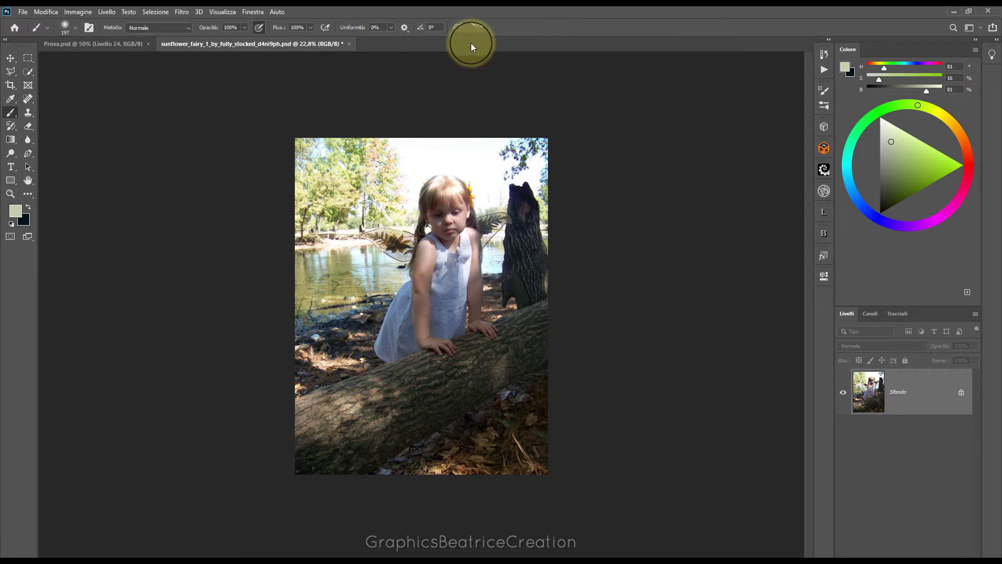
- Start a new document from the 2300×1500 px, 300 ppi Personale preset
click(509, 168)
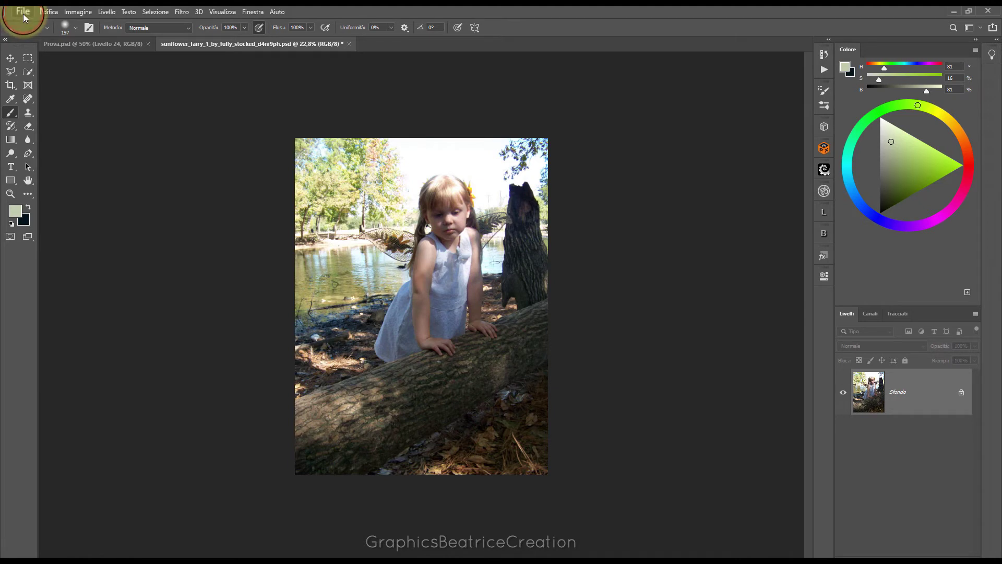
click(23, 13)
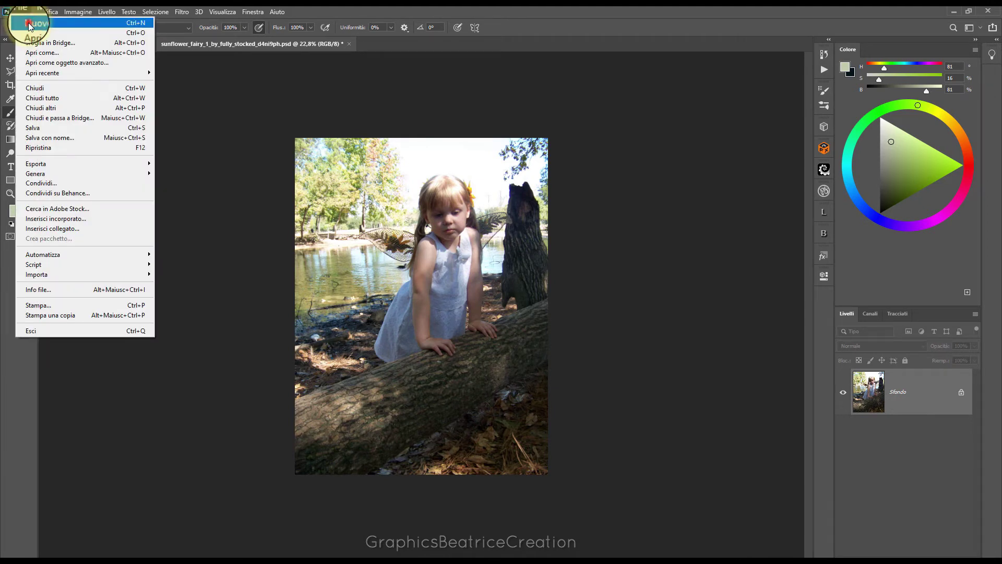
click(26, 20)
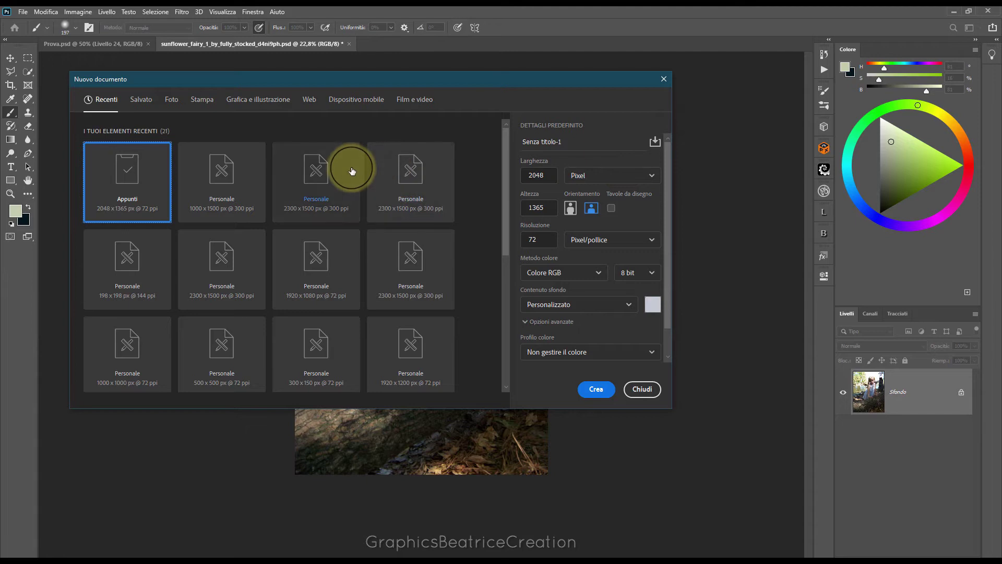
click(305, 207)
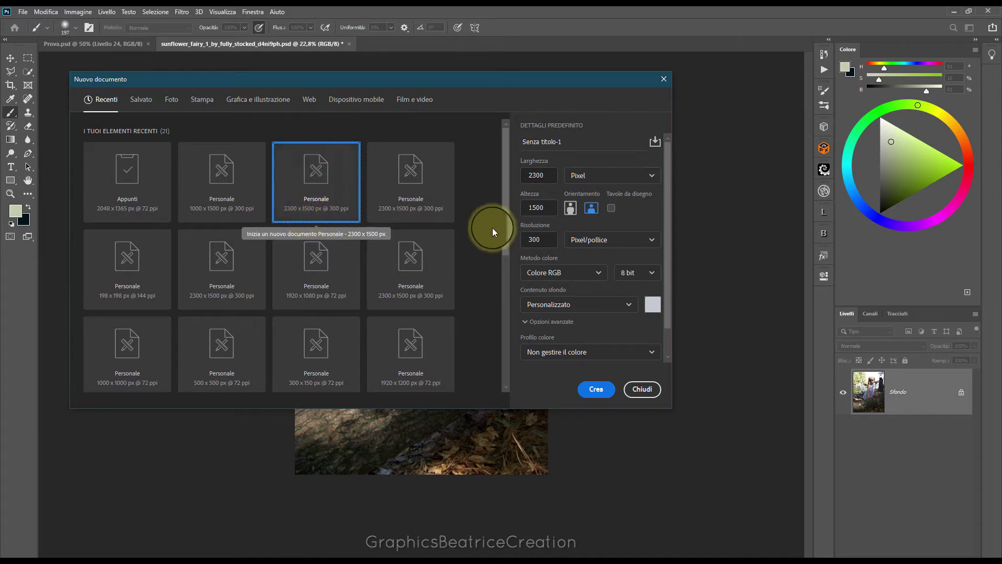
double_click(545, 242)
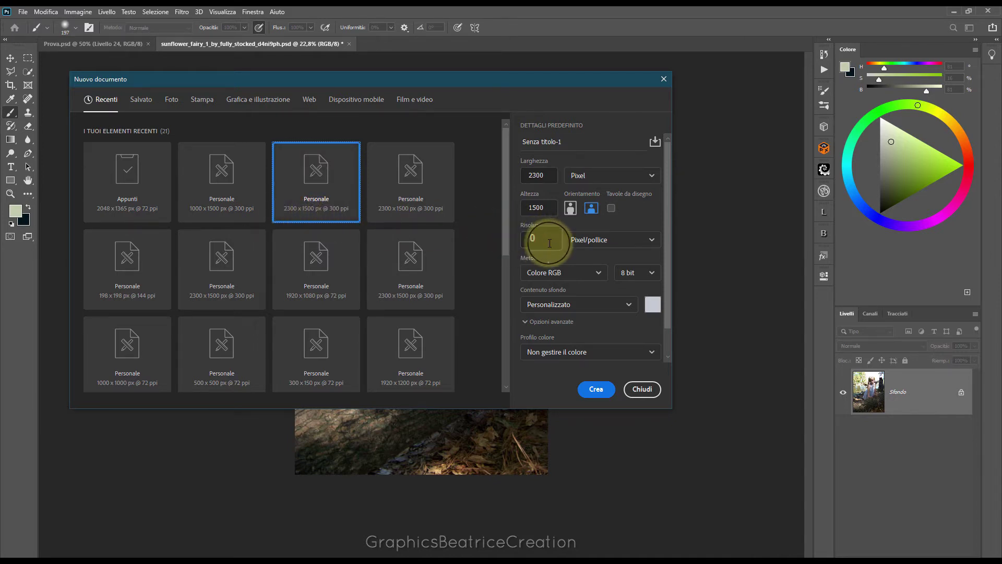
text(300)
- Set the background contents to the pale green c3cfad and create the document
click(652, 303)
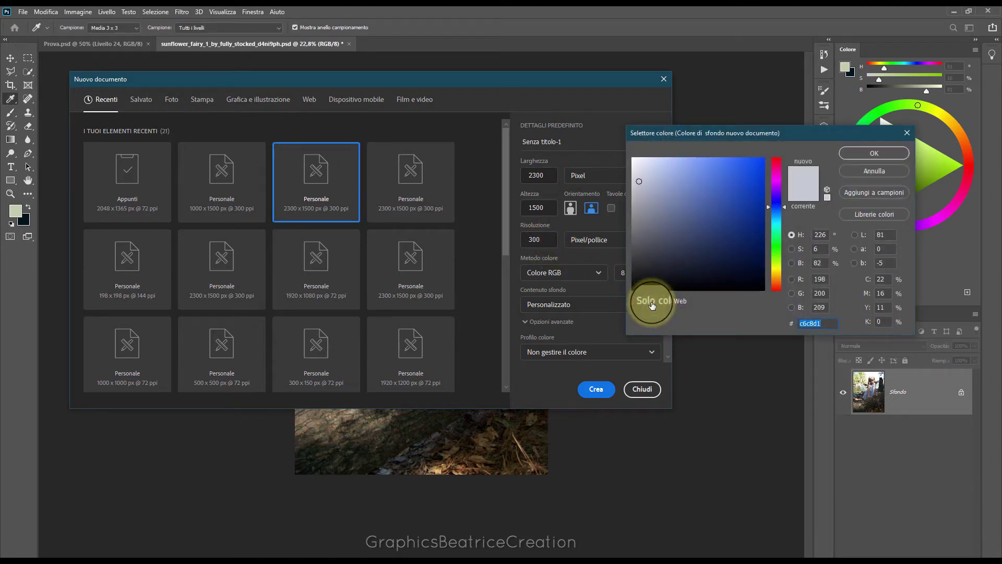
click(16, 210)
click(824, 323)
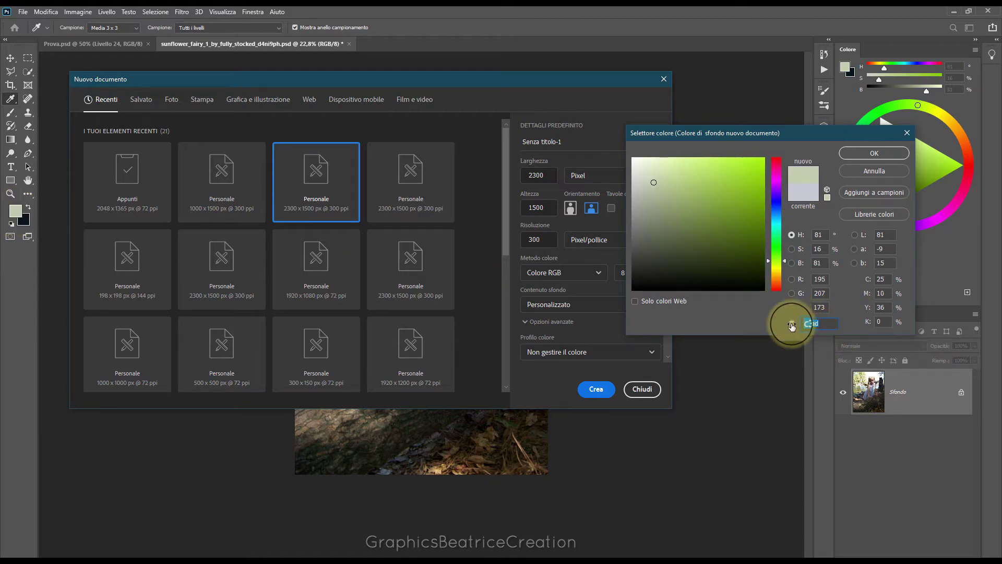
drag(792, 134, 628, 126)
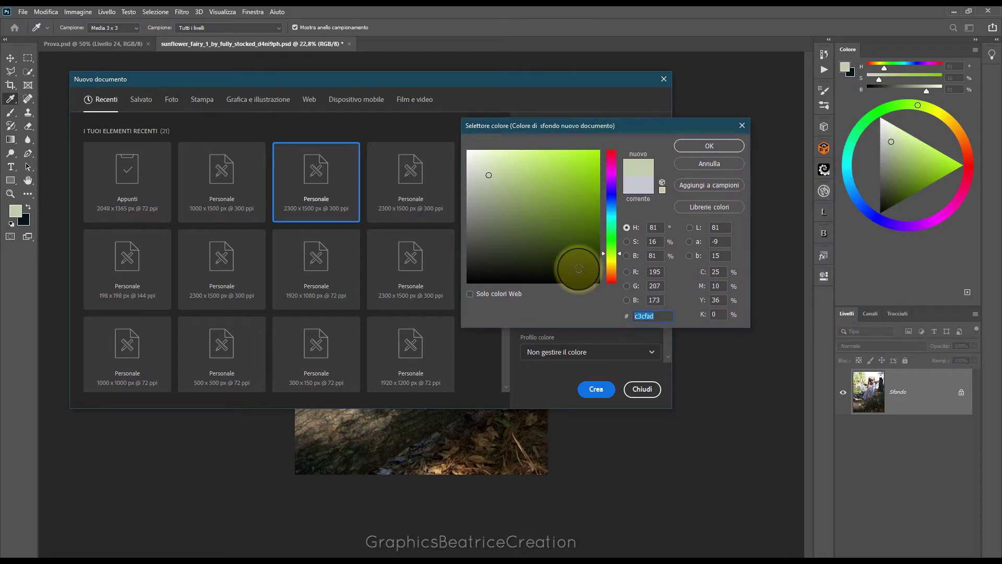
click(723, 149)
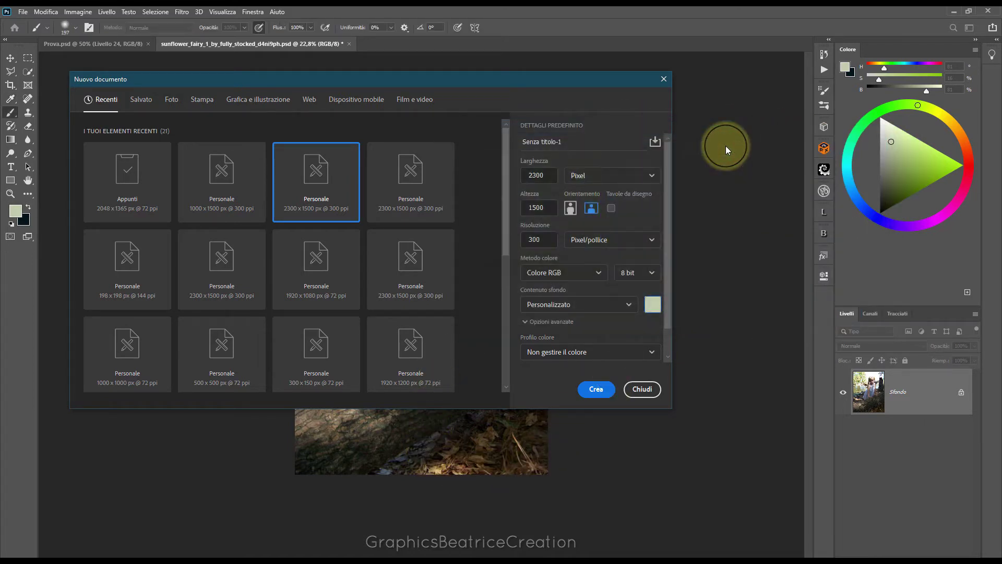
click(602, 395)
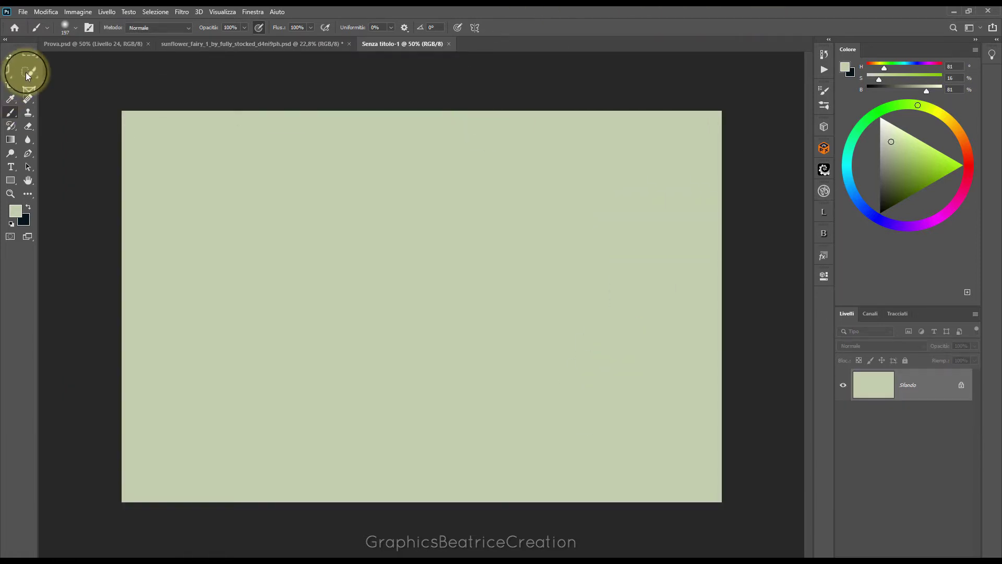
- Place the forest_fog_trees_124957_1600x1200 image as an embedded layer
click(23, 12)
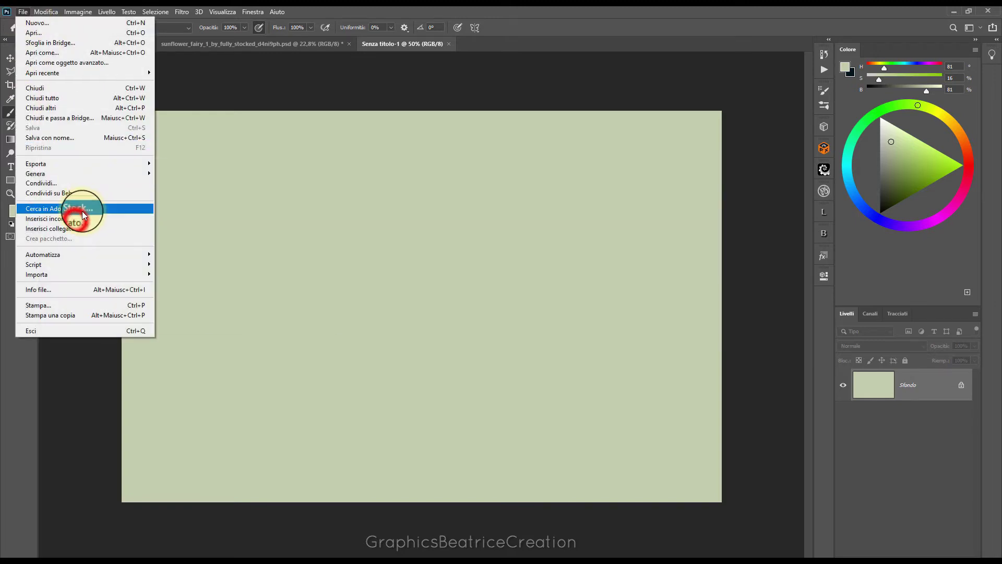
click(79, 210)
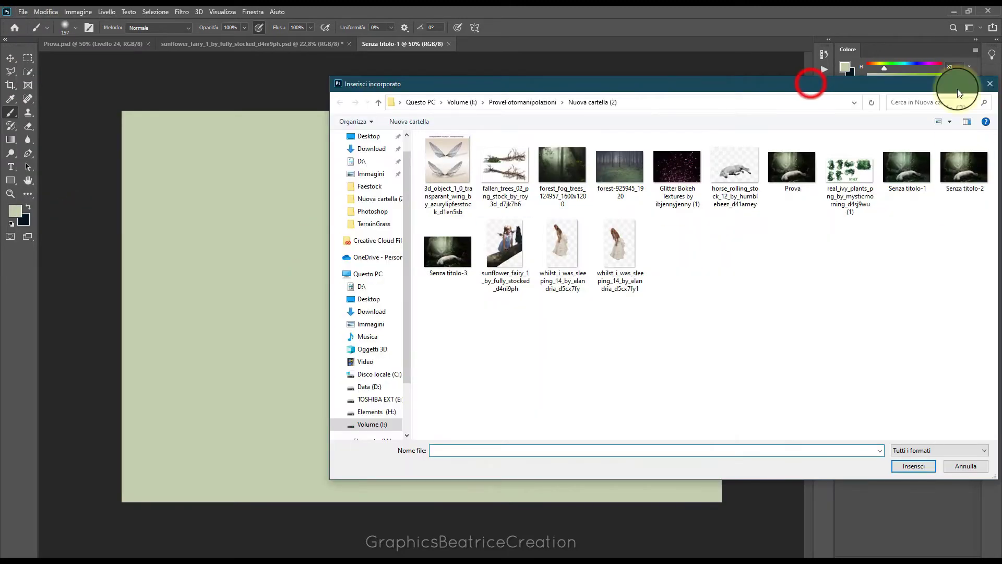
drag(812, 85, 603, 77)
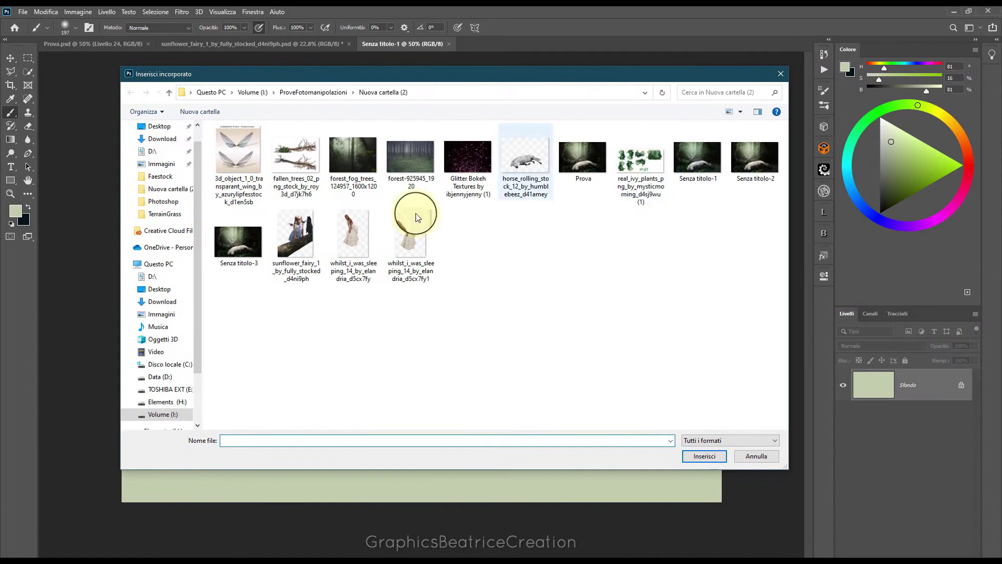
click(360, 169)
click(709, 453)
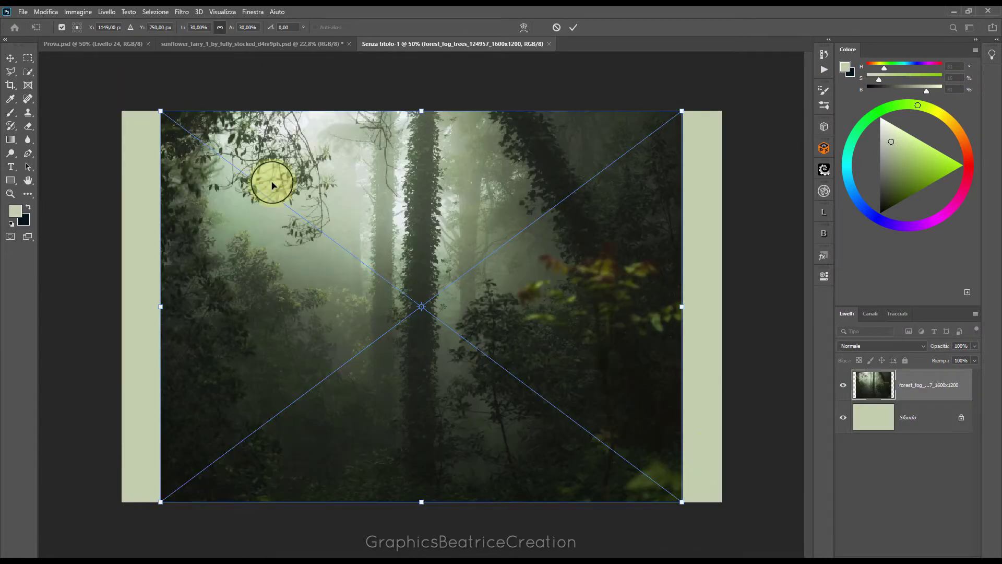
- Stretch the foggy forest photo to fill the canvas, commit, and rasterize its layer
click(167, 310)
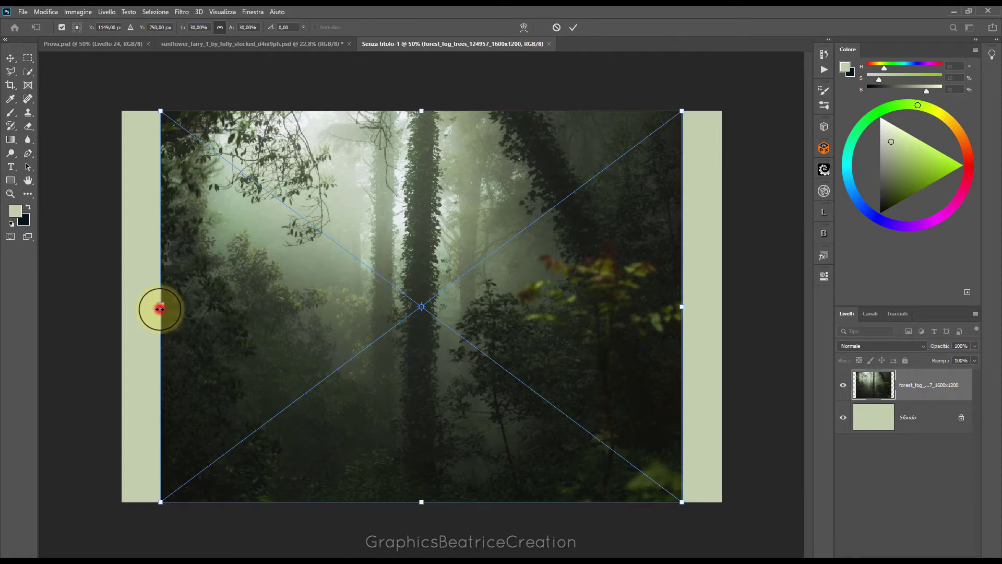
drag(166, 310, 122, 303)
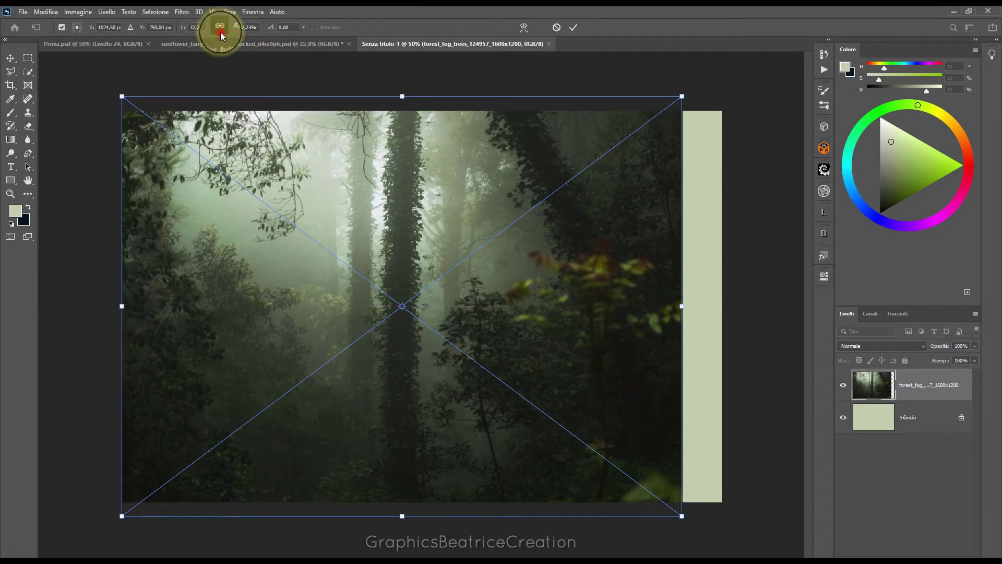
drag(682, 307, 722, 313)
click(421, 516)
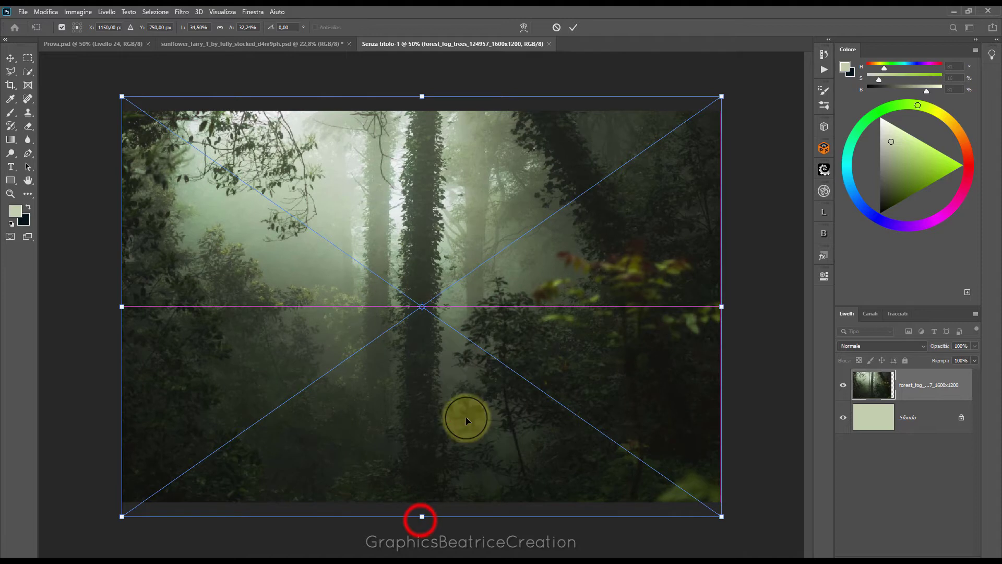
drag(421, 517, 421, 502)
drag(422, 96, 424, 111)
click(573, 27)
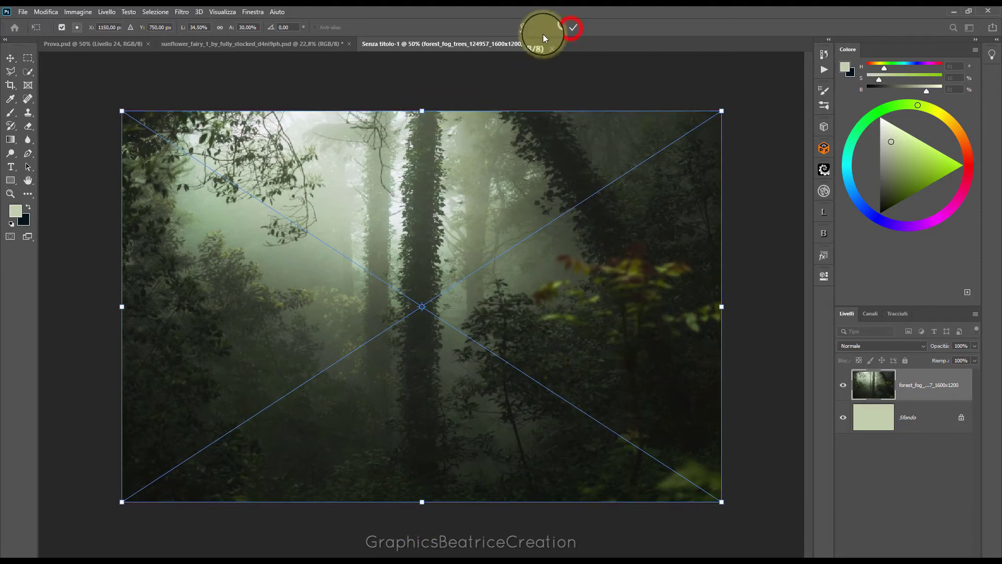
key(b)
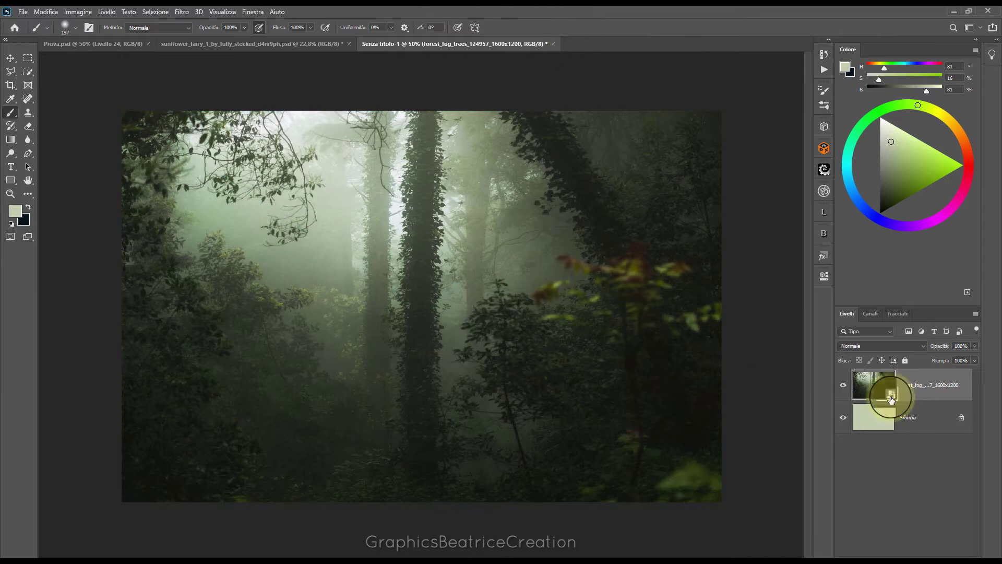
right_click(957, 381)
click(835, 311)
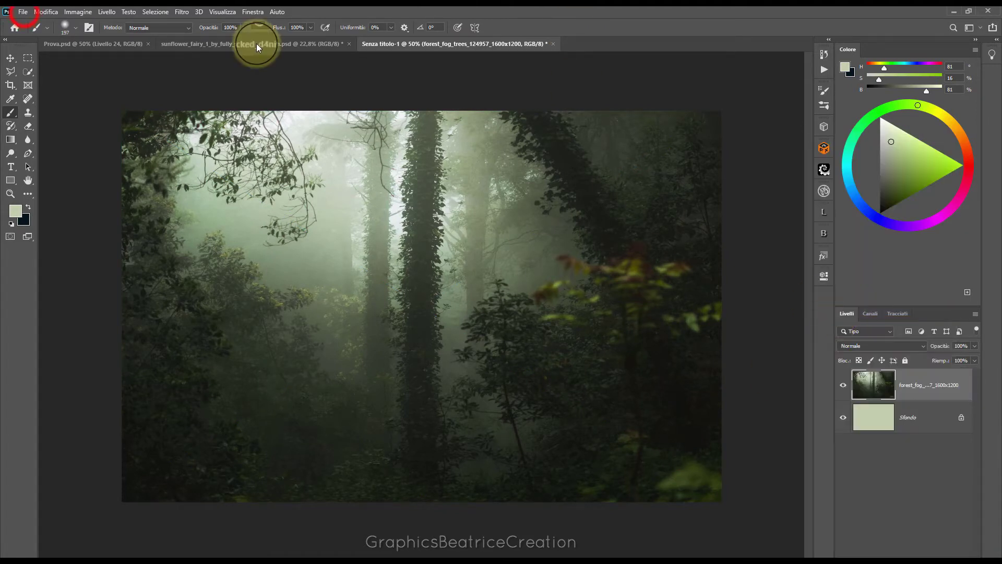
- Place the forest-925945_1920 image as an embedded layer
click(23, 12)
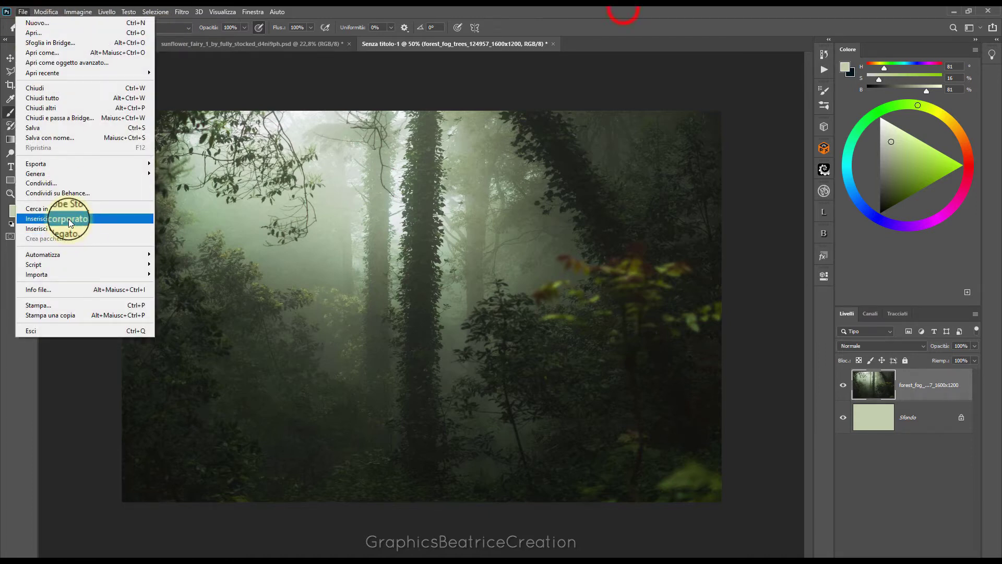
click(625, 12)
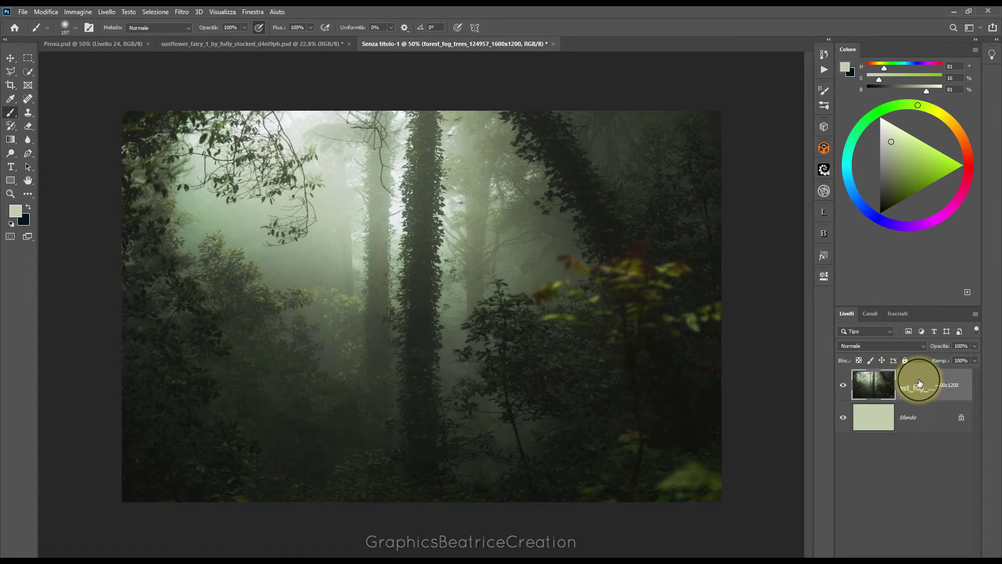
click(23, 11)
click(52, 219)
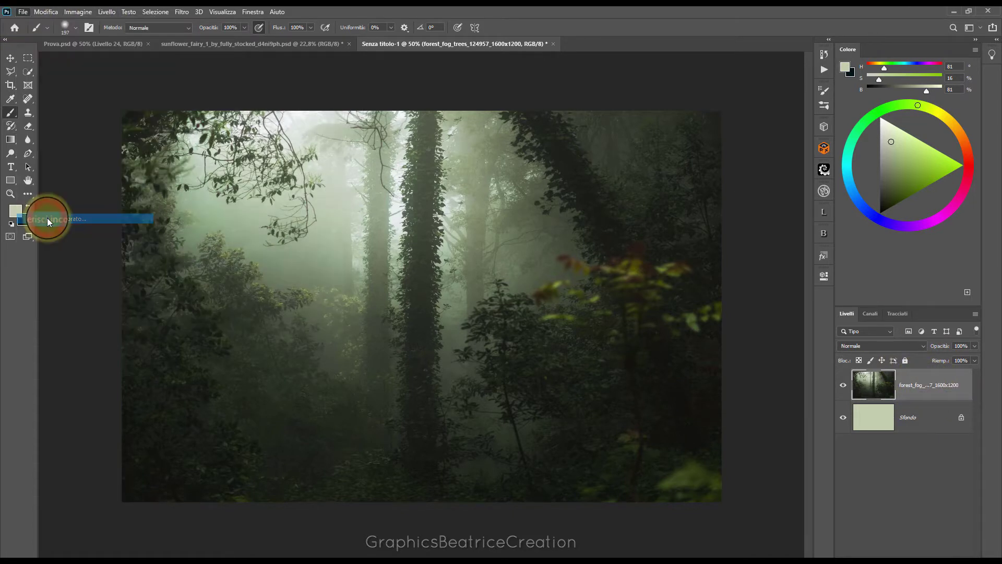
click(412, 159)
click(713, 457)
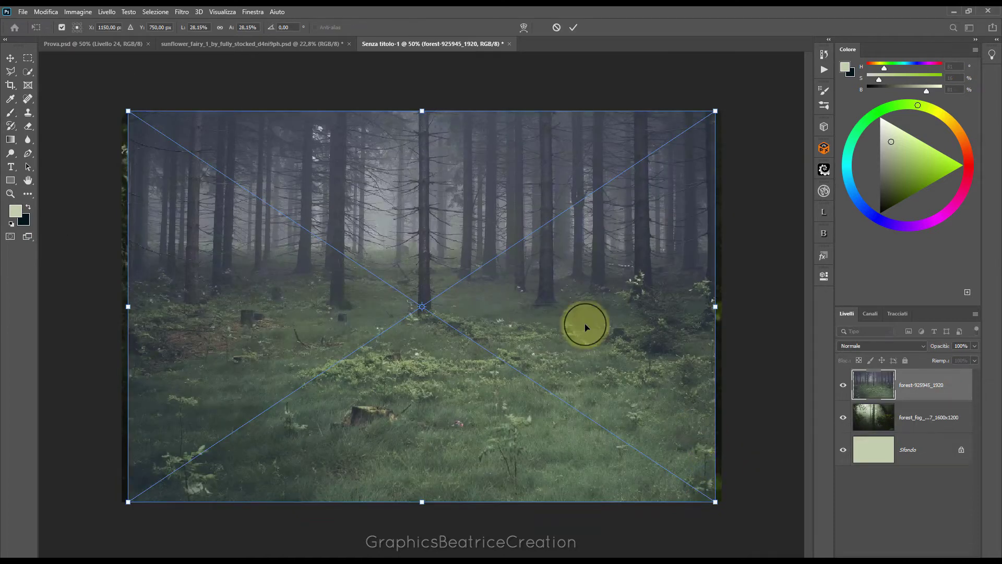
- Stretch the new forest photo to the canvas edges and move it below the fog layer
click(128, 304)
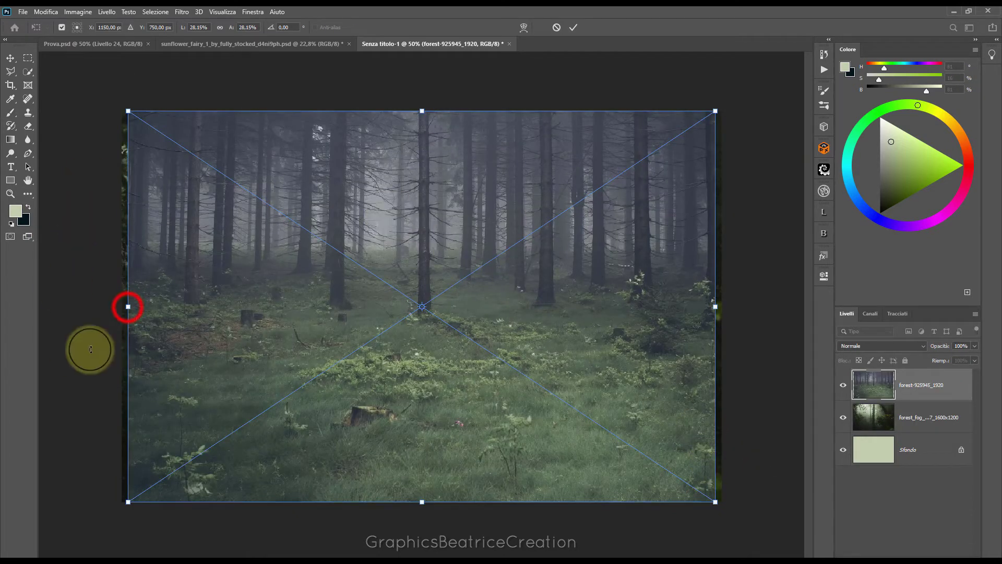
drag(128, 305, 121, 306)
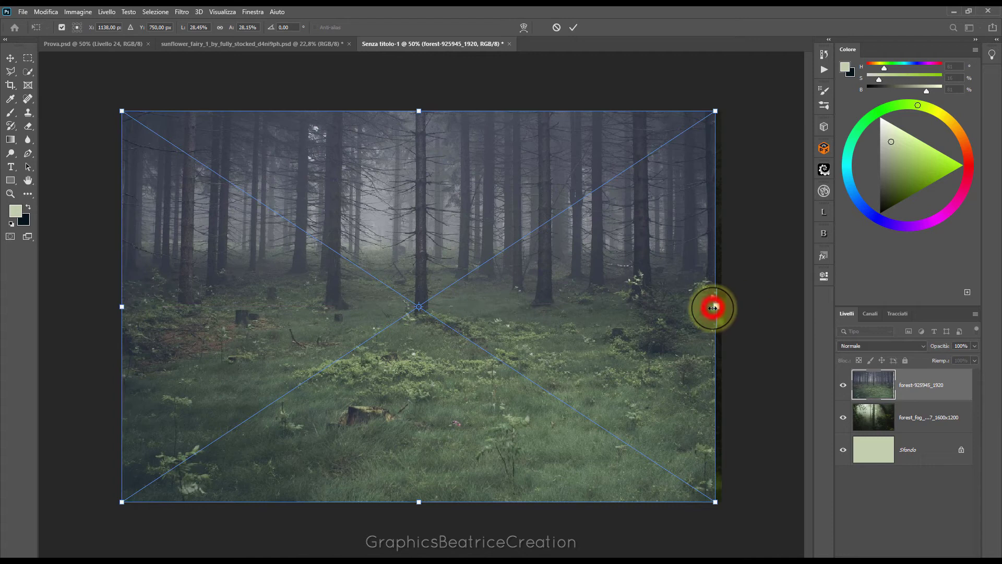
drag(715, 306, 721, 306)
click(573, 27)
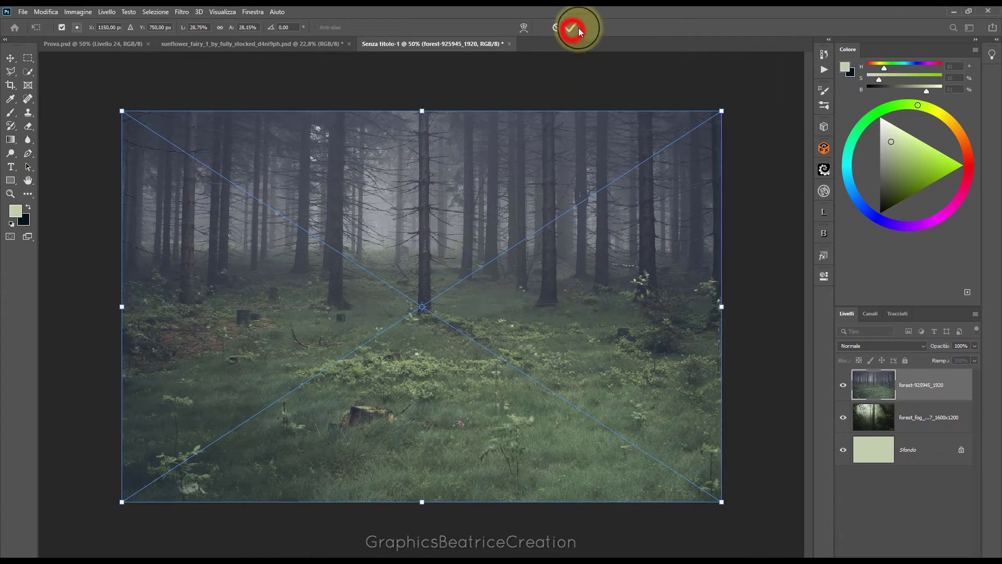
drag(889, 387, 886, 425)
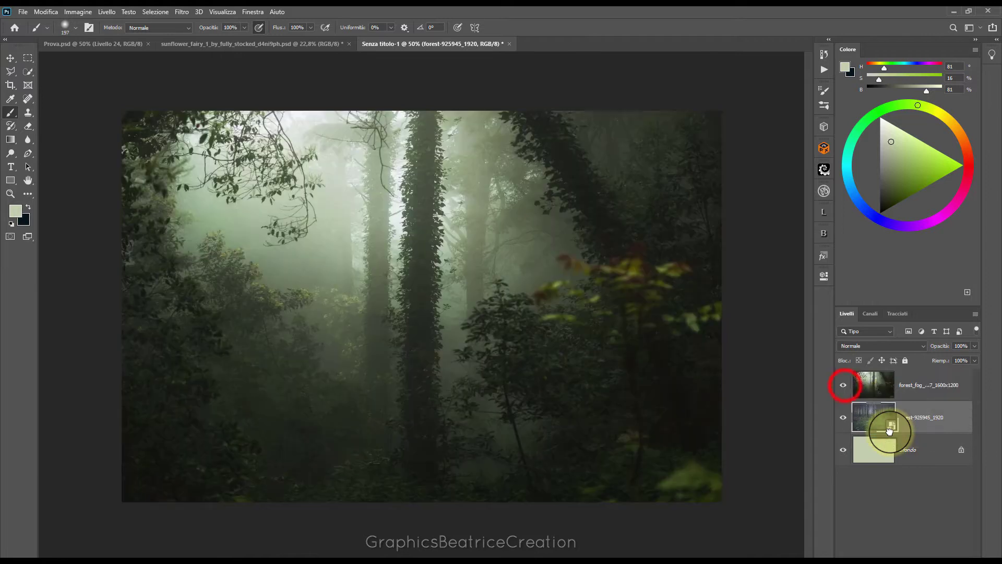
- Hide the fog layer, rasterize forest-925945, add a mask, and pick Foreground to Transparent gradient
click(844, 386)
right_click(932, 414)
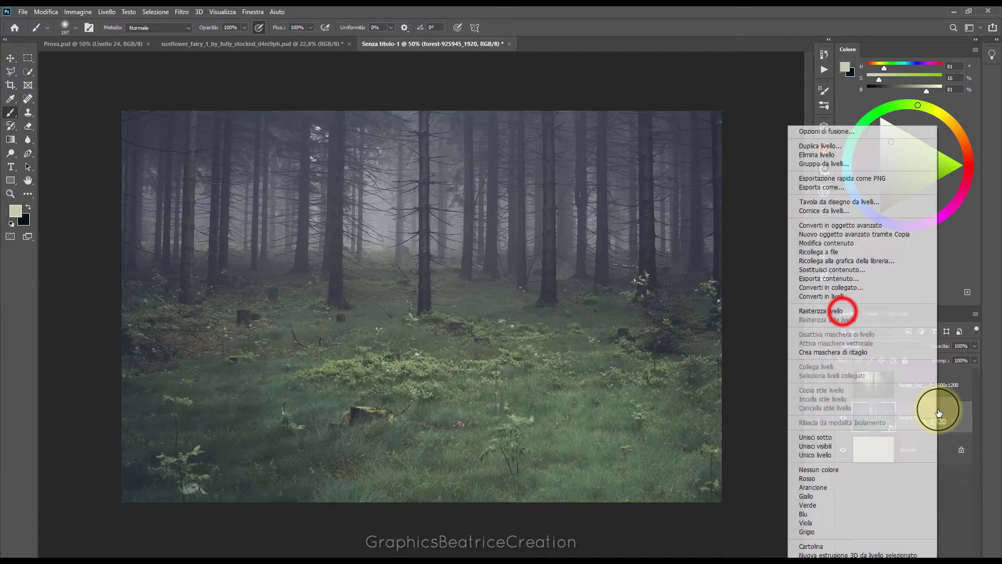
click(844, 311)
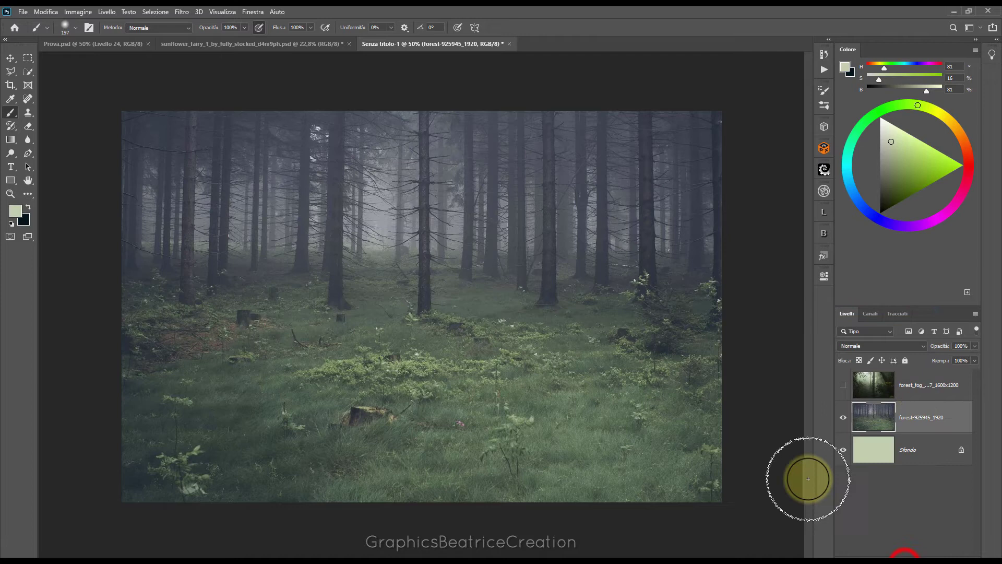
click(905, 552)
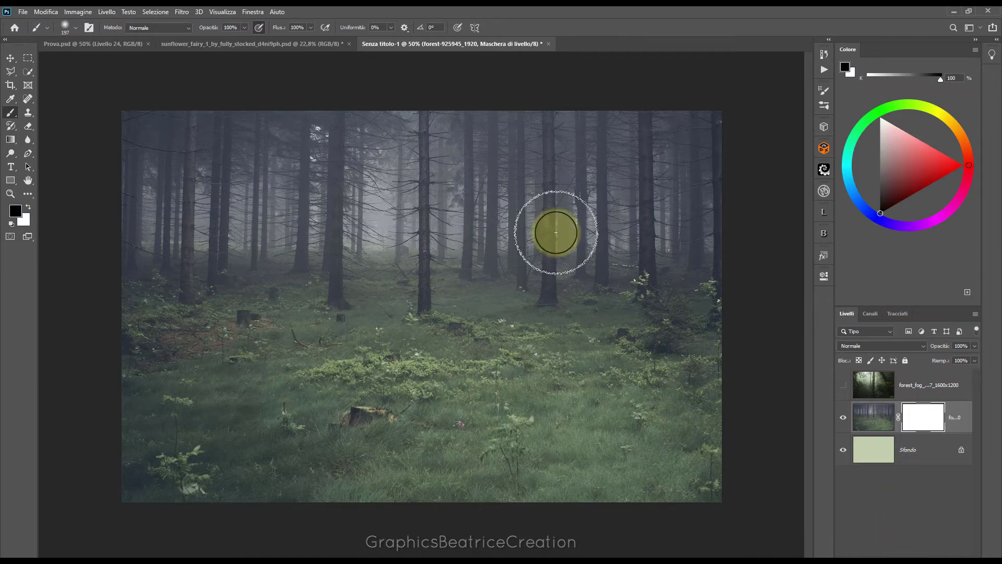
click(13, 140)
click(69, 29)
click(595, 119)
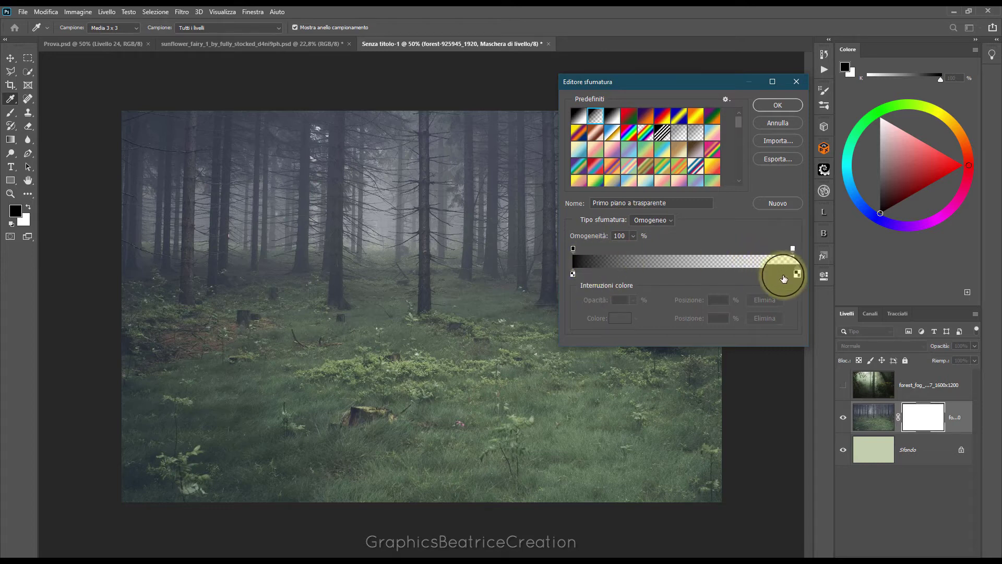
click(783, 107)
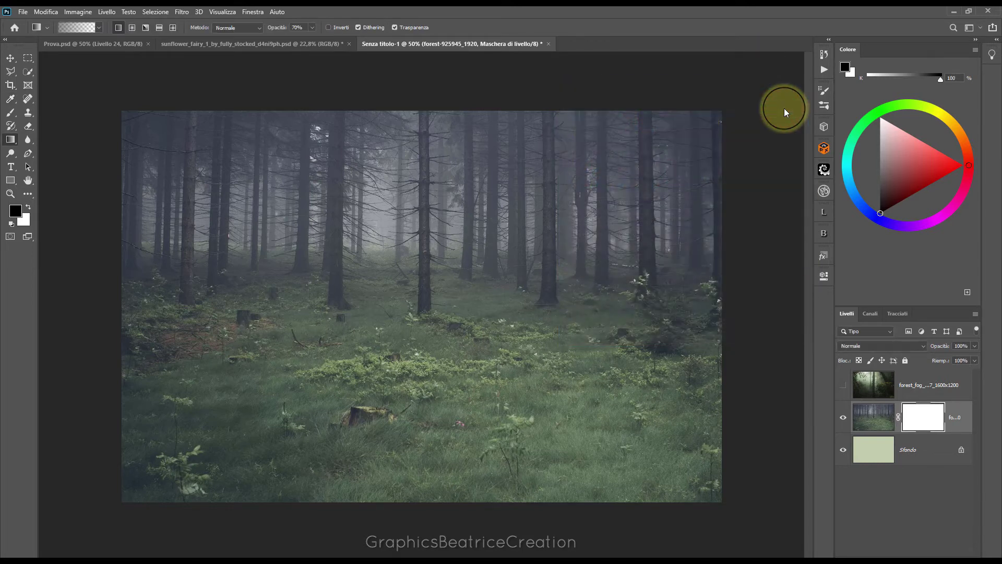
- Draw top-to-bottom gradients on the mask until only the grassy floor remains
drag(423, 95, 426, 323)
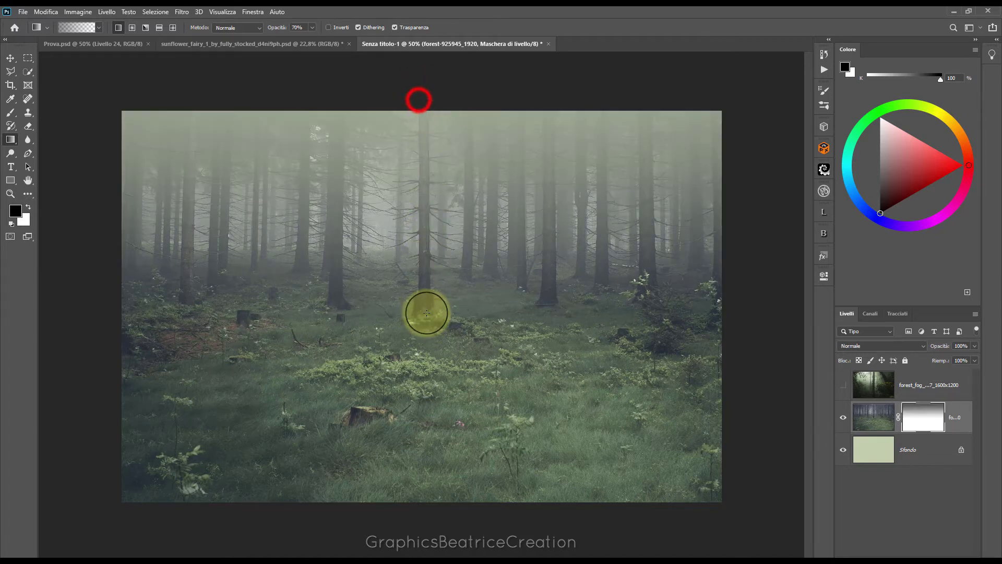
drag(424, 98, 425, 314)
drag(421, 103, 412, 360)
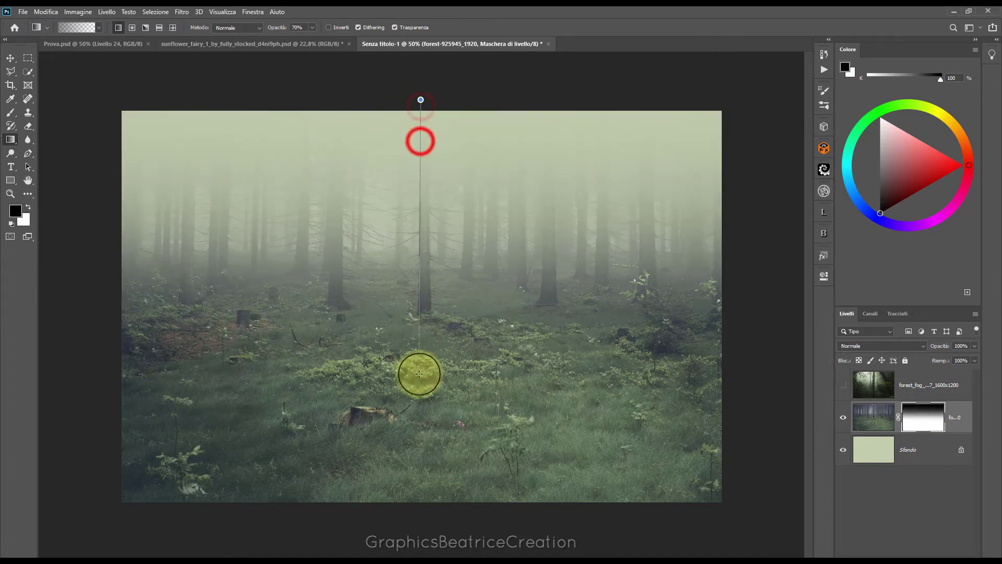
drag(421, 141, 411, 369)
drag(420, 151, 421, 358)
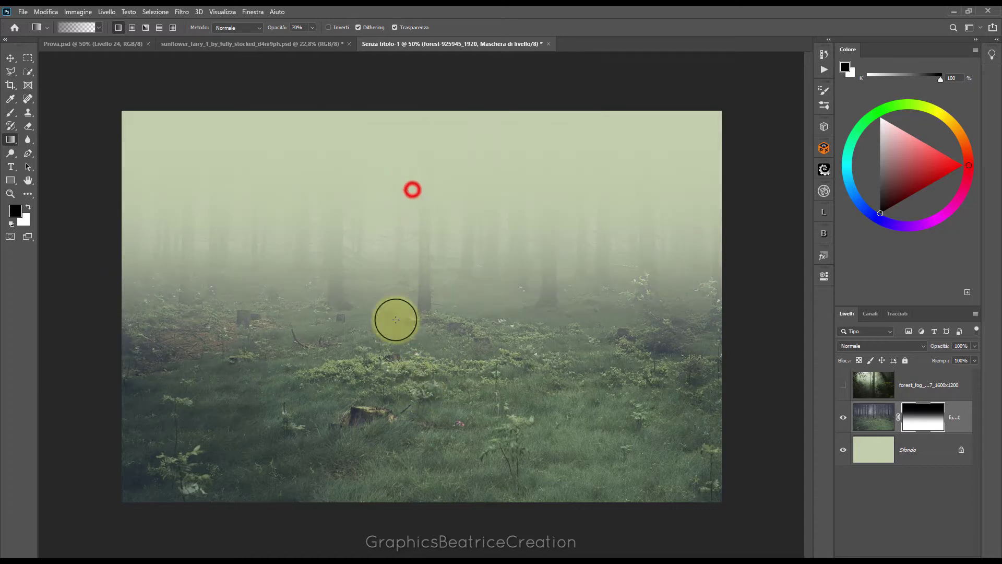
drag(405, 195, 394, 318)
drag(412, 189, 415, 300)
drag(417, 214, 412, 362)
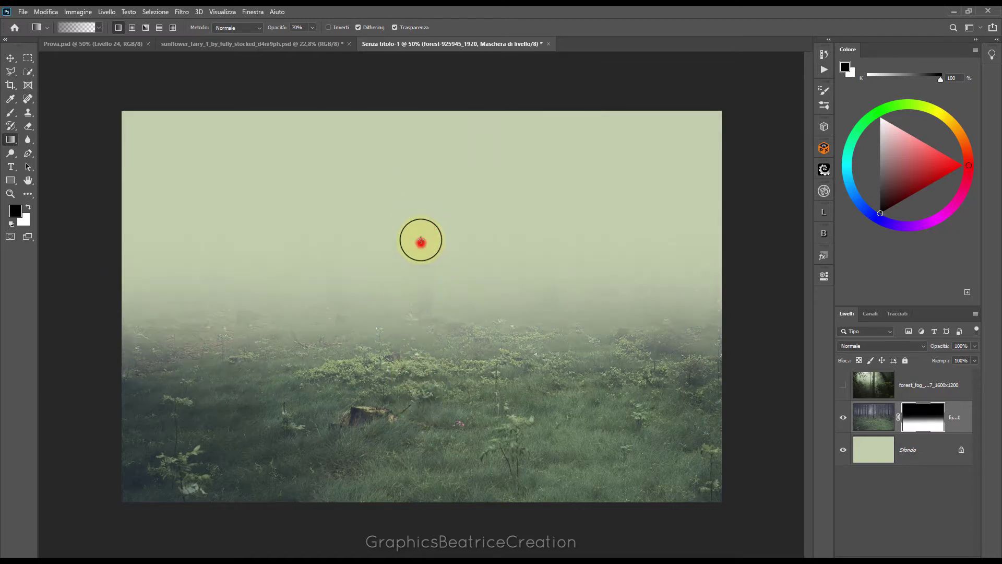
drag(421, 239, 415, 383)
drag(427, 262, 437, 336)
drag(423, 300, 422, 349)
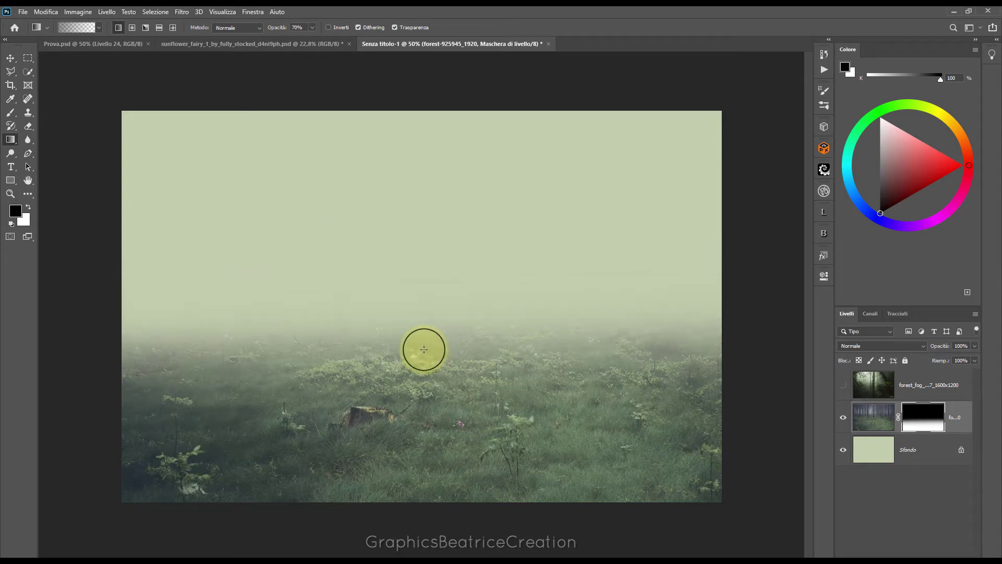
- Show forest_fog, move it below the masked grassy layer, and reselect the grassy layer with Move
click(843, 385)
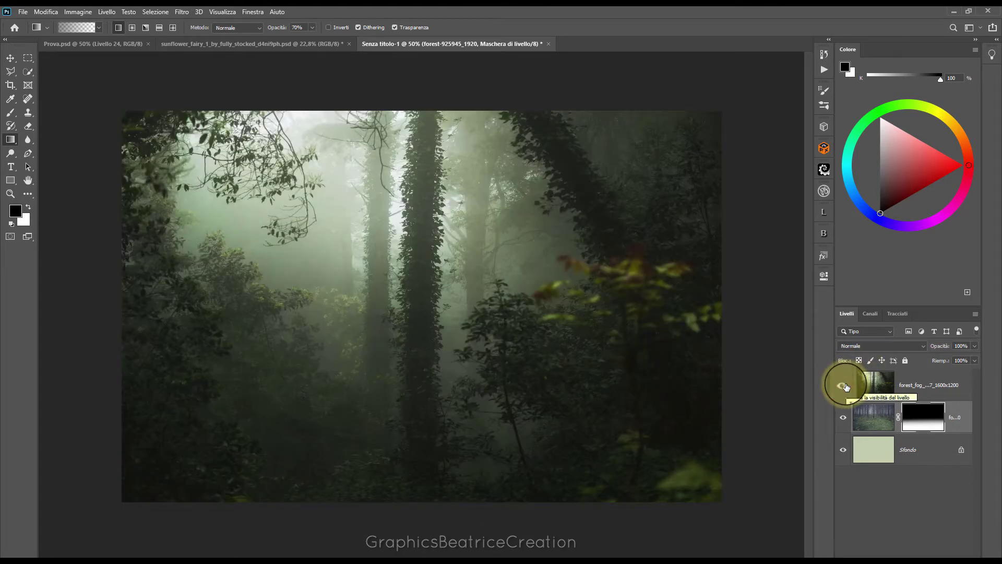
click(867, 382)
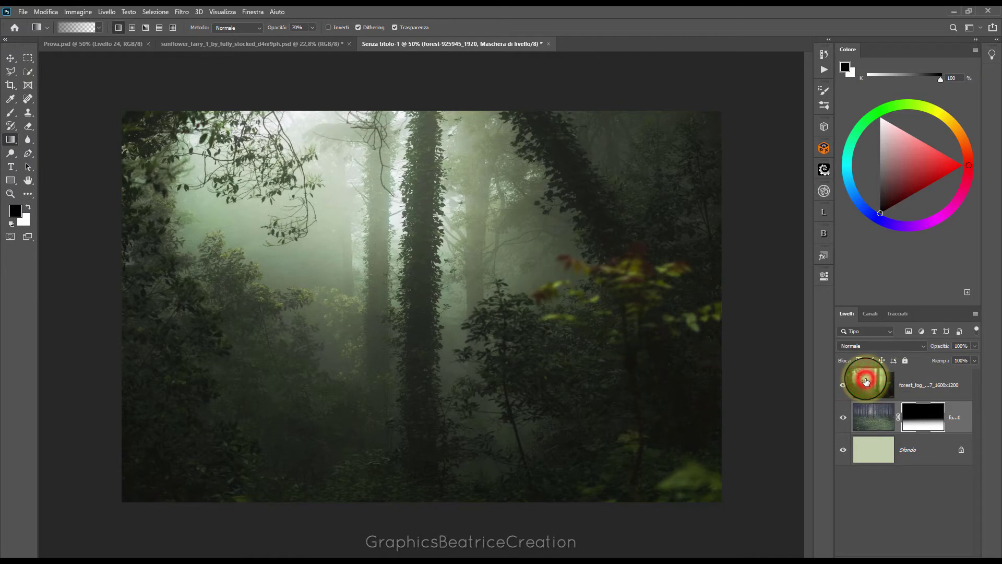
drag(866, 381, 869, 438)
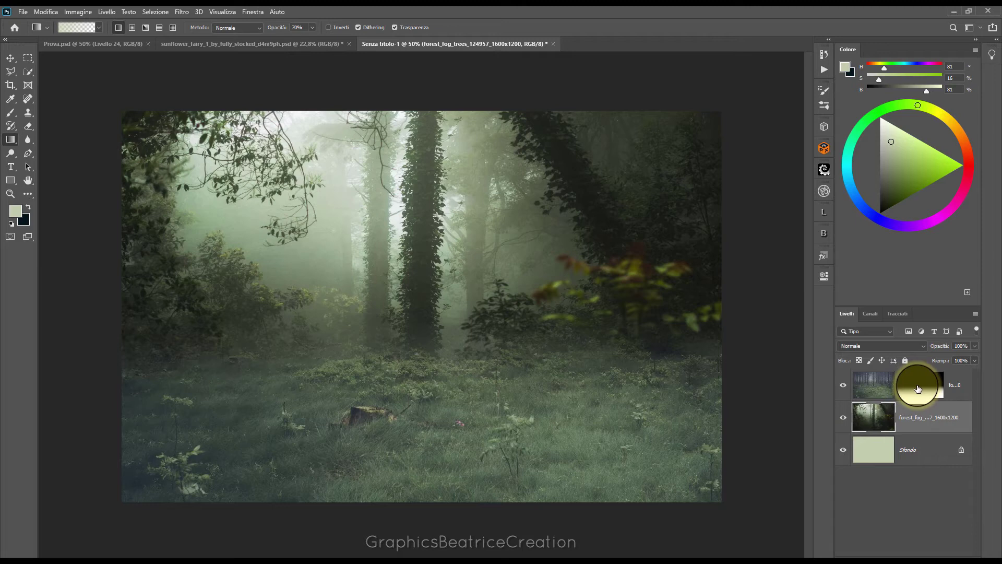
click(10, 58)
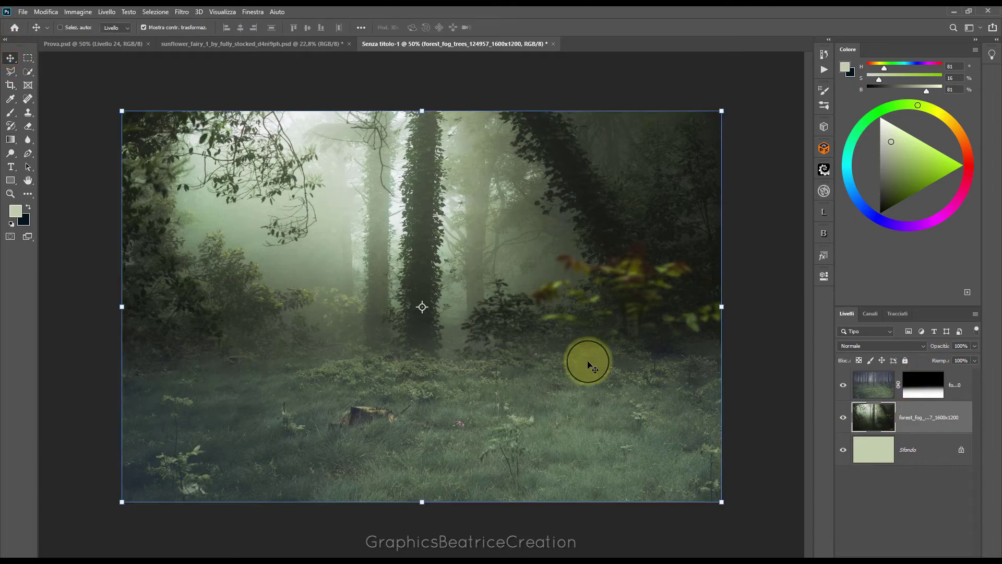
click(875, 385)
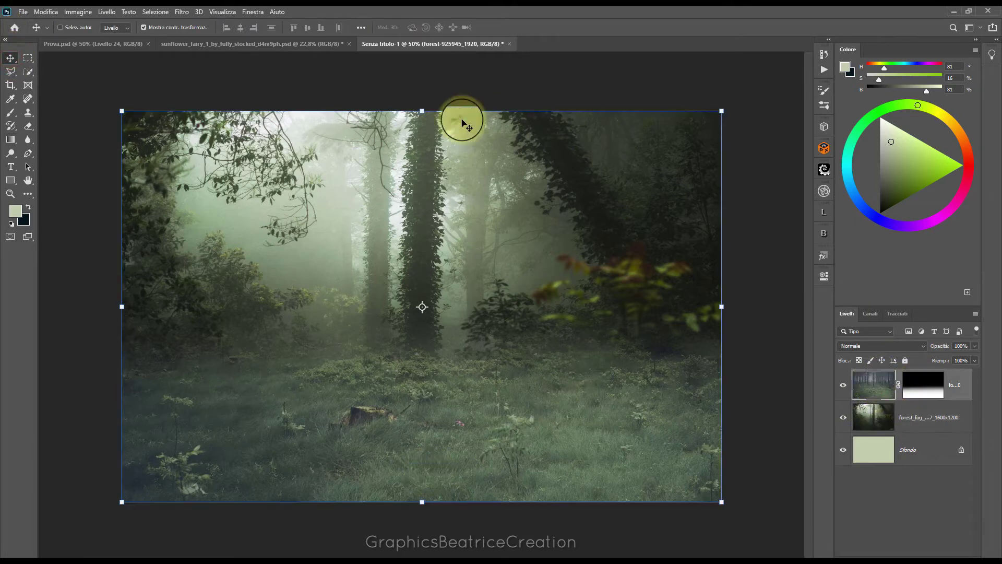
- Squash the grassy layer from the top to about 81% height and apply its layer mask
click(419, 110)
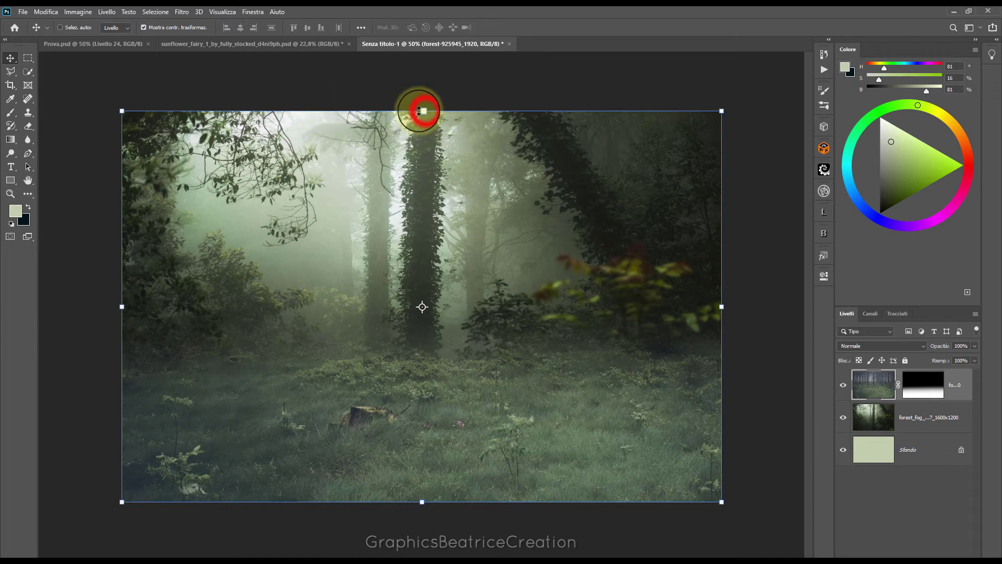
drag(423, 110, 423, 185)
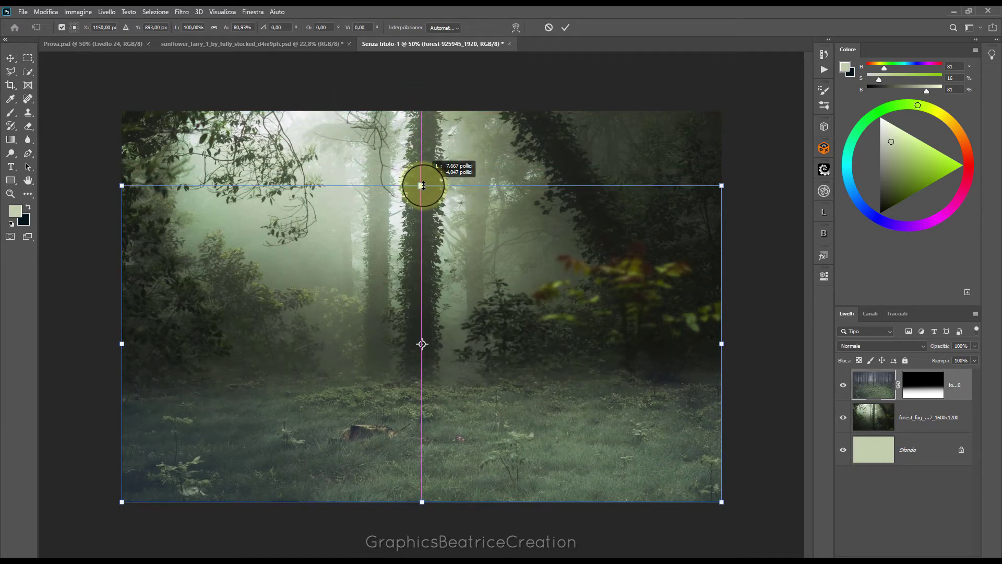
click(565, 28)
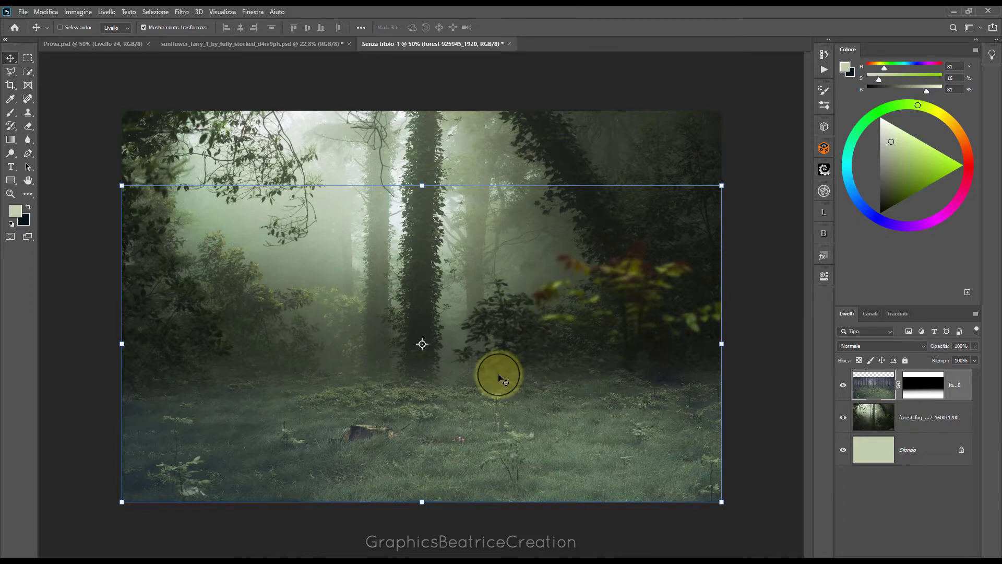
mouse_move(918, 385)
mouse_down()
mouse_move(902, 402)
mouse_move(918, 387)
mouse_up()
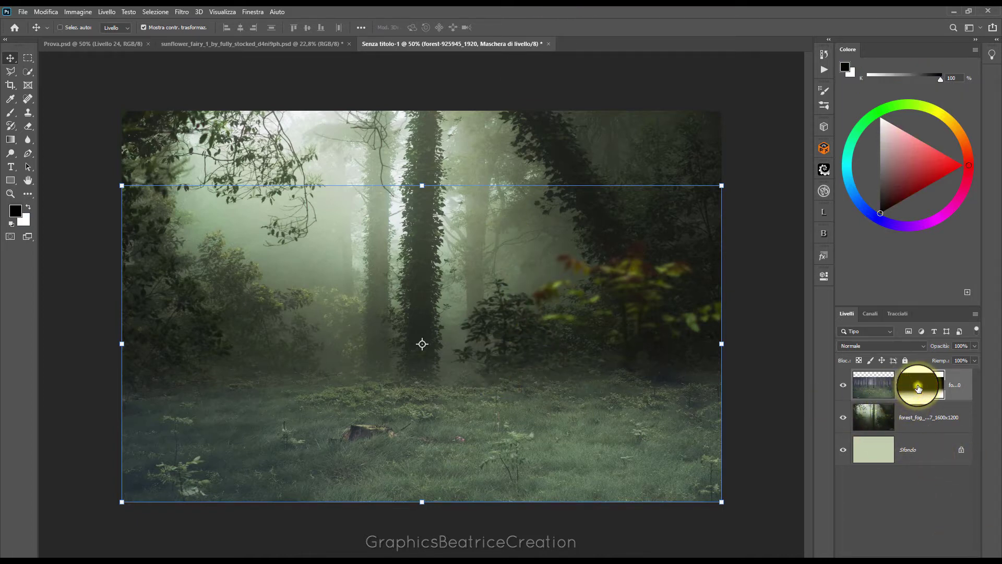
right_click(918, 387)
click(907, 412)
- Outline the tree stump in the grass with the Polygonal Lasso
click(10, 71)
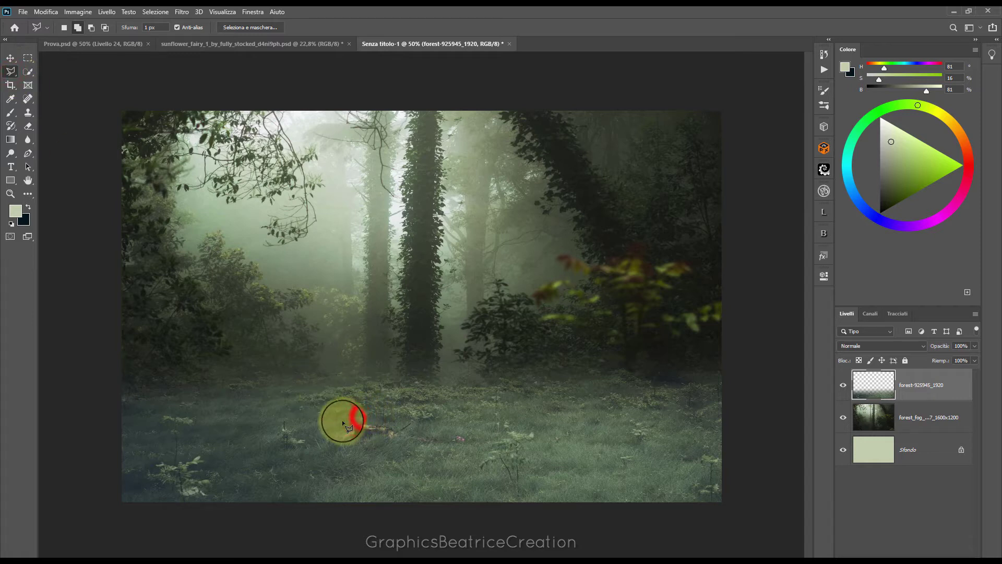
click(323, 453)
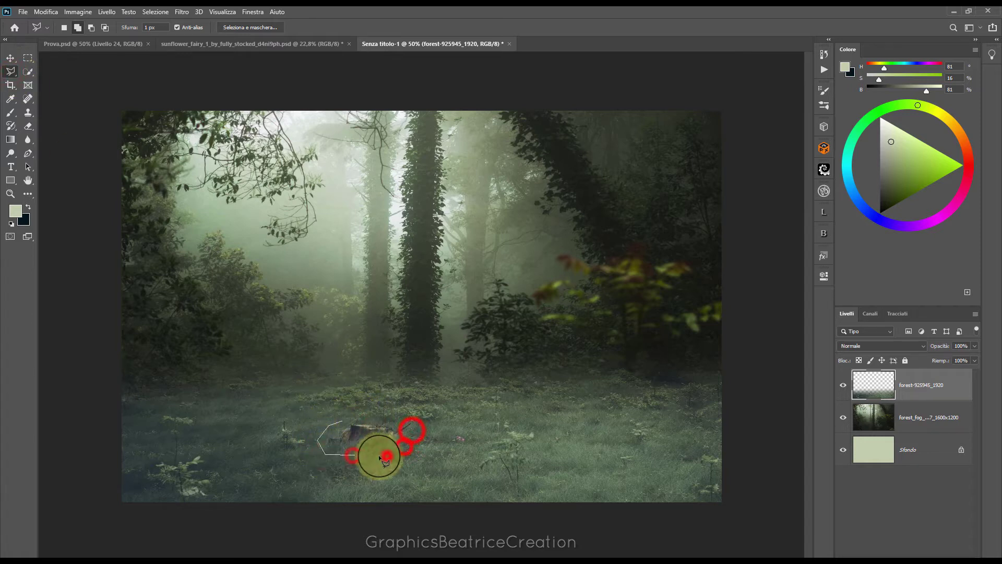
click(343, 420)
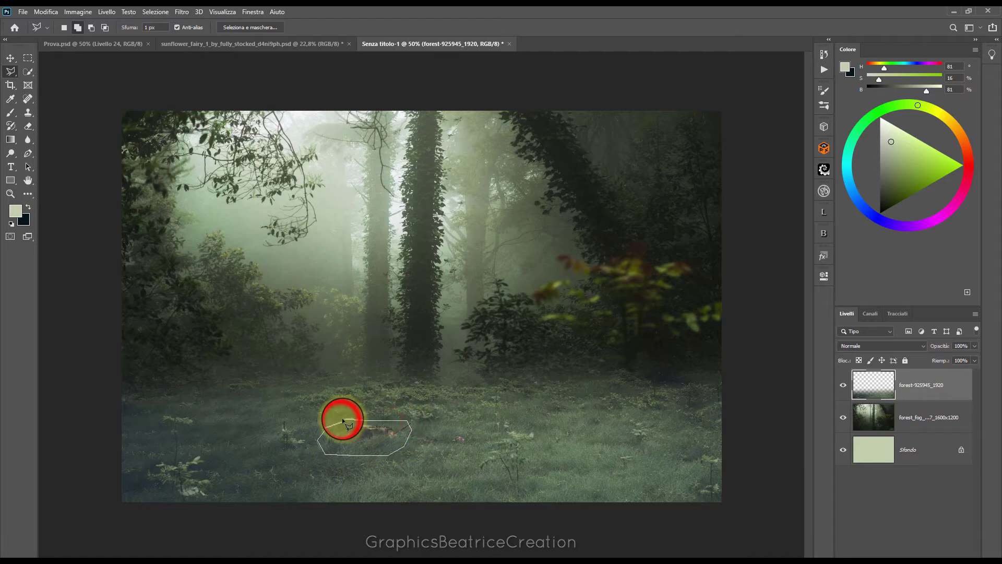
- Content-Aware fill the stump selection in Normale mode, then deselect
click(54, 14)
click(64, 192)
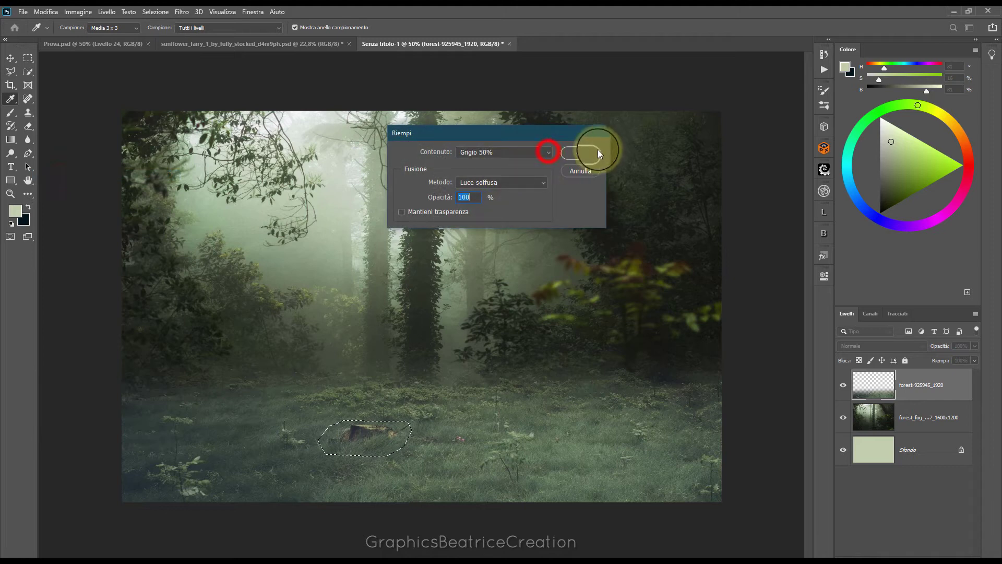
click(549, 152)
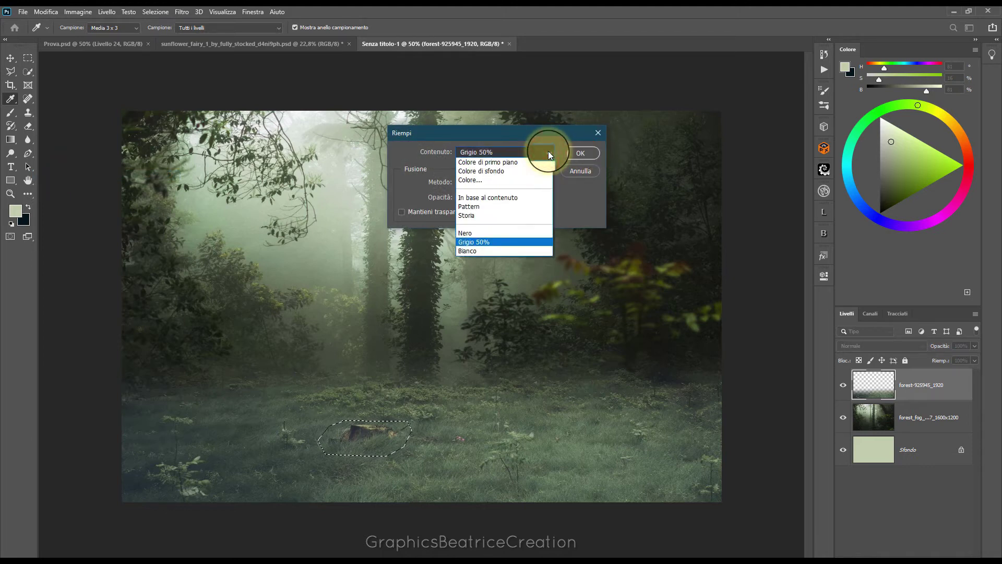
click(506, 196)
click(543, 213)
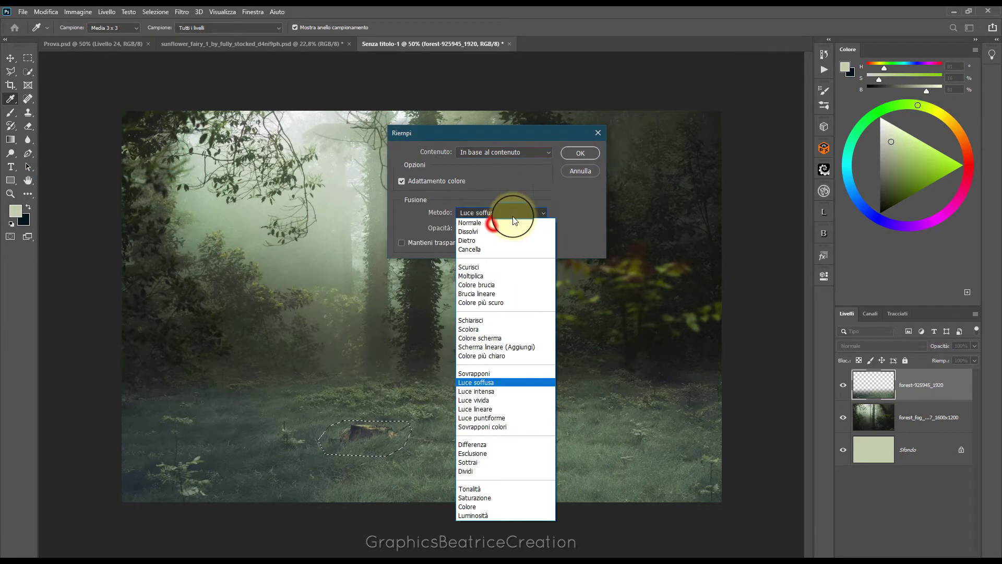
click(486, 219)
click(578, 155)
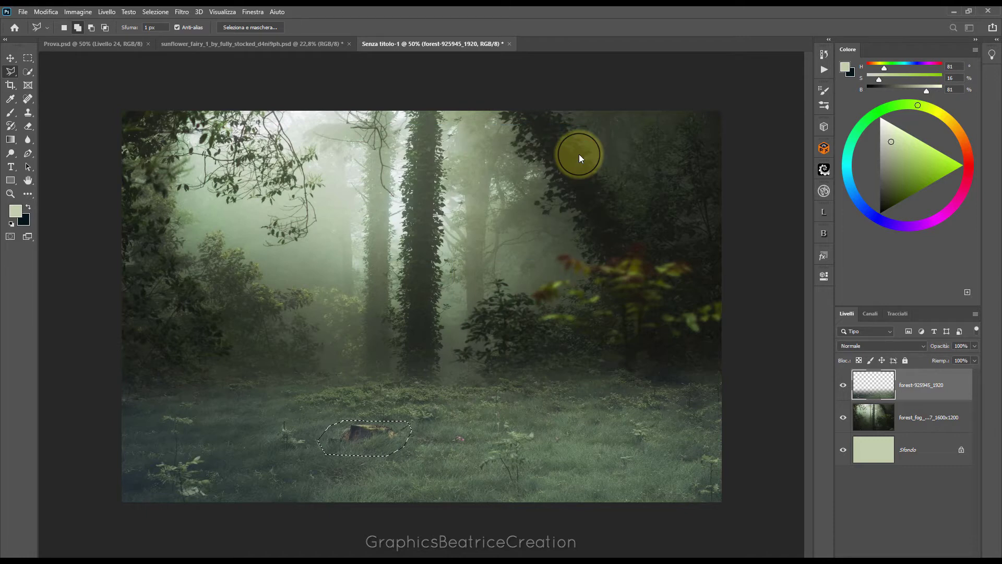
click(161, 11)
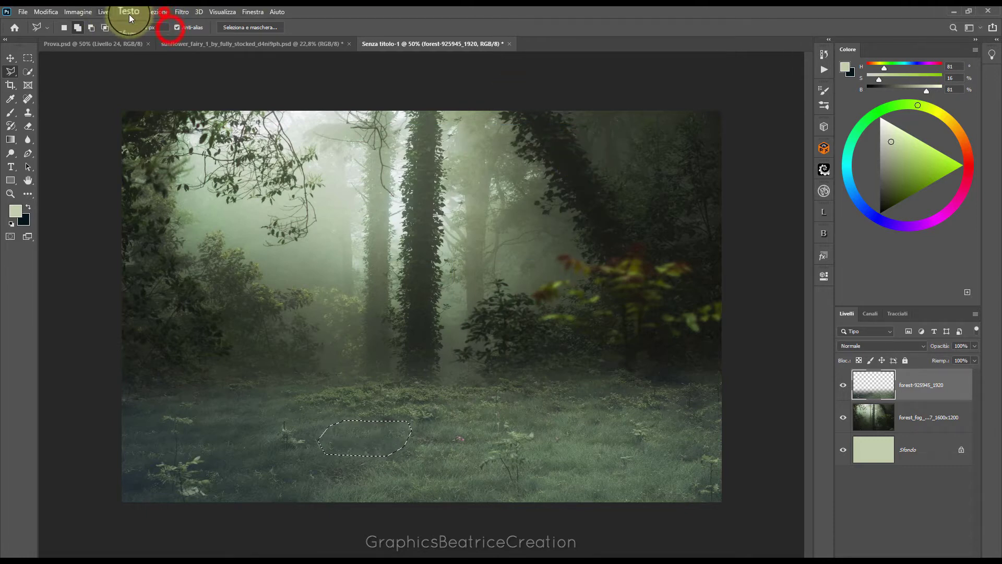
click(162, 27)
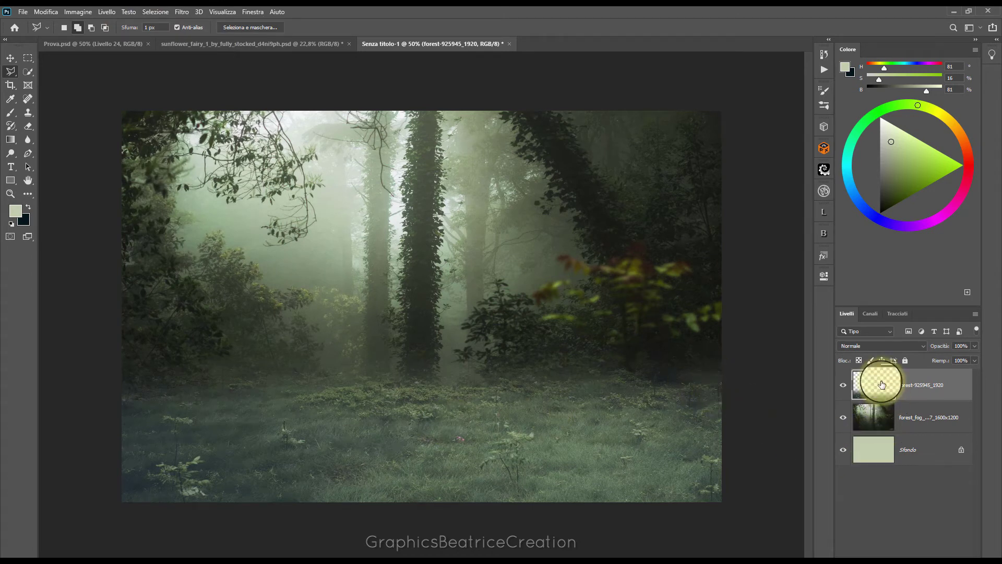
- Place the horse_rolling_stock_12 image as an embedded layer
click(25, 14)
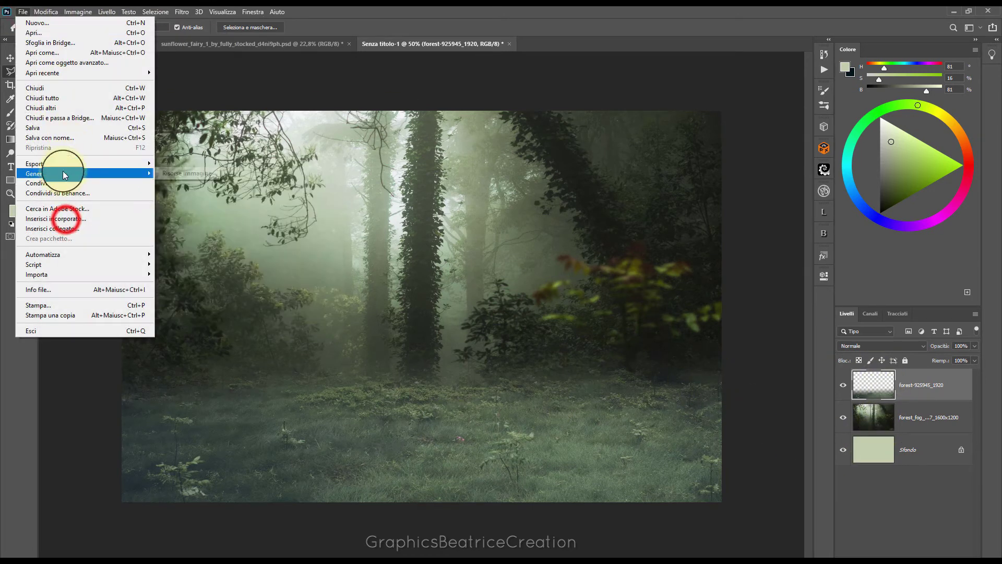
click(66, 219)
click(522, 157)
click(704, 457)
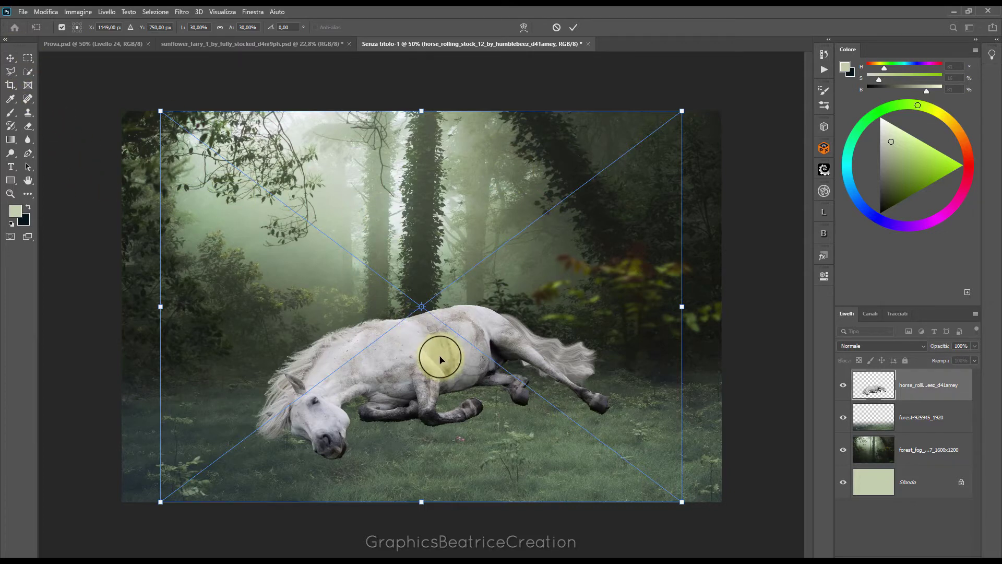
- Scale the horse proportionally to about 26% and rest it on the lower-left grass
click(219, 27)
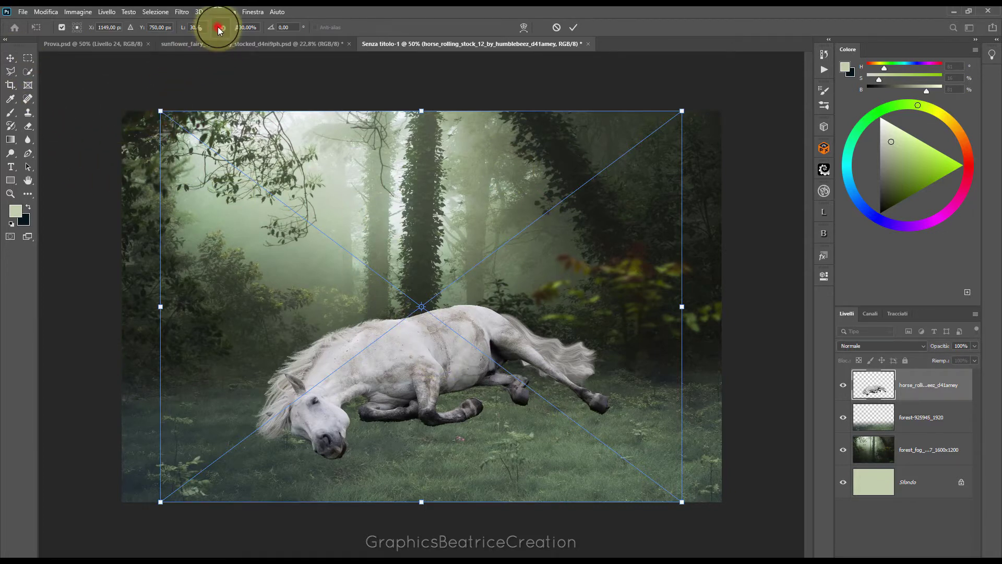
drag(161, 109, 240, 172)
drag(425, 376, 352, 414)
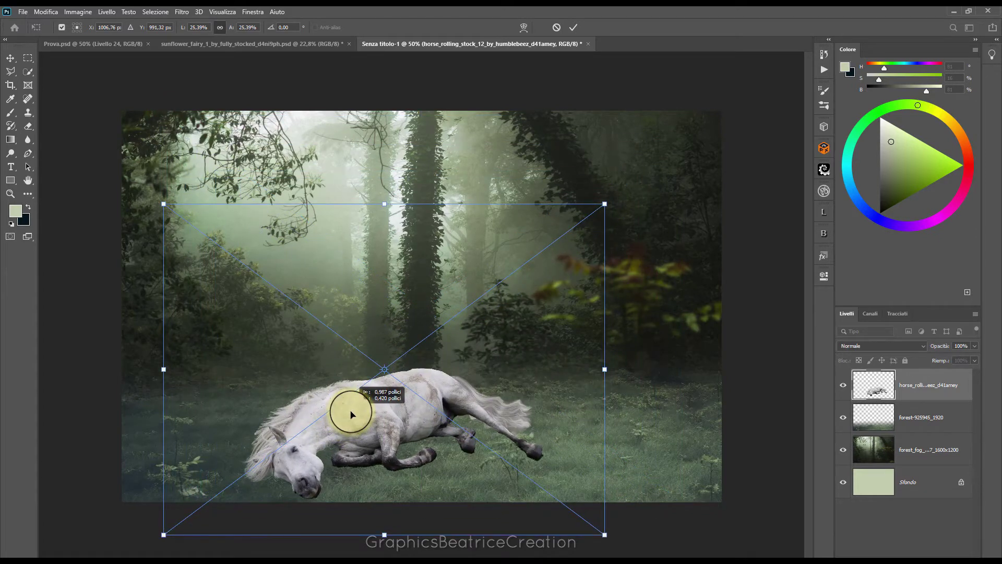
drag(352, 414, 342, 410)
drag(154, 199, 144, 192)
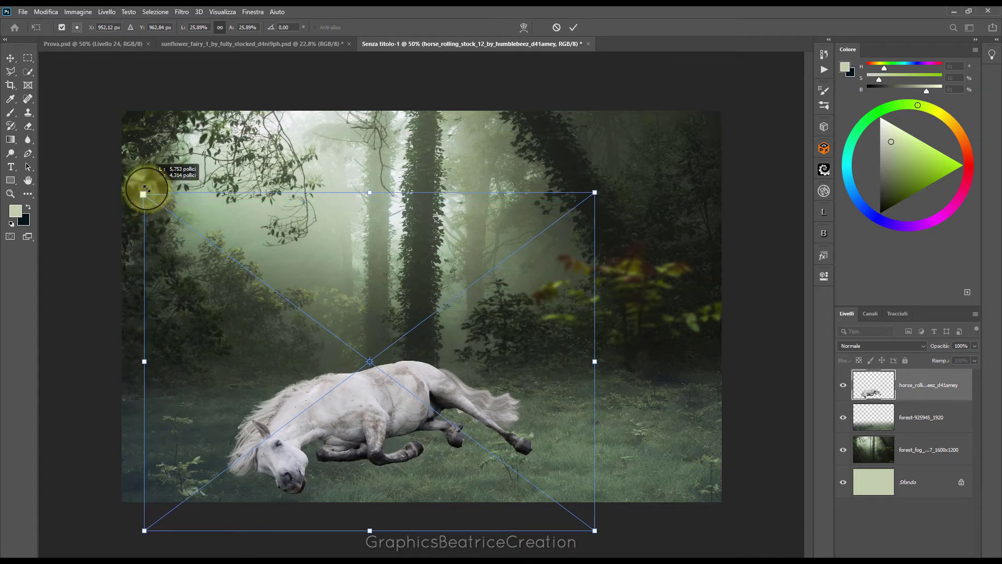
click(574, 24)
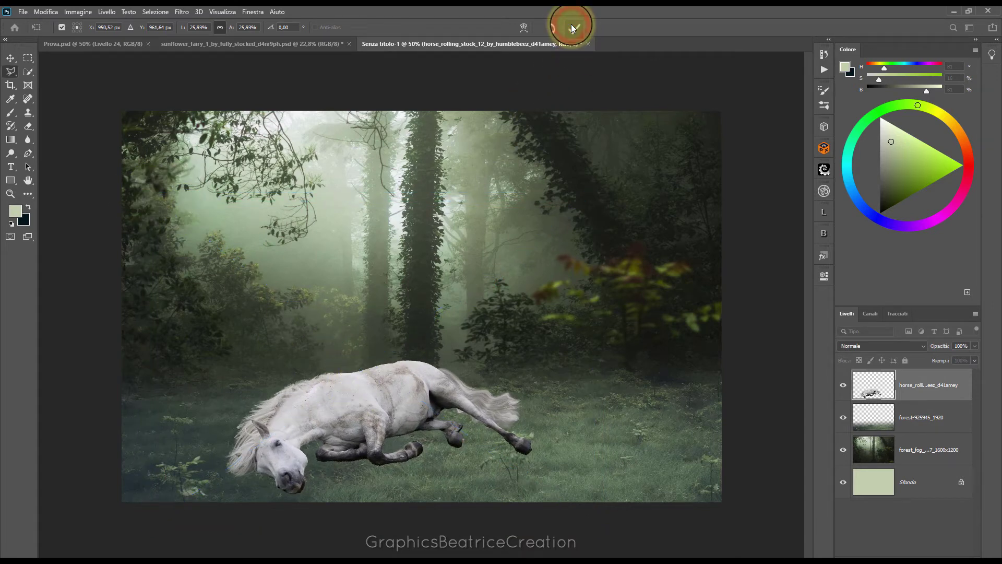
key(l)
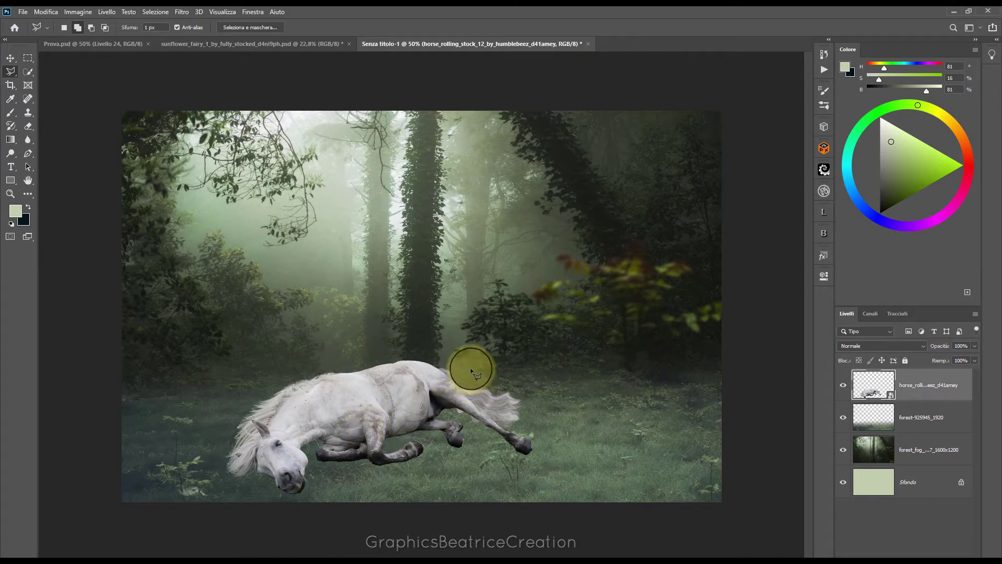
click(23, 12)
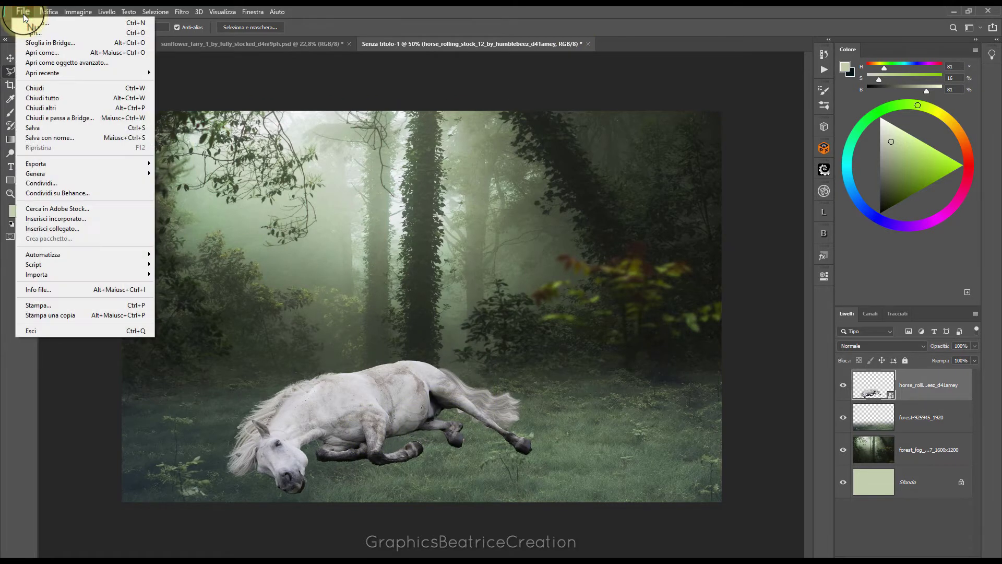
- Place the fallen trees image embedded, then cancel the placement
click(83, 219)
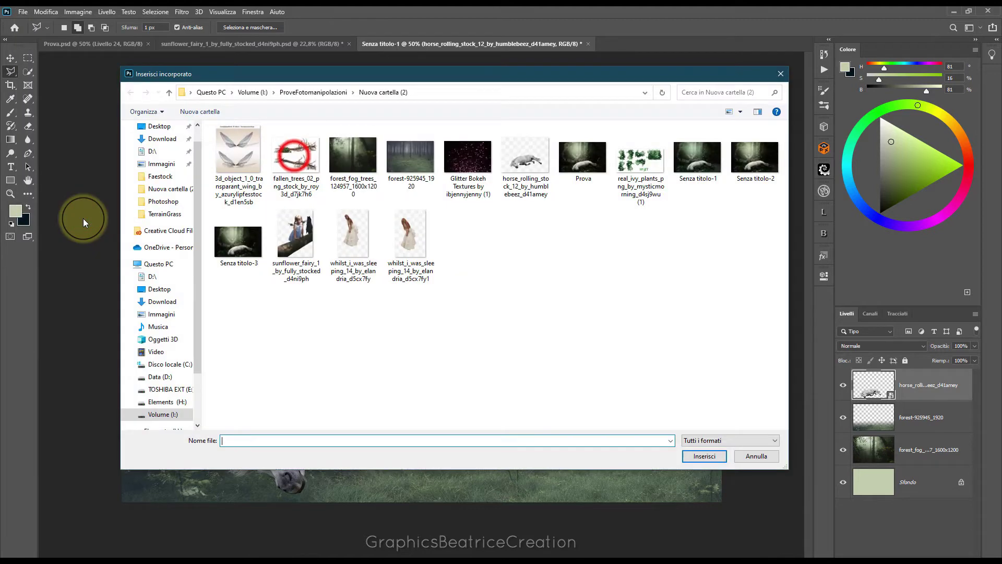
click(295, 159)
click(713, 457)
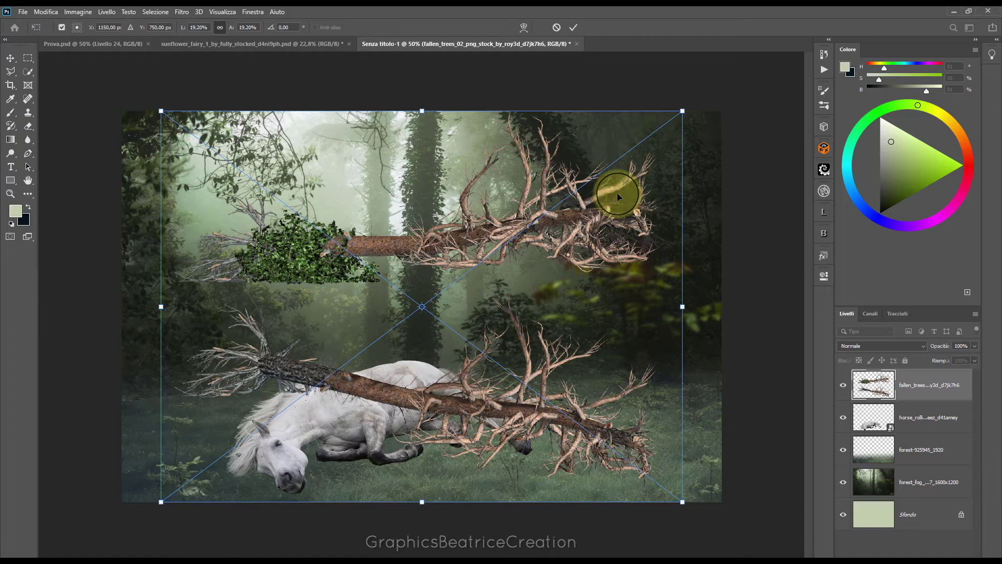
click(558, 27)
- Open fallen_trees_02 as its own separate document
click(23, 11)
click(31, 34)
click(296, 156)
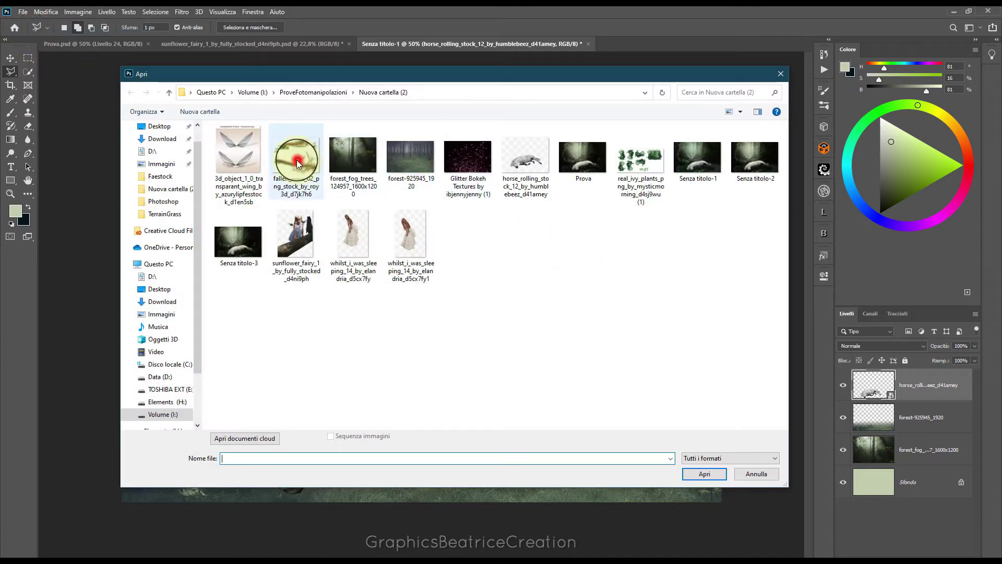
click(709, 475)
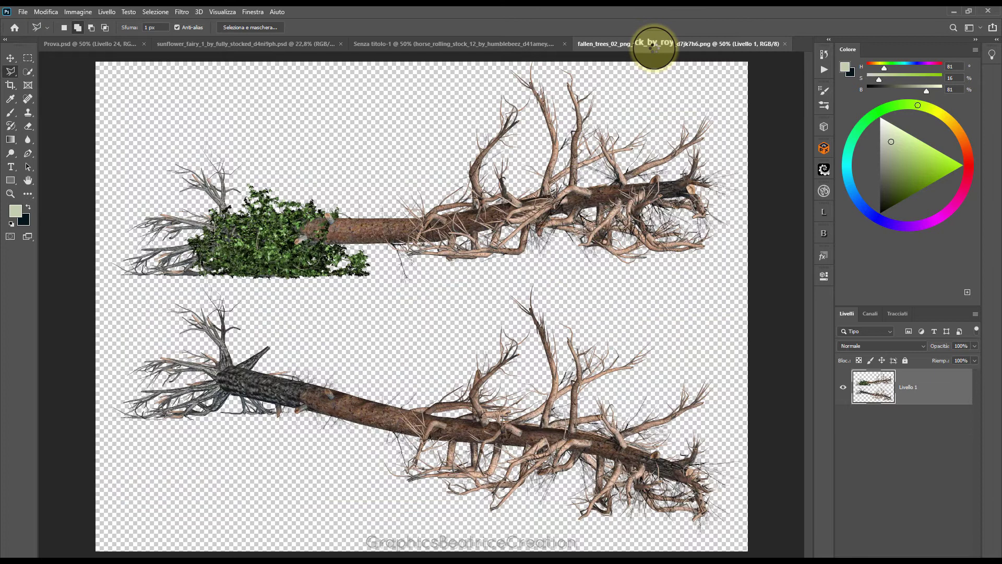
- Trace a Polygonal Lasso selection around the upper ivy-covered fallen tree
click(175, 118)
click(133, 148)
click(109, 208)
click(94, 236)
click(93, 271)
click(99, 298)
click(174, 283)
click(241, 287)
click(397, 311)
click(522, 289)
click(616, 284)
click(719, 290)
click(747, 219)
click(755, 116)
click(501, 56)
click(437, 89)
click(300, 85)
click(232, 112)
click(178, 119)
click(175, 120)
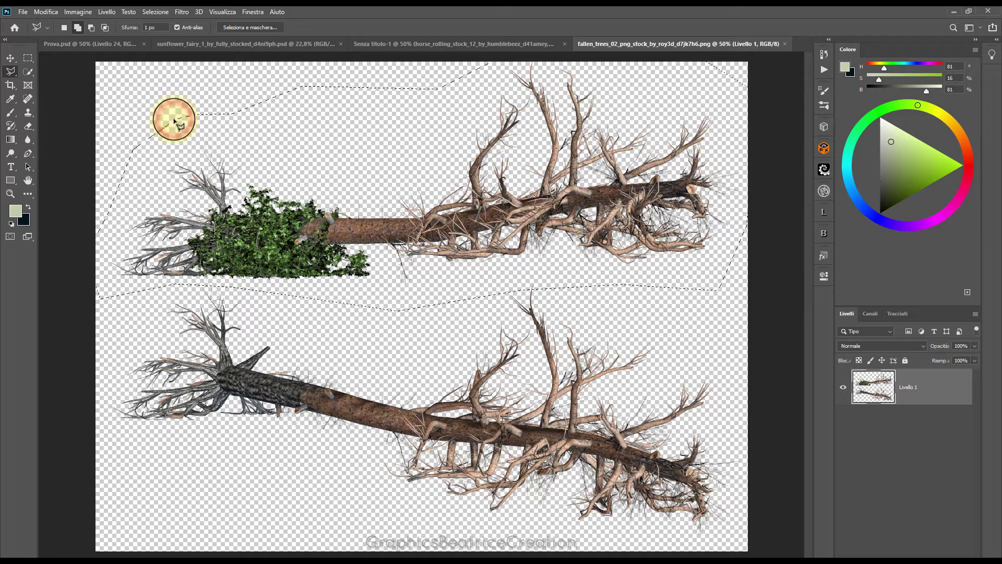
- Drag the selected tree with the Move tool into the forest composition
click(8, 58)
click(284, 224)
mouse_move(285, 226)
mouse_down()
mouse_move(387, 48)
mouse_move(312, 340)
mouse_move(291, 355)
mouse_up()
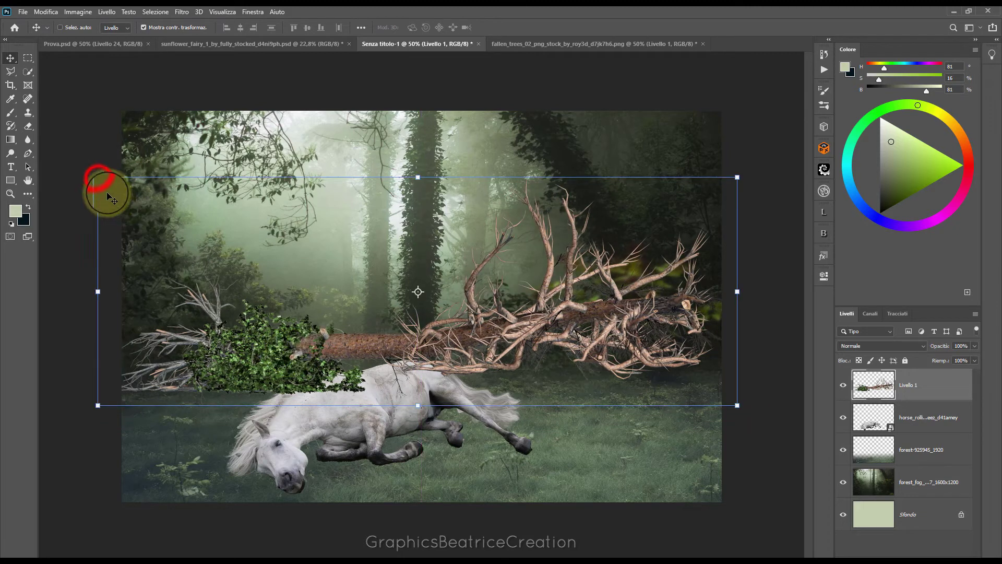
- Shrink the tree to about 87%, rotate it 90° clockwise and flip it vertically
drag(98, 177, 183, 207)
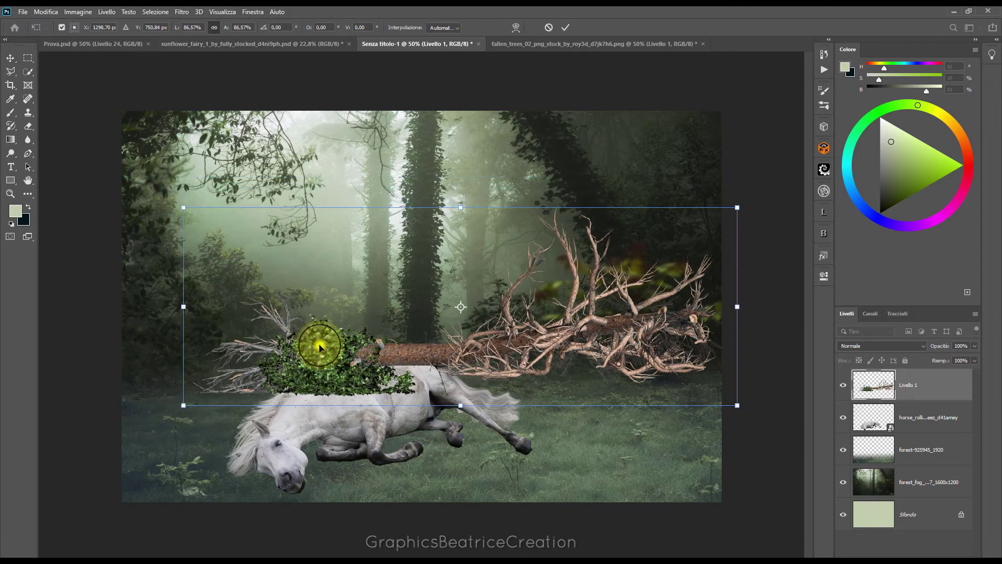
right_click(319, 347)
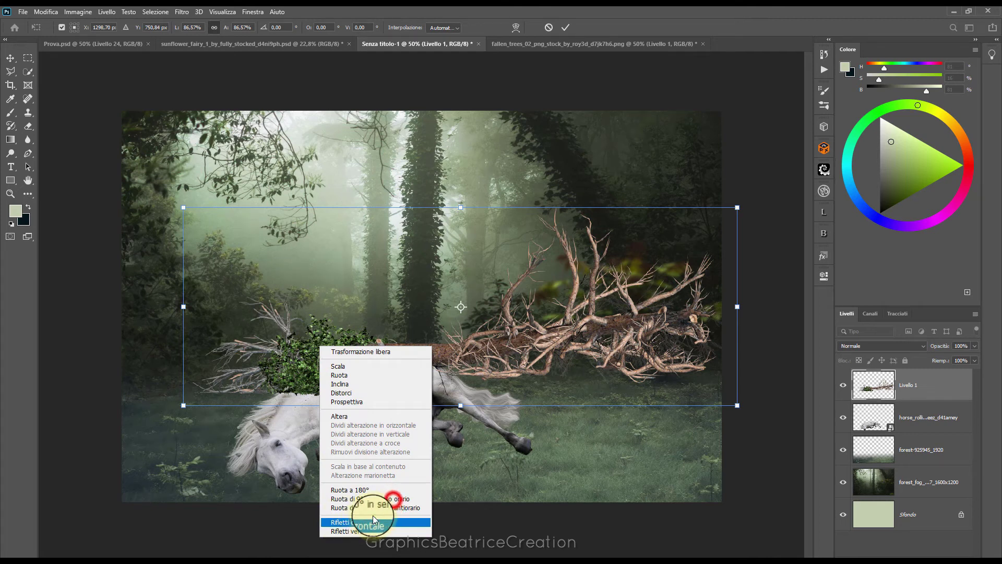
click(393, 499)
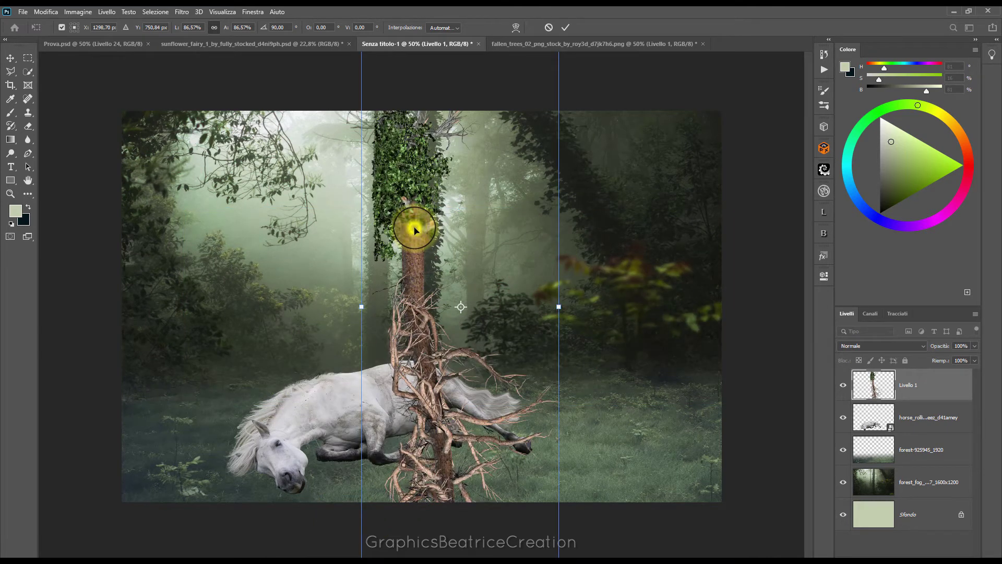
right_click(413, 229)
click(437, 415)
- Place the upright tree along the canvas's left edge at about 80% size and commit
drag(436, 226, 173, 243)
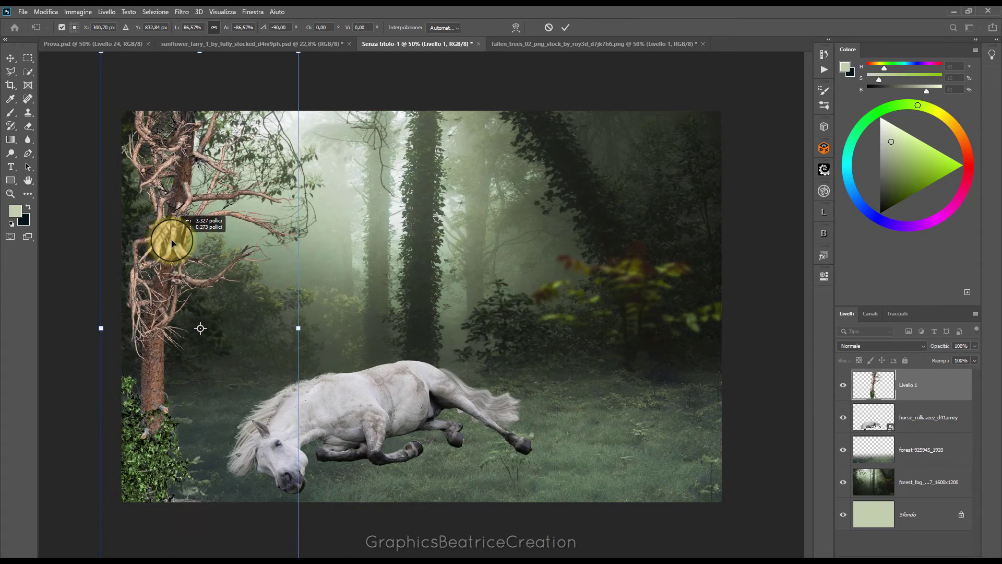
drag(101, 53, 115, 90)
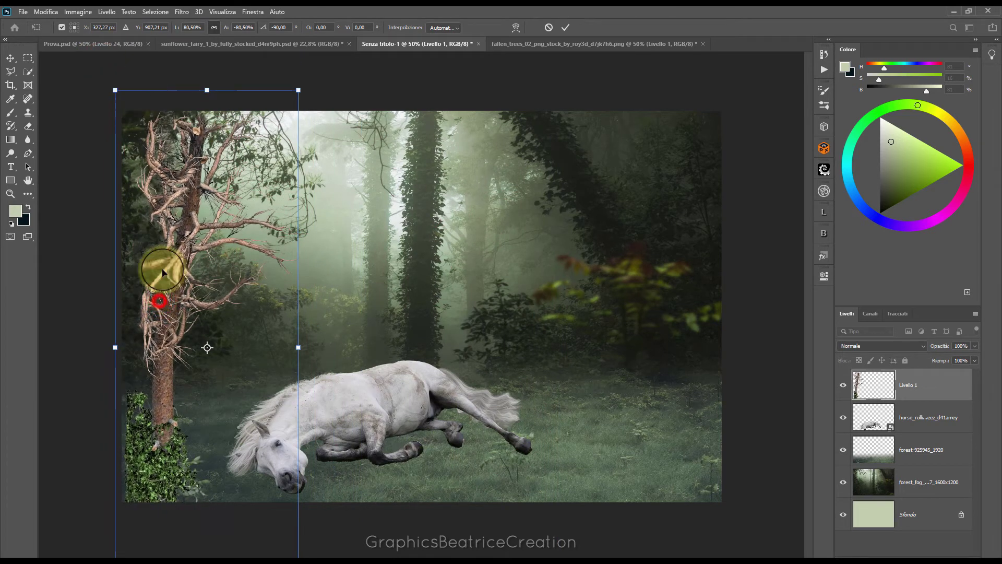
drag(154, 299, 151, 300)
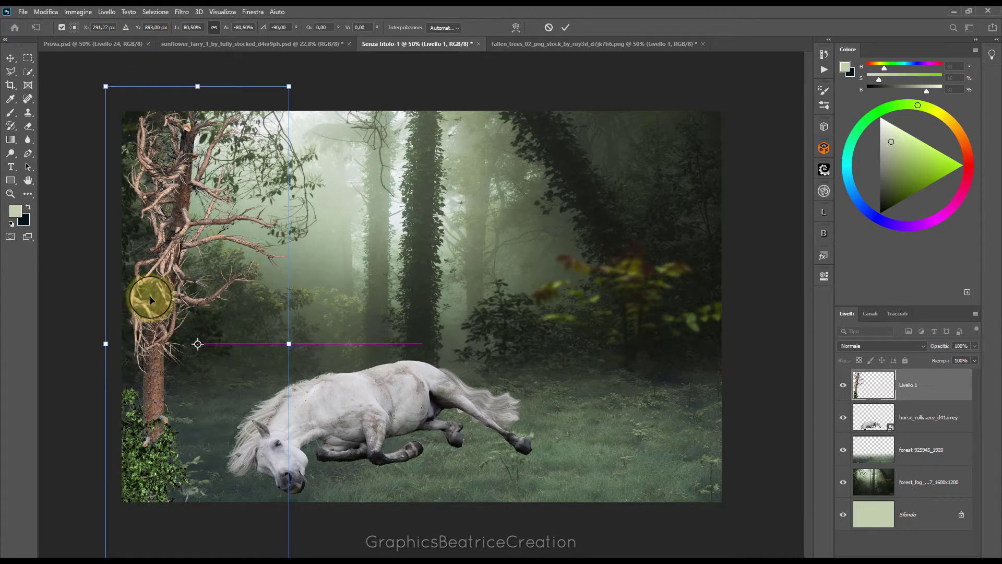
click(565, 27)
- Duplicate the standing tree layer and rotate the copy into a fallen trunk mid-forest
click(925, 391)
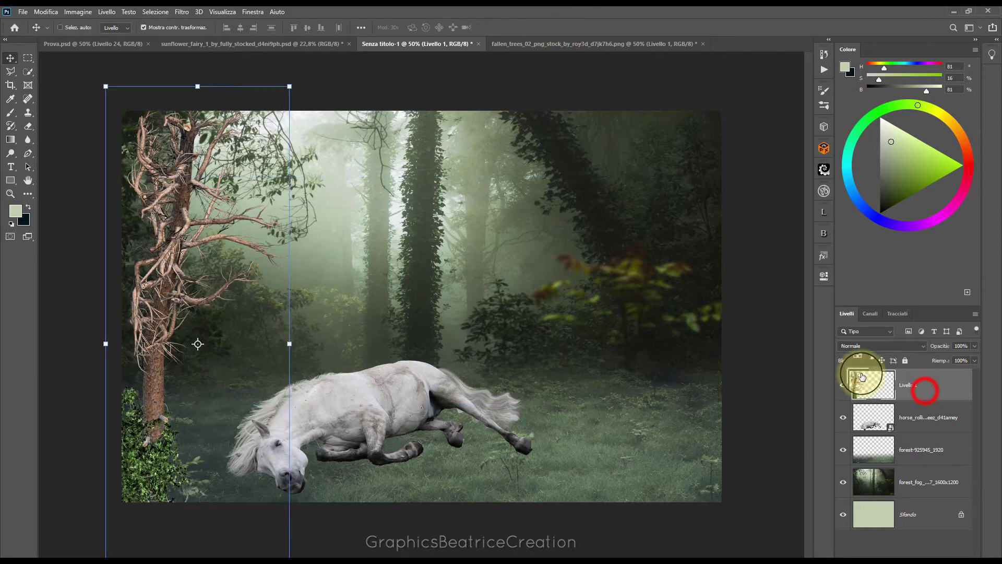
drag(862, 375, 947, 554)
drag(183, 148, 389, 121)
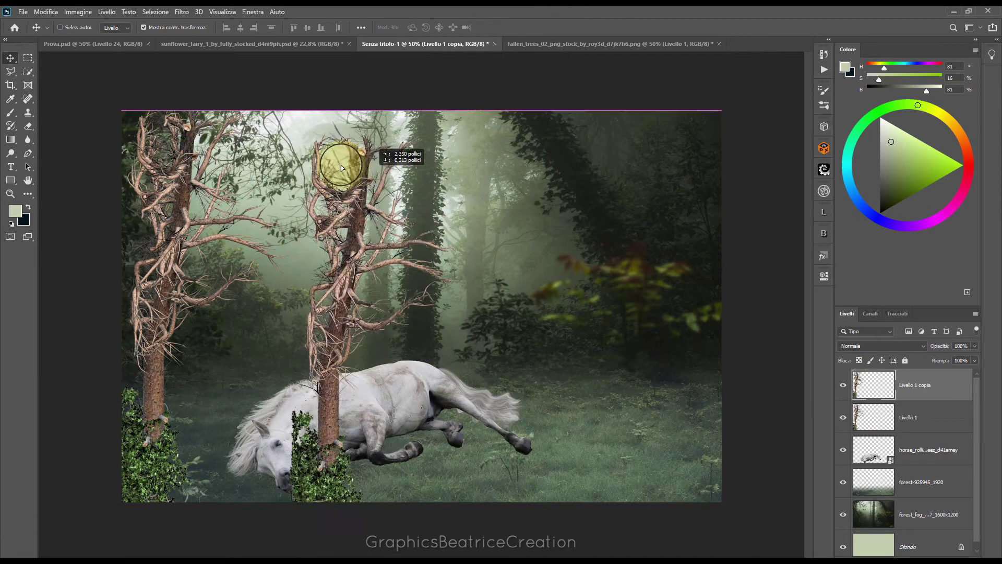
drag(476, 127, 613, 398)
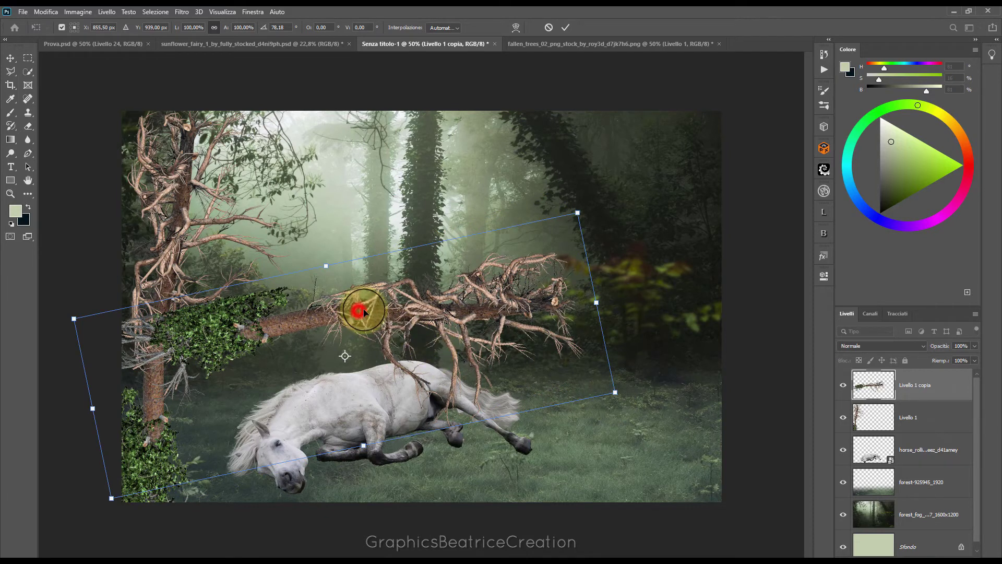
drag(359, 309, 417, 361)
- Move the trunk copy below the horse layer and level it to about -2° behind the horse
drag(937, 421, 924, 472)
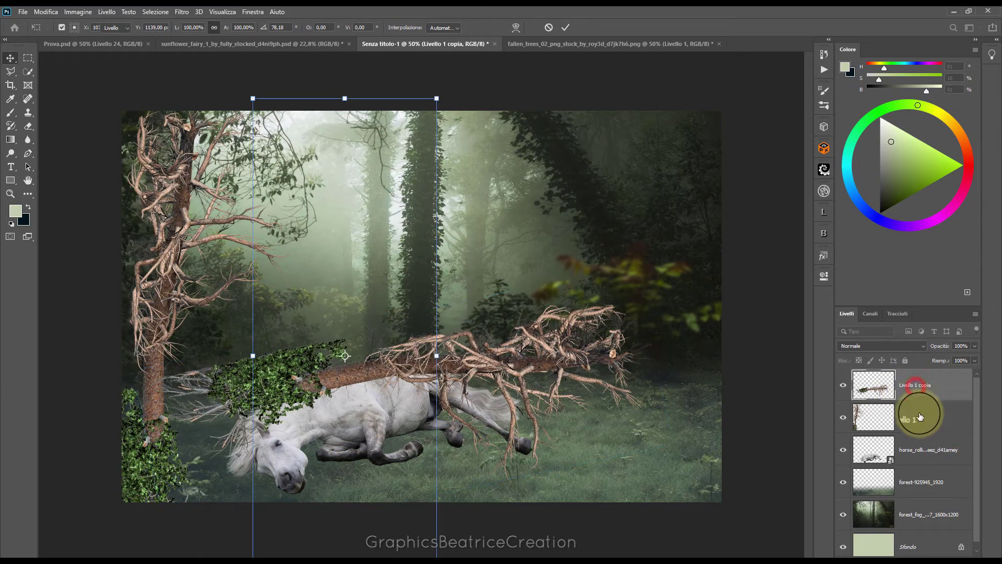
mouse_move(275, 373)
mouse_down()
mouse_move(221, 405)
mouse_move(185, 402)
mouse_move(194, 359)
mouse_up()
mouse_move(577, 286)
mouse_down()
mouse_move(285, 356)
mouse_move(297, 374)
mouse_up()
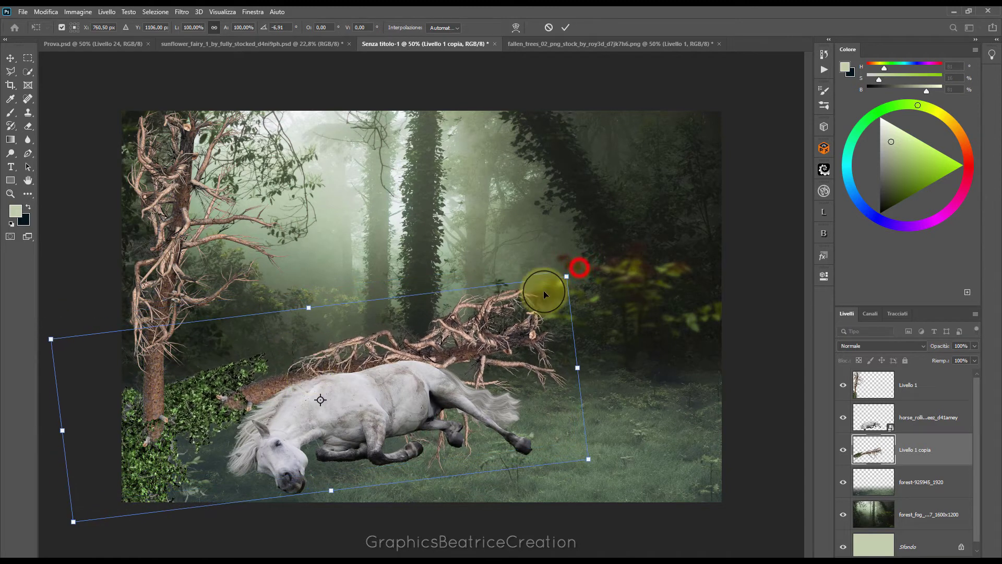
mouse_move(579, 267)
mouse_down()
mouse_move(585, 292)
mouse_move(614, 285)
mouse_up()
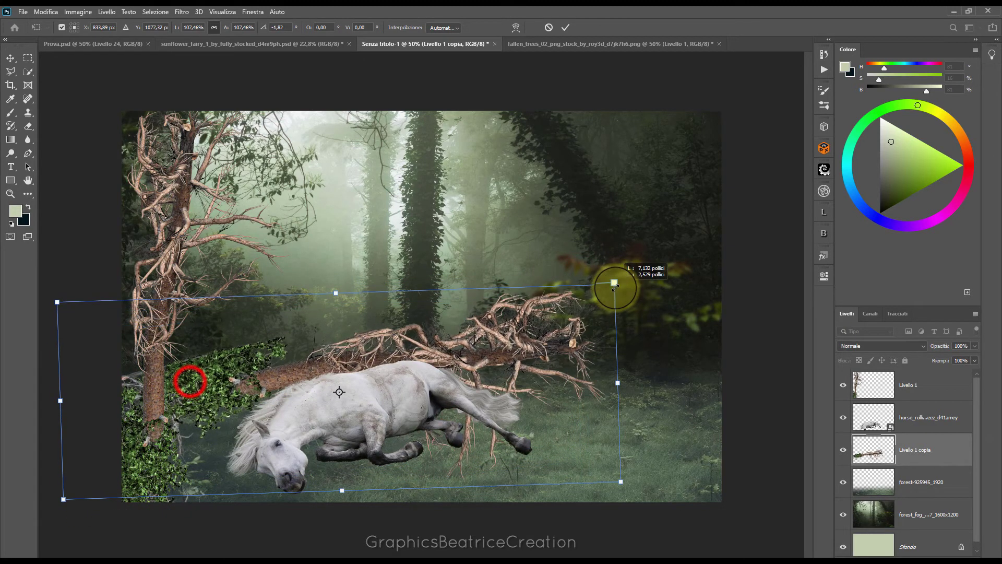
drag(191, 384, 191, 388)
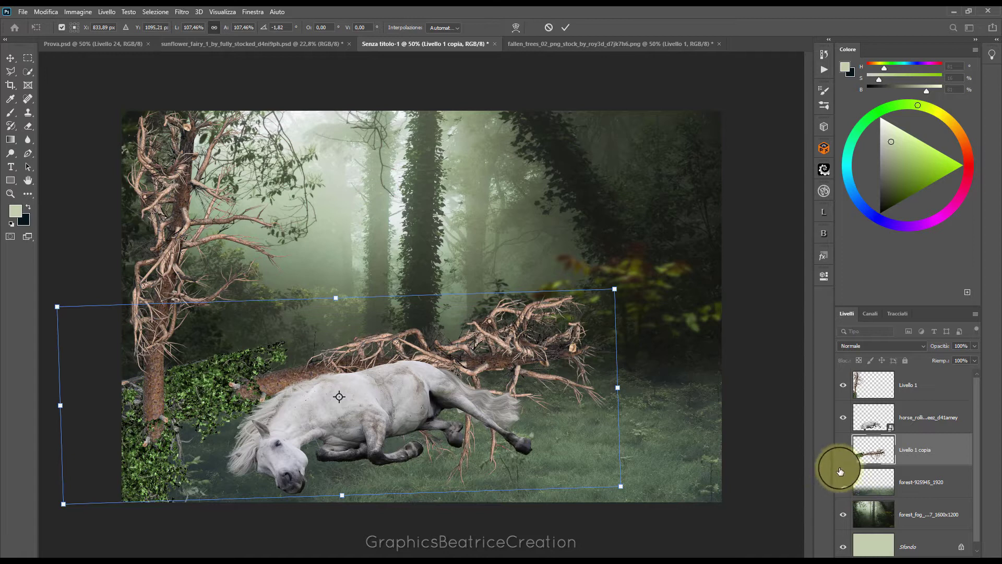
- Commit the fallen trunk, add a layer mask and paint out branches over the horse's legs
click(565, 29)
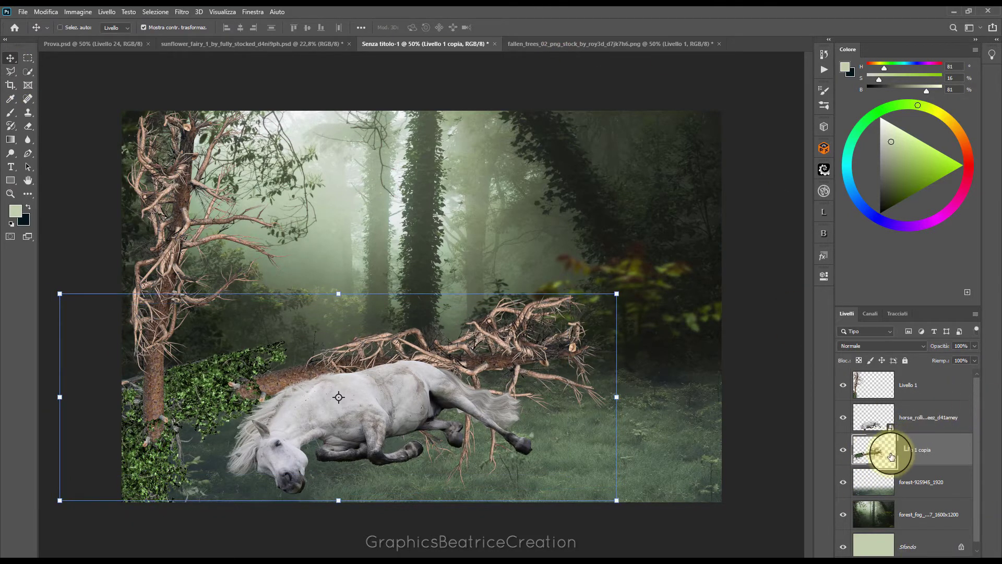
click(909, 559)
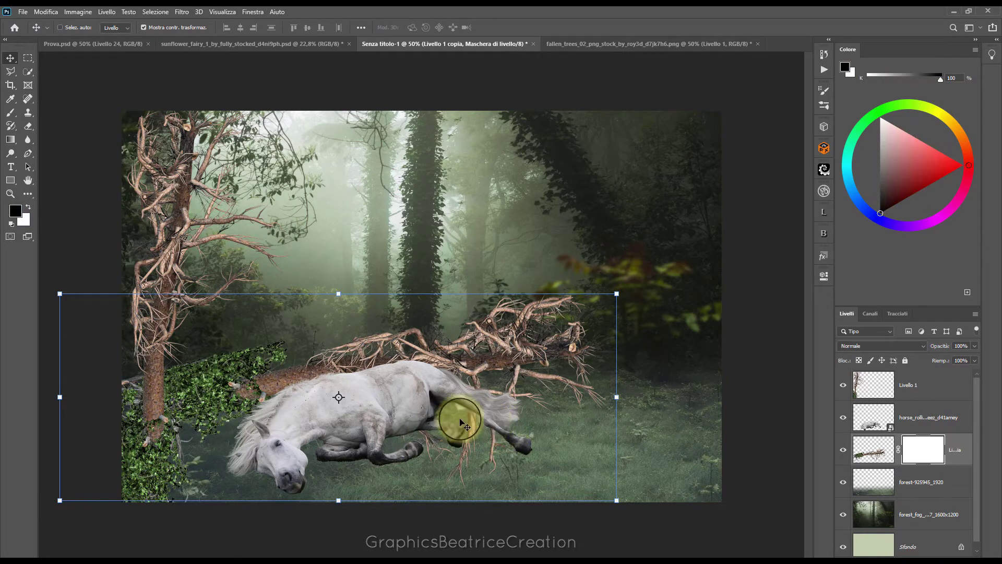
click(11, 112)
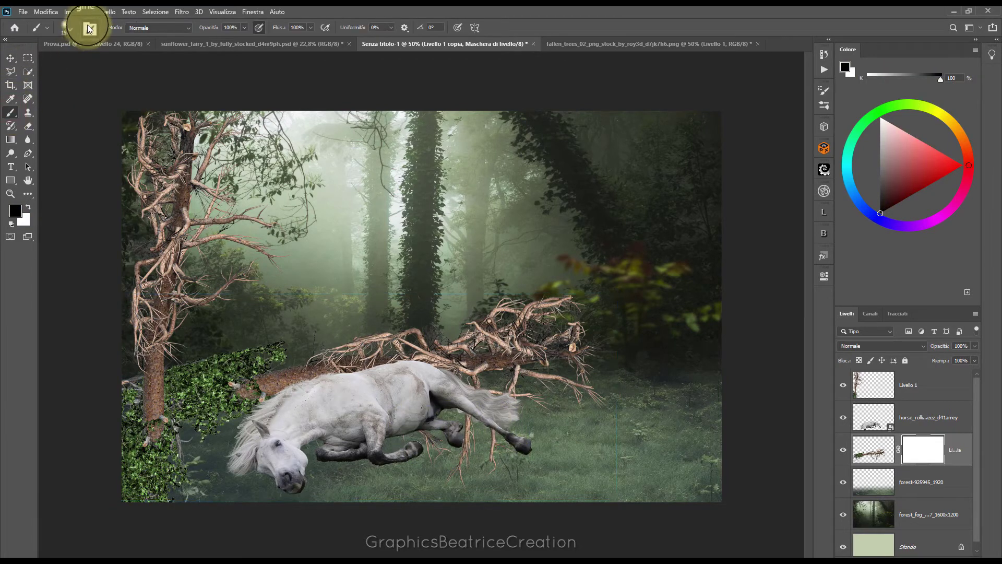
drag(434, 463, 443, 443)
- With a size-91 brush, hide branches over the hind leg and belly, then apply the mask
click(76, 29)
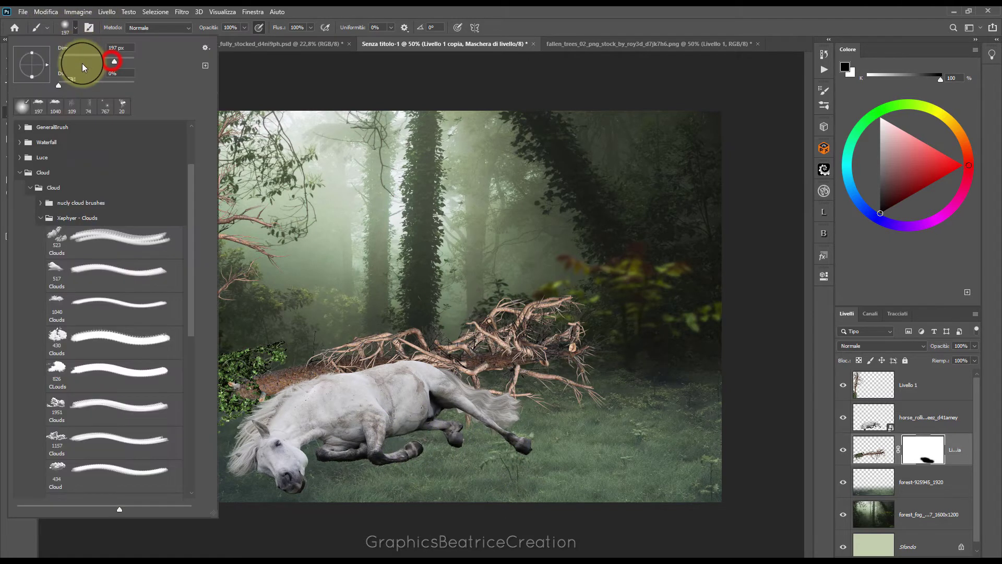
click(496, 431)
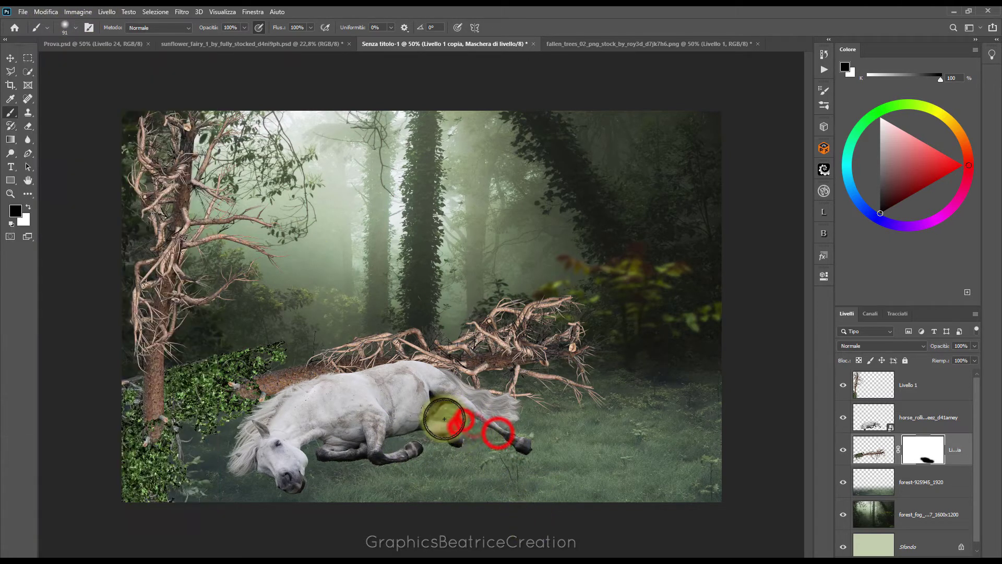
drag(455, 426, 537, 459)
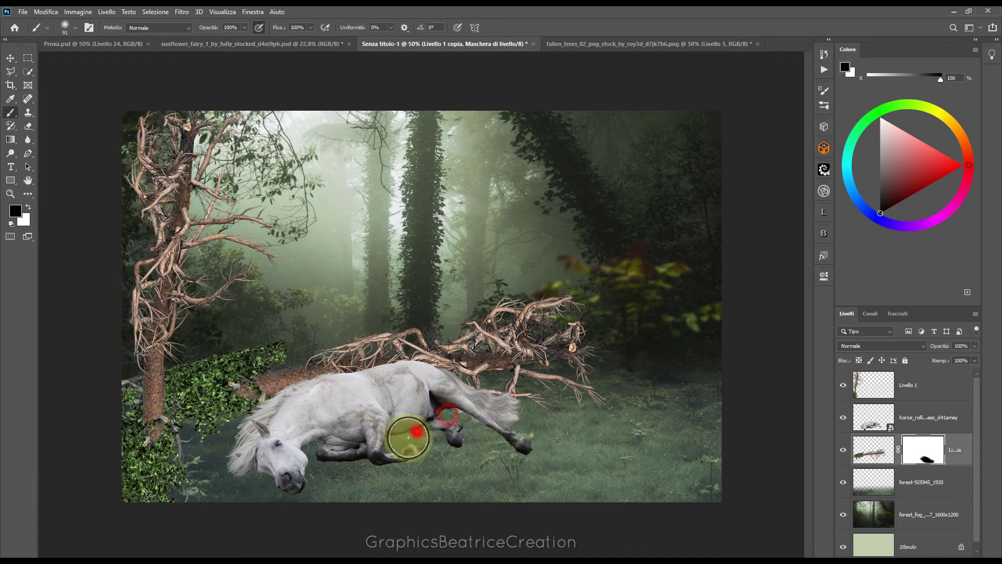
drag(361, 443, 319, 439)
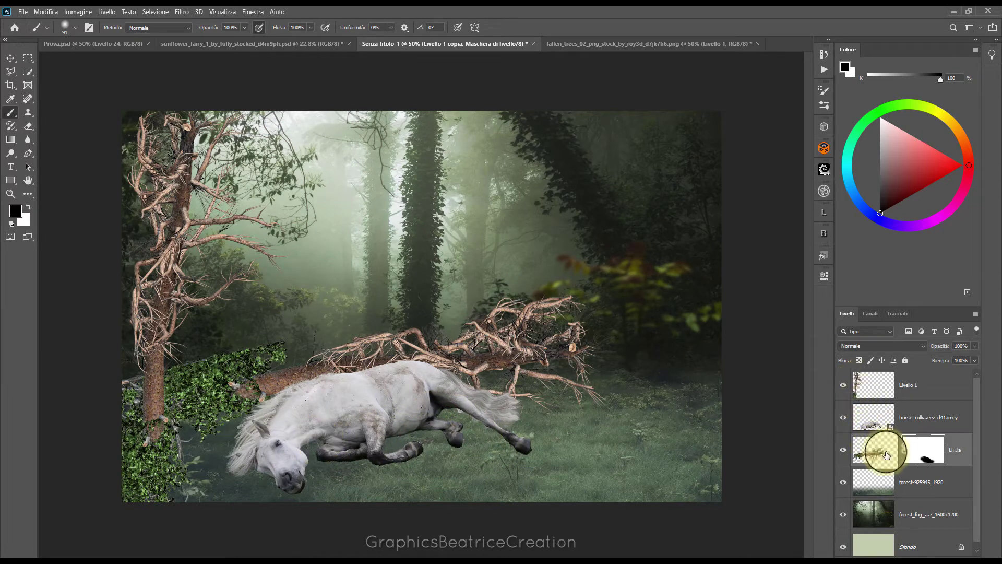
right_click(928, 449)
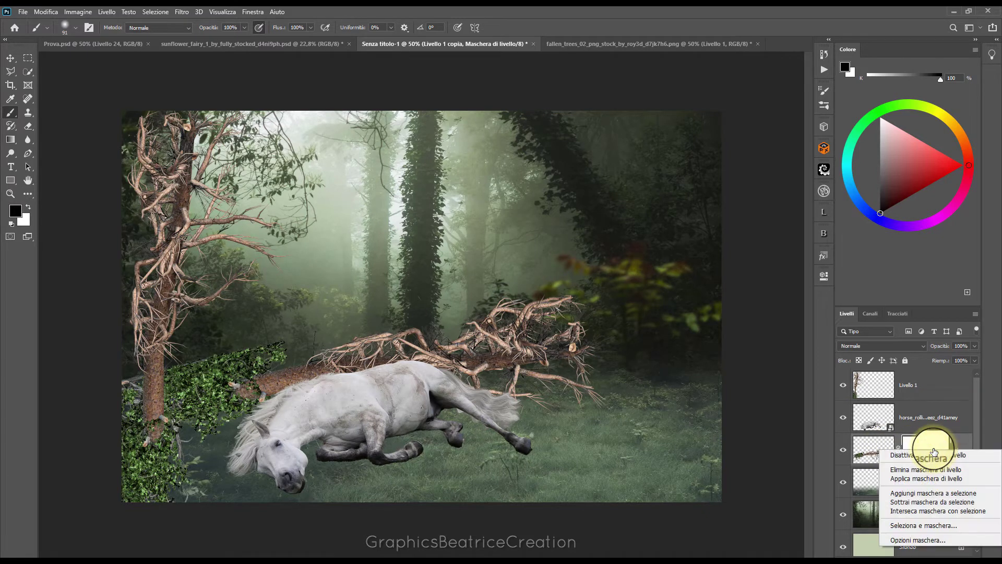
click(933, 479)
- Stretch the fallen tree to about 106% wide and 105% tall, pulling right and upward
click(10, 58)
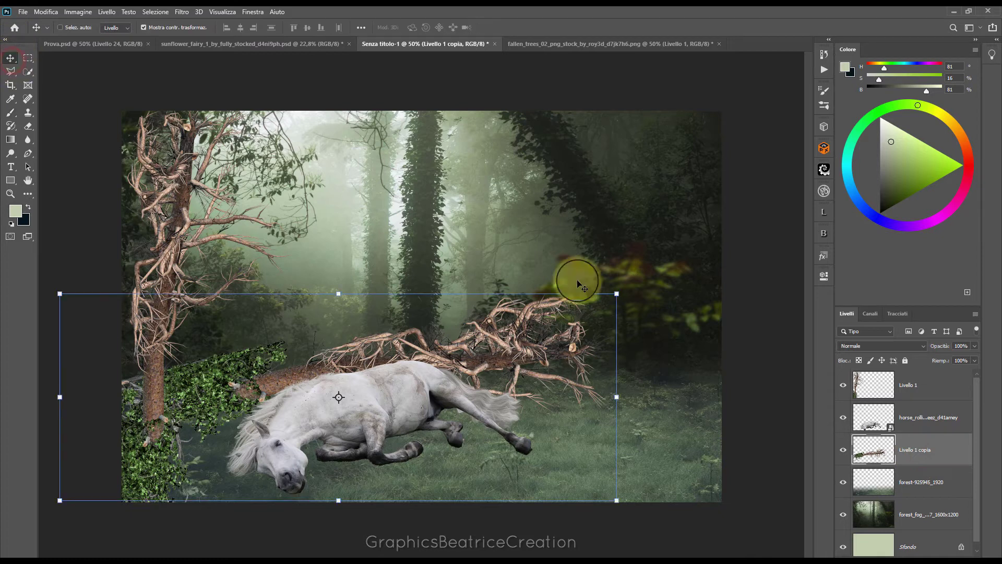
click(616, 292)
click(215, 28)
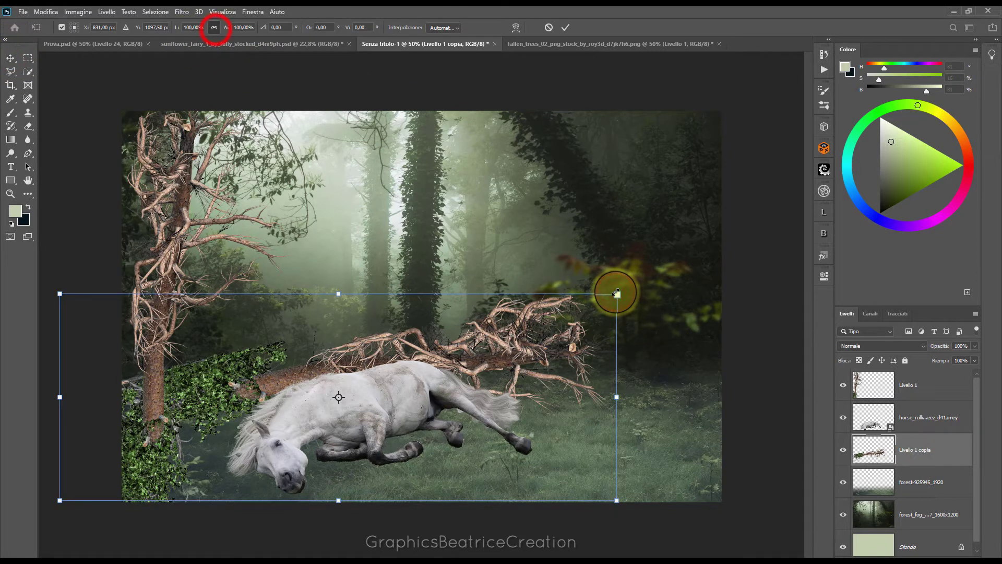
drag(617, 396, 651, 397)
drag(355, 294, 355, 282)
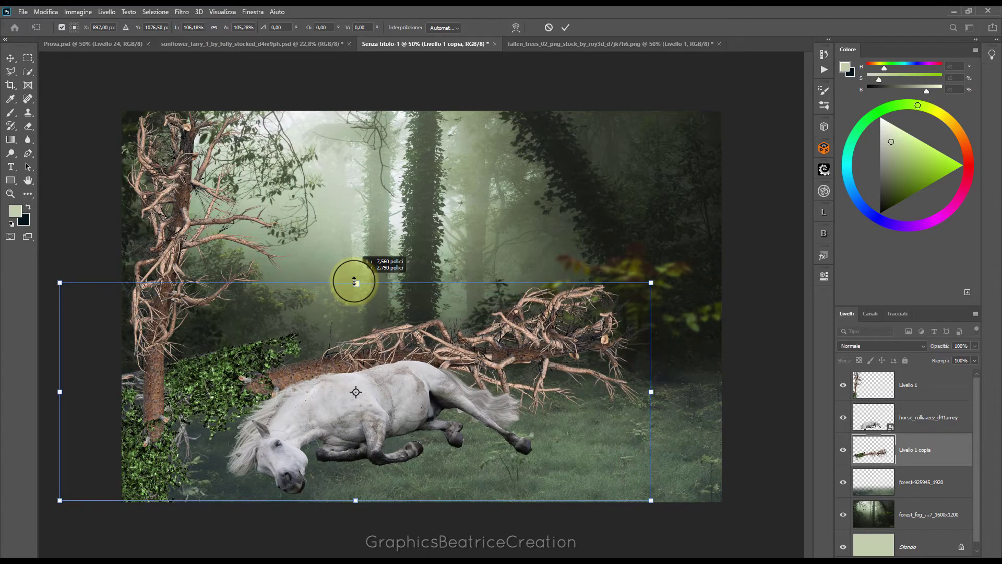
drag(354, 282, 354, 281)
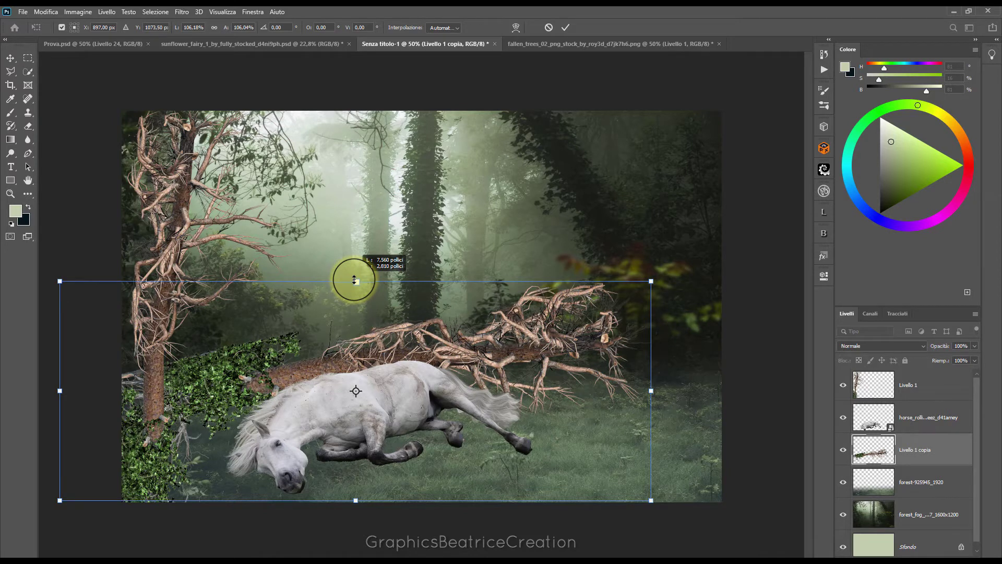
- Commit the fallen tree resize and open the real_ivy_plants image
click(565, 29)
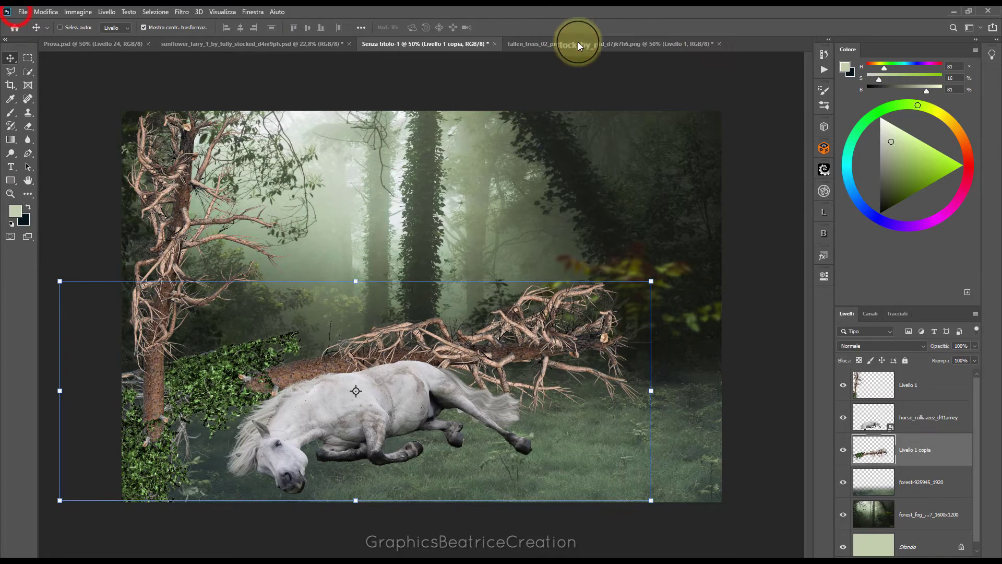
click(20, 11)
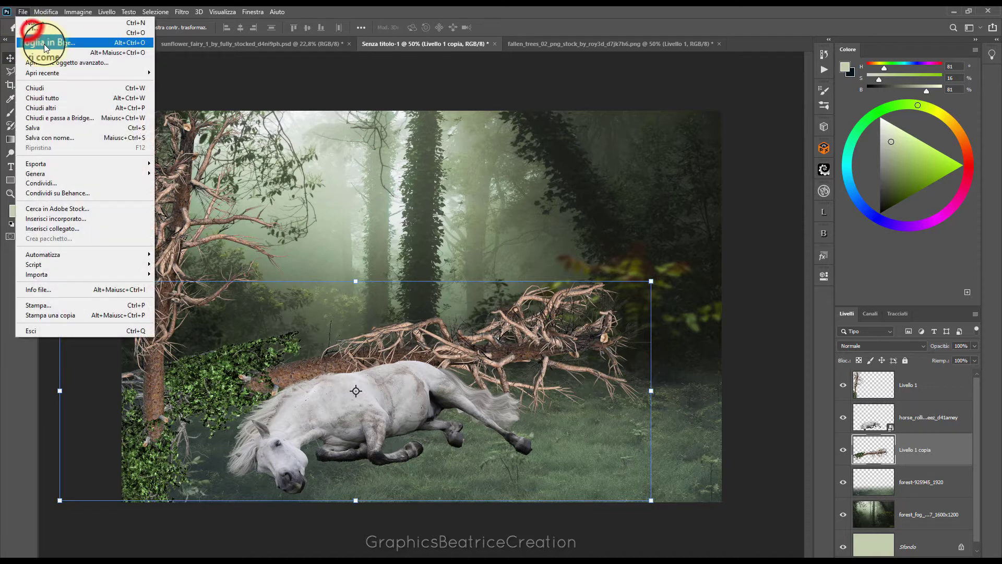
click(32, 33)
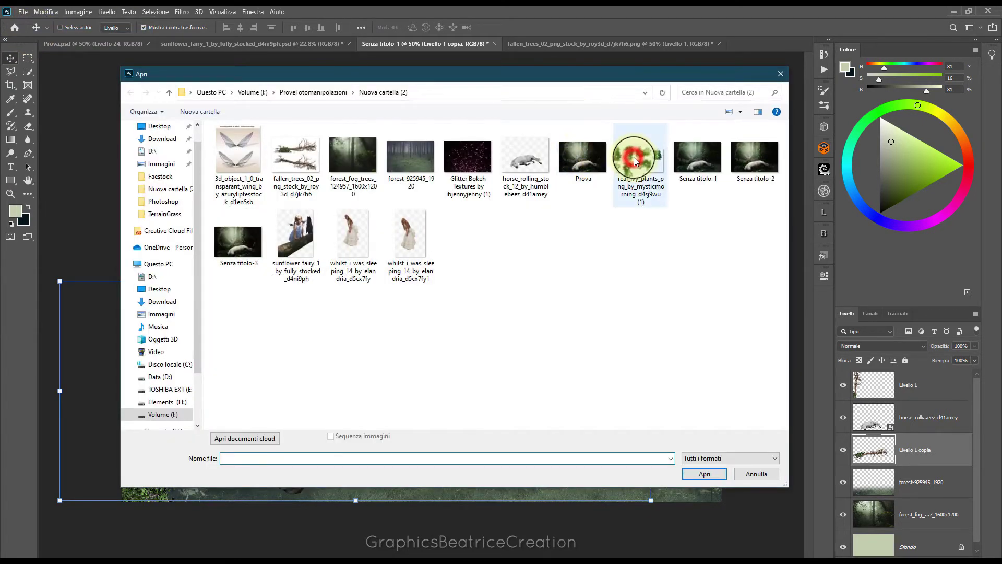
click(634, 157)
click(700, 474)
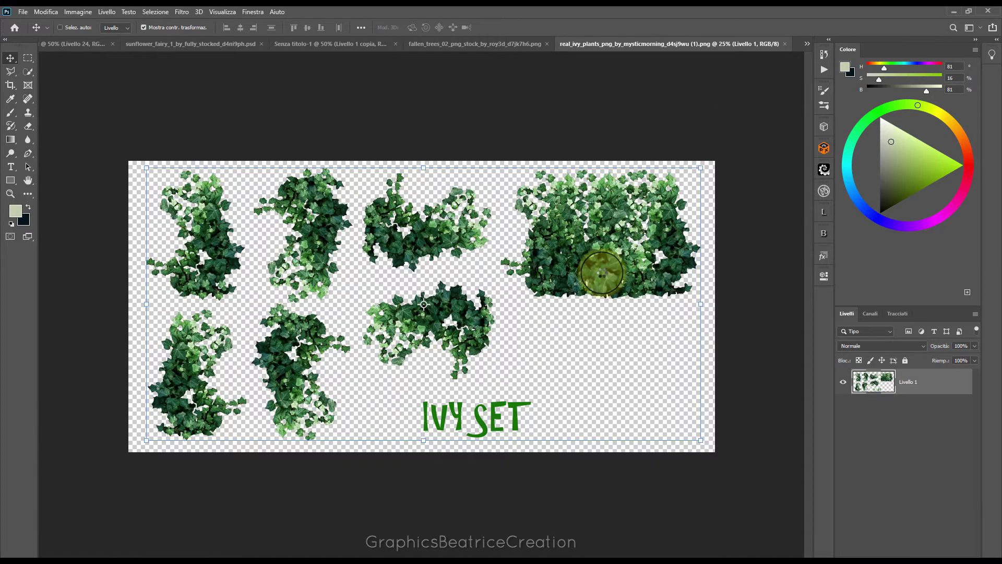
- Outline the large ivy clump with the Polygonal Lasso and drag it into the forest document
click(11, 72)
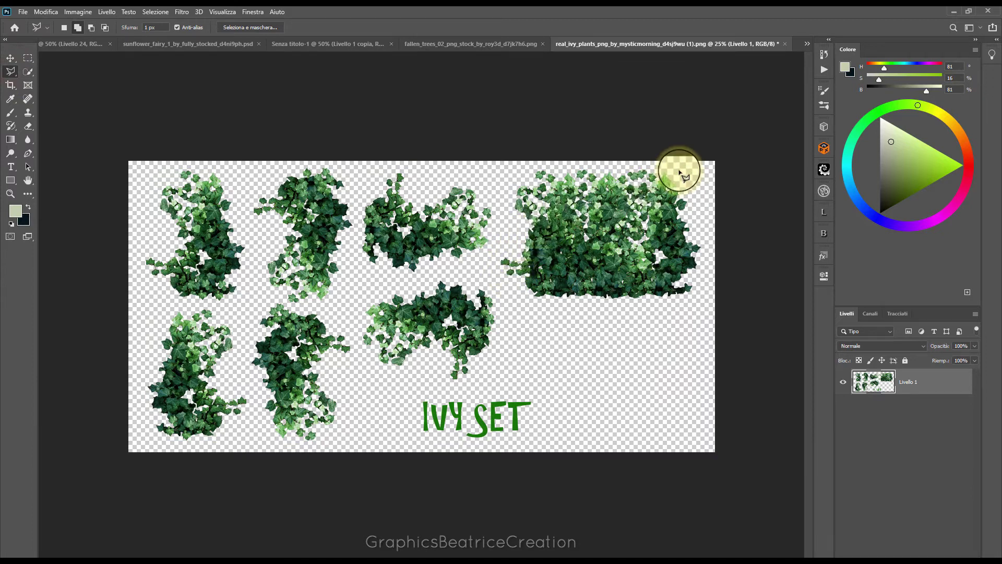
click(516, 164)
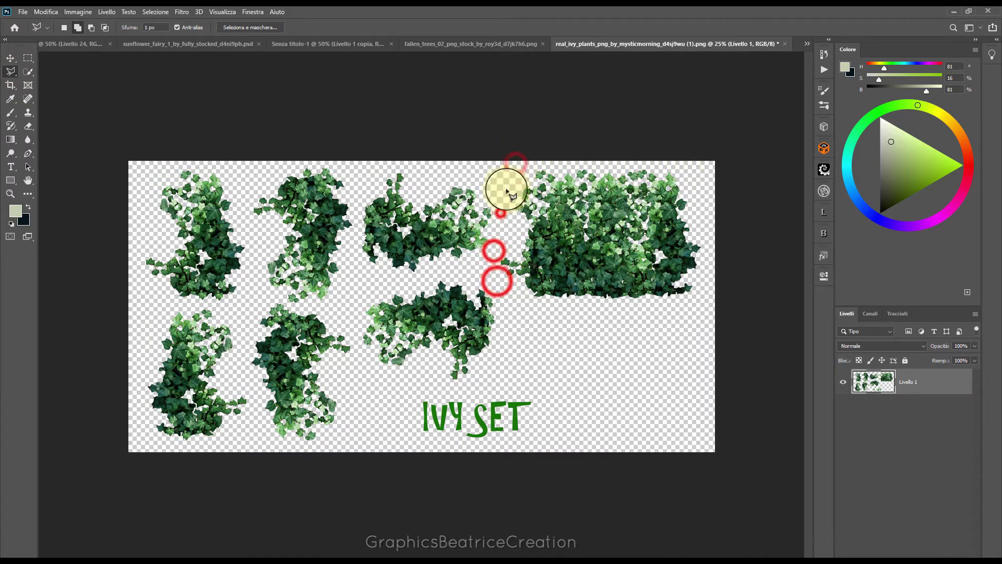
click(496, 281)
click(529, 317)
click(680, 331)
click(721, 278)
click(694, 180)
click(673, 162)
click(515, 164)
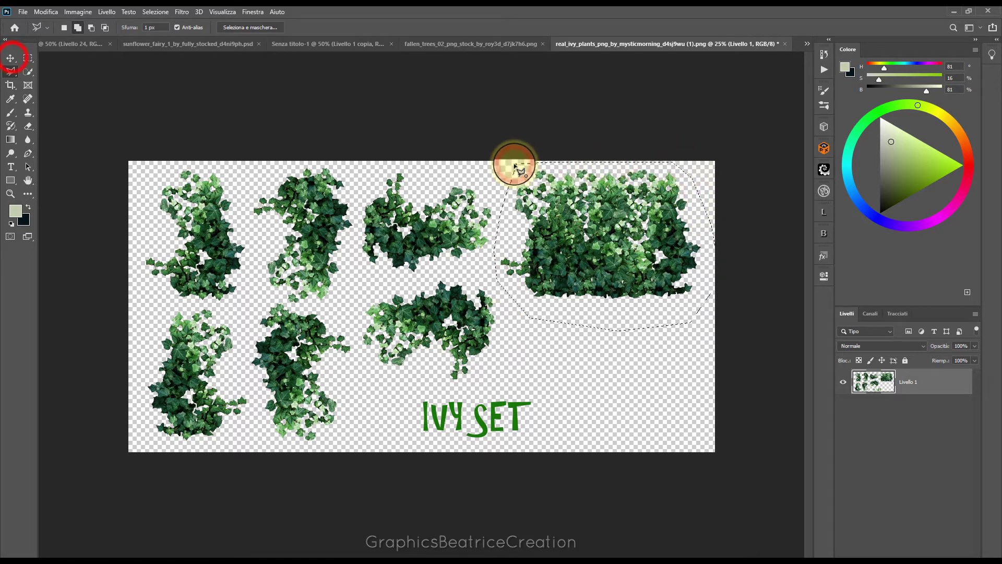
click(15, 56)
mouse_move(613, 251)
mouse_down()
mouse_move(298, 52)
mouse_move(213, 316)
mouse_up()
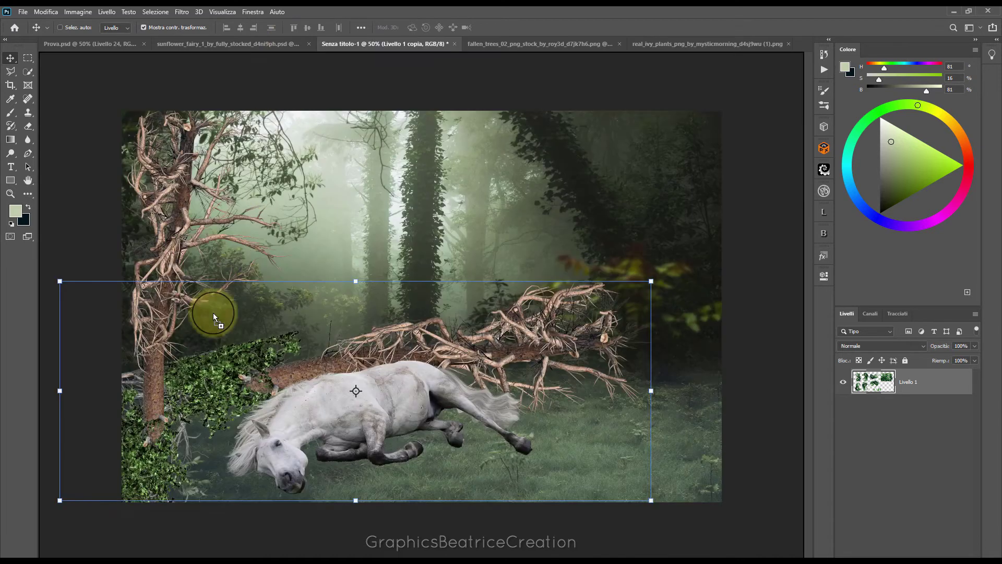
- Drop the ivy into the forest composition as a new layer, discarding a first resize attempt
drag(187, 379, 187, 379)
click(346, 219)
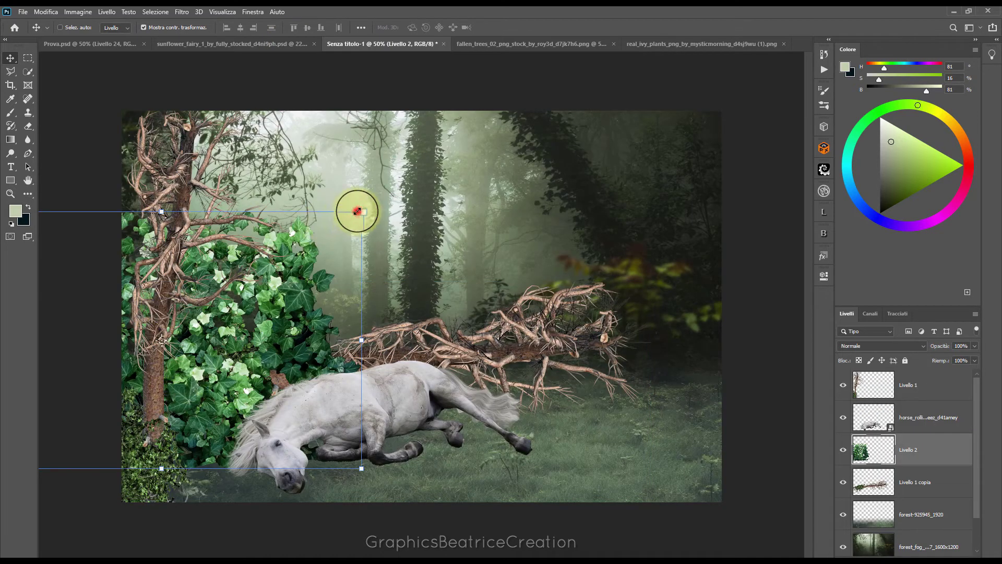
drag(357, 211, 309, 281)
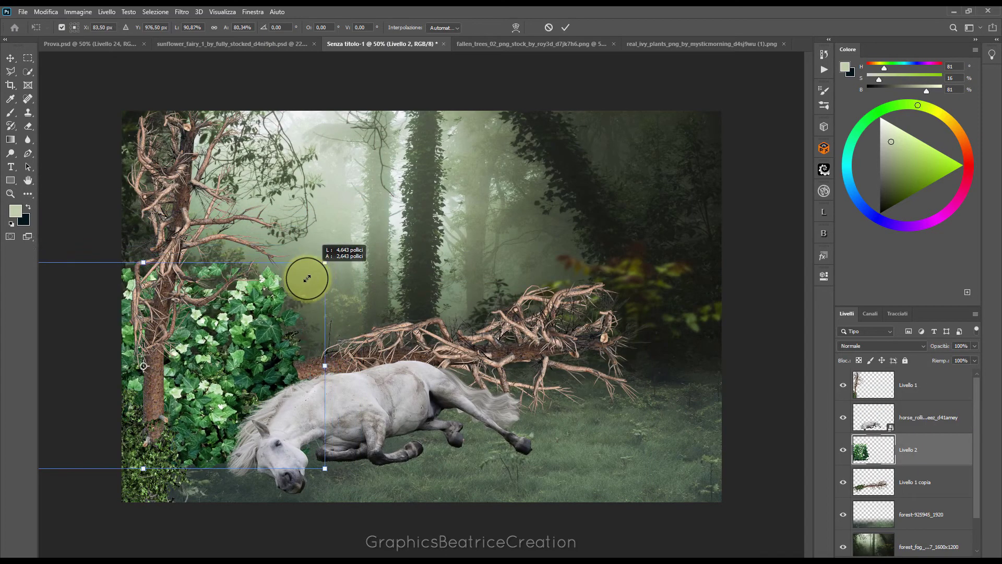
click(548, 27)
- Scale the ivy proportionally to about 61% and tuck it against the left trunk behind the horse
click(162, 213)
click(214, 28)
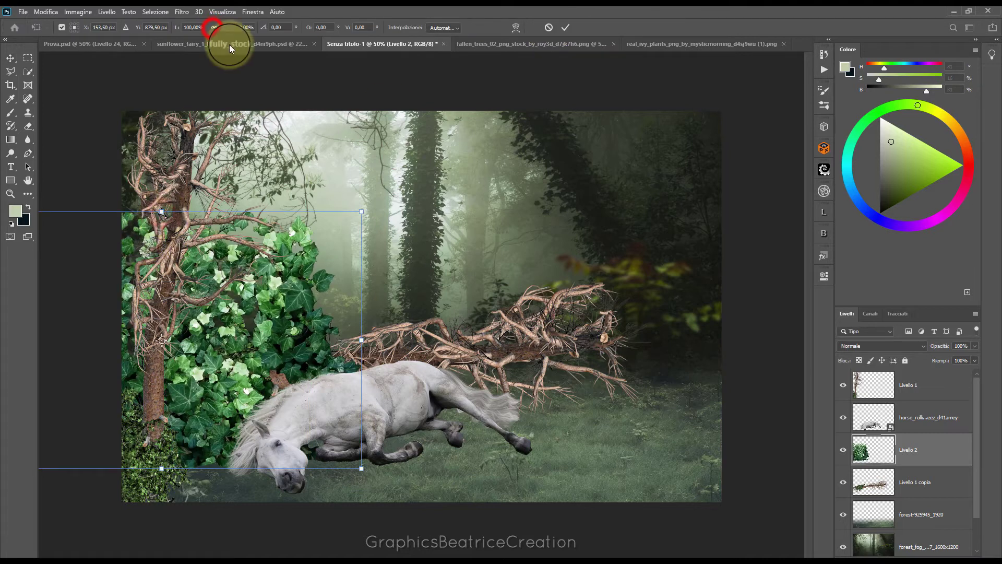
click(361, 210)
drag(363, 210, 272, 269)
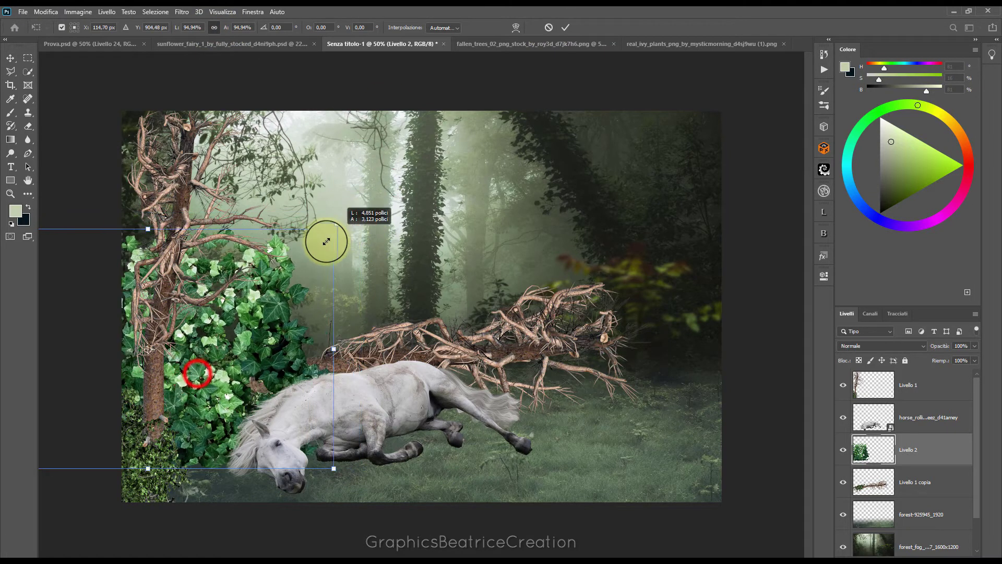
drag(197, 368, 301, 376)
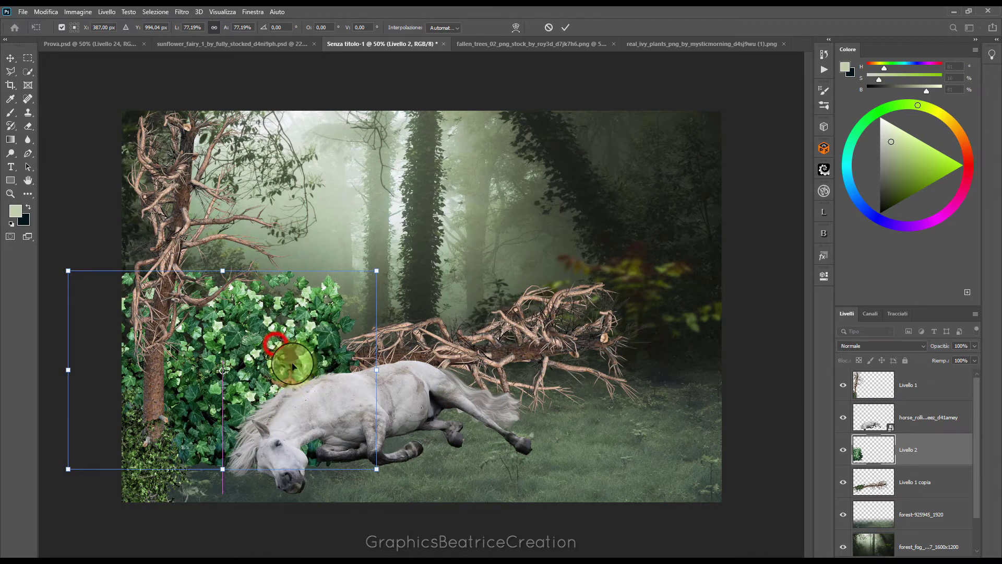
drag(273, 340, 284, 341)
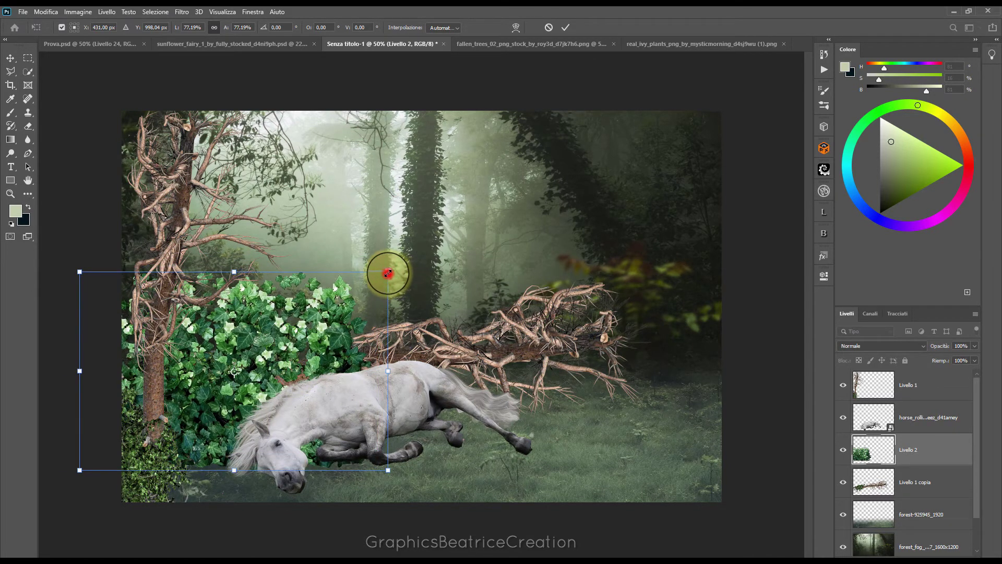
drag(388, 272, 321, 314)
drag(225, 368, 270, 361)
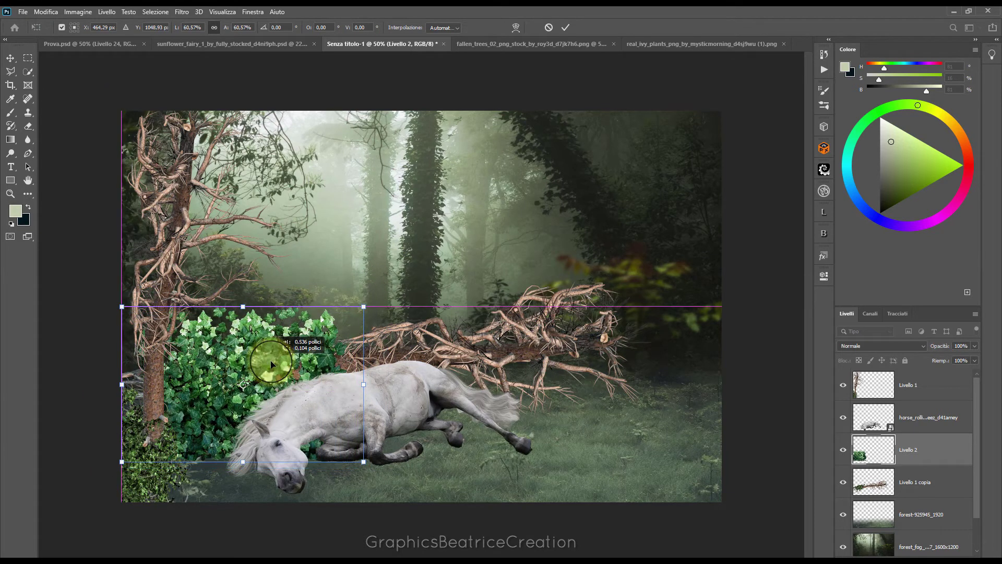
- Commit the ivy, clip it to the fallen tree layer and duplicate it
click(926, 449)
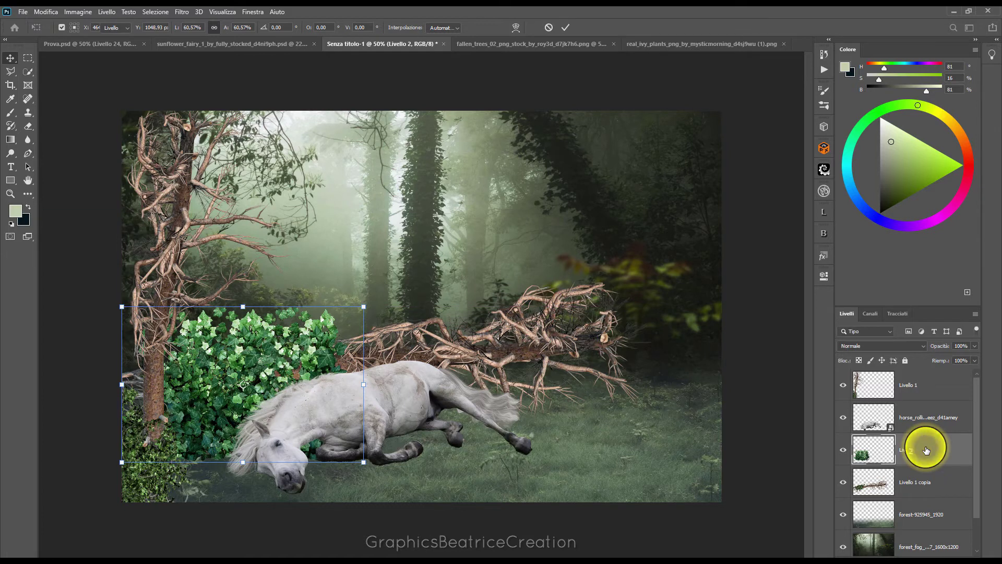
right_click(926, 448)
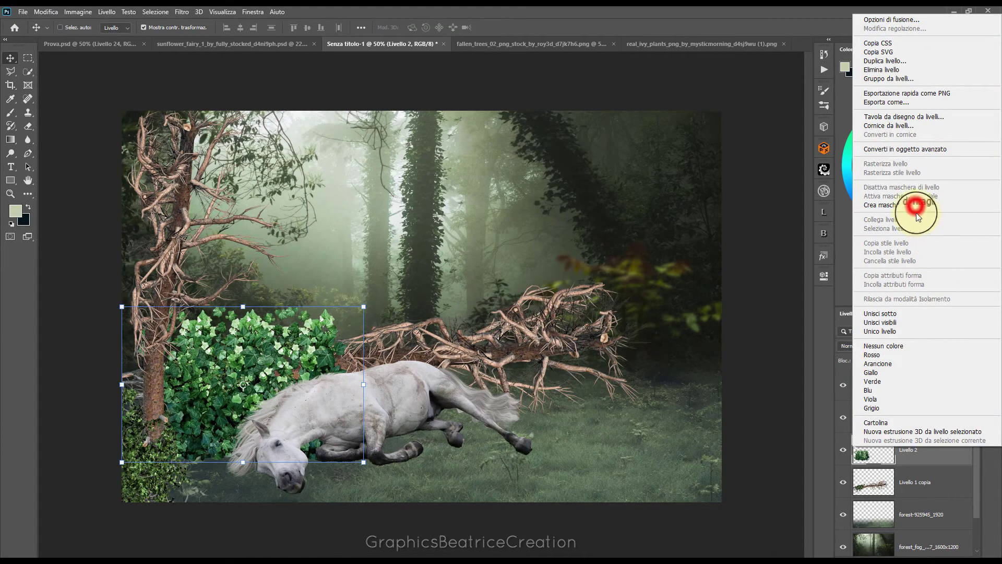
click(916, 206)
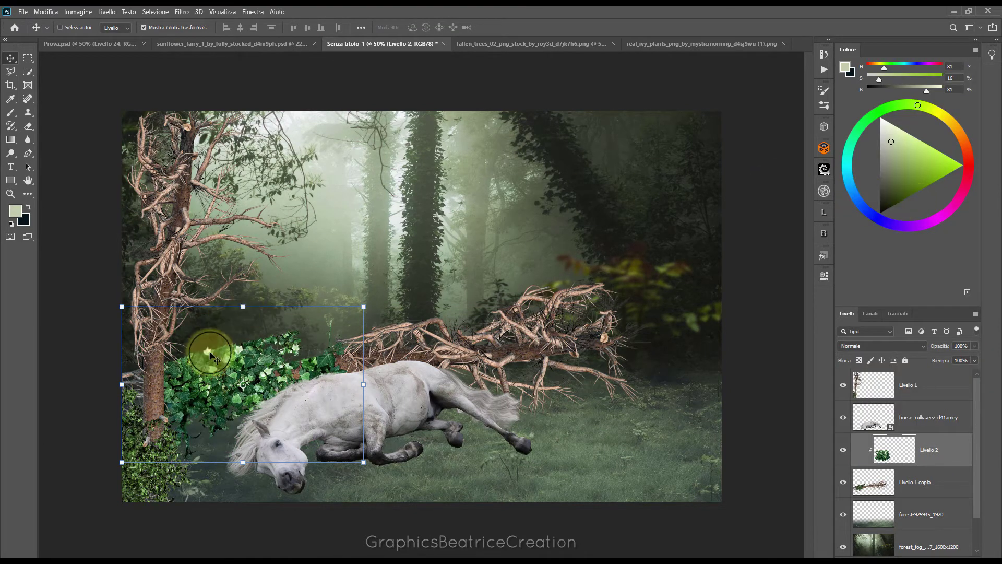
click(938, 454)
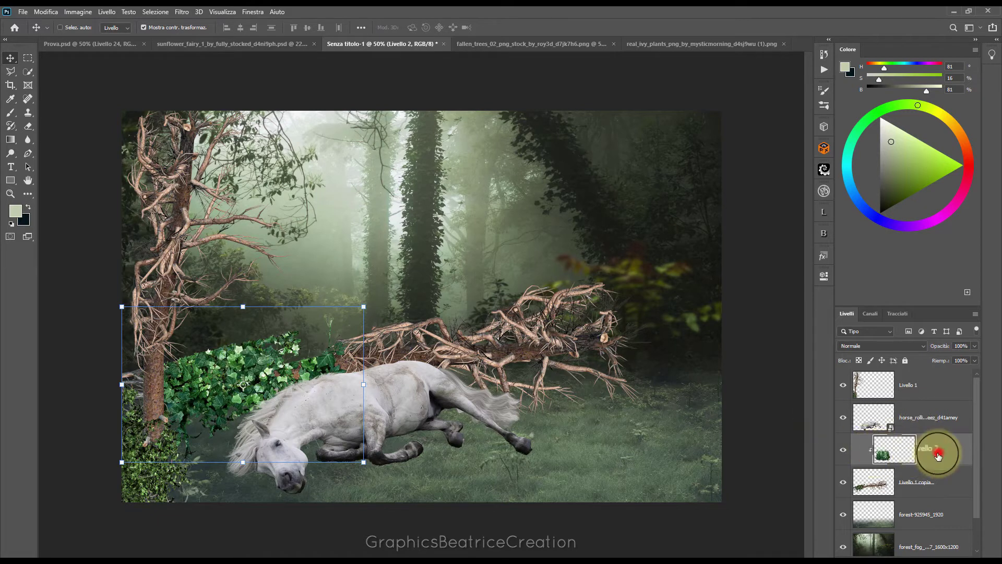
drag(938, 455, 934, 450)
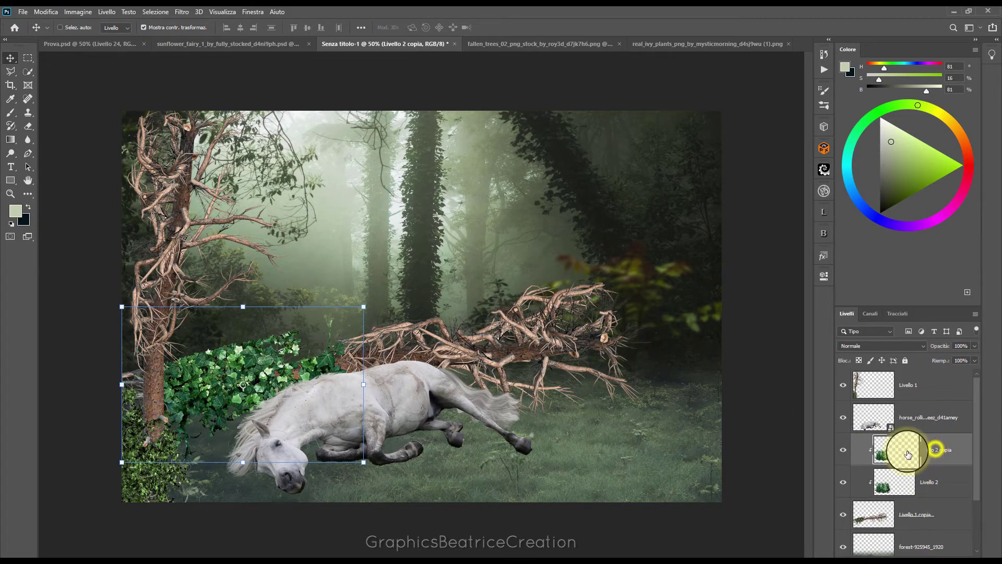
- Release the ivy copy's clipping, move it below Livello 1 copia and shift it left
right_click(933, 449)
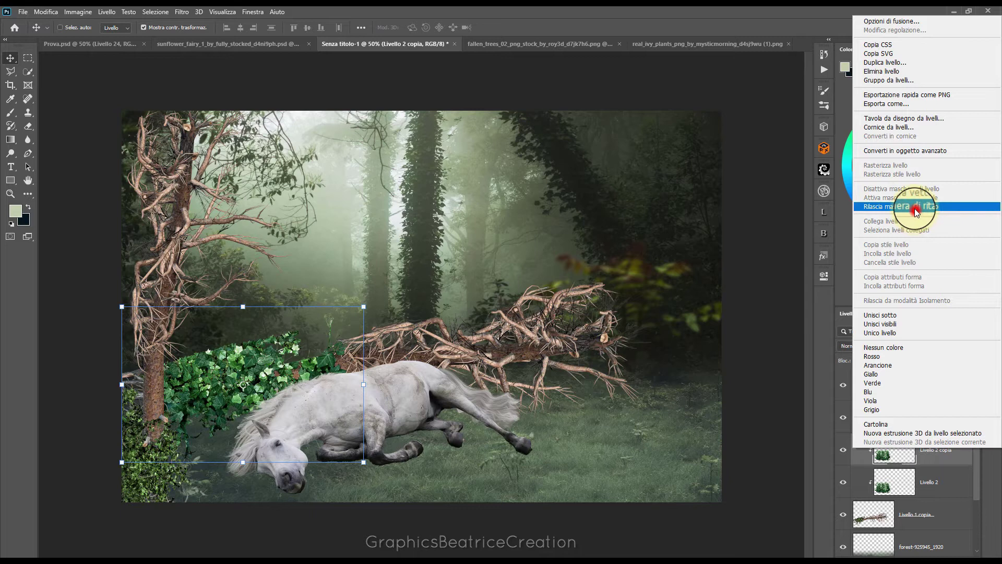
click(917, 206)
click(888, 448)
drag(889, 450, 913, 531)
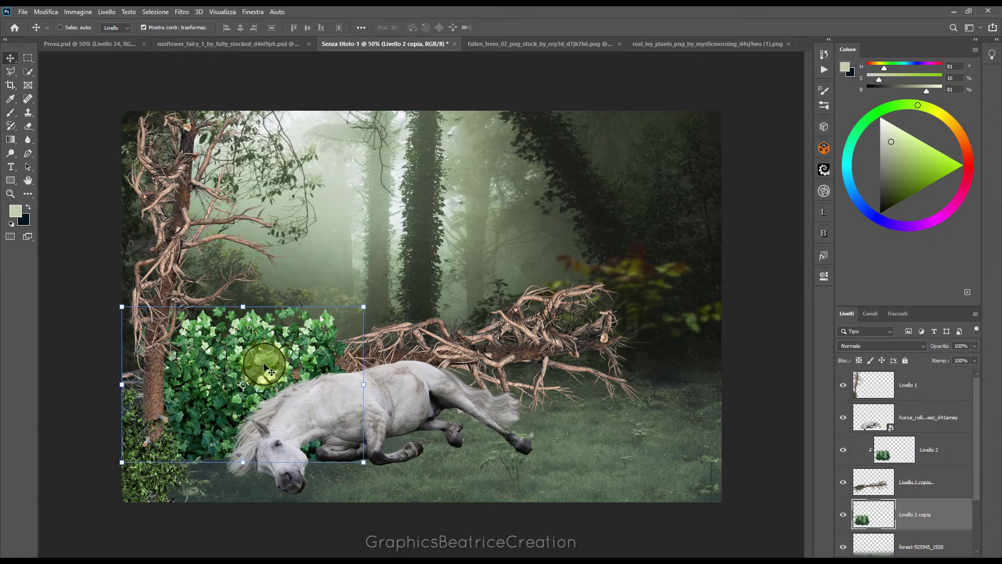
drag(244, 338, 207, 352)
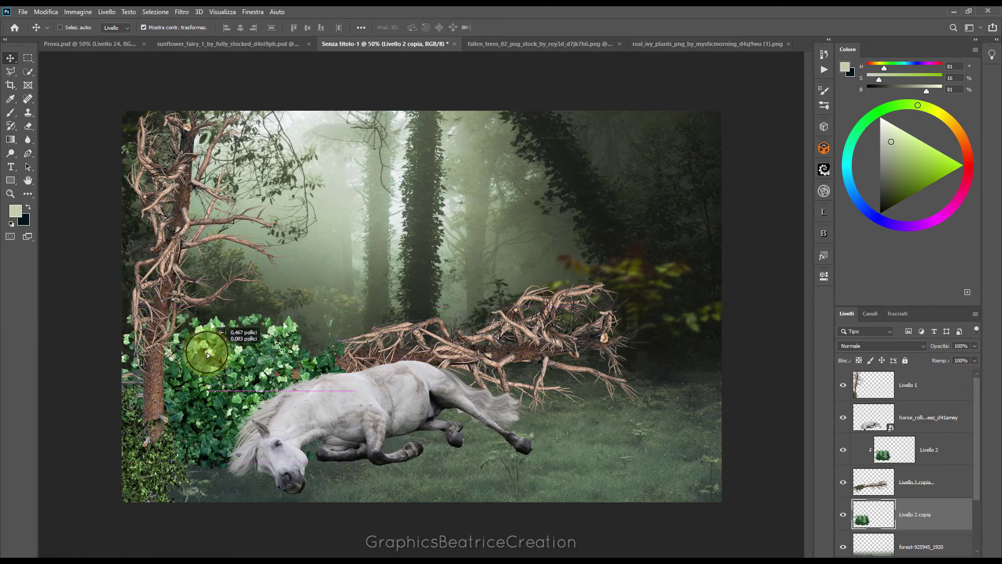
drag(206, 349, 201, 353)
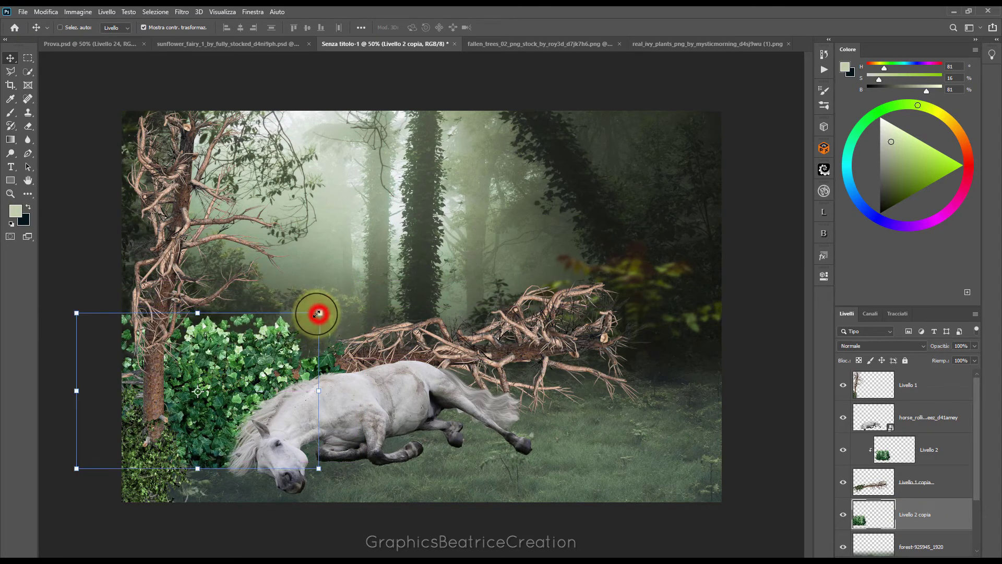
- Shrink the ivy copy to about 83% and distort its corners into a slant against the trunk
drag(318, 312, 279, 338)
drag(193, 351, 191, 292)
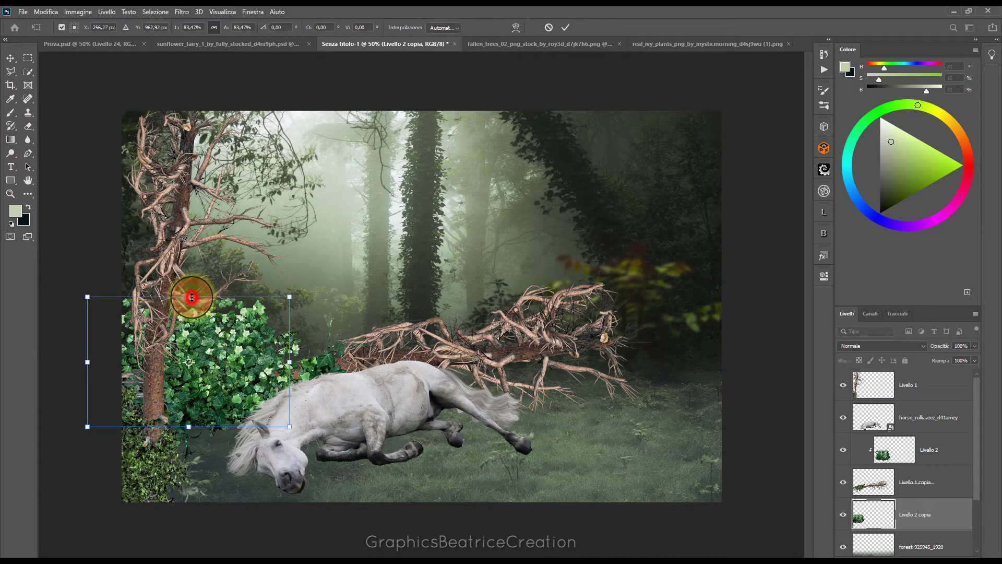
right_click(189, 298)
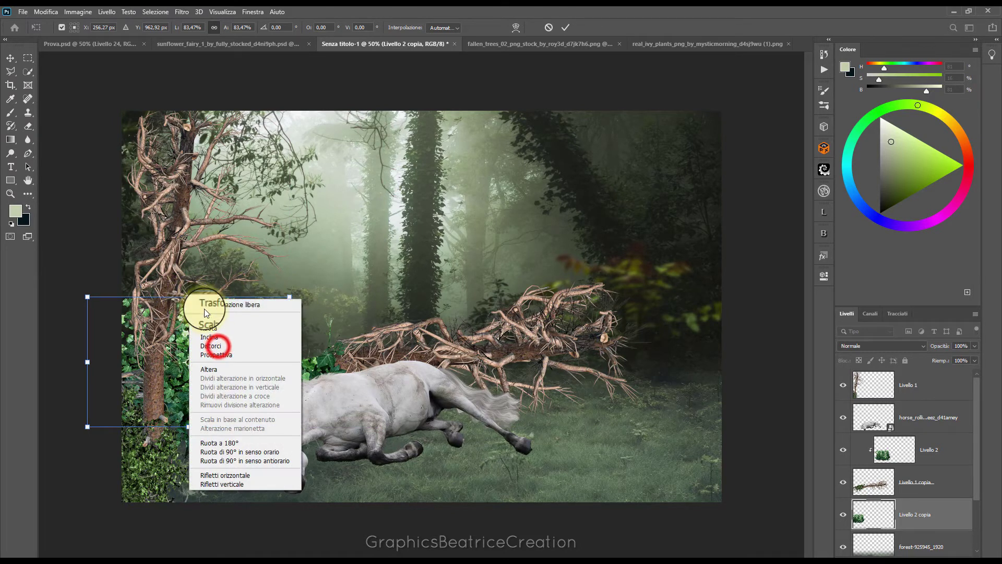
click(300, 311)
drag(288, 298, 262, 297)
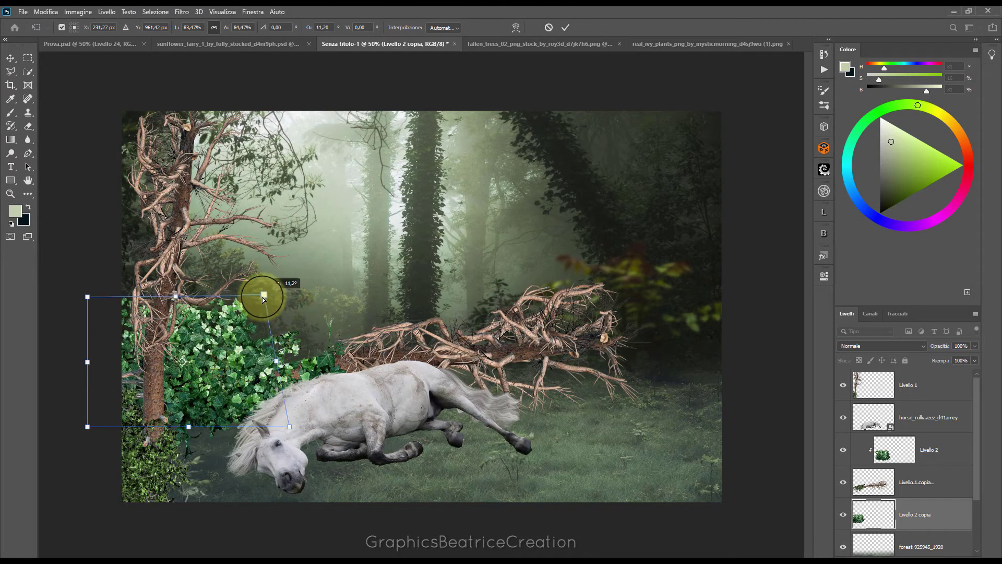
drag(276, 361, 279, 360)
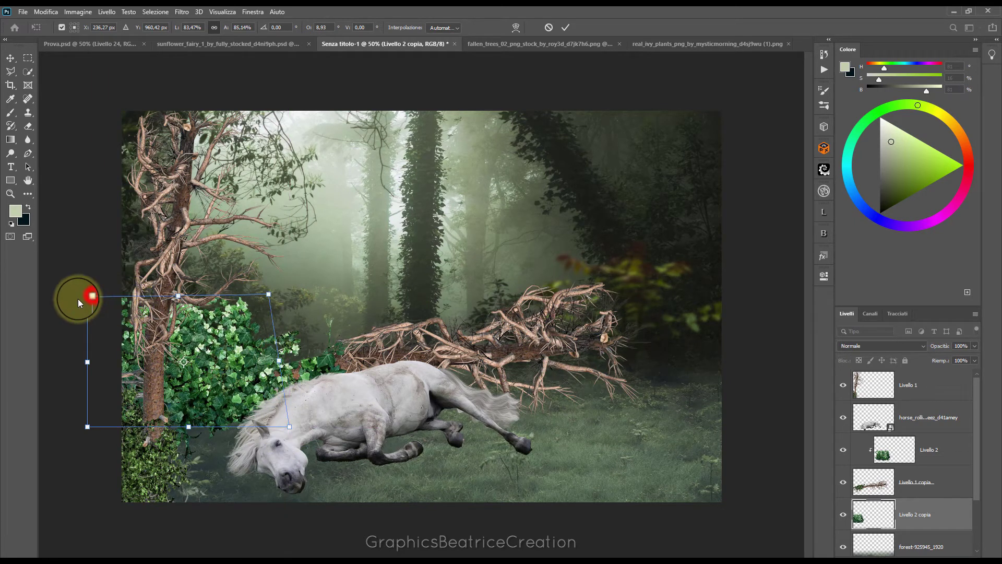
drag(87, 297, 94, 308)
click(87, 427)
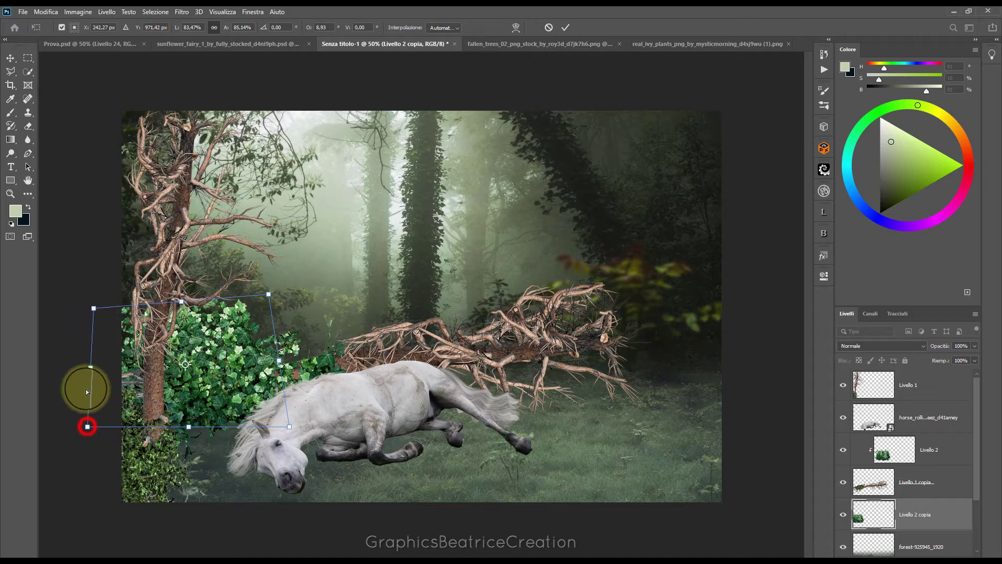
drag(88, 427, 95, 426)
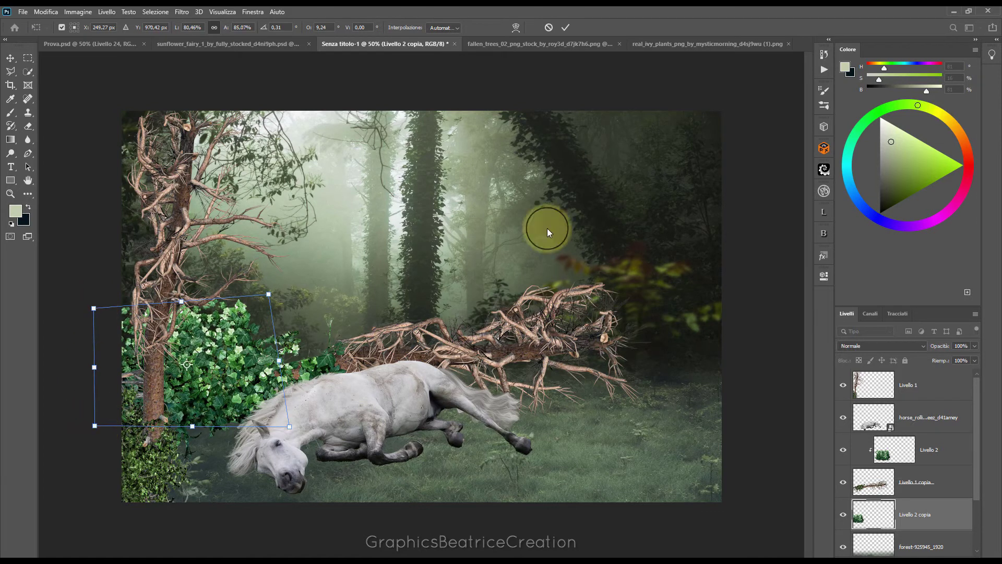
click(566, 28)
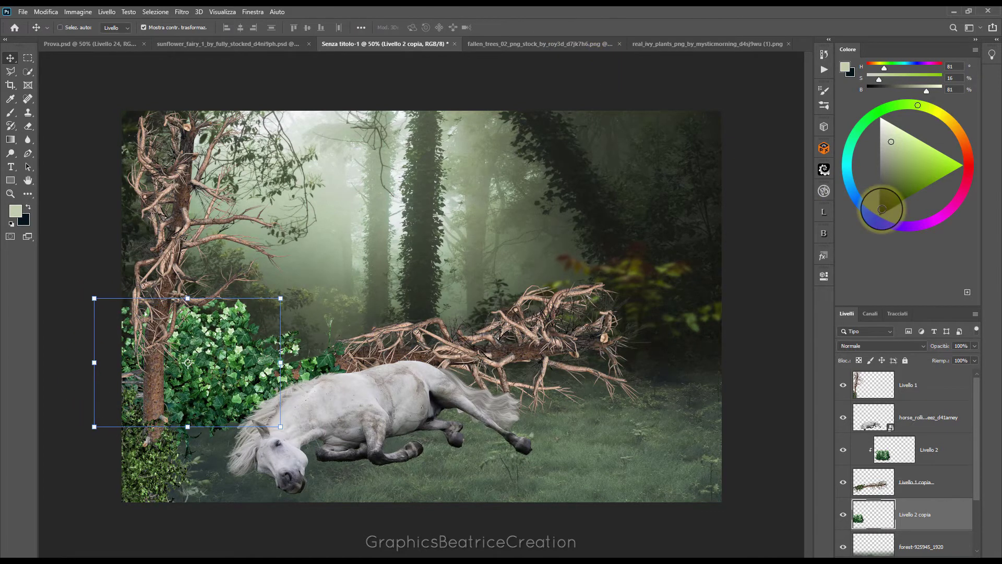
- Select Livello 1, then switch to the ivy set image and deselect everything there
click(909, 377)
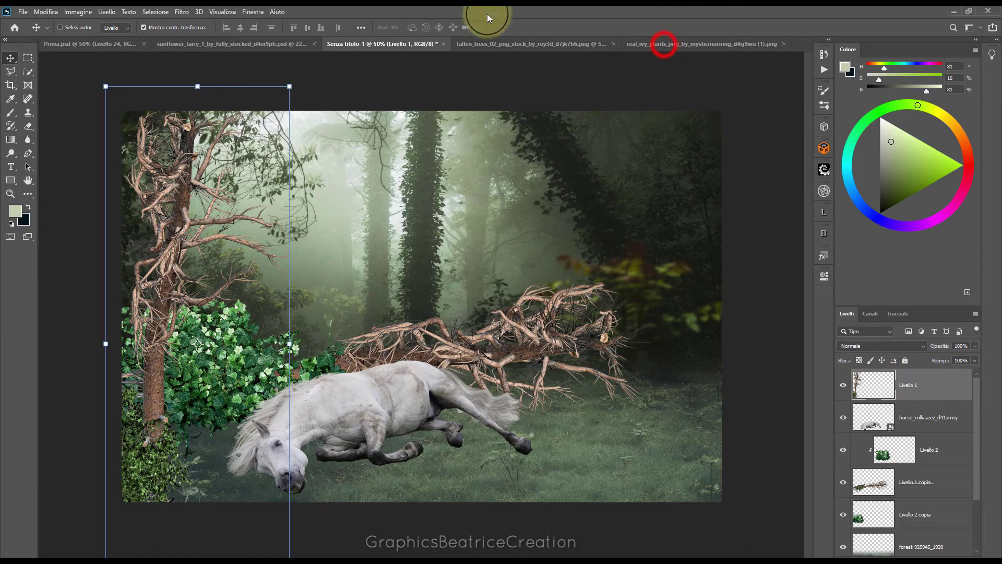
click(664, 44)
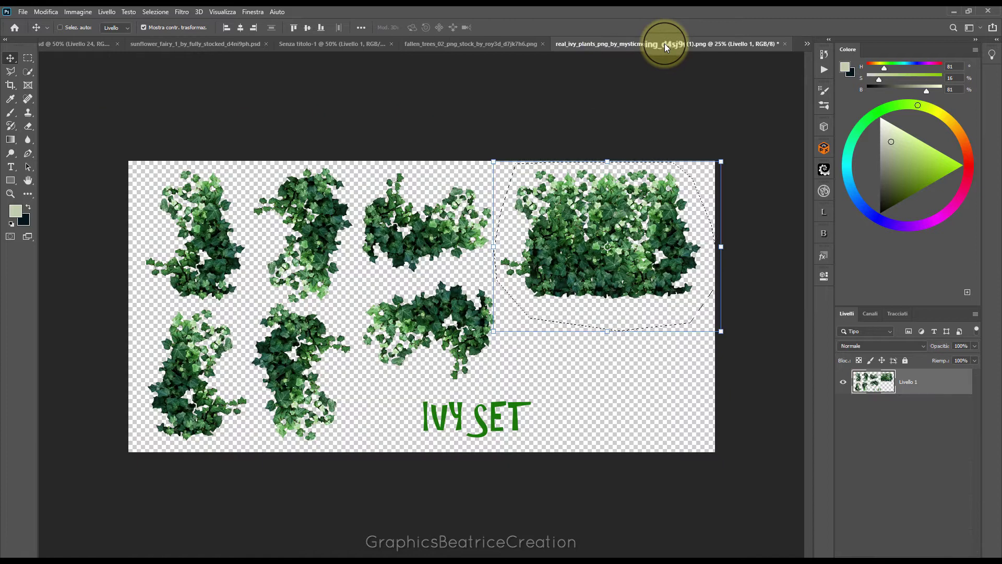
click(155, 11)
click(165, 33)
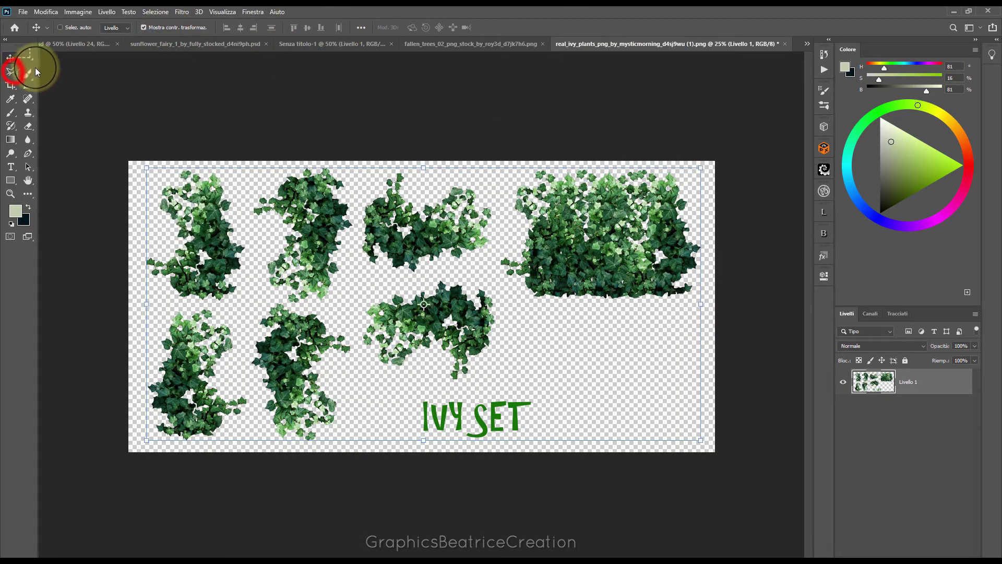
- Outline the top-left ivy plant with the Polygonal Lasso
click(14, 74)
click(238, 170)
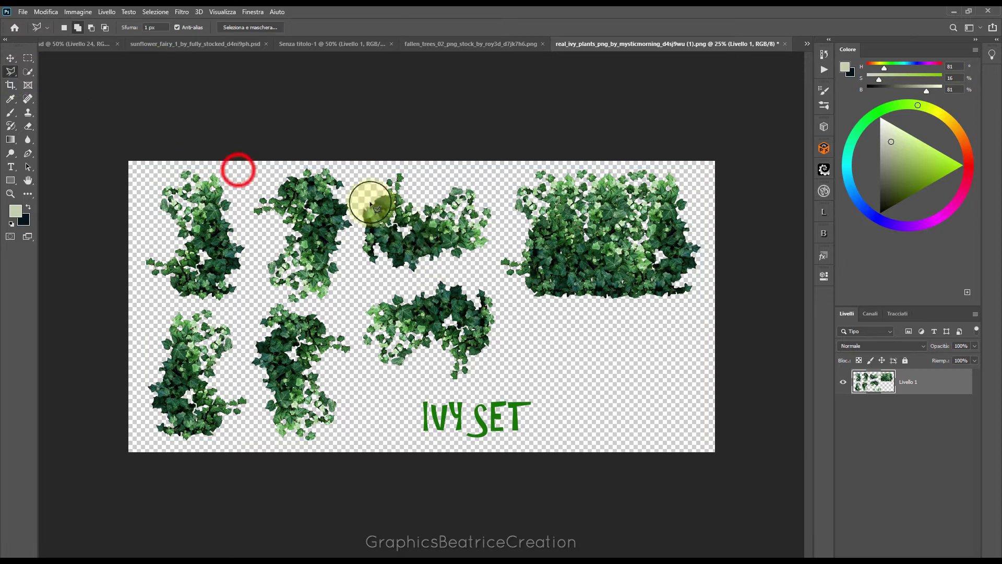
click(252, 268)
click(243, 305)
click(145, 299)
click(128, 246)
click(131, 185)
click(161, 160)
click(213, 160)
click(238, 173)
click(243, 199)
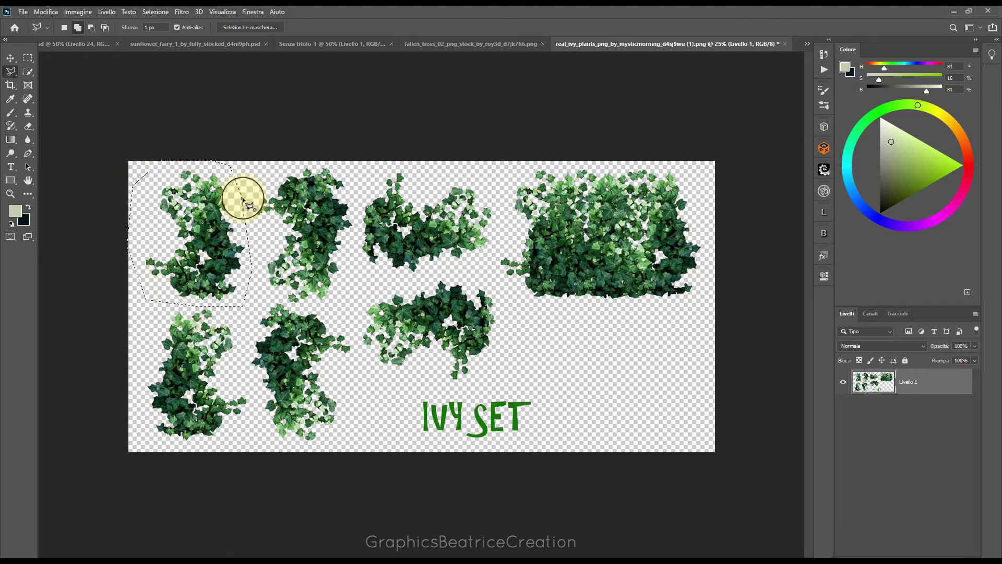
- Bring the selected ivy into the forest's lower left, enlarge it and apply the resize
click(11, 58)
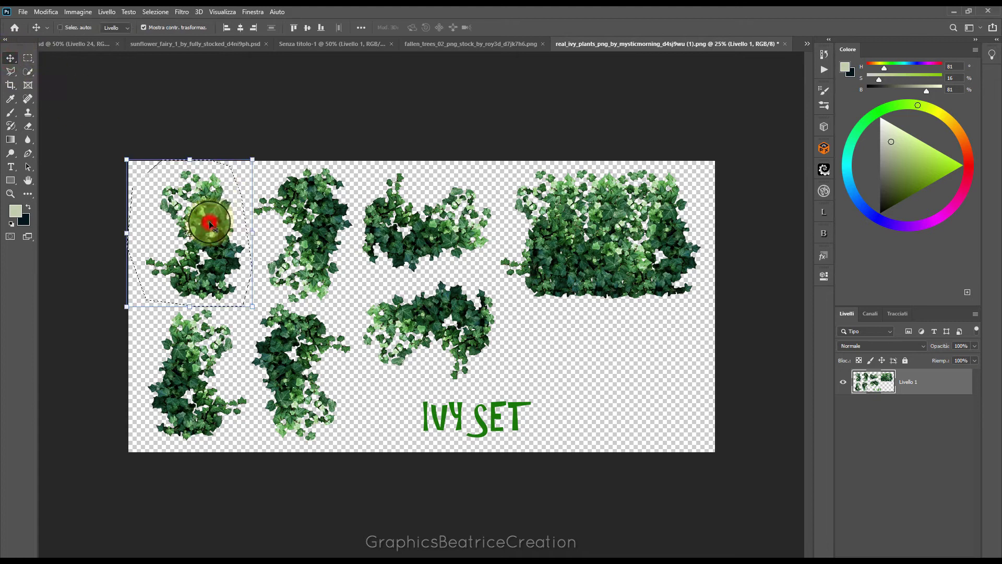
mouse_move(209, 223)
mouse_down()
mouse_move(321, 56)
mouse_move(163, 433)
mouse_up()
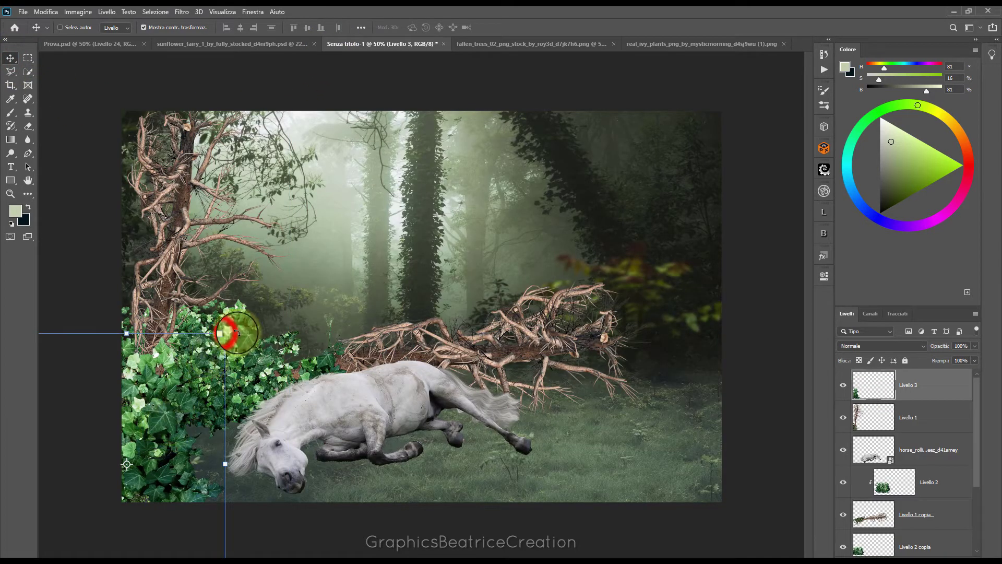
drag(225, 332, 230, 331)
drag(151, 429, 152, 434)
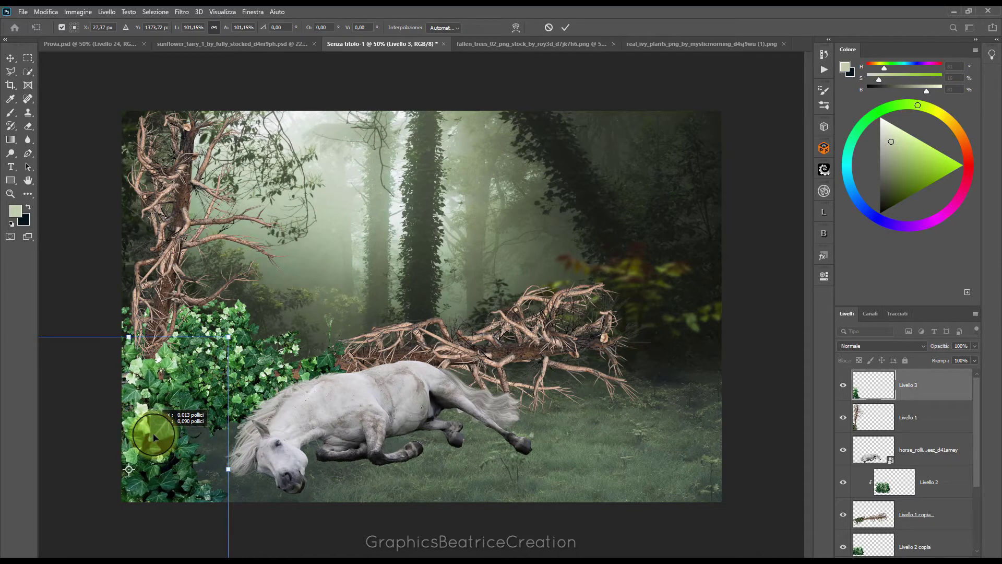
click(920, 392)
- Clip the new ivy layer Livello 3 to the tree, nudge it right and duplicate it
right_click(919, 393)
click(822, 327)
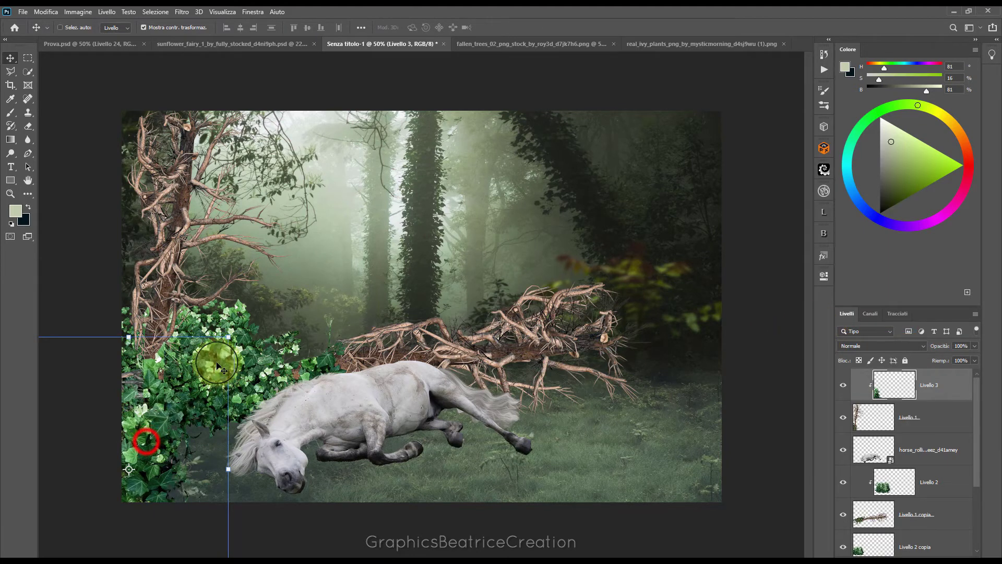
drag(146, 447, 157, 443)
drag(934, 391, 957, 549)
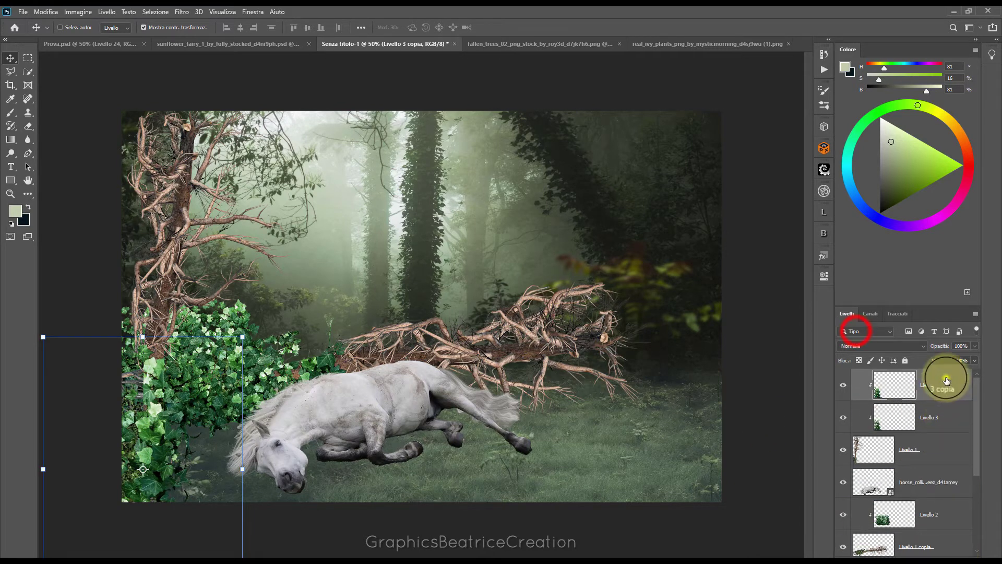
- Unclip the ivy copy, scale it to 83% and tilt it -18.89° into the bottom-left corner
right_click(940, 384)
click(856, 329)
drag(177, 406, 193, 439)
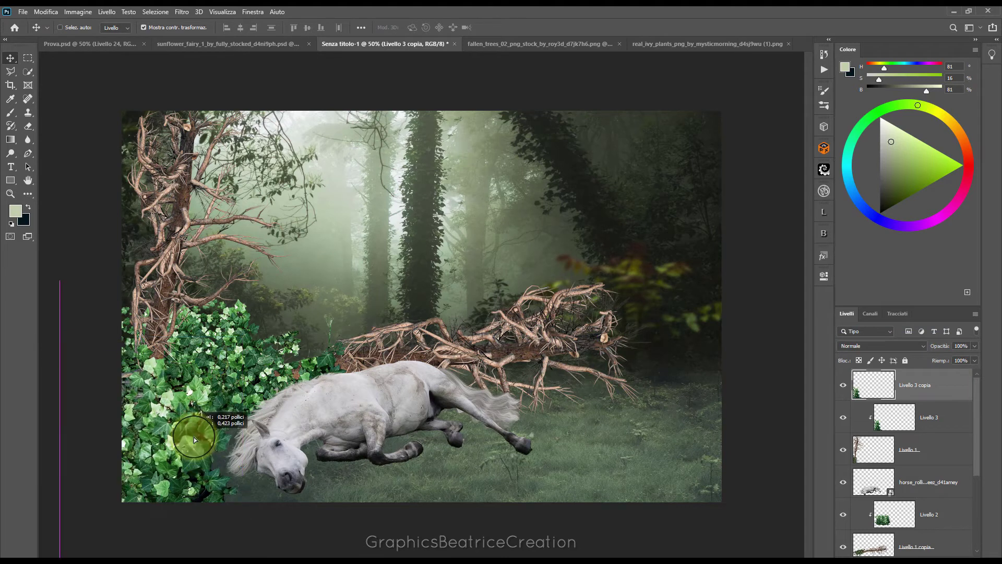
drag(61, 374, 95, 418)
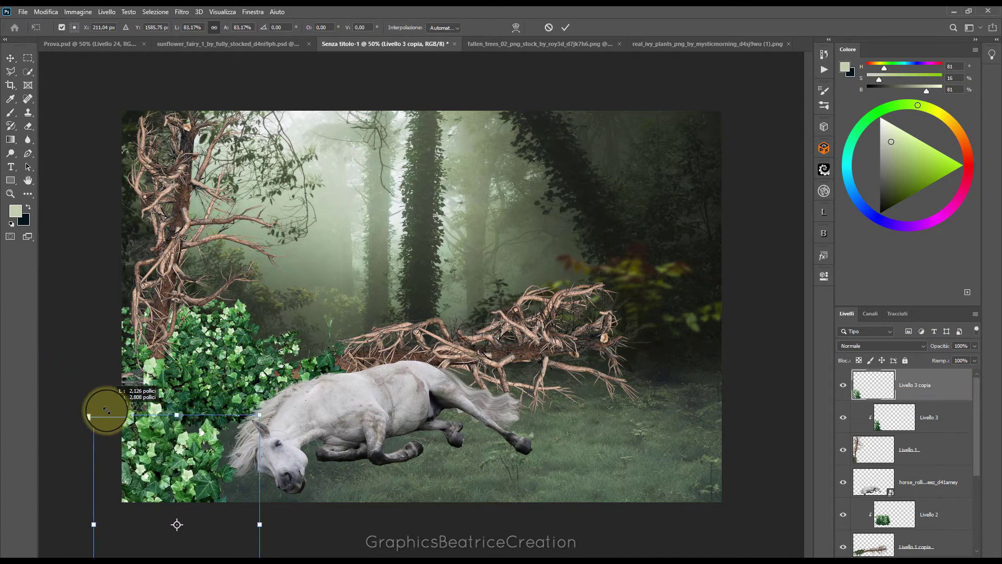
drag(273, 415, 218, 392)
drag(188, 481, 191, 466)
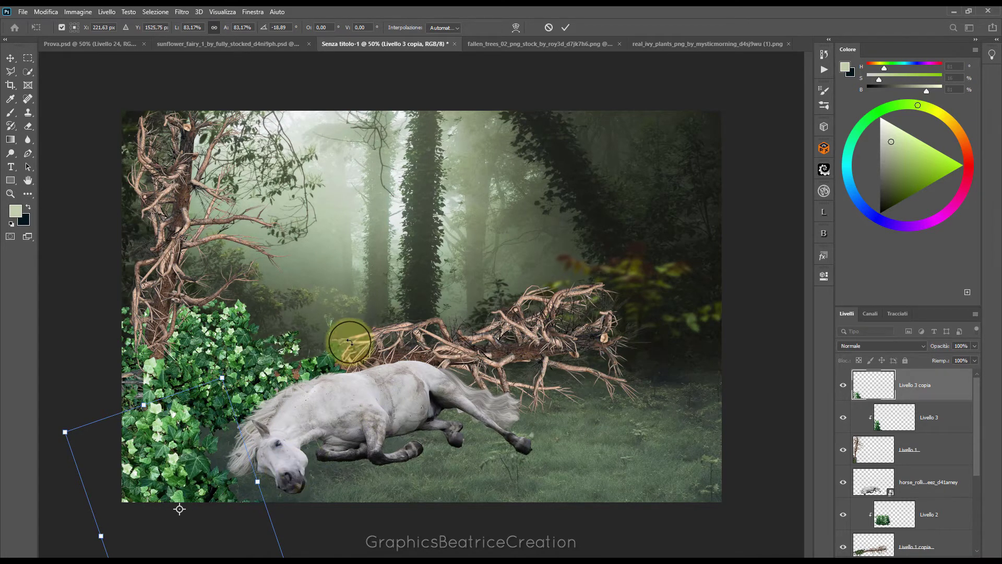
click(445, 328)
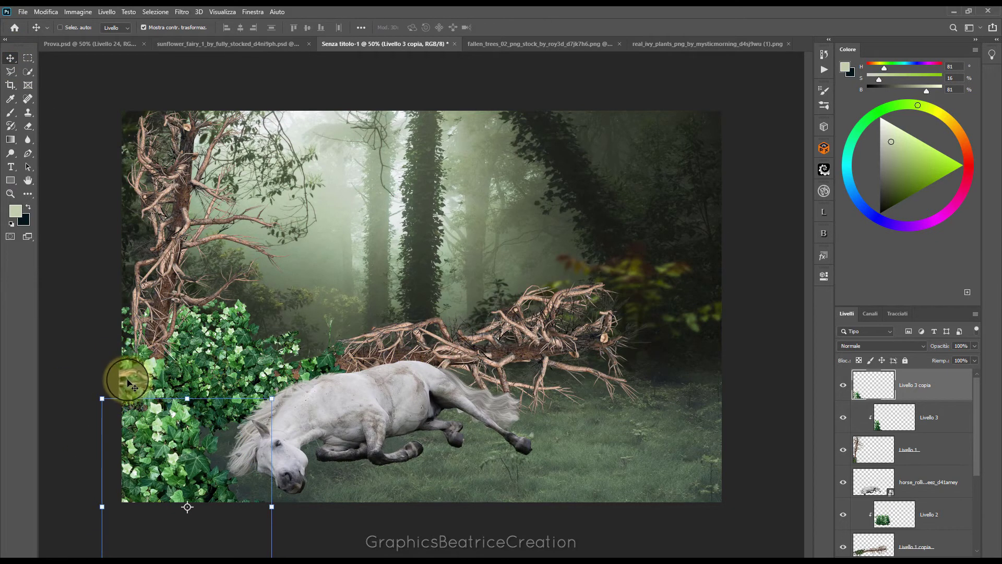
click(869, 540)
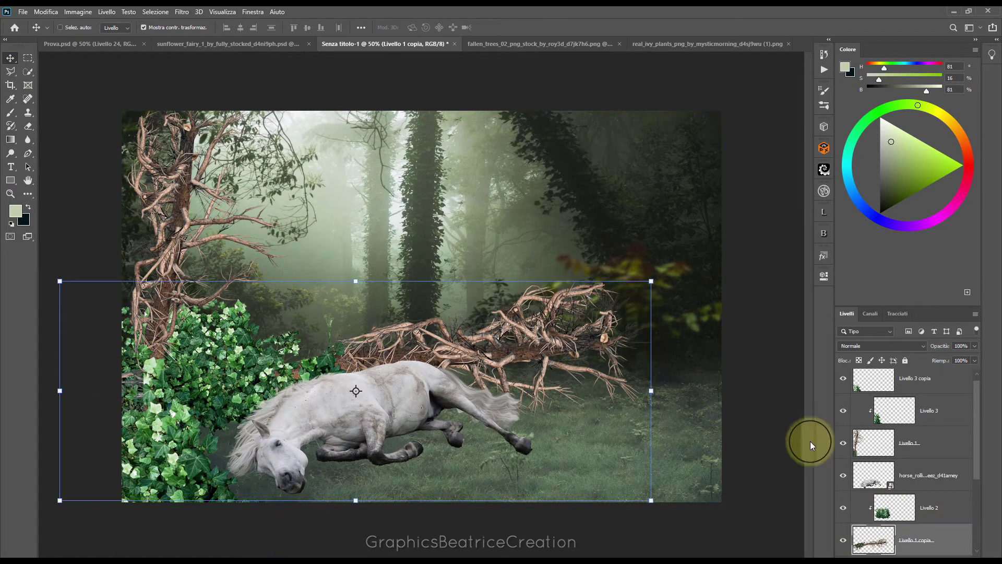
- With the Eraser, erase part of the fallen tree copy on Livello 1 copia
click(29, 127)
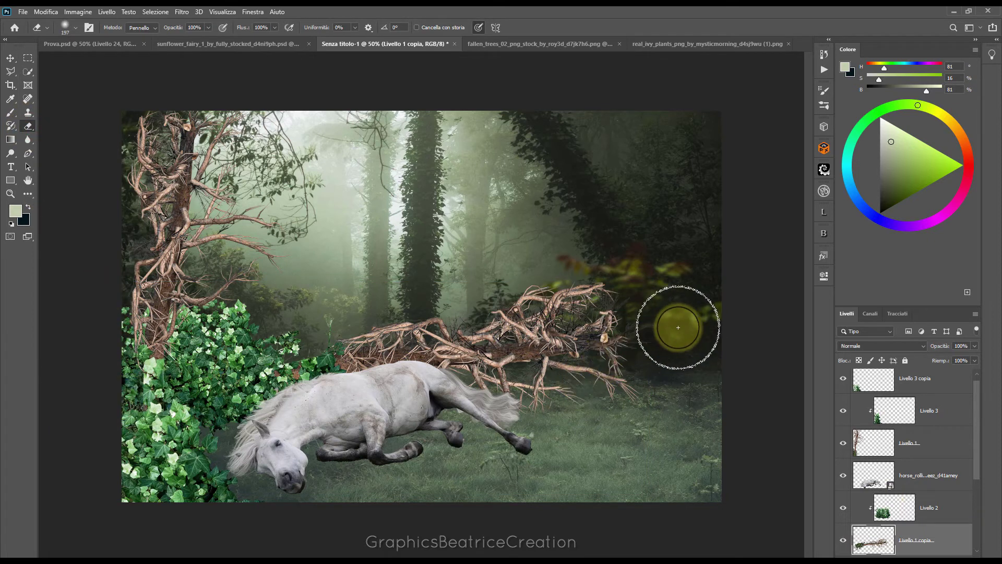
key(ctrl+plus)
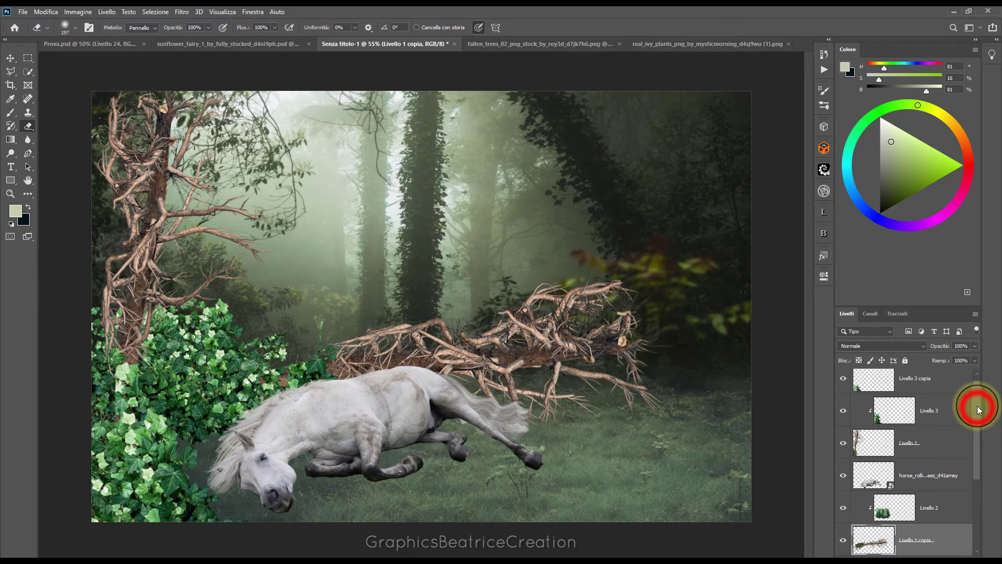
drag(977, 406, 976, 422)
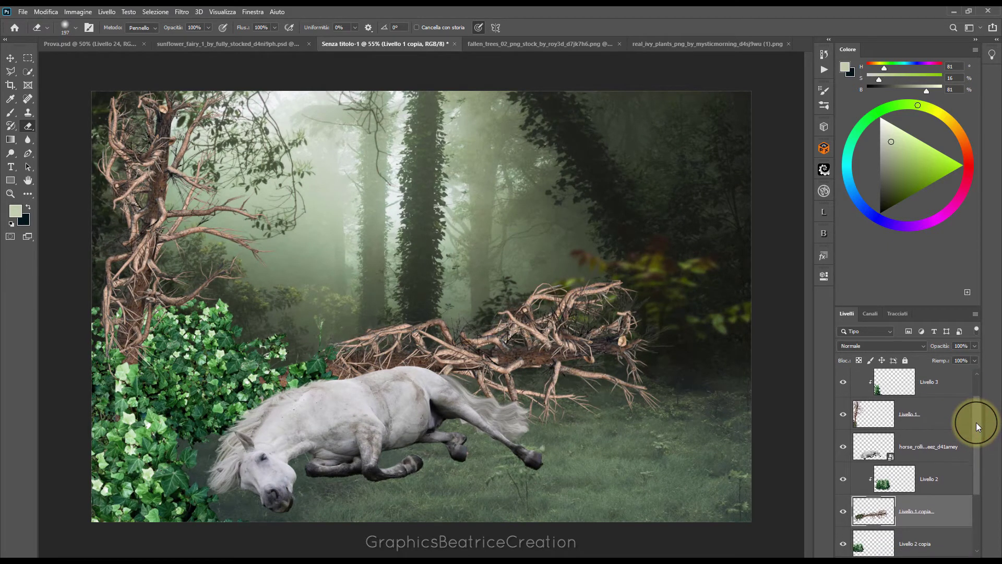
- Shift the fallen trunk about 40 px right and rotate it about 0.9°
click(11, 58)
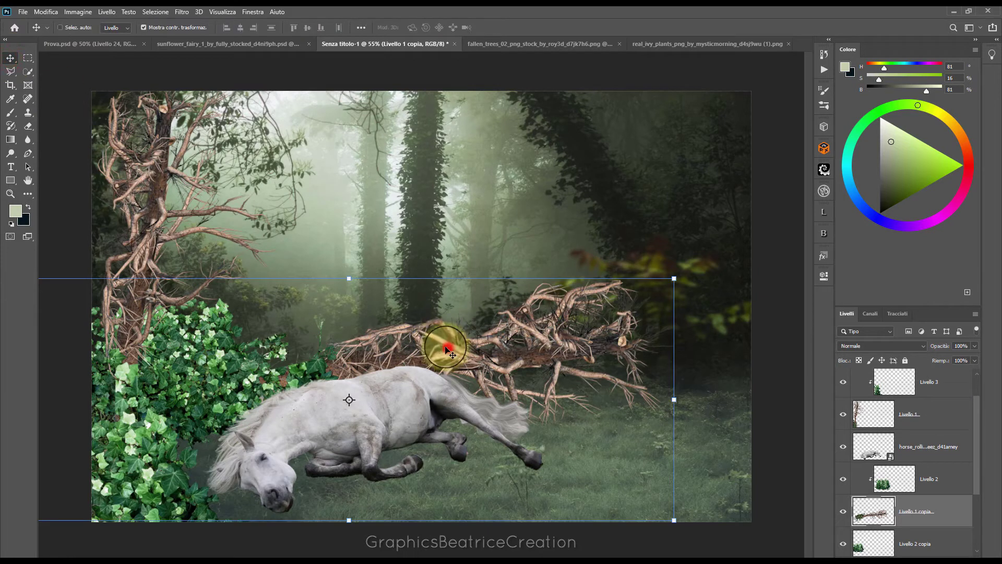
drag(446, 347, 468, 346)
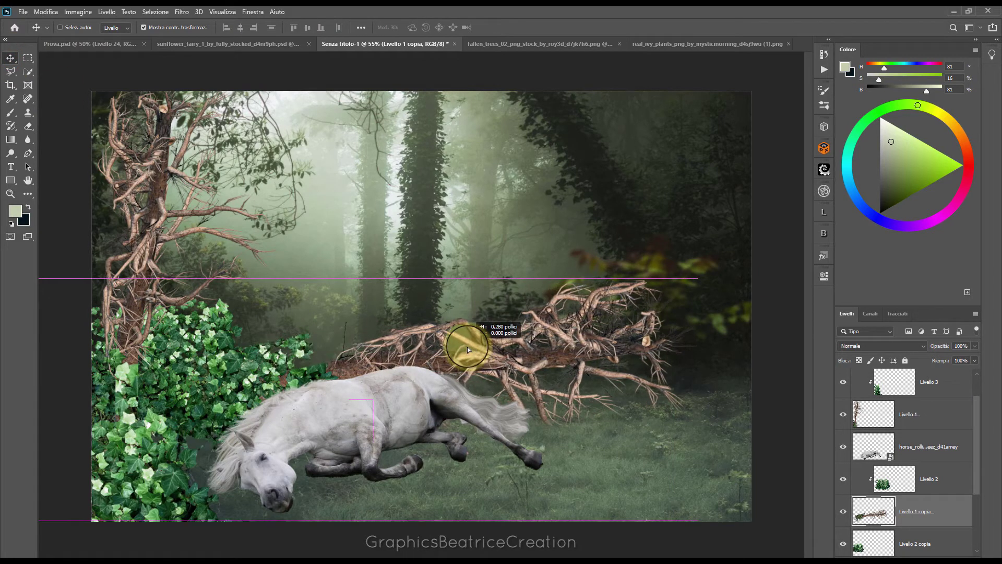
drag(467, 347, 468, 347)
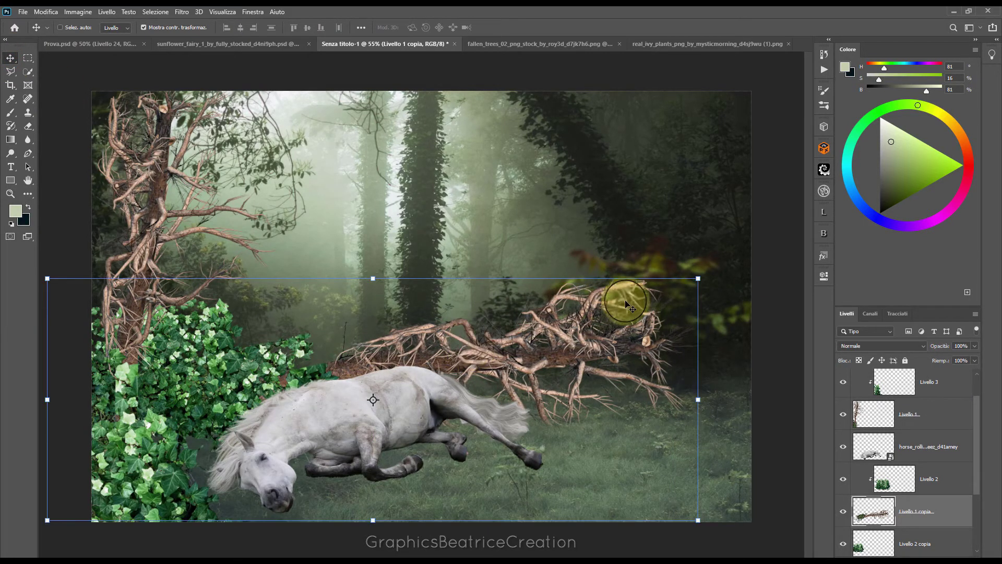
drag(709, 277, 710, 282)
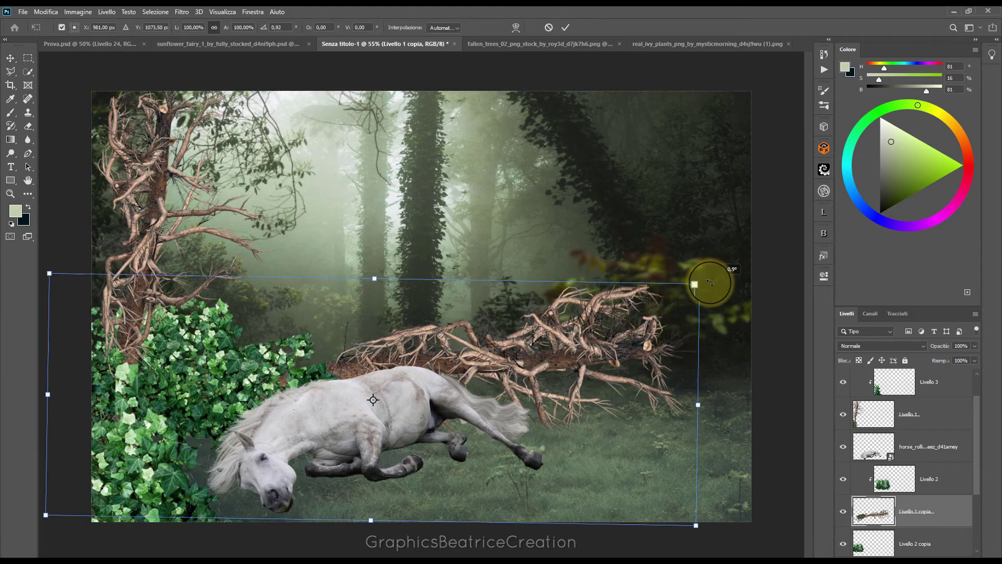
click(28, 126)
click(441, 437)
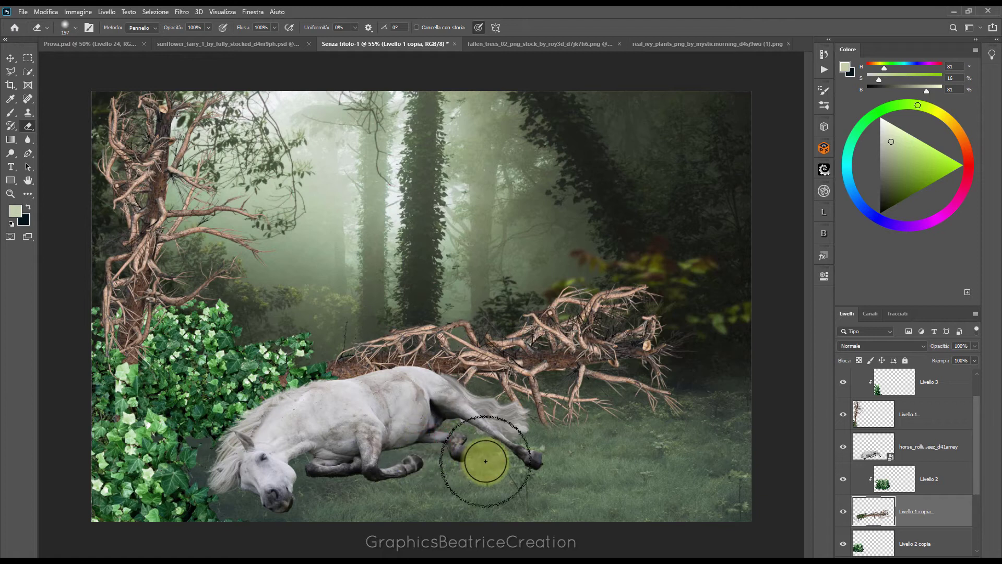
- Erase the stray branch tips around the horse's hind legs
scroll(486, 460, down, 2)
scroll(486, 460, up, 2)
scroll(486, 460, down, 1)
scroll(486, 461, down, 1)
scroll(485, 461, down, 1)
scroll(486, 460, up, 3)
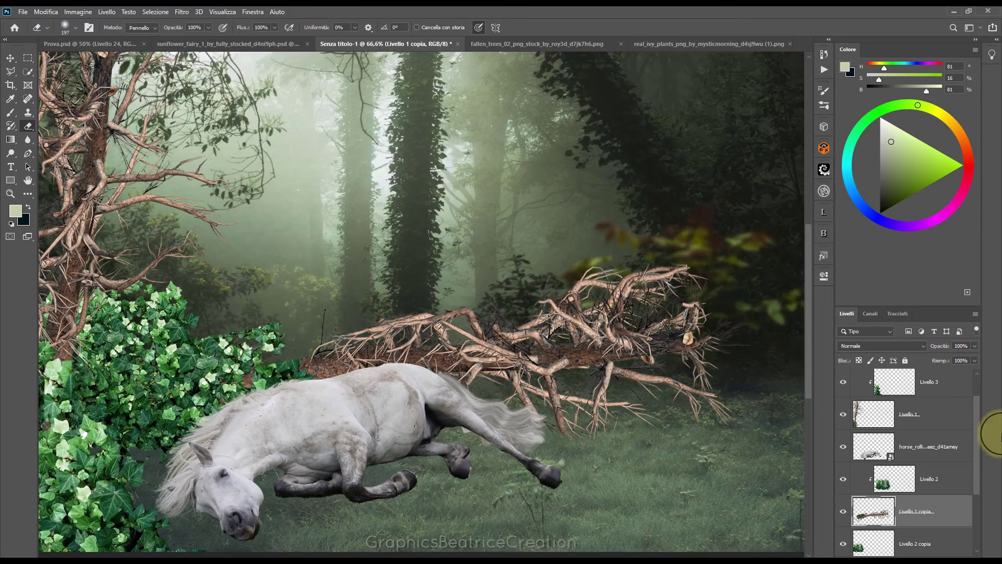
click(975, 435)
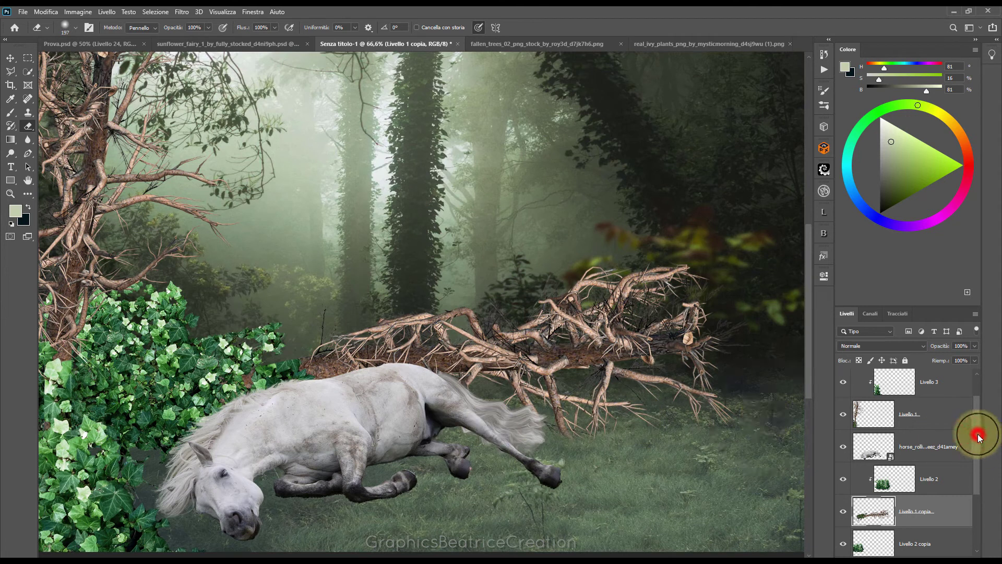
drag(978, 437, 977, 445)
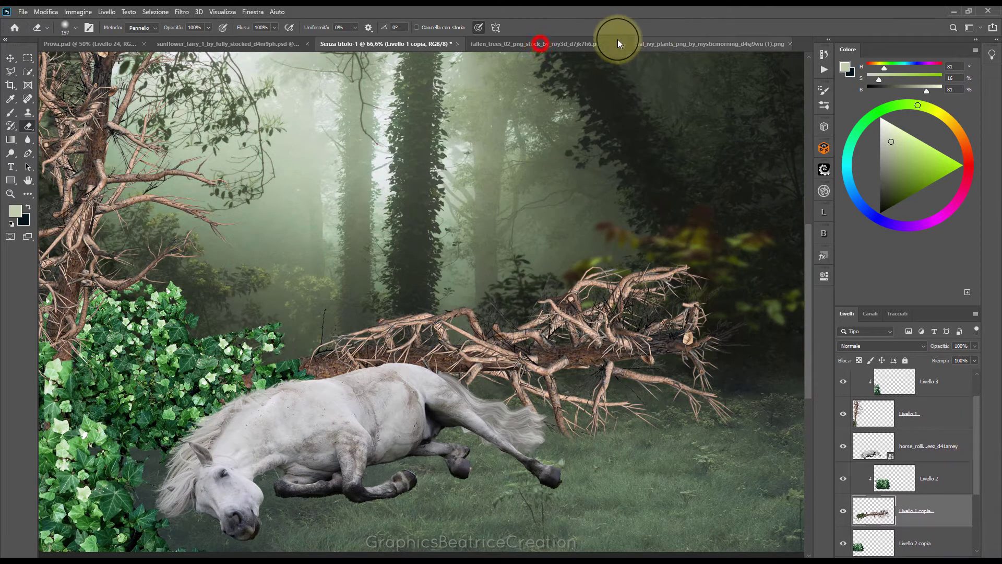
- Drag the selected ivy-covered tree from fallen_trees into Senza titolo-1 and bring Livello 4 to front
click(540, 43)
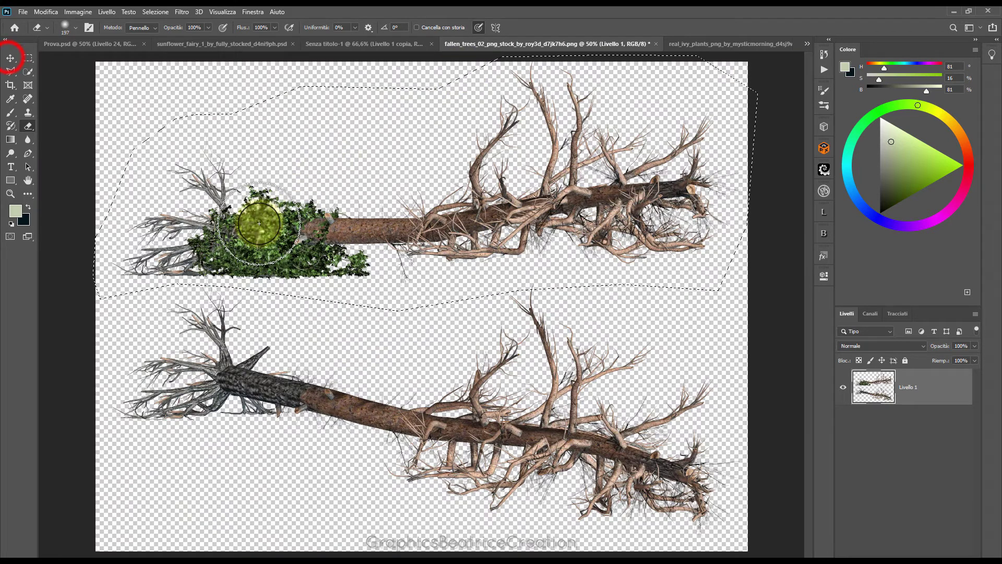
click(9, 56)
click(444, 224)
mouse_move(445, 224)
mouse_down()
mouse_move(359, 59)
mouse_move(499, 287)
mouse_up()
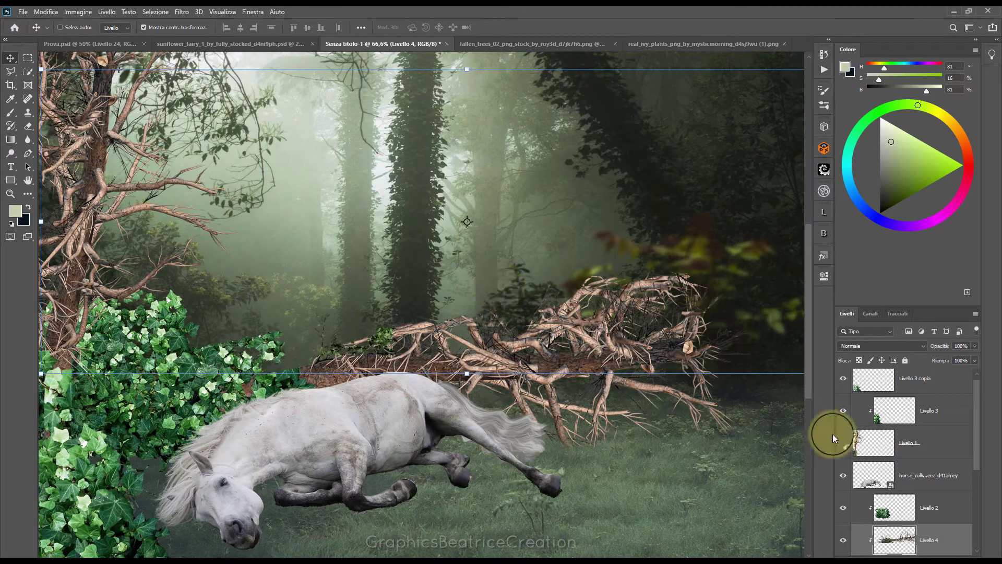
click(106, 11)
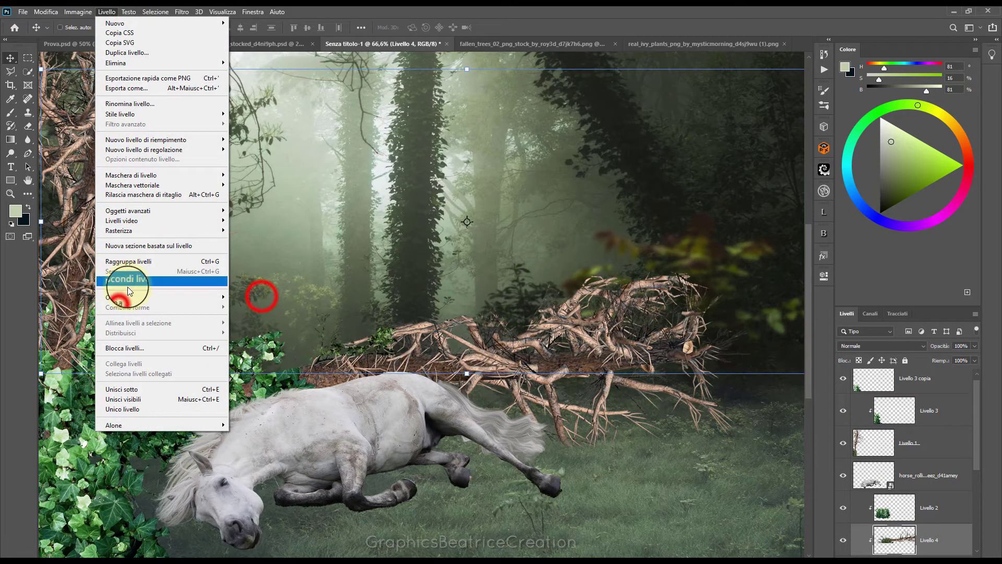
click(259, 291)
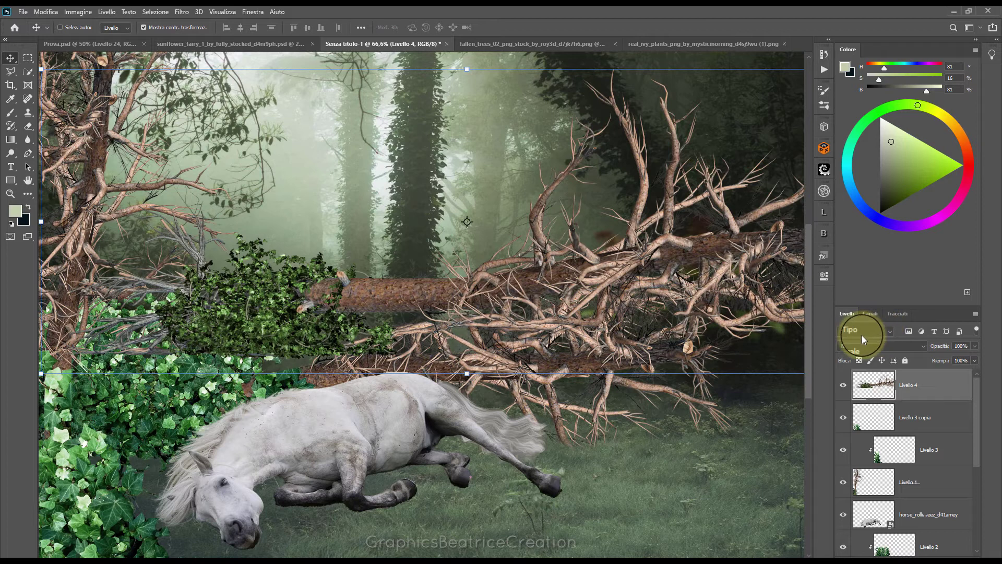
scroll(252, 118, down, 2)
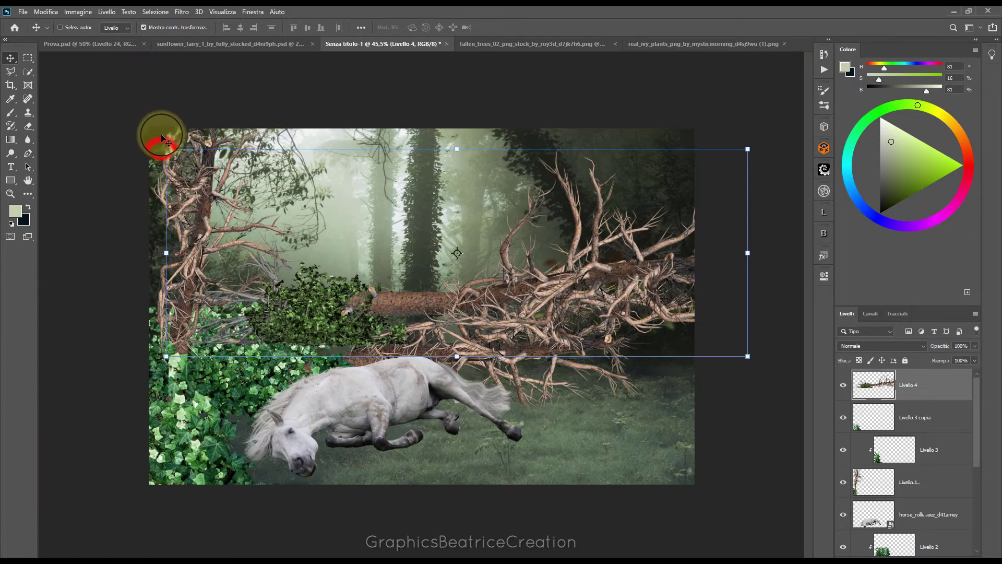
- Rotate Livello 4's tree upright, scale it to about 83%, and move it to the right edge
drag(161, 149, 179, 161)
mouse_move(766, 152)
mouse_down()
mouse_move(307, 134)
mouse_move(447, 129)
mouse_up()
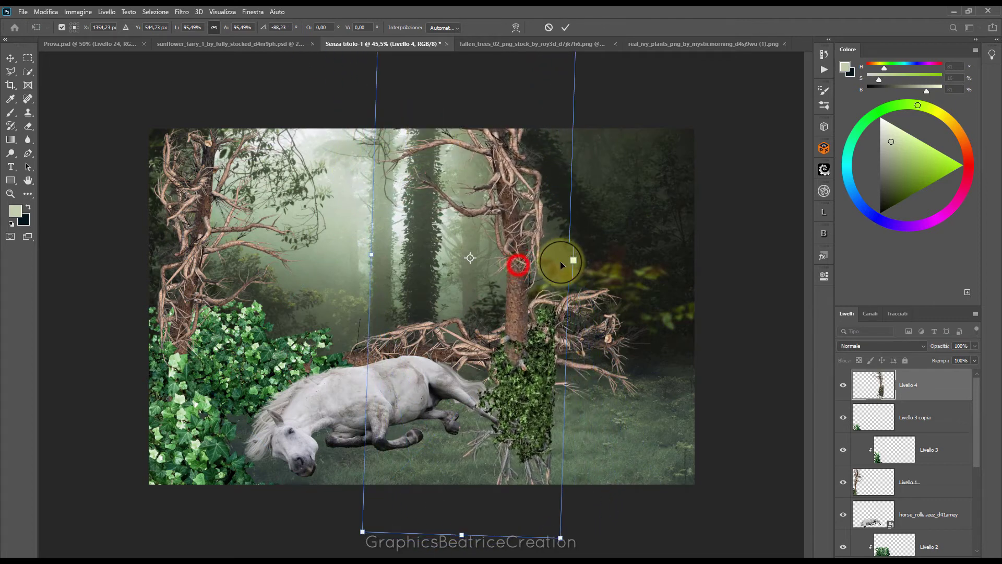
drag(519, 267, 680, 368)
click(665, 270)
drag(670, 254, 701, 286)
click(585, 82)
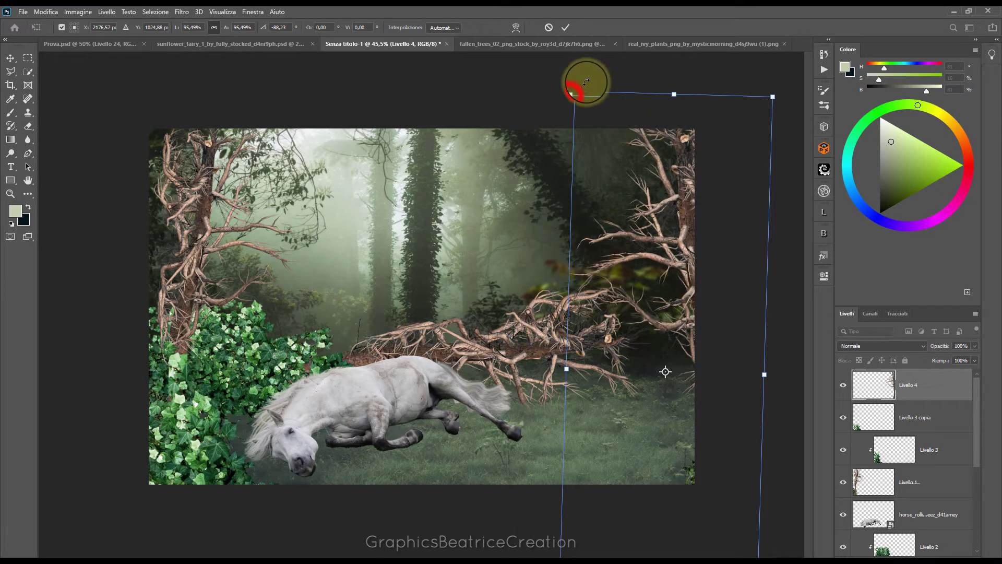
drag(574, 91, 599, 162)
mouse_move(690, 283)
mouse_down()
mouse_move(652, 280)
mouse_move(678, 235)
mouse_up()
drag(776, 99, 794, 121)
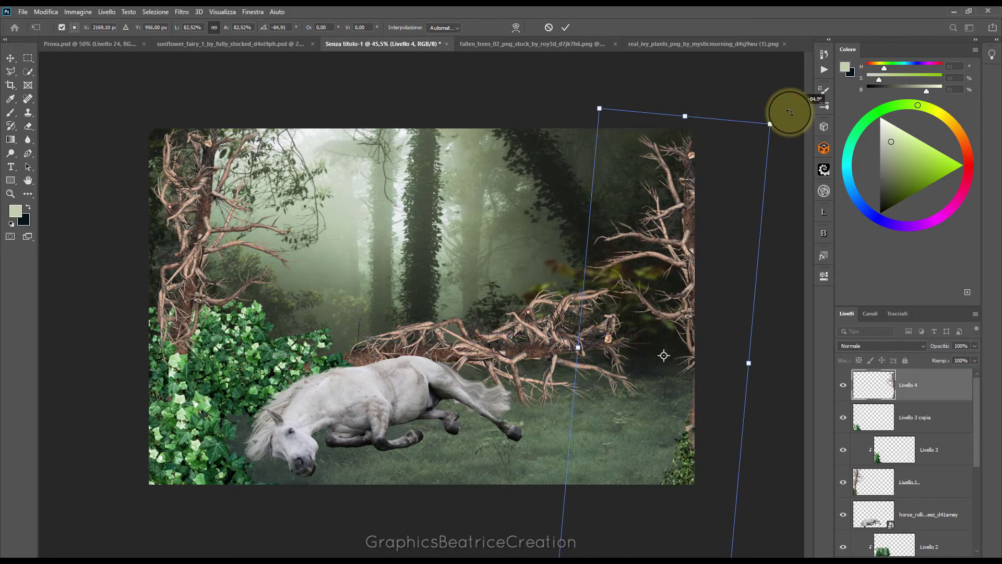
drag(685, 257, 673, 275)
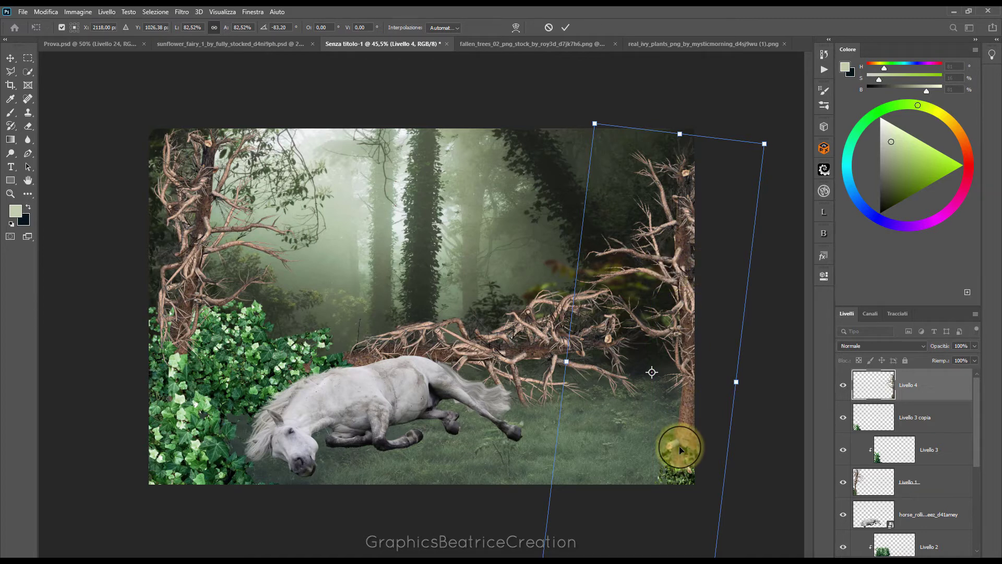
- Undo, then redo the tree at about -91° and 83%, straighten it, and commit
key(ctrl+z)
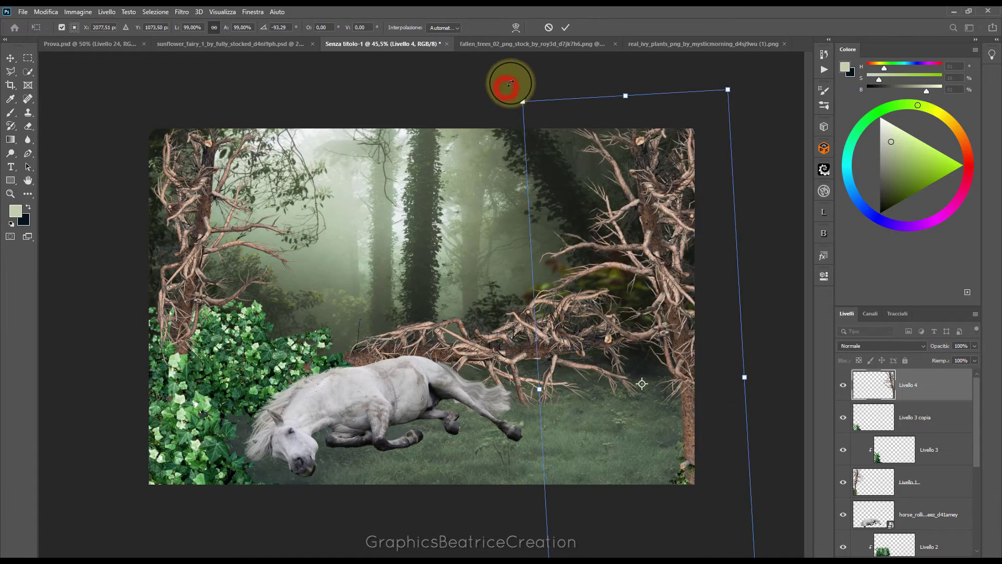
drag(510, 83, 551, 70)
mouse_move(570, 97)
mouse_down()
mouse_move(680, 196)
mouse_move(680, 238)
mouse_up()
mouse_move(564, 119)
mouse_down()
mouse_move(673, 269)
mouse_move(698, 264)
mouse_move(694, 250)
mouse_up()
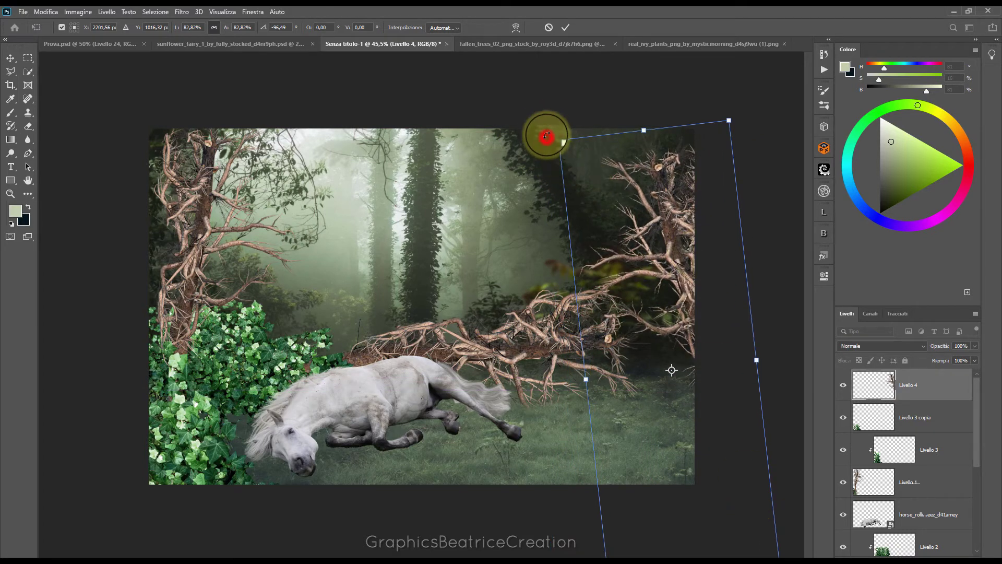
drag(547, 136, 620, 179)
drag(678, 252, 664, 241)
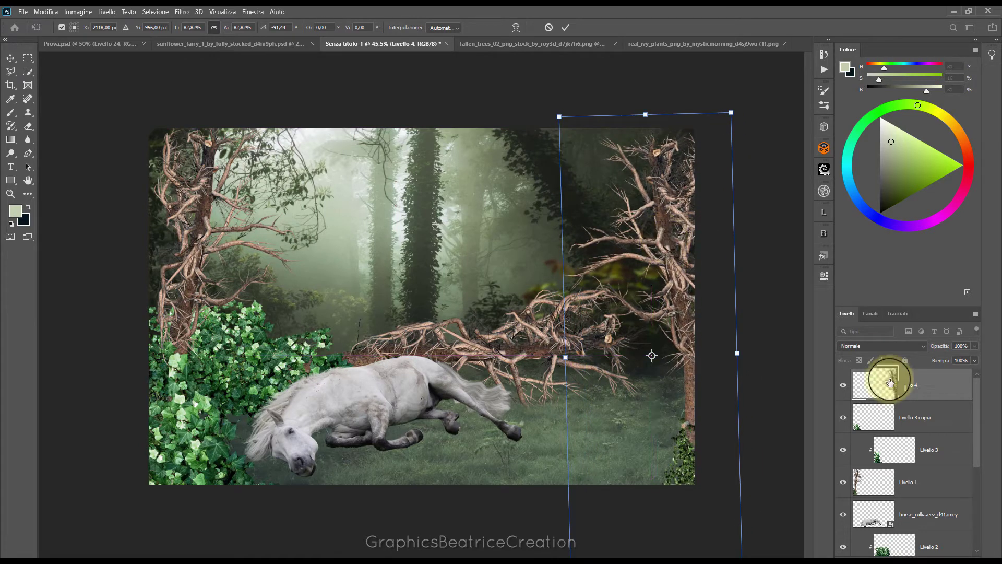
click(565, 27)
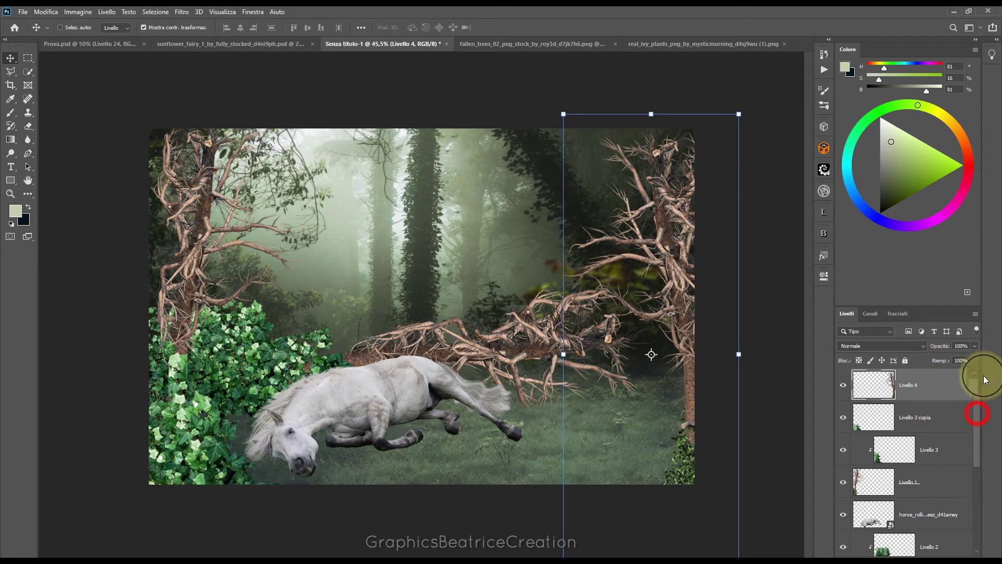
- Scale the fallen tree on Livello 1 copia down slightly and nudge it into place
scroll(971, 418, down, 4)
click(866, 462)
drag(650, 286, 595, 295)
drag(392, 342, 390, 347)
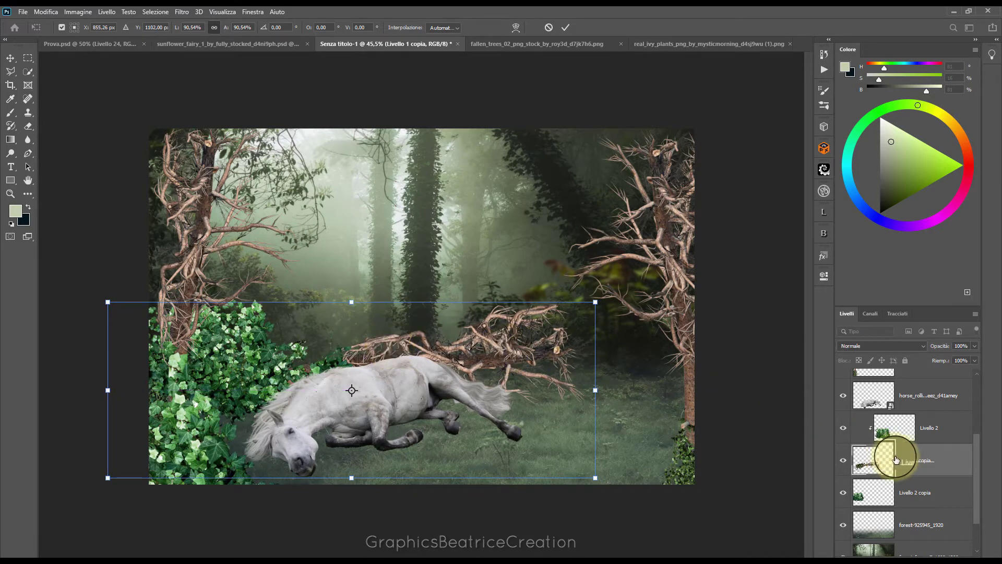
- Duplicate the fallen tree with its ivy, stand the copy upright at about 85%, right of centre
shift+click(941, 428)
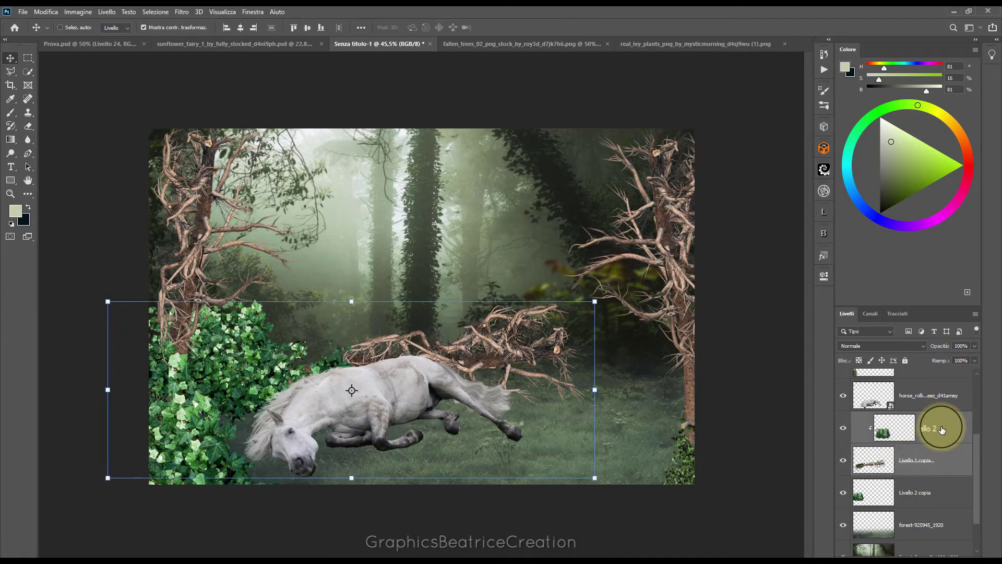
drag(941, 428, 947, 552)
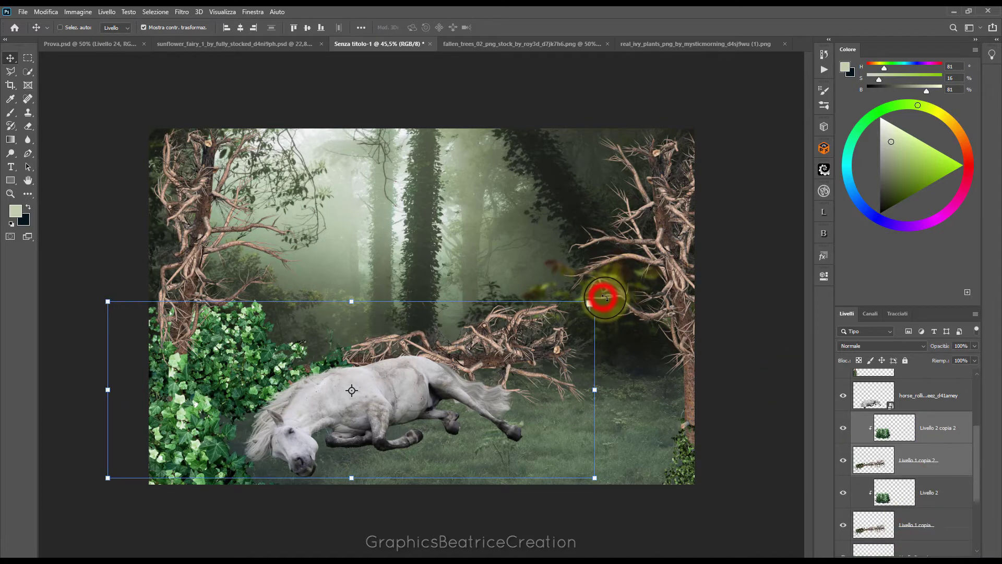
mouse_move(603, 297)
mouse_down()
mouse_move(271, 134)
mouse_move(316, 204)
mouse_move(334, 261)
mouse_up()
mouse_move(346, 306)
mouse_down()
mouse_move(490, 172)
mouse_move(480, 173)
mouse_up()
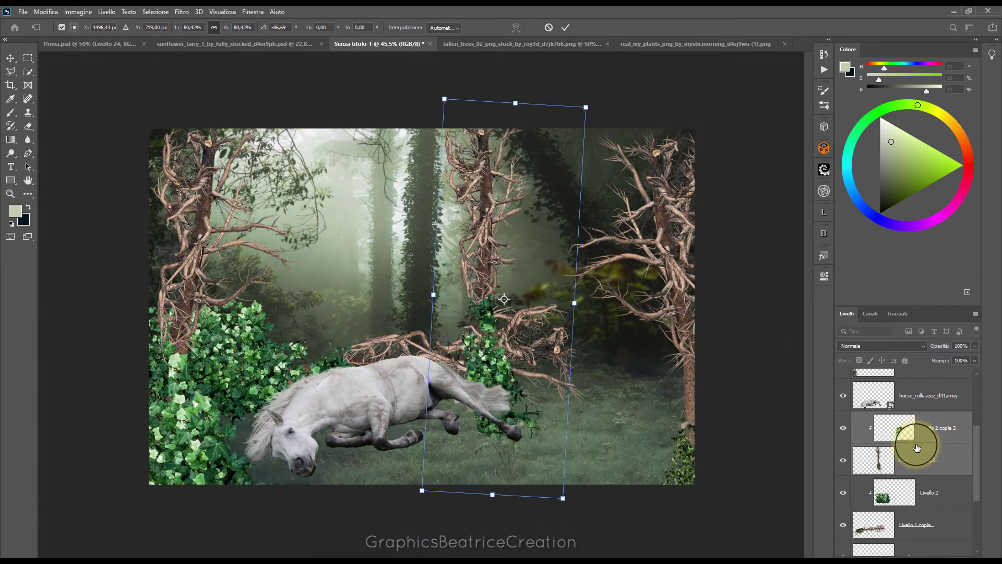
drag(918, 457, 924, 538)
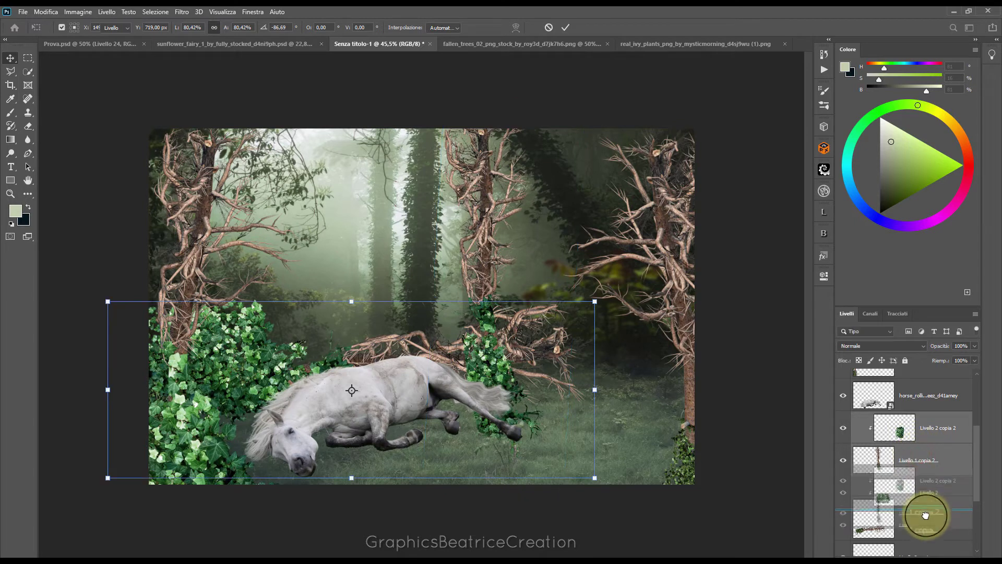
mouse_move(504, 286)
mouse_down()
mouse_move(479, 219)
mouse_move(512, 154)
mouse_up()
mouse_move(474, 61)
mouse_down()
mouse_move(465, 65)
mouse_move(511, 135)
mouse_move(488, 123)
mouse_up()
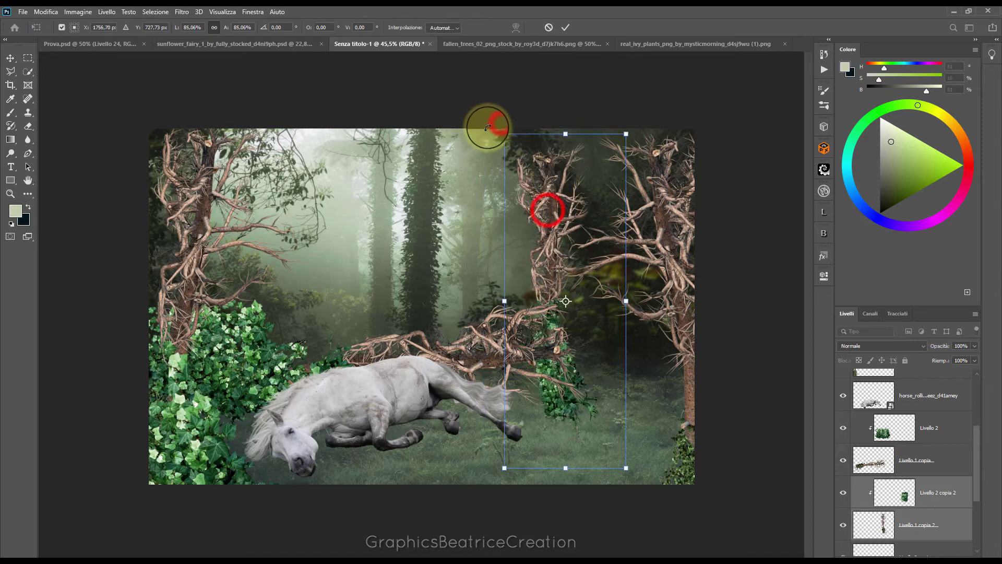
- Tilt the upright trunk about -3.9° and shift it left
click(546, 211)
drag(547, 212, 531, 206)
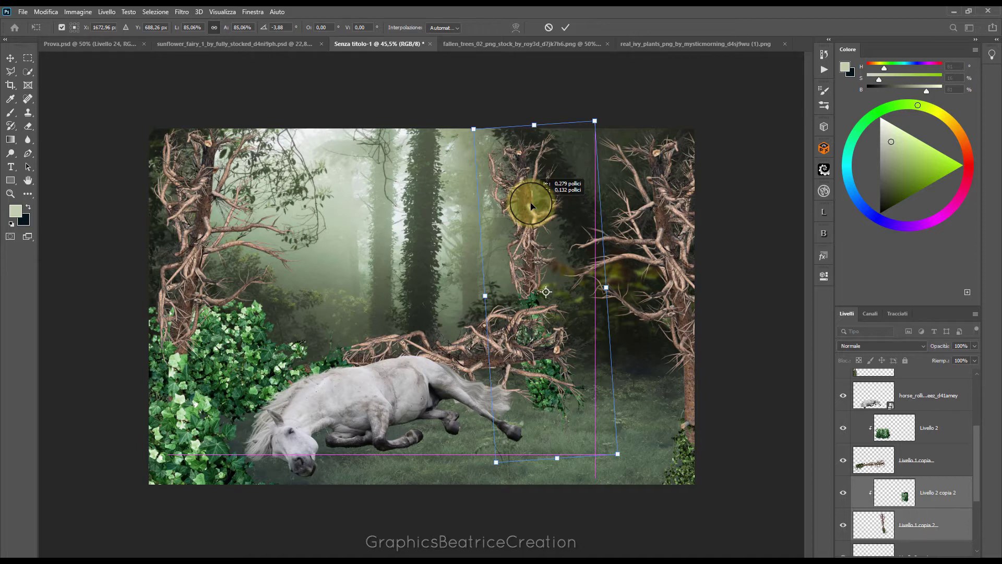
click(864, 469)
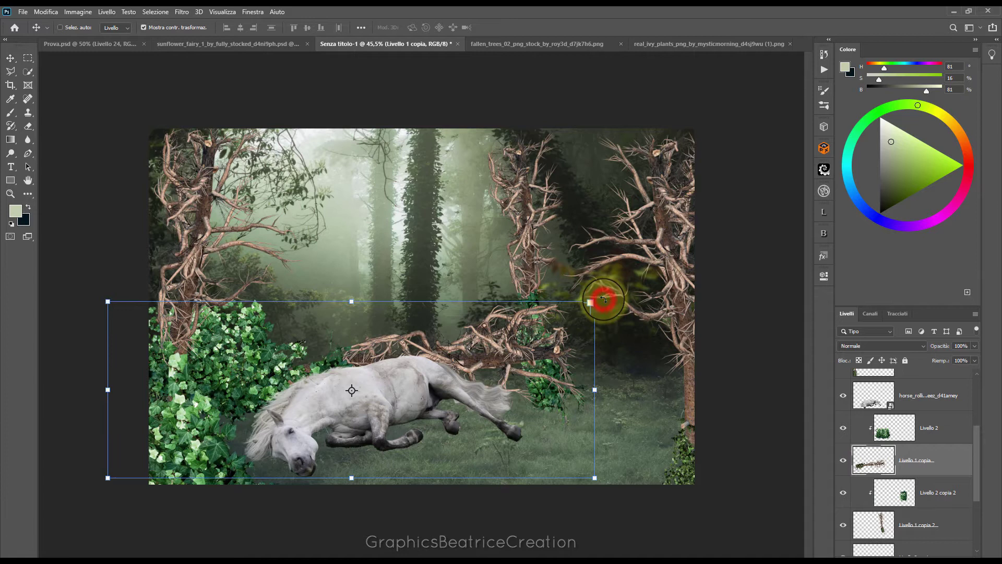
- Rotate the fallen tree 0.74°, lower it slightly, and erase it over the horse's hind leg
drag(603, 299, 604, 306)
mouse_move(488, 351)
mouse_down()
mouse_move(487, 375)
mouse_move(484, 361)
mouse_up()
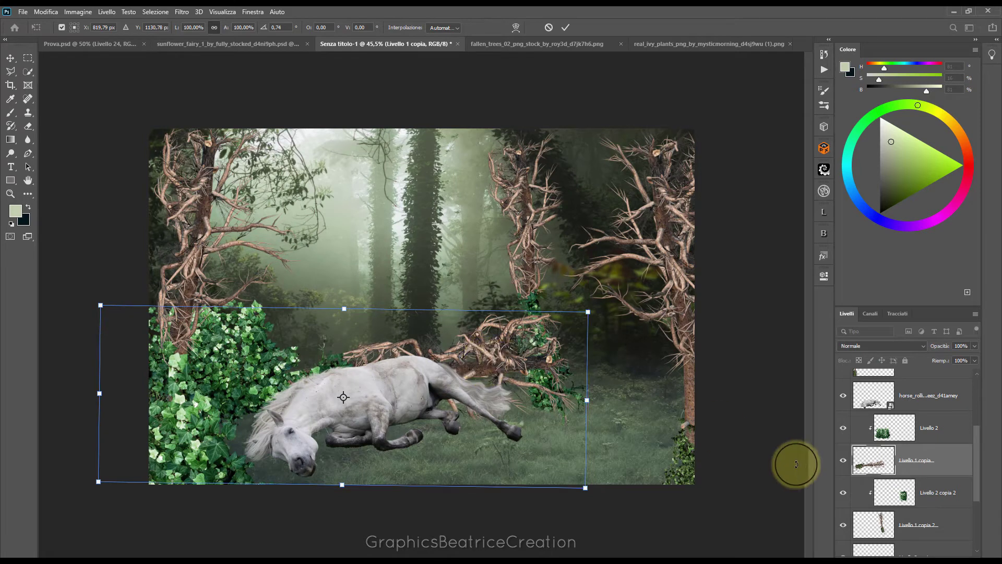
click(29, 125)
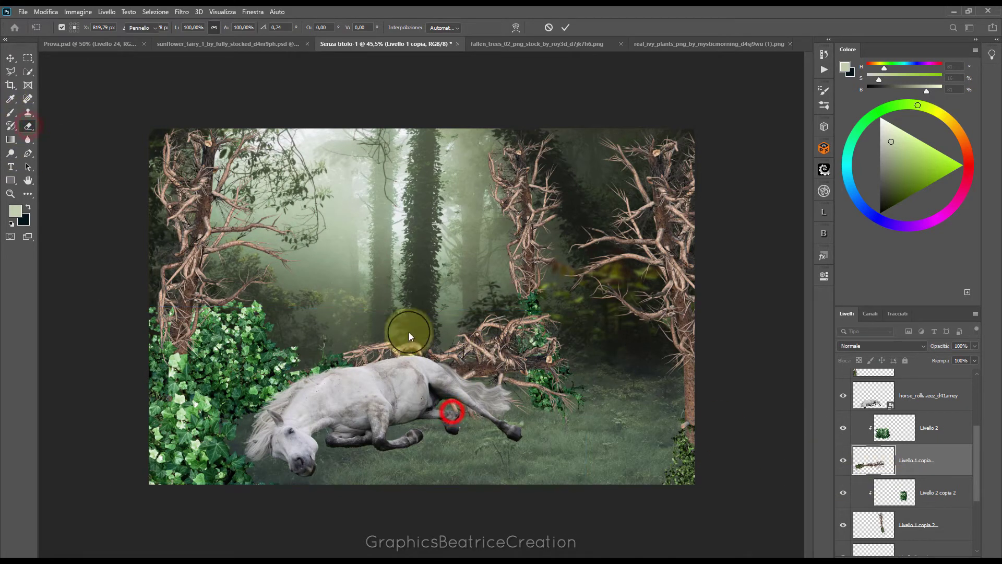
drag(450, 409, 429, 416)
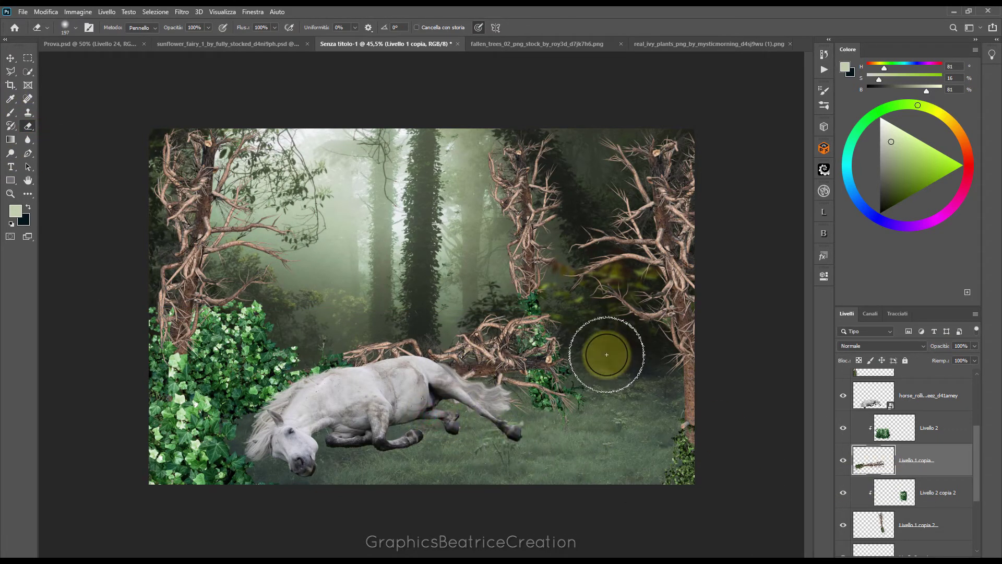
- Duplicate ivy layer Livello 2 and place the copy at the upright trunk's base
key(ctrl+plus)
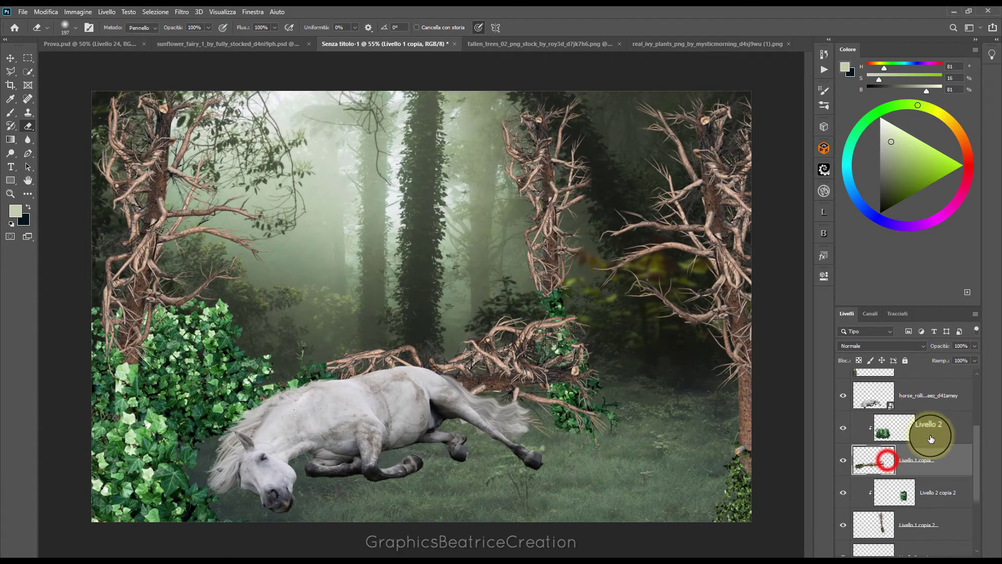
click(909, 444)
key(ctrl+j)
click(11, 58)
drag(308, 371, 523, 347)
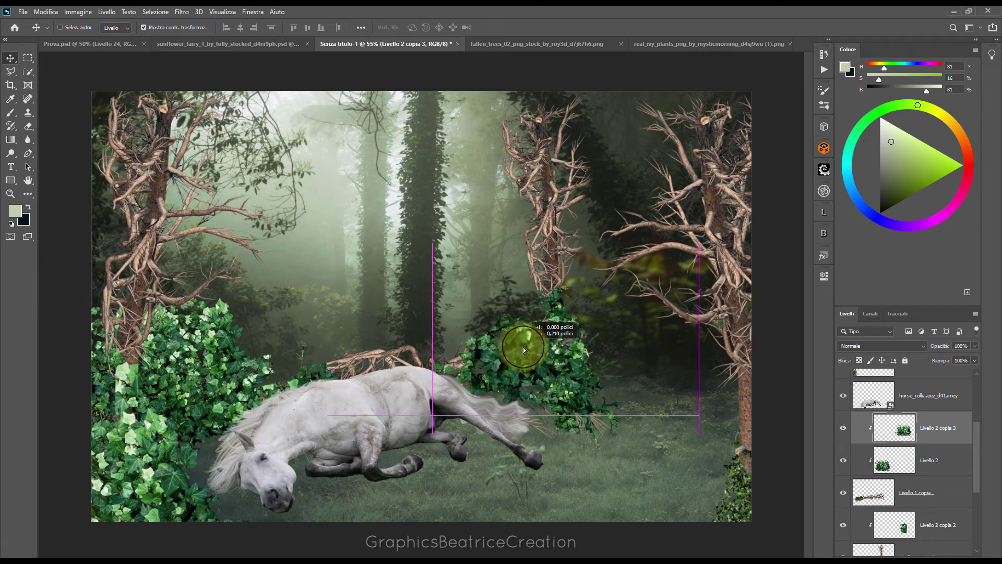
drag(523, 346, 551, 374)
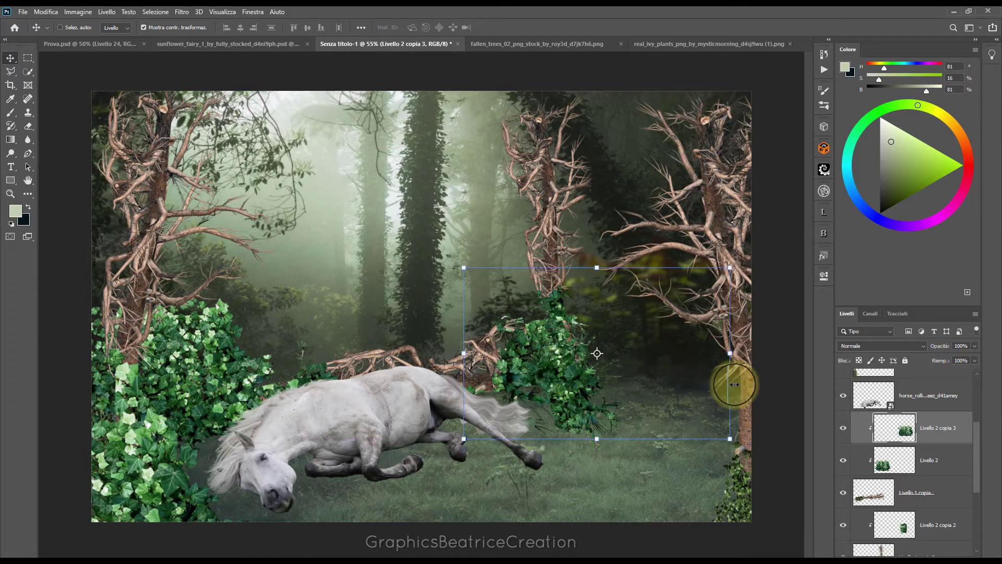
- Reorder the ivy copy in the Layers panel, select Livello 4, and go to real_ivy_plants
drag(979, 440, 983, 374)
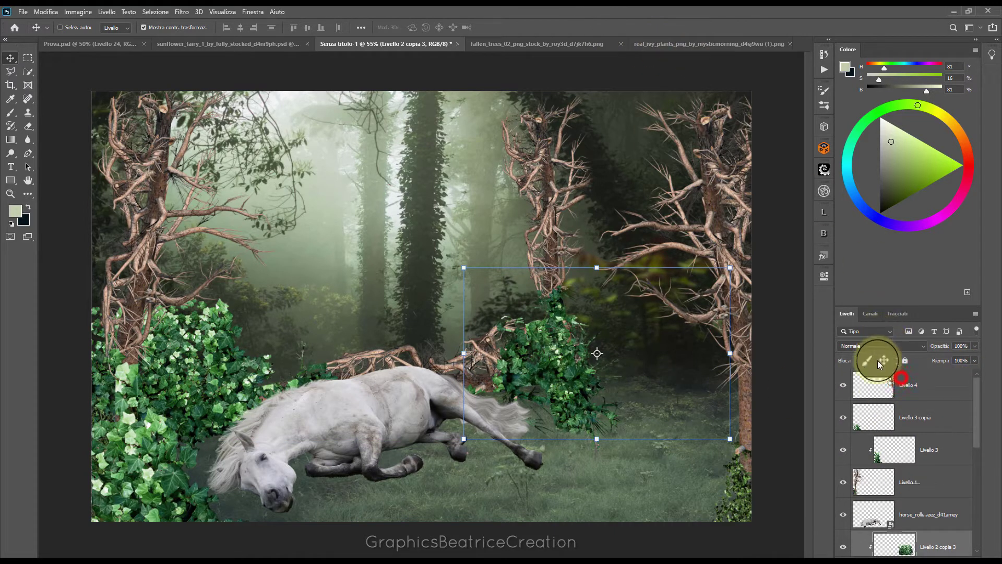
click(901, 380)
click(678, 46)
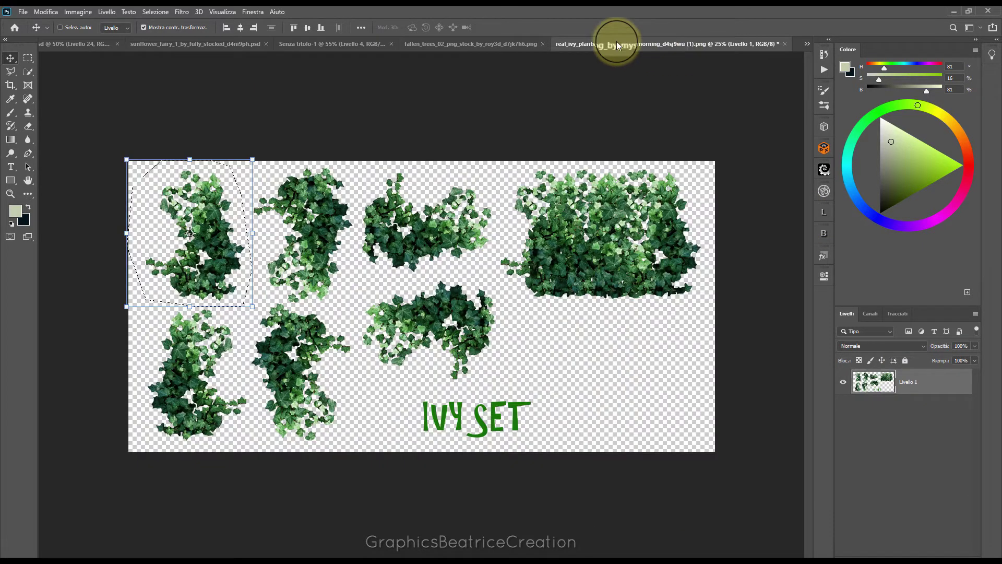
- Bring the first ivy piece into the forest at 87%, bottom right, clipped to the layer below
click(207, 231)
mouse_move(206, 233)
mouse_down()
mouse_move(309, 62)
mouse_move(634, 306)
mouse_up()
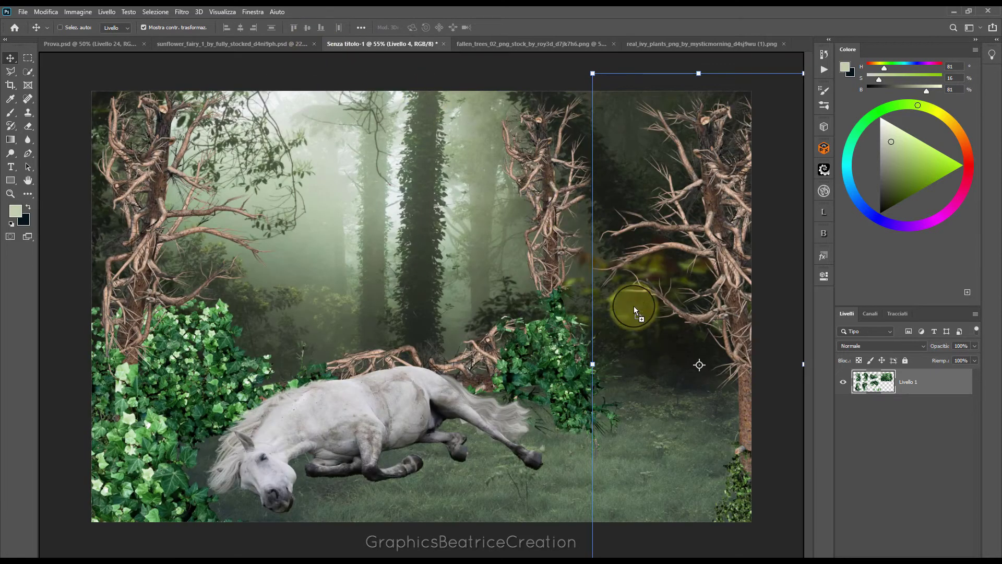
drag(729, 451, 728, 452)
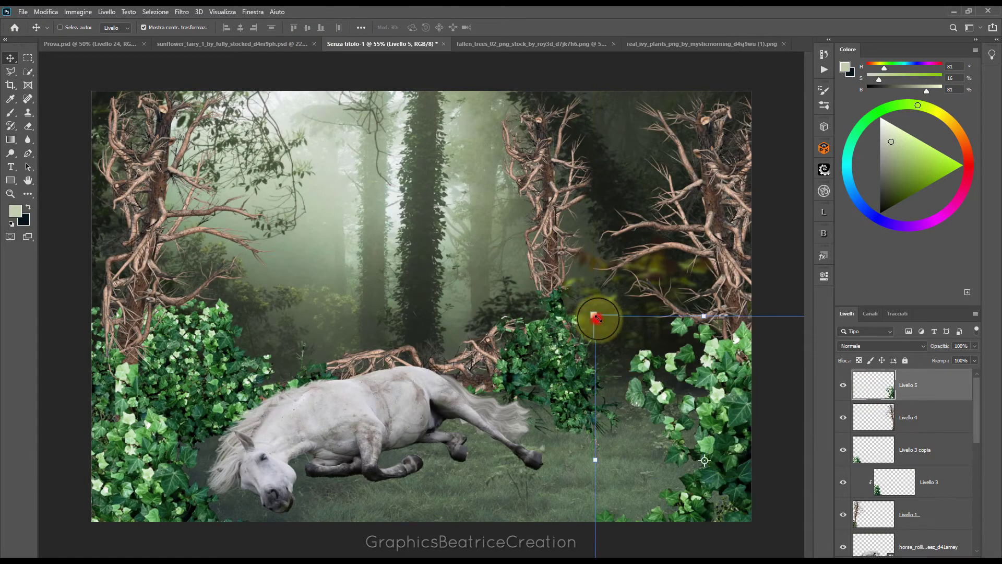
drag(597, 317, 624, 355)
drag(740, 402, 729, 392)
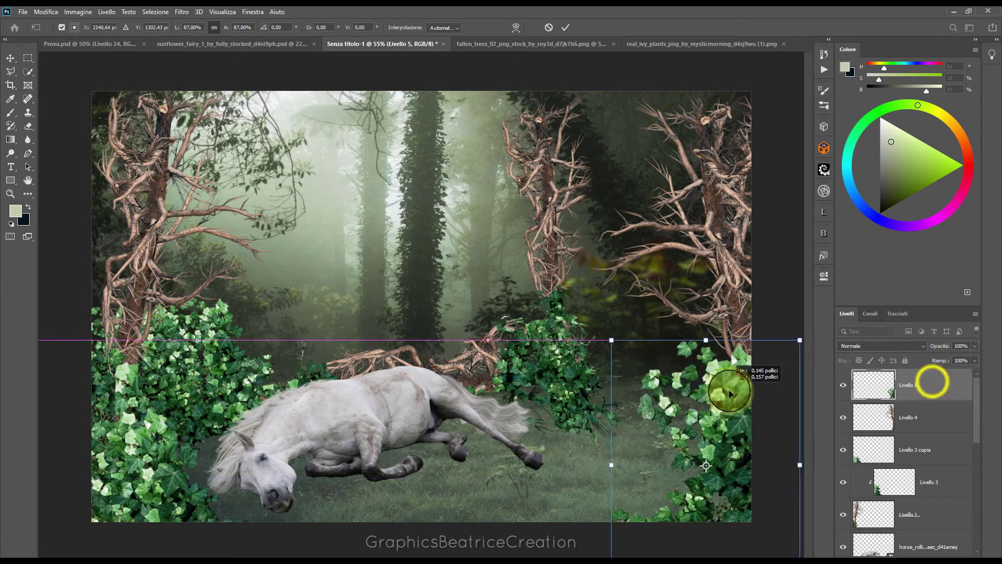
click(928, 384)
right_click(927, 384)
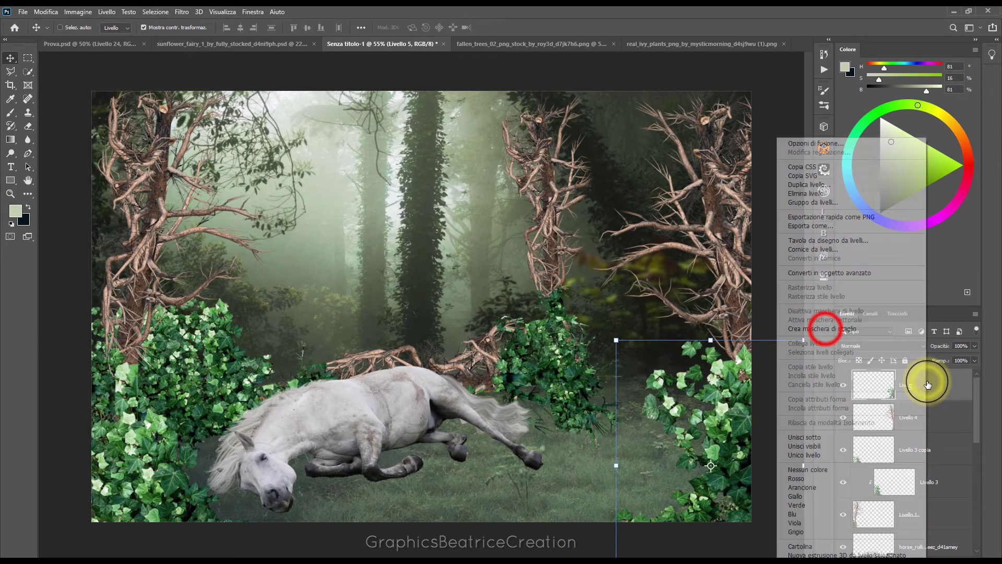
click(825, 328)
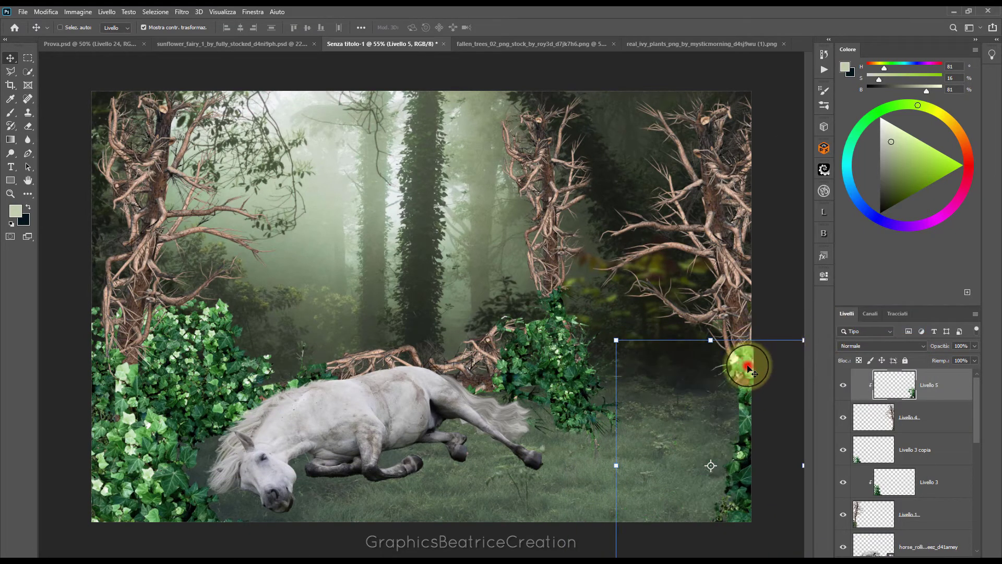
drag(748, 368, 736, 365)
- Duplicate Livello 5, release the copy's clipping mask, and scale it to 82% rotated about 8°
click(936, 391)
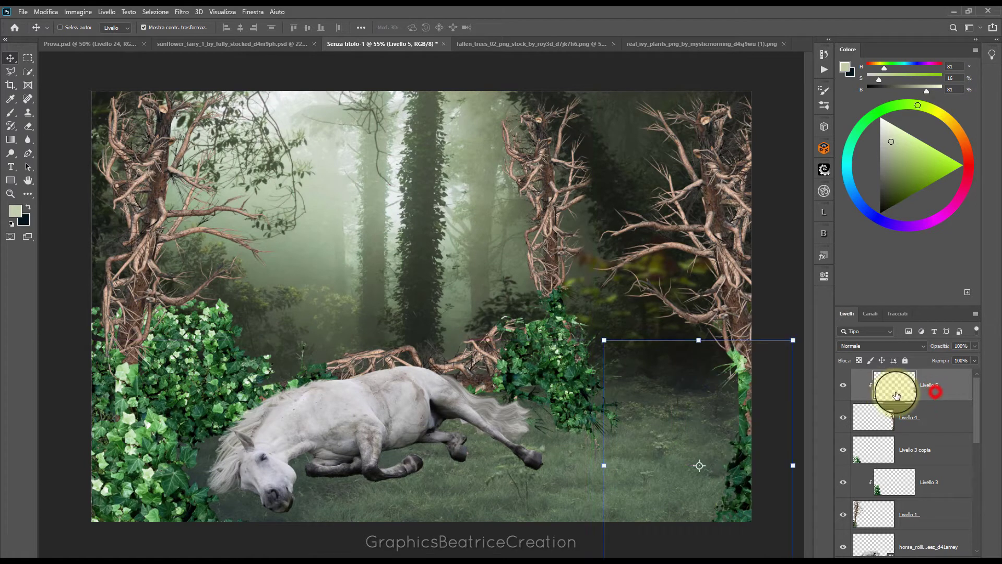
drag(897, 395, 937, 389)
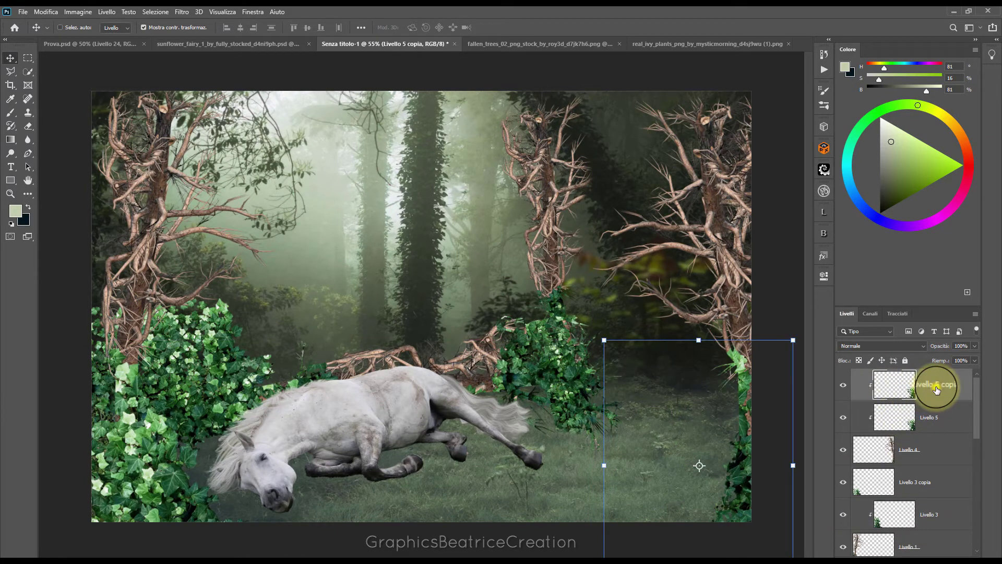
right_click(936, 389)
click(846, 325)
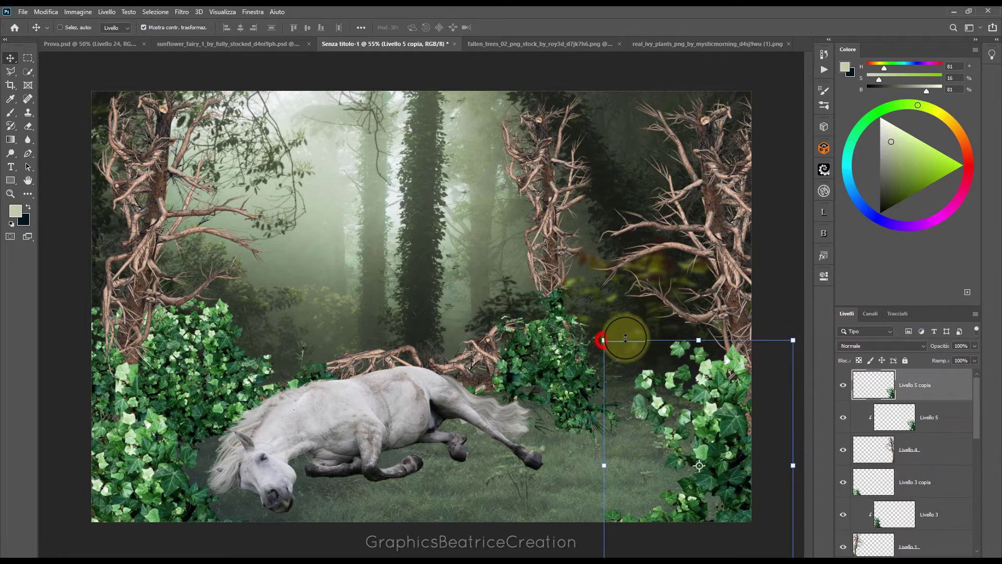
drag(603, 341, 621, 354)
drag(713, 412, 712, 422)
drag(608, 351, 633, 346)
drag(724, 414, 730, 416)
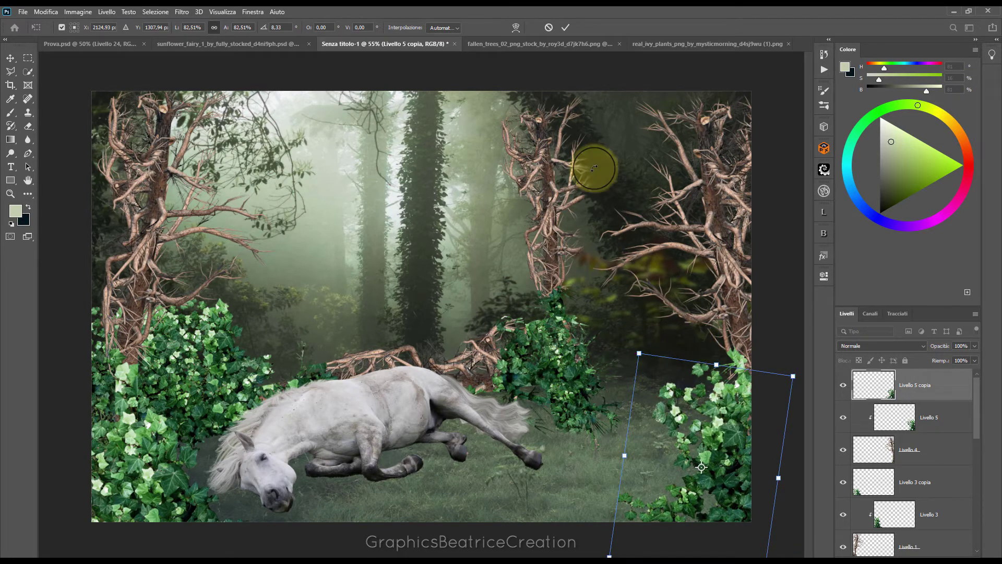
click(205, 45)
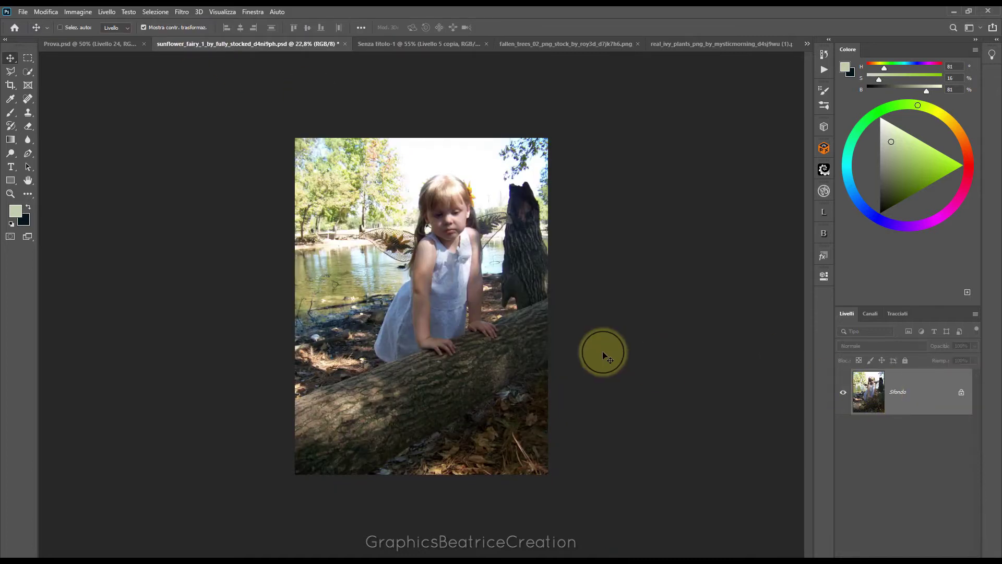
- Quick-select the girl and fallen log in Add mode, then subtract the ground below the log
scroll(602, 351, up, 2)
click(33, 68)
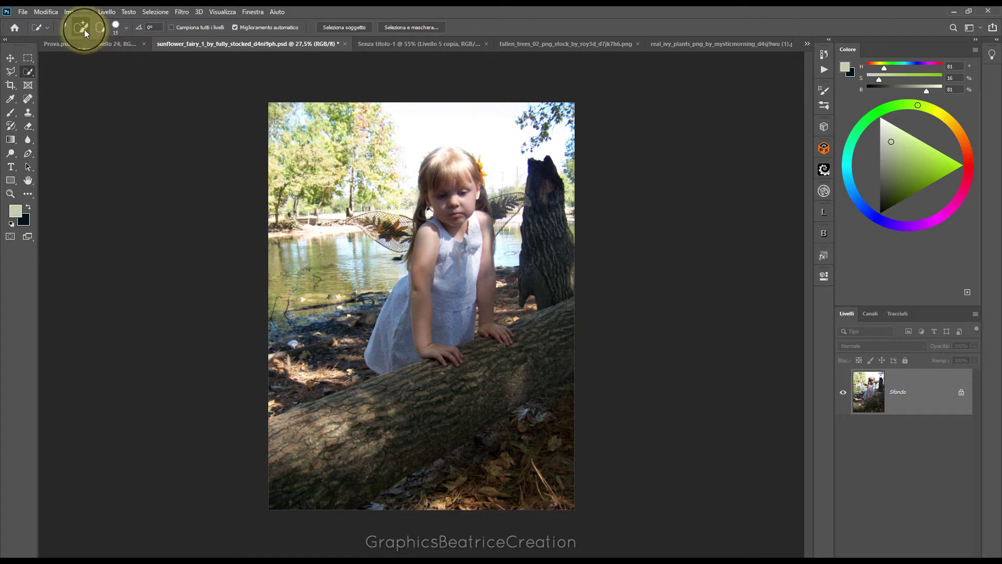
click(36, 79)
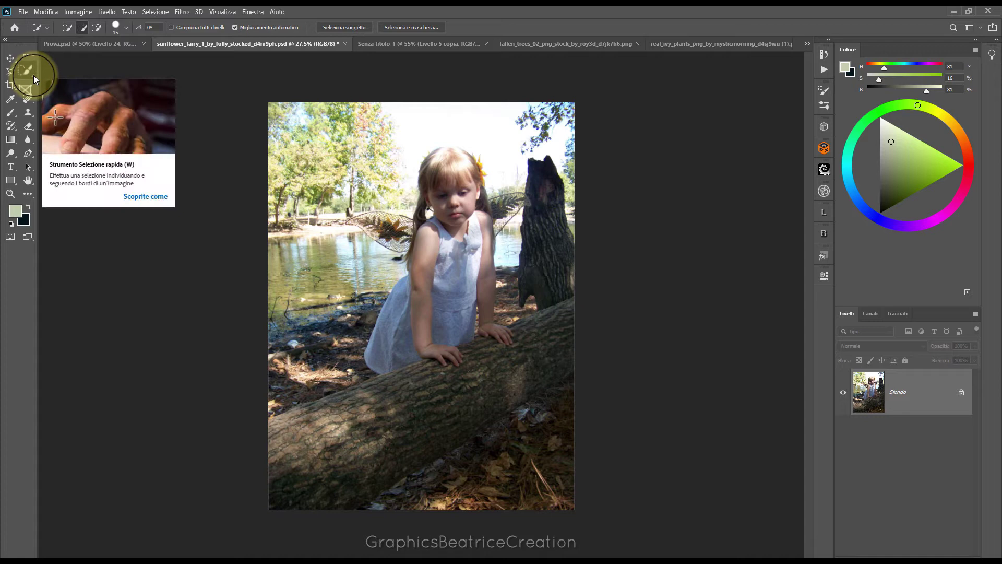
click(83, 29)
mouse_move(445, 167)
mouse_down()
mouse_move(386, 344)
mouse_move(432, 336)
mouse_move(460, 387)
mouse_move(369, 437)
mouse_up()
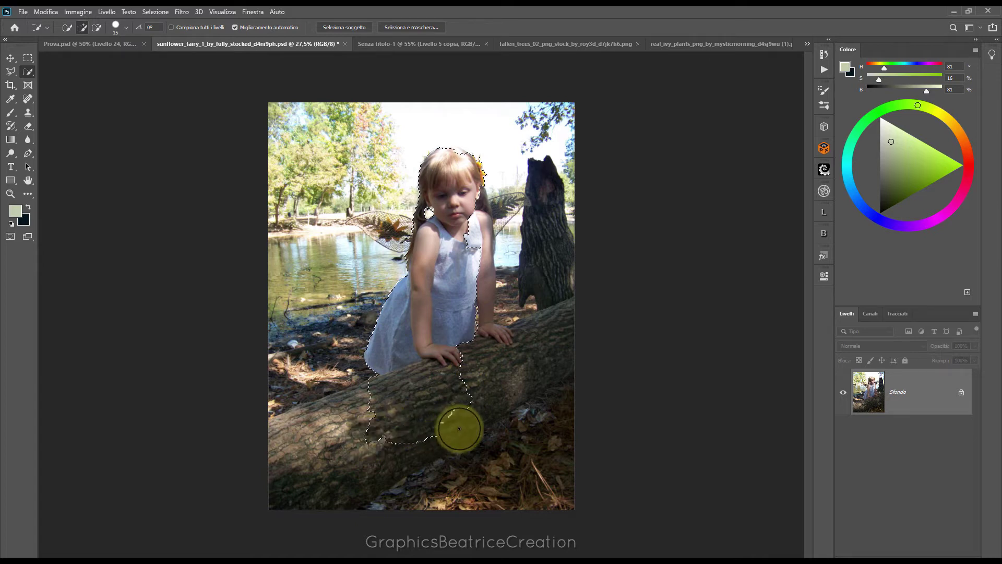
drag(477, 414, 539, 373)
click(97, 27)
drag(575, 391, 385, 530)
drag(330, 377, 284, 376)
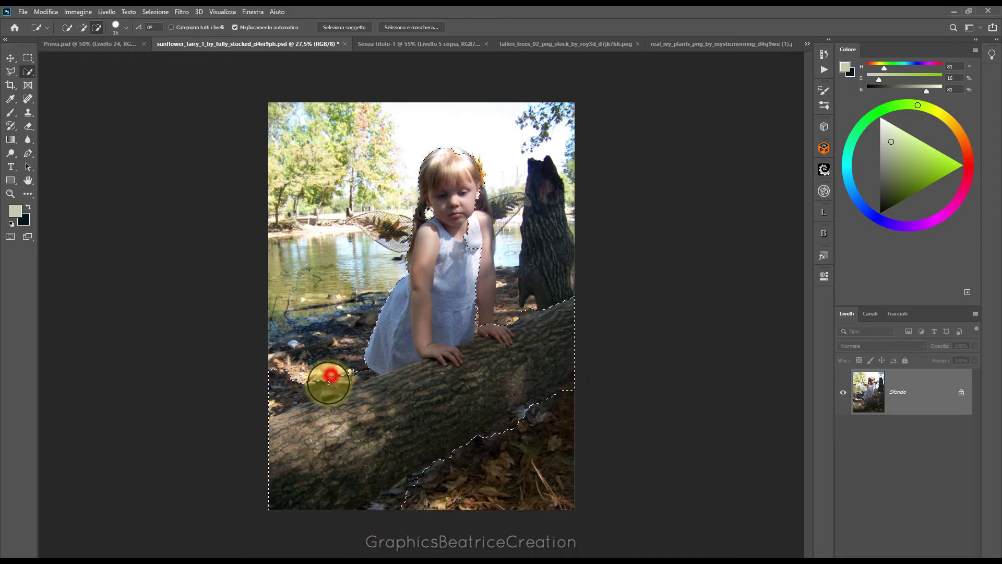
- With Polygonal Lasso in Subtract mode, cut the ground under and left of the log from the selection
click(11, 71)
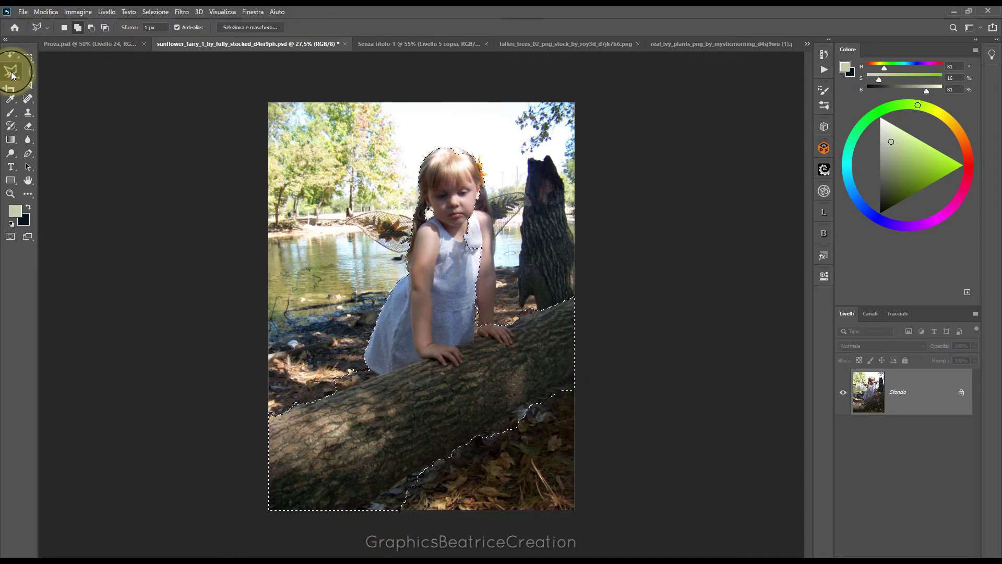
click(91, 29)
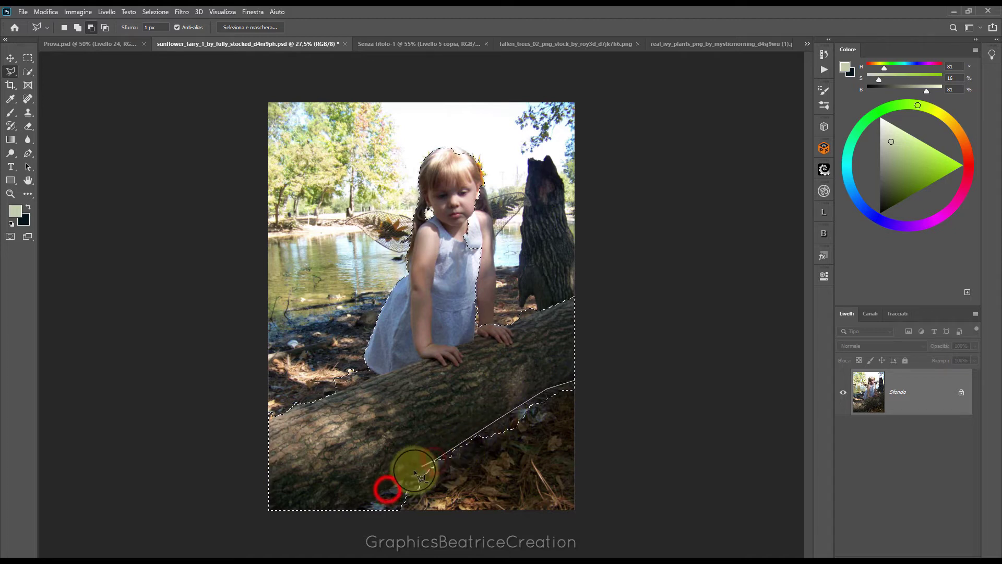
click(332, 524)
click(608, 542)
click(632, 406)
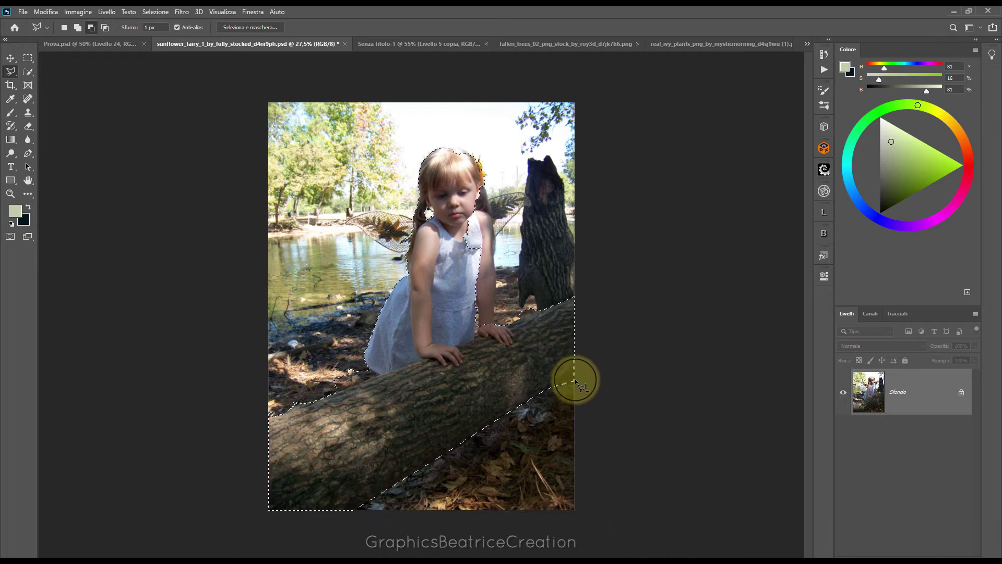
click(379, 374)
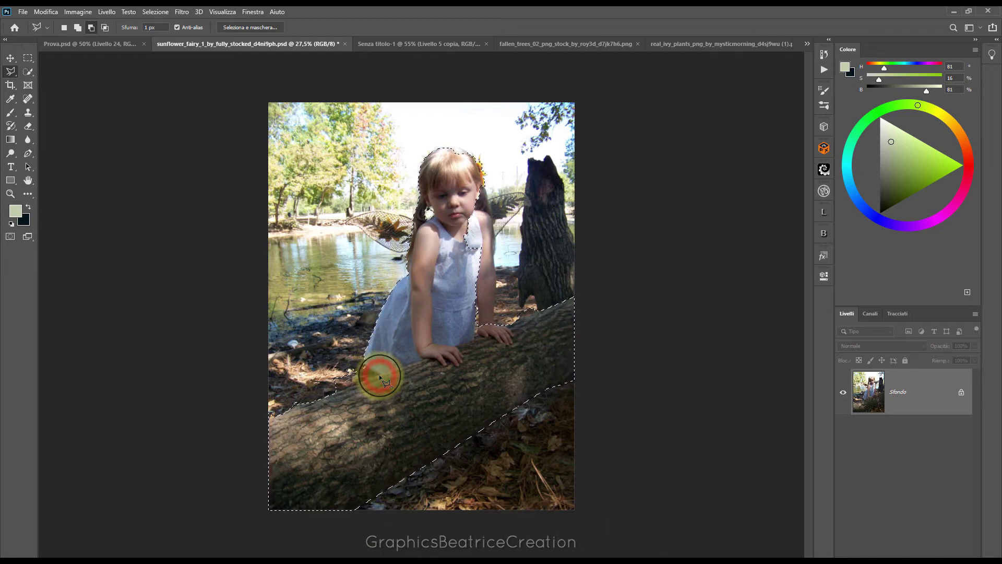
click(252, 426)
click(246, 384)
click(365, 368)
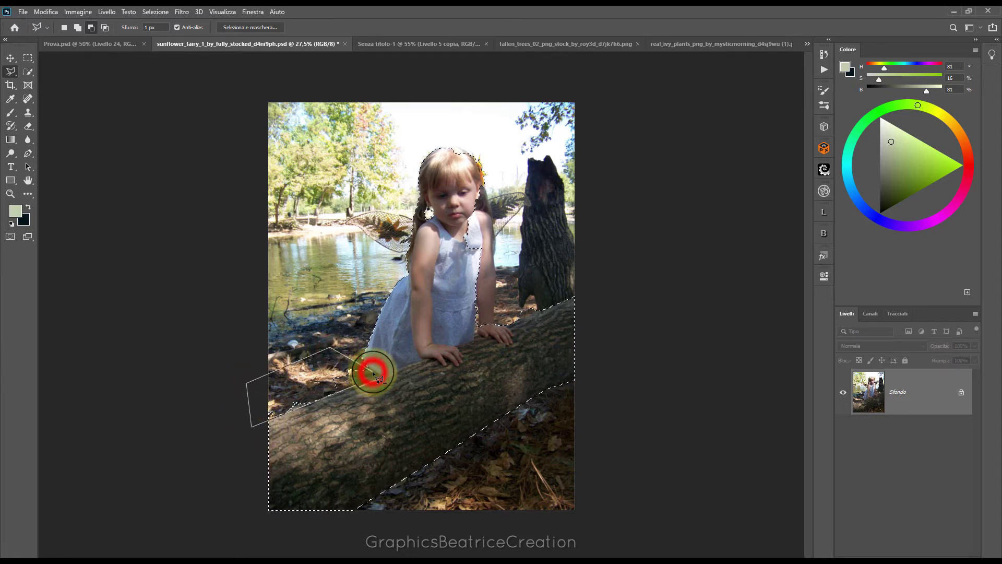
key(Return)
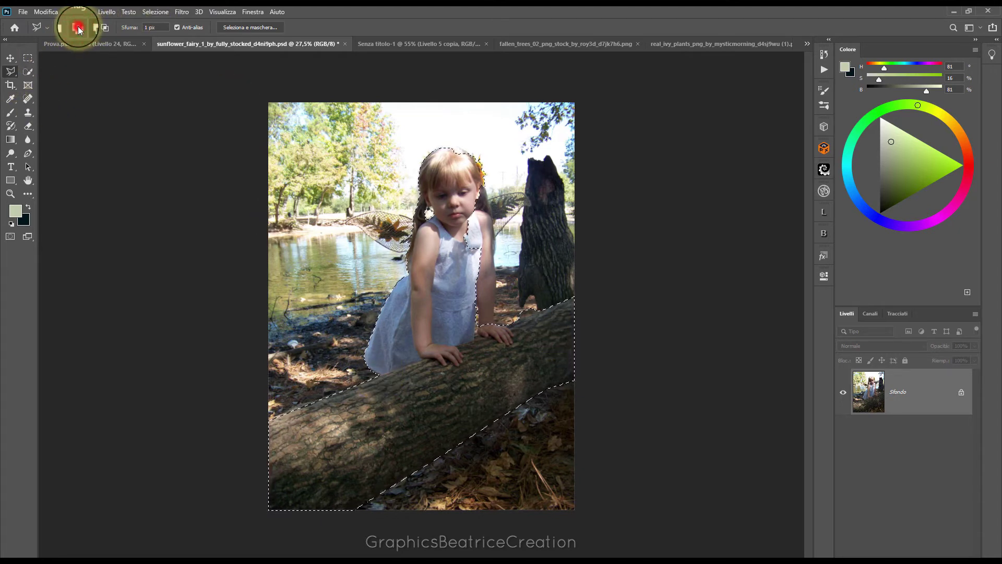
- Trim the background beside the girl's hair and right arm out of the selection
click(446, 149)
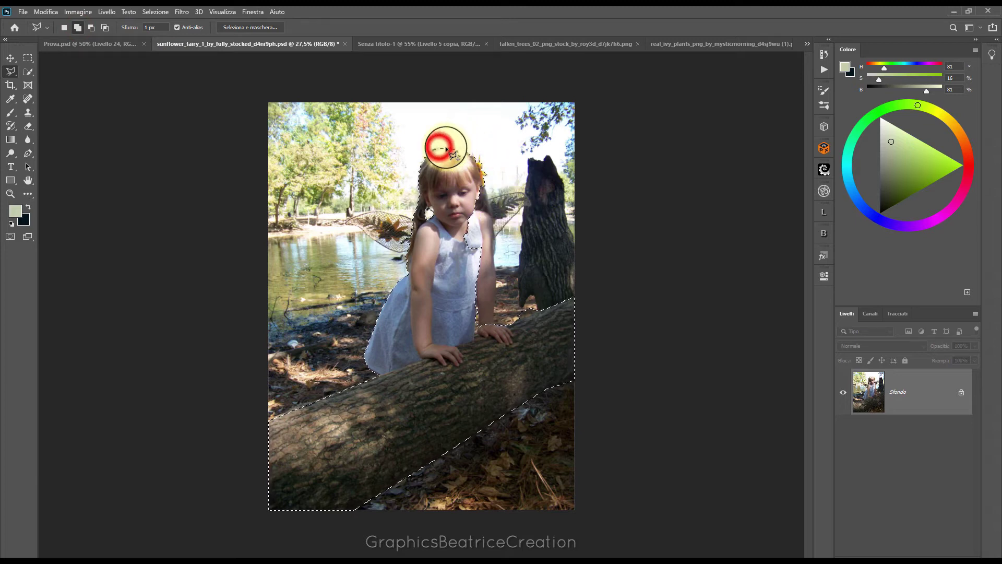
click(480, 159)
click(487, 194)
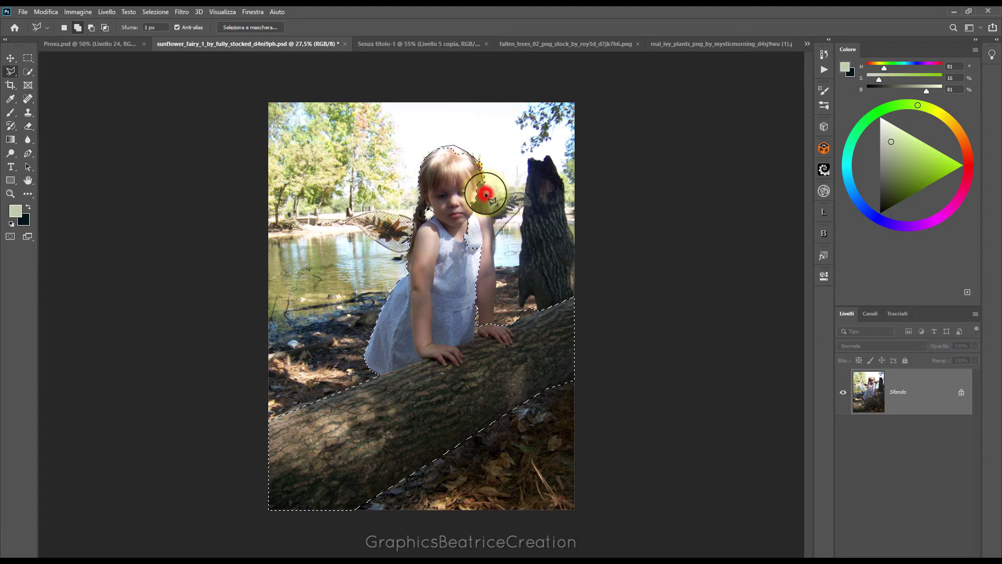
click(496, 235)
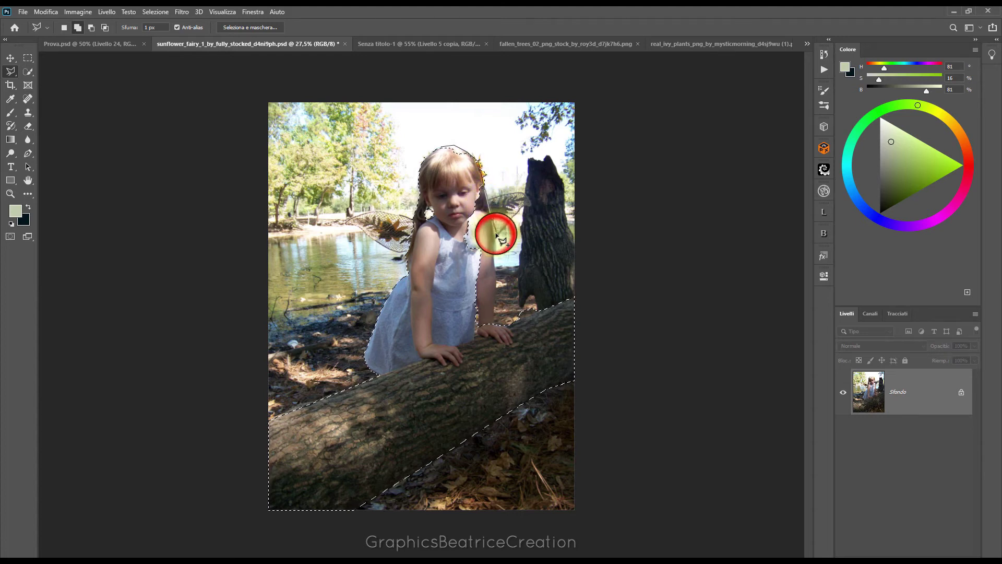
click(494, 259)
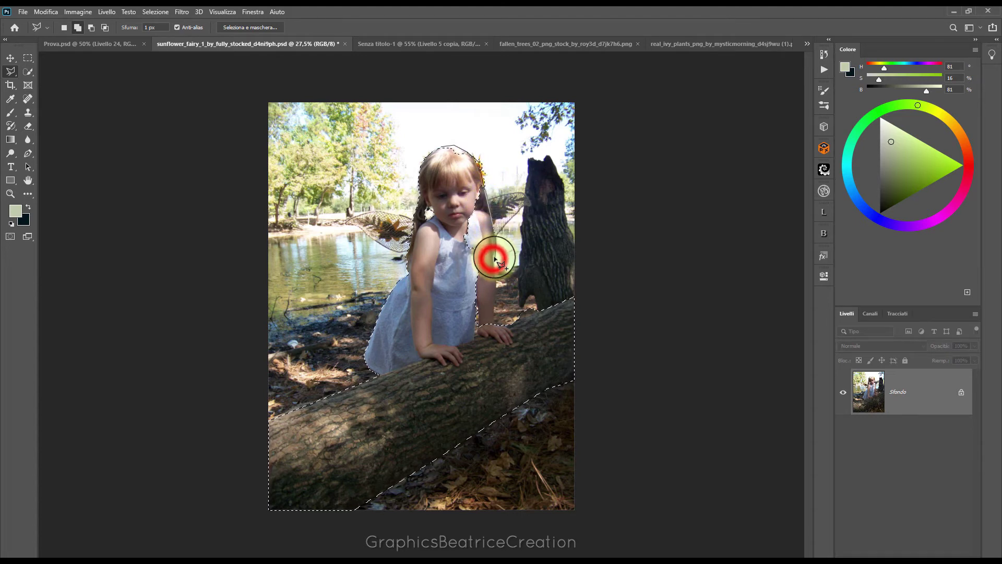
click(496, 308)
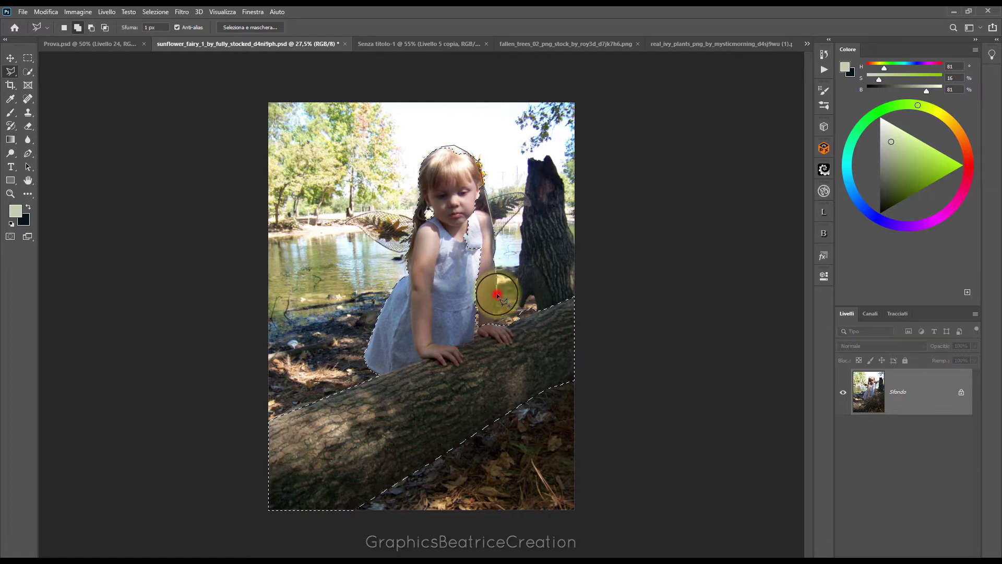
click(505, 325)
click(479, 332)
click(480, 310)
click(470, 264)
click(460, 215)
click(478, 161)
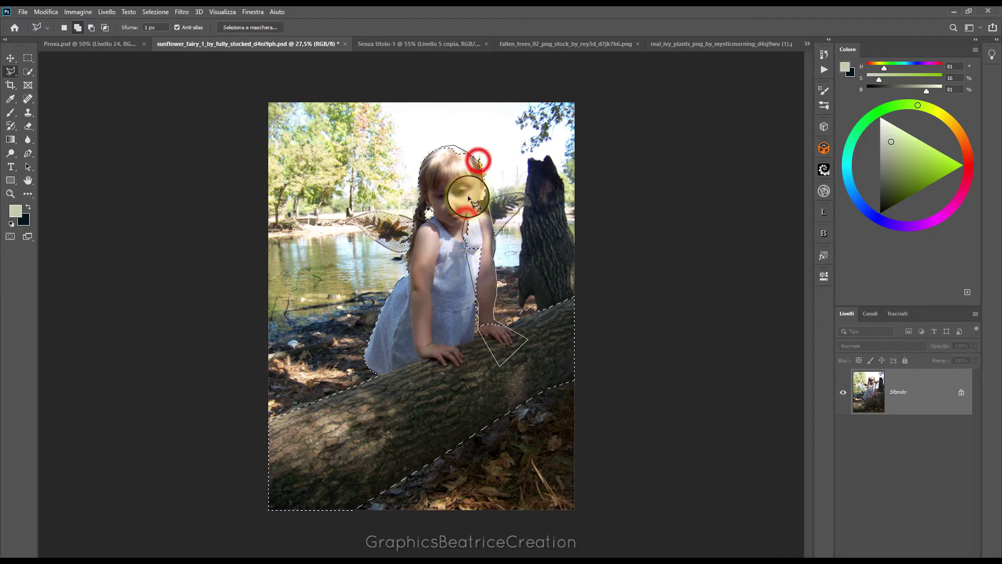
double_click(478, 161)
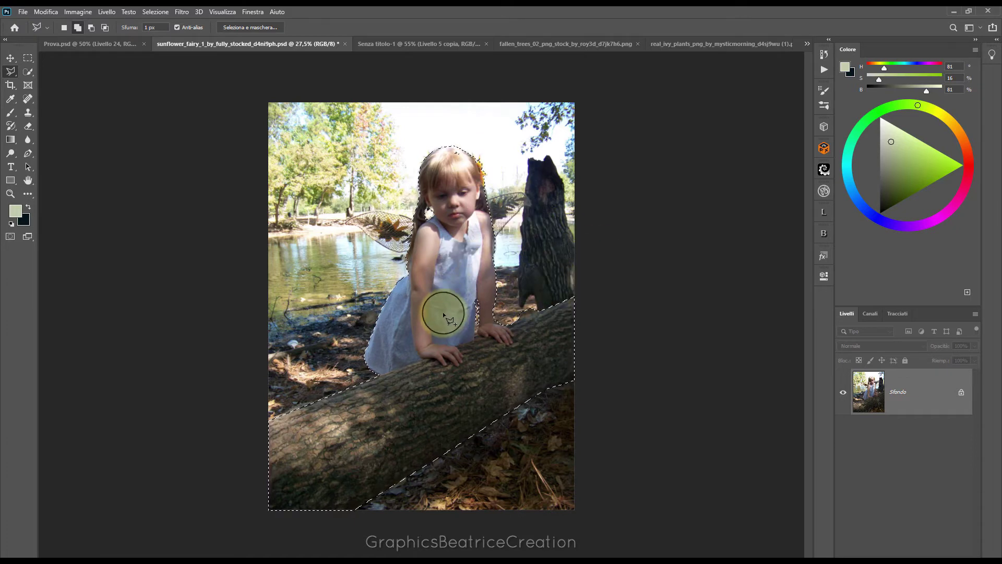
click(78, 27)
click(93, 28)
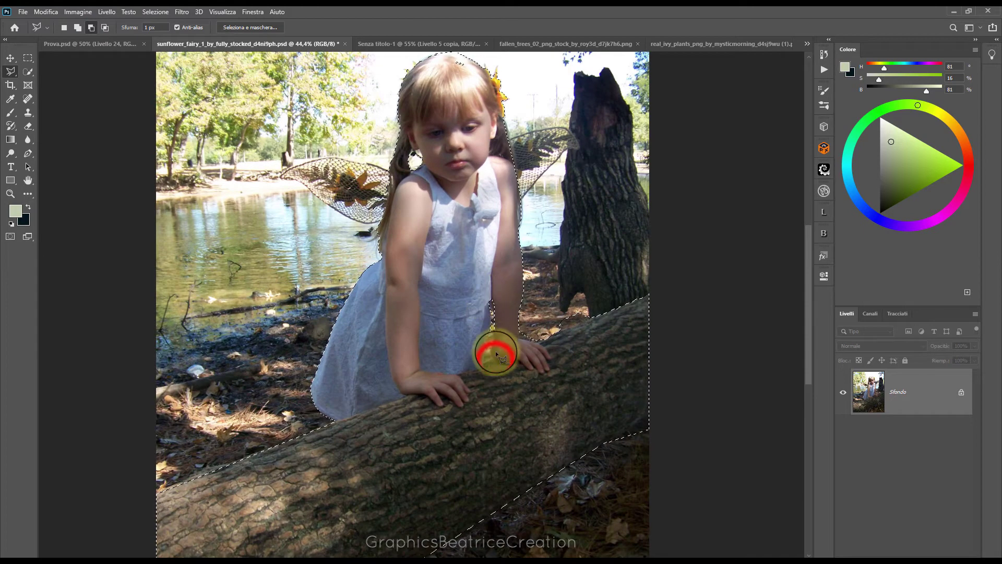
- Trace a polygonal outline along the edge of the girl's arm
click(488, 358)
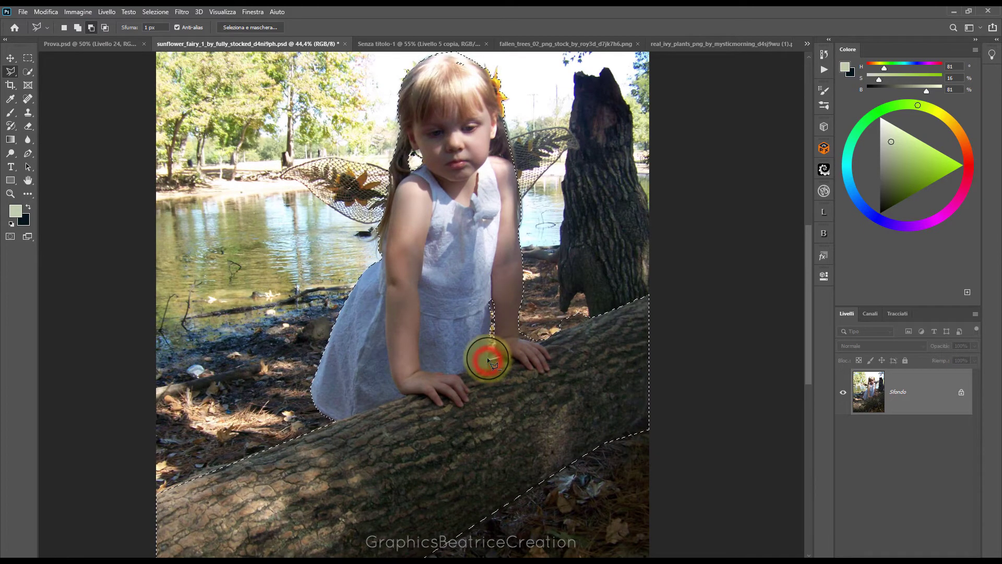
click(491, 301)
click(494, 305)
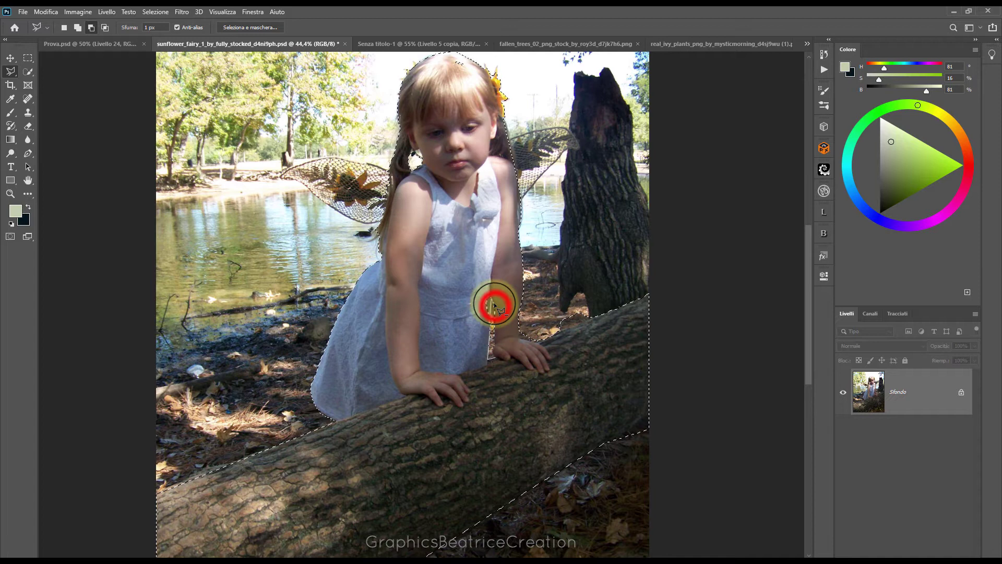
click(497, 332)
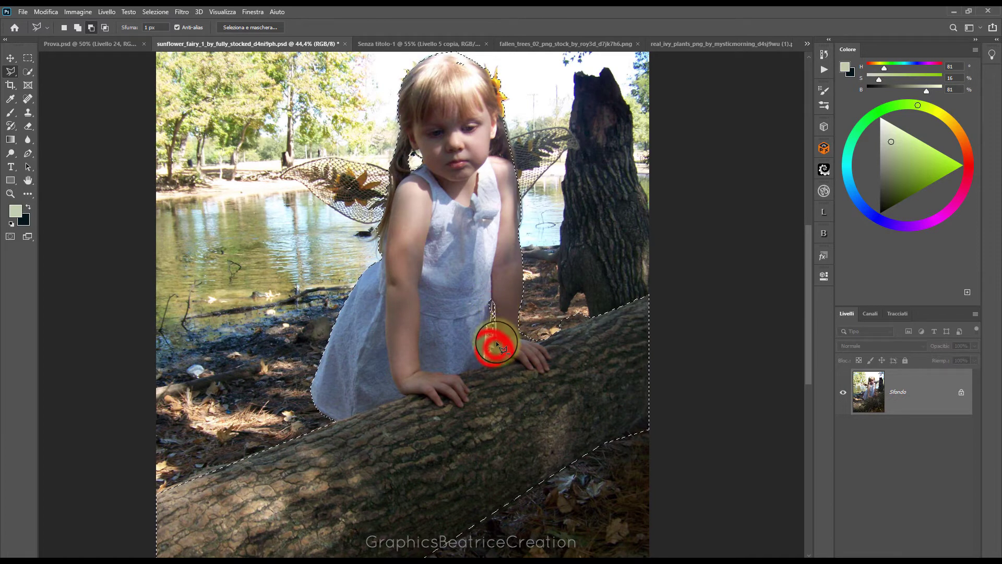
click(497, 357)
double_click(496, 356)
- In Add mode, trace a further outline up the arm edge to extend the selection
click(77, 28)
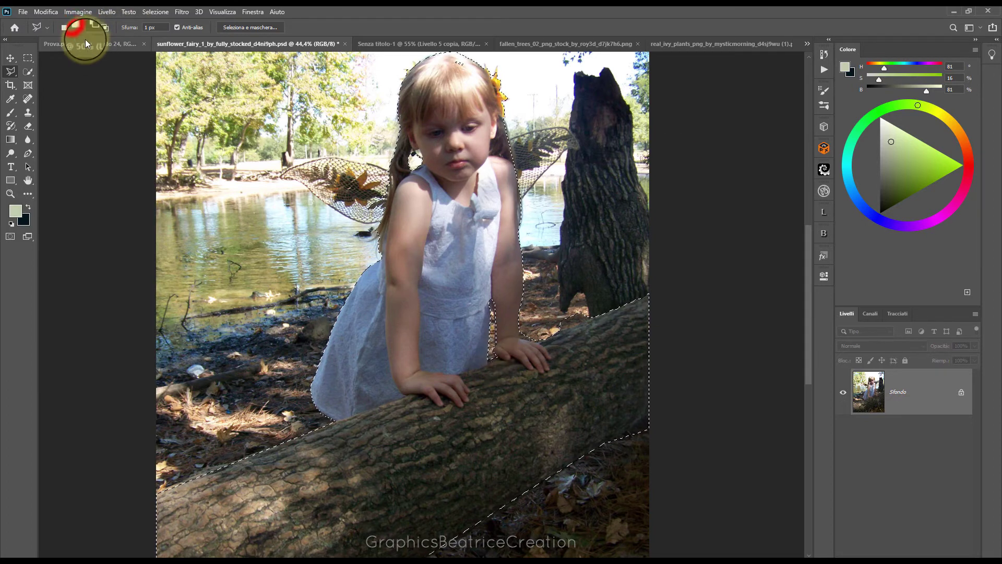
click(497, 344)
click(499, 332)
click(496, 315)
click(508, 276)
click(509, 338)
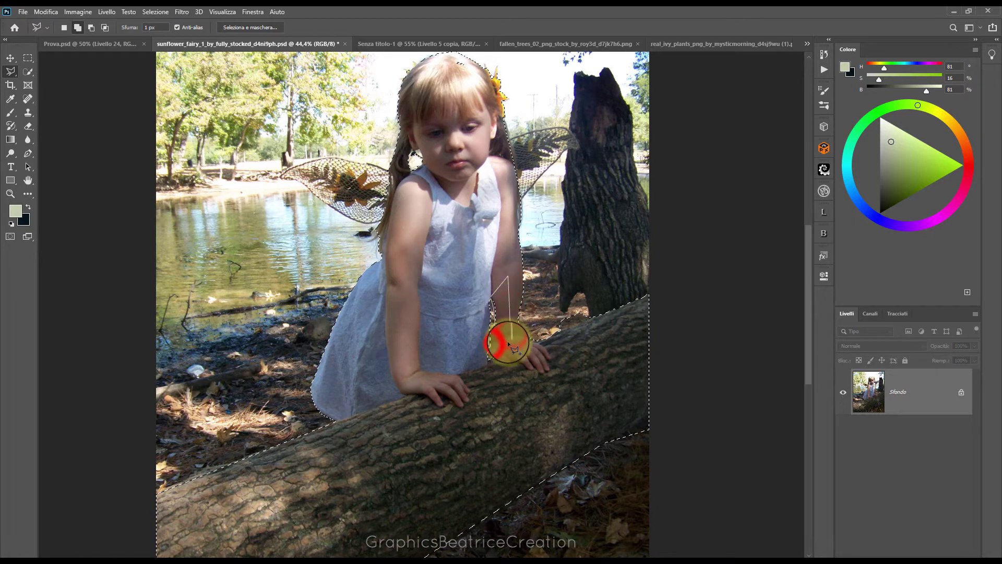
click(488, 296)
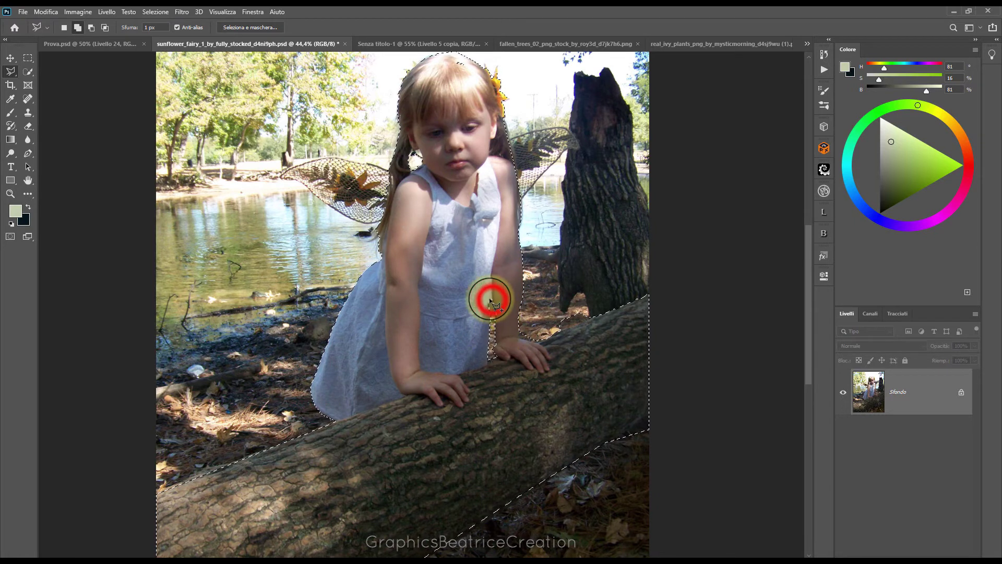
click(491, 312)
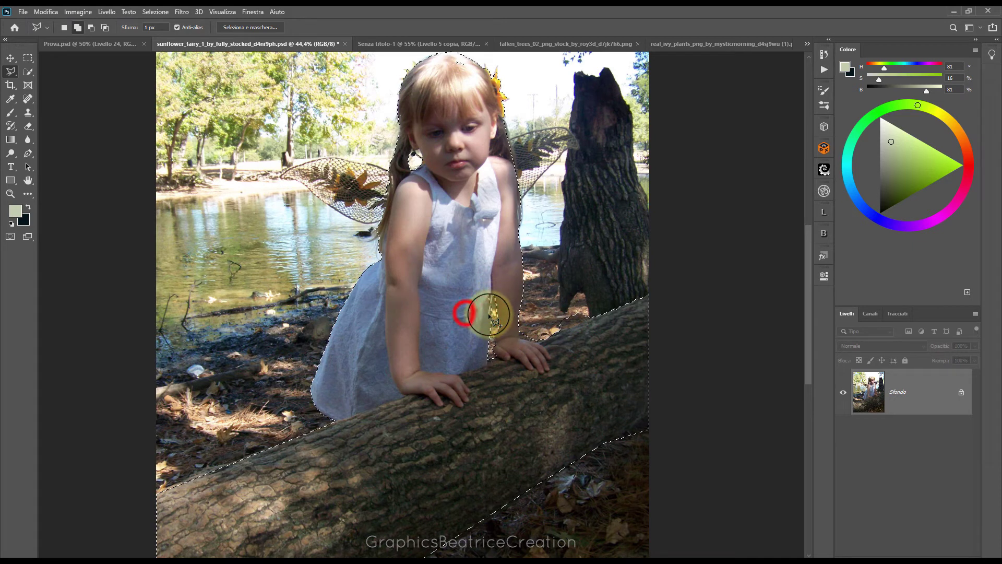
click(491, 299)
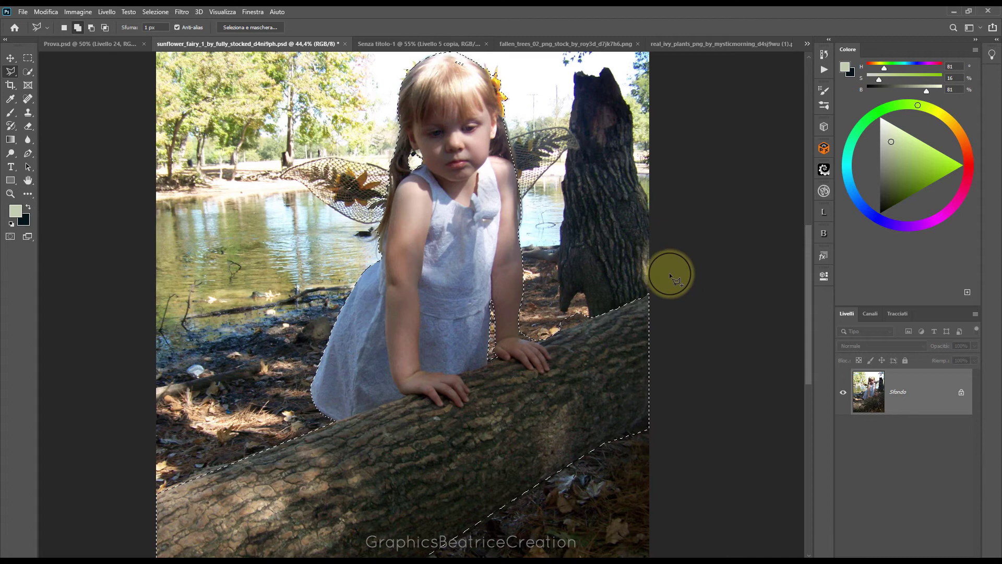
scroll(548, 277, up, 3)
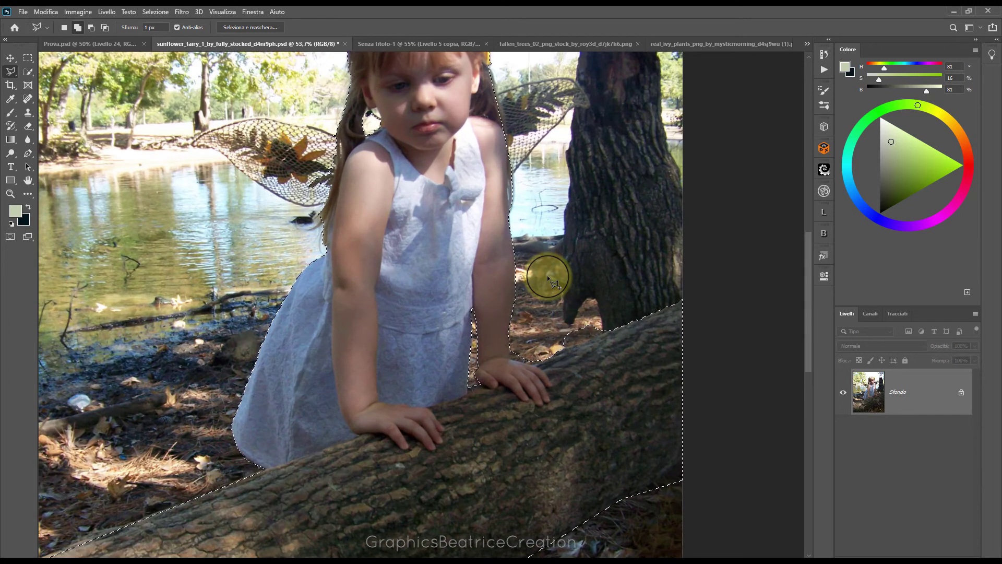
scroll(548, 277, down, 2)
- In Subtract mode, lasso out the gap between the log and the tree trunk
click(91, 27)
click(593, 317)
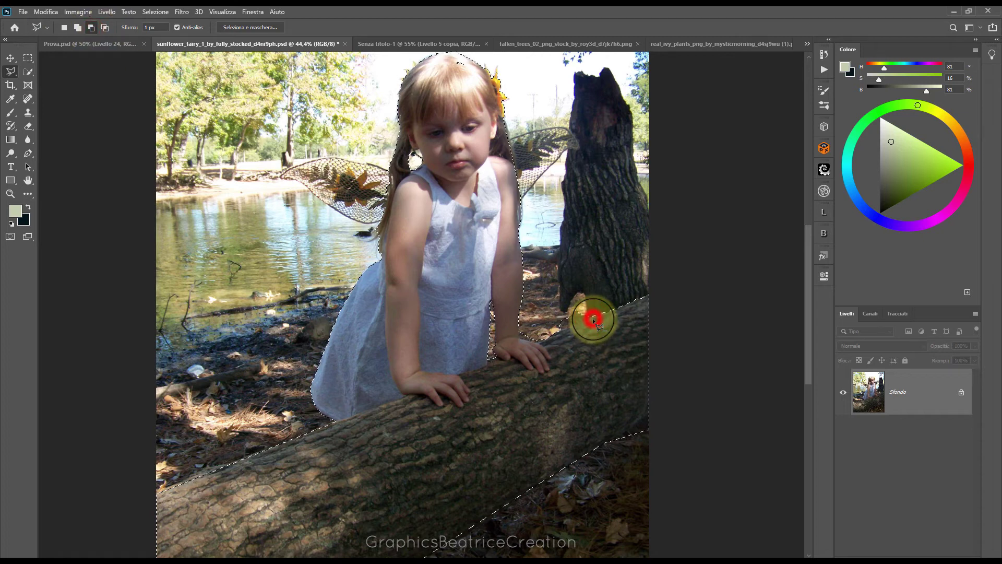
click(553, 327)
click(546, 317)
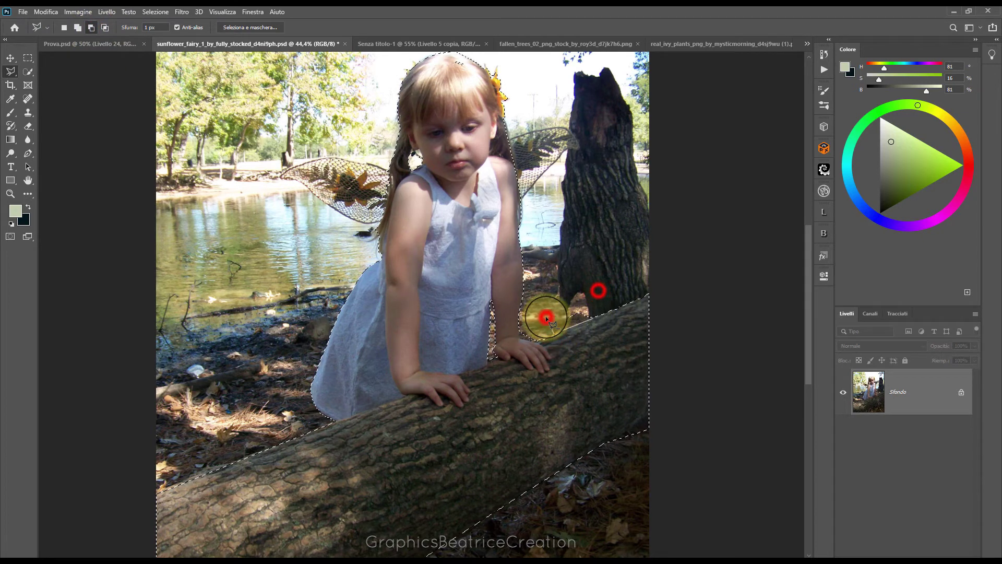
click(591, 318)
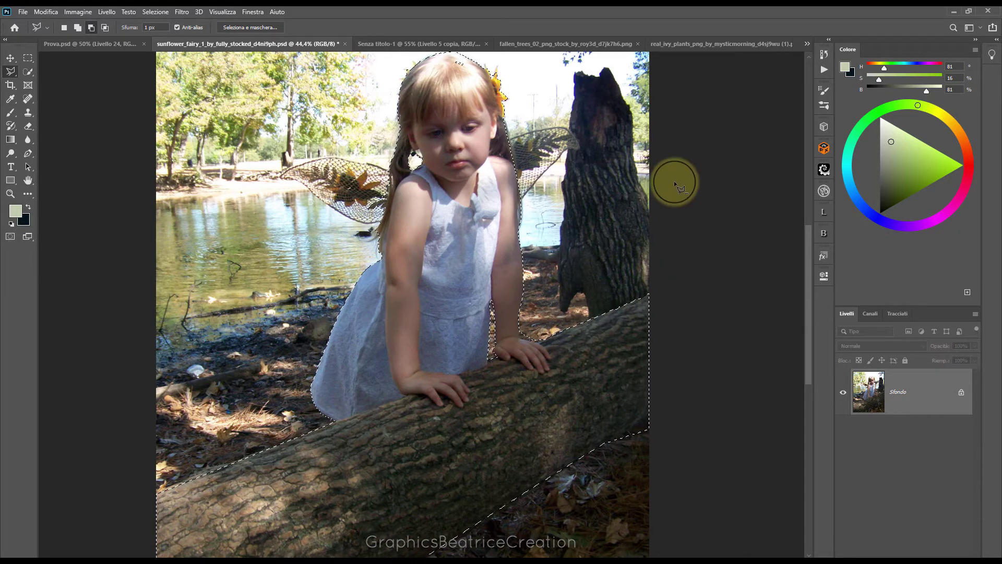
click(254, 29)
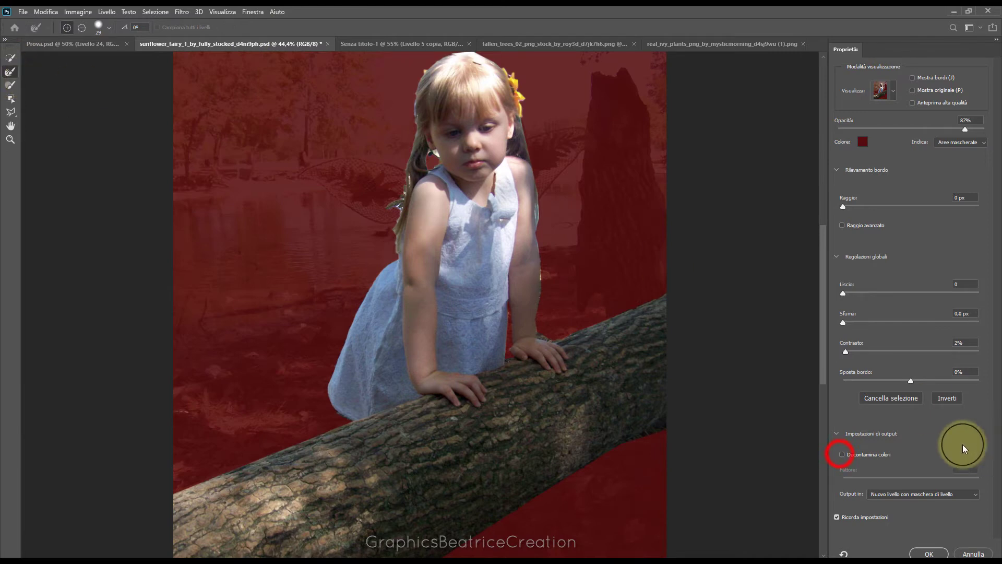
- Enable Decontaminate Colors and refine the left hair edge down to the shoulder
click(840, 454)
drag(820, 239, 823, 222)
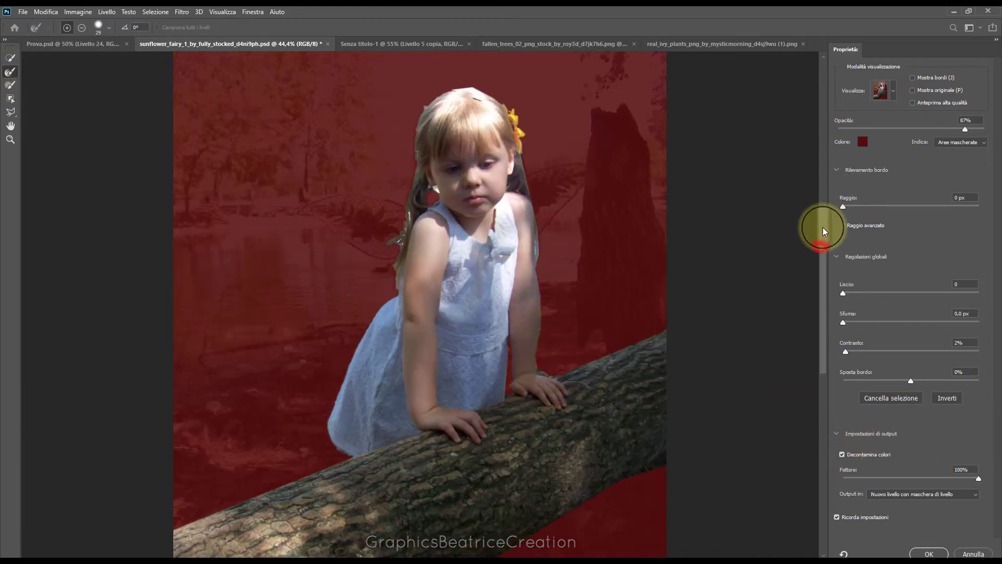
drag(417, 190, 393, 363)
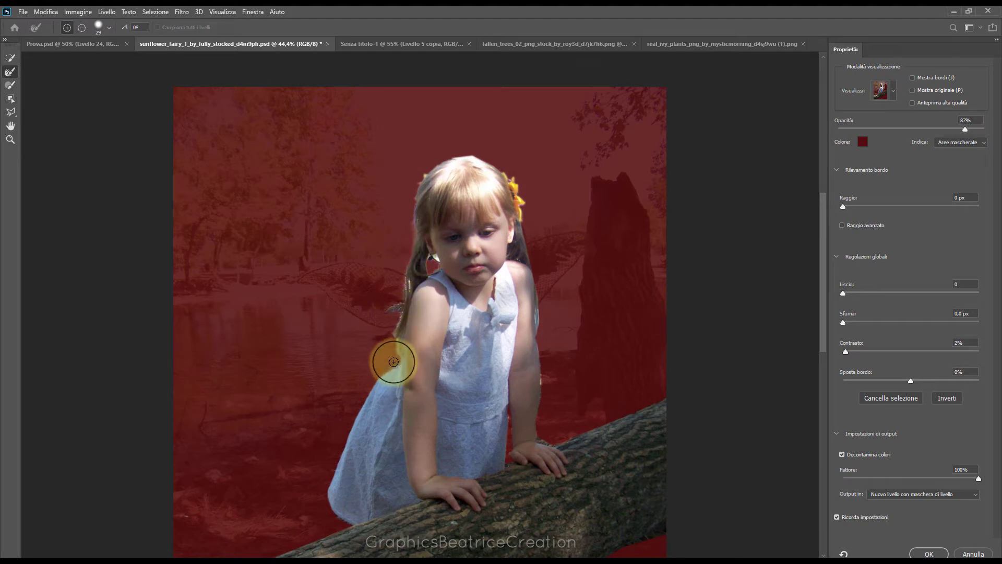
mouse_move(420, 284)
mouse_down()
mouse_move(432, 259)
mouse_move(407, 294)
mouse_up()
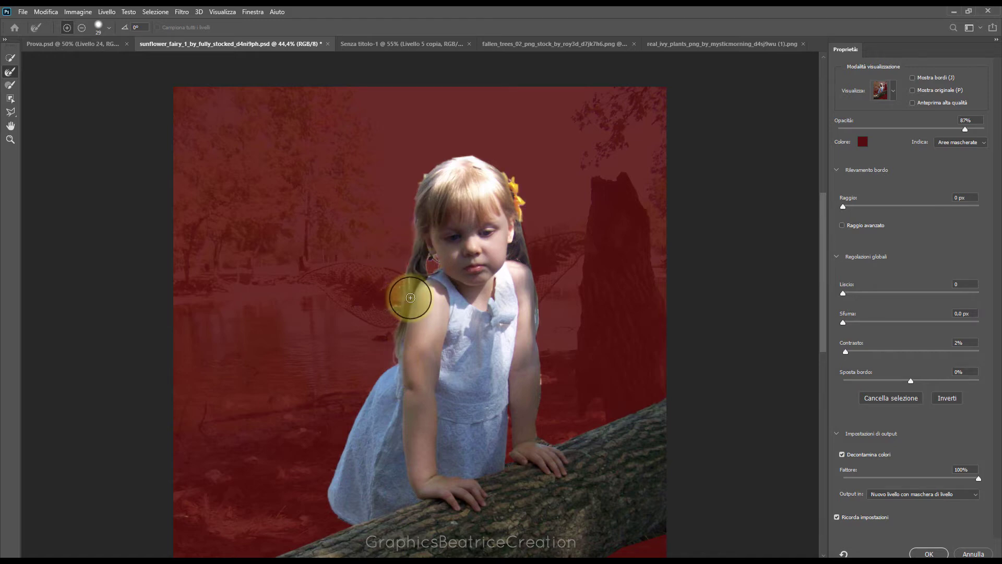
- Refine the top hair, right shoulder and finger edges, then output to New Layer with Layer Mask
mouse_move(522, 158)
mouse_down()
mouse_move(441, 158)
mouse_move(475, 157)
mouse_move(506, 179)
mouse_move(536, 303)
mouse_up()
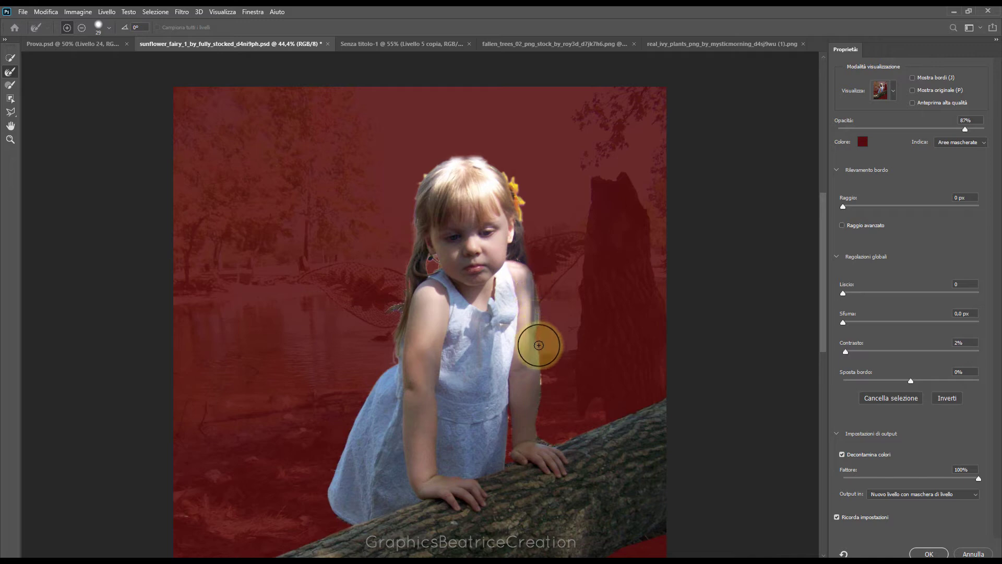
click(623, 358)
mouse_move(531, 300)
mouse_down()
mouse_move(547, 300)
mouse_move(541, 336)
mouse_up()
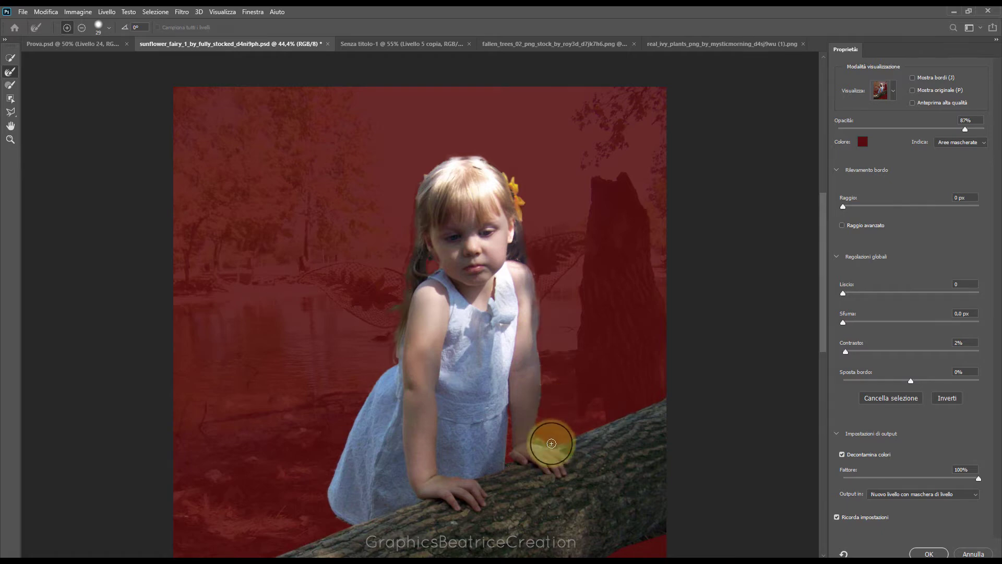
mouse_move(546, 443)
mouse_down()
mouse_move(423, 241)
mouse_move(465, 162)
mouse_move(417, 177)
mouse_up()
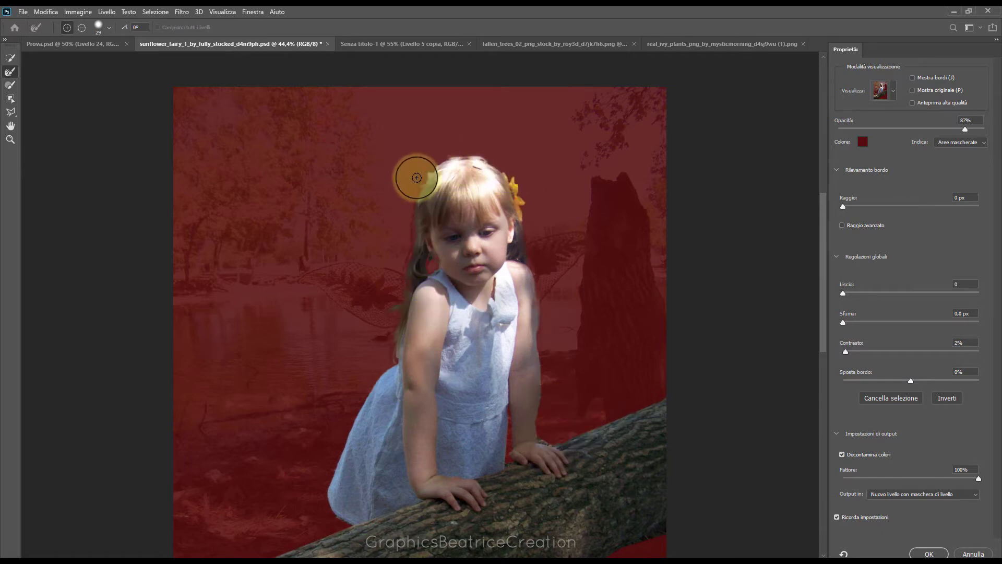
click(928, 552)
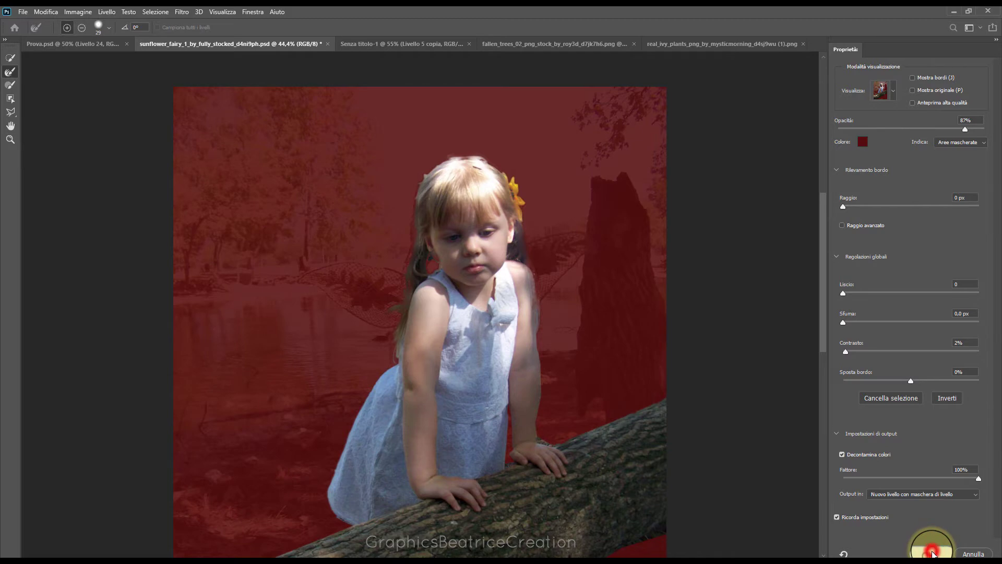
click(904, 401)
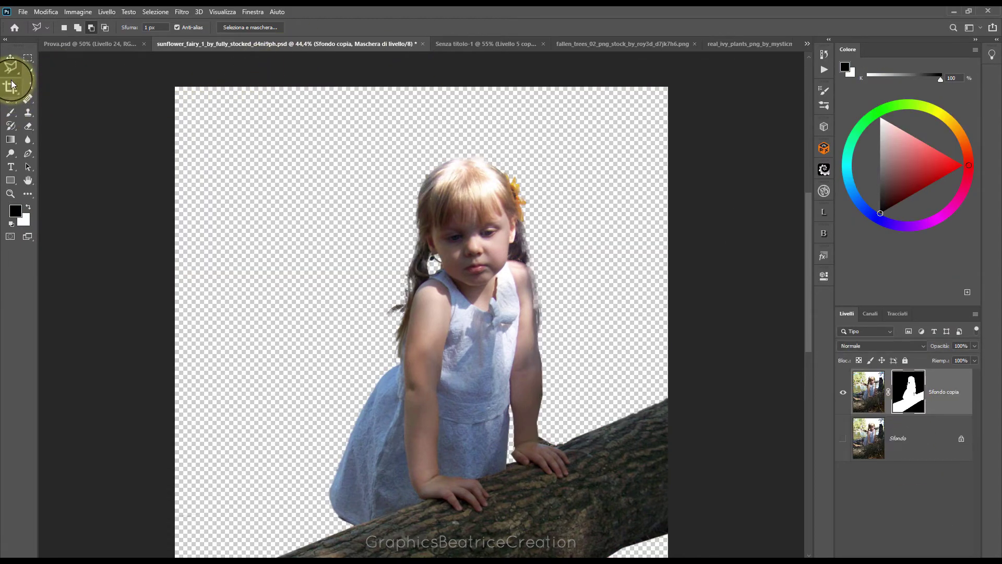
- Lasso the wrist gap on the log, paint it into the mask, and deselect
click(512, 457)
click(520, 449)
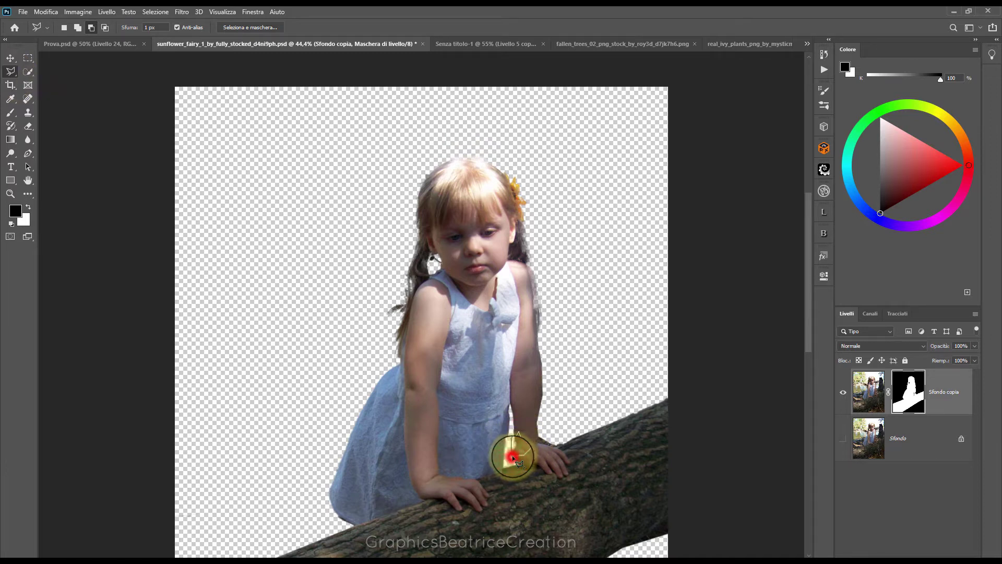
double_click(513, 457)
click(28, 207)
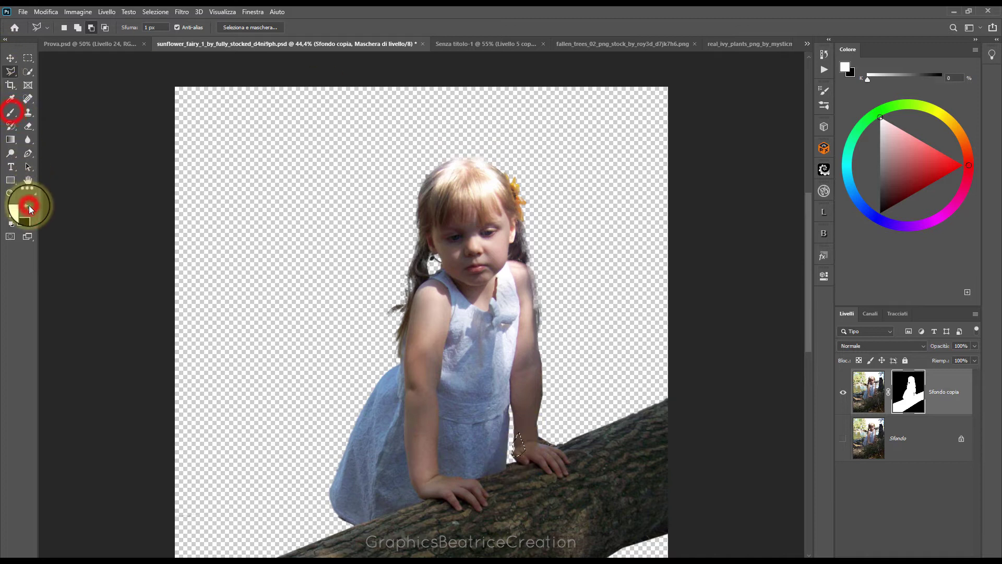
click(11, 112)
drag(518, 431, 533, 435)
click(158, 15)
click(159, 34)
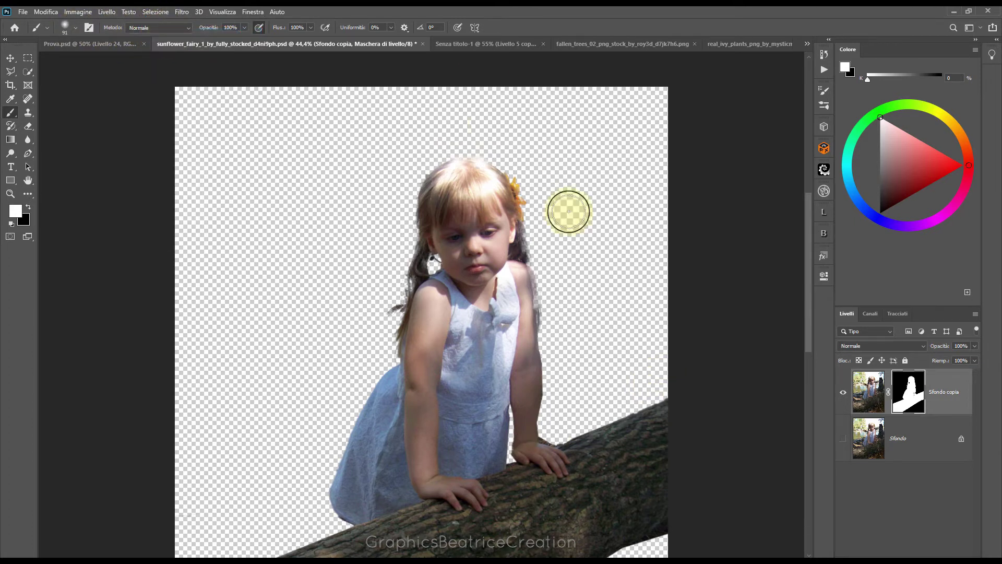
- On the layer mask, lasso a narrow strip along the right arm edge, then deselect
click(914, 399)
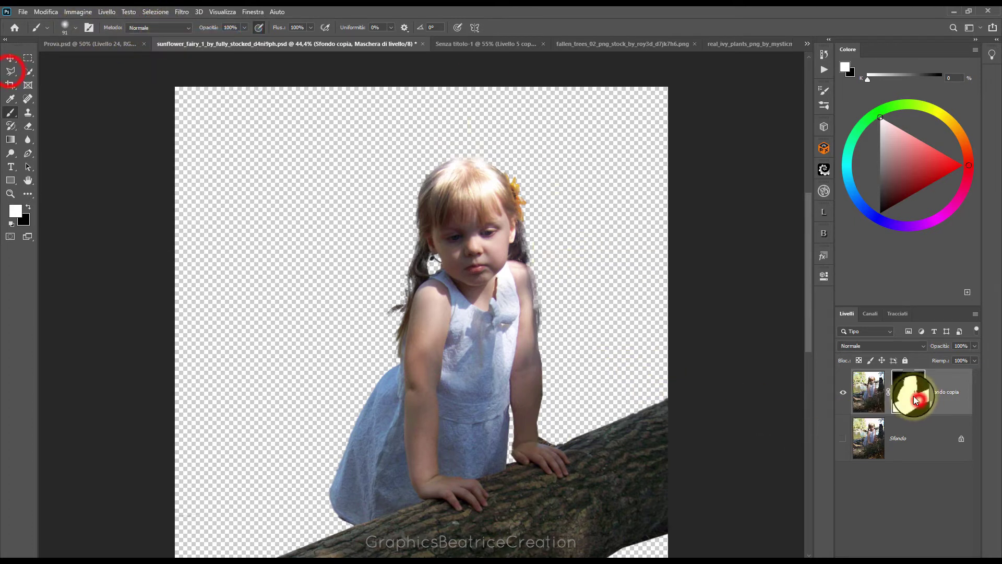
click(9, 73)
mouse_move(539, 332)
mouse_down()
mouse_move(539, 286)
mouse_move(531, 336)
mouse_up()
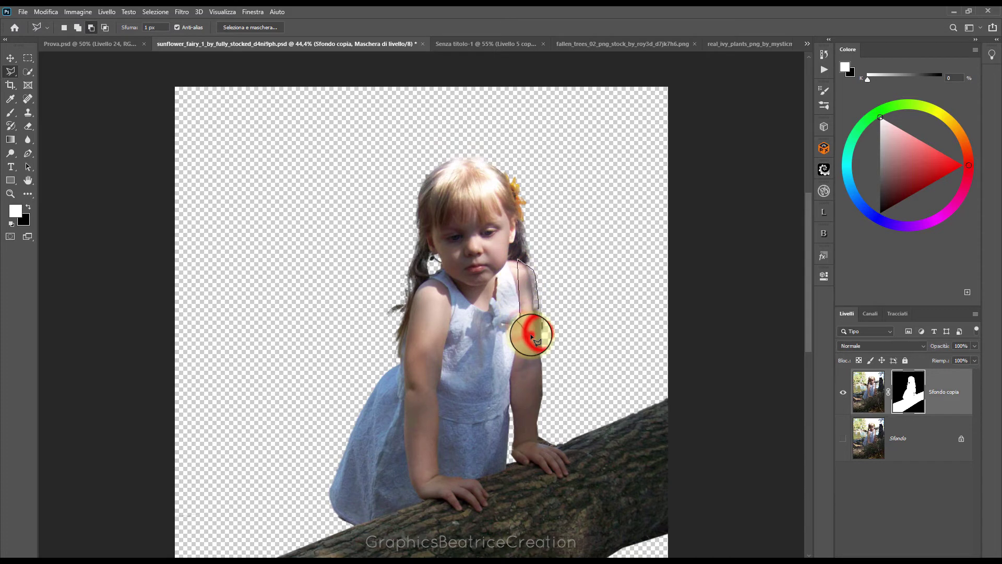
drag(543, 338, 540, 334)
click(10, 112)
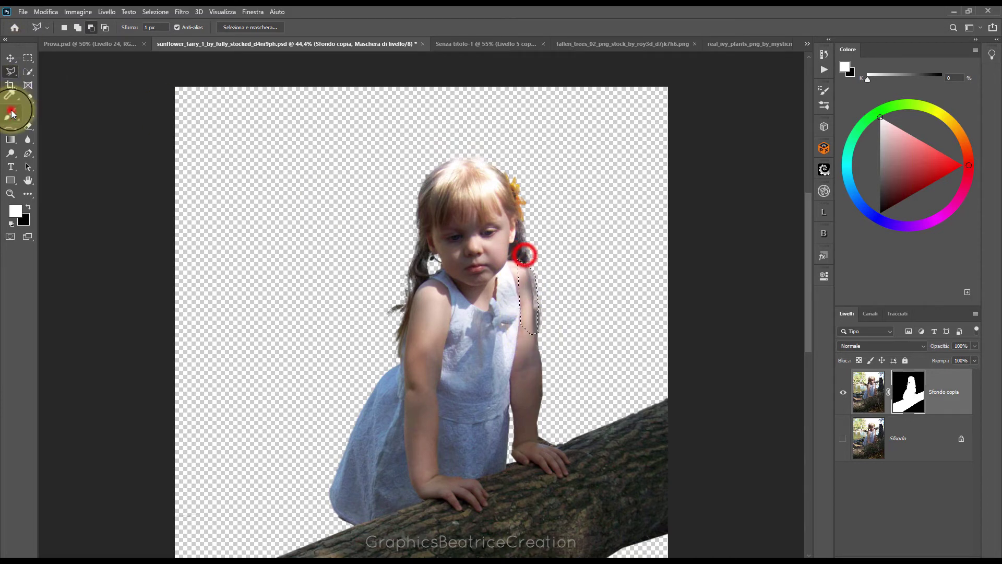
click(155, 12)
click(162, 34)
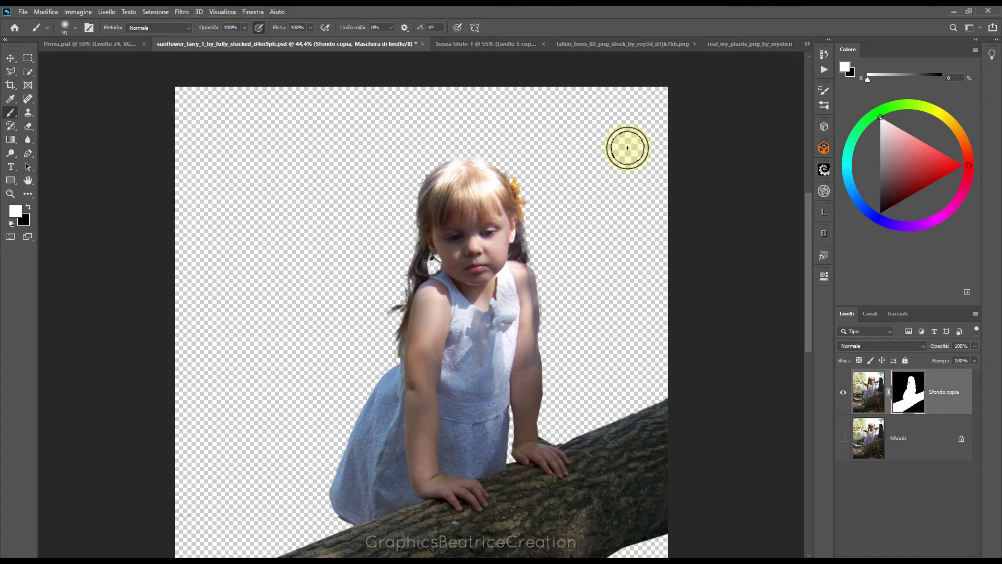
- With black as foreground, undo a stray shoulder stroke and blur the shoulder's mask edge
scroll(615, 238, up, 3)
scroll(614, 238, down, 1)
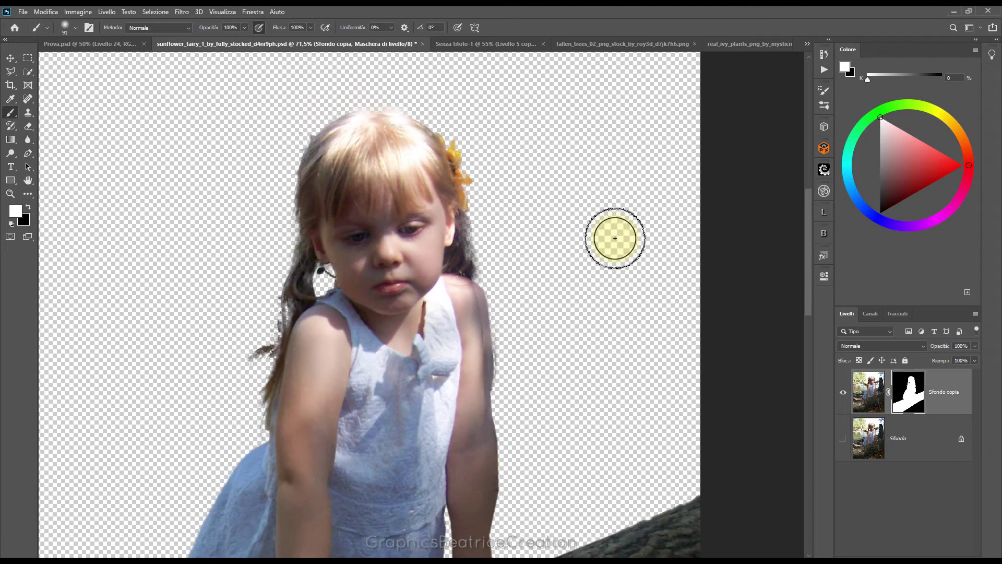
scroll(615, 238, down, 1)
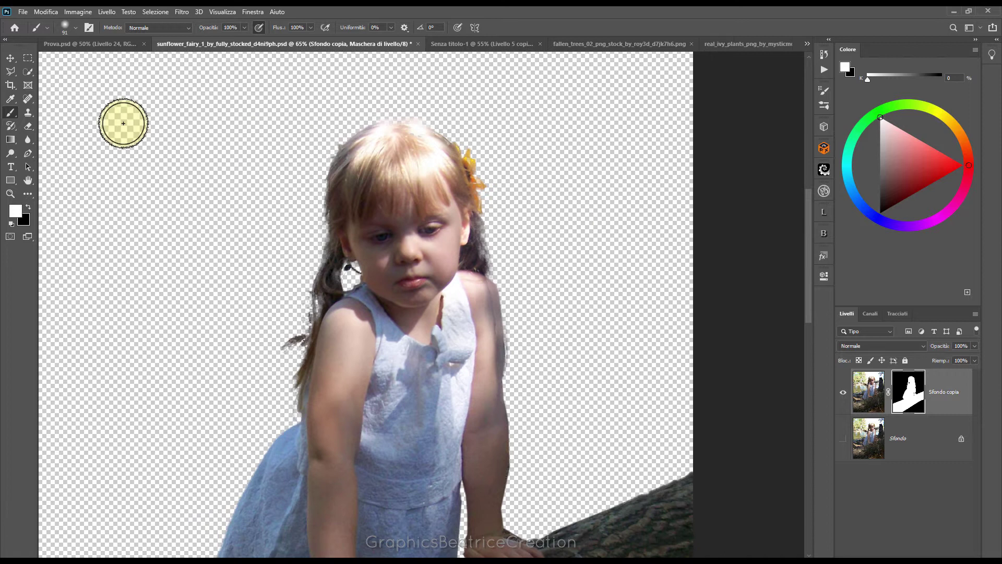
click(28, 207)
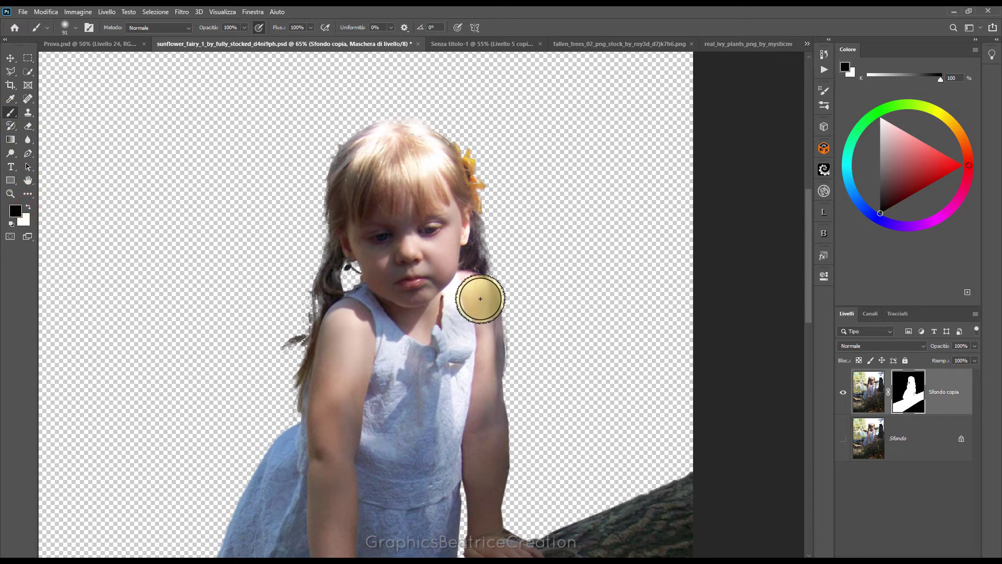
click(79, 26)
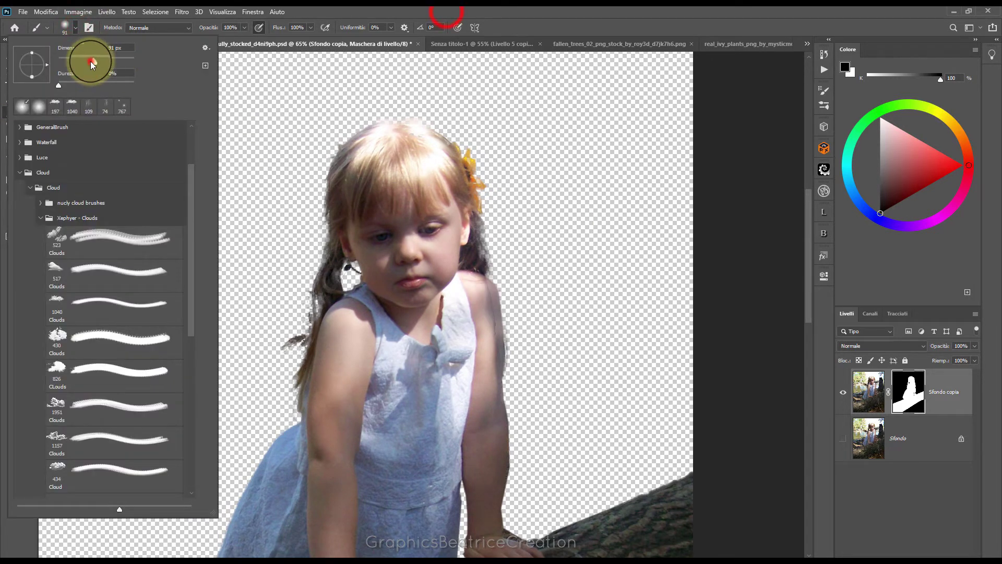
click(448, 15)
drag(487, 288, 489, 306)
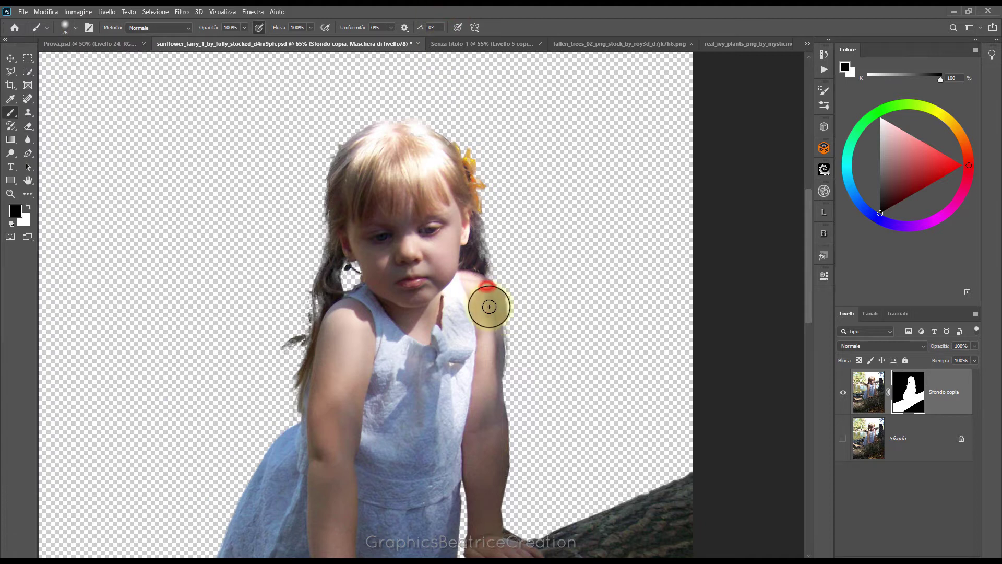
click(45, 11)
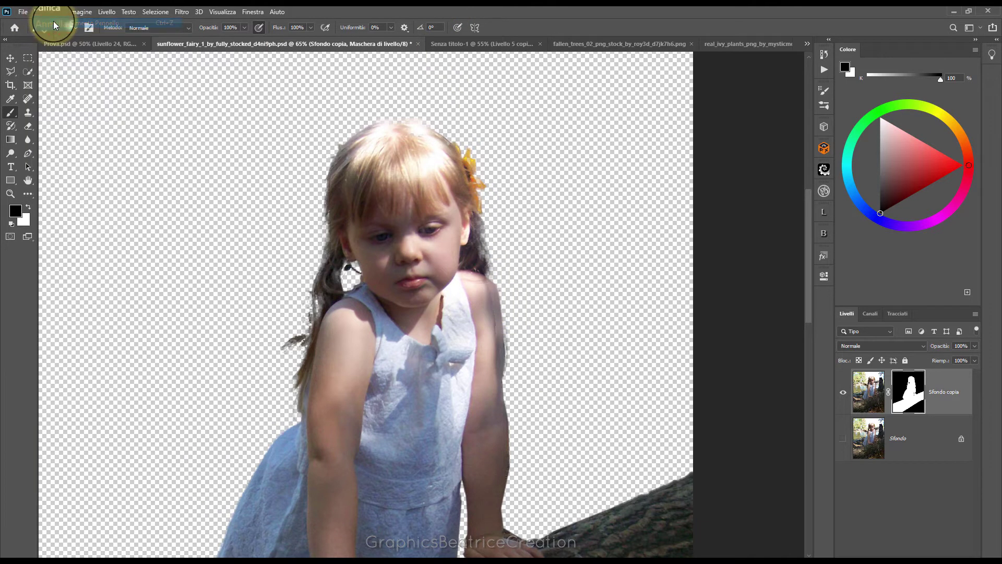
click(27, 140)
mouse_move(489, 286)
mouse_down()
mouse_move(489, 313)
mouse_move(498, 315)
mouse_up()
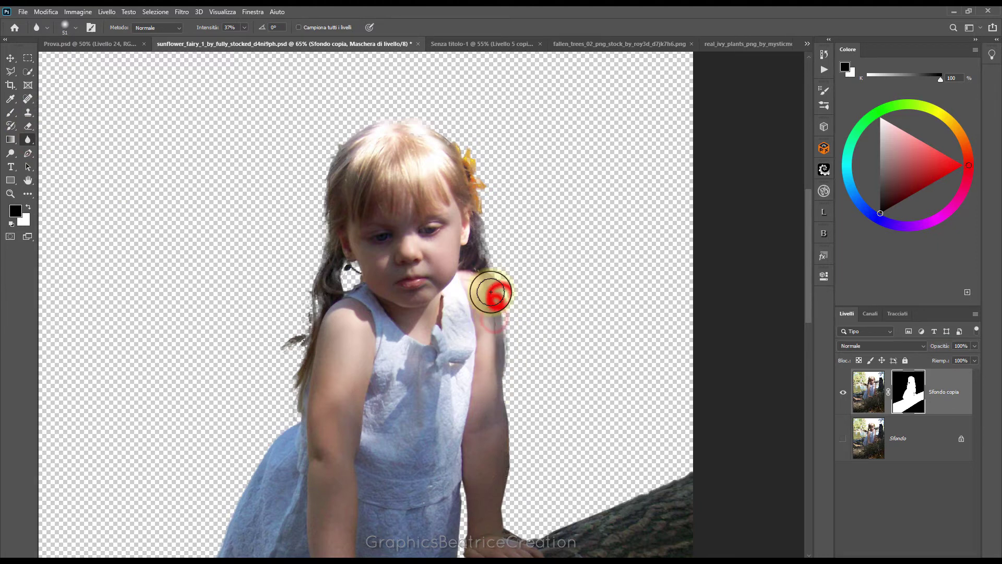
- Lasso the background beside the shoulder, paint it black on the mask, and deselect
click(9, 86)
click(500, 383)
click(500, 360)
click(493, 298)
click(533, 265)
click(543, 327)
click(532, 360)
click(500, 383)
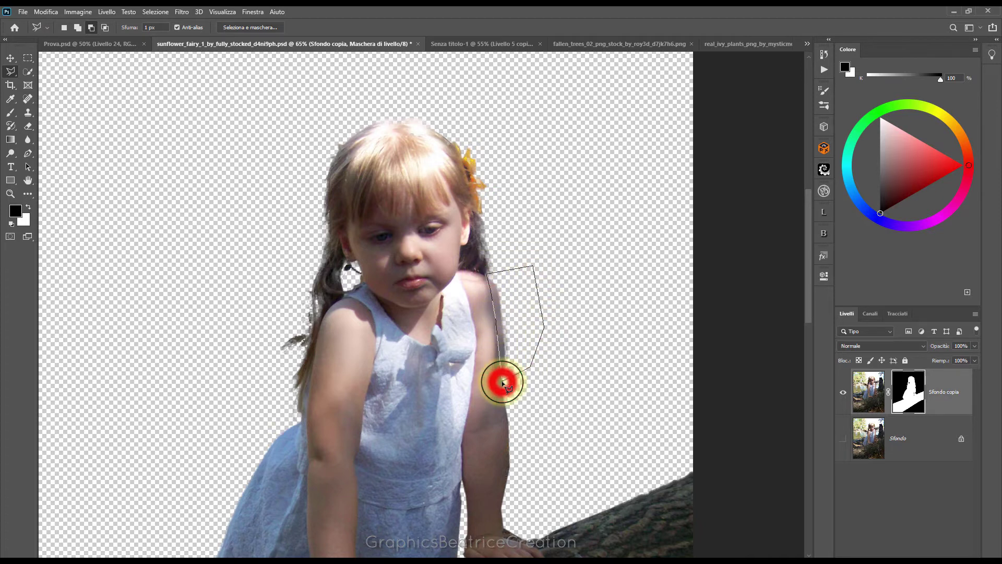
click(11, 112)
click(488, 251)
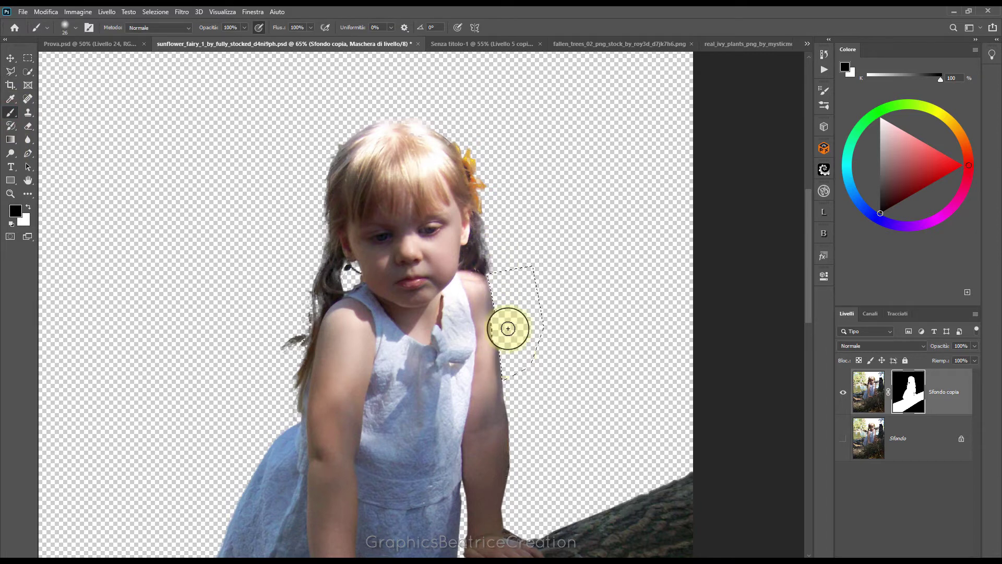
click(155, 12)
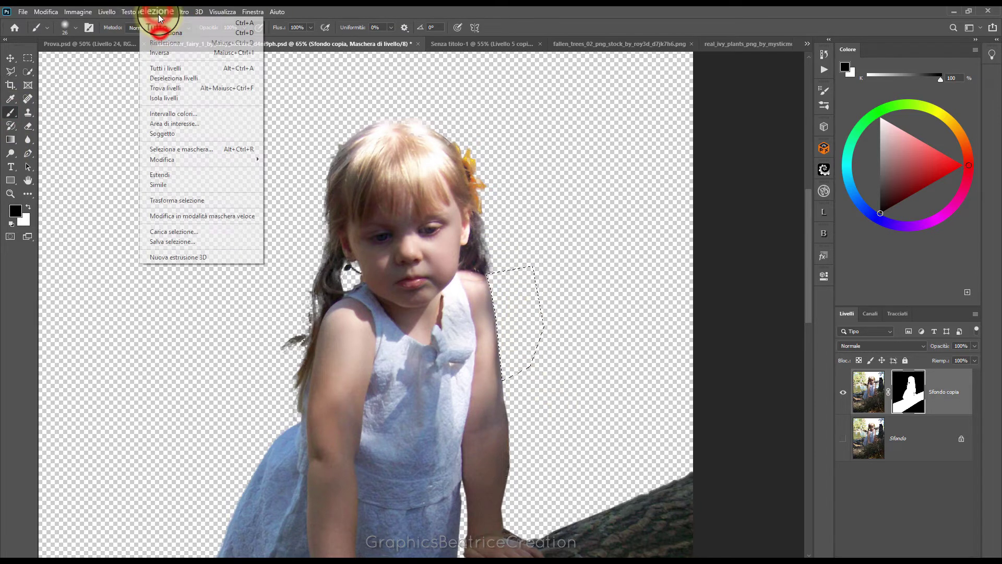
click(160, 35)
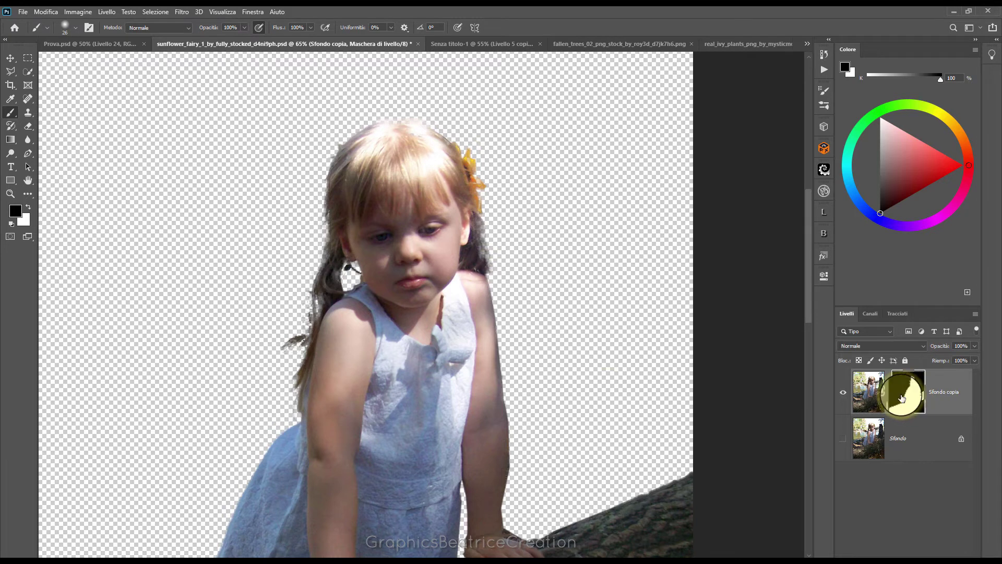
scroll(582, 335, down, 2)
- Lasso the gap by the hand and paint it black on the mask
drag(807, 290, 807, 371)
click(9, 72)
click(11, 73)
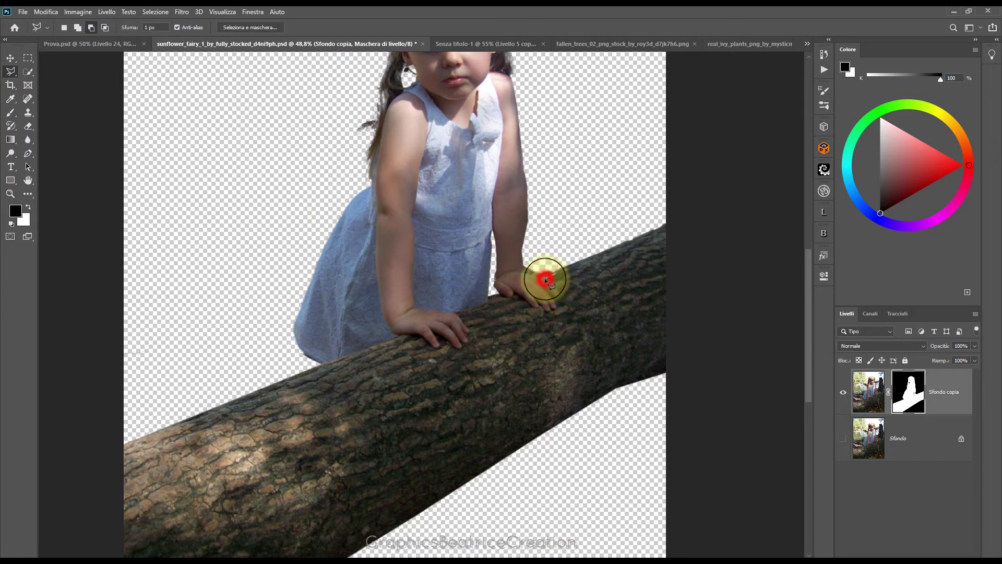
click(525, 272)
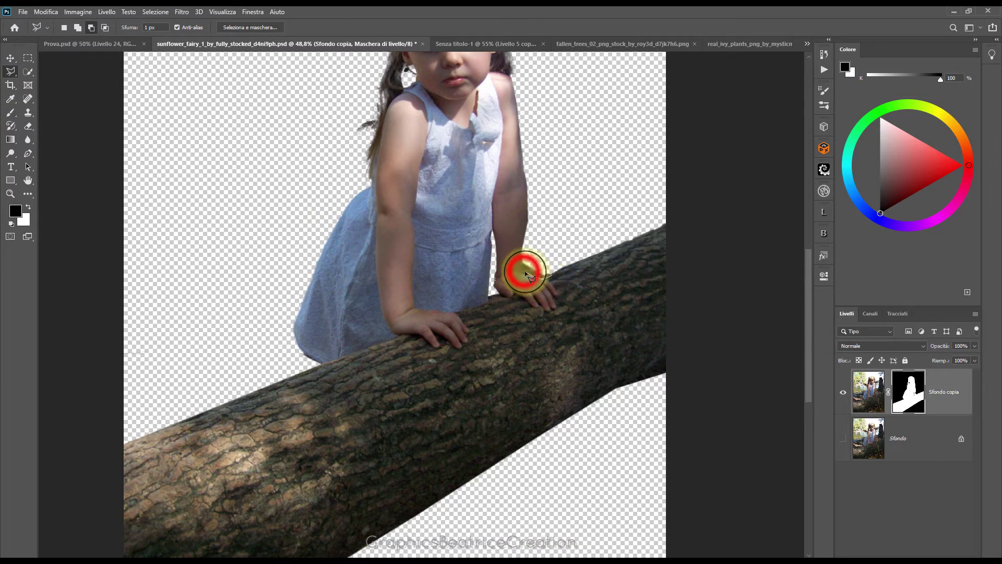
click(548, 245)
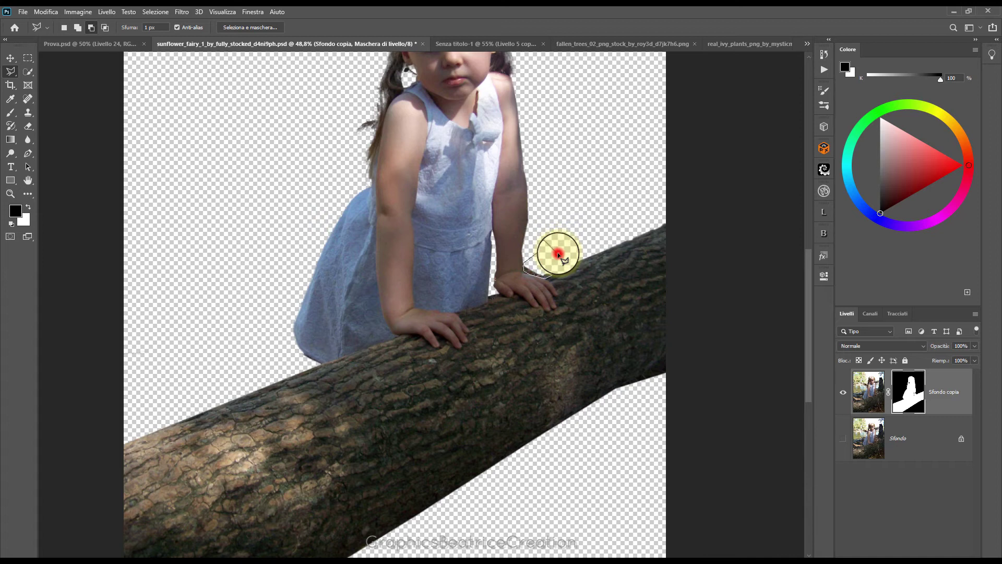
double_click(556, 282)
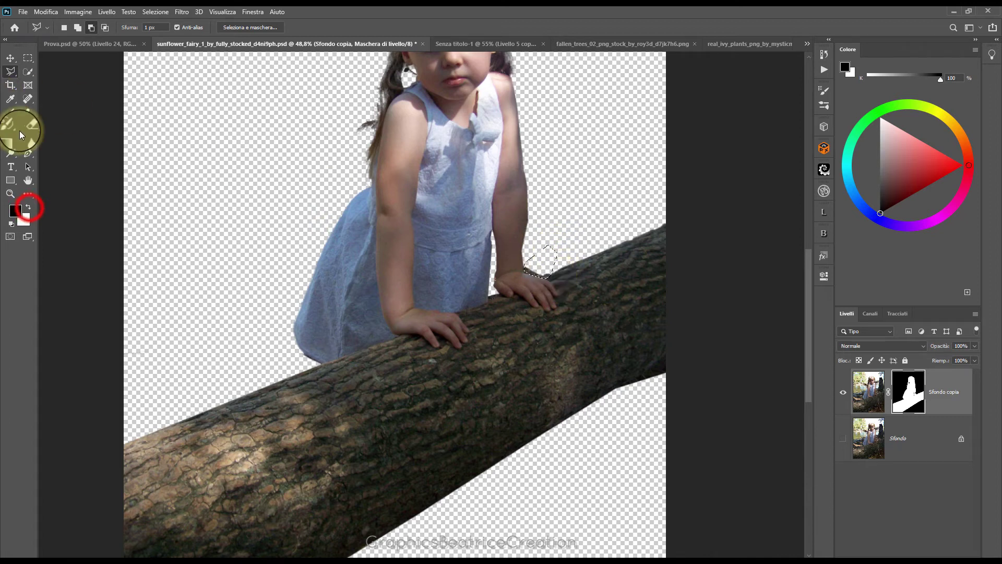
click(29, 208)
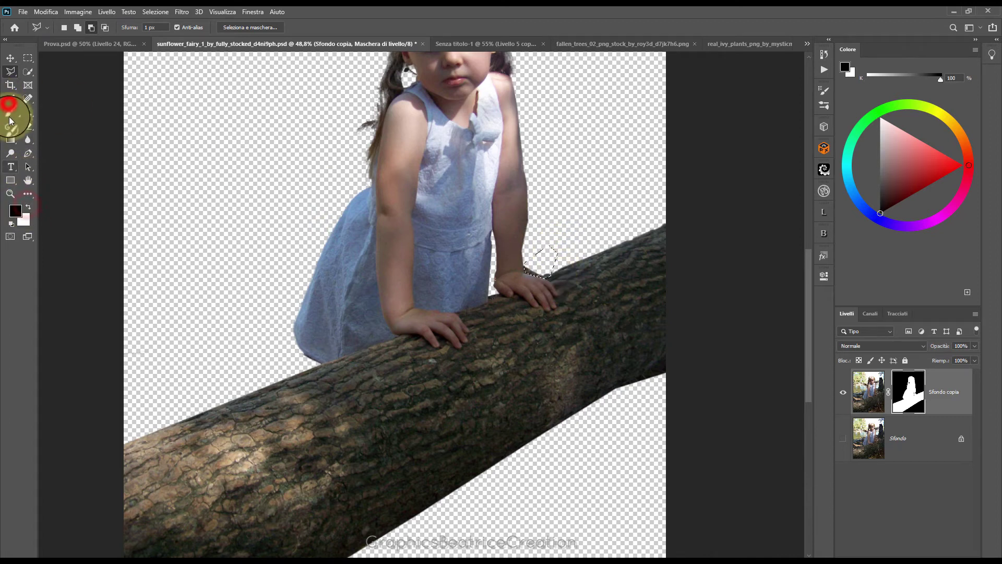
key(b)
click(510, 257)
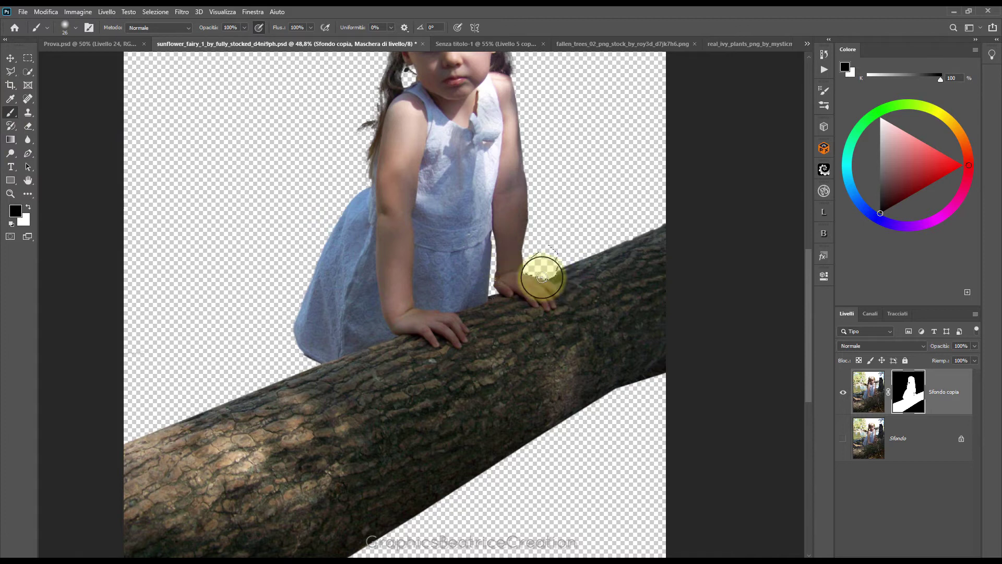
- Deselect and shrink the brush to 14 px
scroll(582, 261, up, 3)
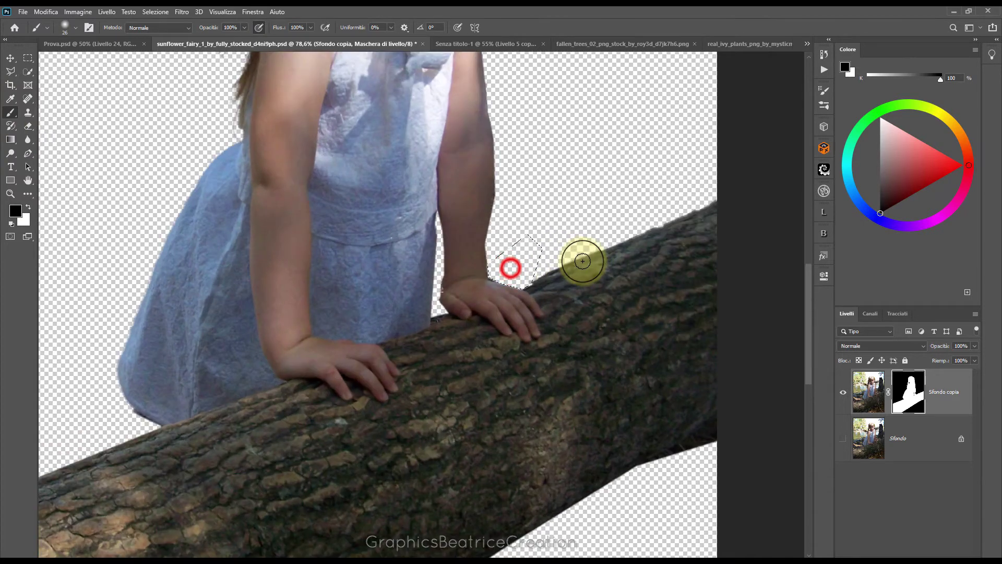
scroll(540, 143, down, 1)
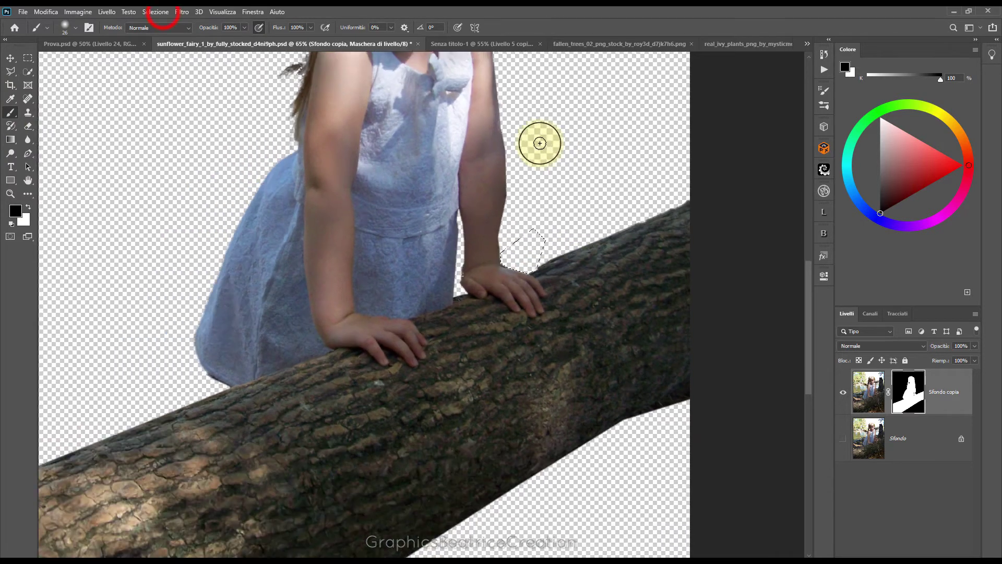
scroll(540, 143, down, 1)
click(155, 12)
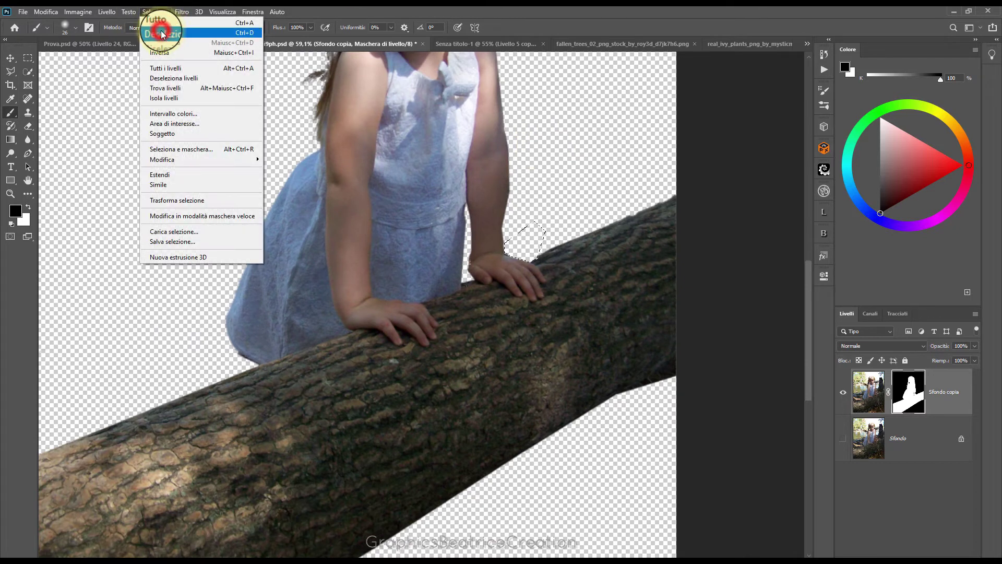
click(161, 35)
click(75, 28)
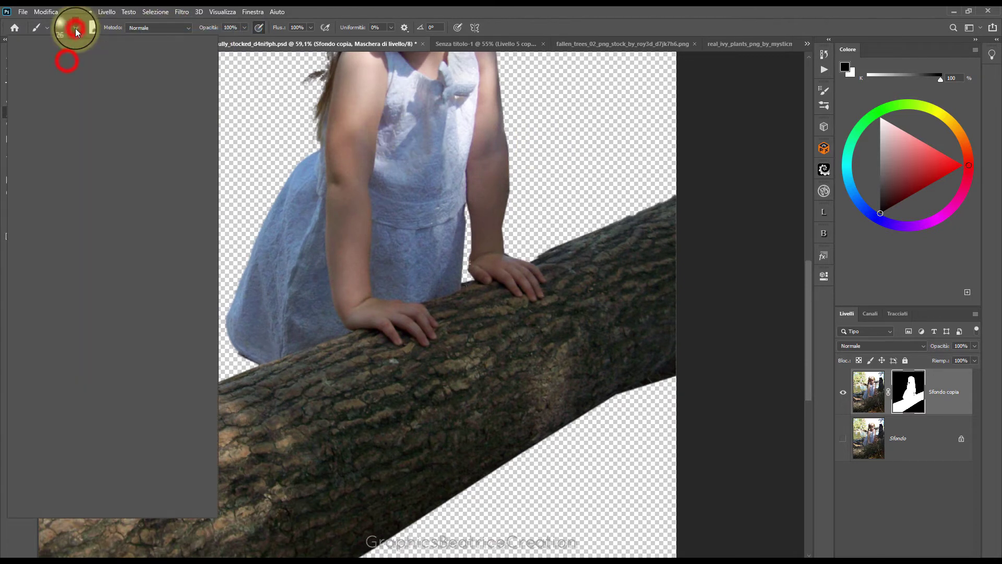
drag(70, 61, 64, 61)
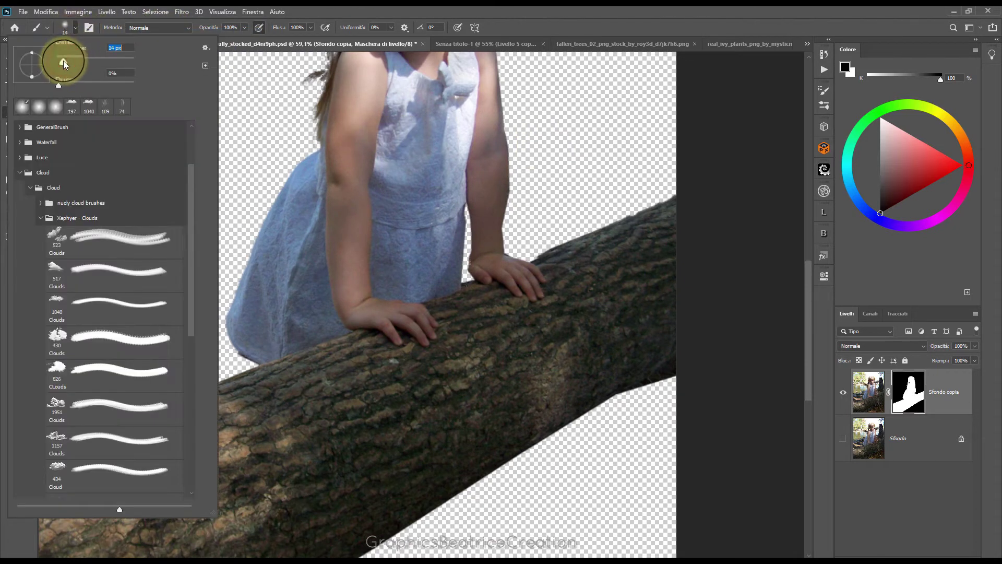
click(468, 253)
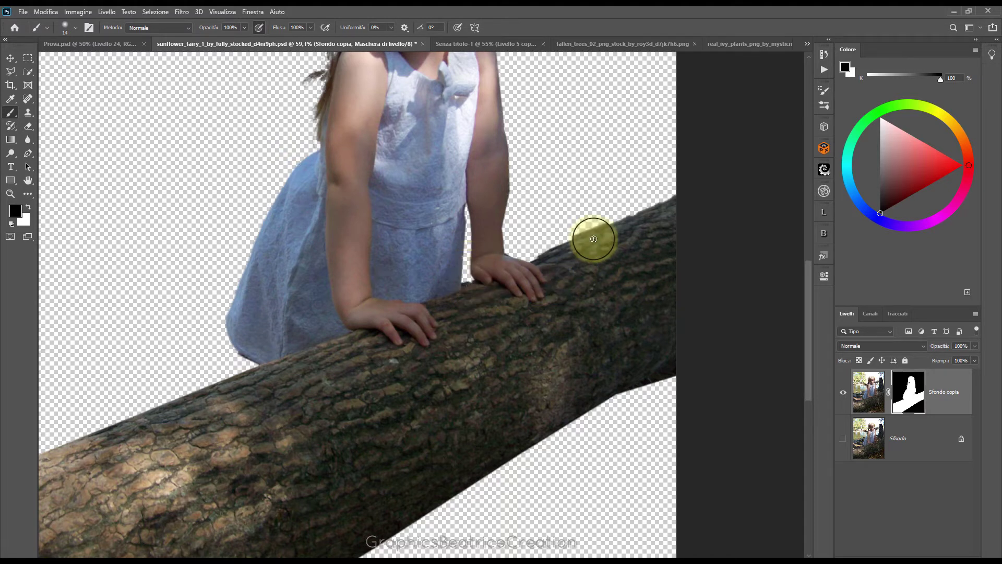
- Apply the layer mask permanently to the Sfondo copia layer
scroll(594, 239, up, 2)
scroll(594, 239, down, 3)
scroll(593, 238, down, 2)
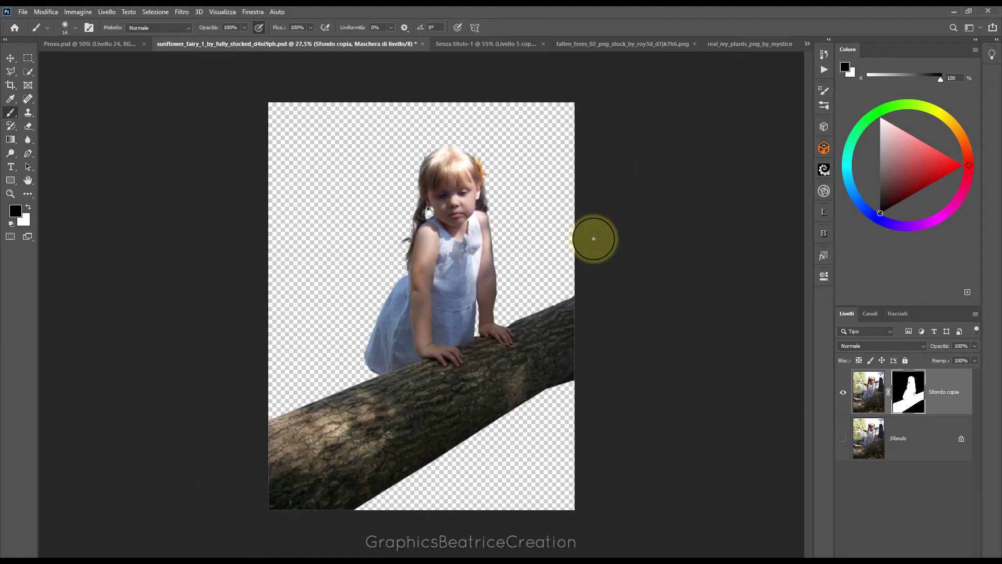
scroll(593, 238, up, 1)
scroll(594, 239, up, 1)
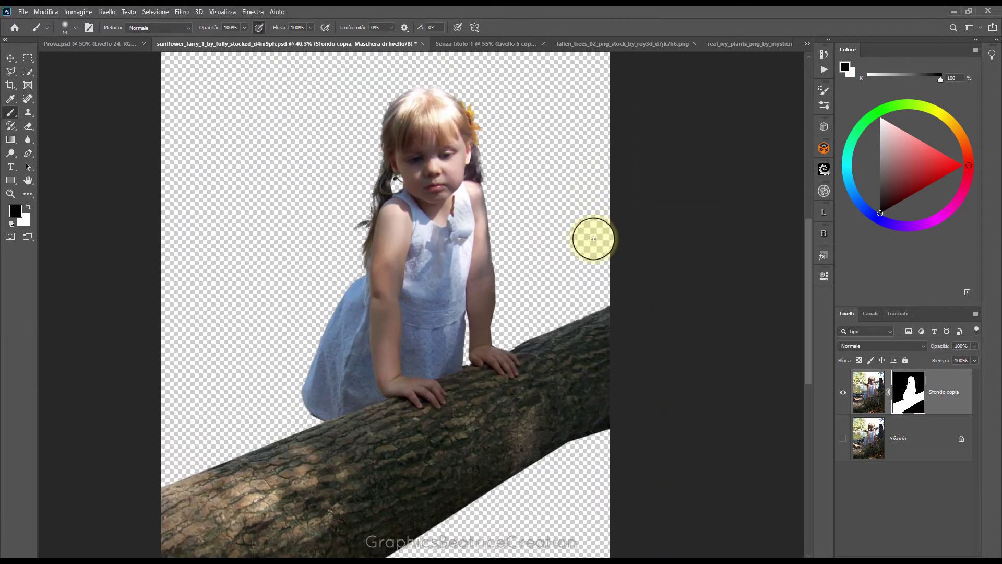
right_click(909, 390)
click(908, 419)
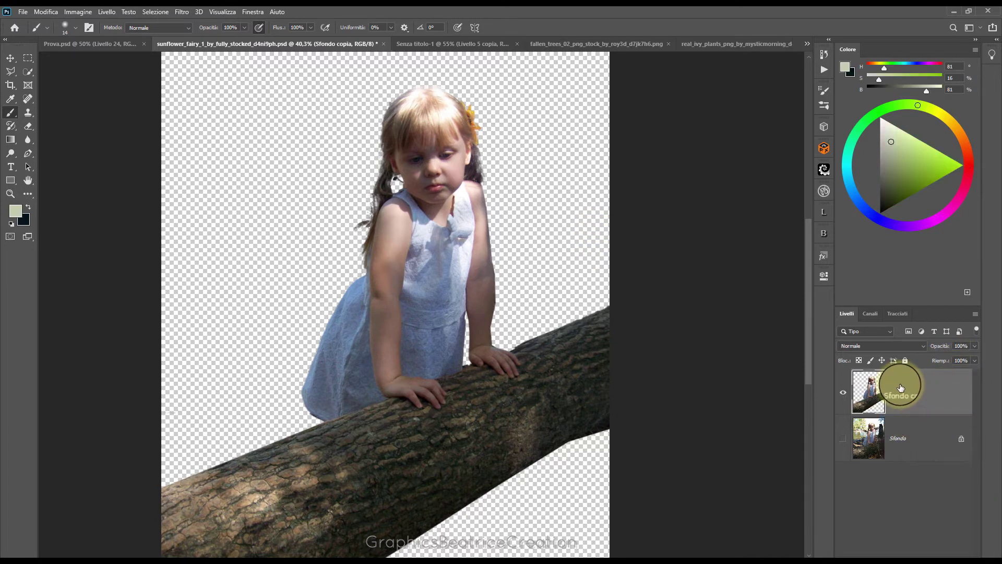
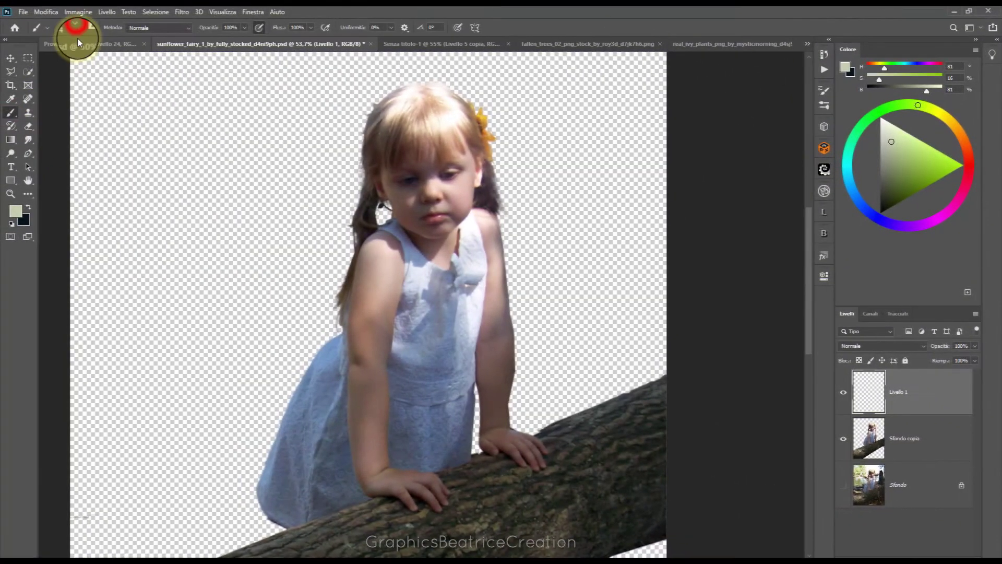
- Browse the brush presets and pick the Sampled Brush 1 16 hair brush
click(76, 27)
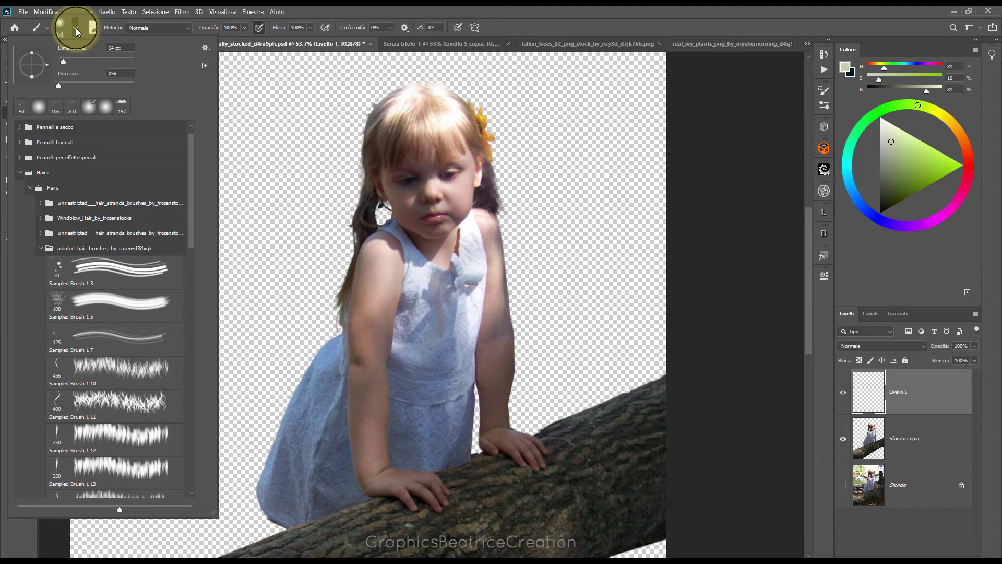
drag(192, 226, 198, 312)
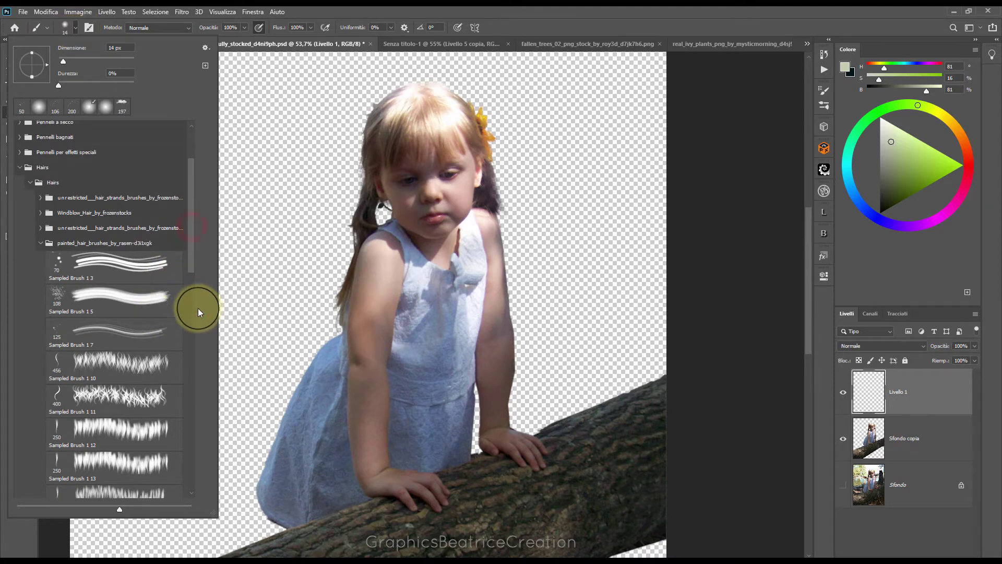
scroll(198, 312, down, 8)
scroll(198, 312, down, 1)
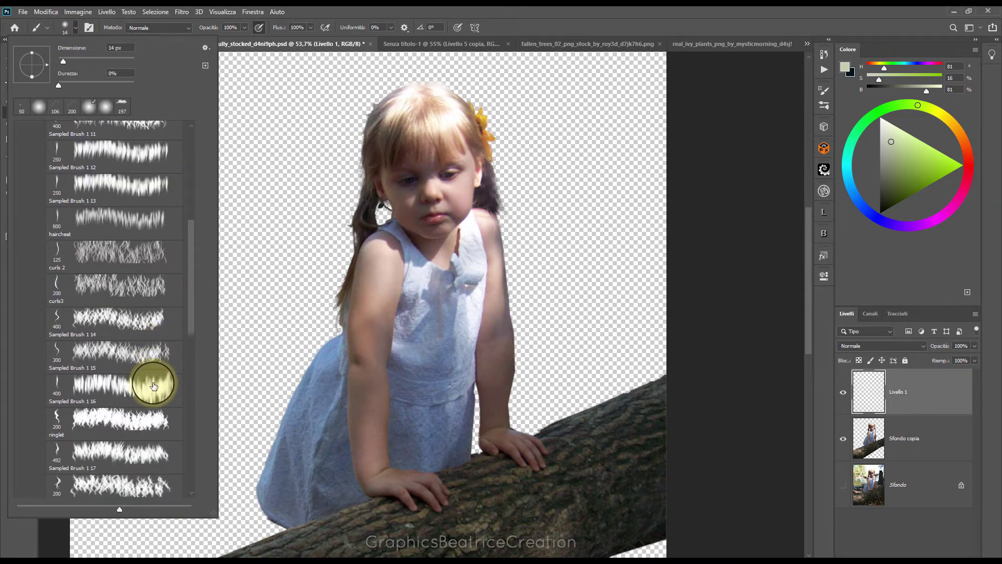
click(55, 382)
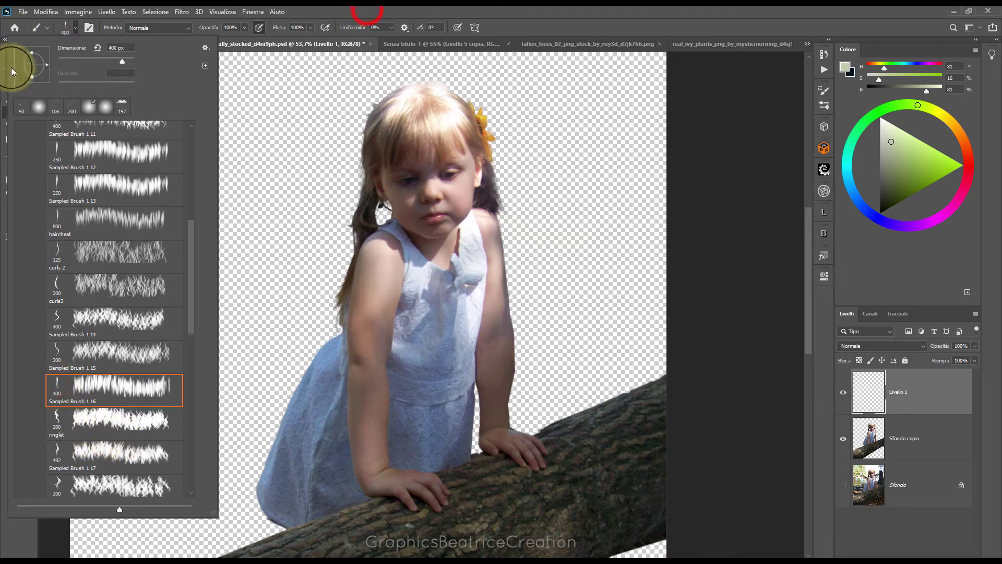
- Sample a dark brown (382d30) from the photo as the foreground colour
click(358, 26)
click(15, 213)
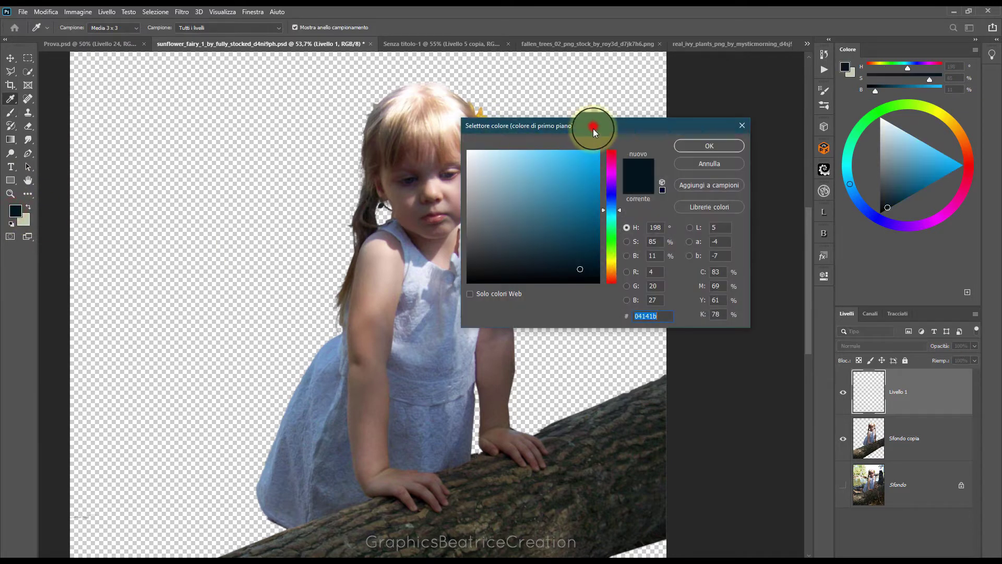
drag(593, 126, 728, 123)
click(488, 190)
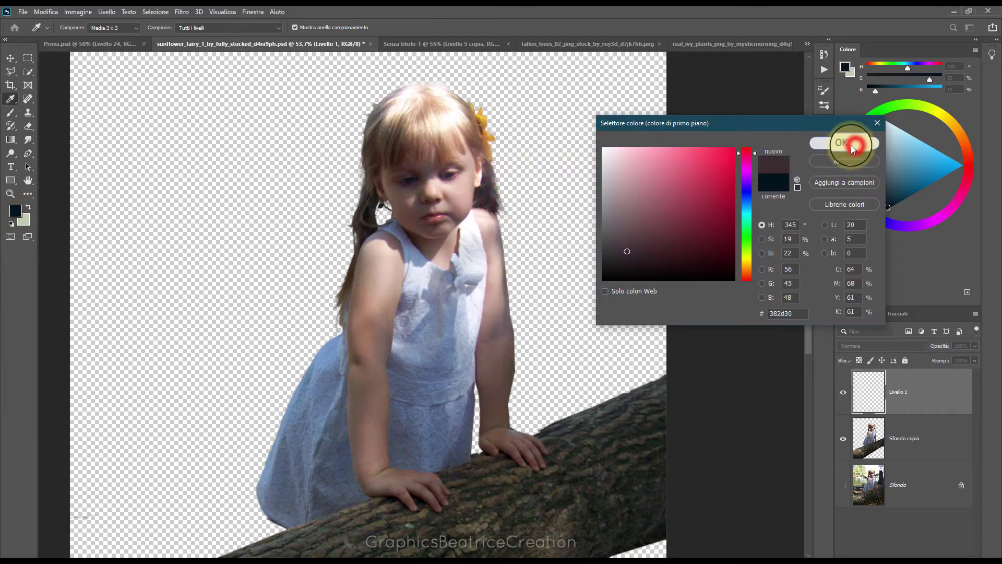
click(851, 143)
- Paint a test hair stroke by the shoulder, then undo it via Modifica
click(76, 30)
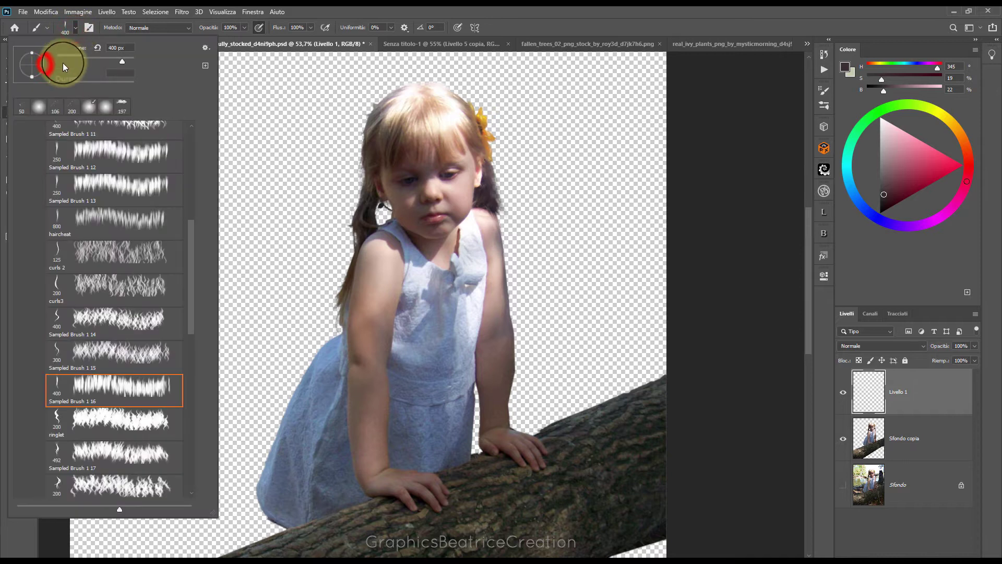
click(502, 199)
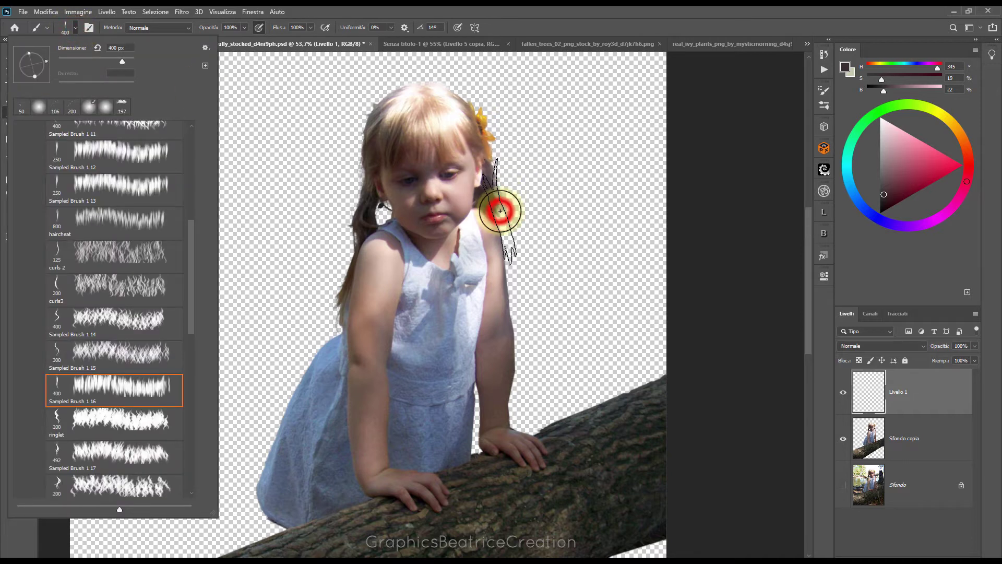
click(500, 211)
click(46, 11)
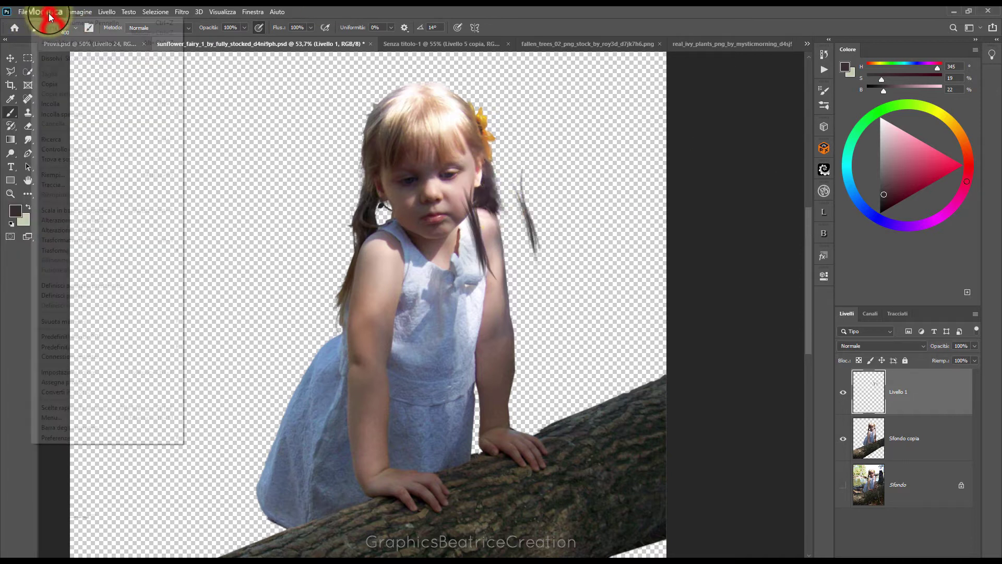
click(75, 20)
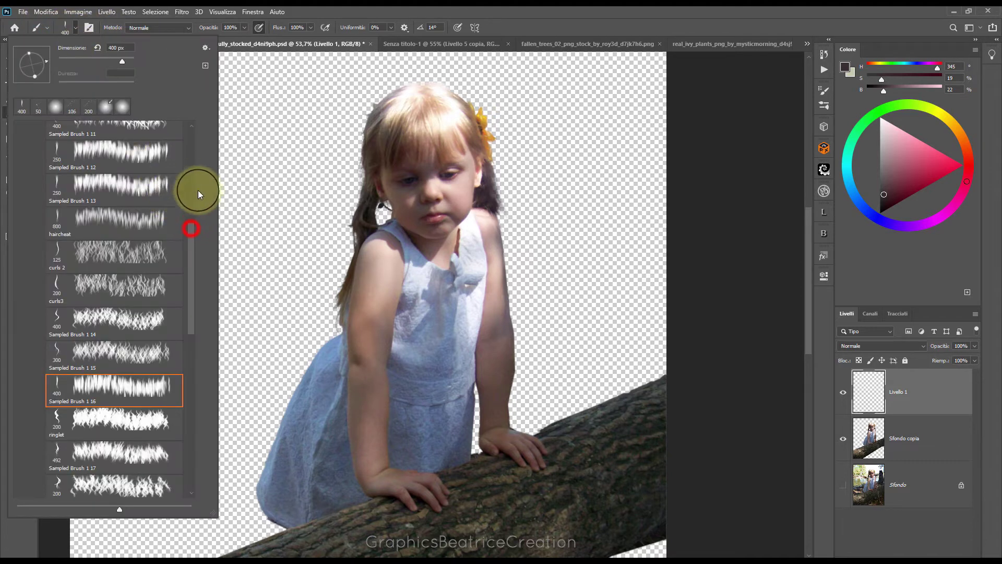
- Choose the Hair Strands #7 brush from the hair strands folder
drag(191, 213, 199, 139)
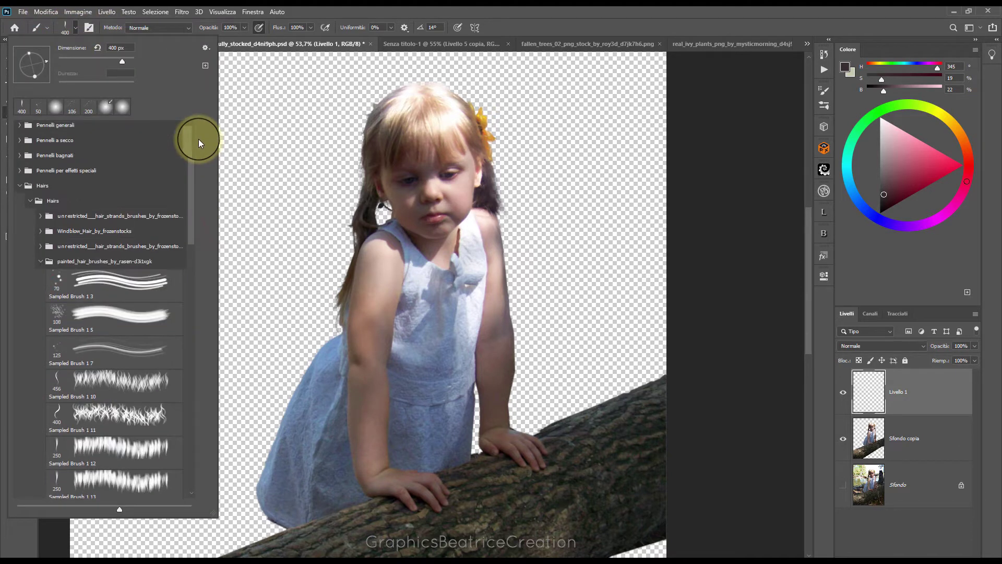
click(41, 260)
click(40, 249)
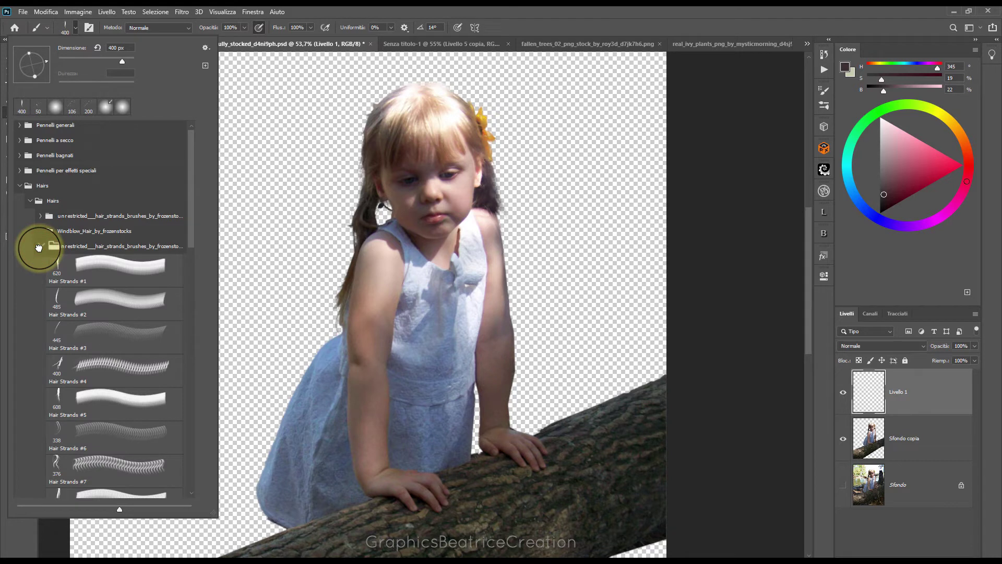
click(56, 462)
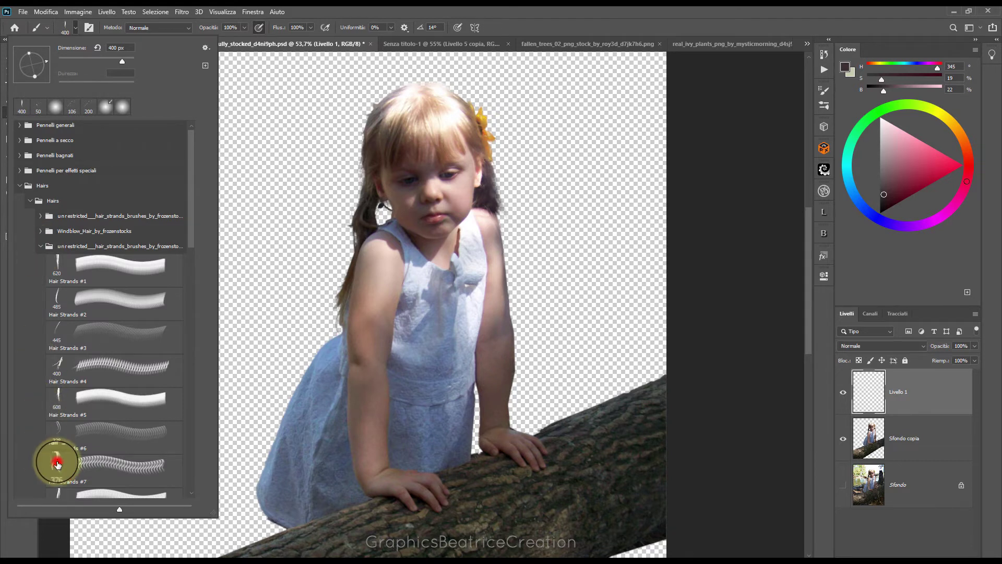
- Angle the brush to 27°, move Livello 1 below Sfondo copia, and paint a strand
drag(46, 65, 57, 55)
click(499, 206)
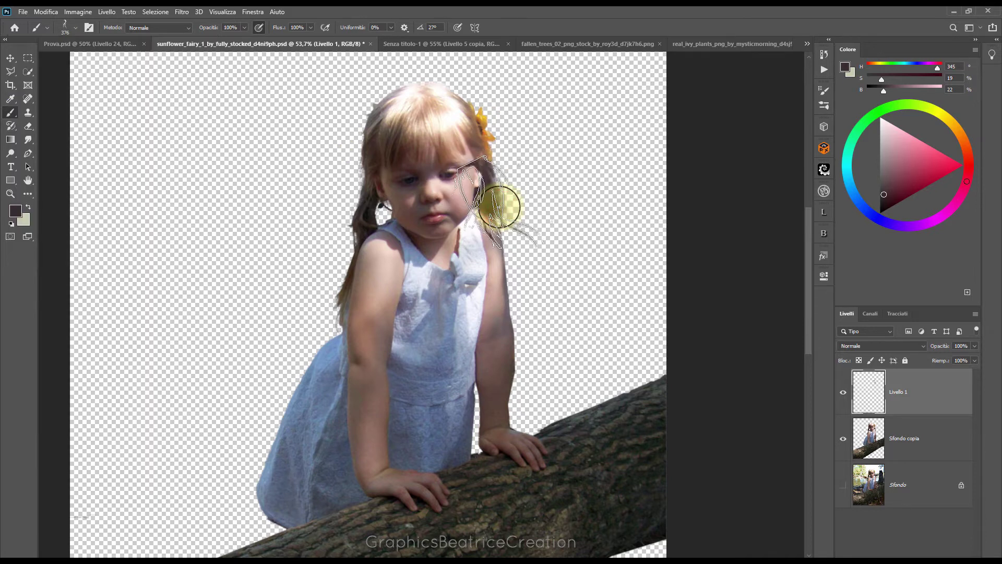
drag(866, 399, 890, 449)
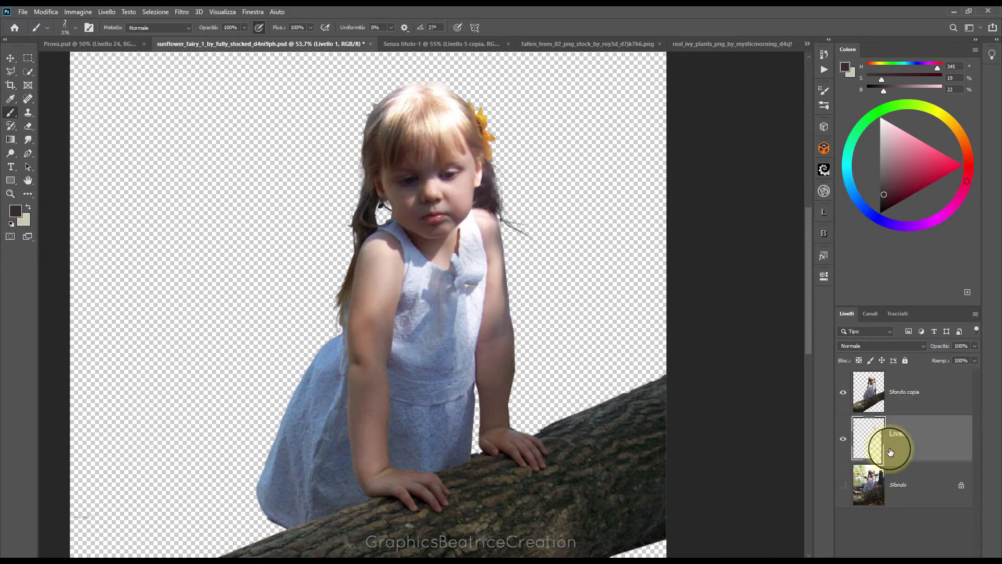
click(502, 214)
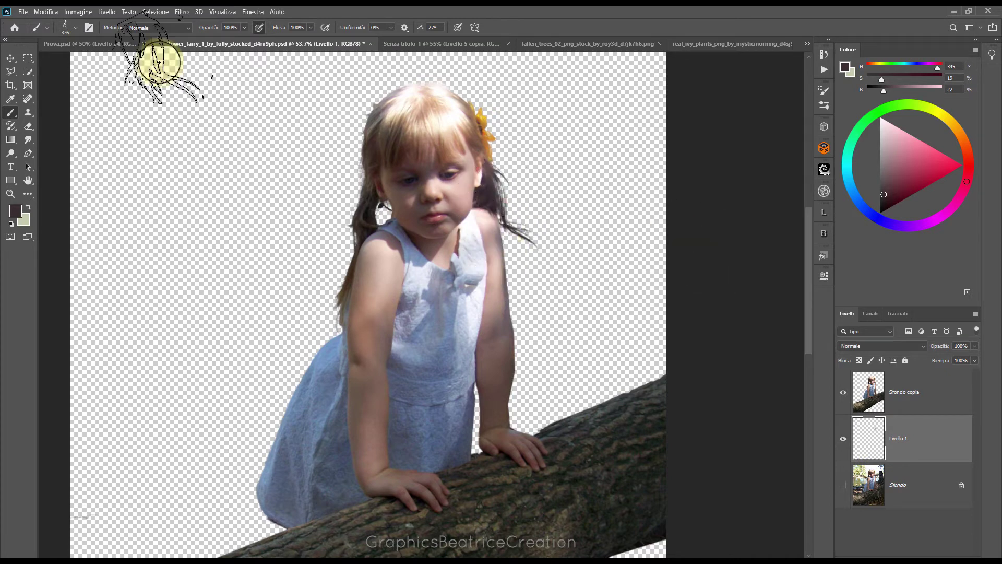
- Switch to Hair Strands #15 and paint more hair strands over the shoulder
click(75, 28)
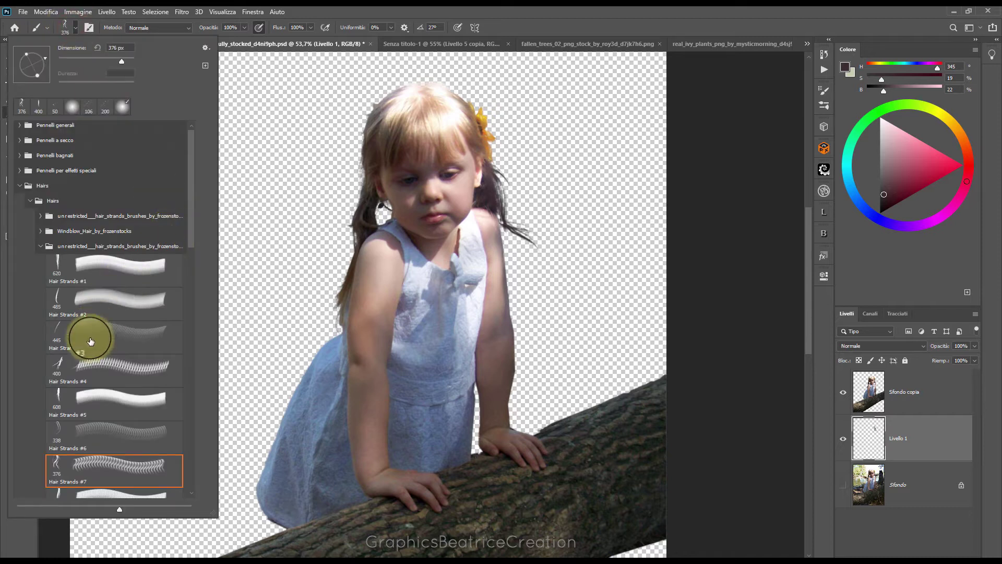
drag(193, 233, 196, 274)
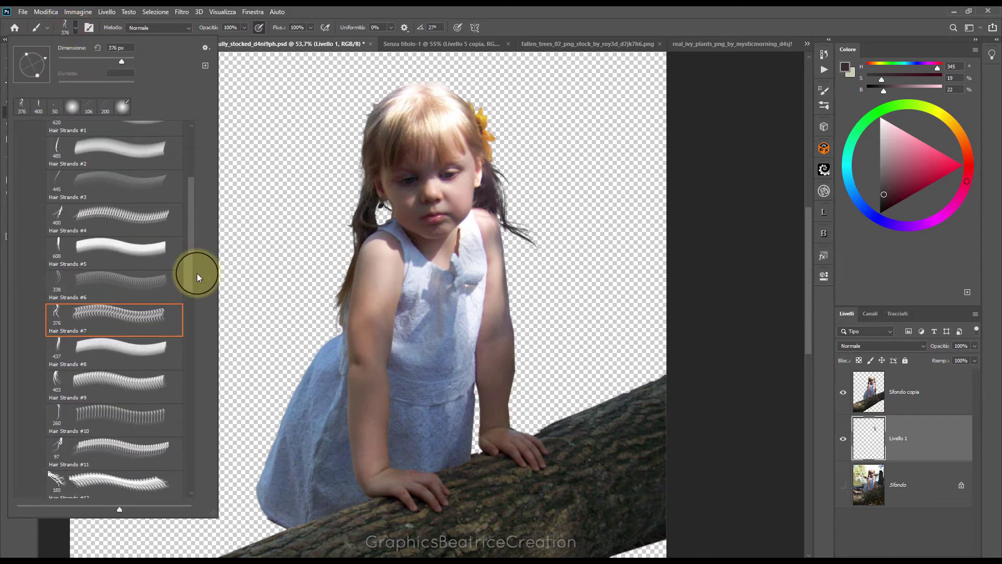
click(65, 347)
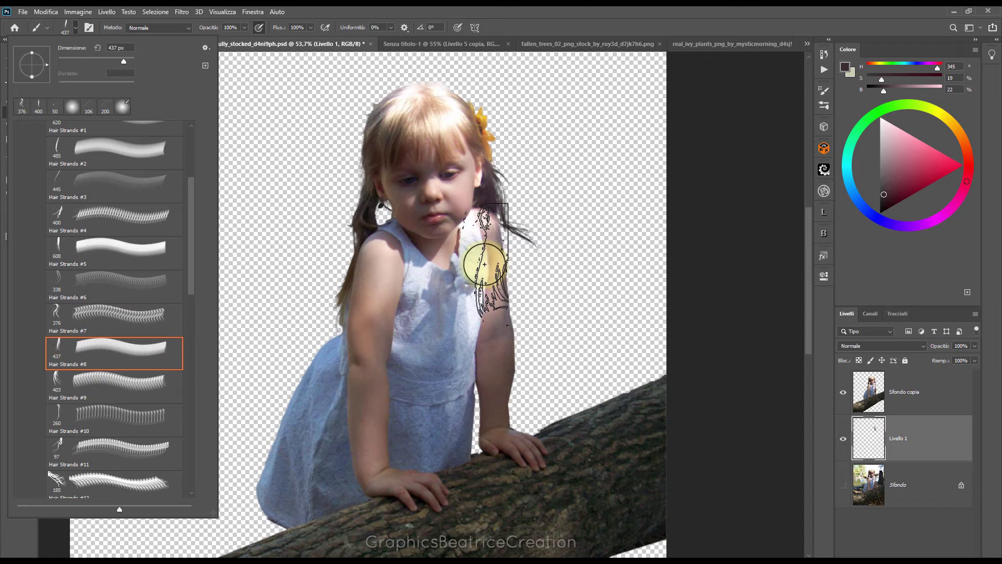
click(192, 280)
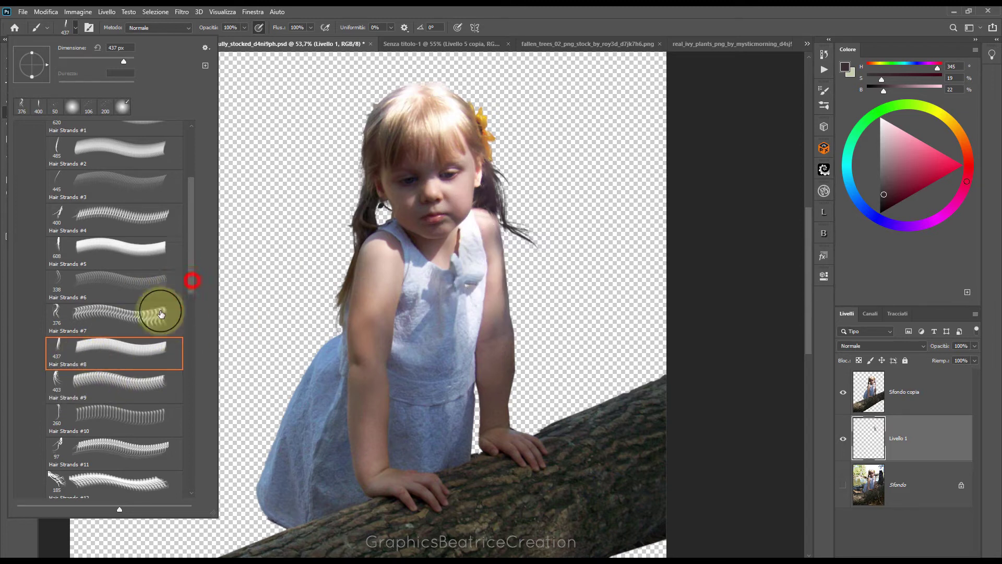
drag(193, 299, 191, 343)
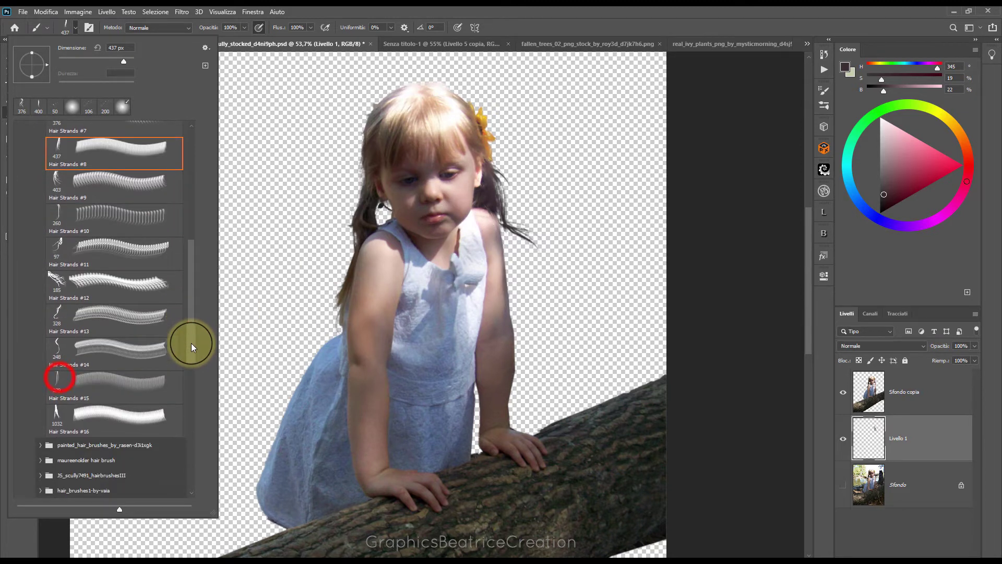
click(74, 370)
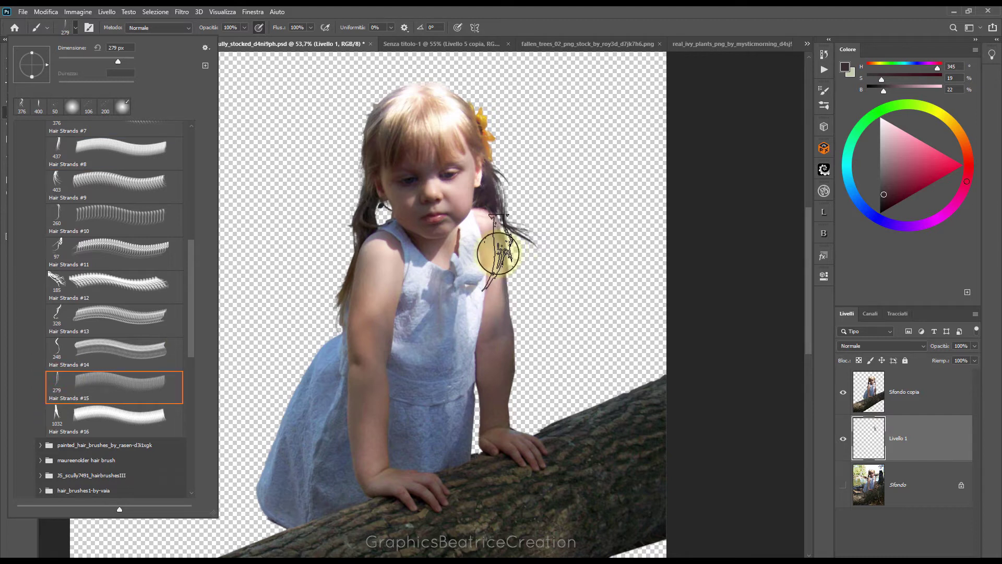
click(497, 244)
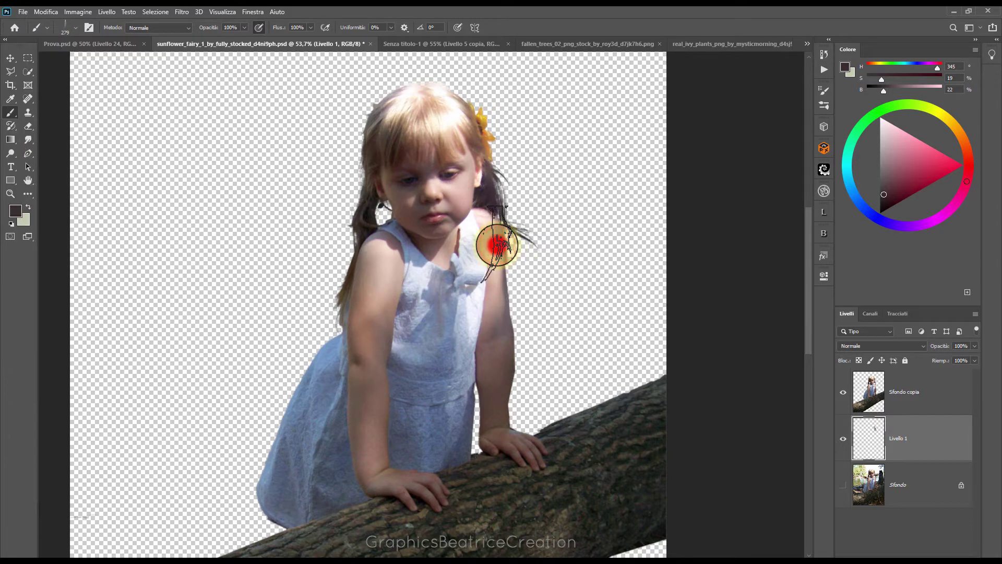
click(501, 266)
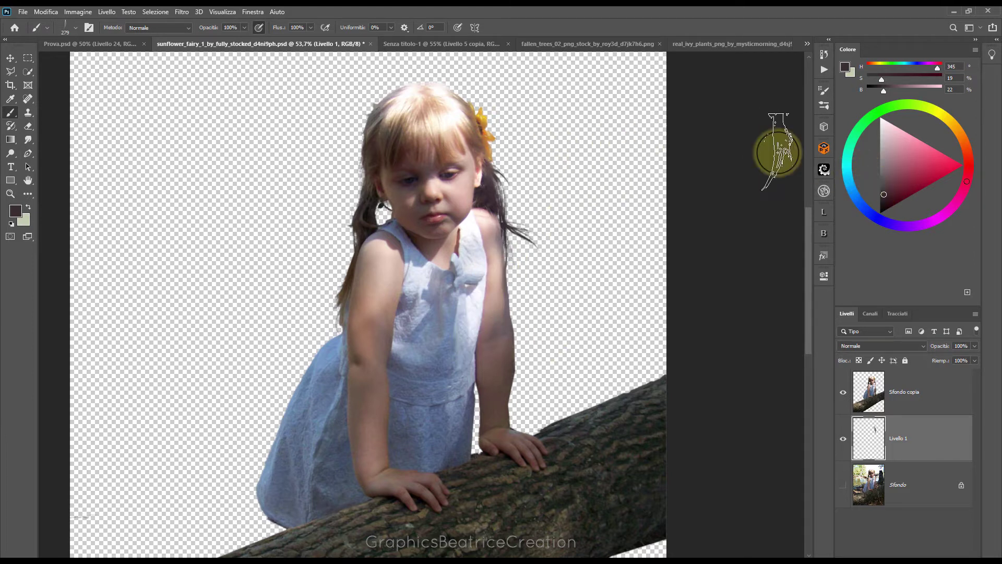
click(73, 29)
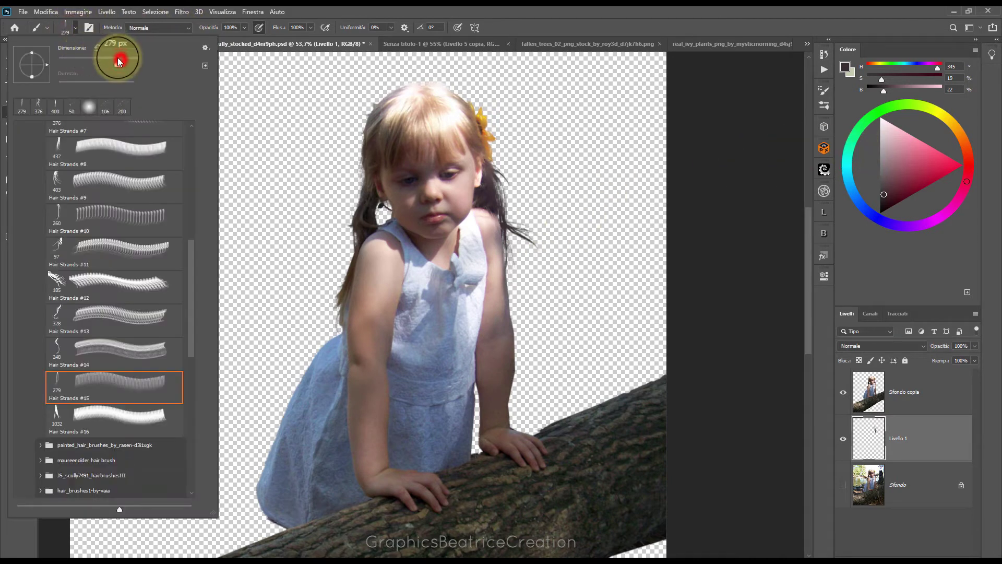
- Add a new empty layer and try Hair Strands brushes #8, #1 and #4
click(955, 551)
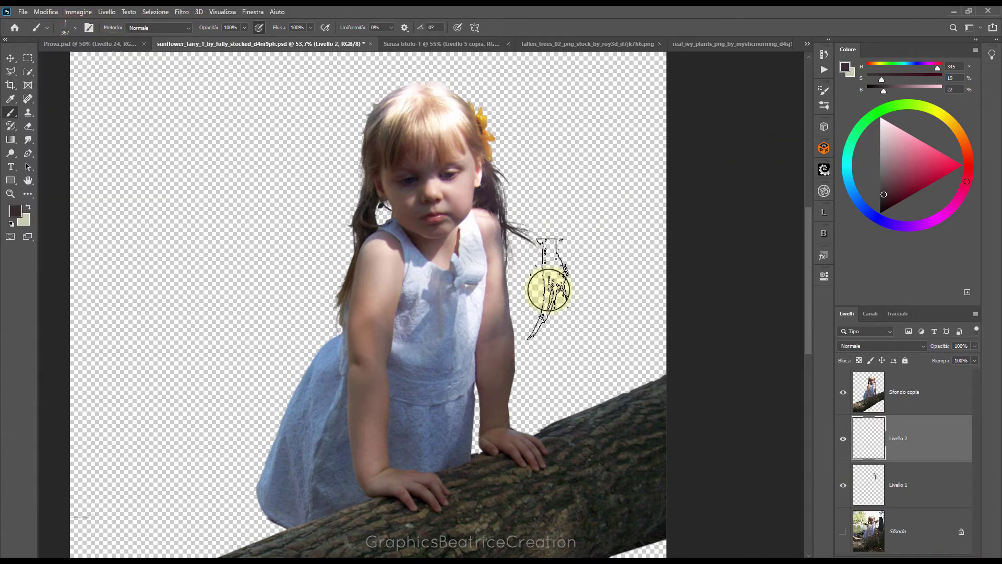
click(74, 28)
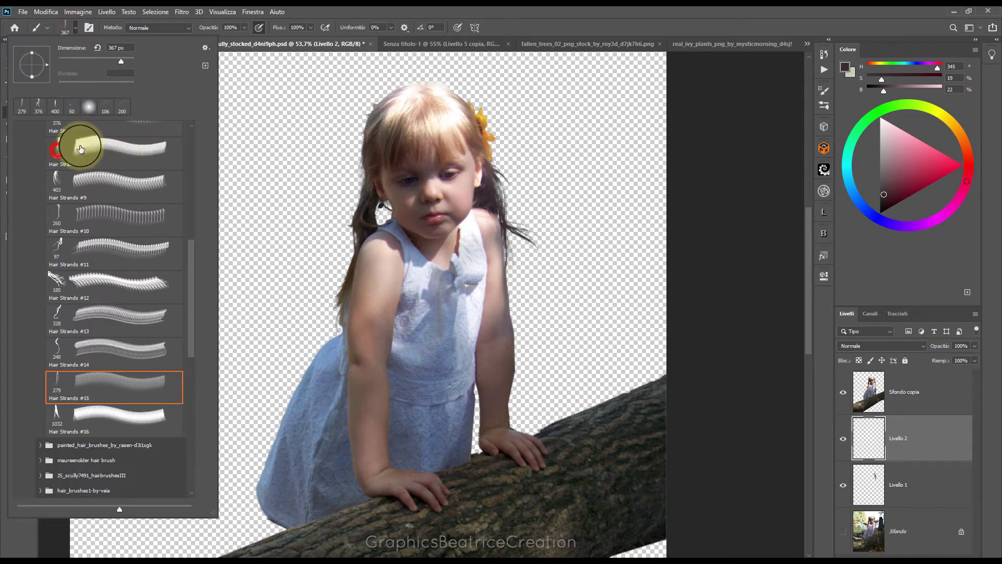
click(61, 156)
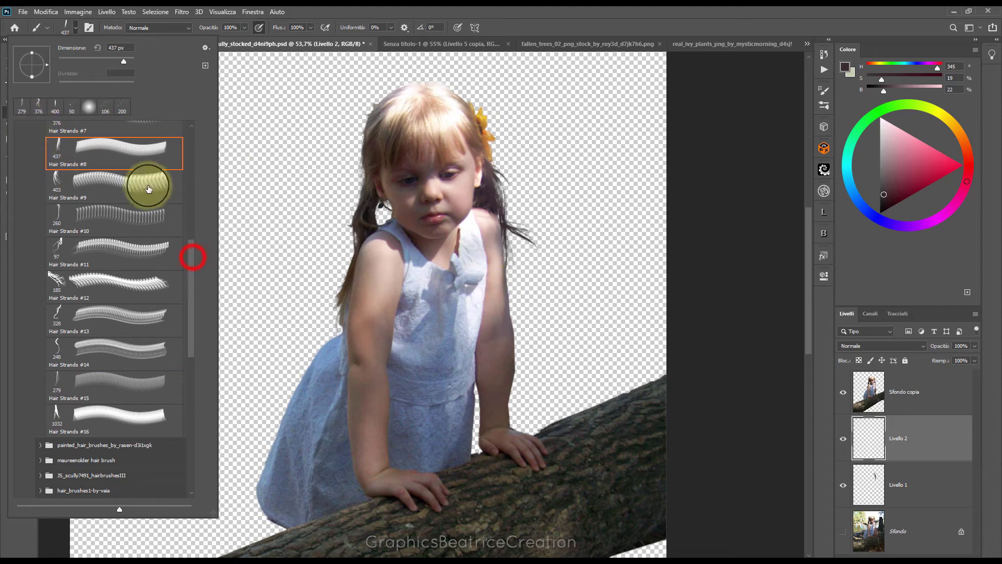
drag(193, 256, 199, 163)
click(58, 208)
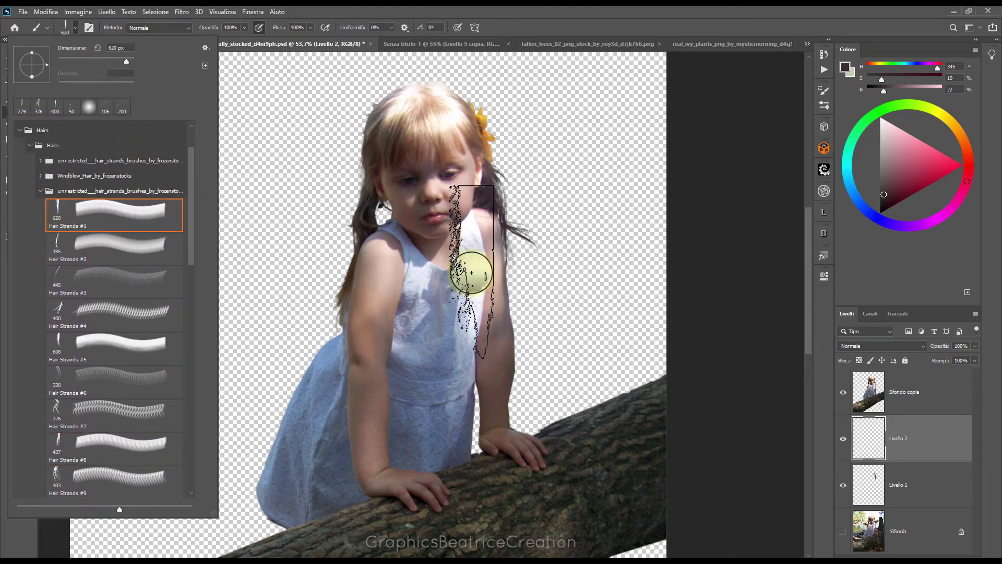
click(56, 244)
click(57, 311)
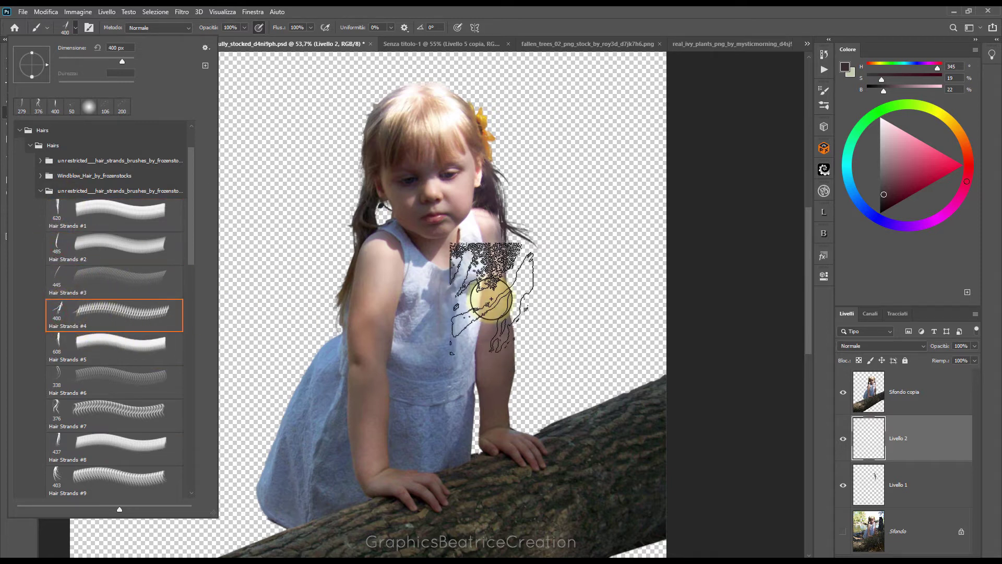
click(26, 192)
click(41, 191)
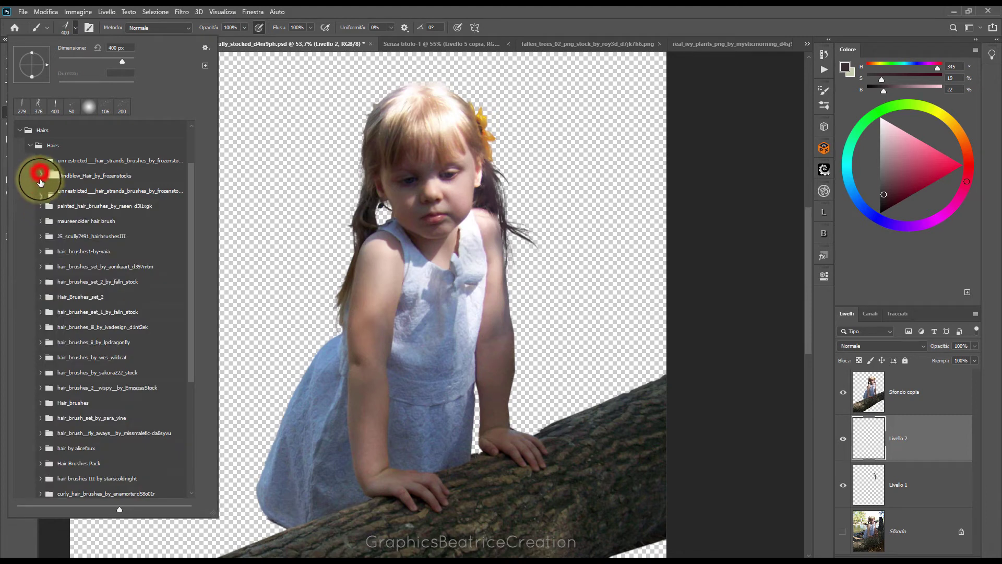
- Pick Windblow_Hair_by_frozenstocks brush 15 at about 394 px and add Livello 3
click(40, 176)
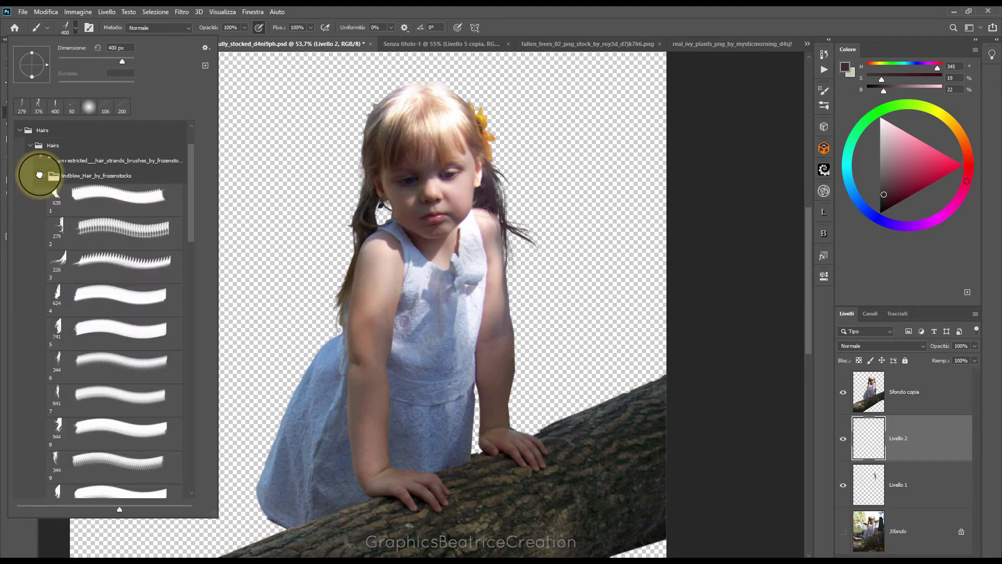
drag(193, 220, 190, 288)
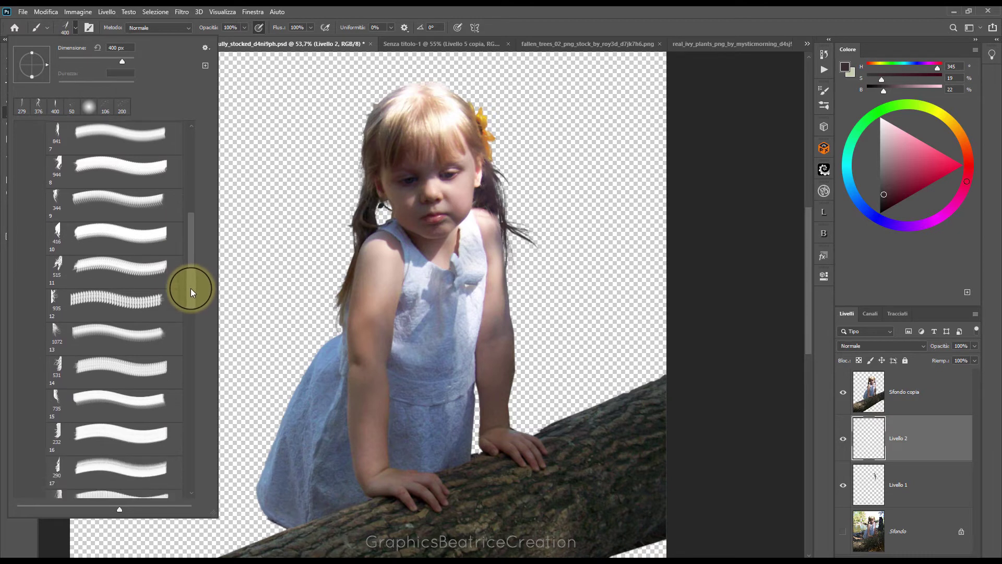
click(55, 399)
click(126, 61)
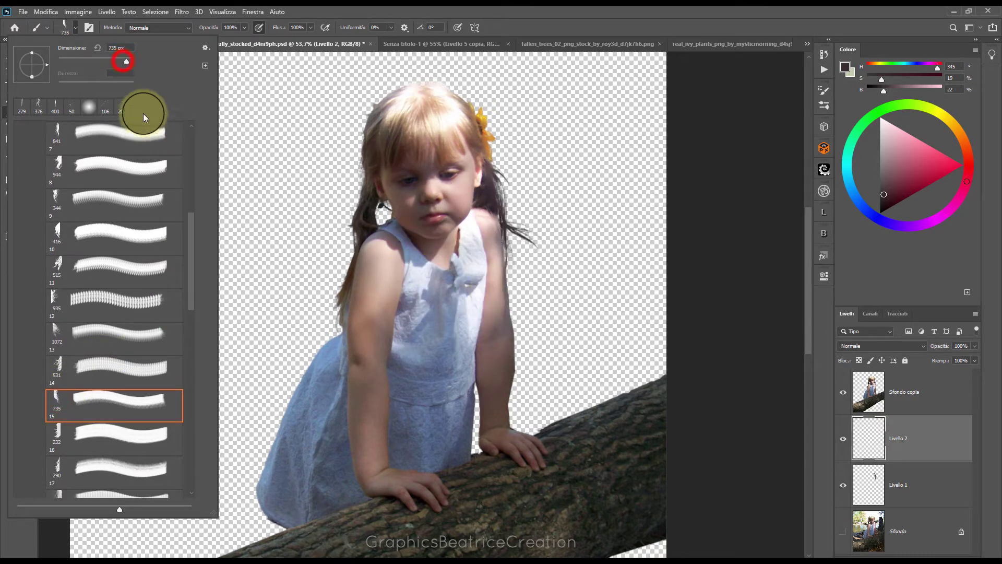
click(502, 268)
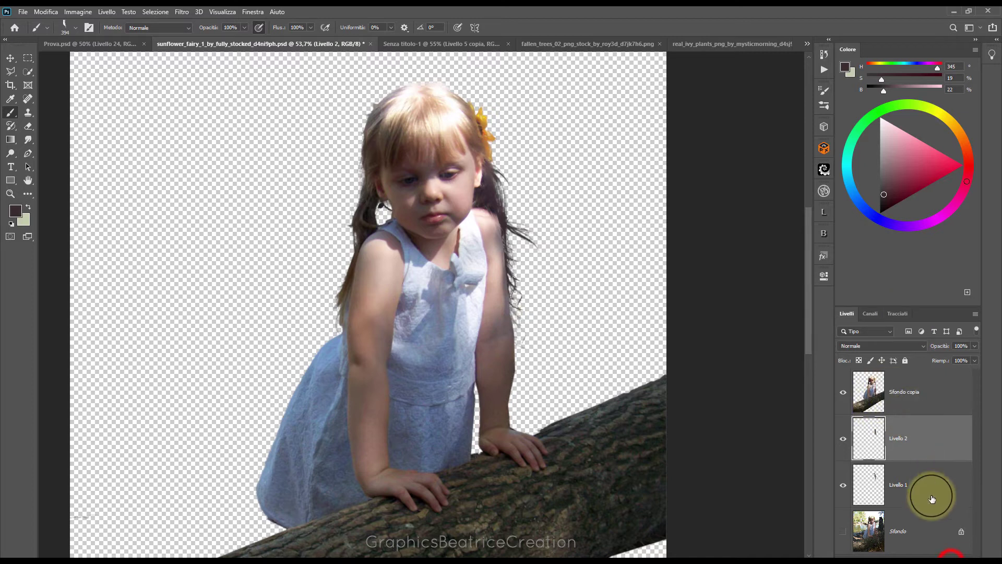
click(955, 555)
- Sample the girl's hair colour as the foreground colour
click(16, 210)
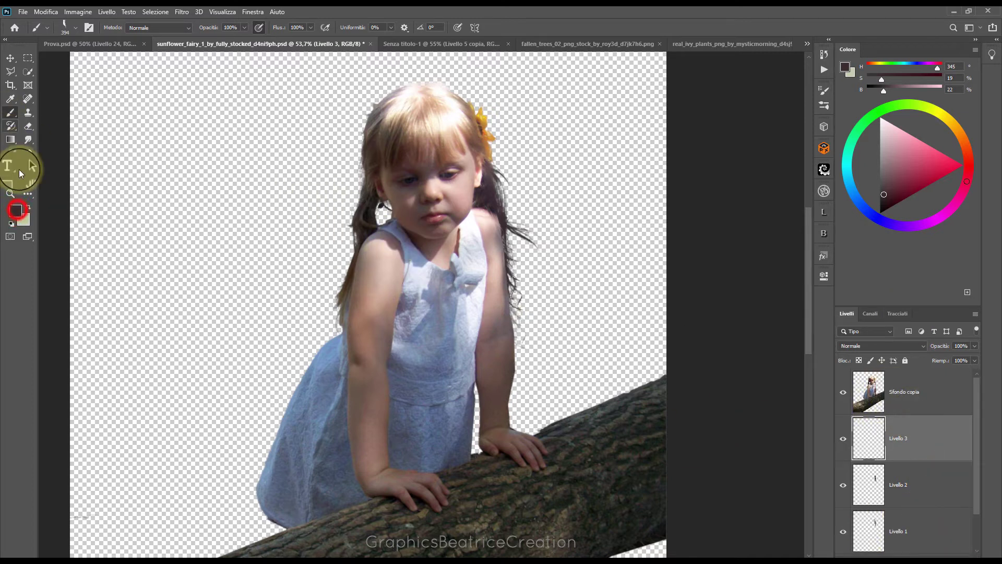
click(358, 217)
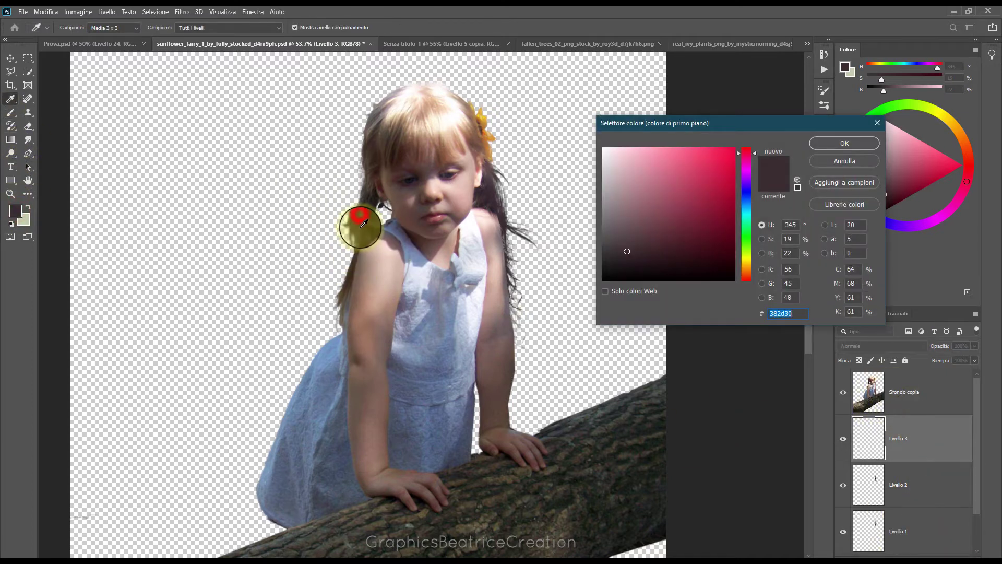
click(839, 146)
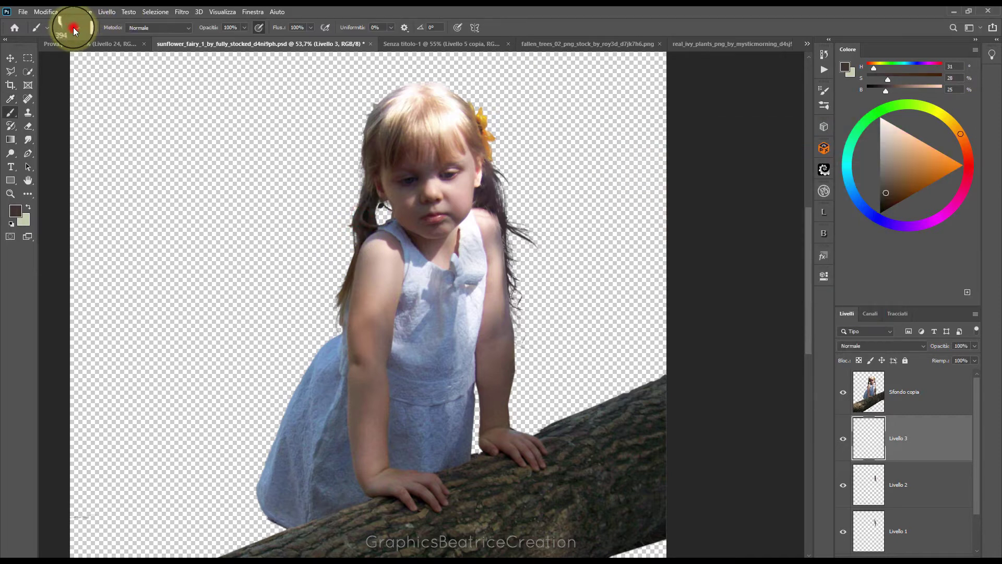
- Stamp strands along the girl's left side with hair brush 7 at 841 px
click(75, 31)
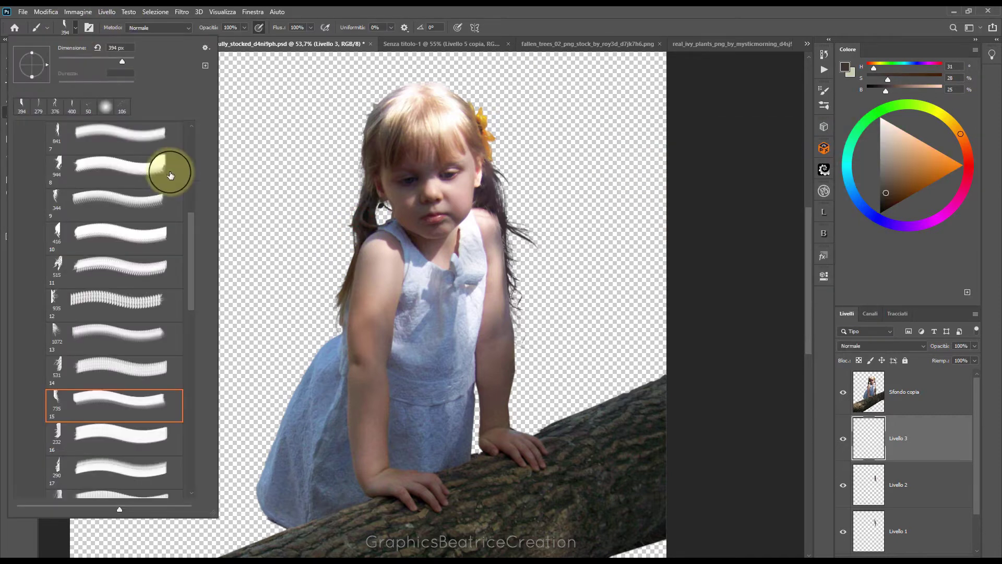
click(82, 140)
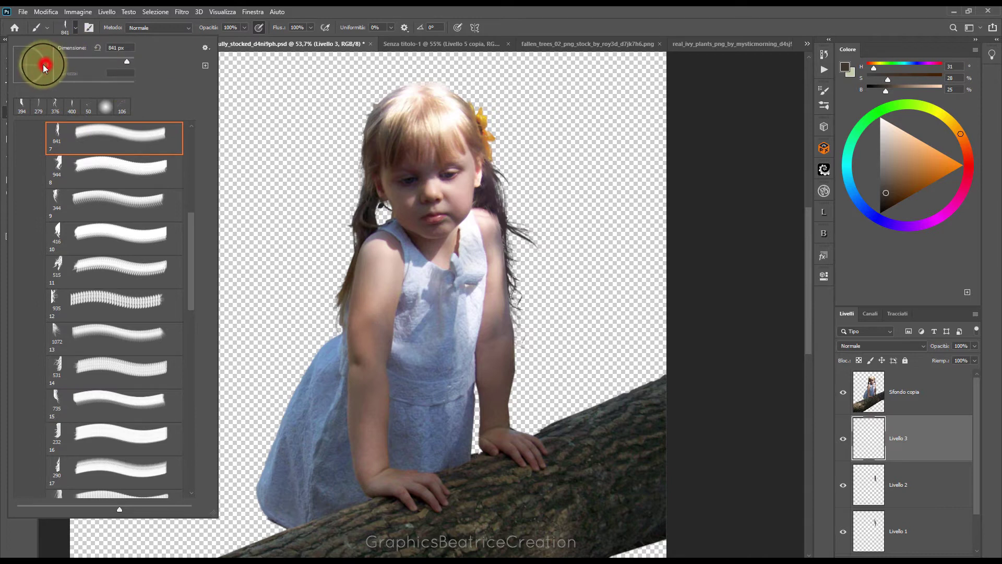
click(350, 274)
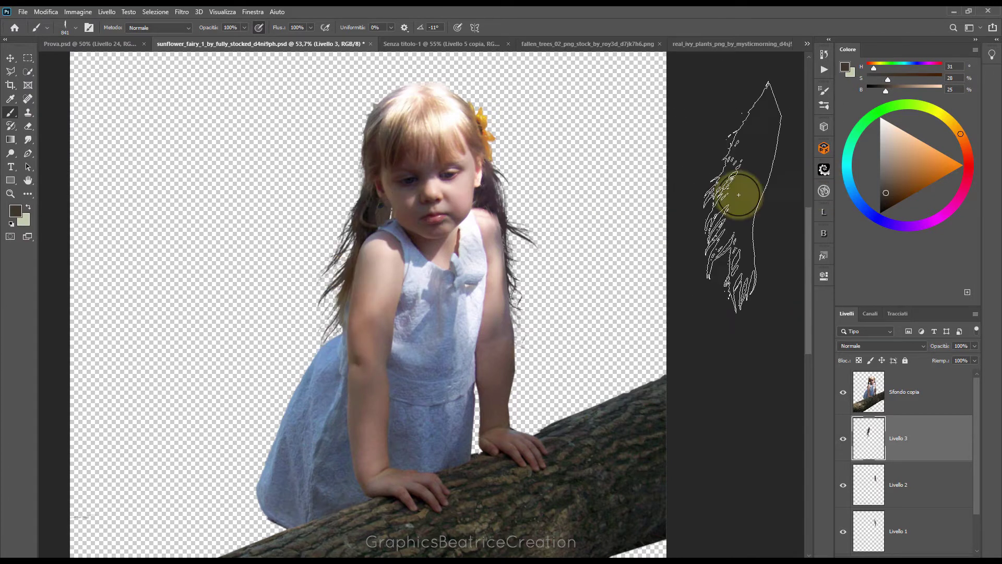
key(ctrl+minus)
key(ctrl+minus)
scroll(625, 225, down, 1)
- Merge Sfondo copia down through Livello 3, 2 and 1 with Unisci sotto
click(938, 387)
right_click(937, 387)
click(830, 435)
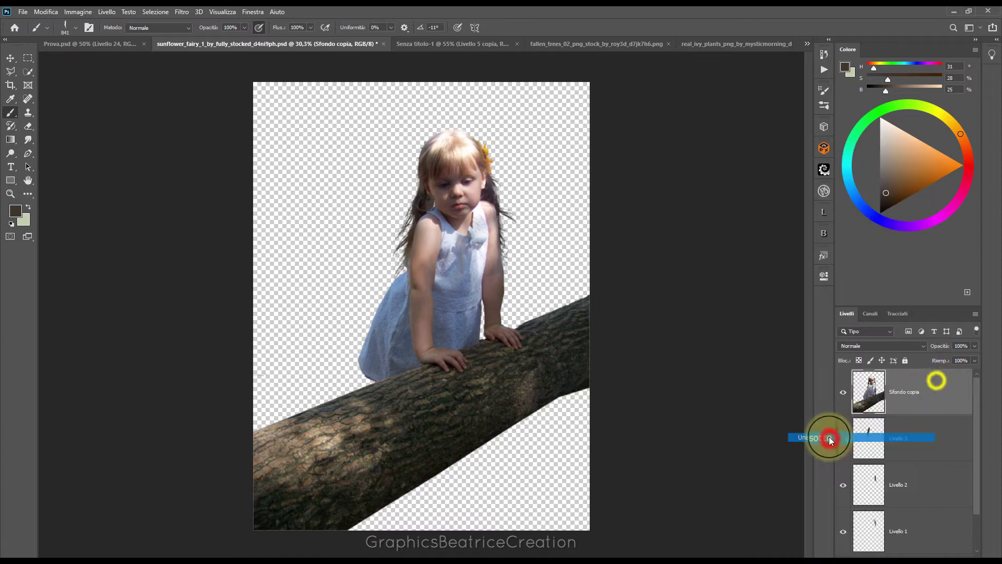
right_click(938, 382)
click(820, 437)
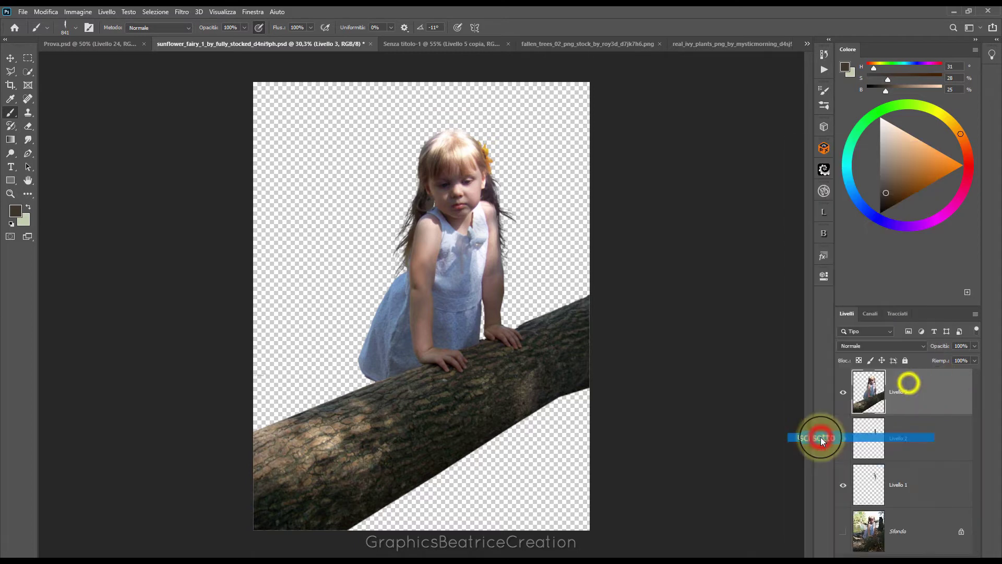
right_click(906, 381)
click(806, 437)
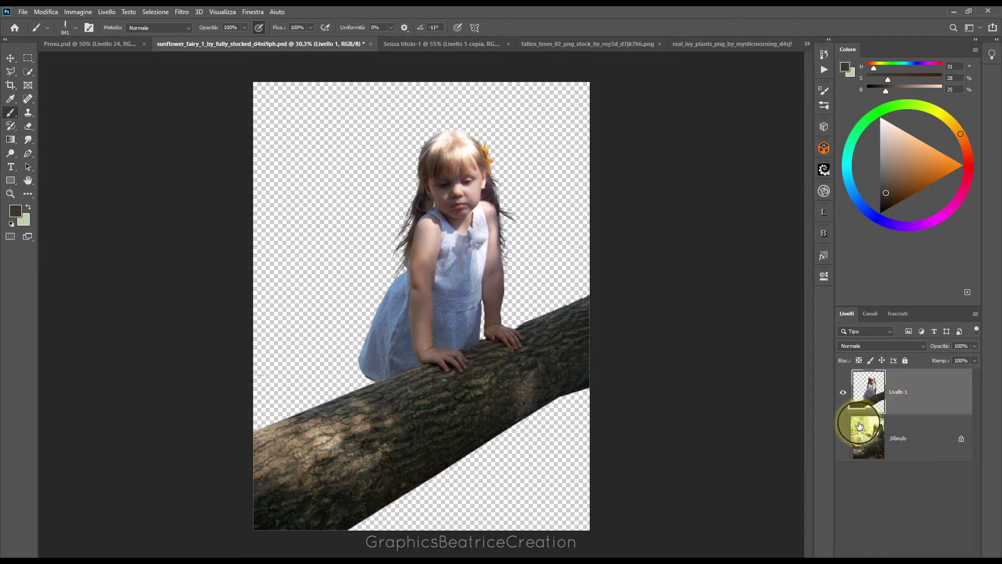
- Drag the merged girl layer into the Senza titolo-1 forest composite
click(10, 57)
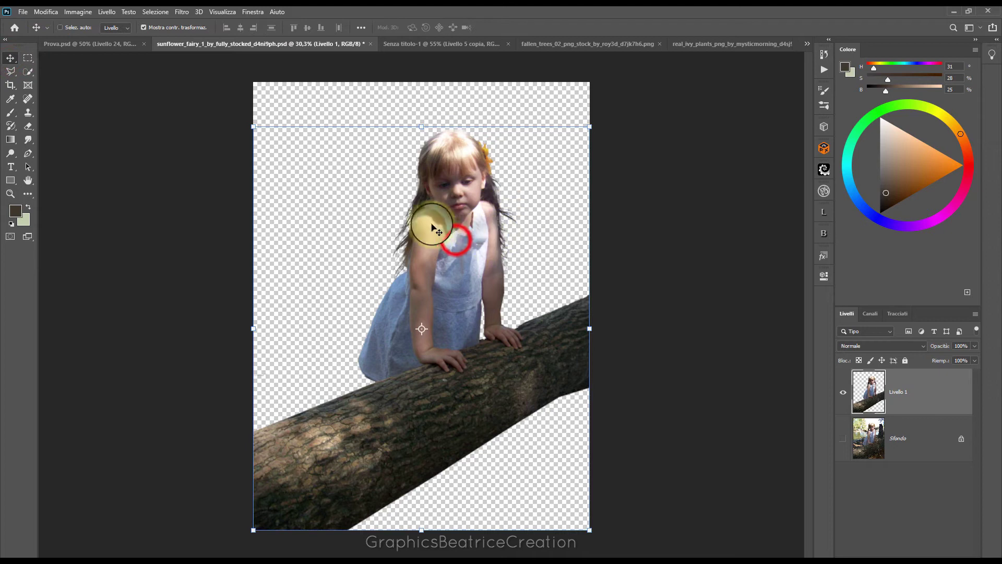
mouse_move(455, 239)
mouse_down()
mouse_move(424, 45)
mouse_move(344, 334)
mouse_up()
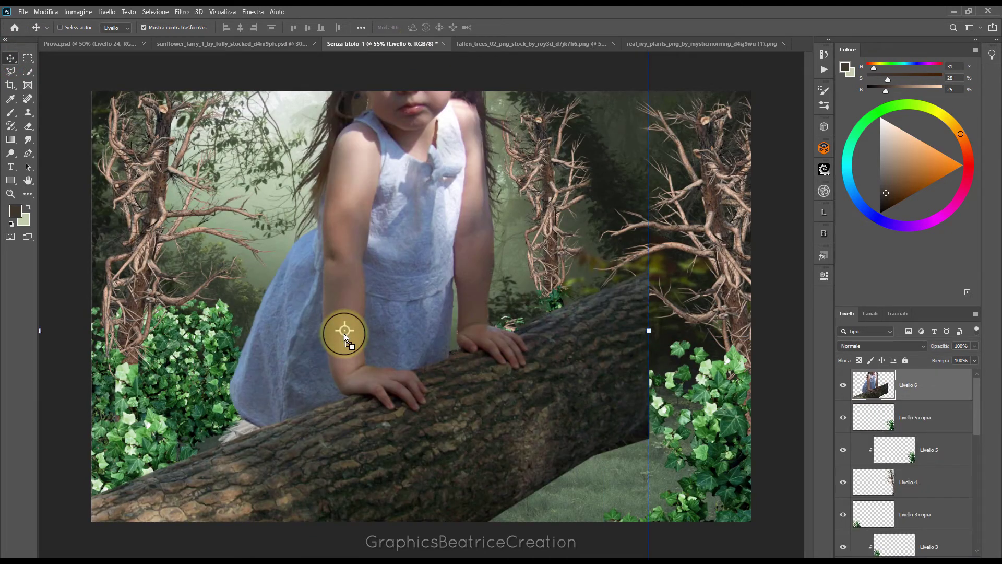
scroll(345, 334, down, 2)
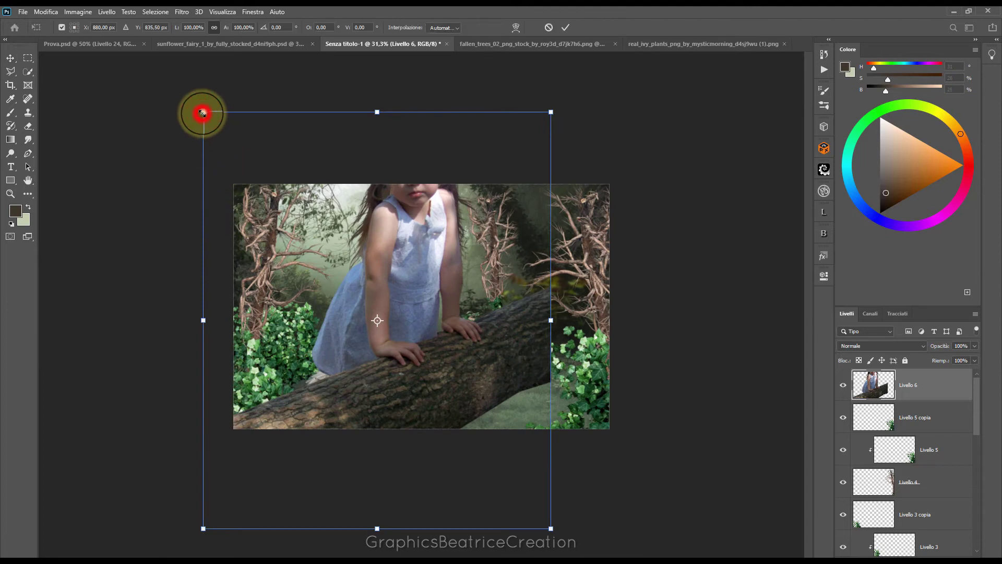
- Scale the girl down, move her up-left, and place Livello 6 behind the horse
drag(203, 112, 392, 339)
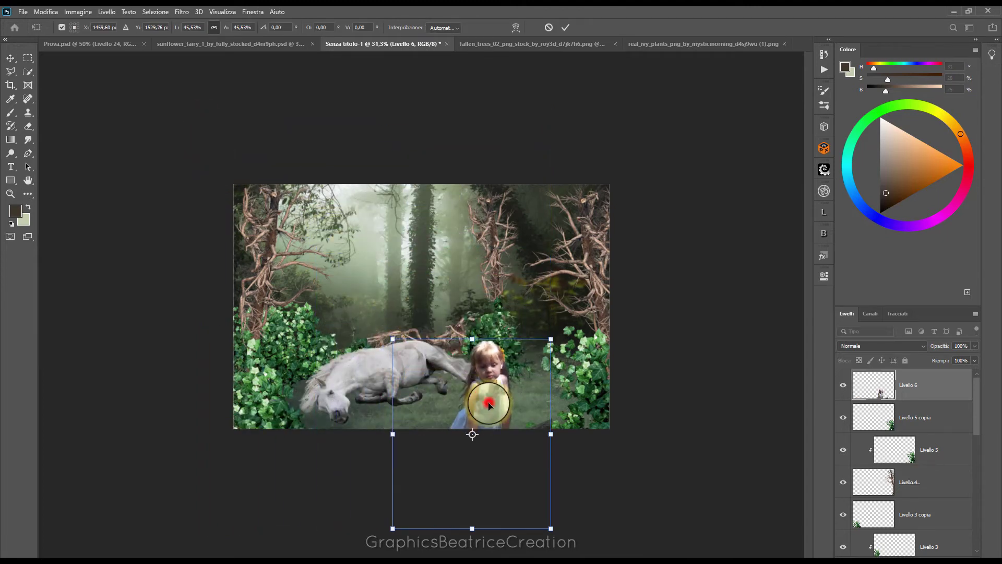
drag(489, 404, 412, 275)
click(920, 387)
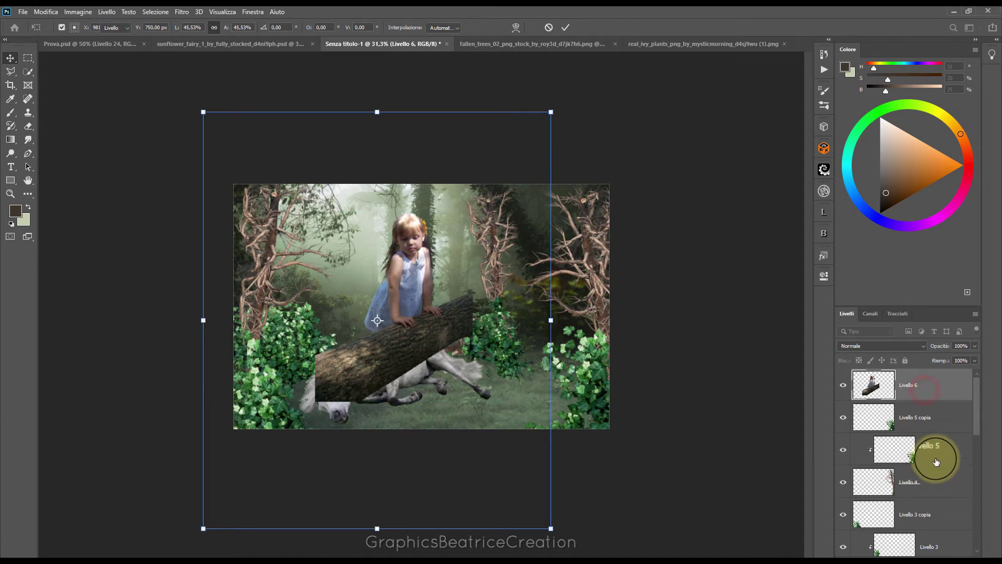
mouse_move(936, 462)
mouse_down()
mouse_move(931, 554)
mouse_move(913, 489)
mouse_up()
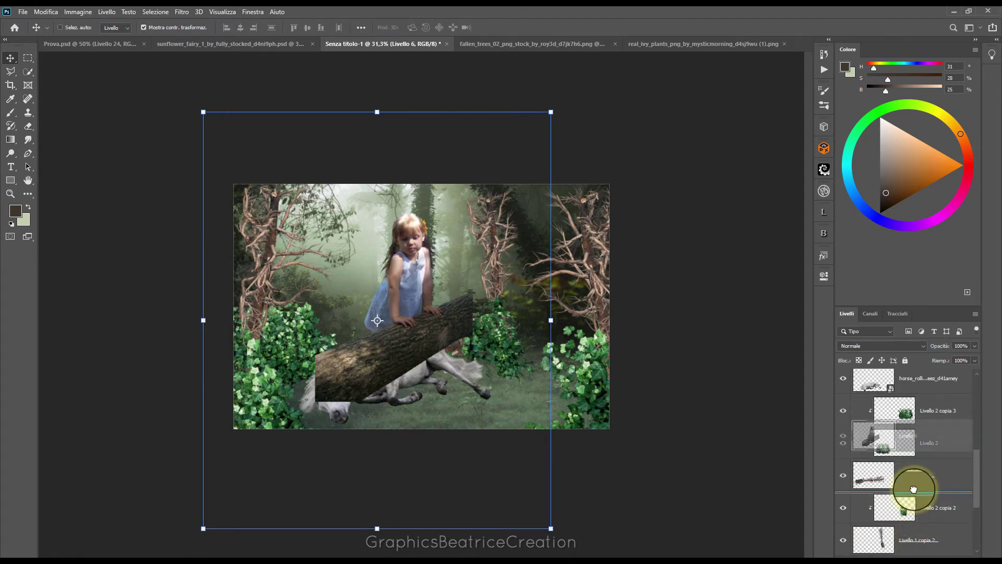
drag(913, 493, 914, 490)
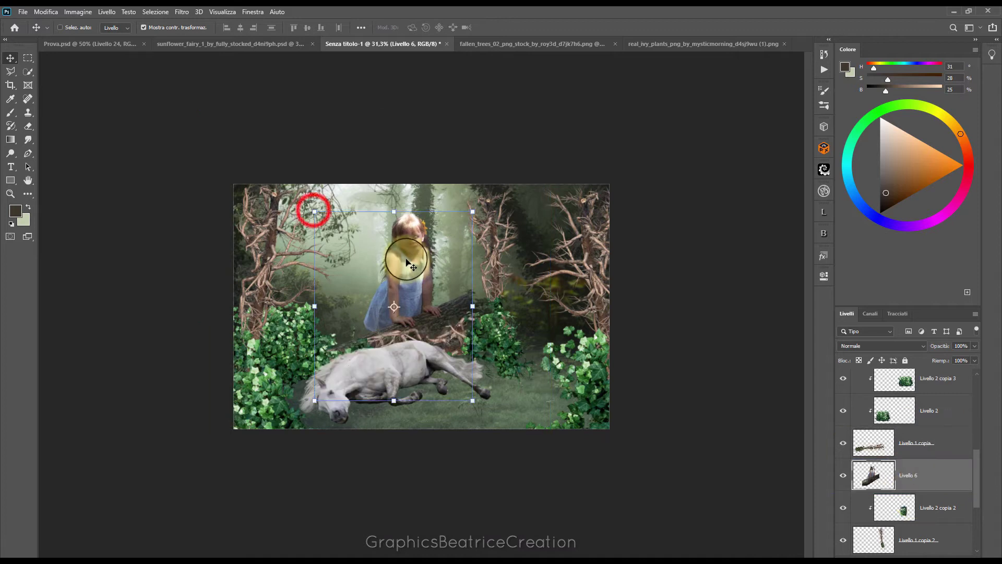
- Try shrinking and shifting the girl further, then cancel the resize
drag(314, 211, 389, 286)
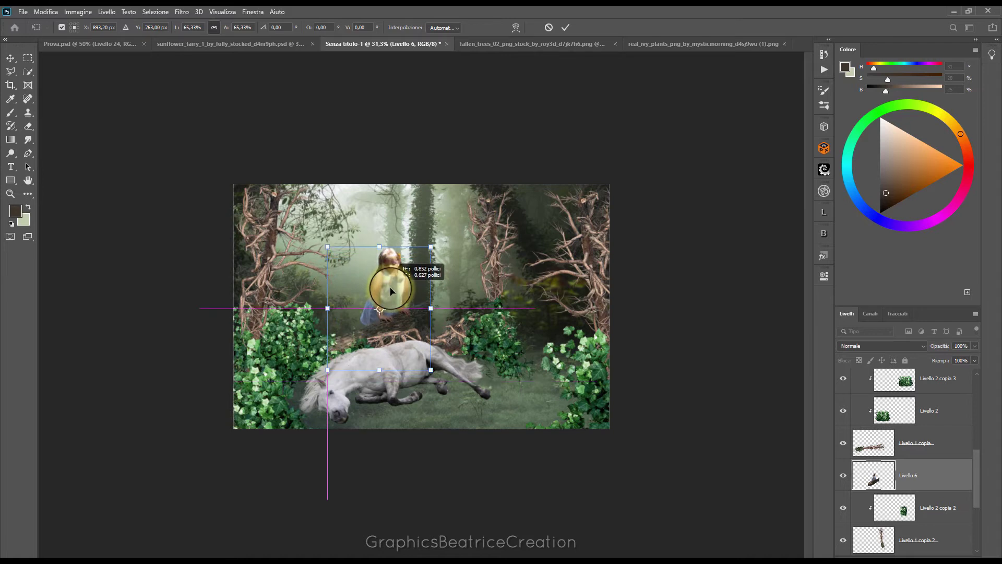
scroll(393, 288, up, 3)
click(226, 181)
drag(226, 181, 236, 194)
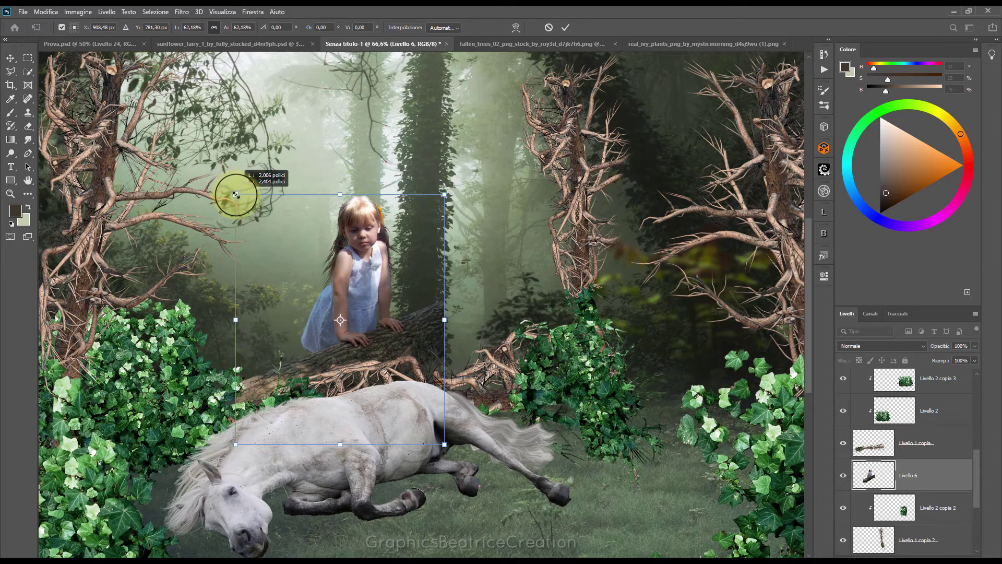
drag(364, 244, 349, 240)
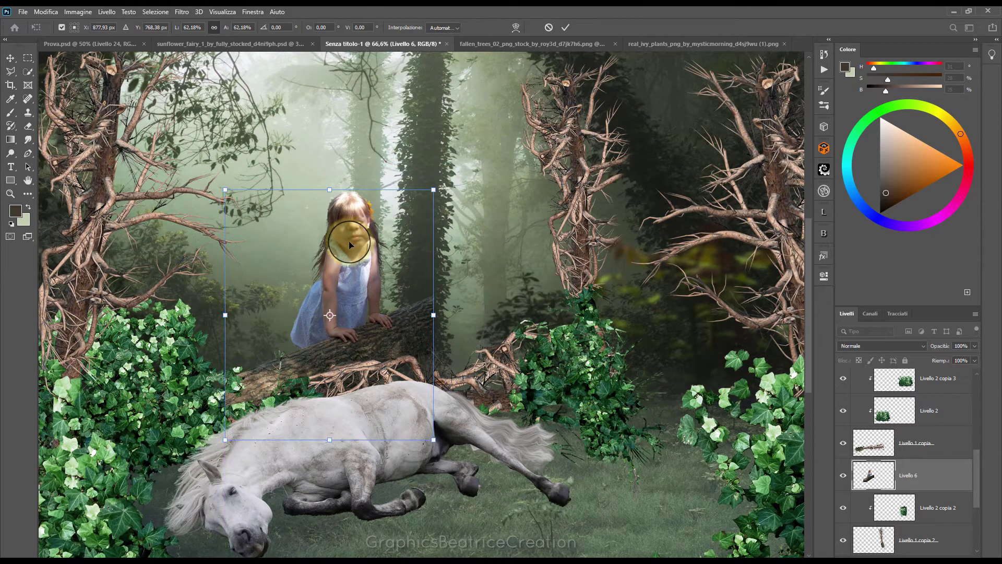
key(Escape)
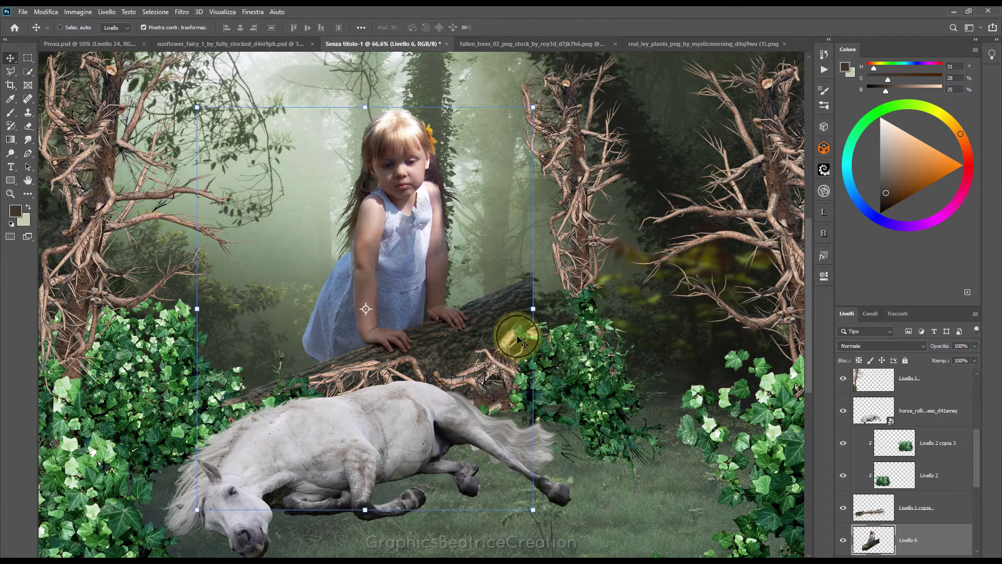
- Rescale the girl to about 57% and move her up-left
key(ctrl+minus)
drag(251, 156, 357, 293)
mouse_move(458, 328)
mouse_down()
mouse_move(384, 254)
mouse_move(395, 275)
mouse_move(389, 291)
mouse_up()
- Apply the girl's transform and select Livello 4, Livello 5 and Livello 5 copia
click(565, 29)
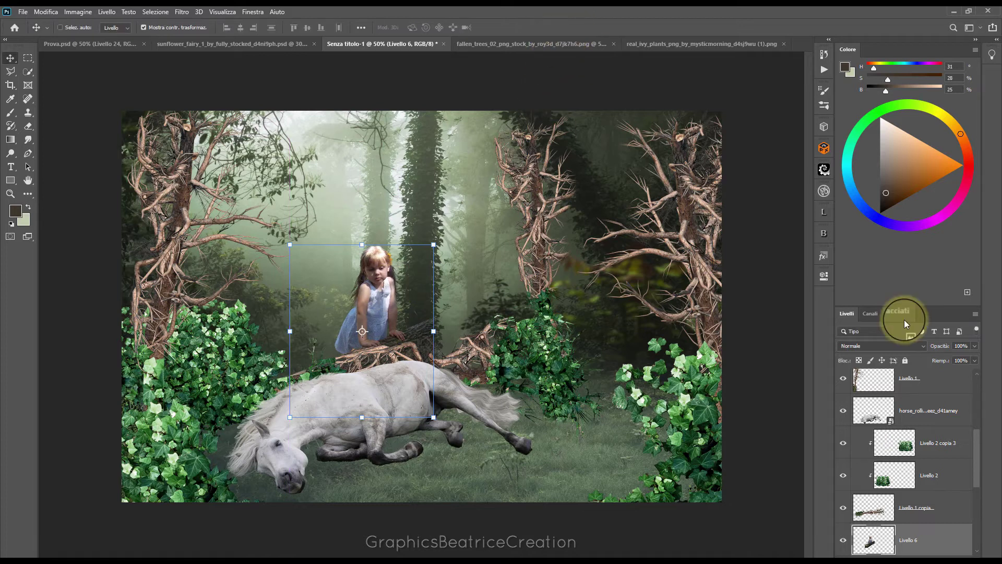
drag(970, 424, 969, 386)
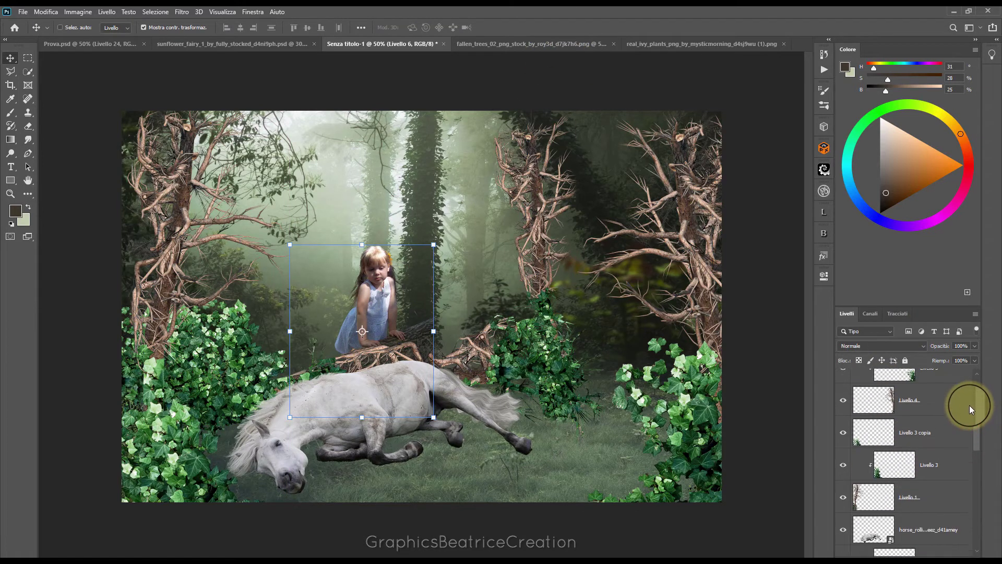
click(929, 445)
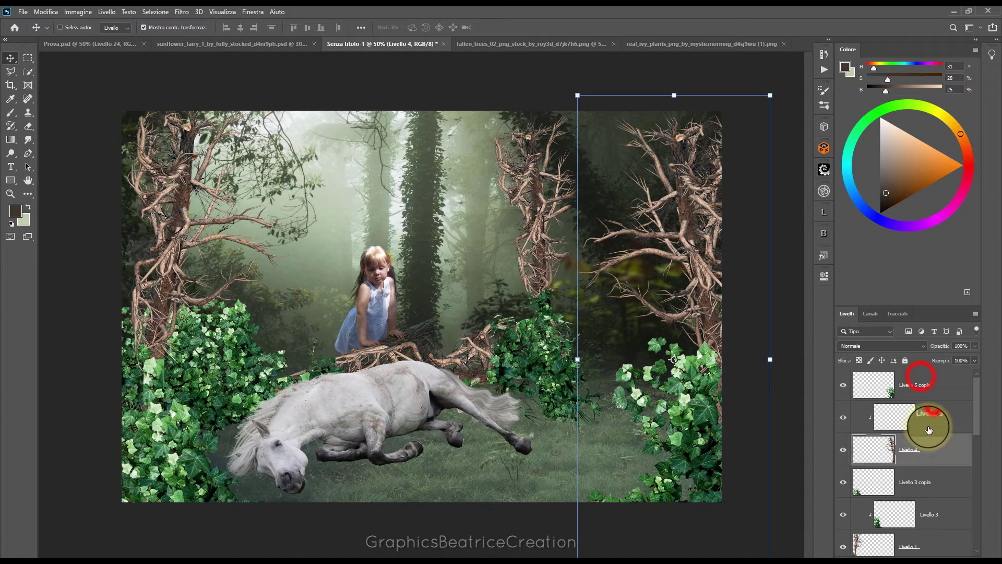
shift+click(923, 390)
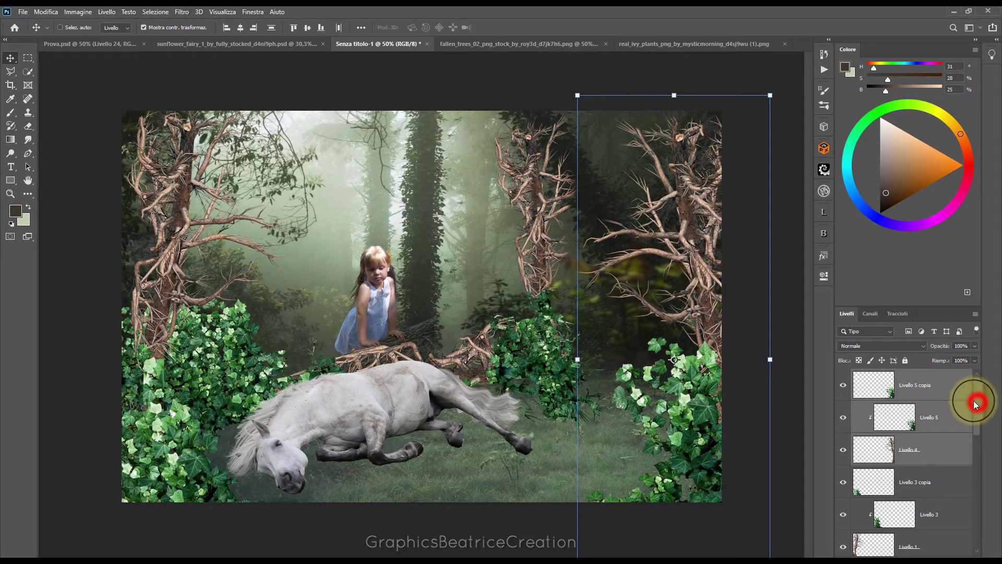
drag(976, 402, 971, 497)
- Move the Livello 1 copia 2 tree and Livello 2 copia 2 ivy leftward
click(911, 466)
shift+click(934, 435)
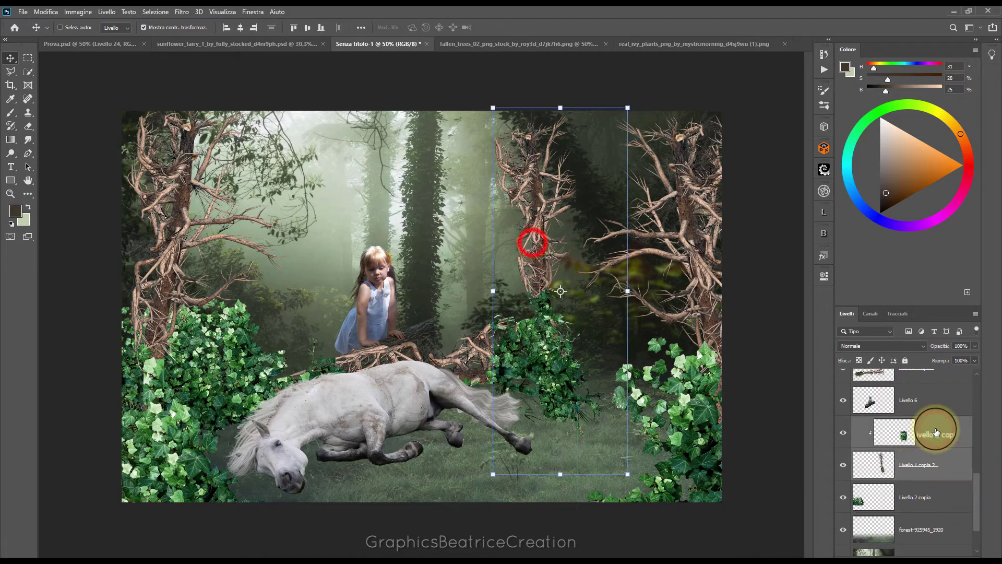
mouse_move(546, 239)
mouse_down()
mouse_move(428, 230)
mouse_move(441, 228)
mouse_up()
click(901, 466)
- Raise the tree layers above Livello 6 and move the tree-and-ivy piece upward
mouse_move(886, 475)
mouse_down()
mouse_move(883, 364)
mouse_move(907, 539)
mouse_move(923, 544)
mouse_up()
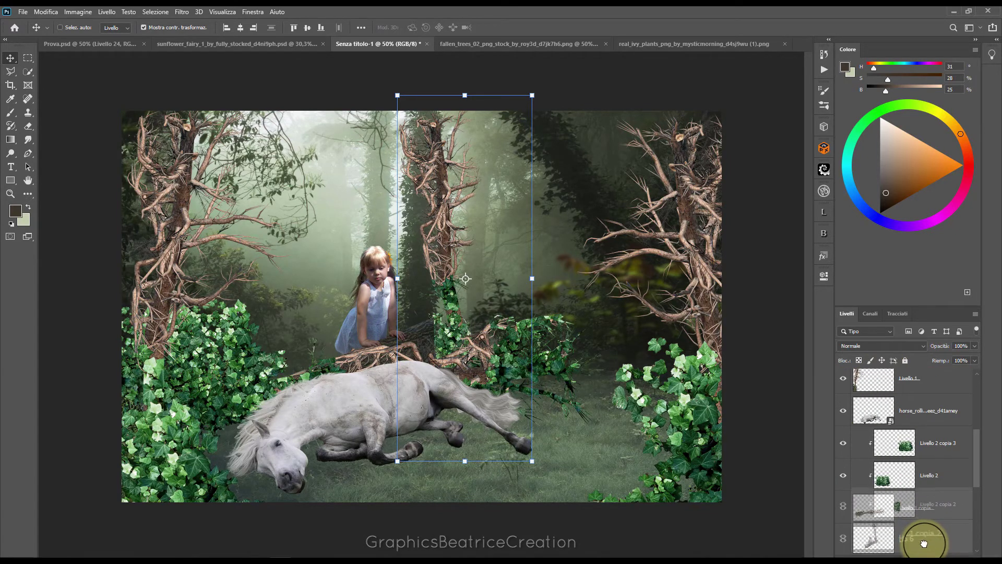
mouse_move(924, 543)
mouse_down()
mouse_move(924, 452)
mouse_move(921, 459)
mouse_up()
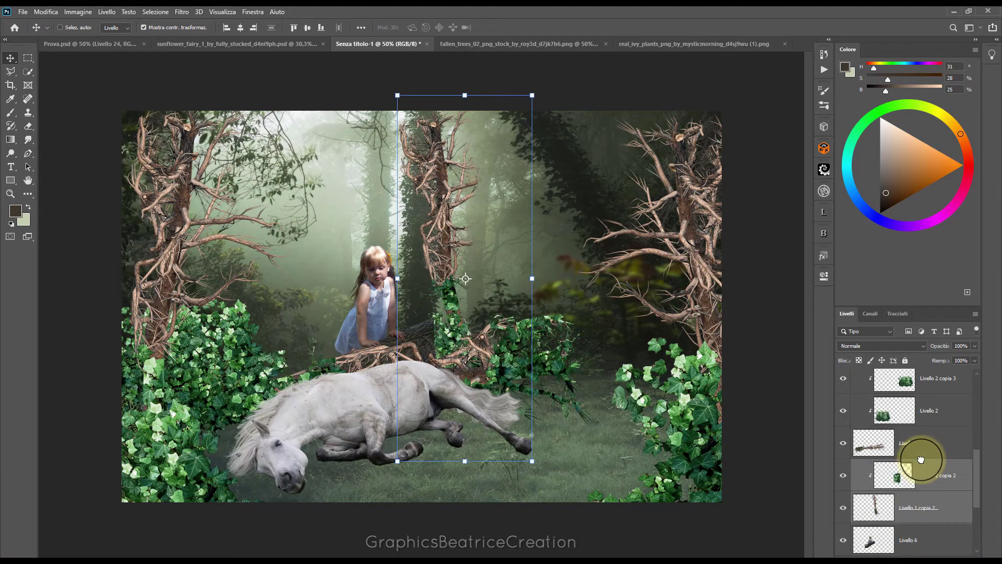
mouse_move(447, 216)
mouse_down()
mouse_move(458, 205)
mouse_move(437, 208)
mouse_up()
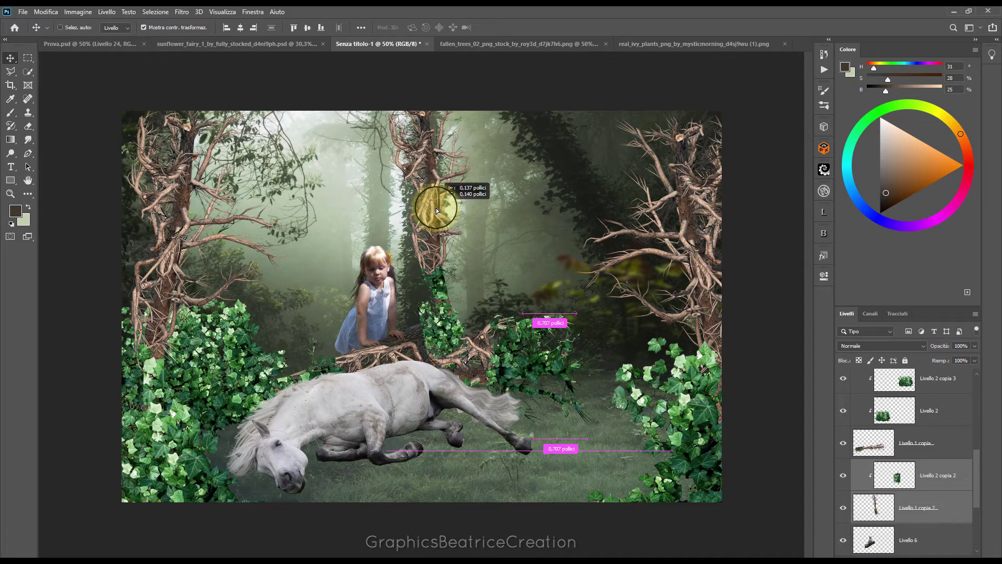
drag(436, 210, 436, 210)
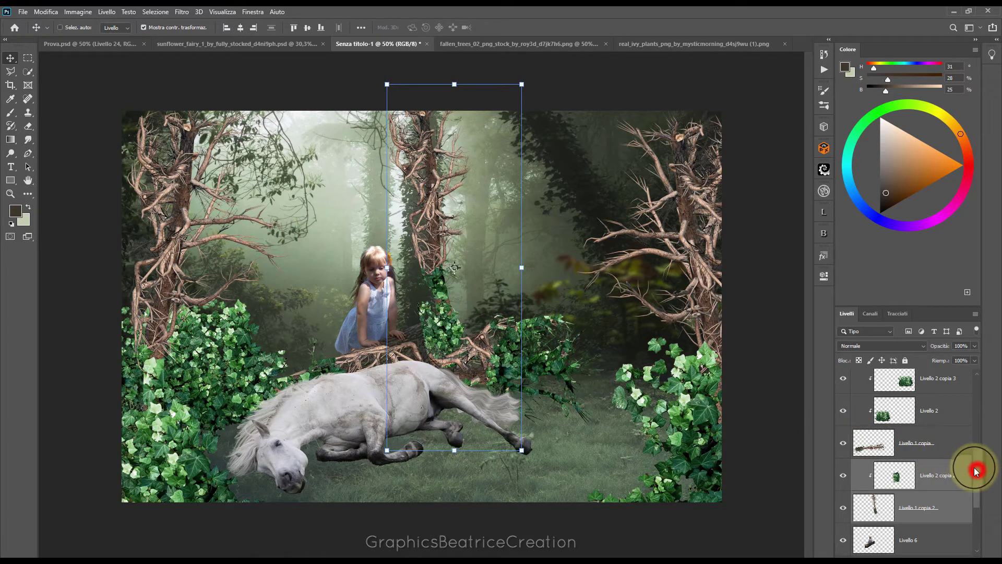
- Briefly hide the girl layer to check, then select Livello 1 copia
drag(976, 470, 977, 489)
click(844, 474)
click(844, 474)
click(872, 385)
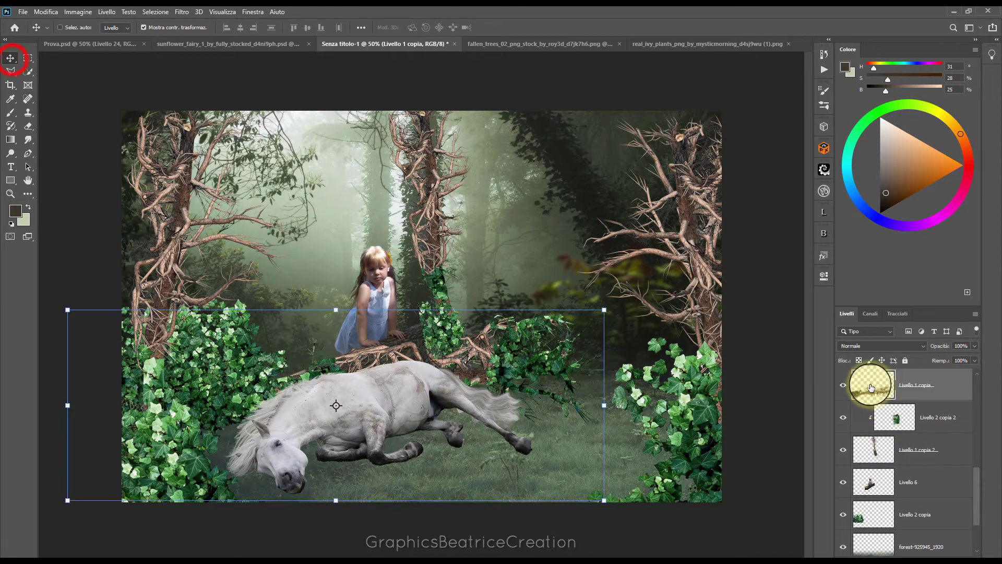
- Reposition the fallen log and tilt it about one degree
drag(497, 365, 492, 352)
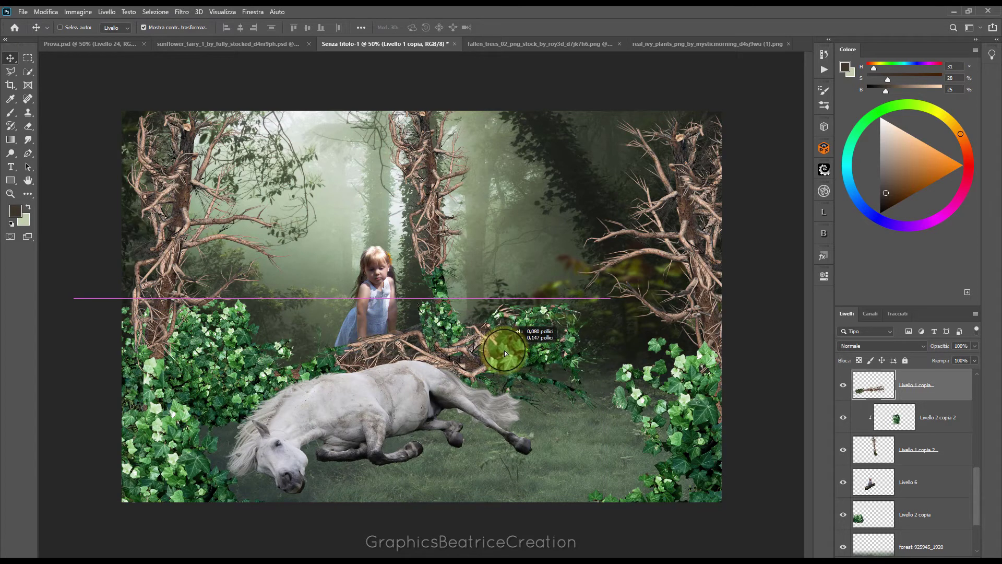
drag(493, 352, 557, 330)
drag(622, 286, 615, 284)
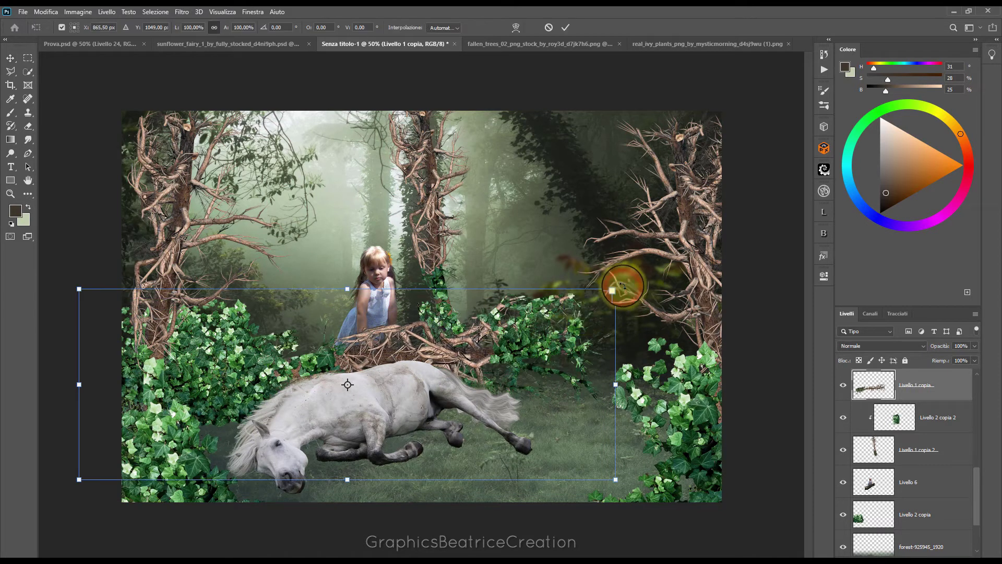
click(376, 354)
drag(376, 355, 443, 350)
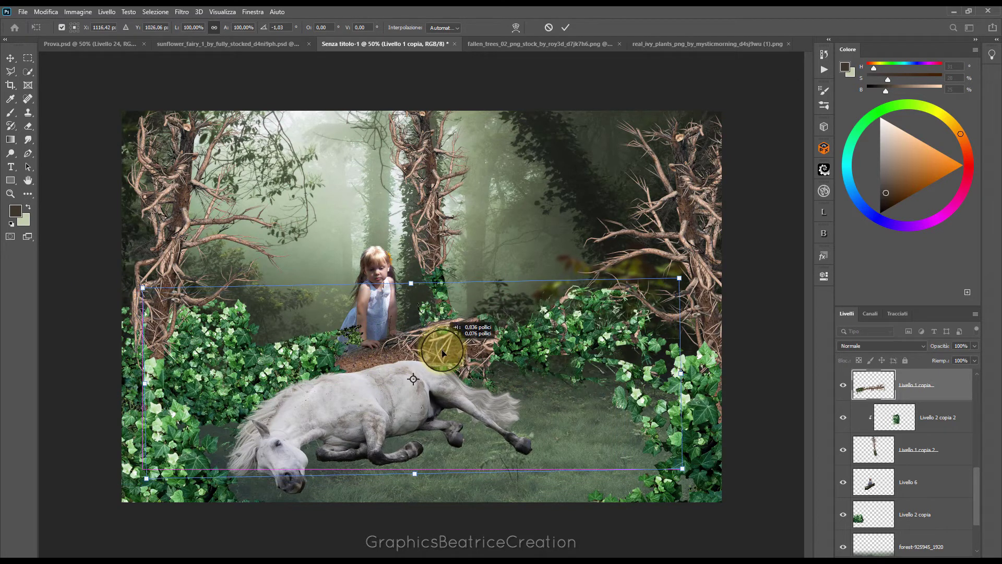
- Scale the log to about 98.5%, place it behind the girl, and apply
drag(679, 278, 624, 305)
mouse_move(459, 333)
mouse_down()
mouse_move(484, 347)
mouse_move(455, 334)
mouse_up()
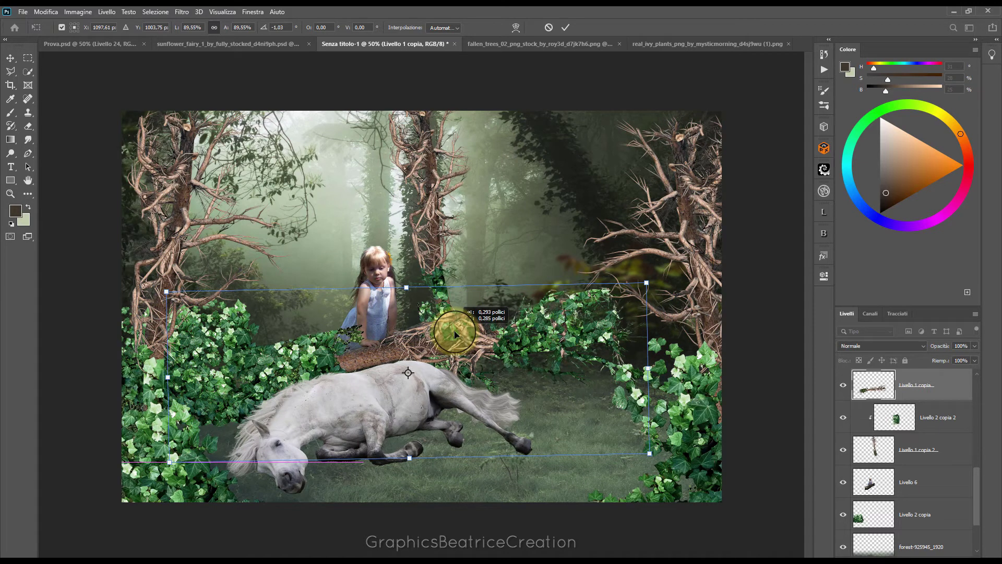
drag(646, 282, 694, 265)
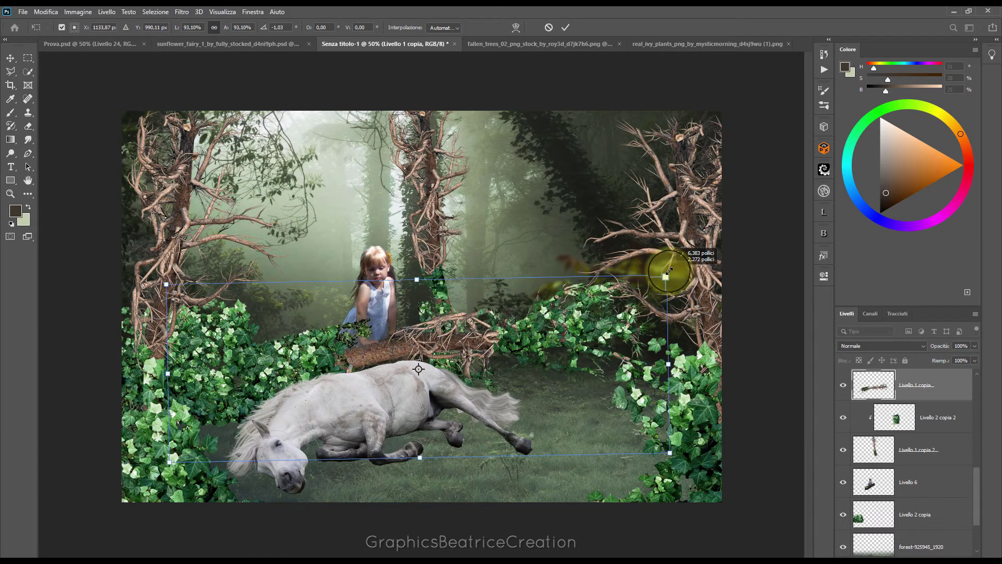
drag(391, 354, 368, 371)
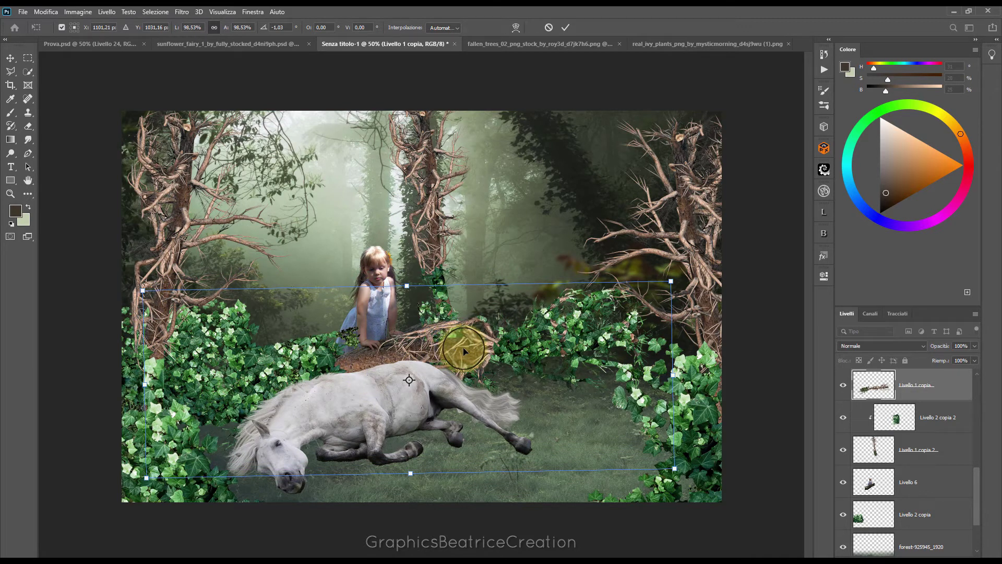
click(361, 359)
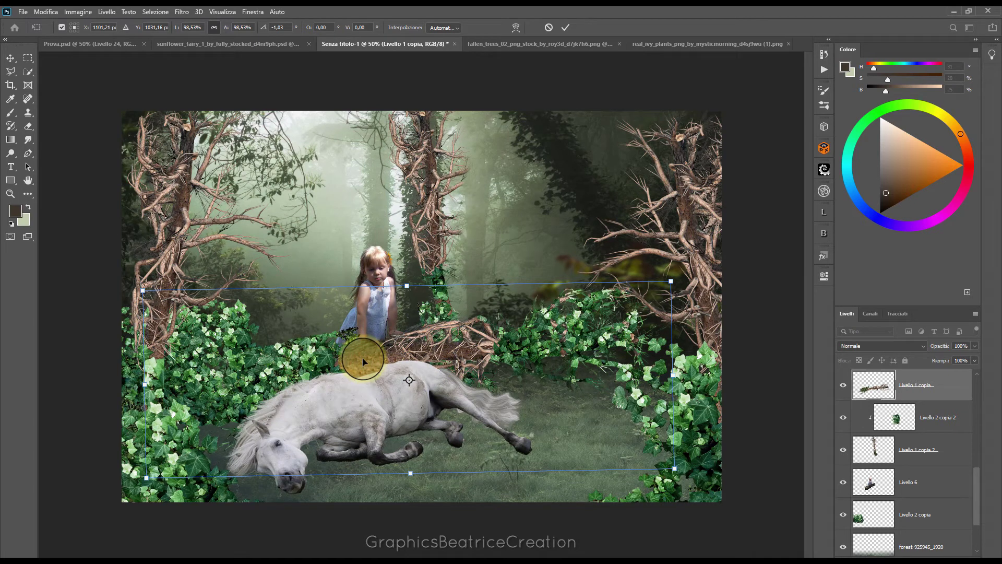
drag(374, 360, 333, 368)
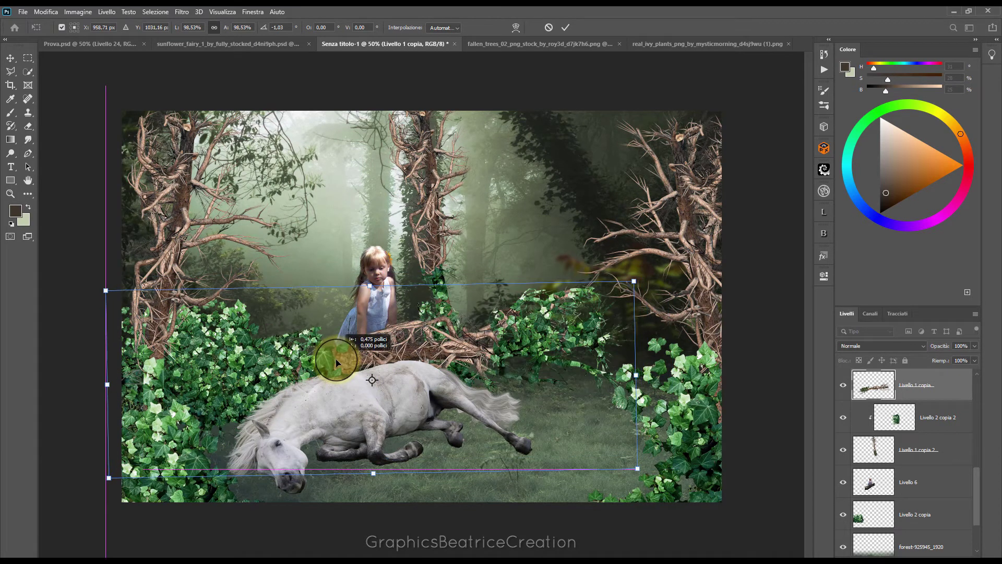
click(884, 474)
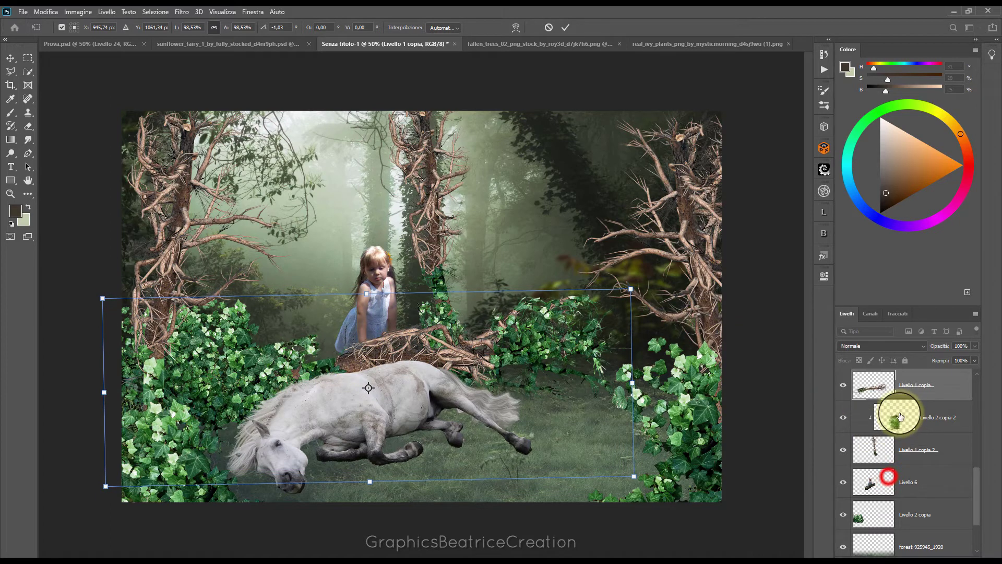
- Nudge the girl on Livello 6 slightly left
click(374, 278)
drag(374, 277, 345, 288)
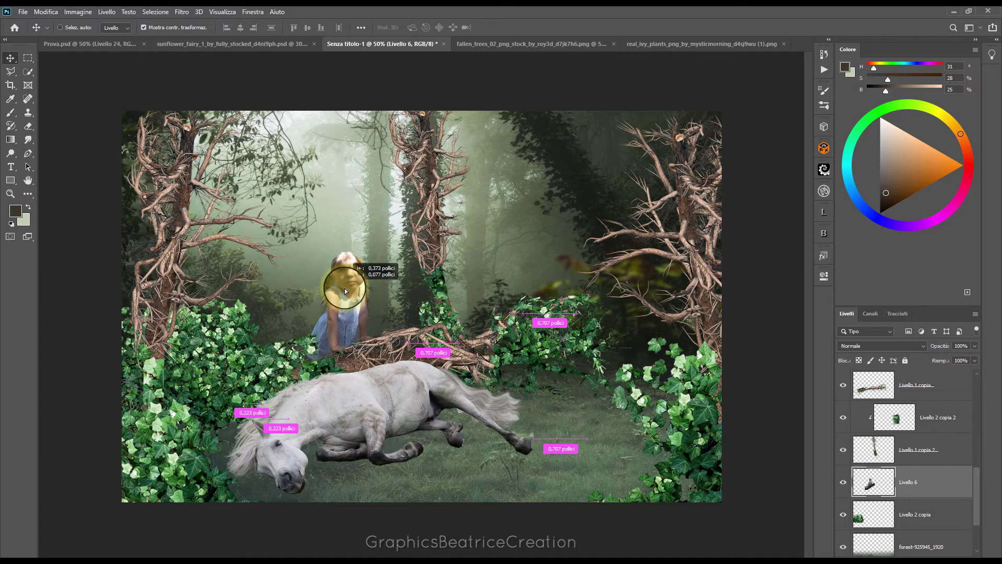
drag(345, 288, 345, 288)
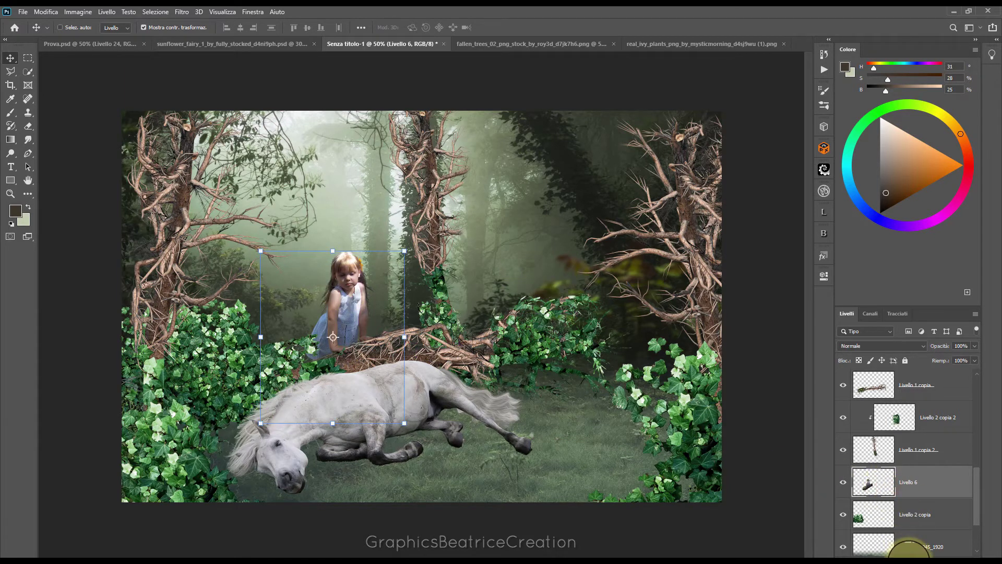
- Add a layer mask to Livello 6 and paint it with a soft round 29 px brush
click(908, 554)
click(11, 114)
click(76, 27)
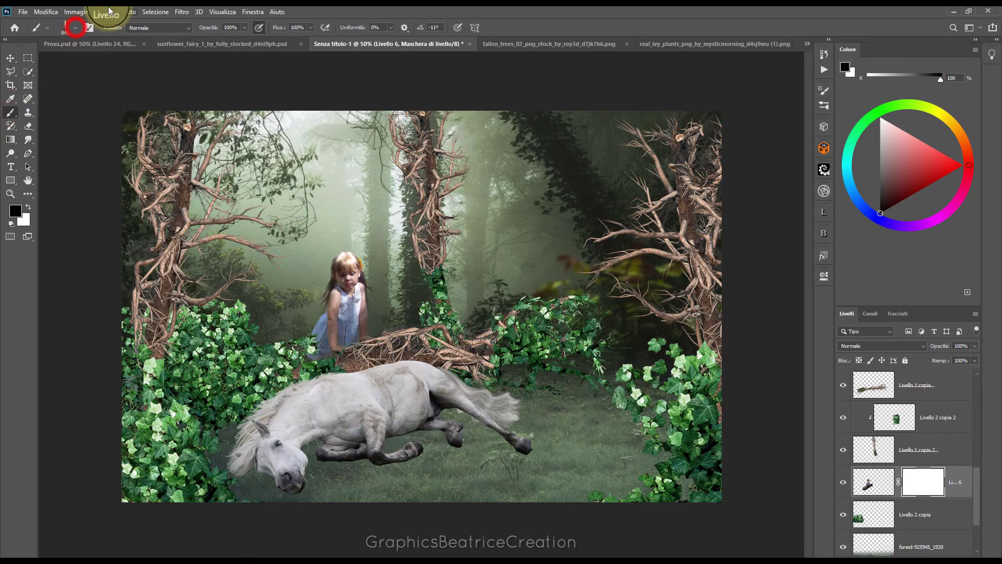
click(123, 107)
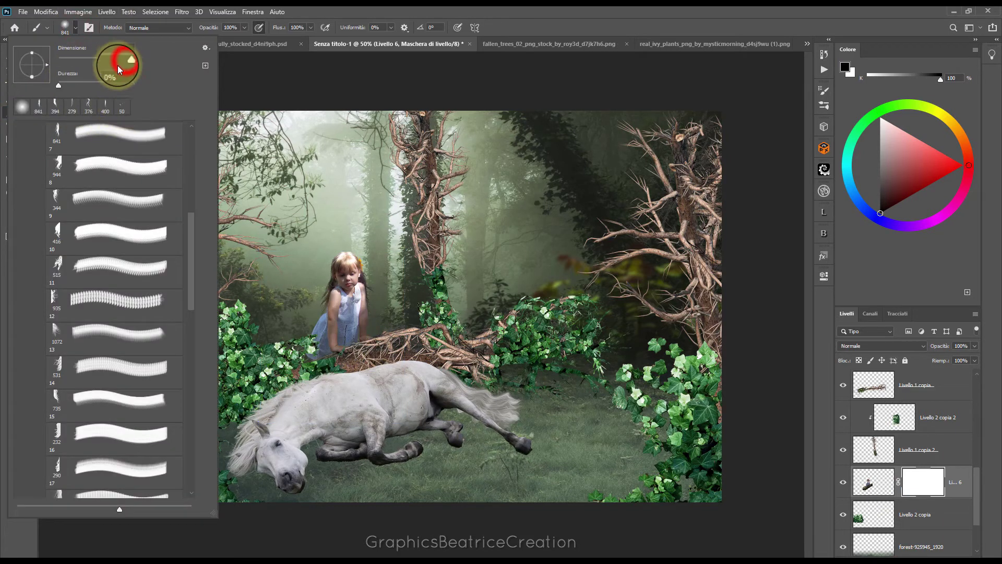
text(29)
click(358, 313)
drag(358, 313, 302, 357)
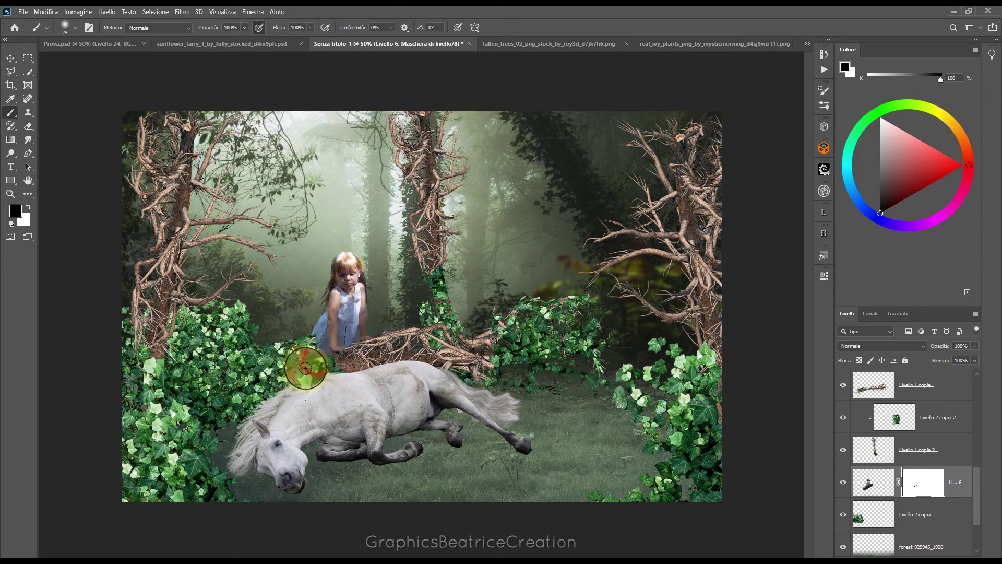
- Undo two mask strokes, then mask out the girl where she overlaps the log
click(53, 12)
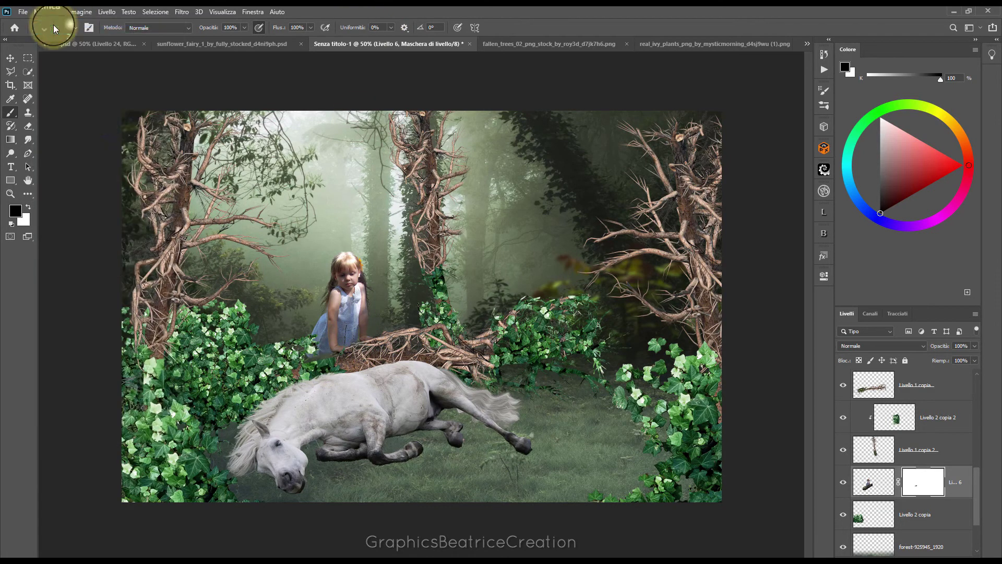
click(52, 11)
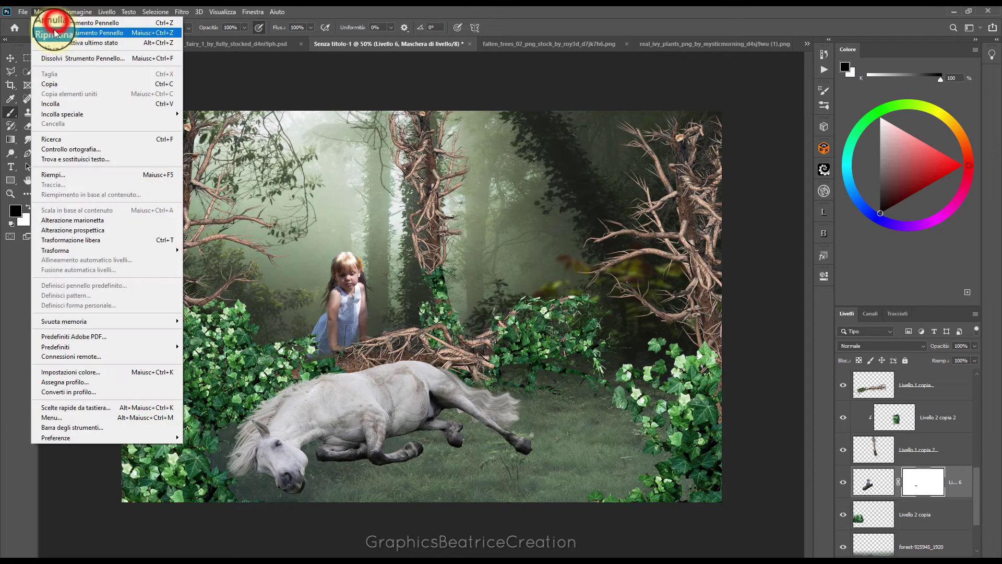
click(57, 26)
click(50, 13)
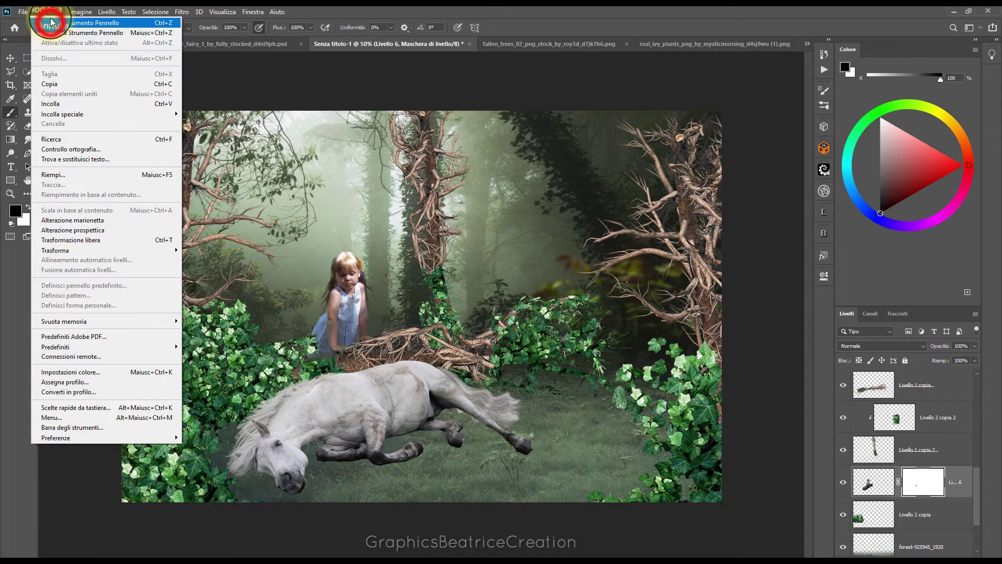
click(51, 24)
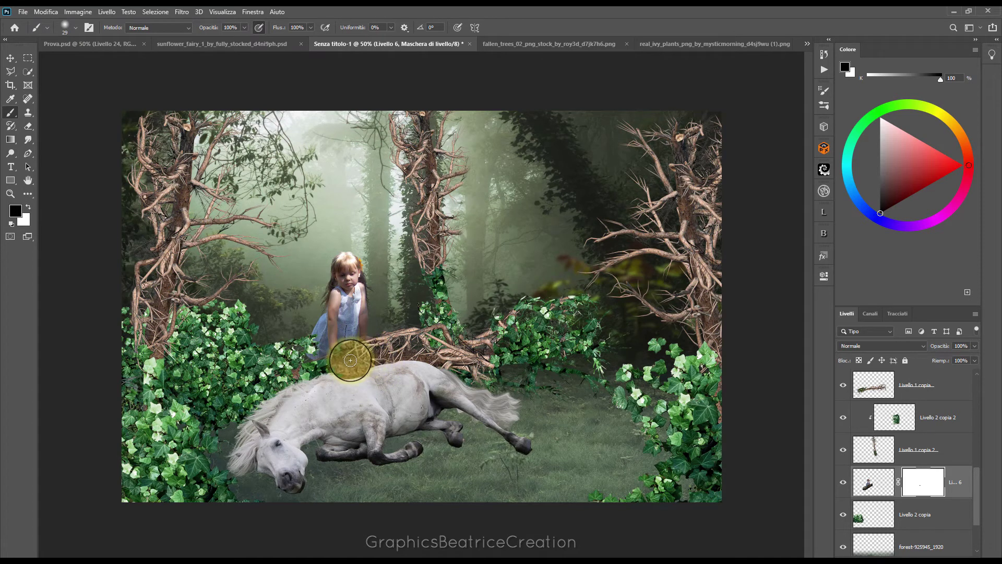
drag(323, 363, 403, 369)
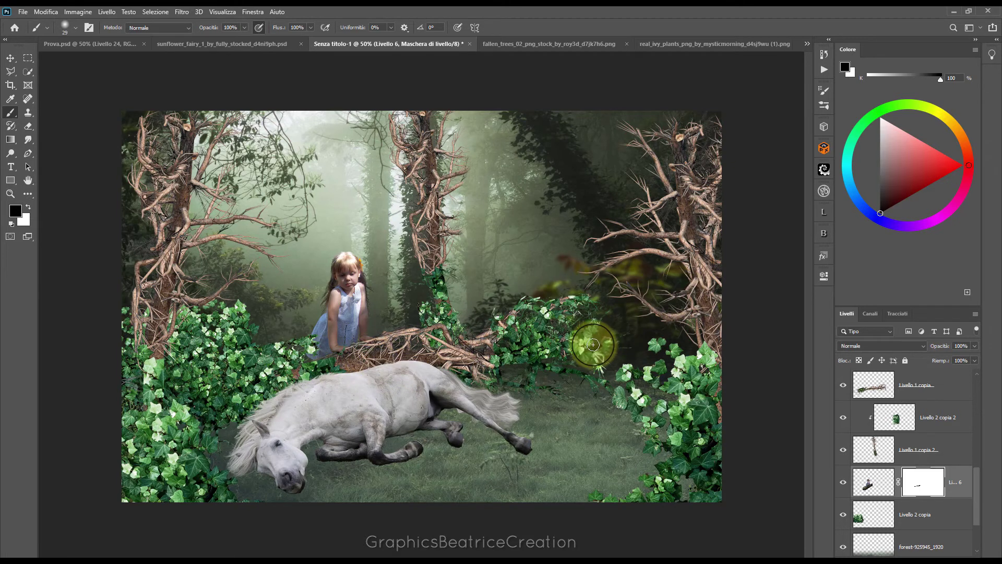
- Select the fallen log layer Livello 1 copia with the Move tool
key(ctrl+minus)
key(ctrl+plus)
click(877, 386)
click(11, 58)
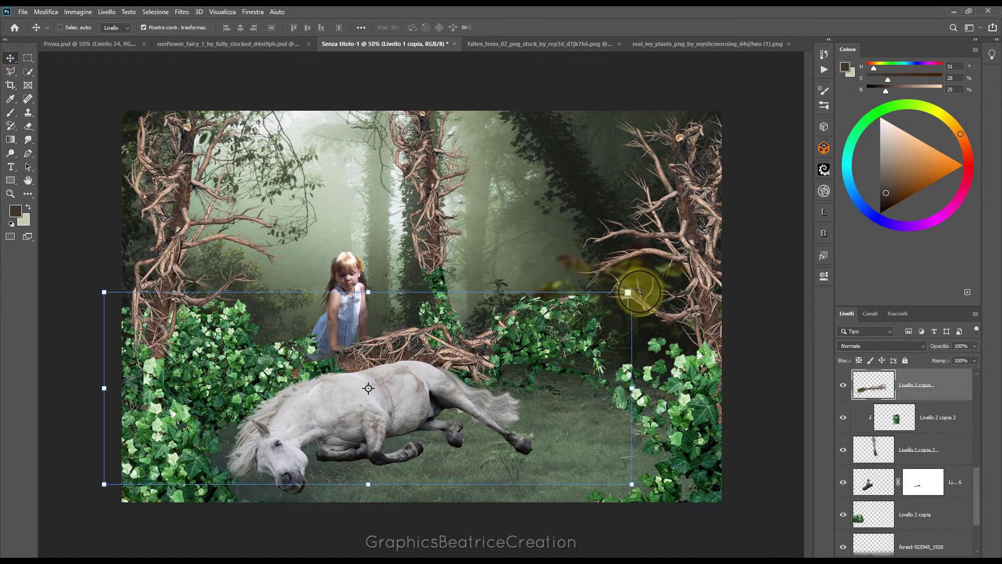
- Distort the fallen log's corners, stretching it to about 124.6% height at roughly -2.8°
click(370, 292)
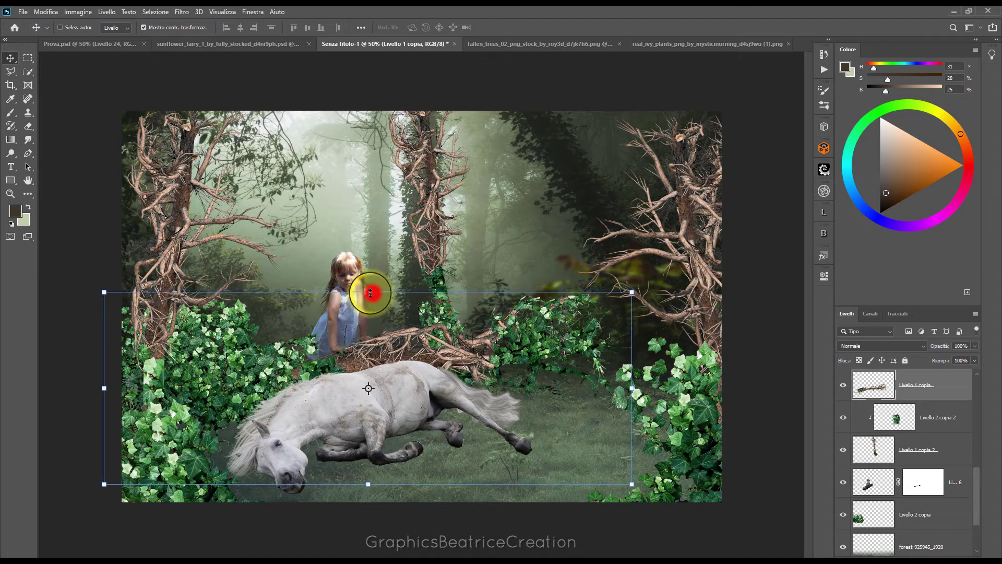
right_click(372, 293)
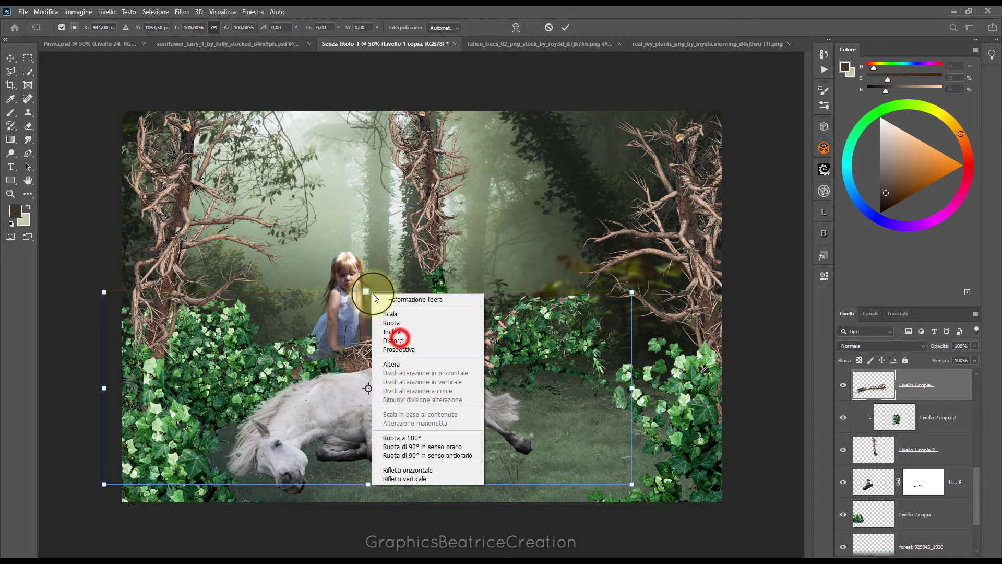
click(398, 337)
drag(632, 293, 631, 307)
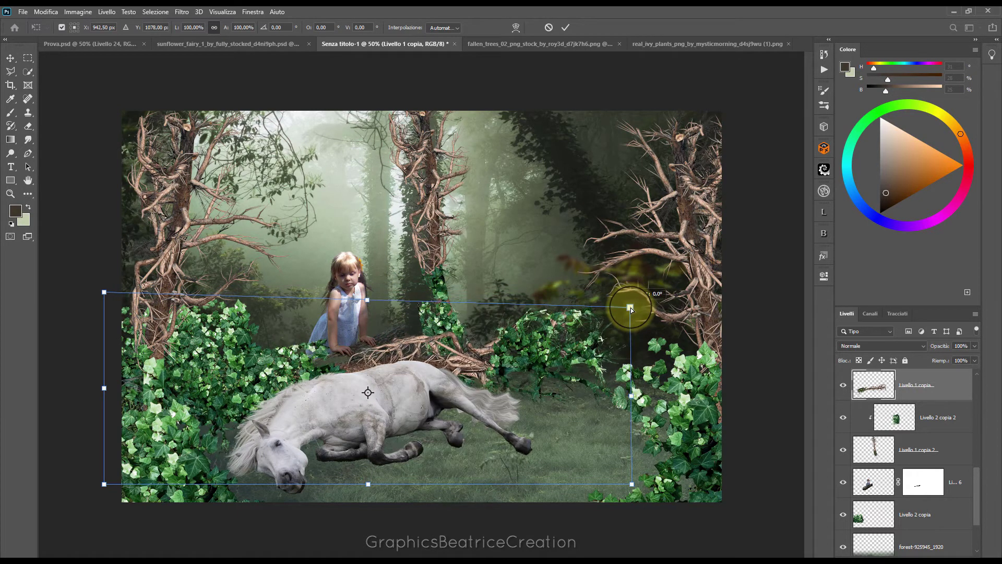
drag(105, 286, 112, 263)
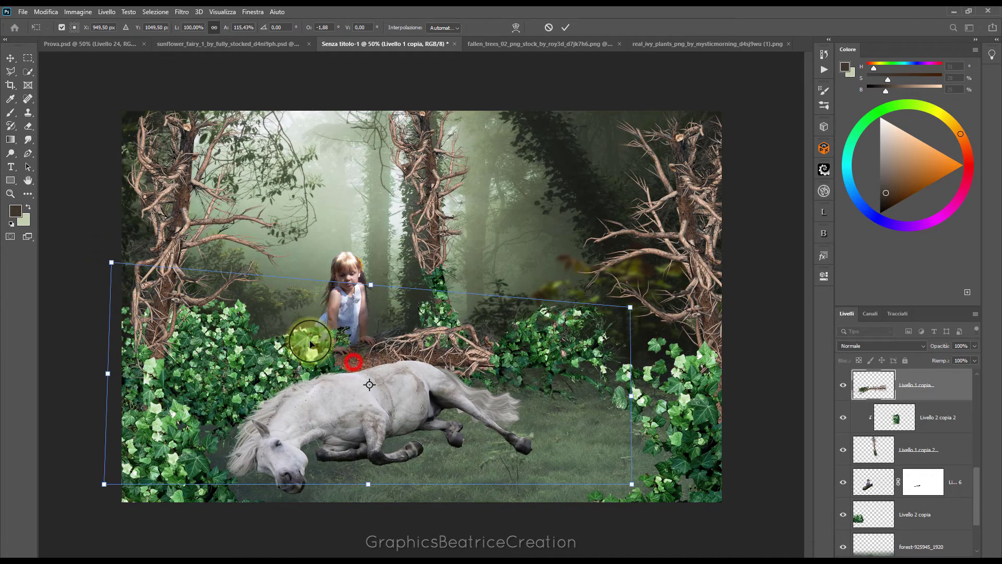
drag(355, 365, 349, 357)
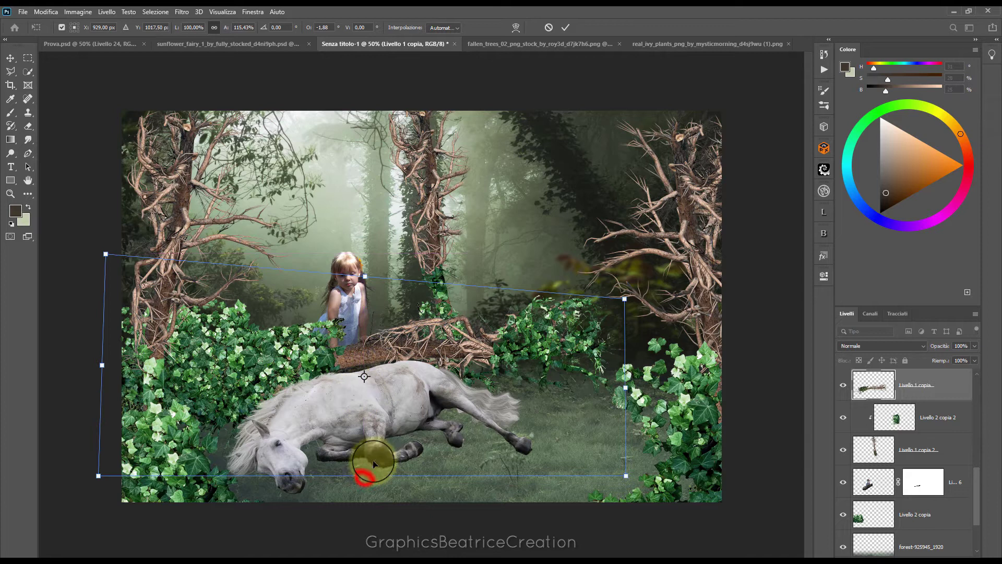
drag(364, 476, 364, 493)
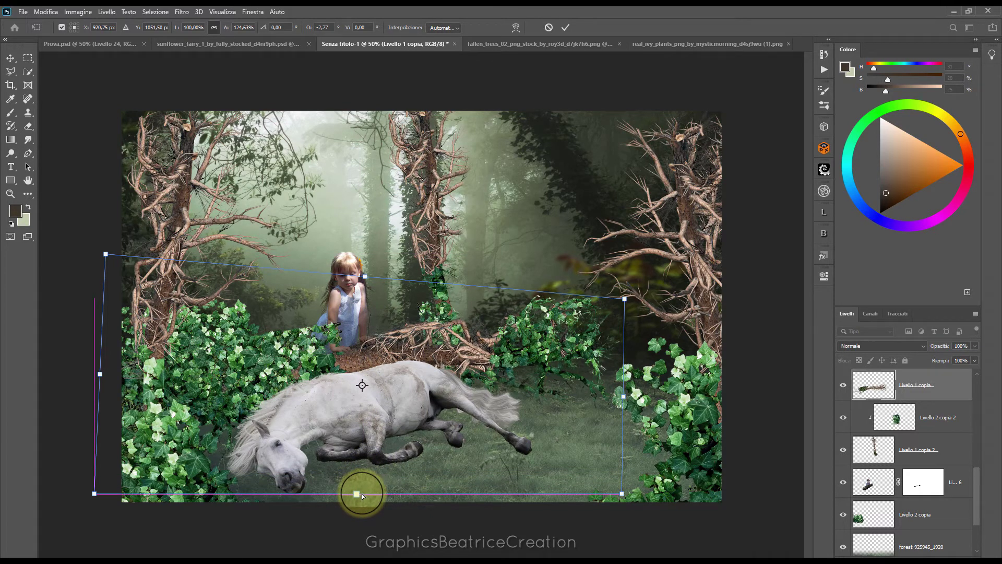
drag(362, 493, 362, 494)
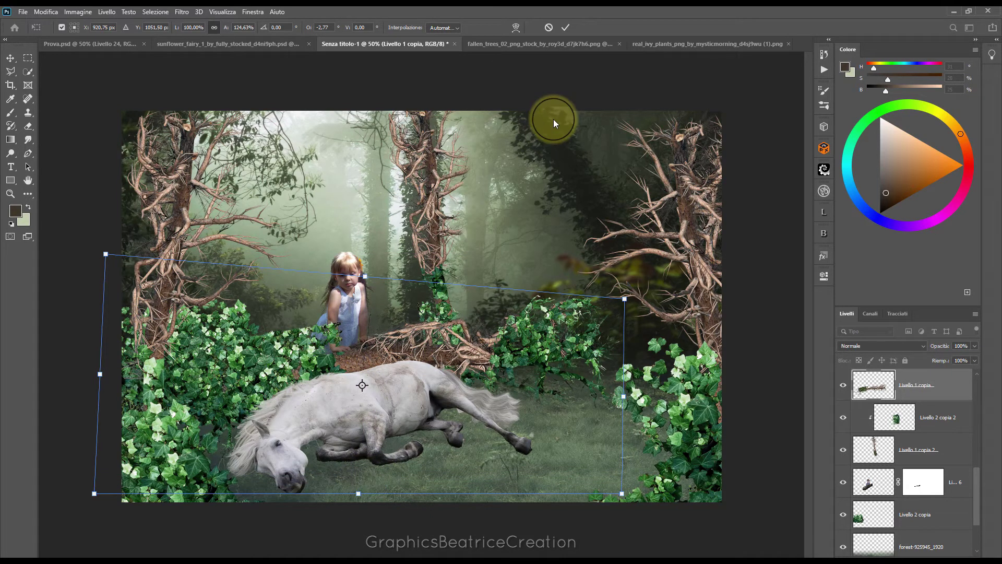
click(568, 27)
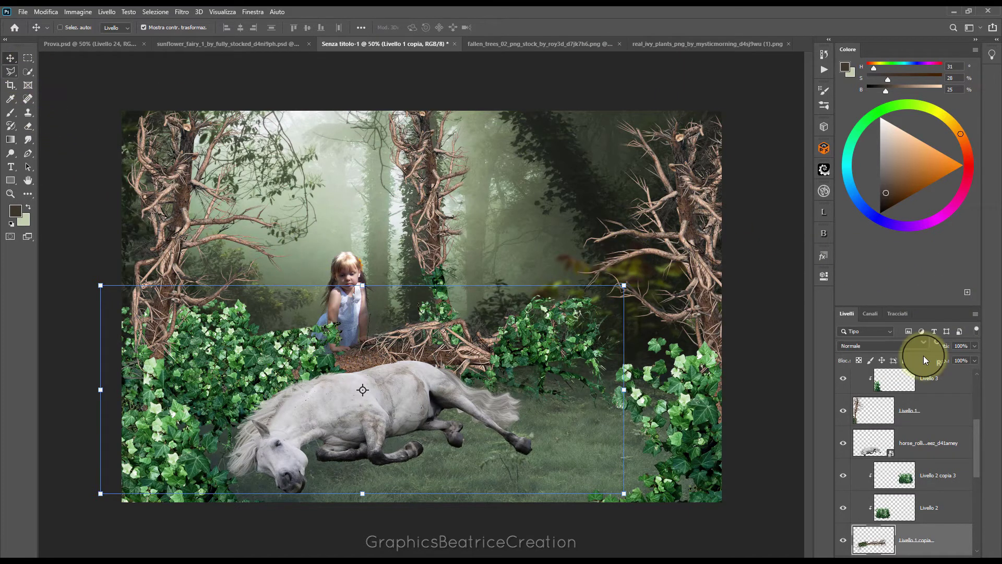
- Nudge the girl on Livello 6 slightly right so she sits just behind the log
drag(977, 436, 976, 466)
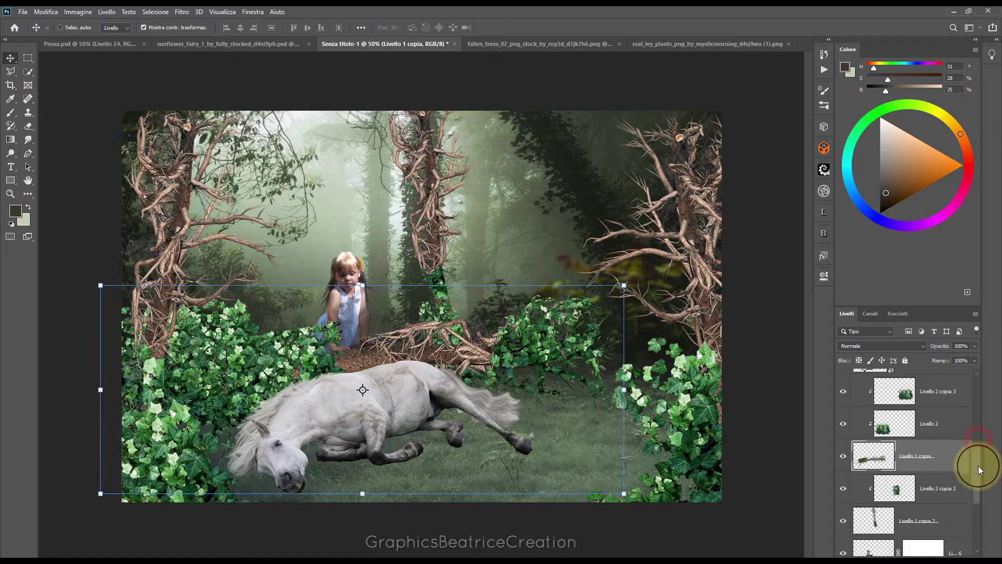
scroll(877, 482, down, 2)
click(874, 484)
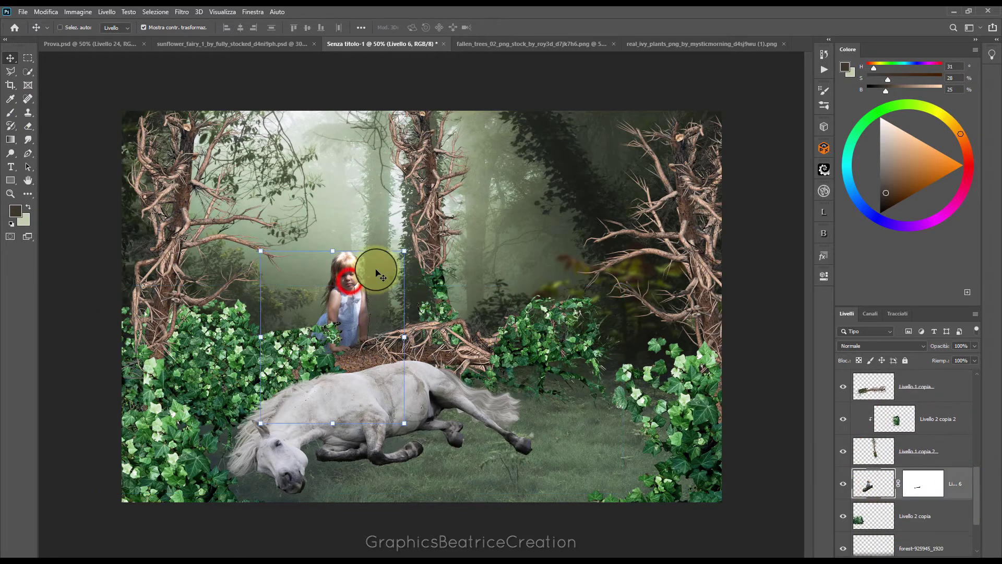
click(351, 285)
drag(352, 283, 358, 282)
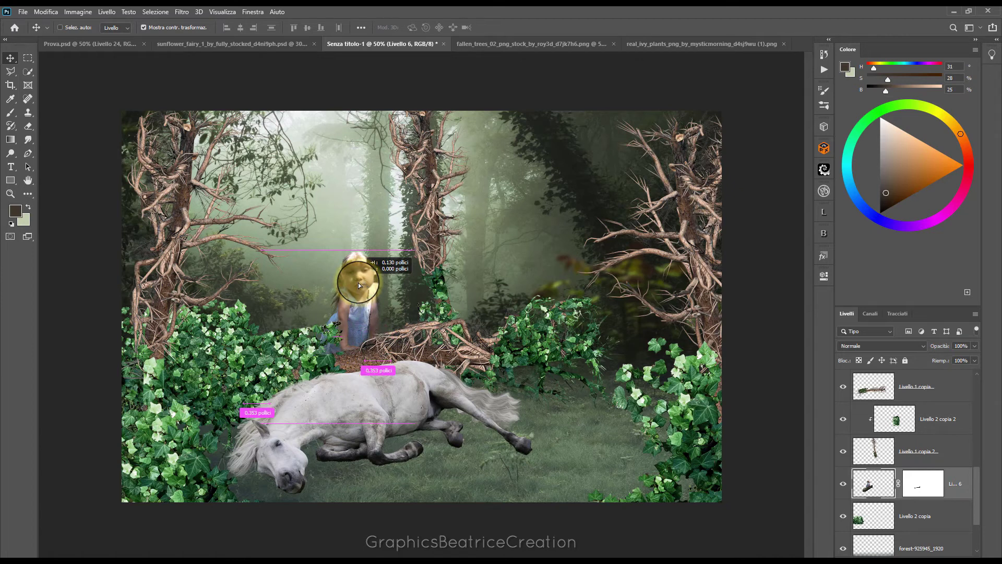
drag(358, 282, 364, 284)
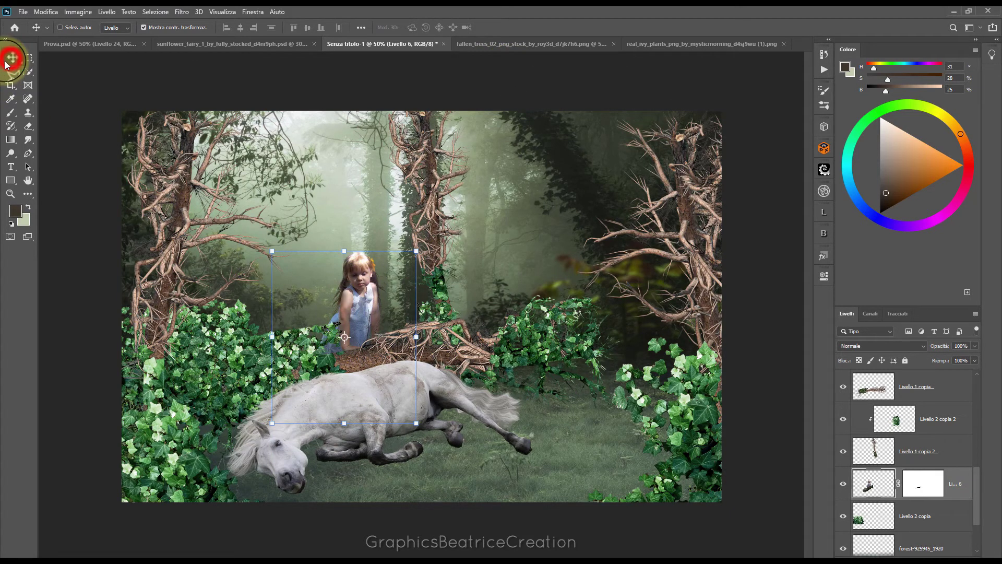
click(978, 473)
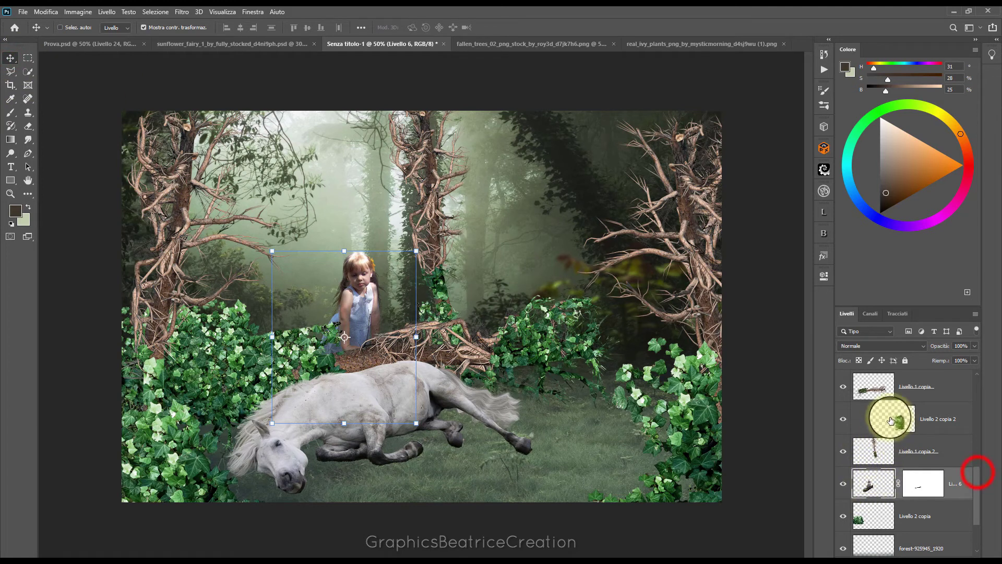
scroll(977, 472, up, 3)
- Hide the Livello 2 ivy and erase the stray leaves beside the girl's arm
click(840, 454)
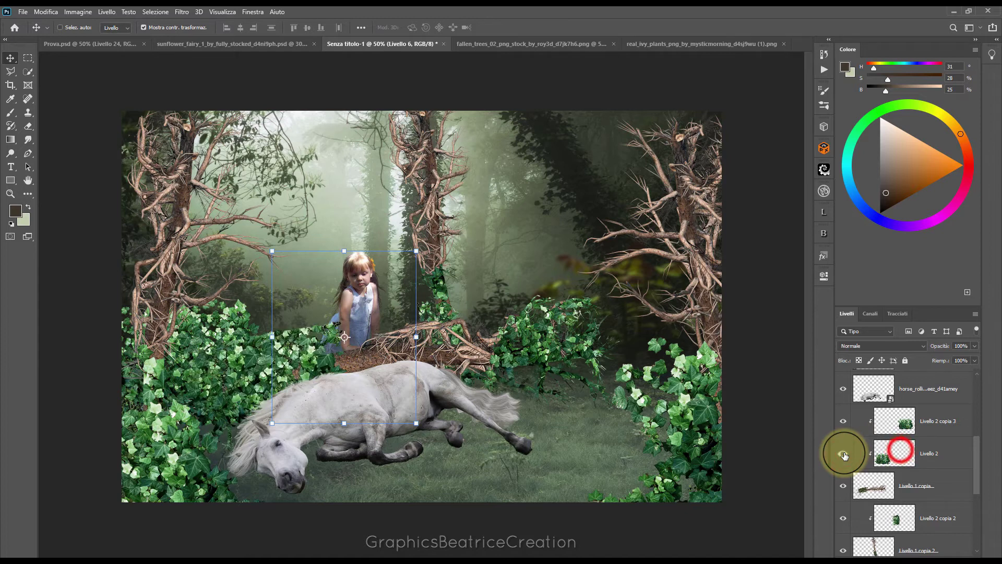
click(894, 452)
click(28, 125)
click(335, 331)
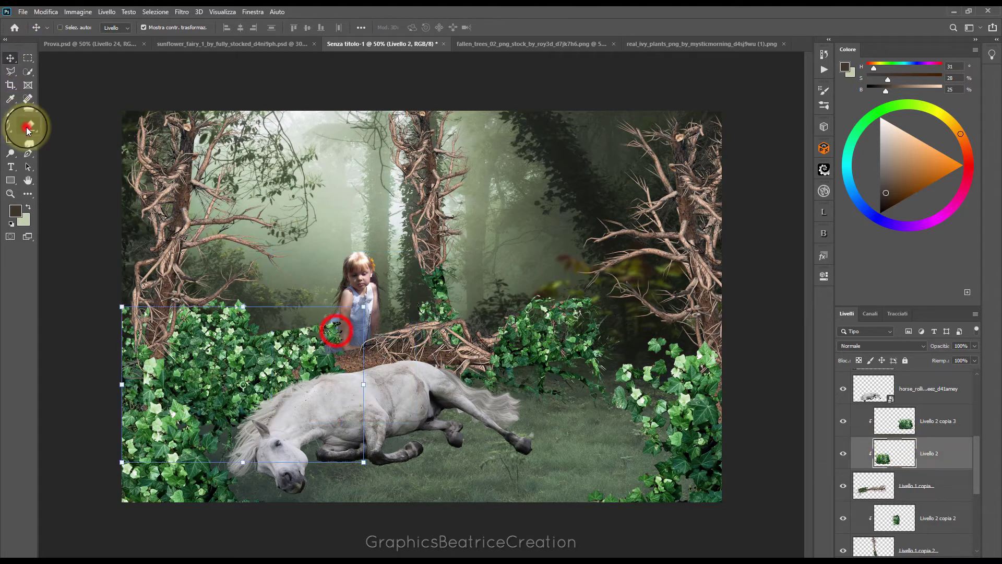
click(336, 330)
- Erase leftover bits left of the girl on Livello 1 copia, then switch to the ivy set document
click(893, 485)
click(279, 316)
click(336, 330)
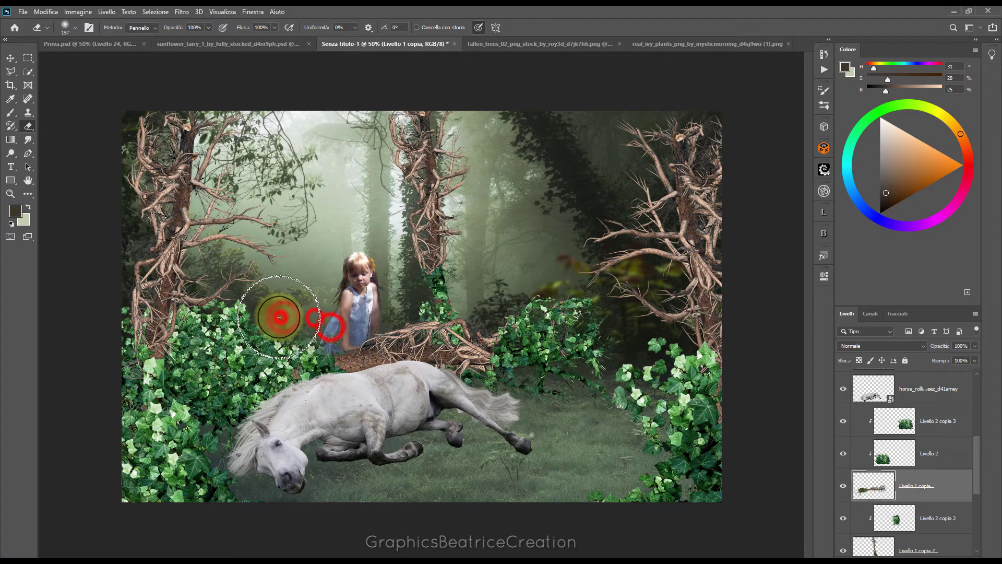
click(291, 316)
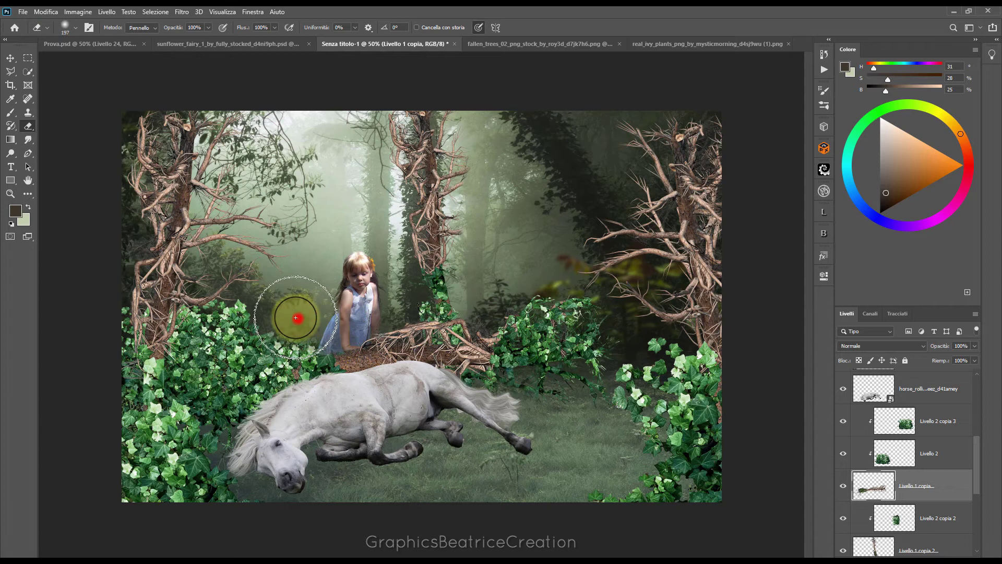
mouse_move(944, 418)
mouse_down()
mouse_move(918, 473)
mouse_move(940, 415)
mouse_up()
click(665, 45)
click(2, 47)
- Deselect the earlier ivy selection in the ivy set
click(11, 58)
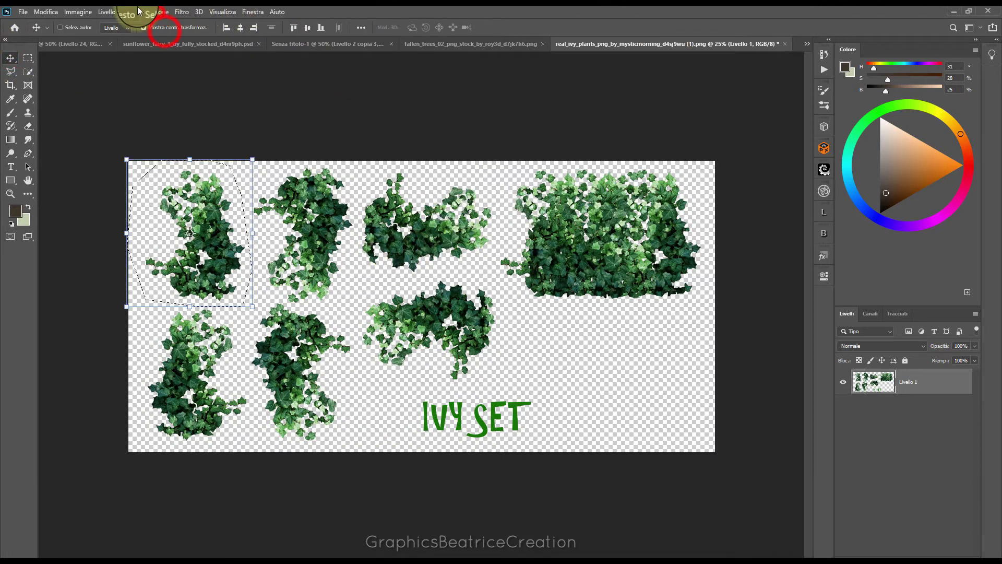
click(155, 11)
click(165, 35)
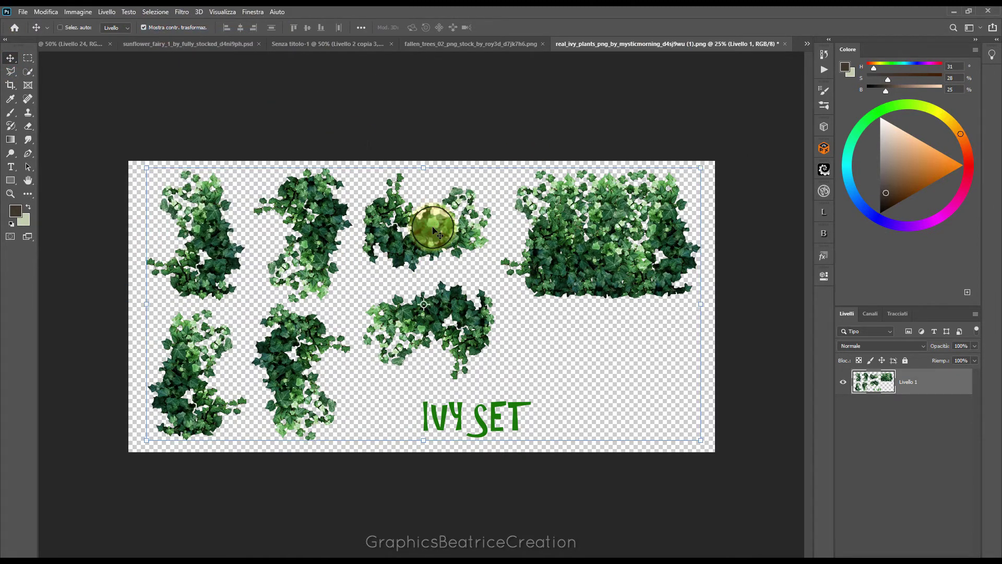
- Lasso the upper middle ivy cluster and drag it into the forest composite
click(11, 71)
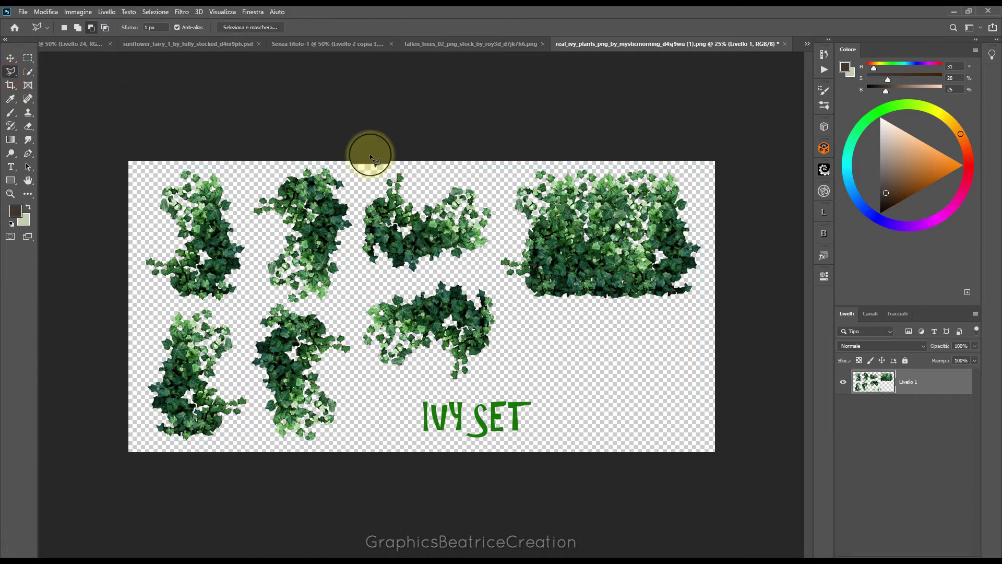
click(381, 161)
click(355, 180)
click(353, 276)
click(423, 281)
click(478, 269)
click(501, 232)
click(501, 196)
click(473, 172)
click(381, 161)
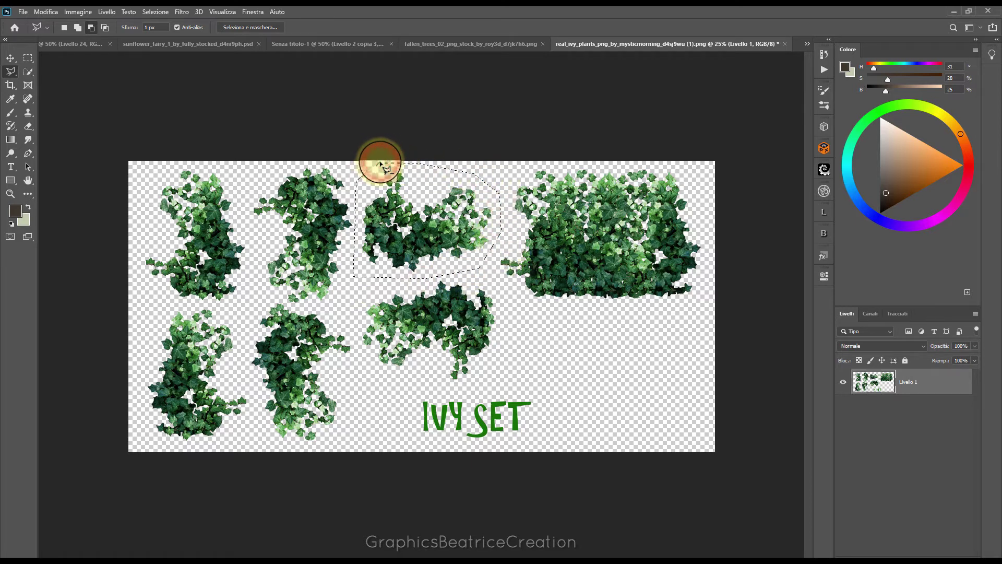
click(10, 58)
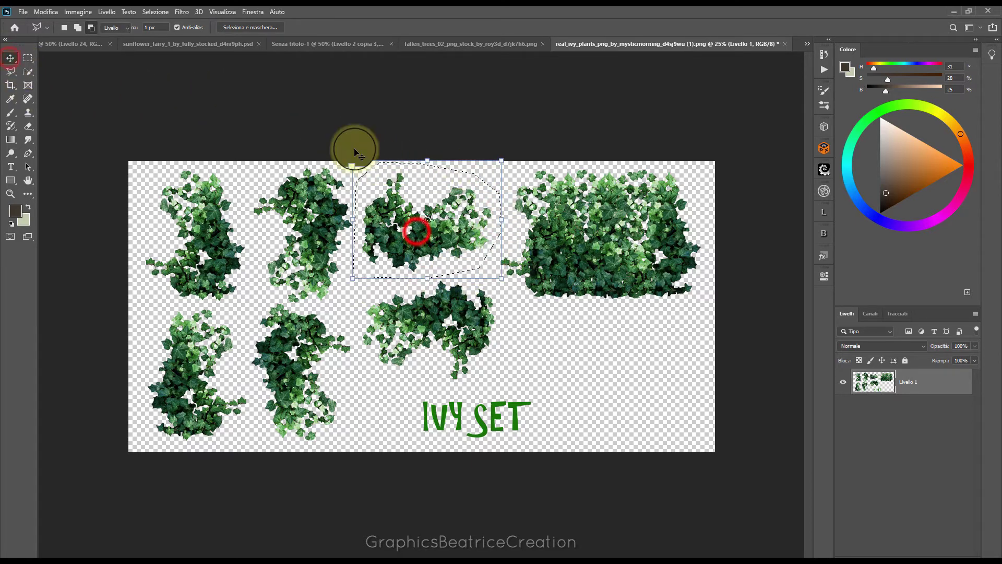
mouse_move(399, 224)
mouse_down()
mouse_move(305, 42)
mouse_move(295, 365)
mouse_up()
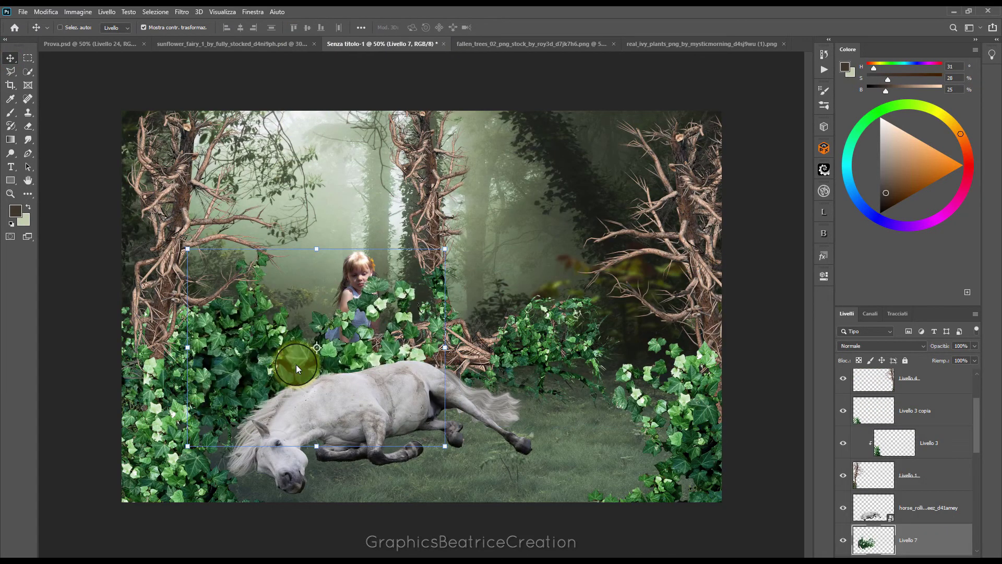
- Scale the new Livello 7 ivy to about 49% and place it beside the girl
drag(445, 249, 357, 282)
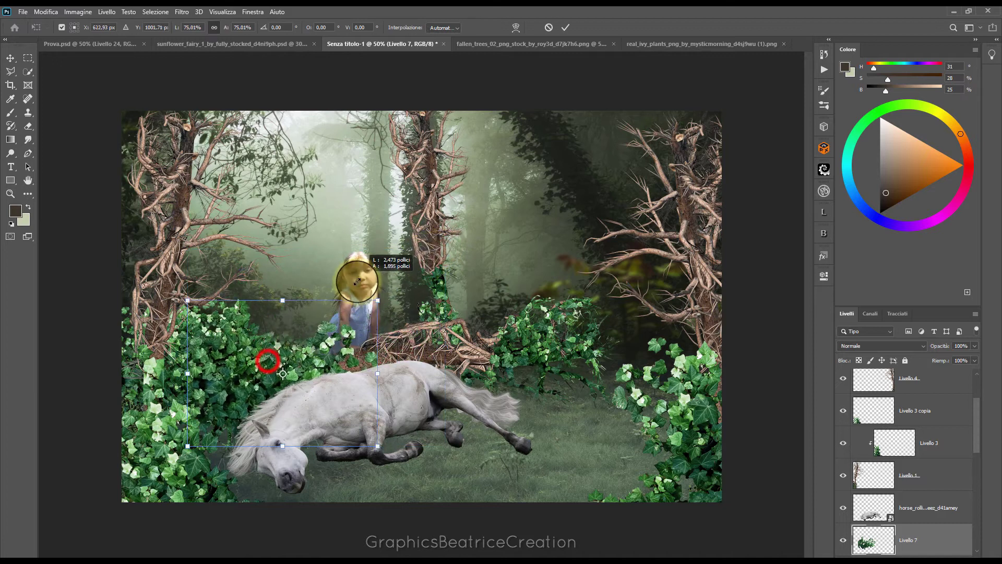
drag(266, 356, 256, 344)
mouse_move(181, 294)
mouse_down()
mouse_move(174, 305)
mouse_move(240, 358)
mouse_move(240, 337)
mouse_up()
drag(258, 379, 241, 351)
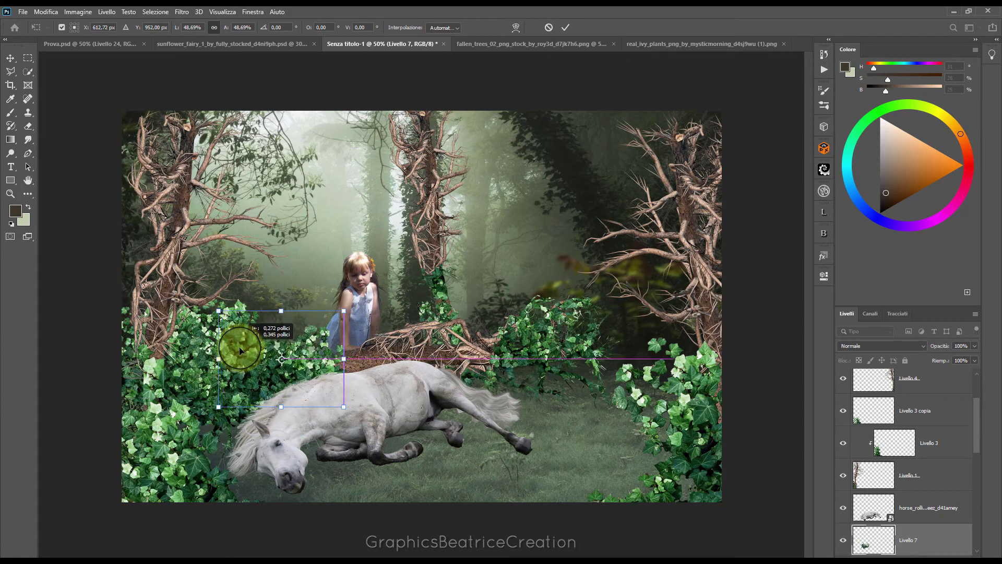
click(565, 28)
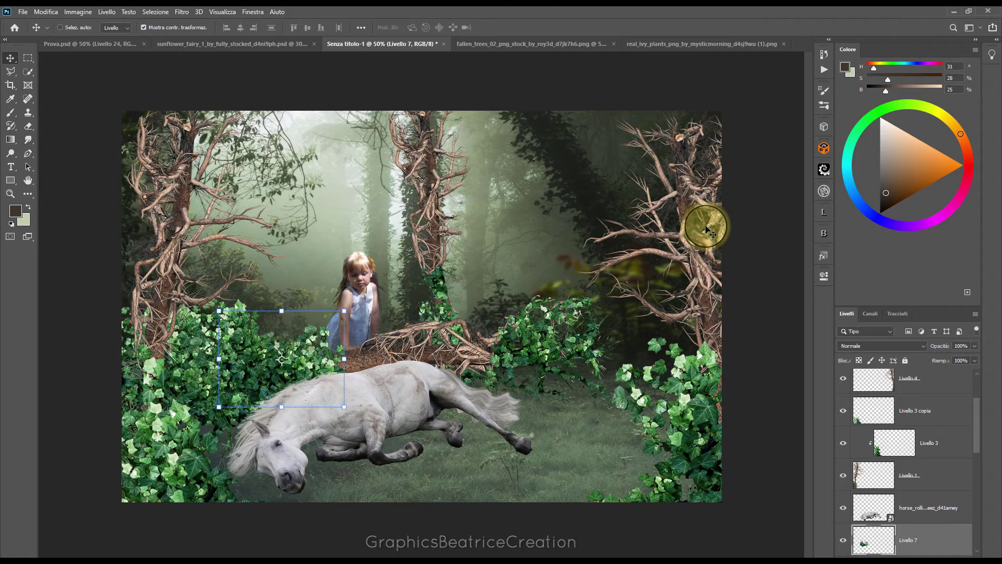
- Duplicate the ivy, flip it horizontally, rotate about 166° and set it by the log on her right
mouse_move(920, 528)
mouse_down()
mouse_move(915, 491)
mouse_move(917, 527)
mouse_up()
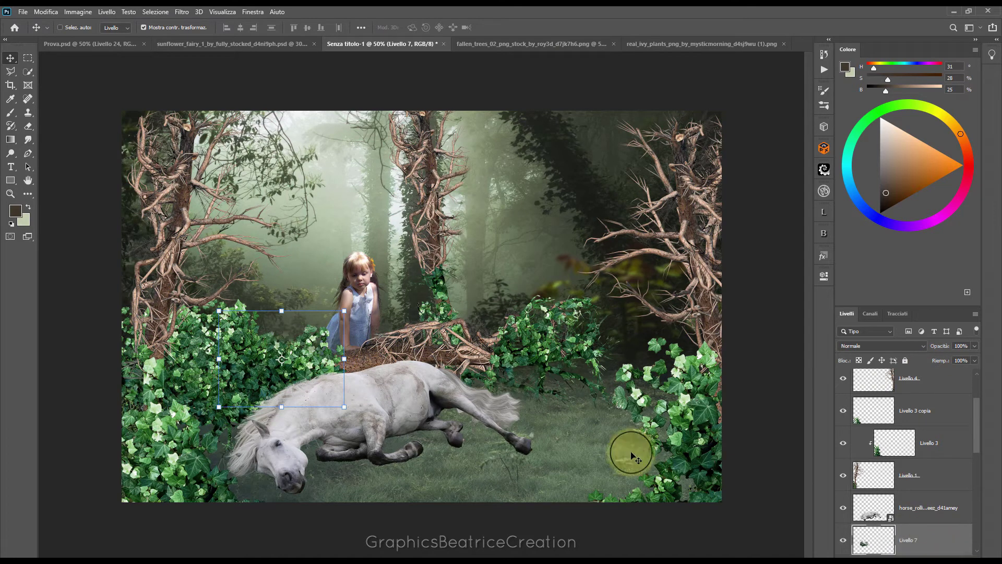
right_click(265, 364)
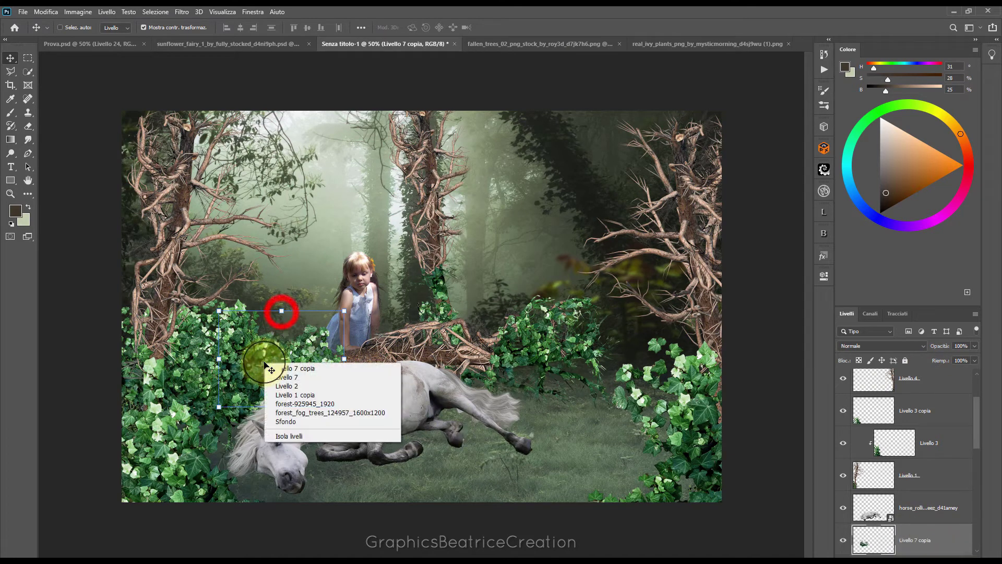
click(280, 312)
right_click(278, 372)
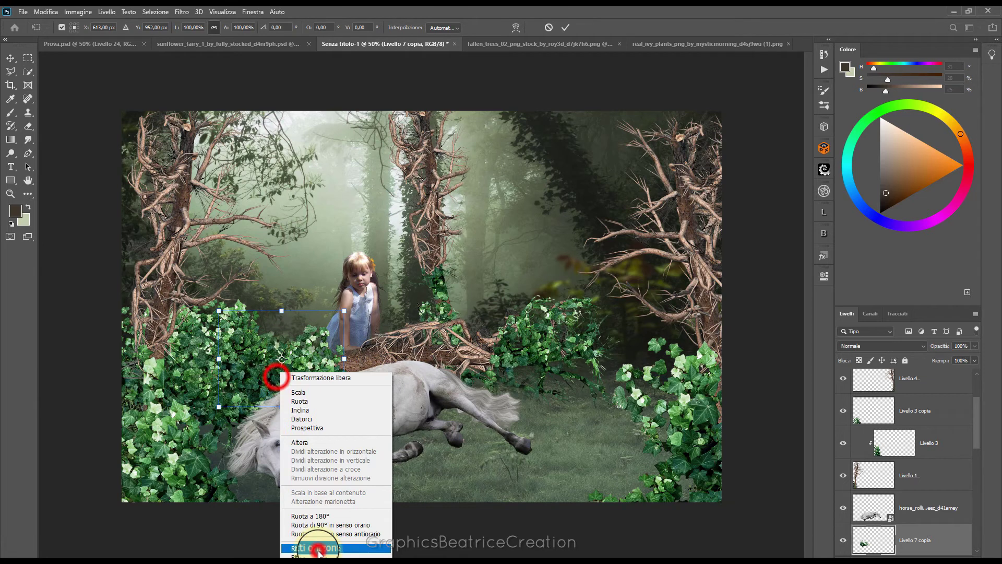
click(316, 548)
mouse_move(273, 380)
mouse_down()
mouse_move(547, 359)
mouse_move(471, 310)
mouse_up()
drag(552, 245, 458, 314)
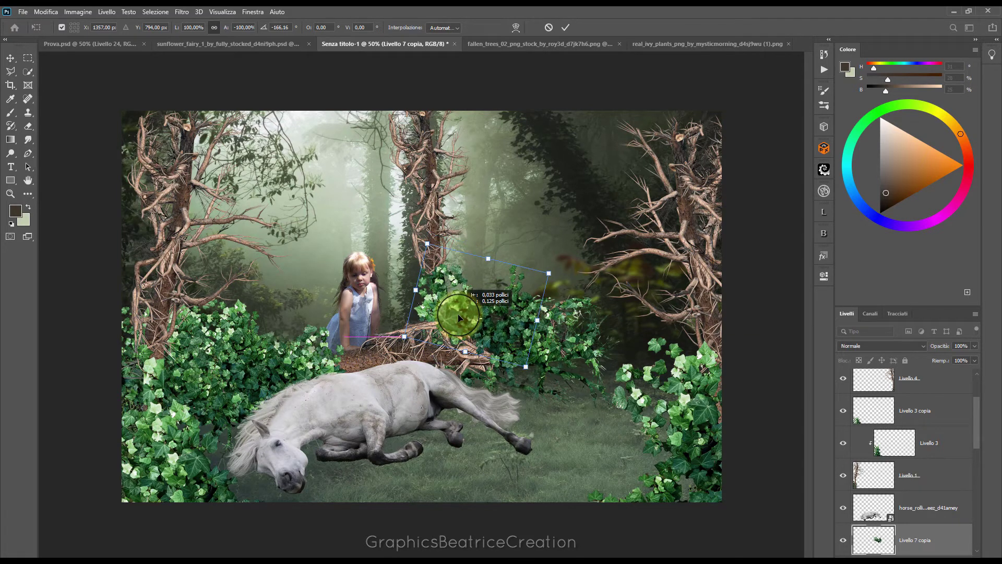
click(564, 30)
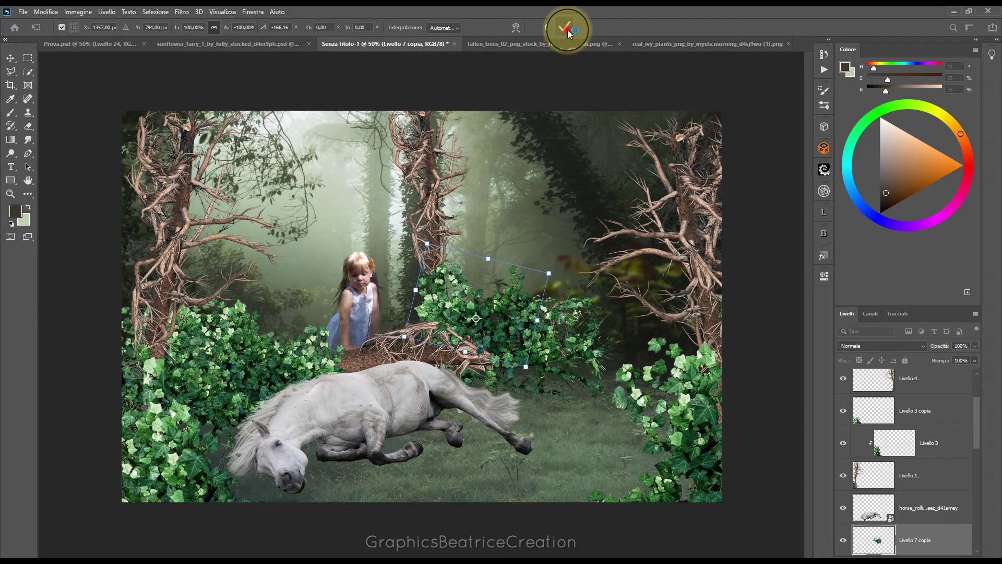
drag(630, 38, 696, 46)
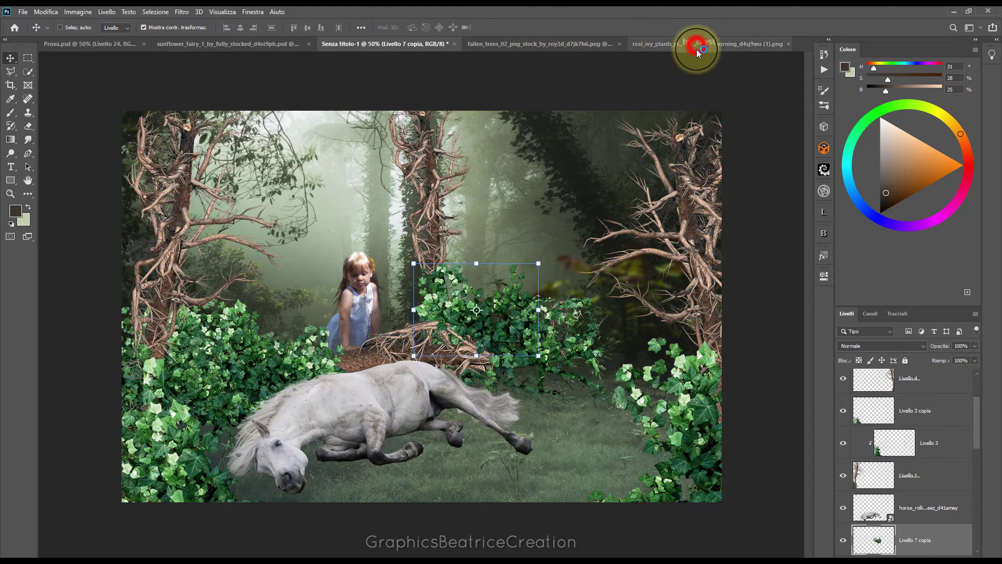
- Lasso the lower-left ivy cluster in the ivy set and drag it into the composite as Livello 8
click(696, 46)
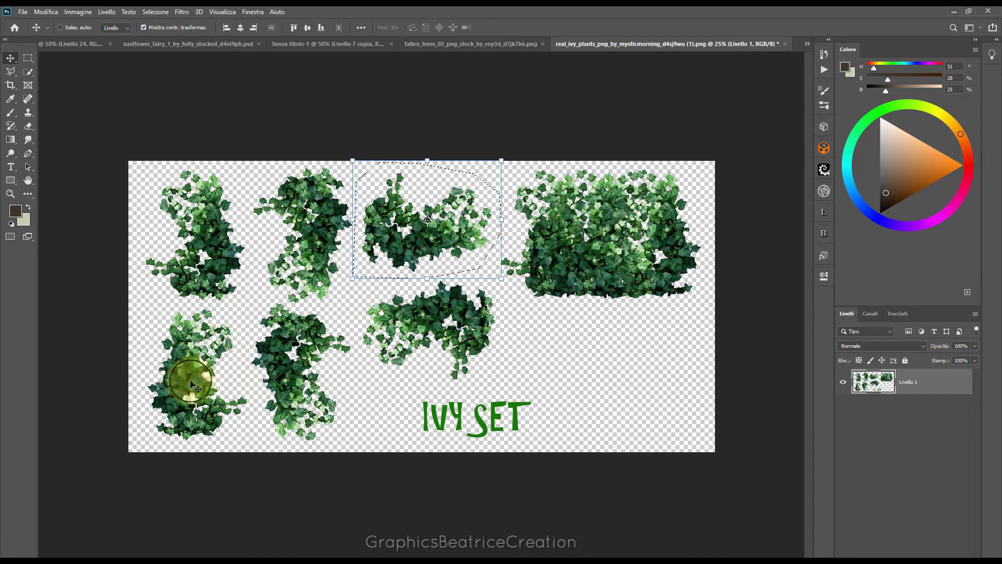
click(11, 71)
click(245, 327)
click(123, 386)
click(150, 457)
click(226, 464)
click(251, 441)
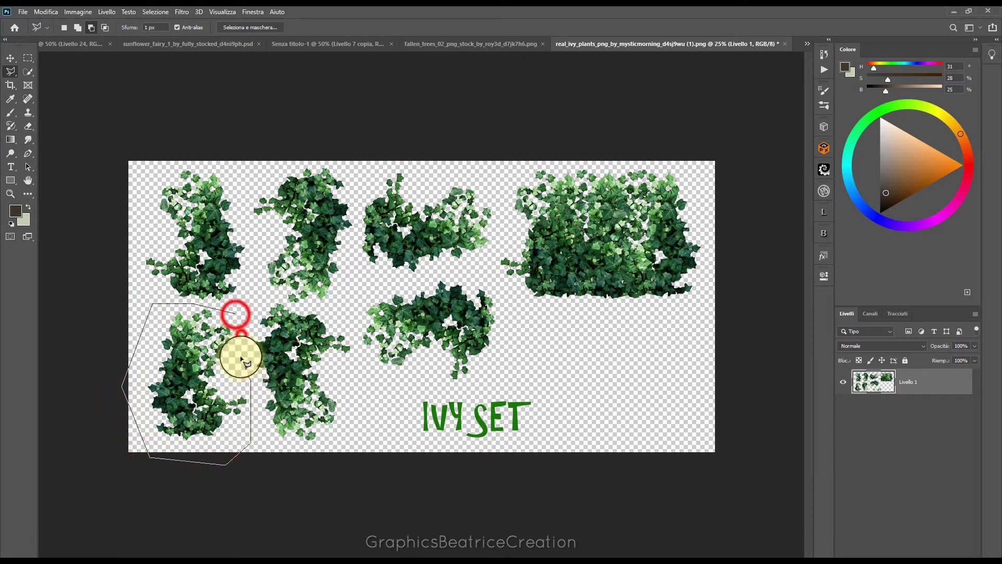
click(235, 314)
click(10, 57)
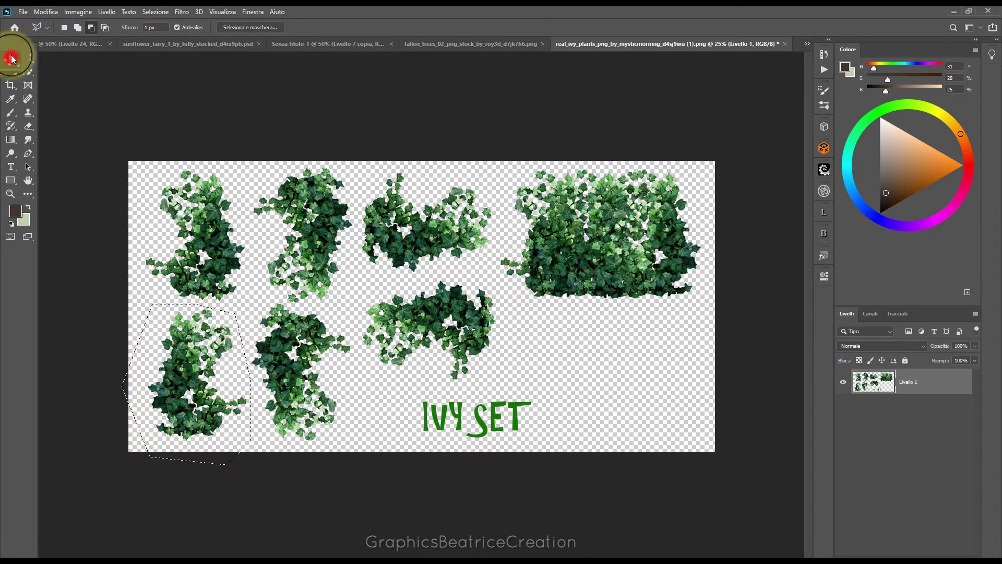
mouse_move(196, 355)
mouse_down()
mouse_move(268, 112)
mouse_move(314, 217)
mouse_up()
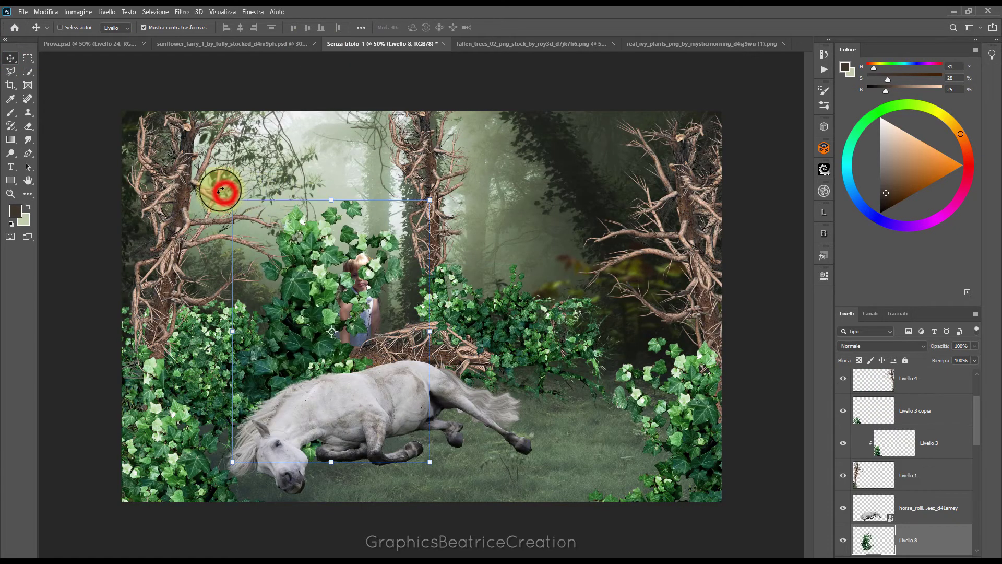
- Rotate the Livello 8 ivy about 90°, move it behind the horse and skew it flat
drag(224, 192, 240, 397)
drag(329, 324, 481, 392)
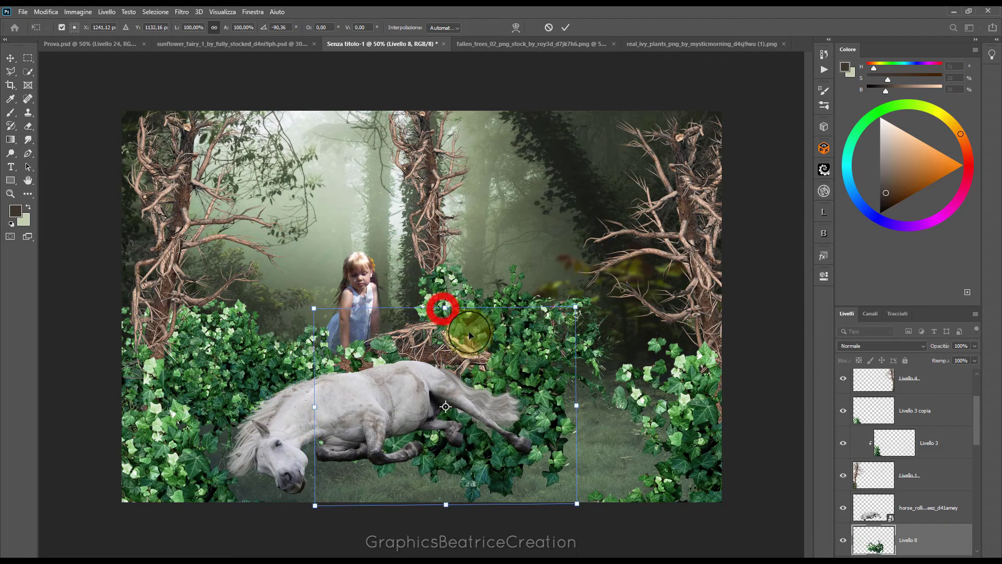
right_click(443, 308)
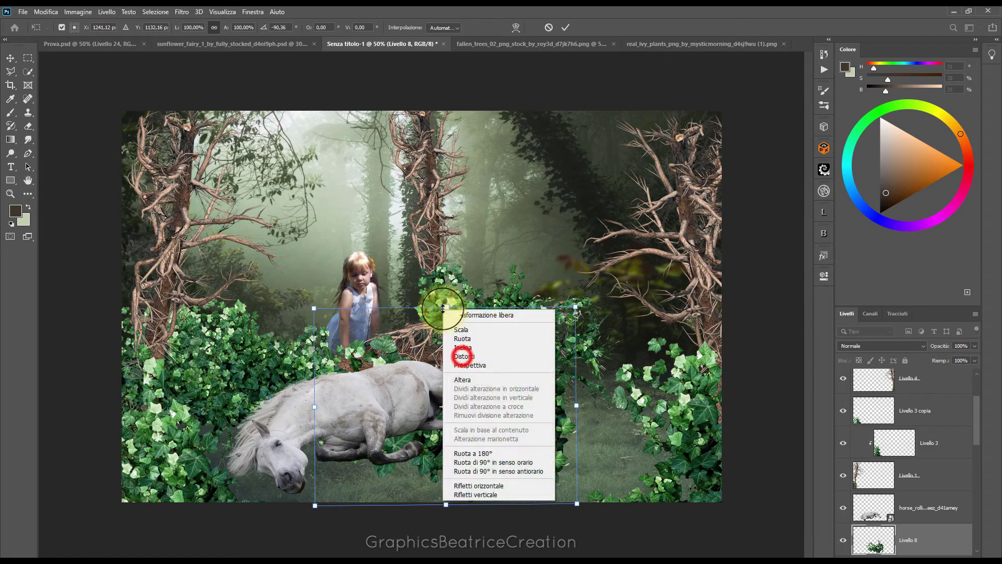
click(462, 356)
drag(447, 314, 466, 421)
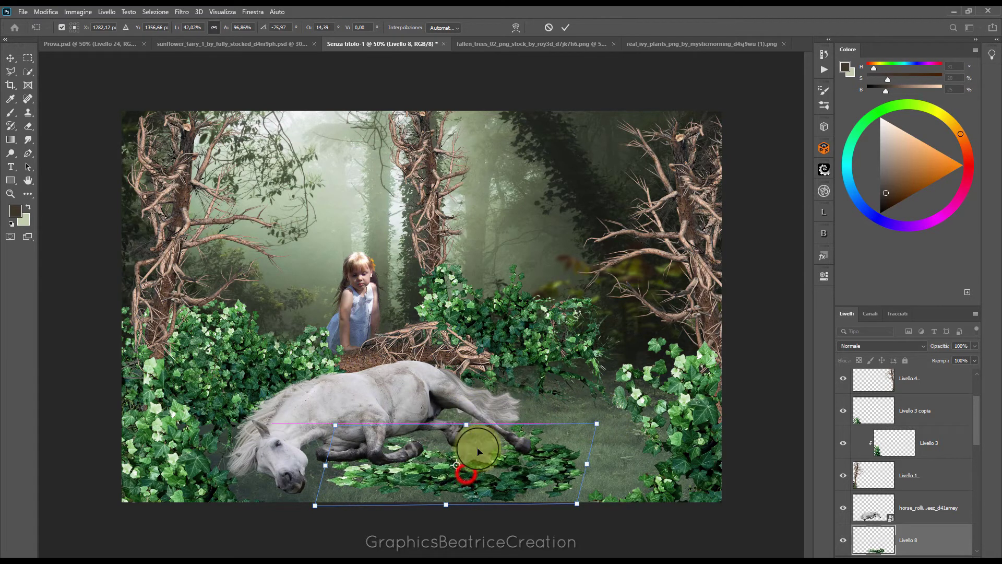
- Move the ivy patch to the centre line, shrink it slightly and lower it under the horse's head
drag(465, 472, 357, 469)
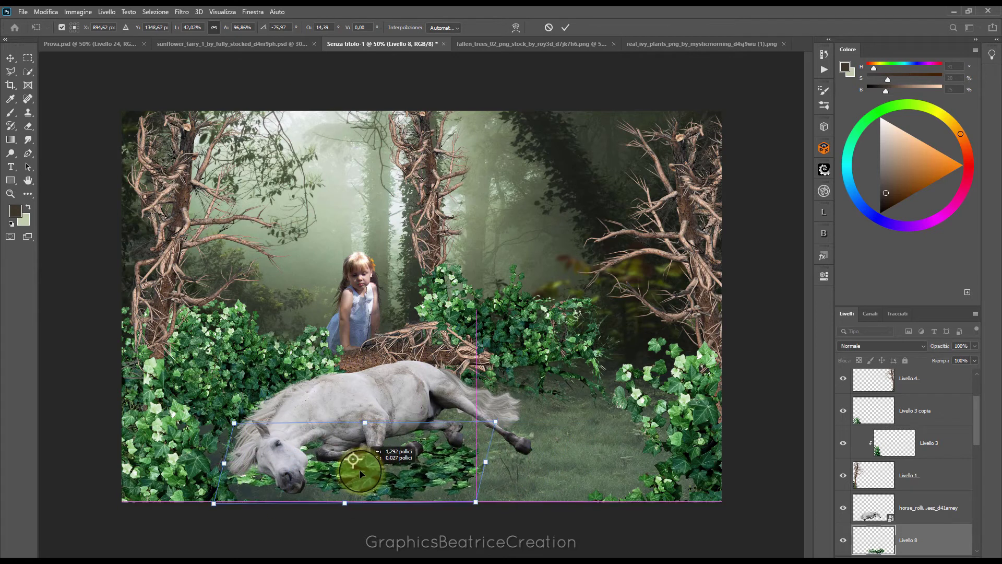
drag(465, 502, 479, 498)
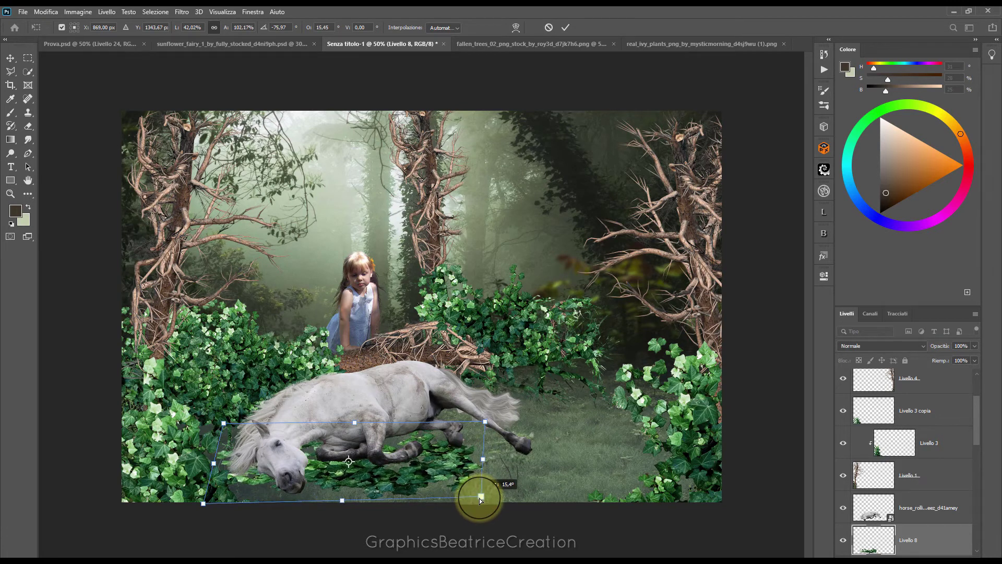
right_click(380, 253)
click(393, 261)
drag(484, 420, 458, 430)
drag(423, 480, 424, 484)
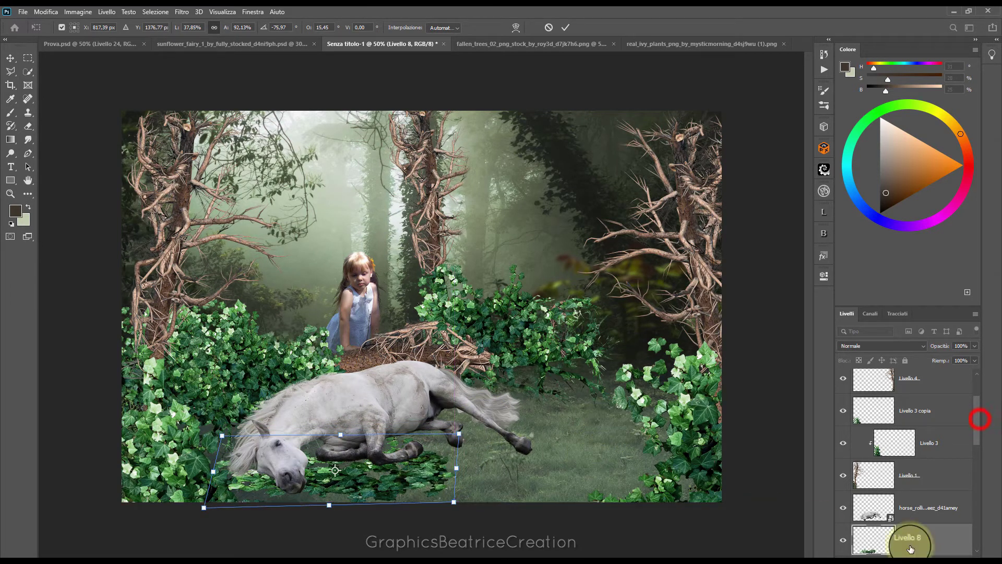
drag(979, 419, 980, 449)
click(918, 422)
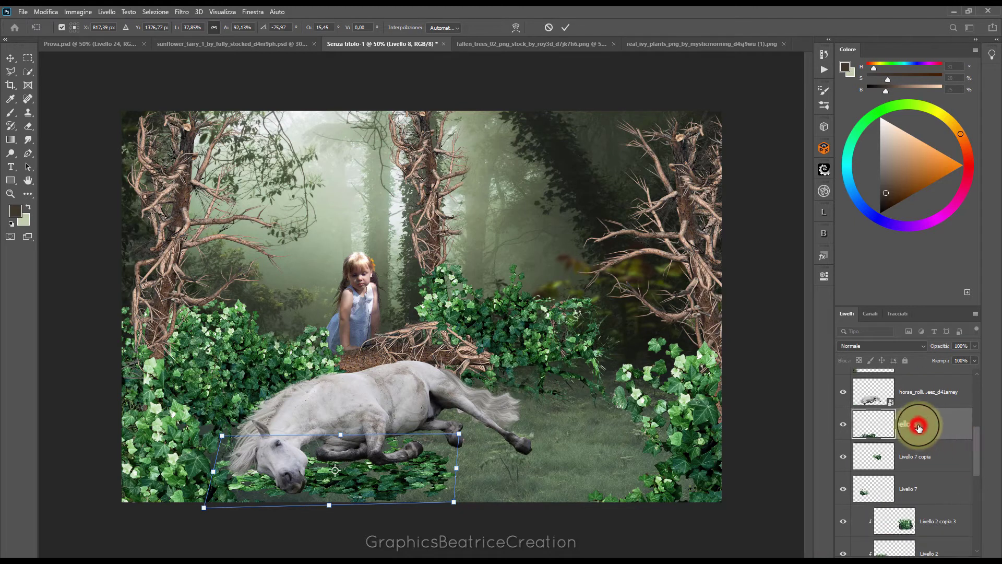
- Duplicate the ivy patch, flip the copy horizontally and move it toward the horse's hind legs
key(ctrl+j)
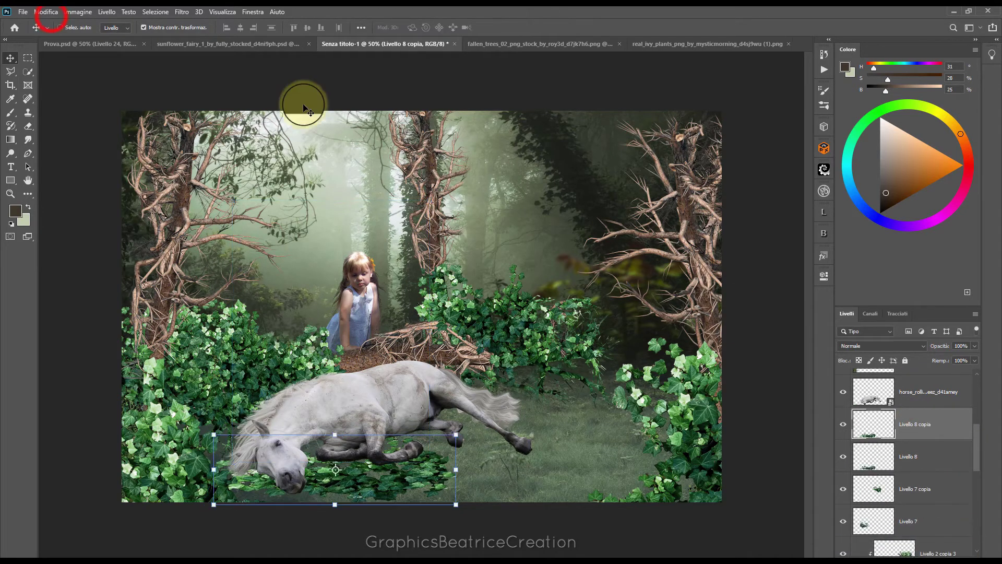
click(46, 12)
click(57, 250)
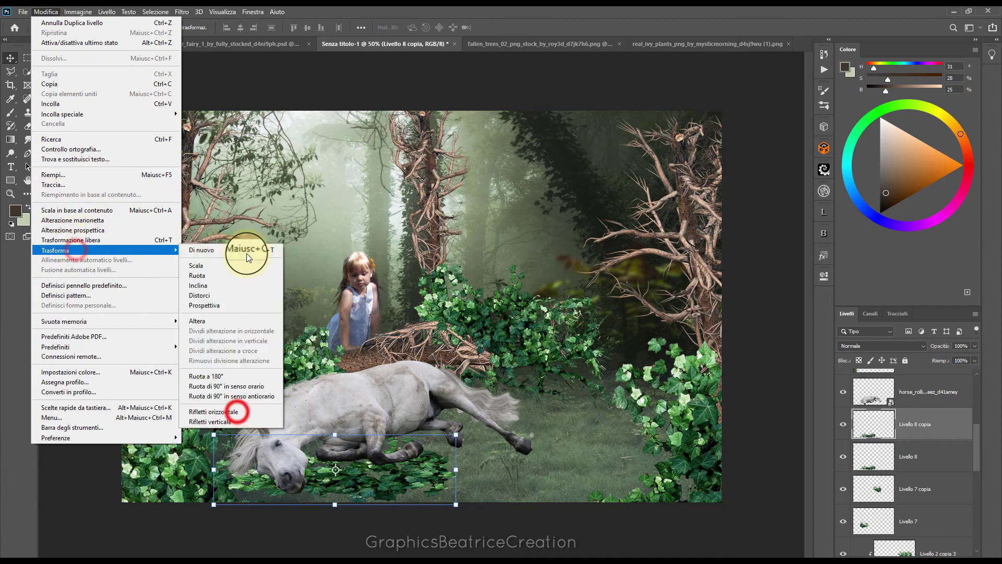
click(238, 413)
drag(444, 468, 608, 441)
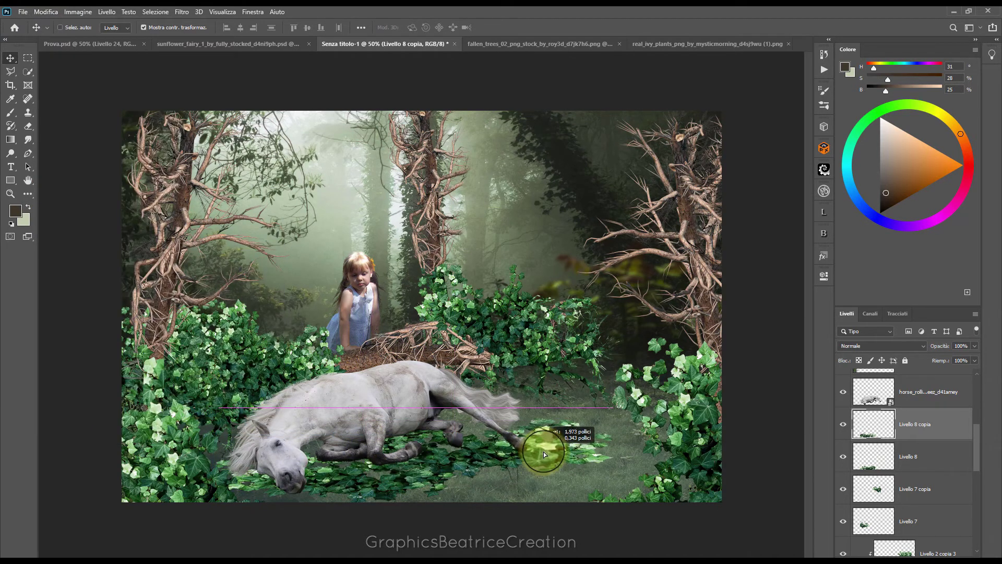
- Rotate the ivy copy near level, flip it back and shrink it to about 73%
key(ctrl+t)
drag(633, 405, 614, 376)
drag(568, 425, 600, 437)
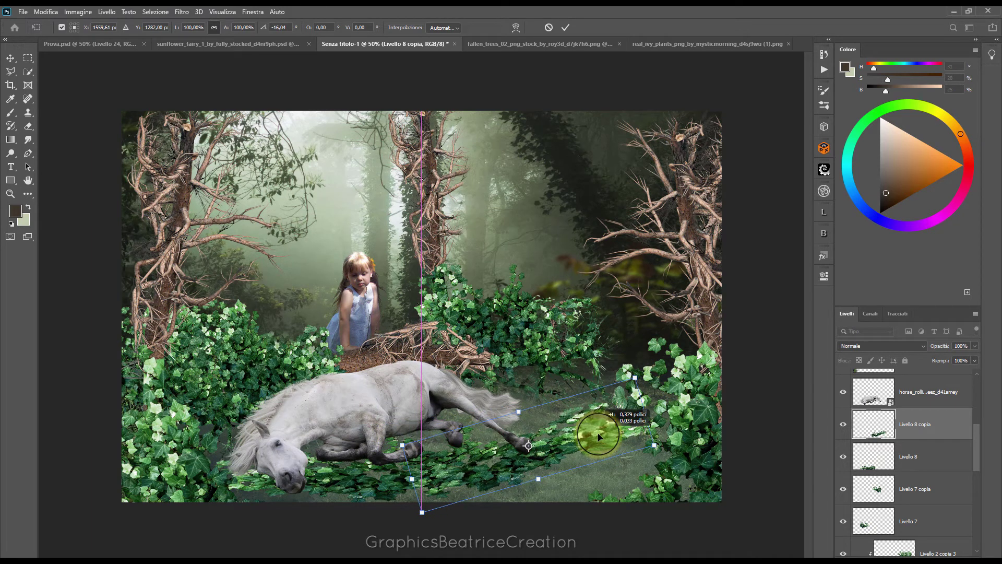
click(634, 370)
drag(634, 370, 613, 411)
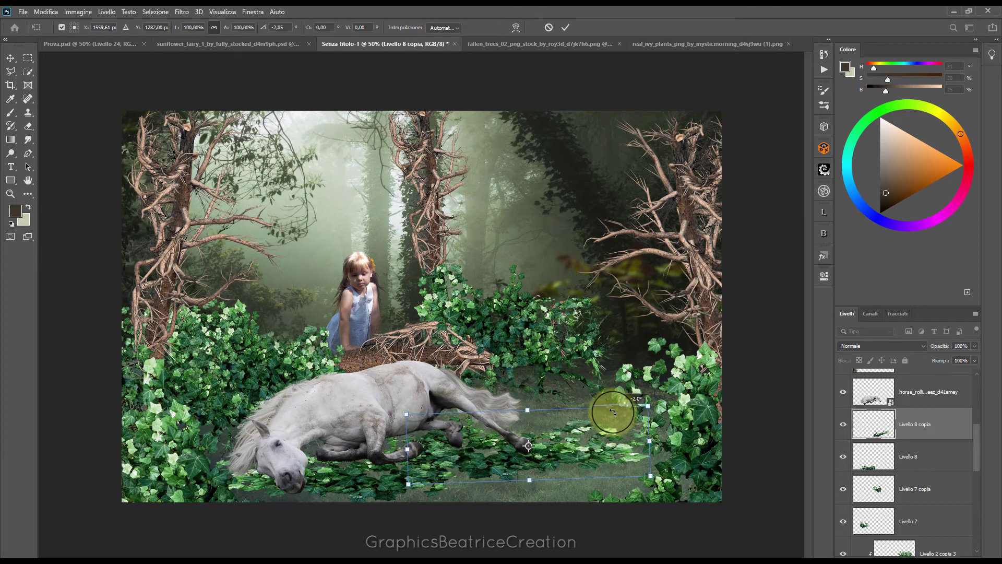
right_click(604, 433)
click(626, 416)
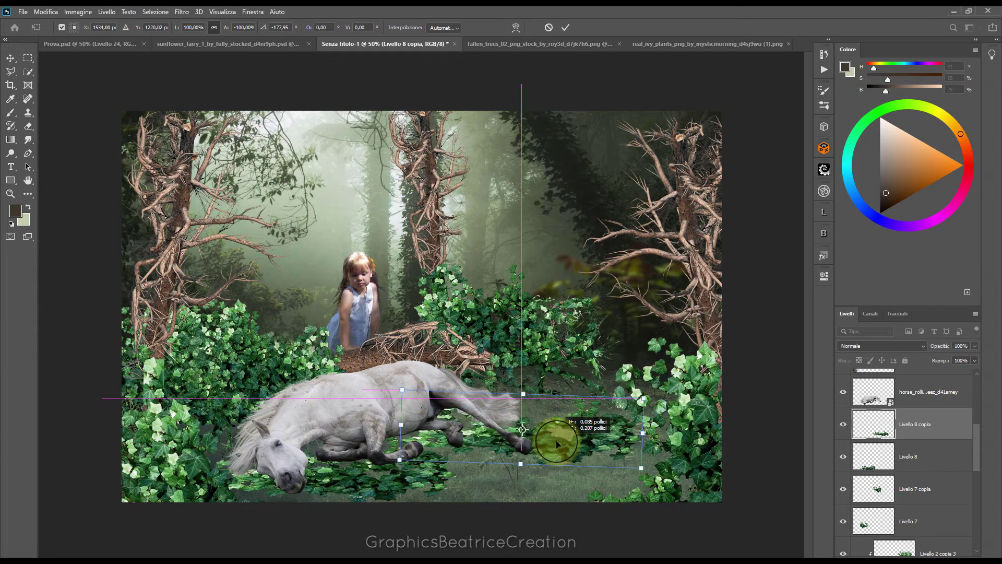
drag(561, 459, 548, 449)
drag(635, 406, 565, 440)
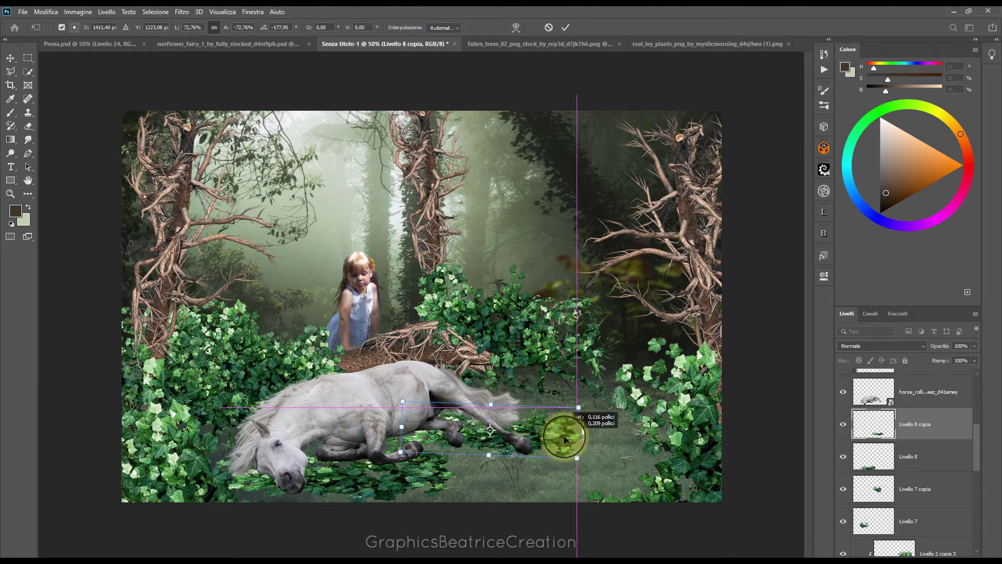
- Stretch and skew the ivy copy to lie along the ground under the hind legs, then commit
click(489, 418)
right_click(491, 423)
click(518, 271)
drag(490, 455, 488, 469)
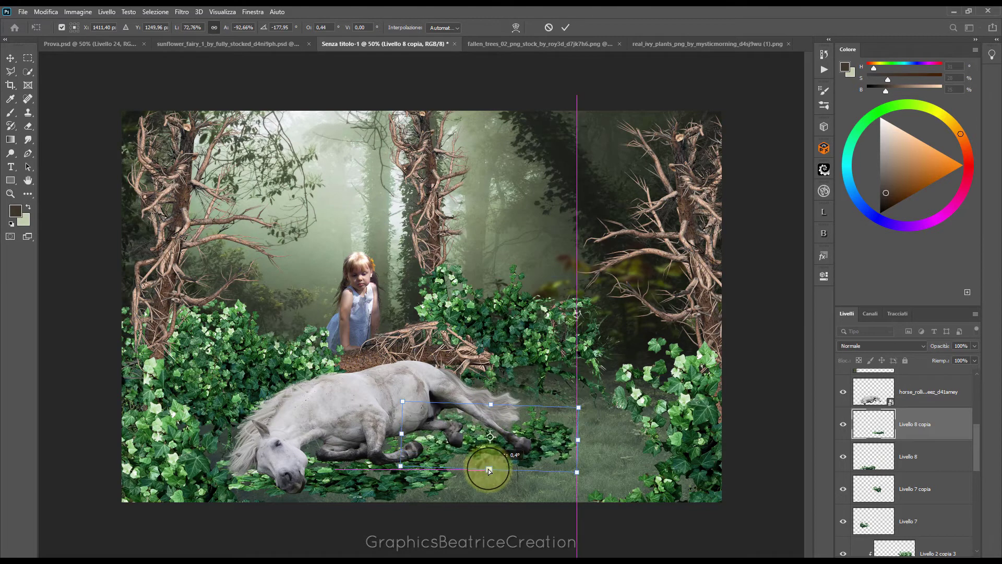
drag(581, 411, 578, 399)
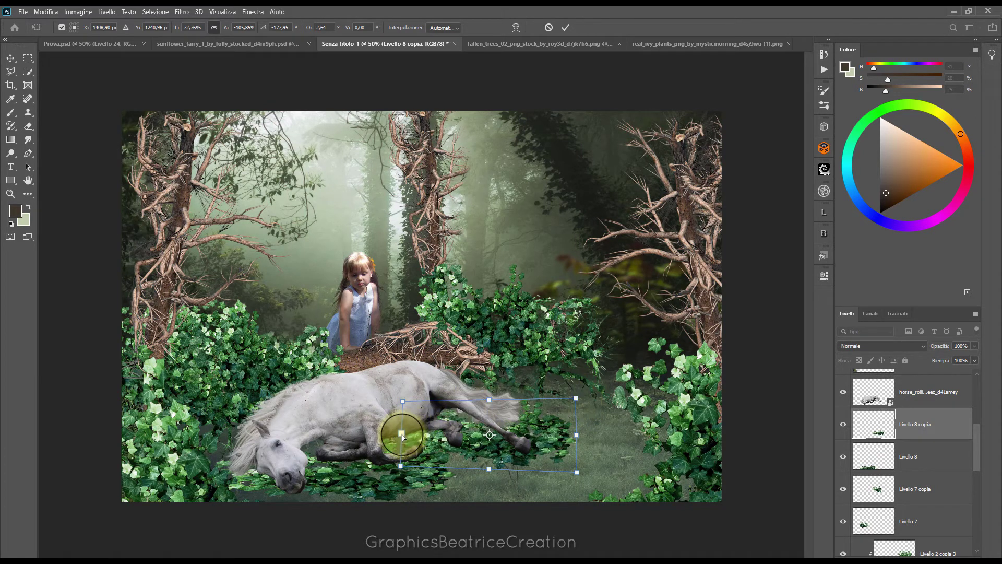
click(567, 28)
- Select the Livello 2 copia layer and bring up the Open file window
drag(978, 439, 974, 513)
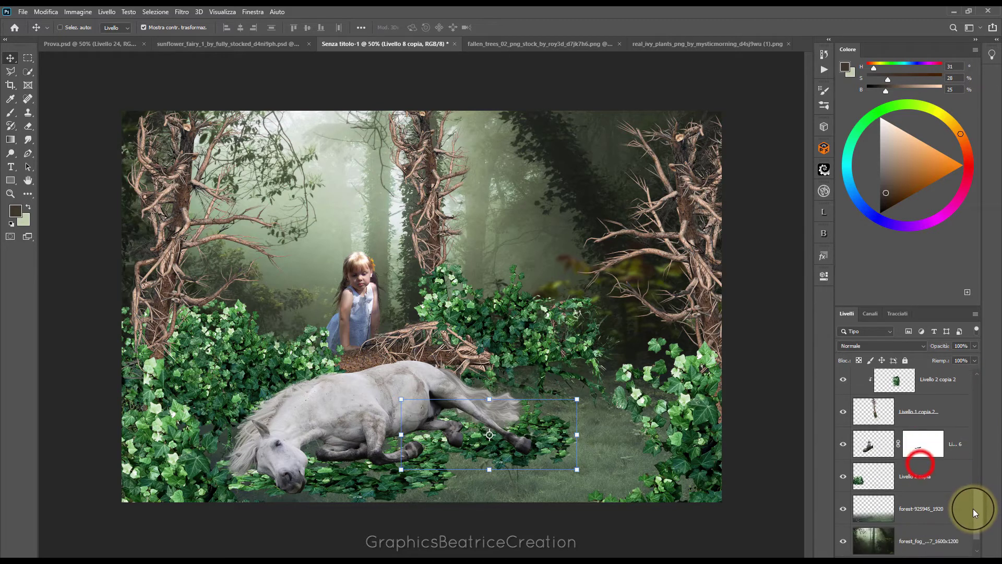
click(913, 469)
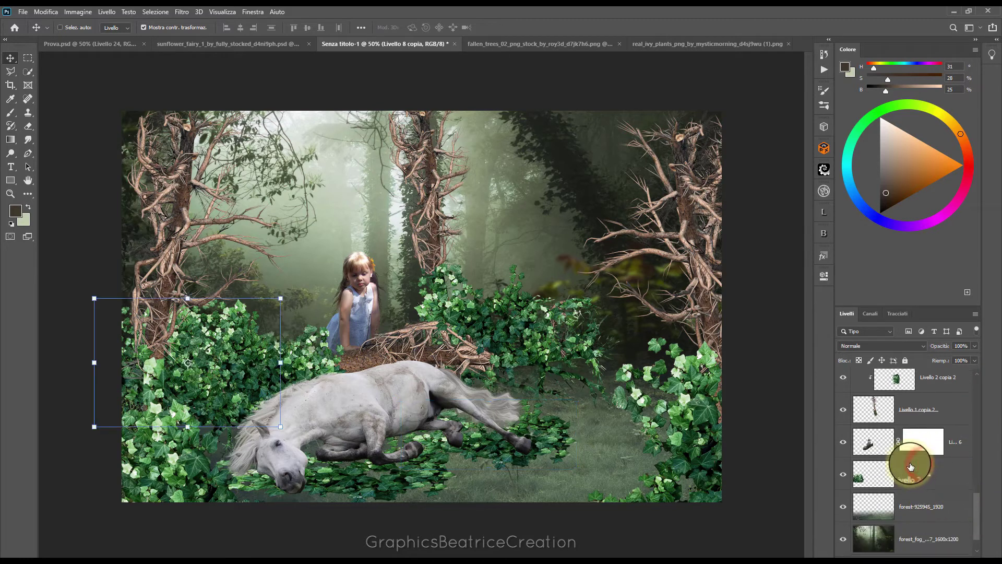
click(22, 11)
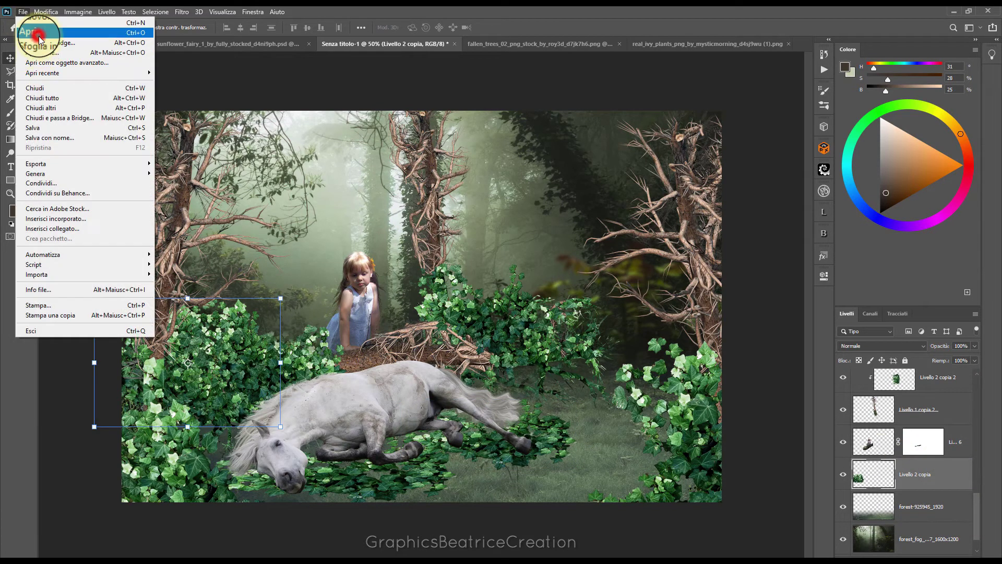
click(34, 32)
- Open the transparent 3d_object wings image
click(238, 157)
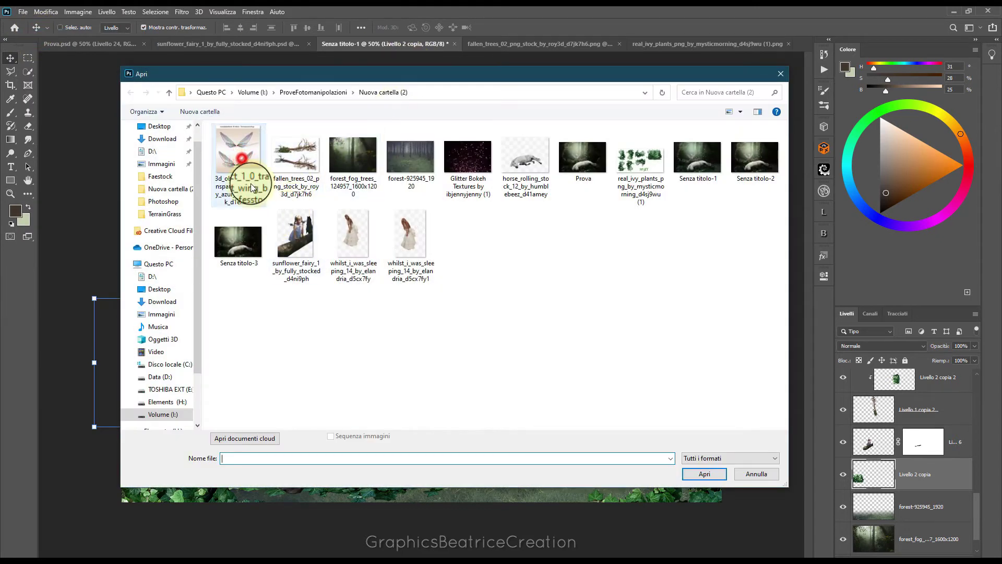
click(704, 473)
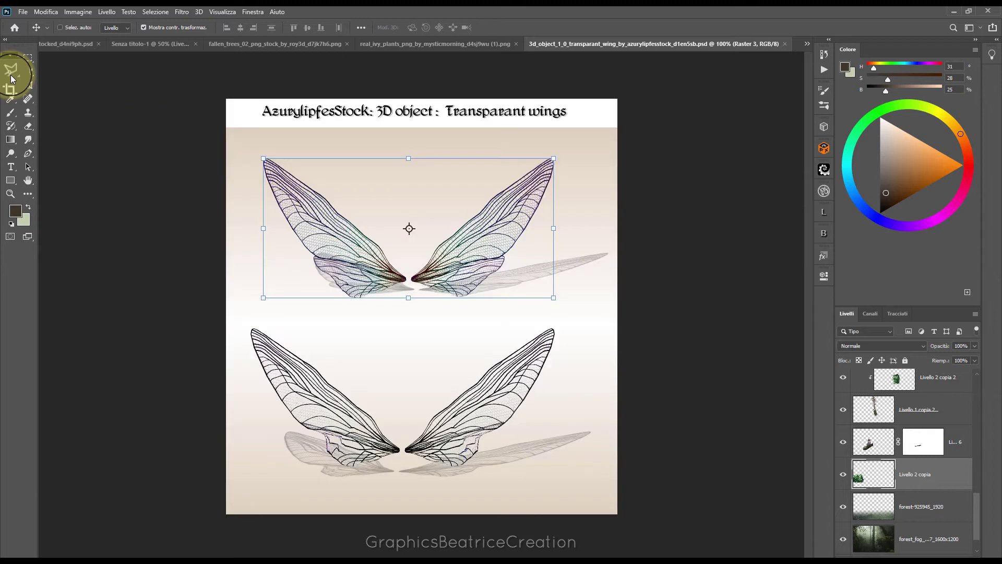
click(11, 71)
- Outline the upper pair of wings and drag them into the forest composite as Livello 9
click(318, 152)
click(280, 139)
click(236, 144)
click(248, 190)
click(314, 300)
click(354, 328)
click(449, 338)
click(543, 305)
click(587, 200)
click(571, 136)
click(412, 174)
click(280, 139)
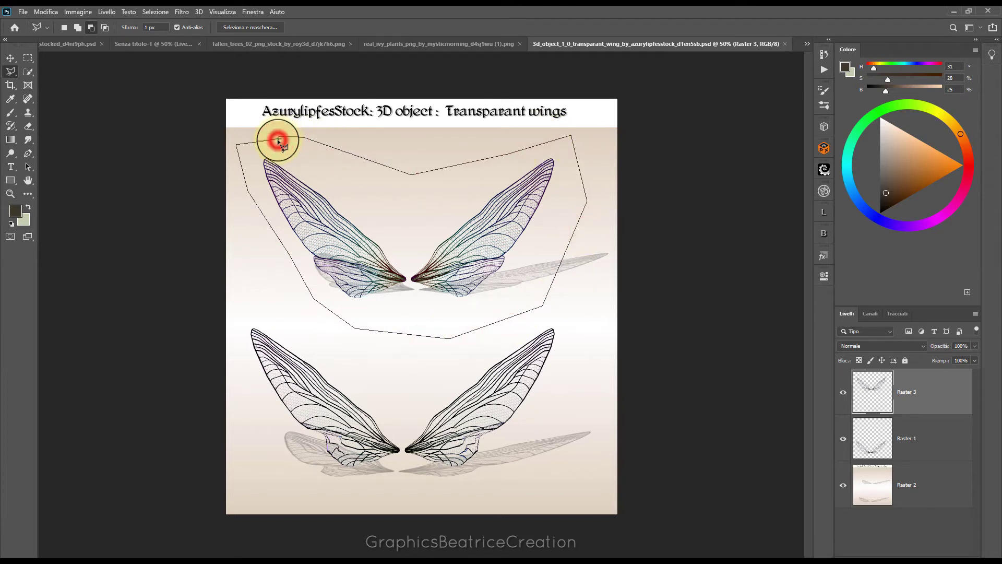
click(10, 58)
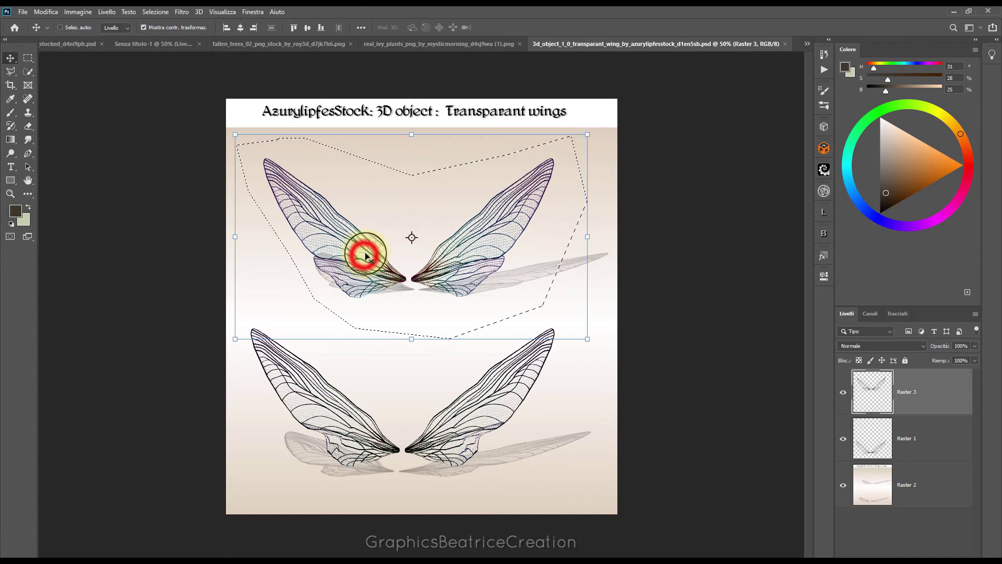
mouse_move(365, 256)
mouse_down()
mouse_move(168, 47)
mouse_move(351, 261)
mouse_up()
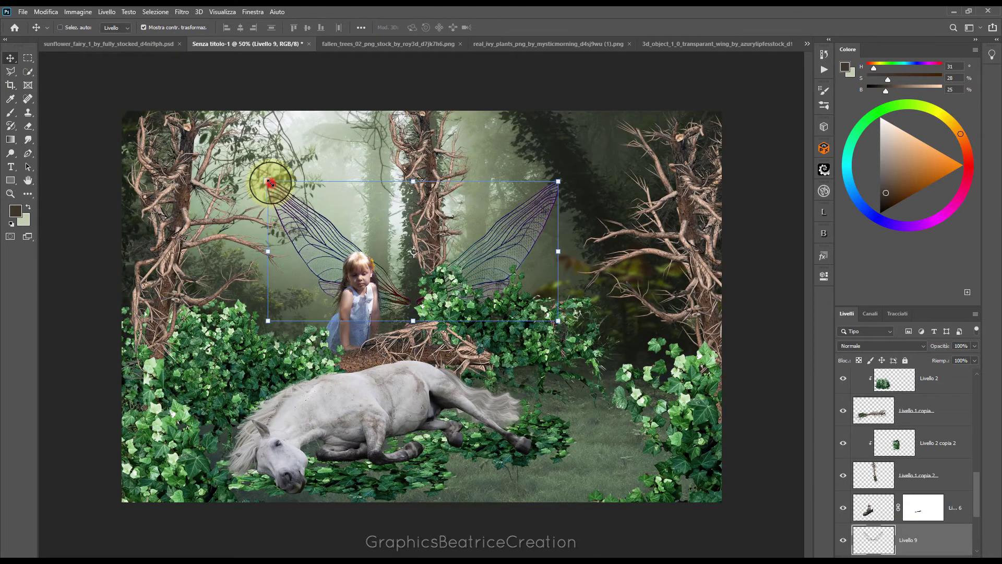
- Scale the Livello 9 wings to about 90% behind the girl's shoulders and apply
drag(269, 182, 434, 261)
mouse_move(529, 290)
mouse_down()
mouse_move(424, 254)
mouse_move(398, 264)
mouse_move(404, 271)
mouse_up()
click(565, 27)
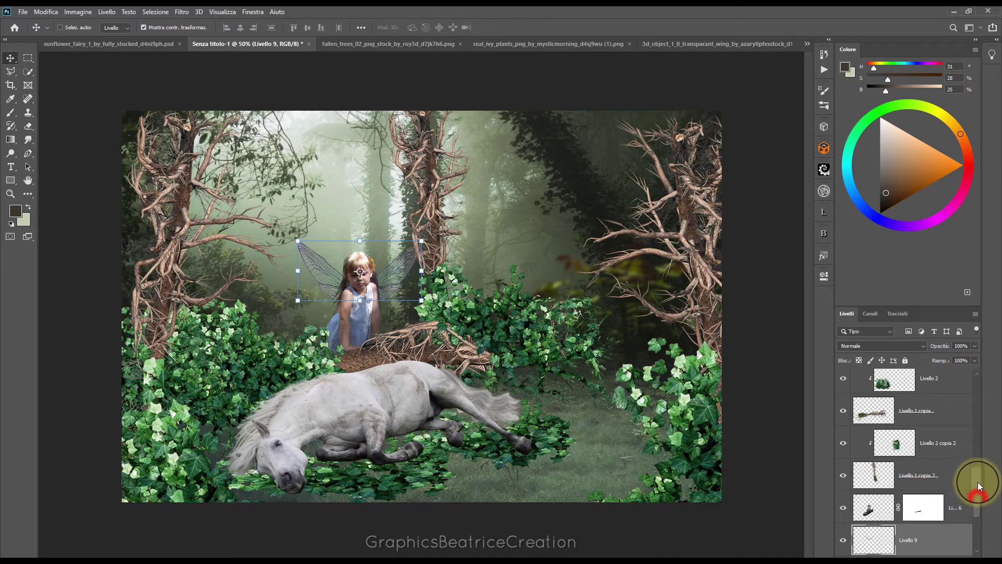
scroll(978, 482, down, 3)
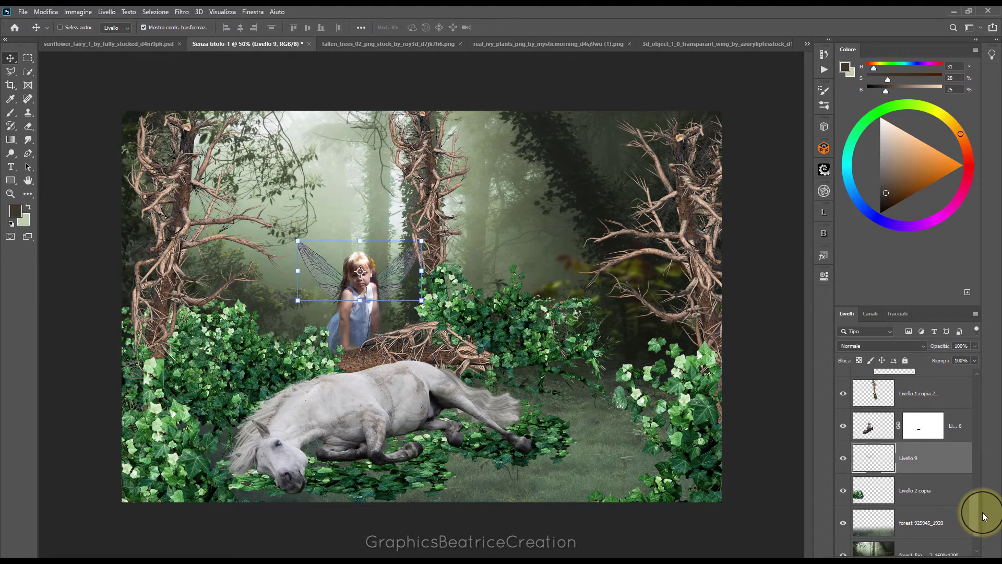
- Apply the Livello 6 layer mask and merge the girl with the wings layer
right_click(923, 420)
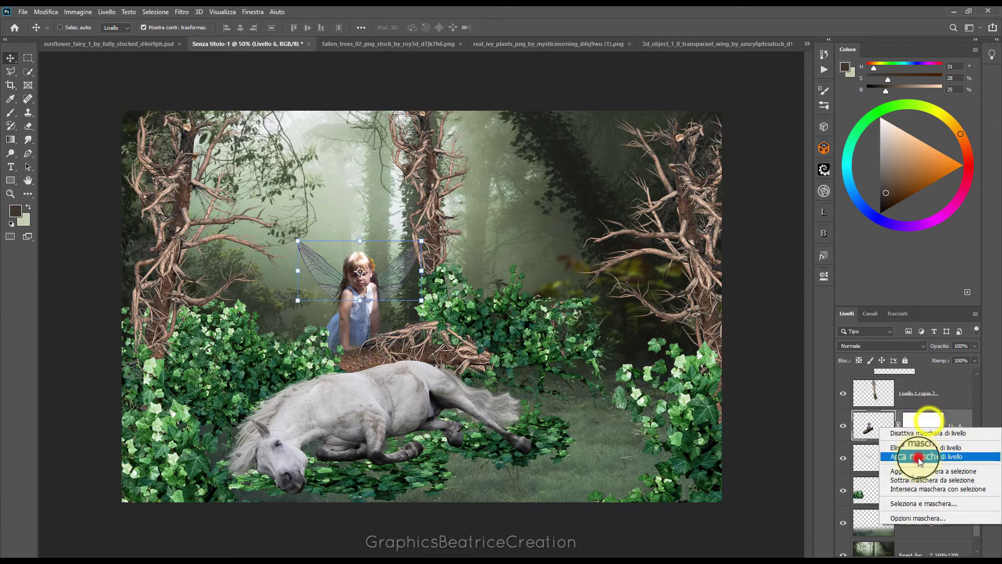
click(920, 458)
right_click(929, 425)
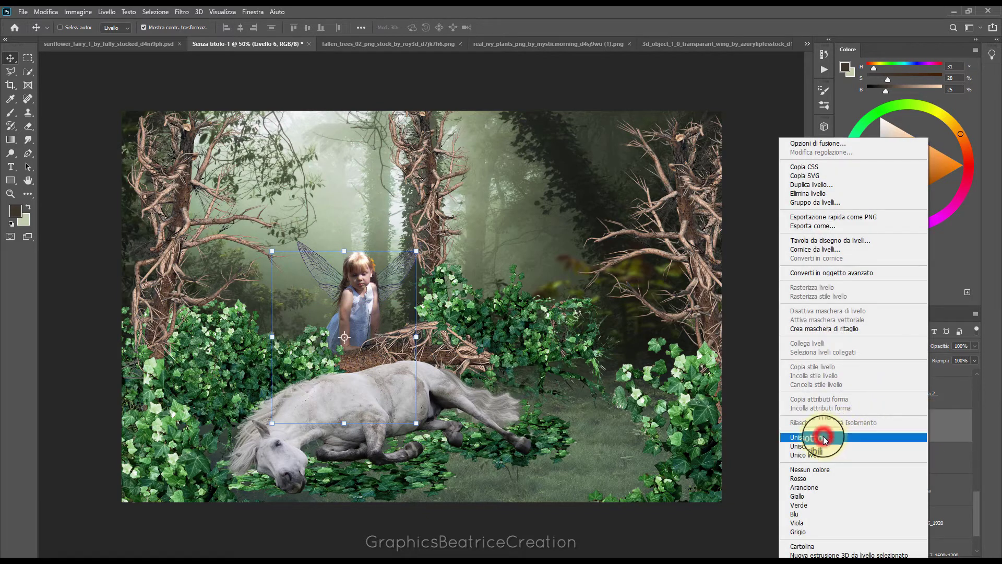
click(824, 438)
- Shrink the winged fairy to about 89% and settle her behind the log above the horse
drag(358, 264, 355, 276)
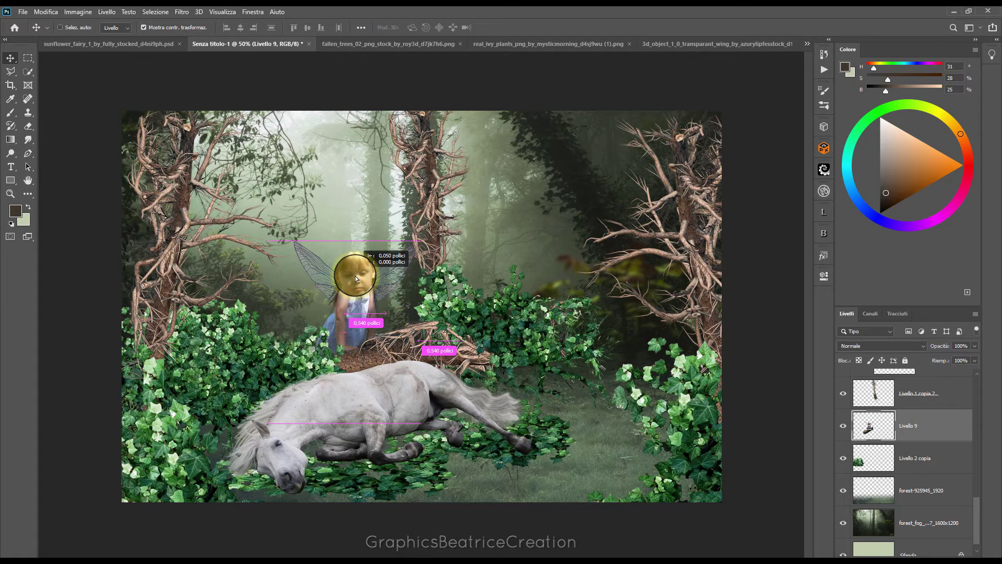
drag(355, 275, 354, 276)
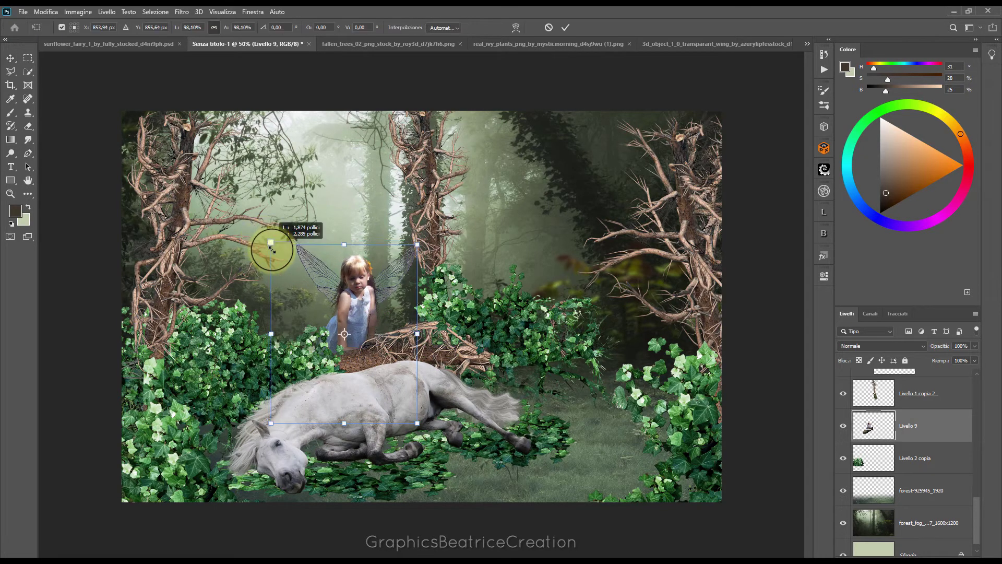
drag(267, 241, 284, 260)
drag(368, 318, 364, 307)
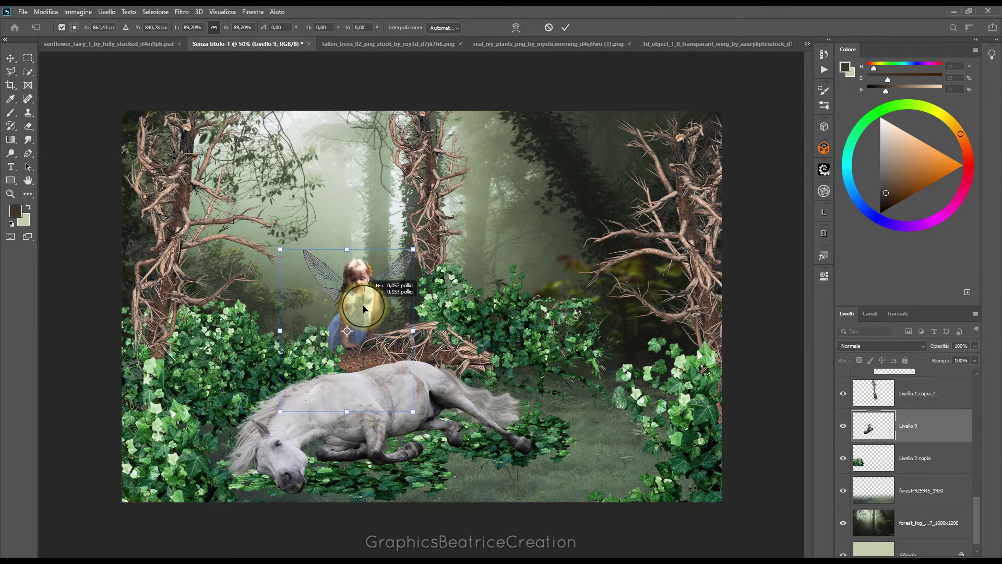
drag(364, 306, 365, 307)
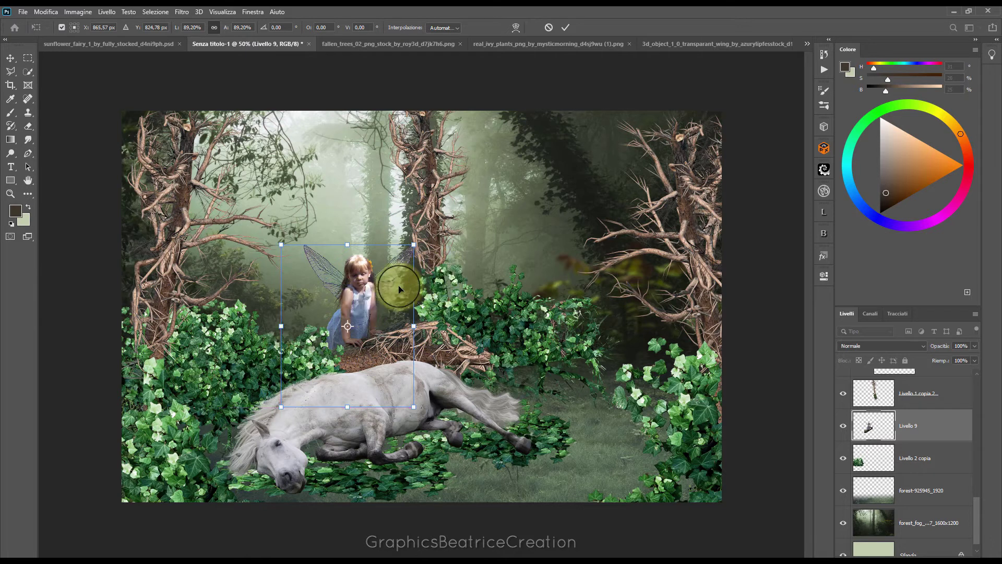
drag(409, 238, 416, 242)
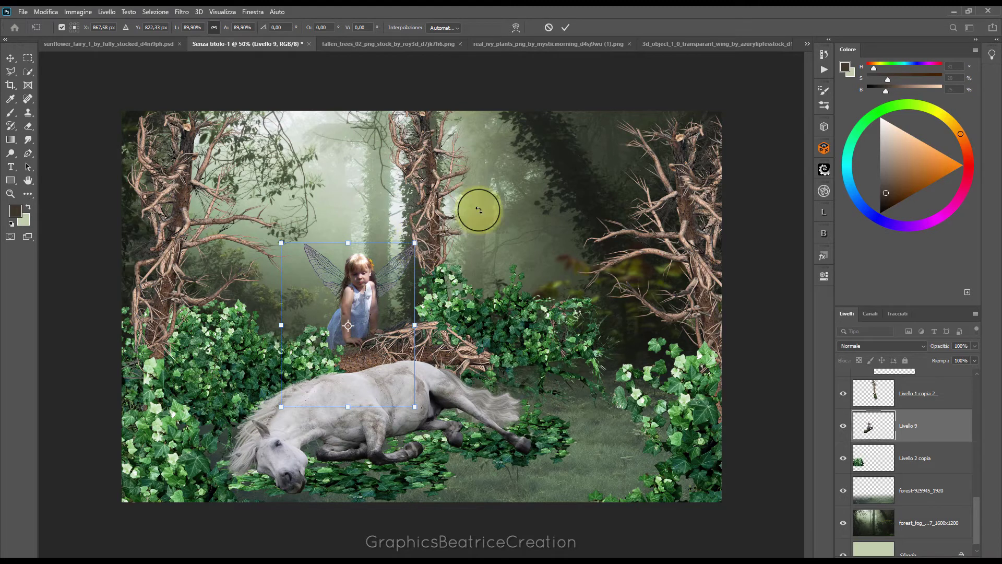
click(568, 30)
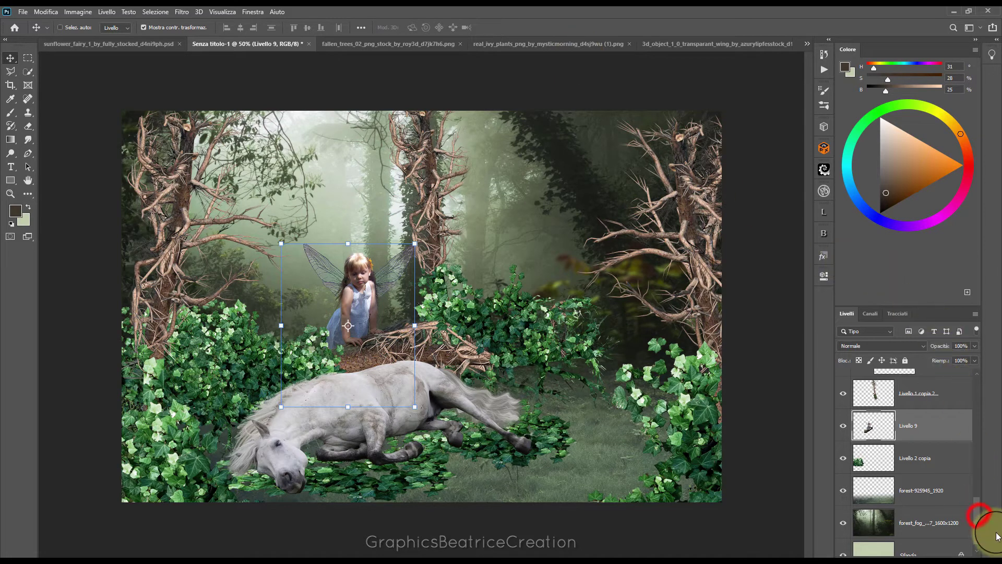
- Darken the foggy forest background with a clipped Brightness/Contrast at about -105 brightness, contrast raised
scroll(981, 554, down, 1)
click(913, 507)
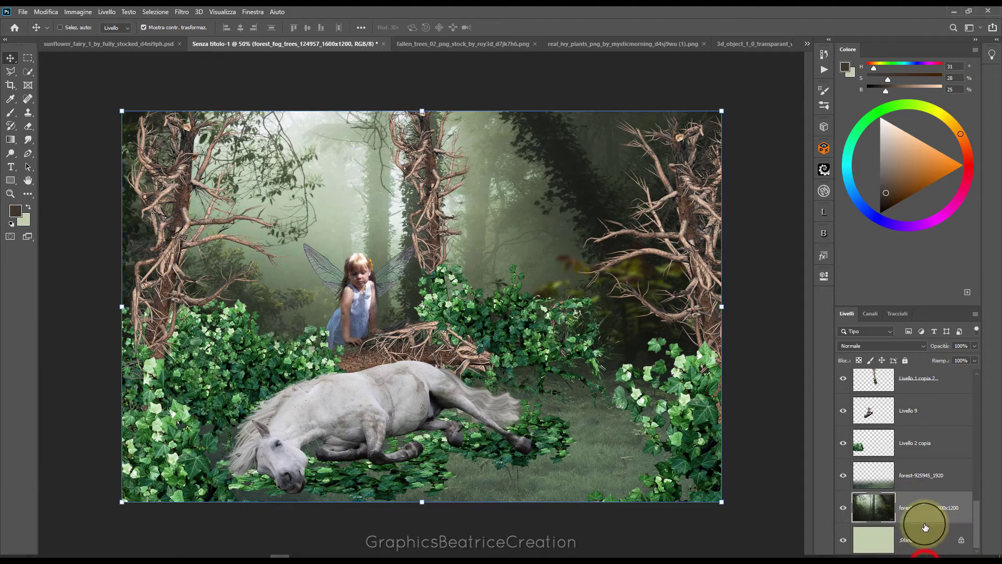
click(922, 555)
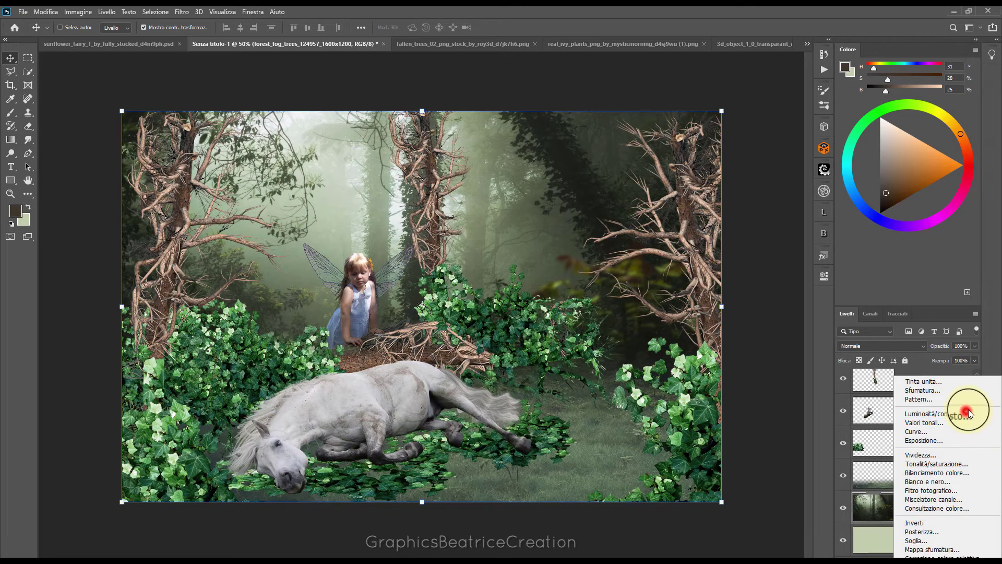
click(967, 412)
click(733, 452)
drag(735, 335, 691, 331)
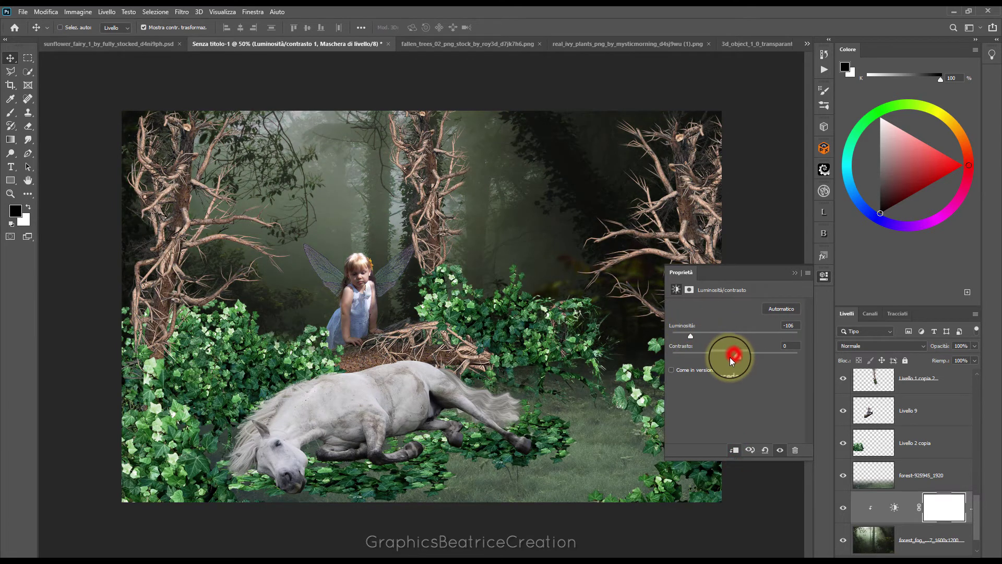
drag(733, 356, 762, 361)
click(795, 272)
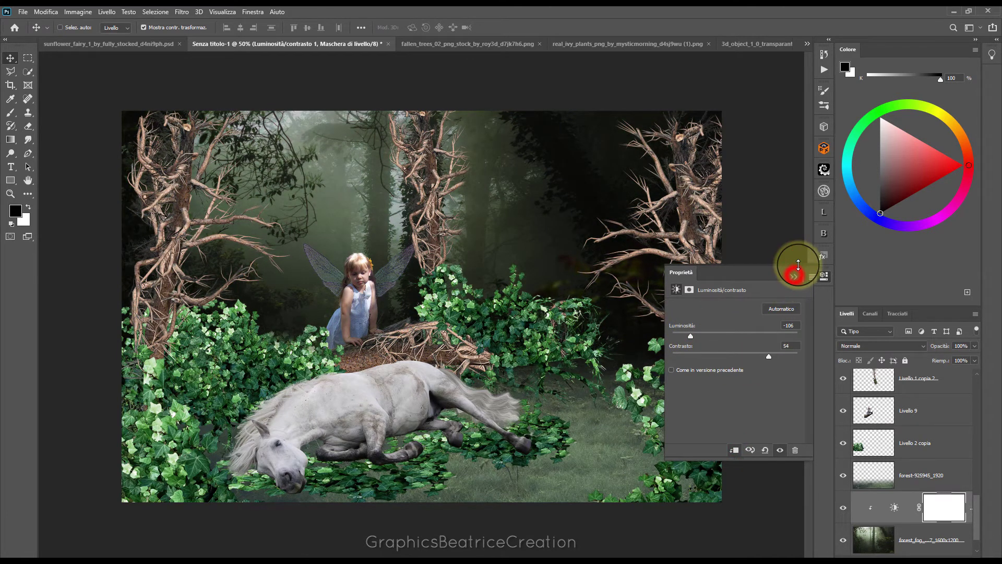
- Darken the forest-925945 ground layer with a clipped Brightness/Contrast at -120 brightness, 30 contrast
click(903, 473)
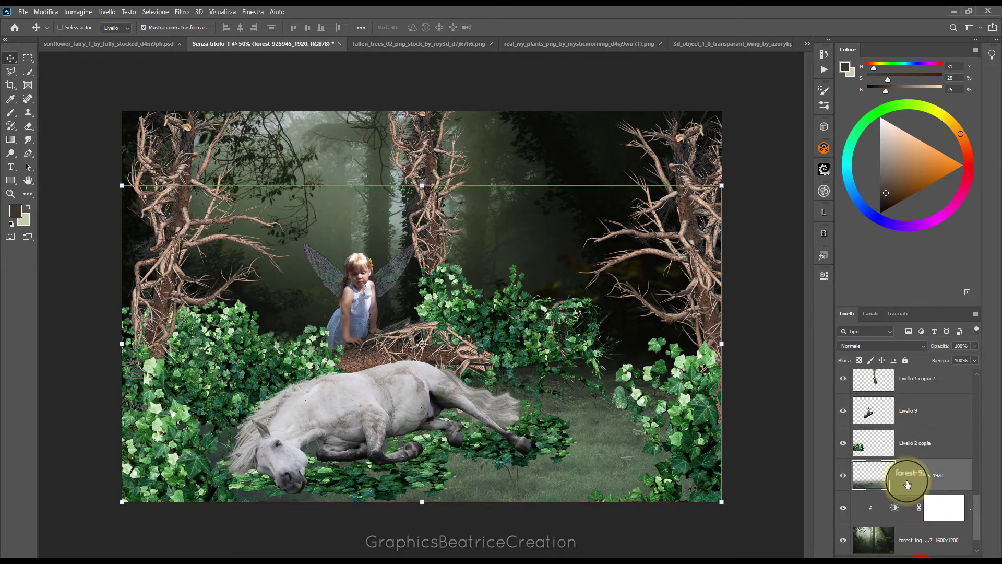
click(920, 548)
click(937, 416)
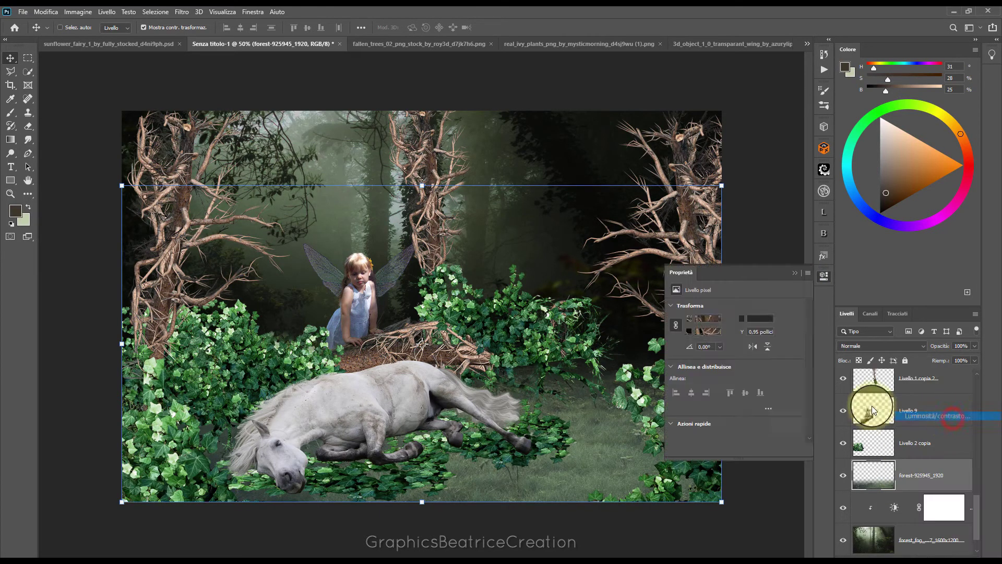
click(729, 453)
drag(735, 336, 685, 333)
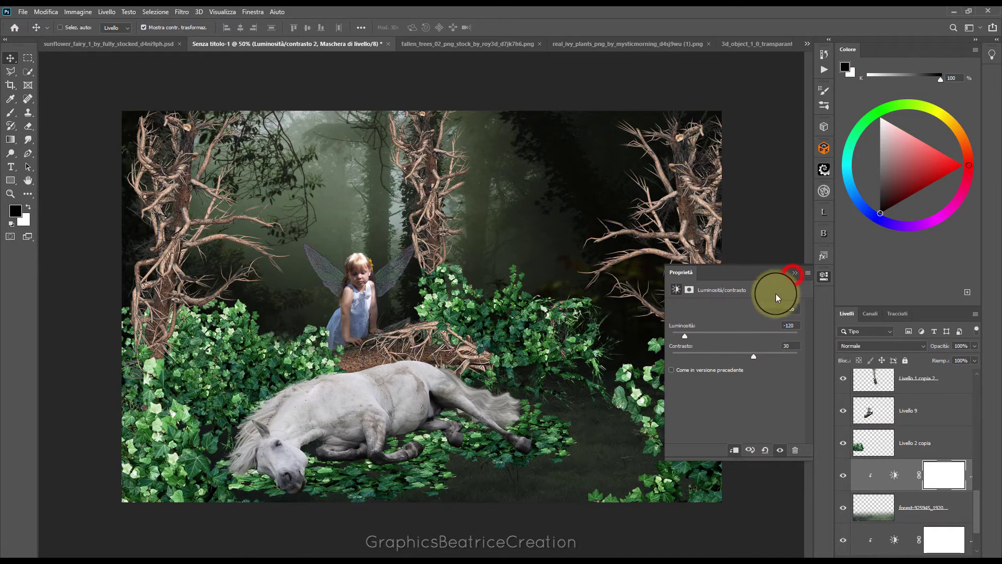
click(794, 273)
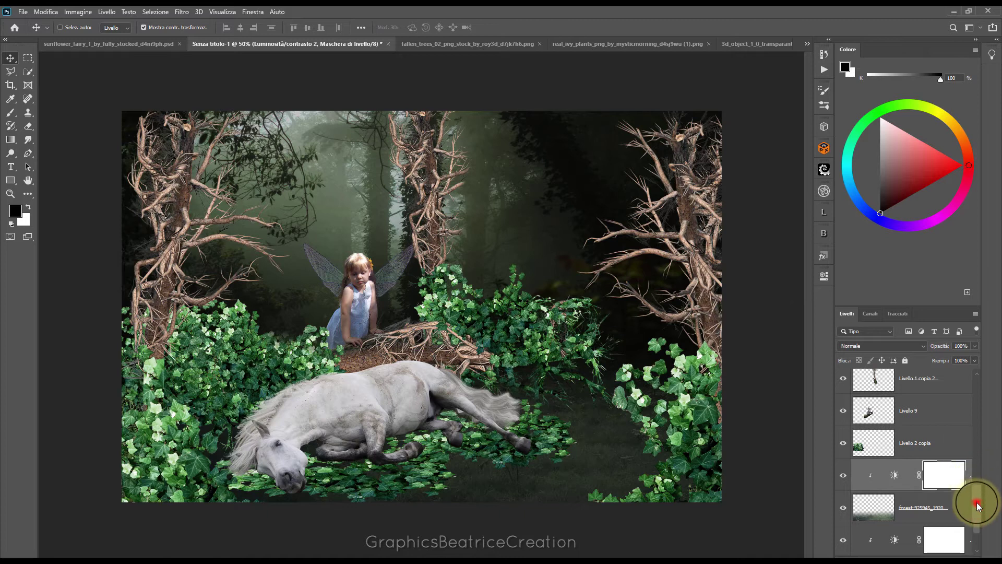
drag(976, 502, 976, 427)
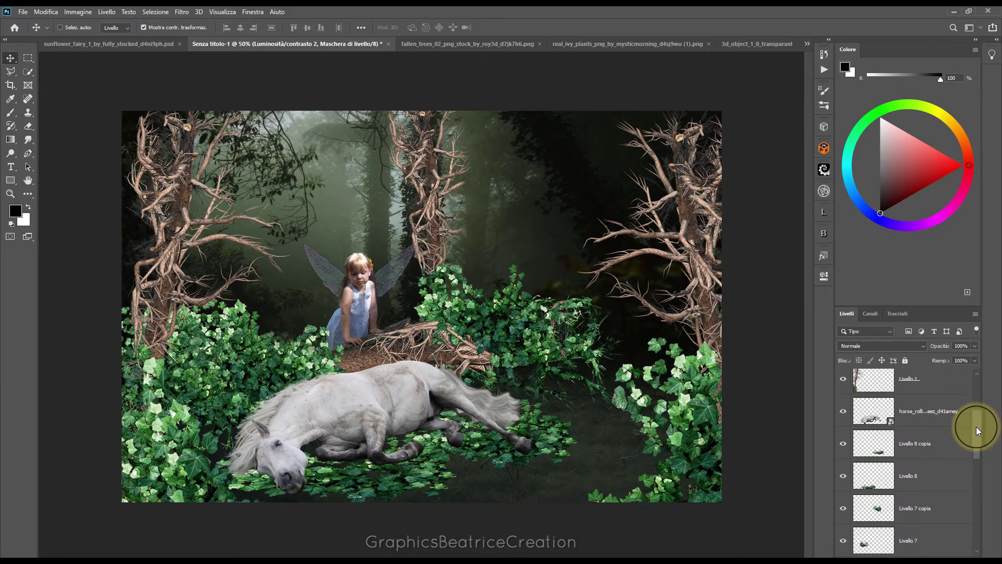
drag(976, 427, 969, 499)
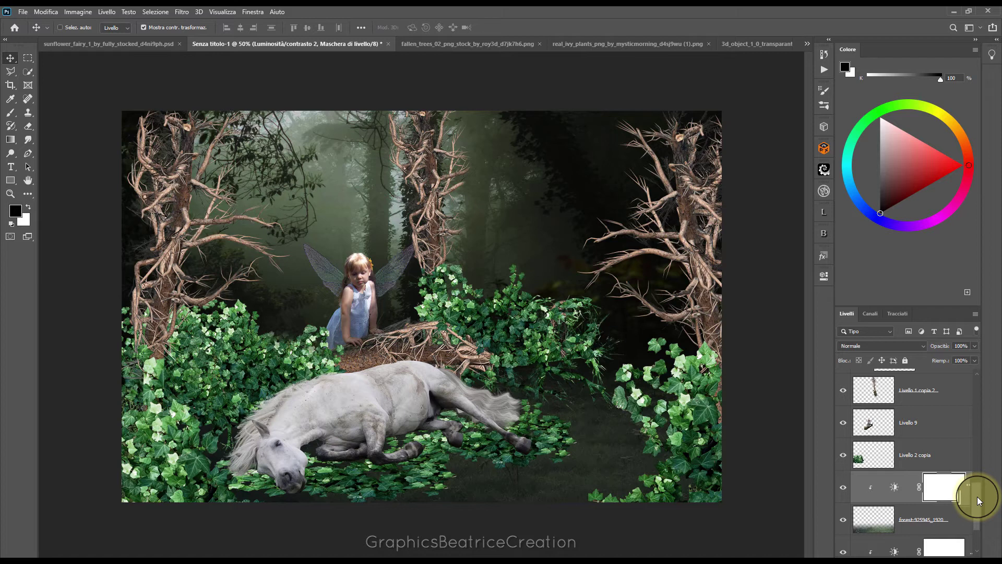
mouse_move(977, 496)
mouse_down()
mouse_move(976, 519)
mouse_move(990, 387)
mouse_up()
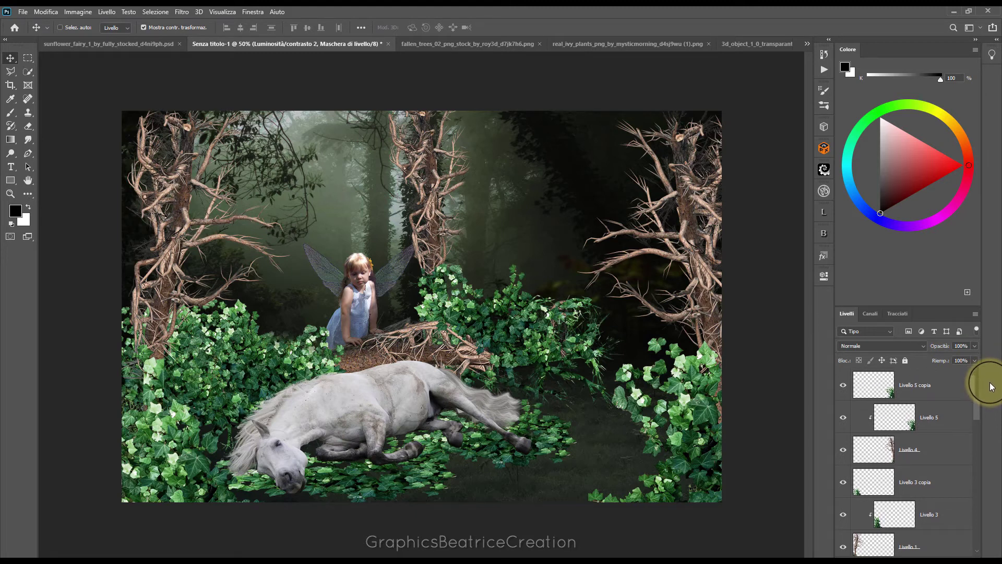
drag(991, 388, 978, 440)
drag(974, 440, 975, 430)
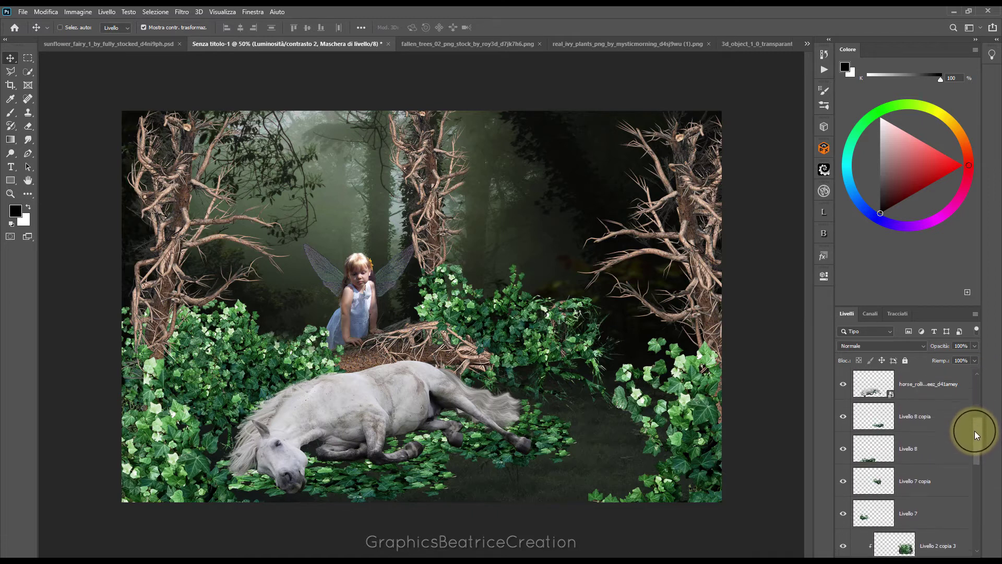
mouse_move(869, 414)
mouse_down()
mouse_move(862, 522)
mouse_move(976, 457)
mouse_up()
click(978, 457)
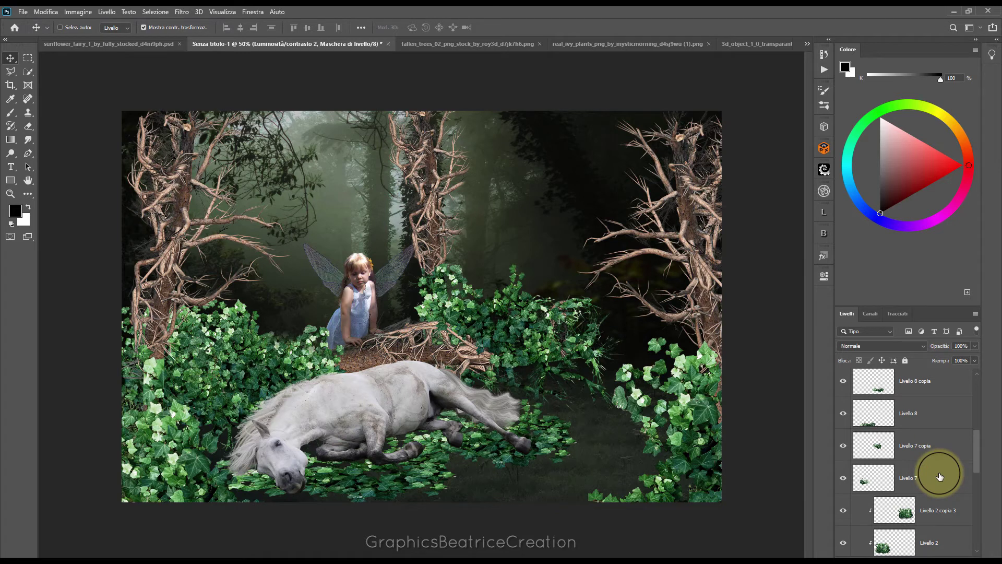
drag(976, 452, 979, 388)
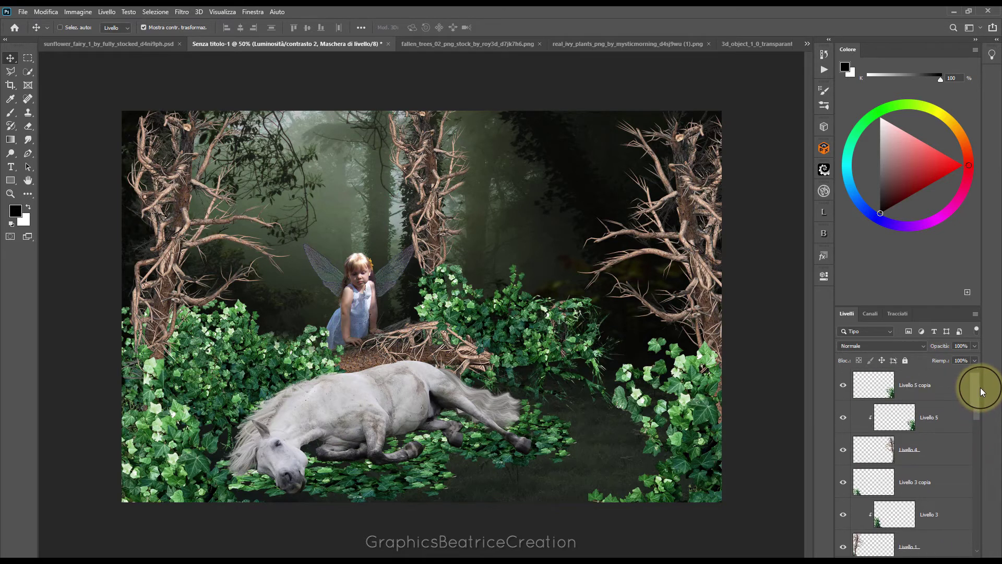
click(911, 378)
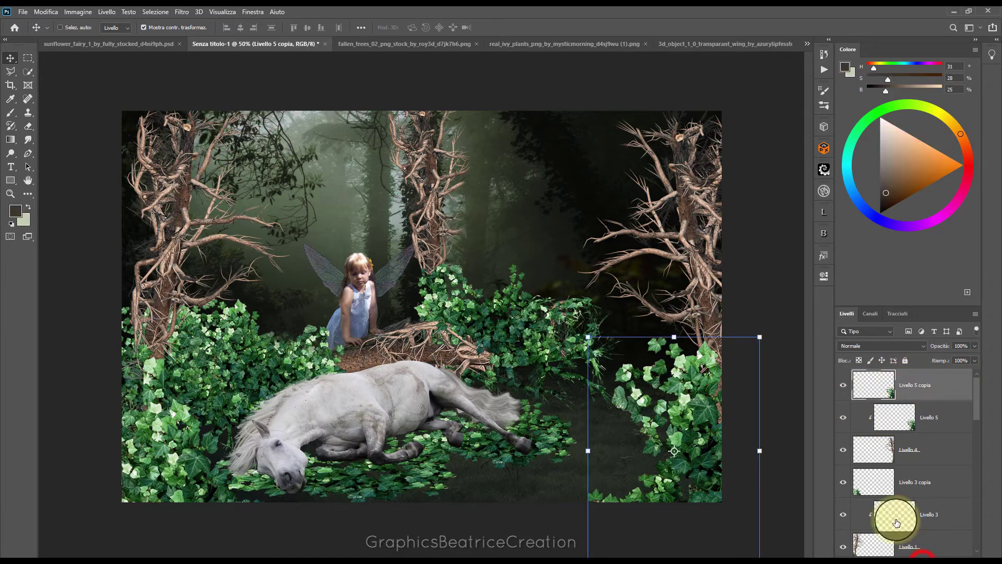
- Darken the Livello 5 copia ivy with a clipped Brightness/Contrast at -121 brightness, slight contrast
click(905, 554)
click(960, 413)
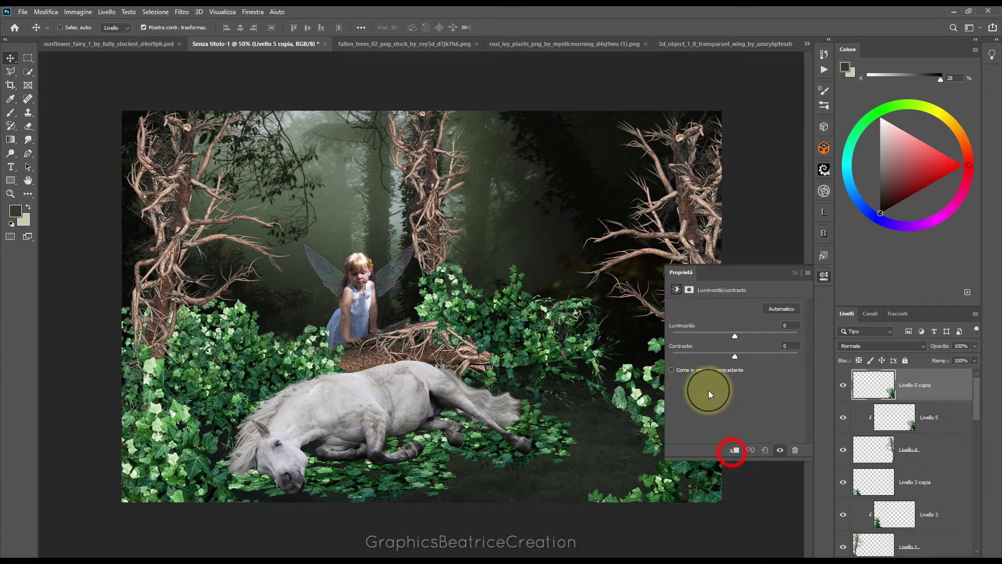
click(733, 450)
drag(734, 337, 686, 330)
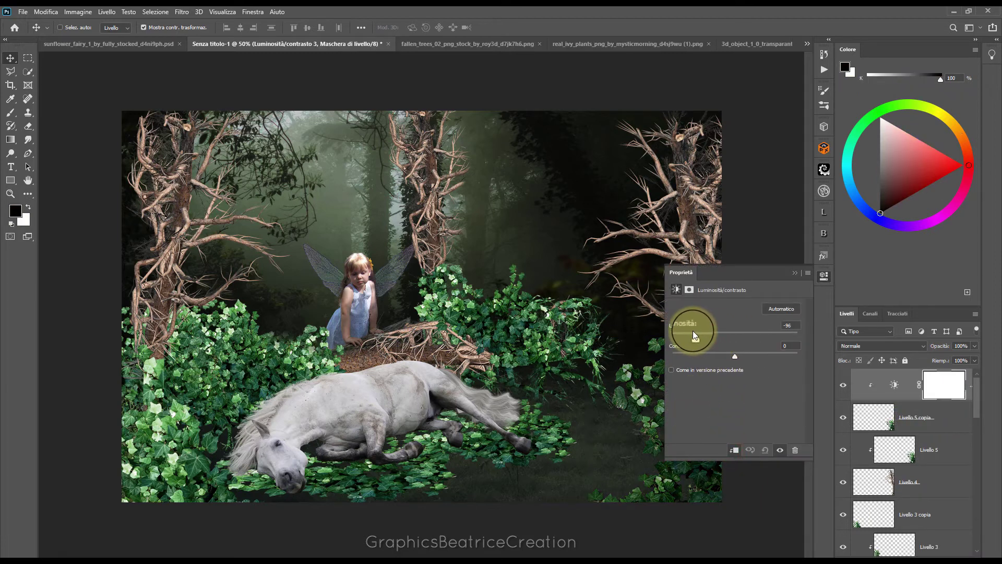
drag(735, 357, 769, 359)
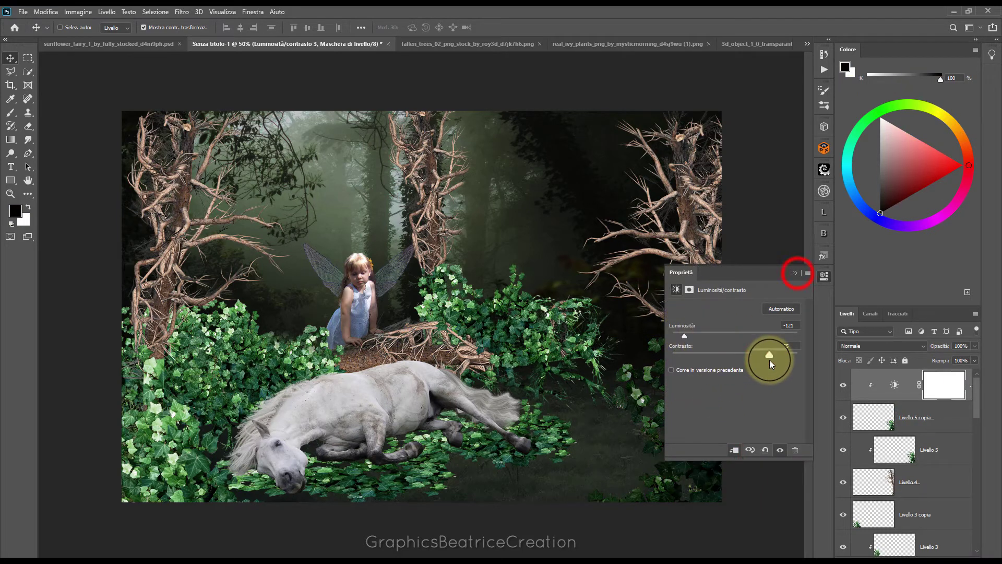
click(797, 272)
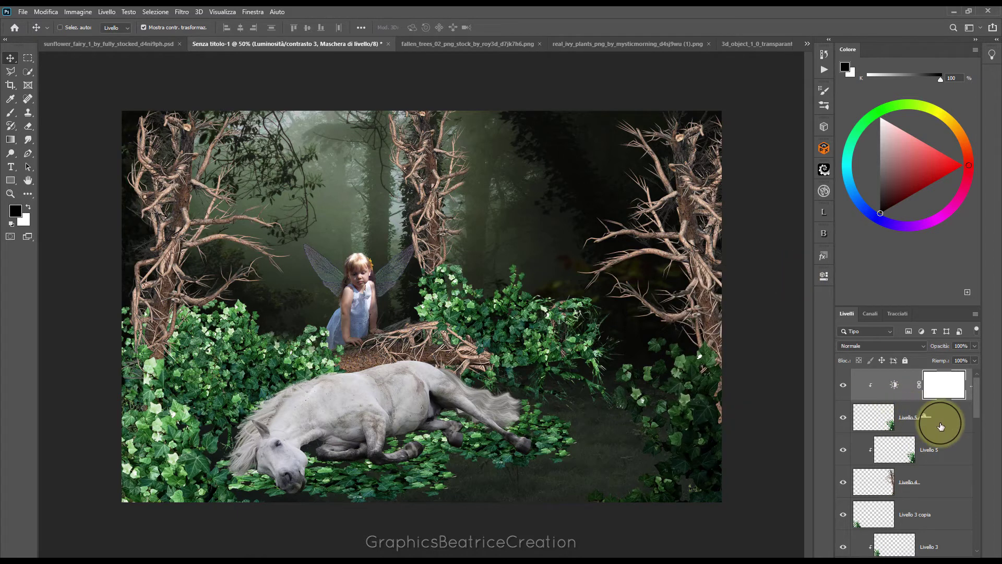
- Add a Brightness/Contrast to the Livello 5 ivy with lower brightness and contrast 51, then compare it off
click(922, 481)
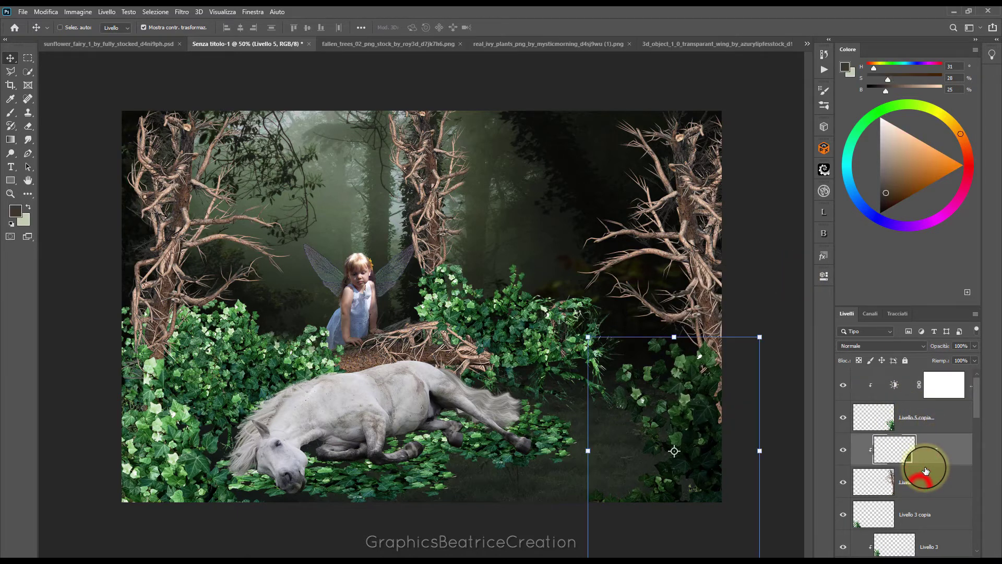
click(923, 449)
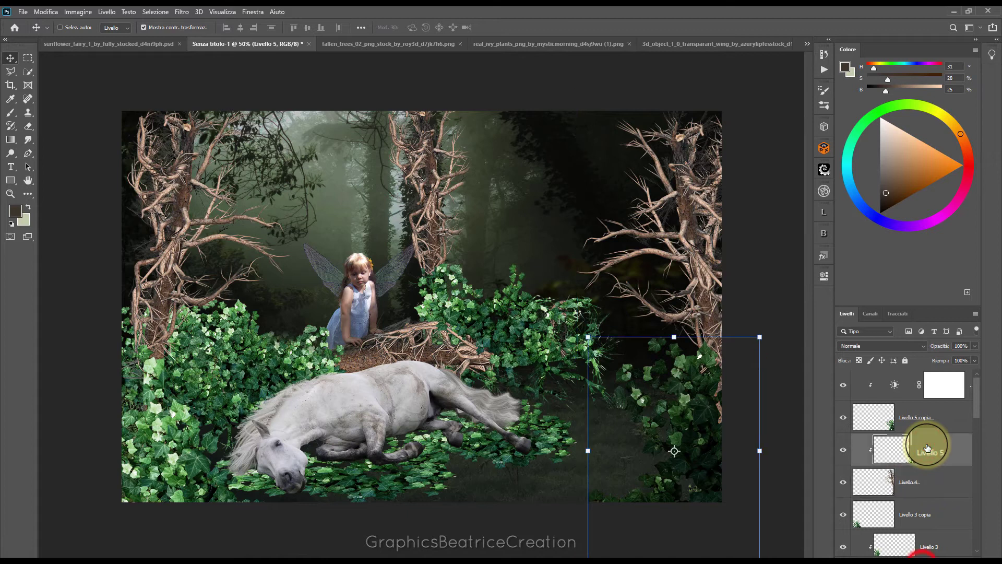
click(924, 553)
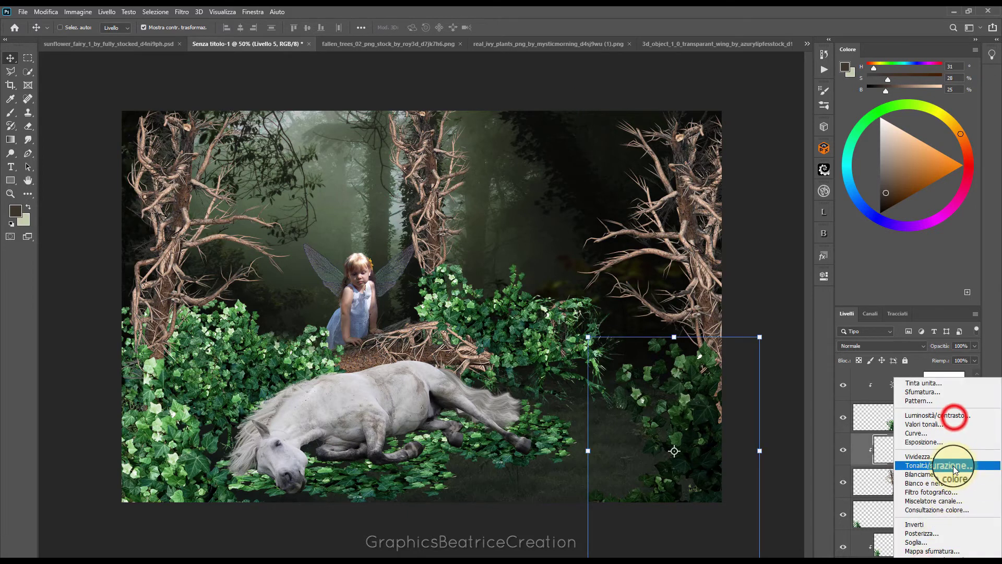
click(939, 415)
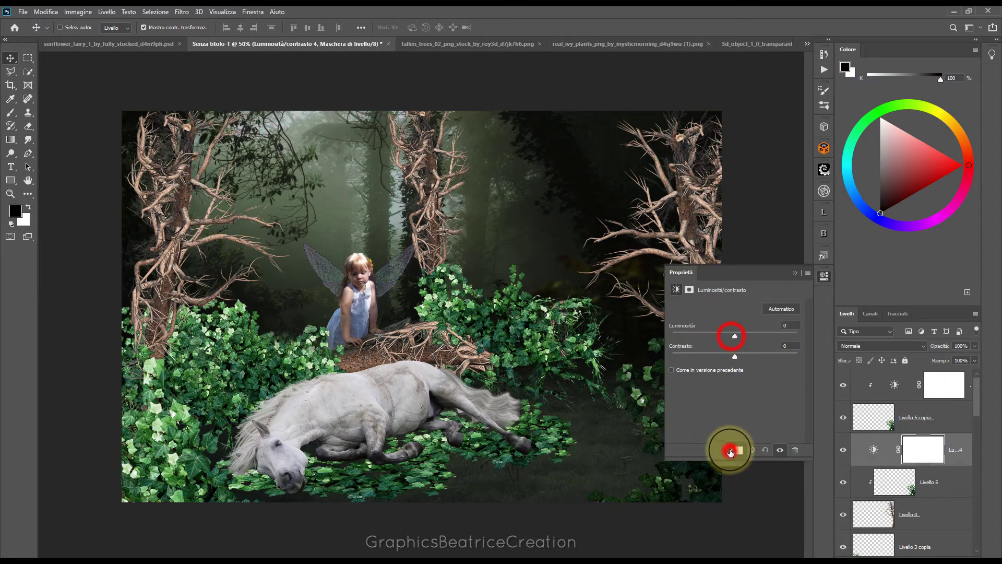
drag(735, 336, 689, 335)
drag(756, 362, 766, 364)
click(794, 275)
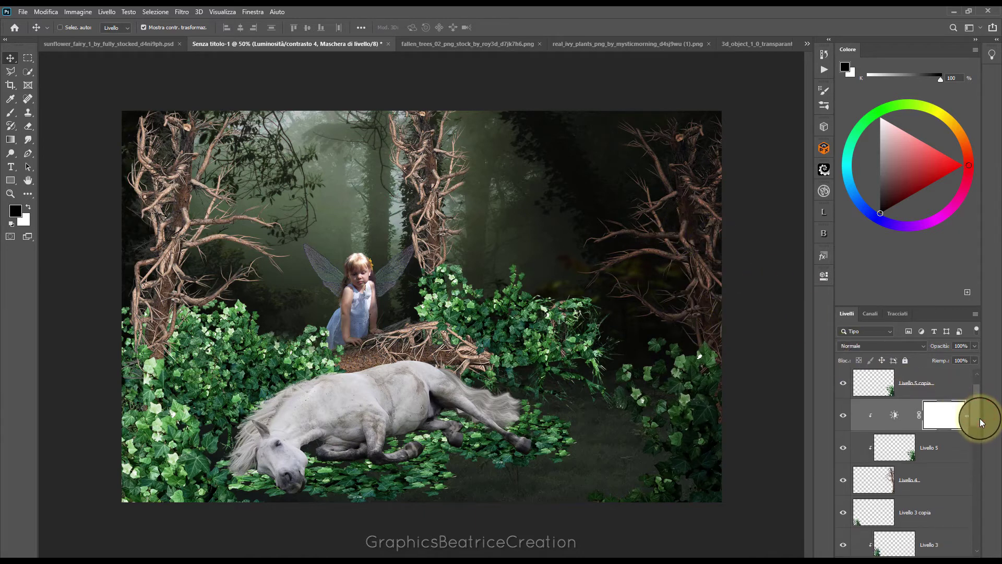
drag(978, 409, 979, 426)
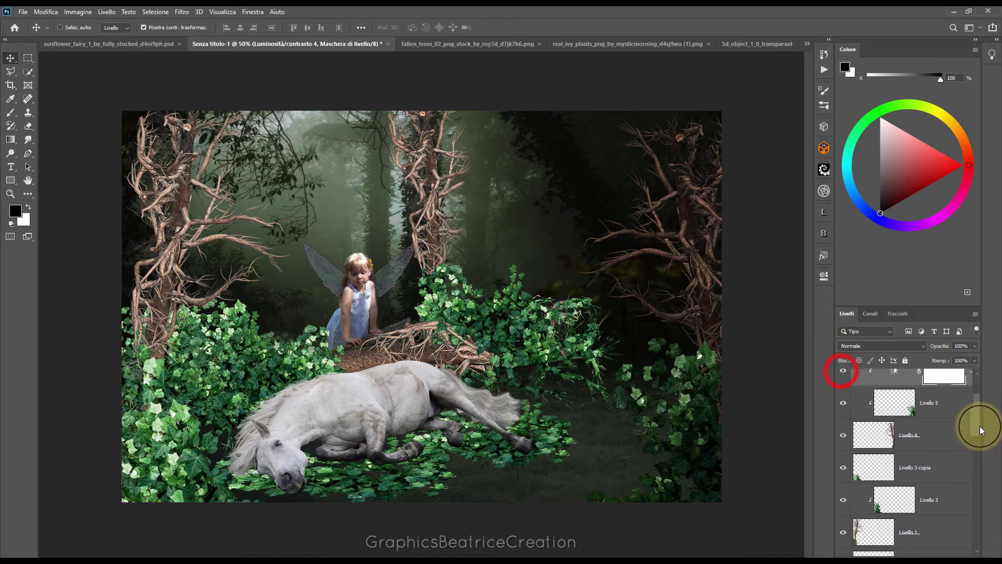
click(843, 371)
drag(977, 421, 977, 436)
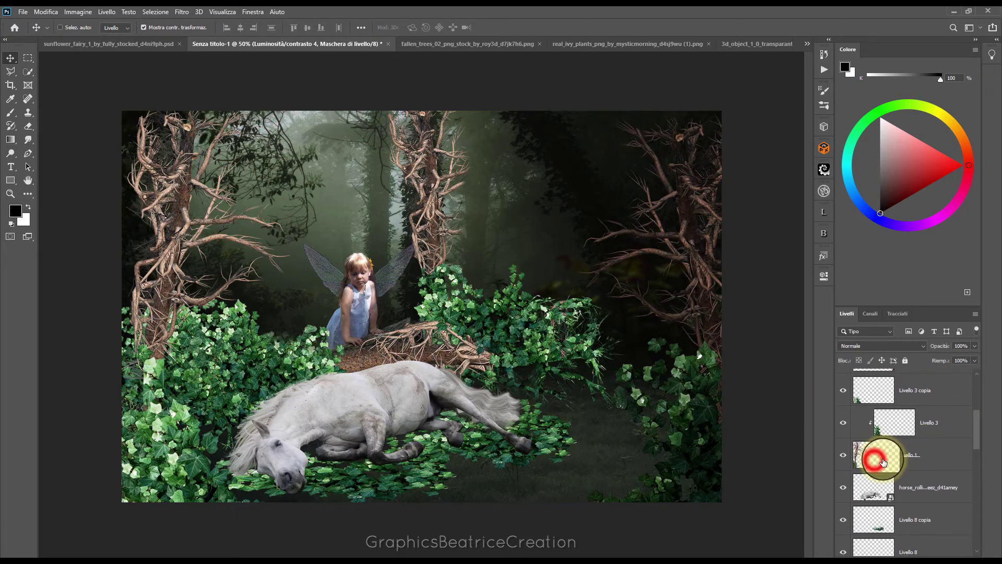
- Clip a Brightness/Contrast adjustment to Livello 3 at -124 brightness and 43 contrast
click(875, 458)
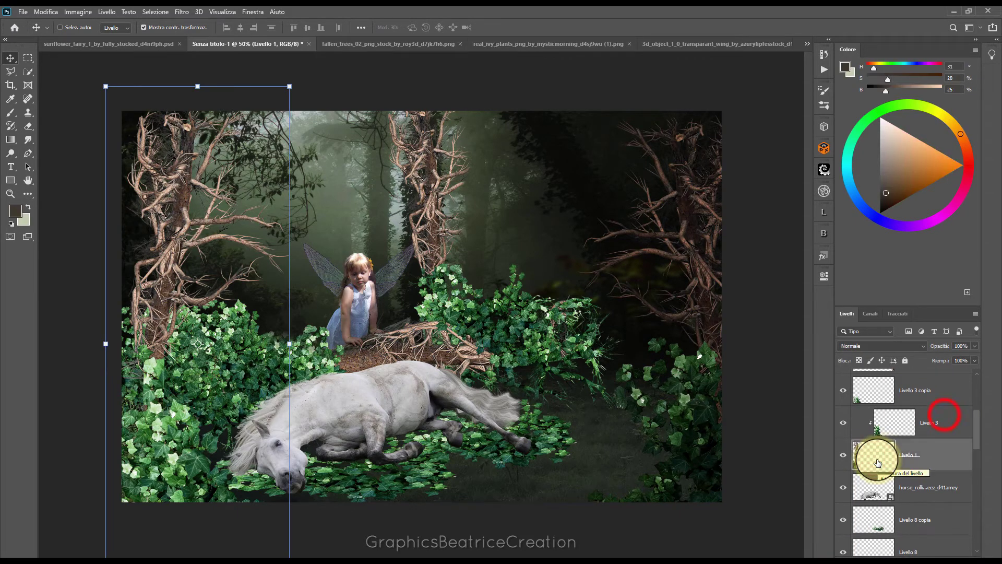
click(940, 417)
click(935, 556)
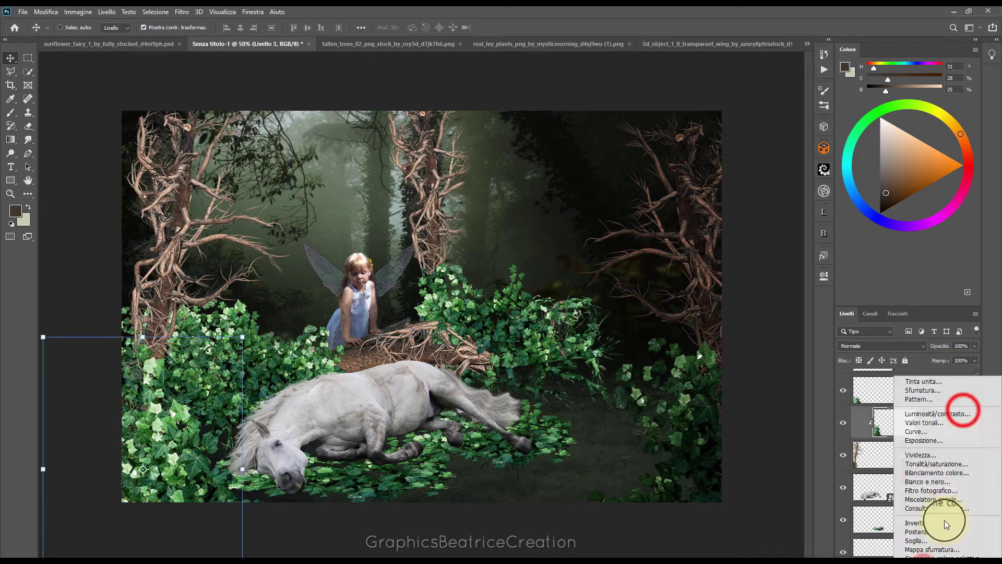
click(962, 413)
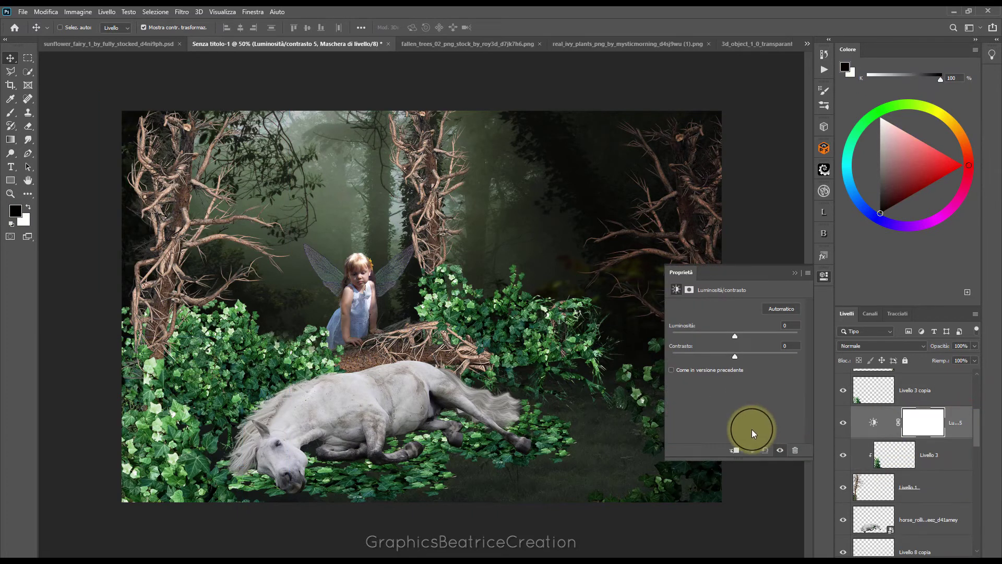
click(734, 451)
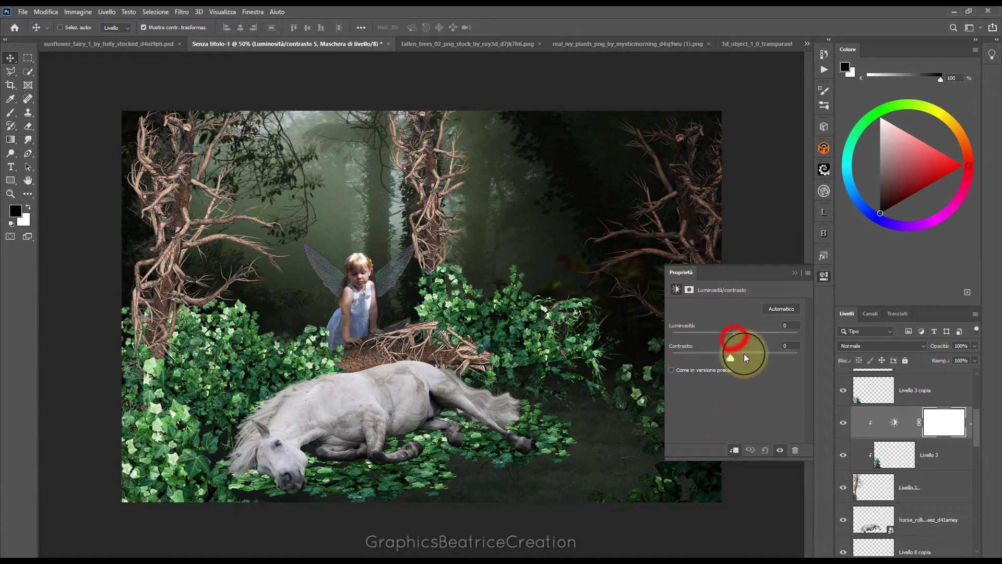
drag(734, 338, 684, 331)
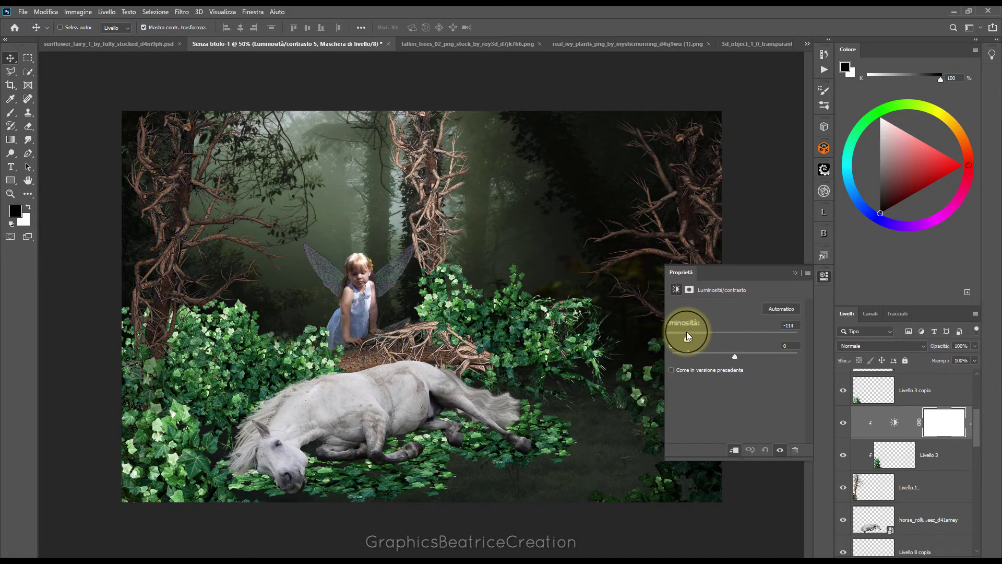
click(736, 358)
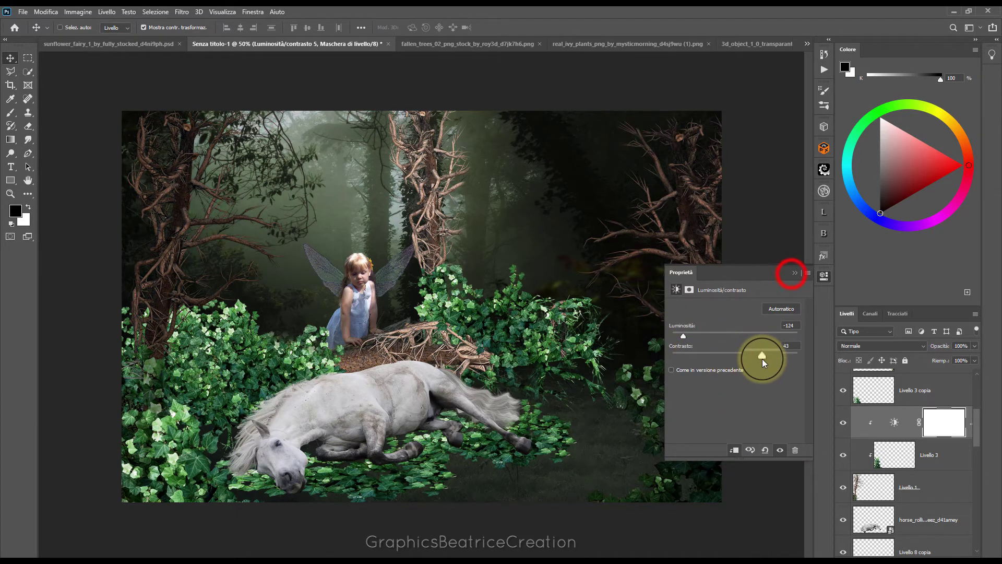
click(794, 272)
- Rasterize the horse layer and darken it with a clipped Brightness/Contrast at -52 brightness, 18 contrast
scroll(975, 437, down, 3)
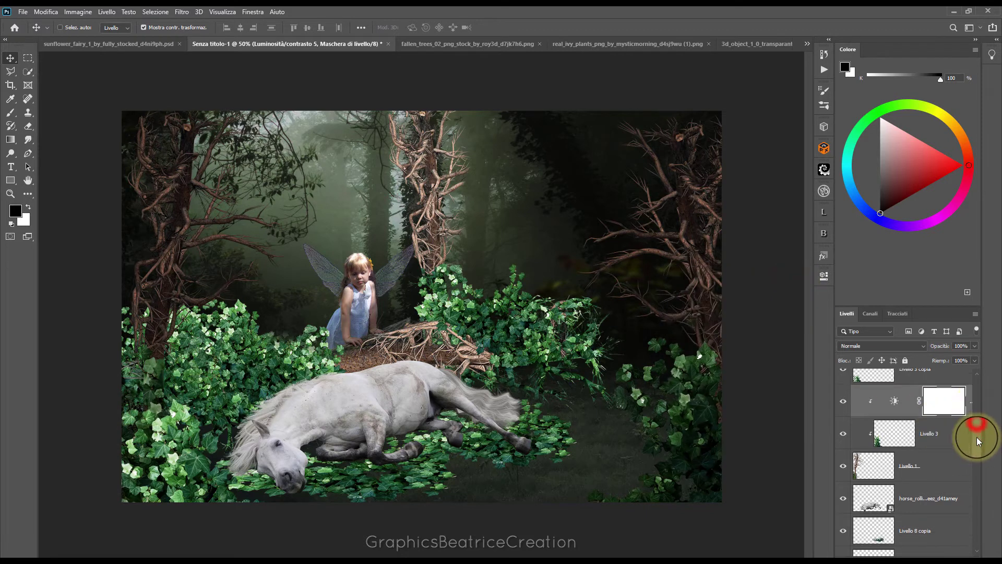
click(934, 421)
right_click(934, 421)
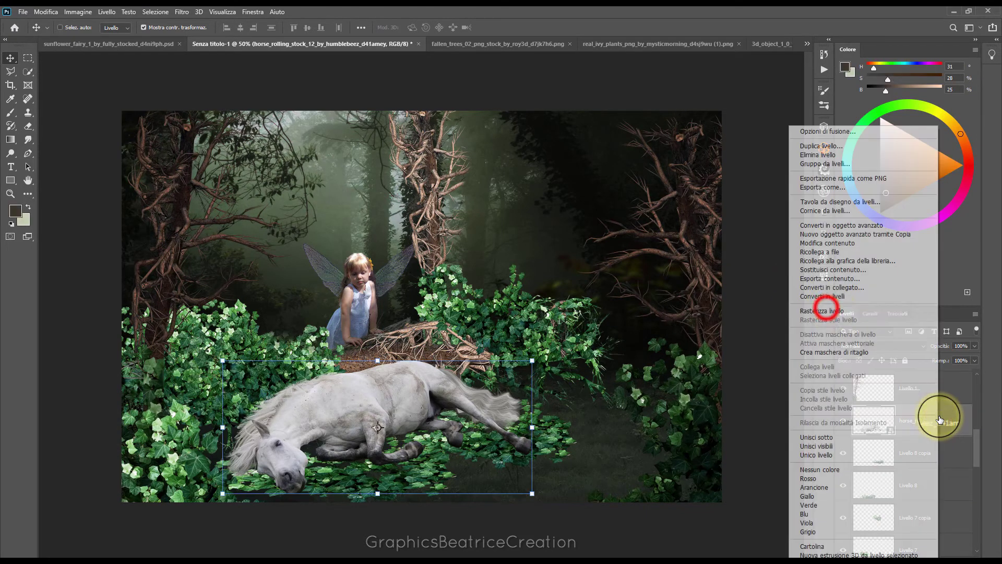
click(827, 308)
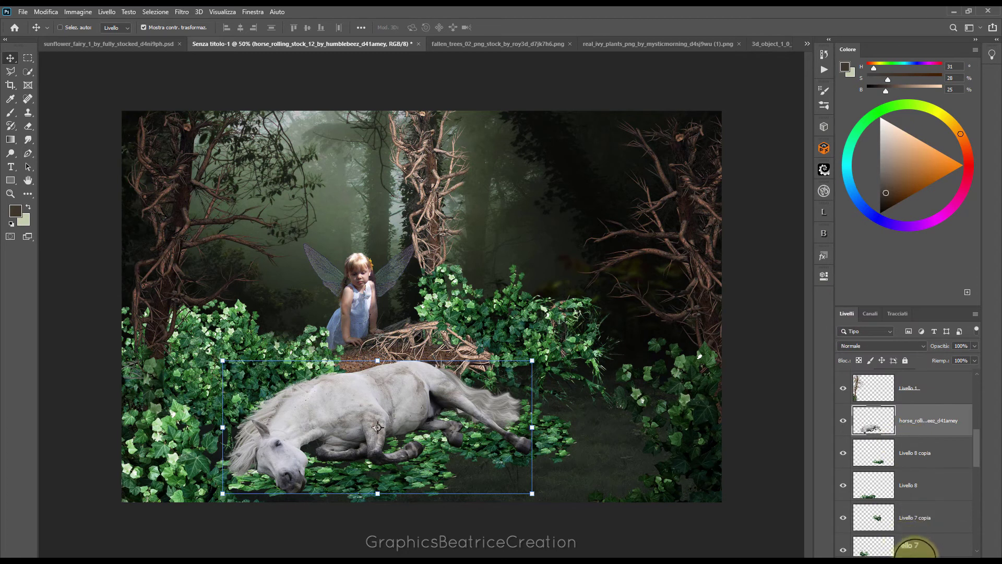
right_click(956, 415)
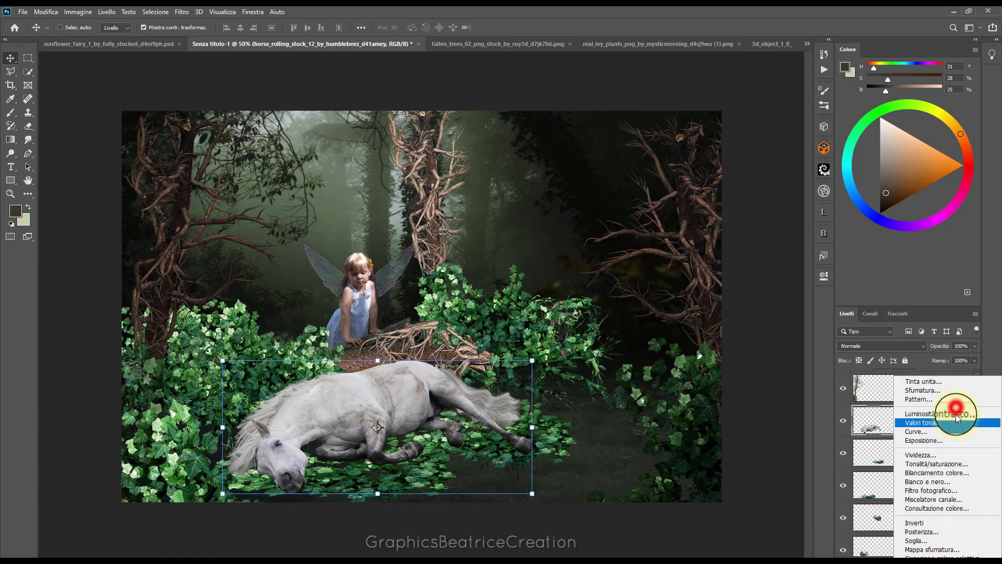
click(908, 428)
click(734, 450)
drag(724, 338, 714, 339)
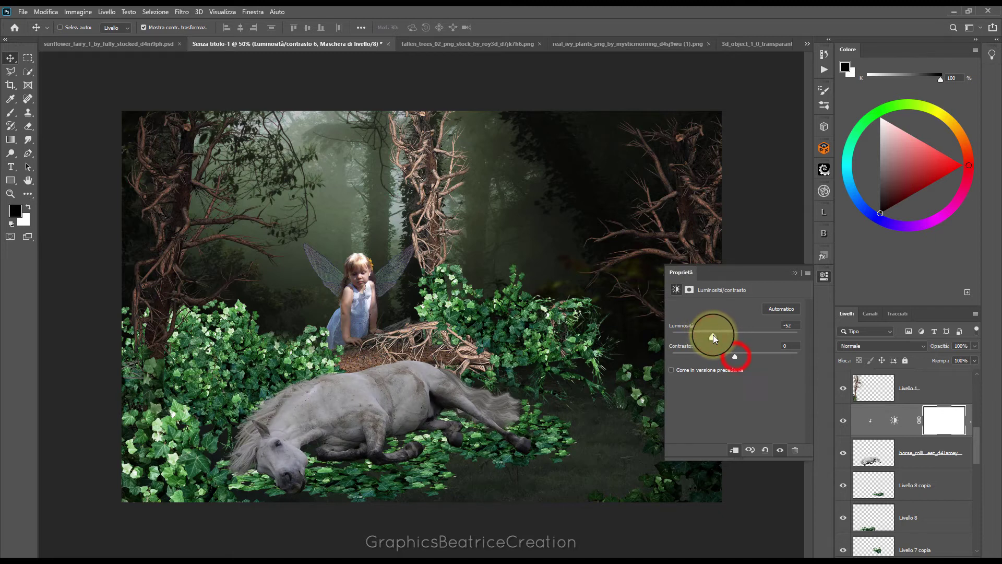
click(794, 273)
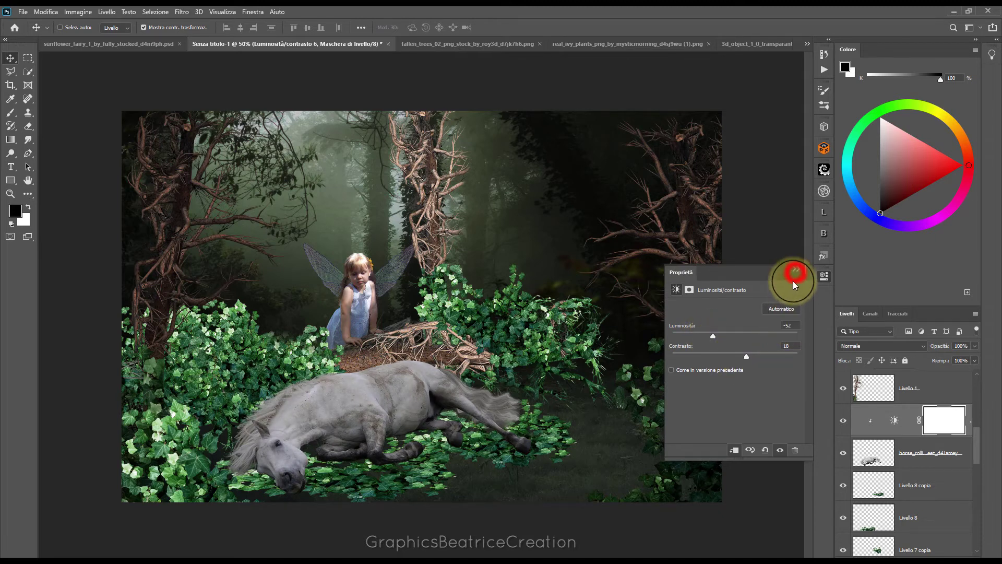
- Check the Livello 8 ivy visibility and merge Livello 8 copia down into Livello 8
drag(975, 445, 976, 456)
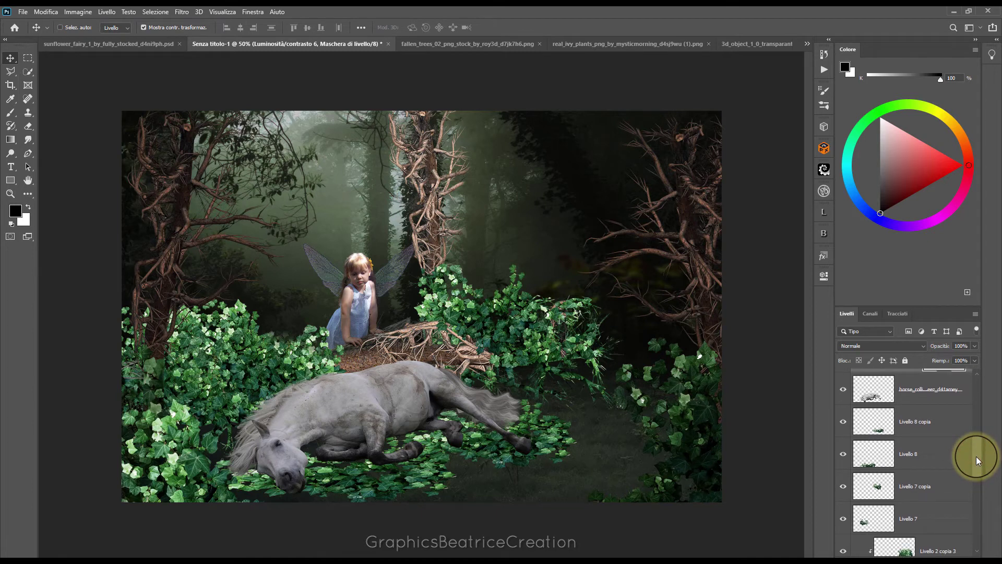
click(842, 455)
click(843, 456)
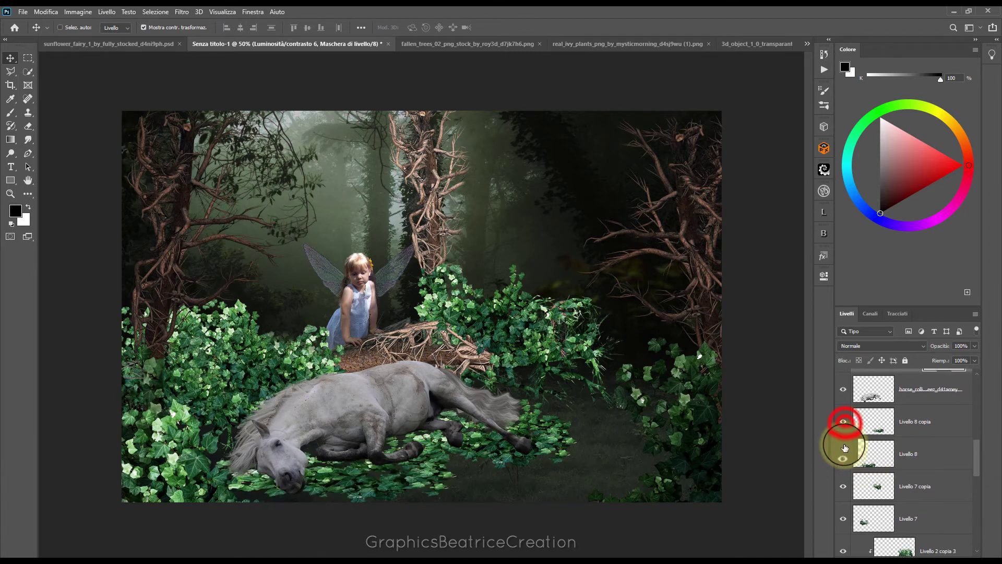
click(843, 421)
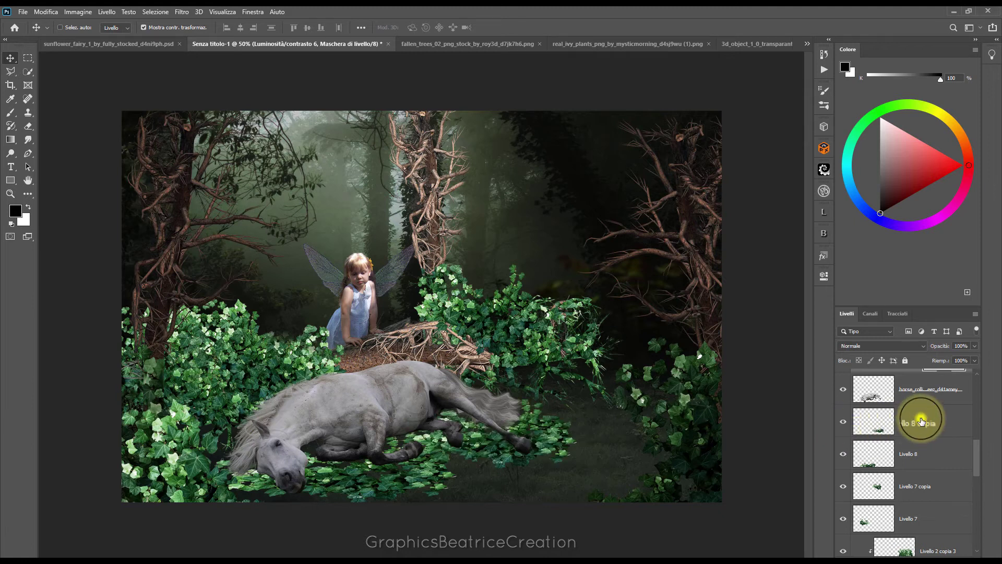
right_click(909, 422)
click(804, 439)
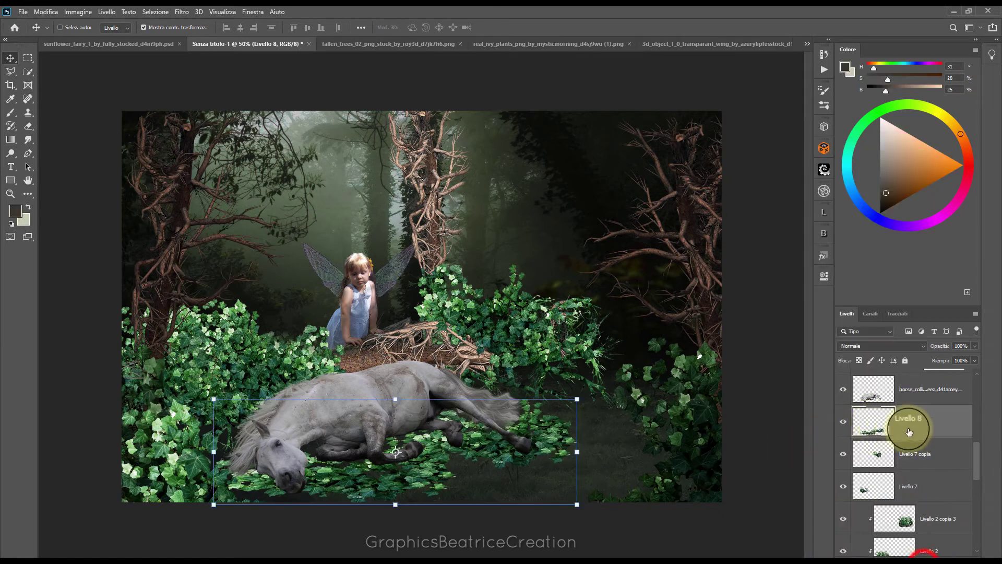
- Darken the Livello 8 ivy with a clipped Brightness/Contrast at -105 brightness, 34 contrast
click(923, 555)
click(958, 417)
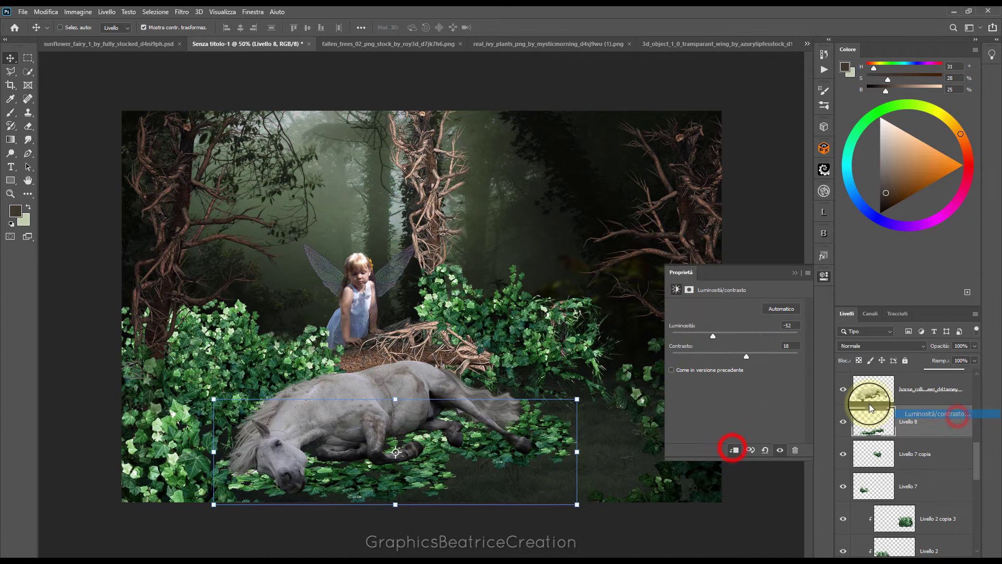
click(733, 449)
mouse_move(733, 336)
mouse_down()
mouse_move(691, 336)
mouse_move(743, 356)
mouse_up()
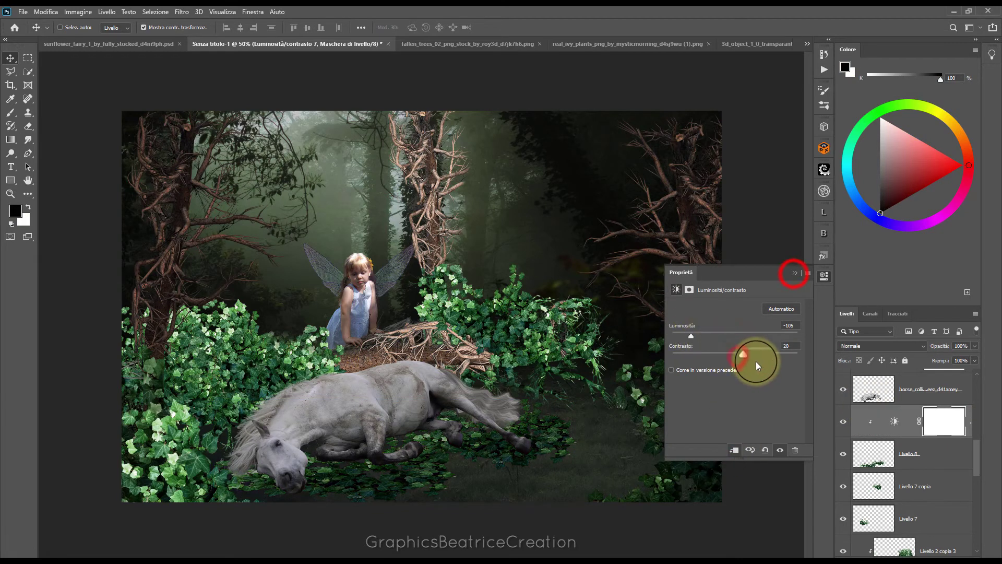
click(794, 272)
drag(978, 443, 977, 455)
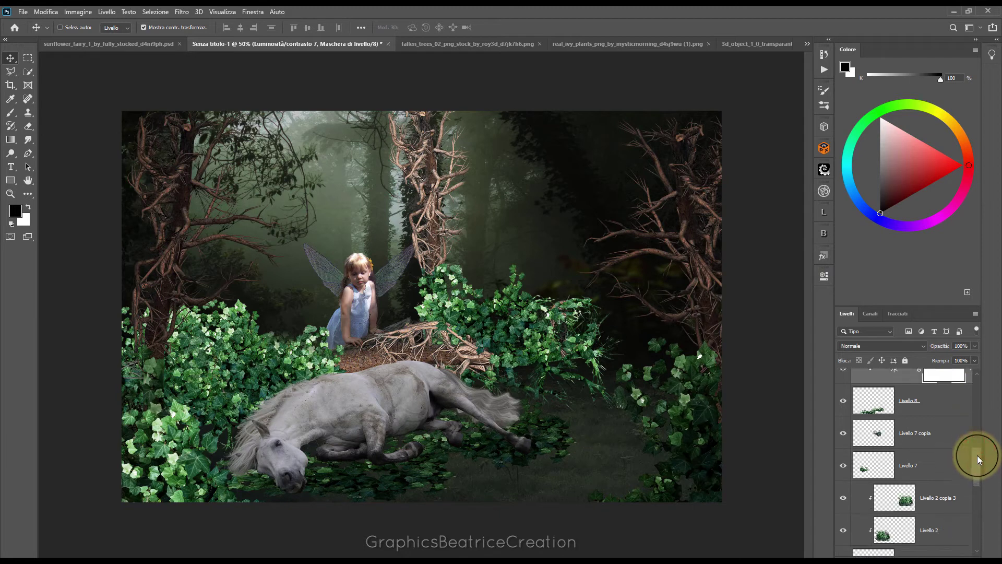
click(844, 435)
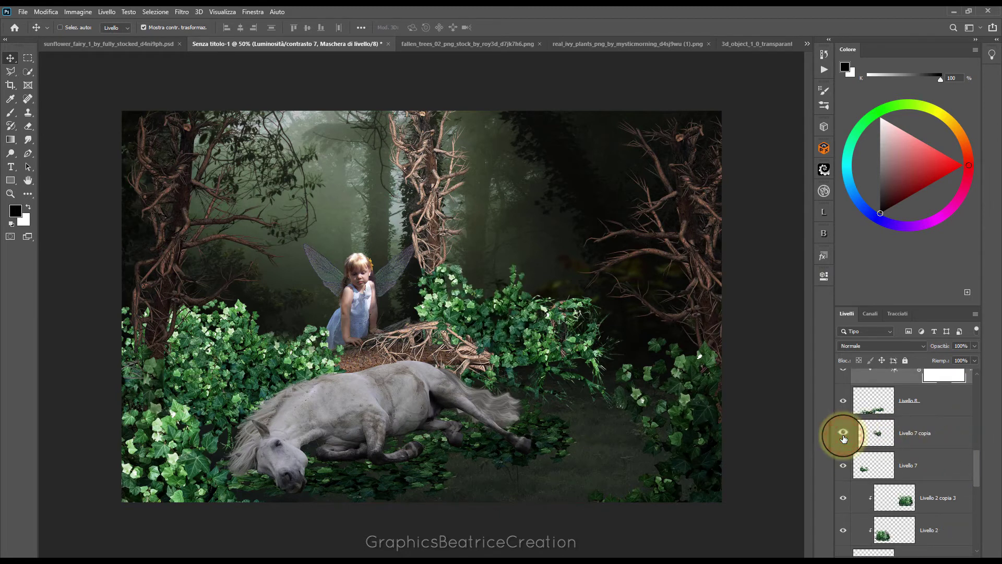
- Nudge the Livello 7 ivy slightly upward and rotate it about 13 degrees
click(843, 466)
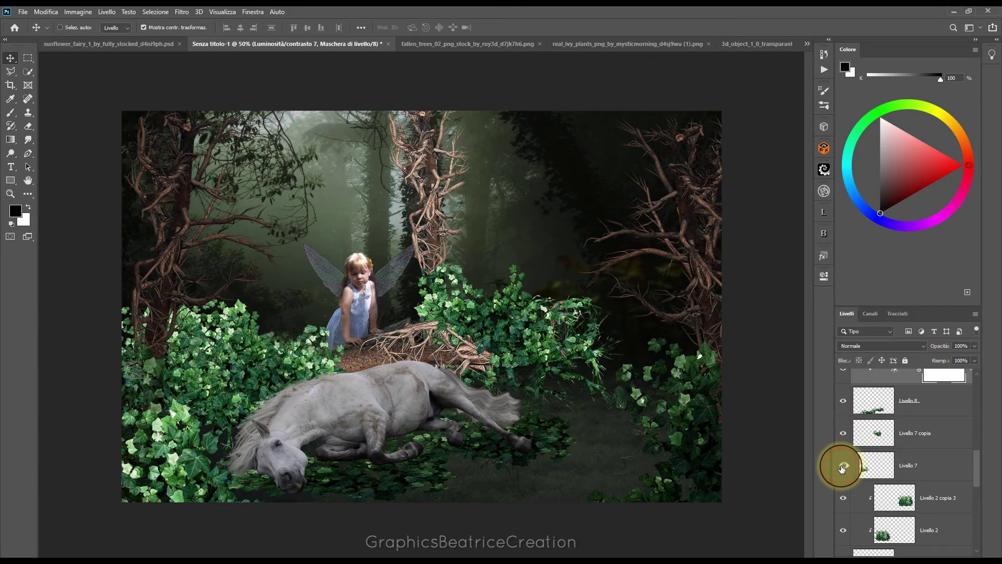
click(863, 464)
click(12, 59)
drag(268, 351, 269, 347)
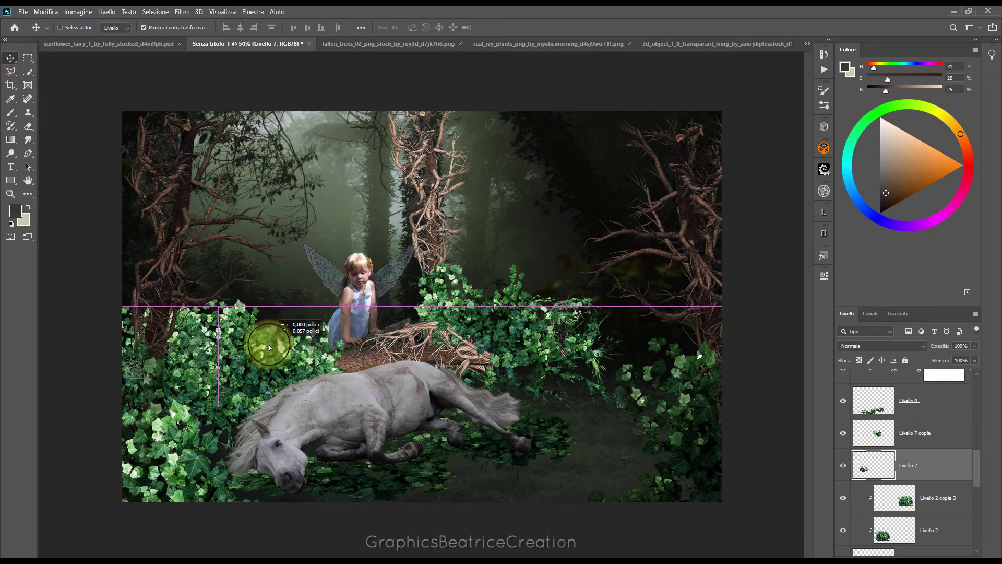
key(ctrl+t)
drag(223, 302, 284, 356)
click(572, 32)
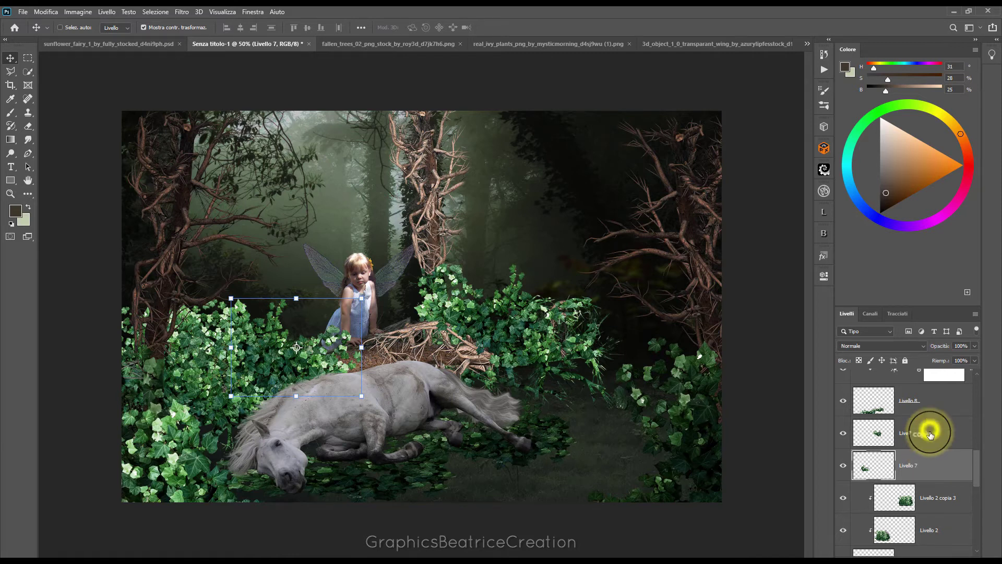
- Merge Livello 7 copia into Livello 7 and clip a Brightness/Contrast at -96 brightness, 27 contrast
right_click(929, 434)
click(821, 437)
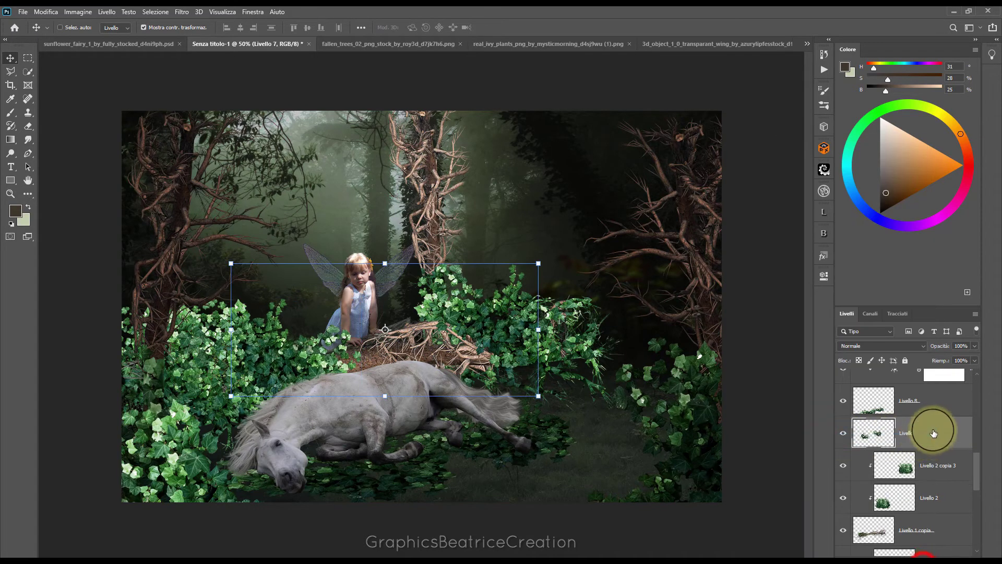
click(931, 548)
click(951, 413)
click(733, 450)
mouse_move(732, 337)
mouse_down()
mouse_move(694, 336)
mouse_move(754, 355)
mouse_up()
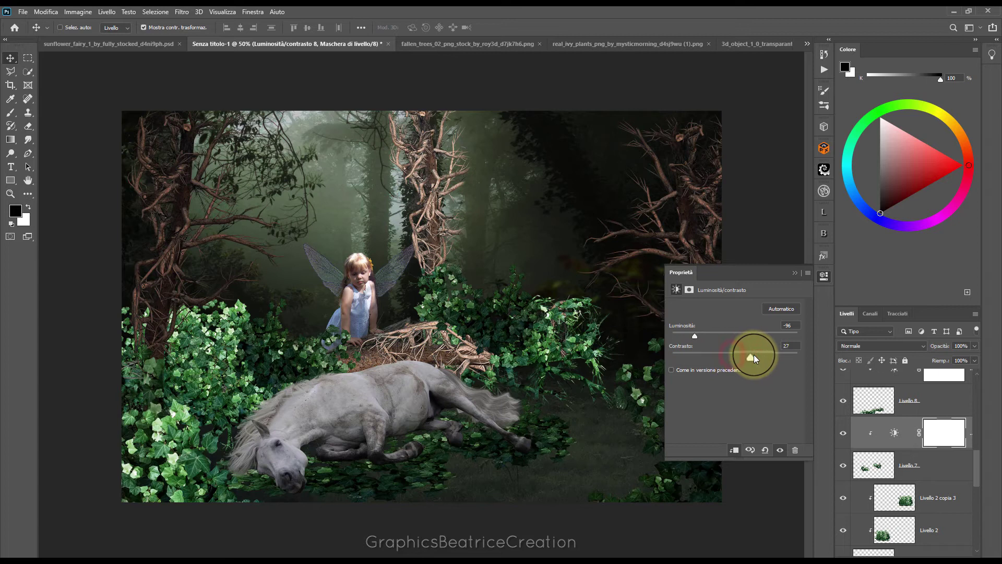
click(794, 273)
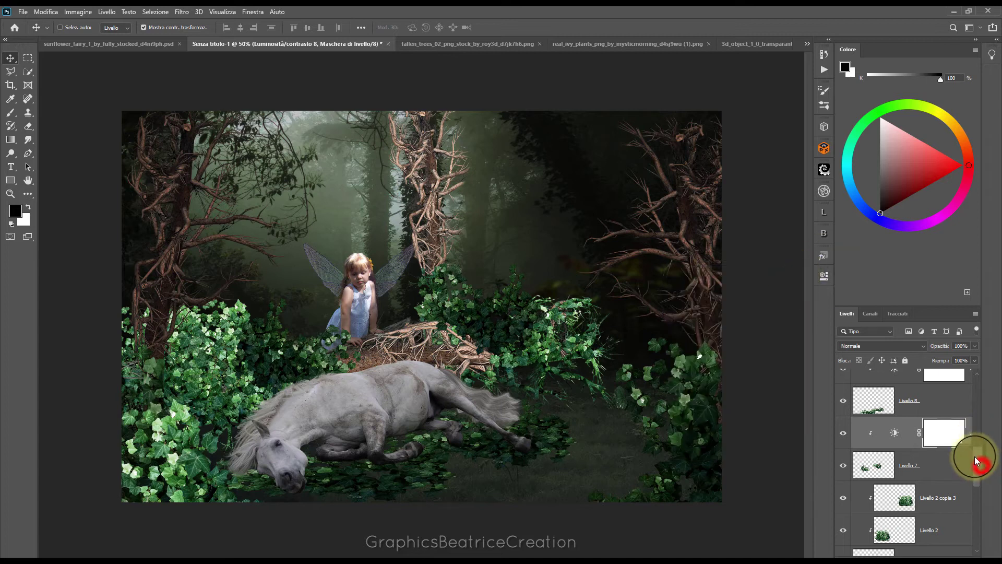
- Group Livello 1 copia, Livello 2 and Livello 2 copia 3 into a group named Albero1
drag(975, 456, 979, 478)
click(923, 481)
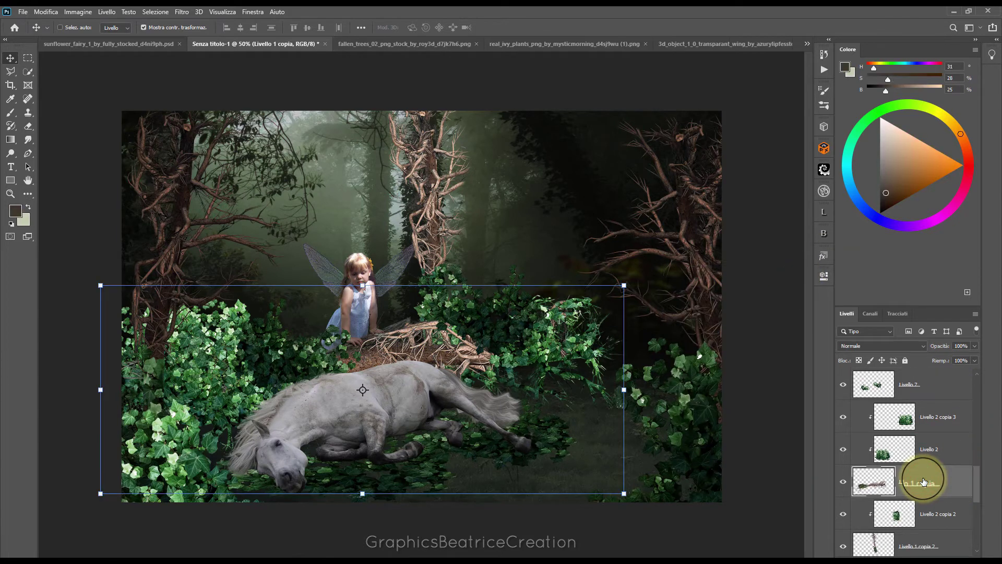
click(931, 417)
mouse_move(931, 417)
mouse_down()
mouse_move(887, 496)
mouse_move(931, 477)
mouse_up()
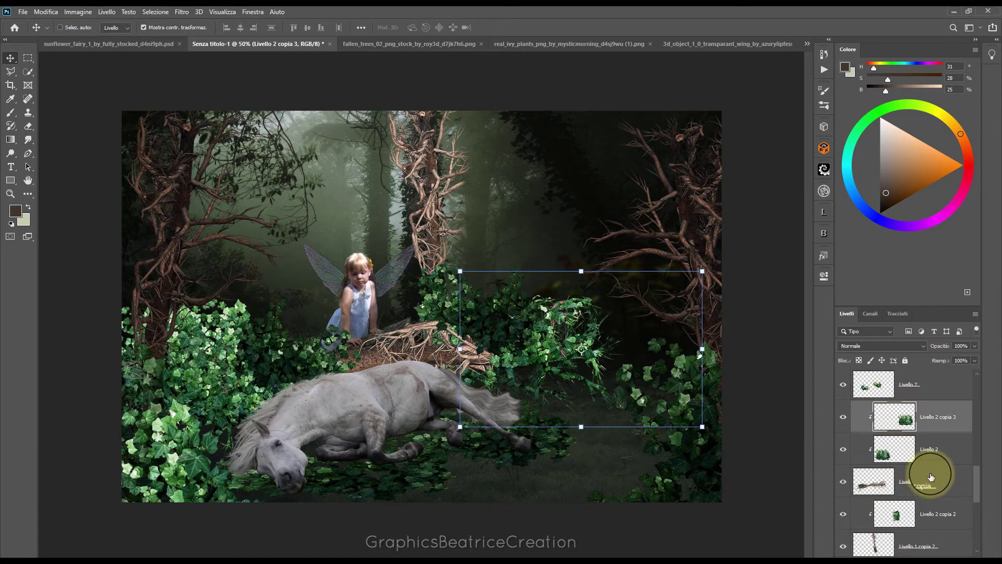
drag(931, 477, 947, 483)
click(948, 483)
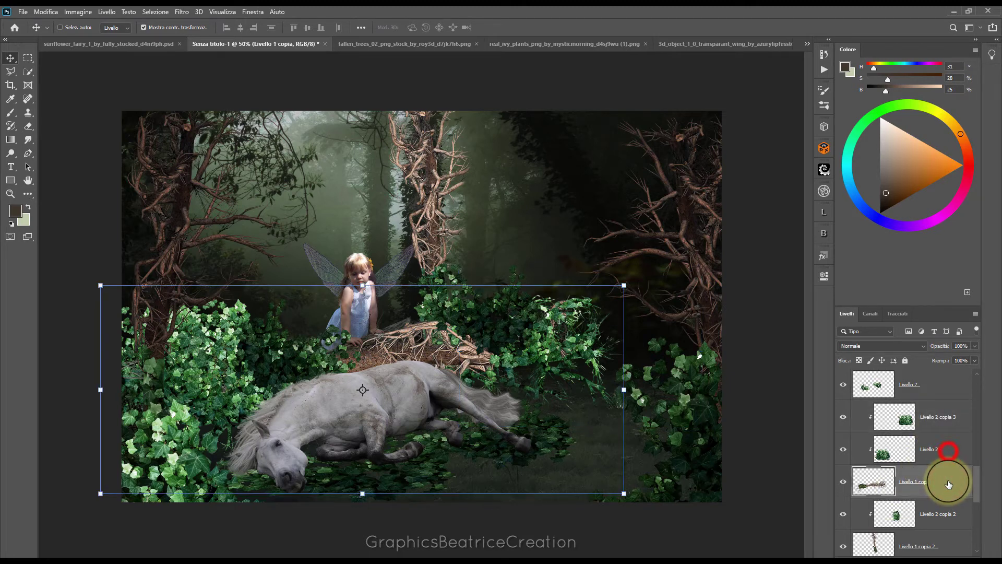
shift+click(949, 418)
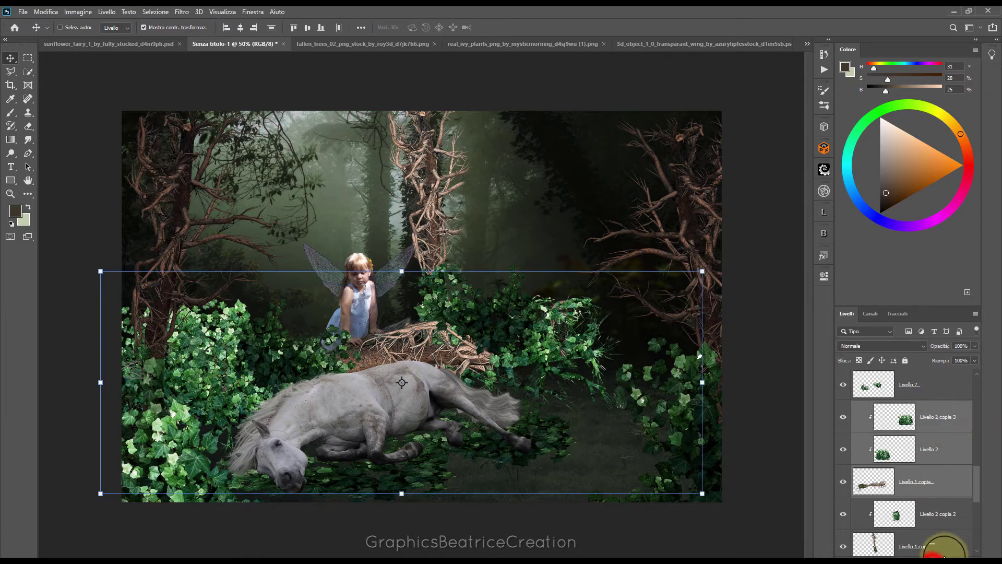
key(ctrl+g)
double_click(886, 407)
text(Albero1)
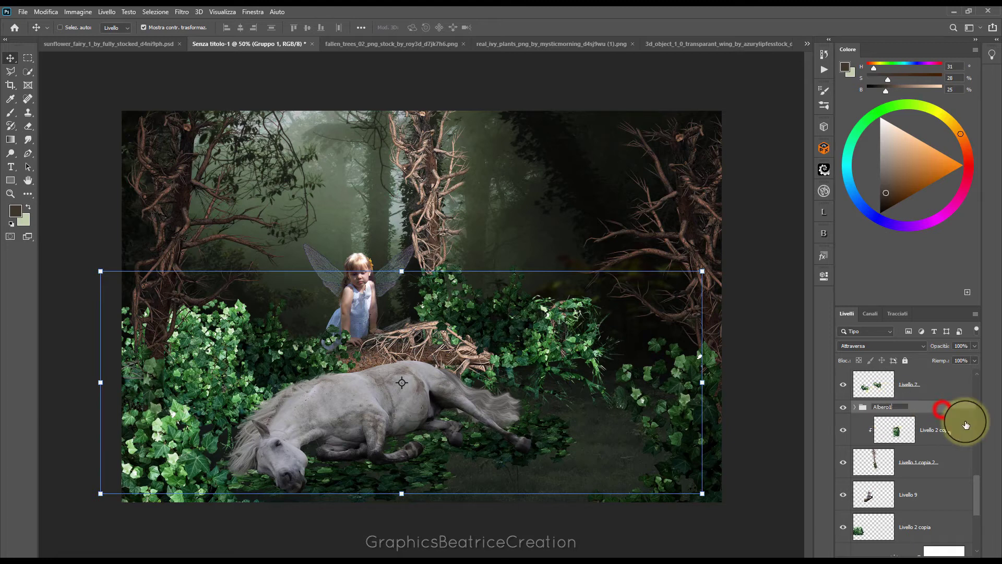
click(942, 412)
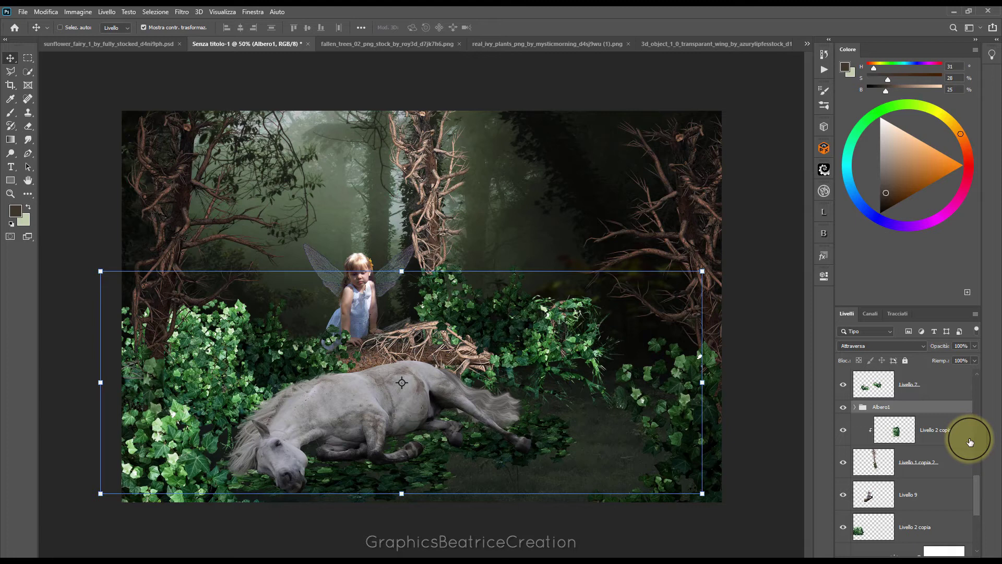
double_click(942, 429)
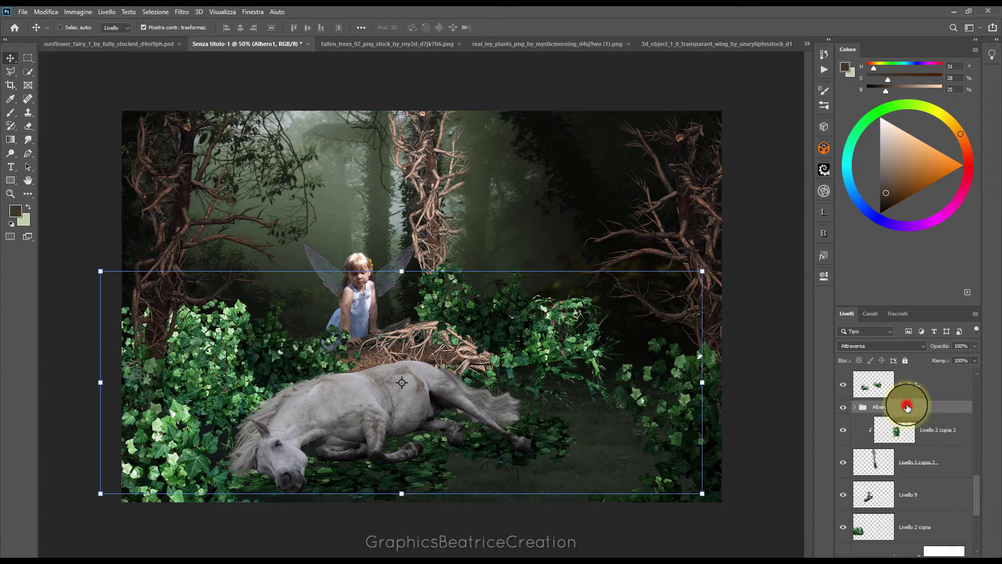
click(923, 553)
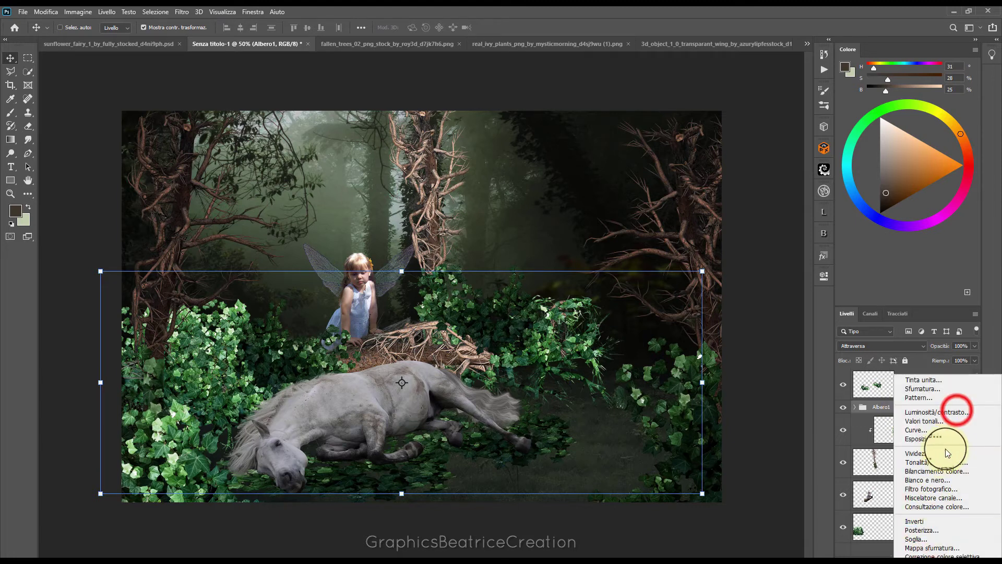
- Clip a Brightness/Contrast adjustment to the log ivy at -127 brightness and 48 contrast
click(957, 411)
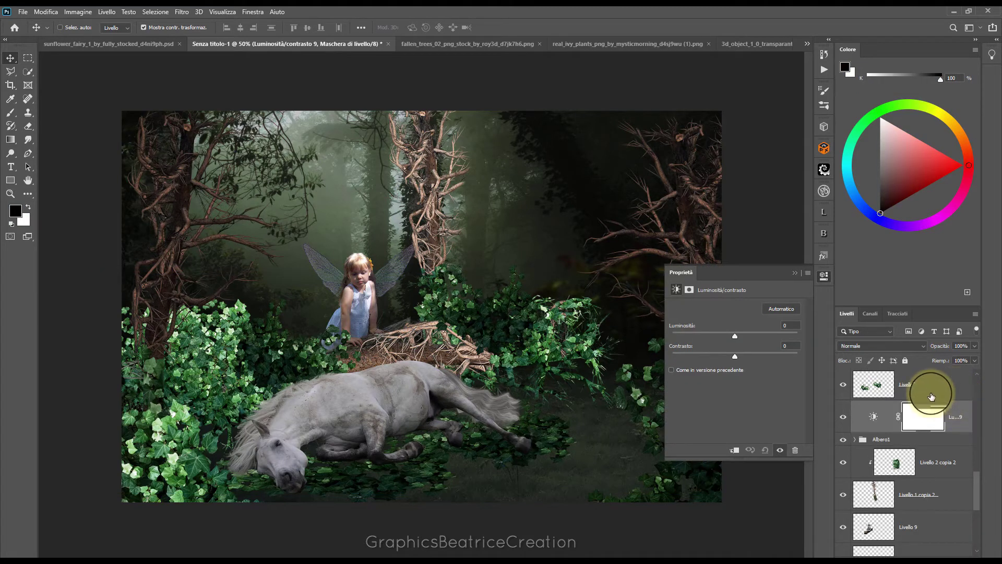
click(735, 452)
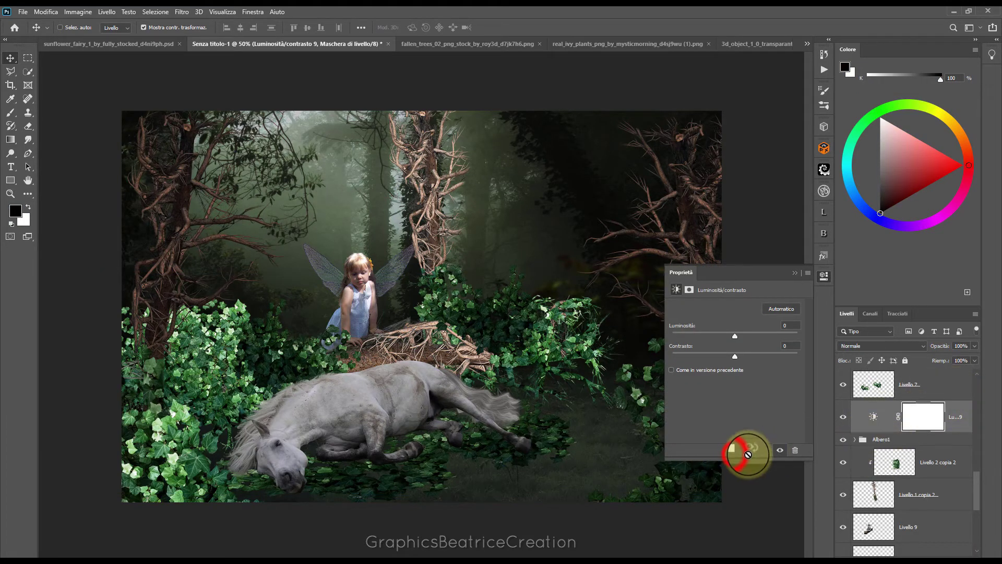
drag(734, 336, 685, 328)
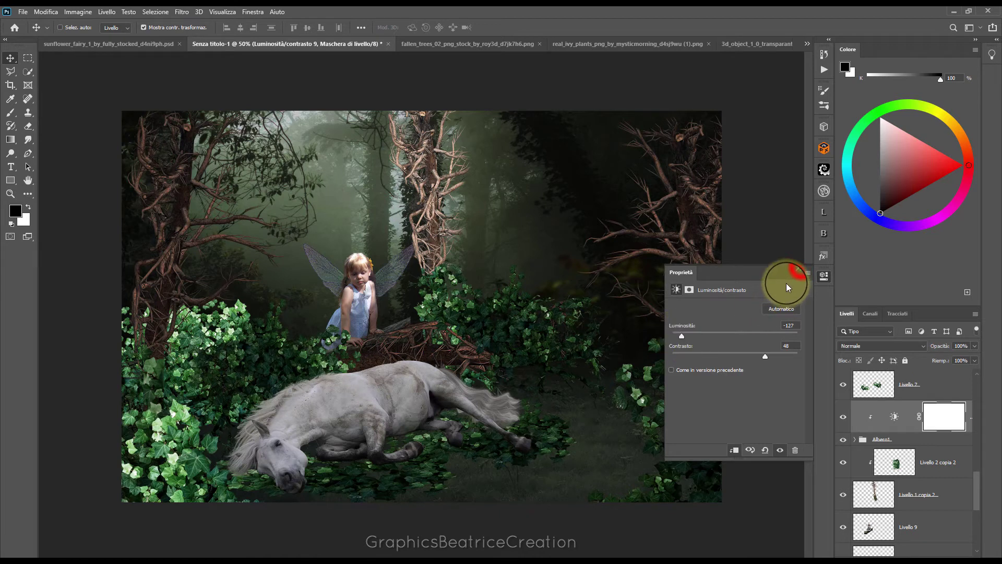
click(795, 272)
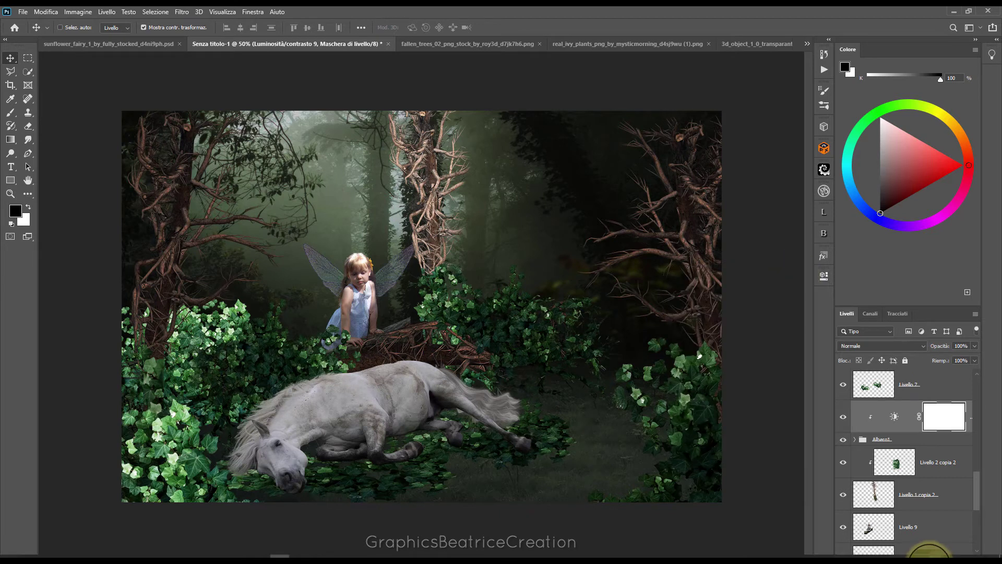
- Add a clipped Hue/Saturation adjustment with saturation -77 and lightness -12
click(927, 555)
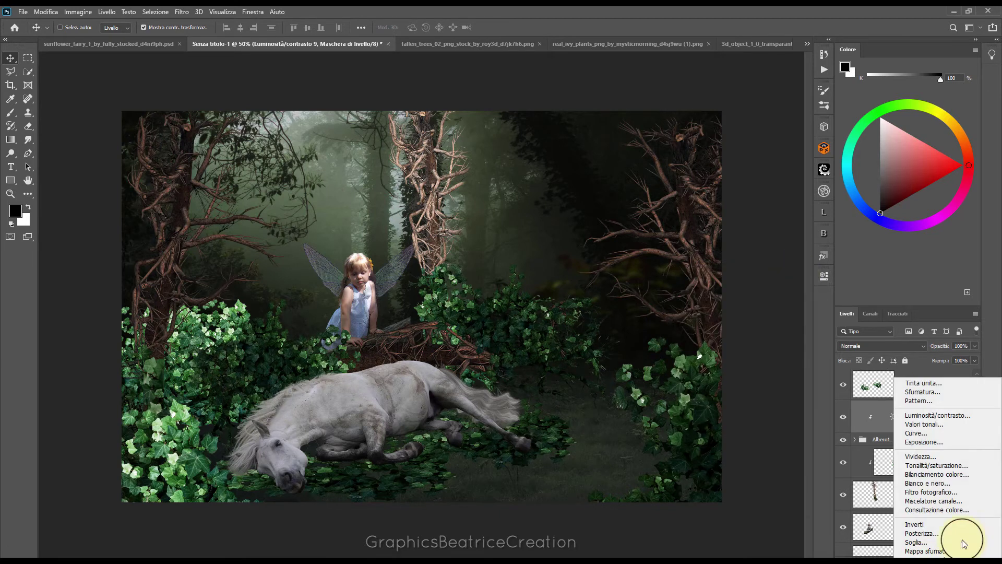
click(976, 465)
click(734, 452)
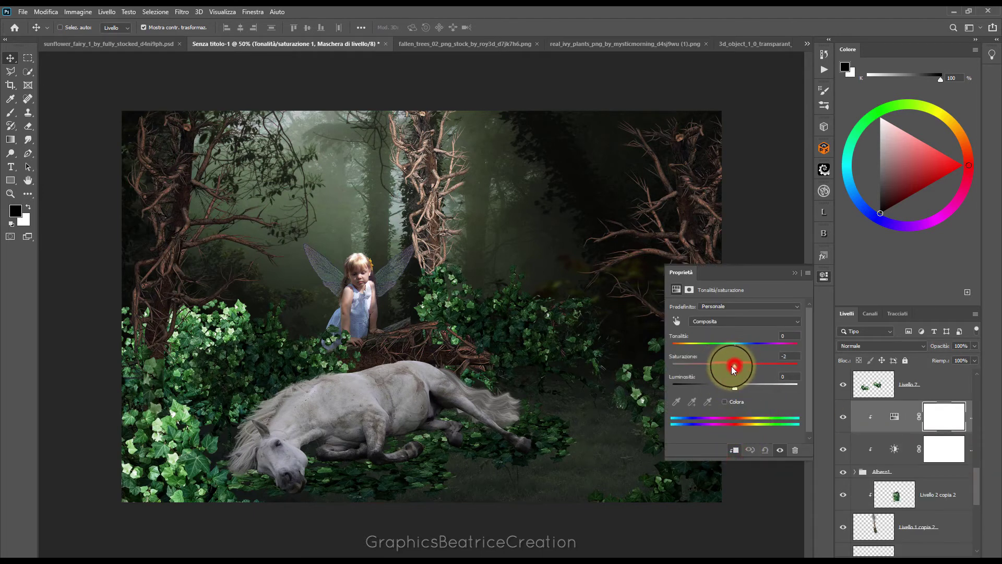
drag(734, 367, 699, 368)
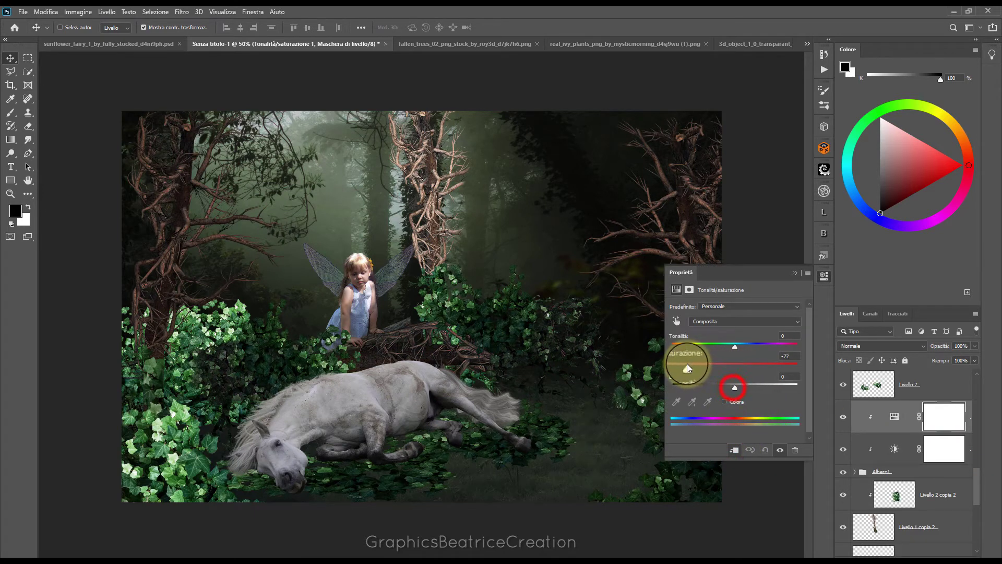
click(732, 387)
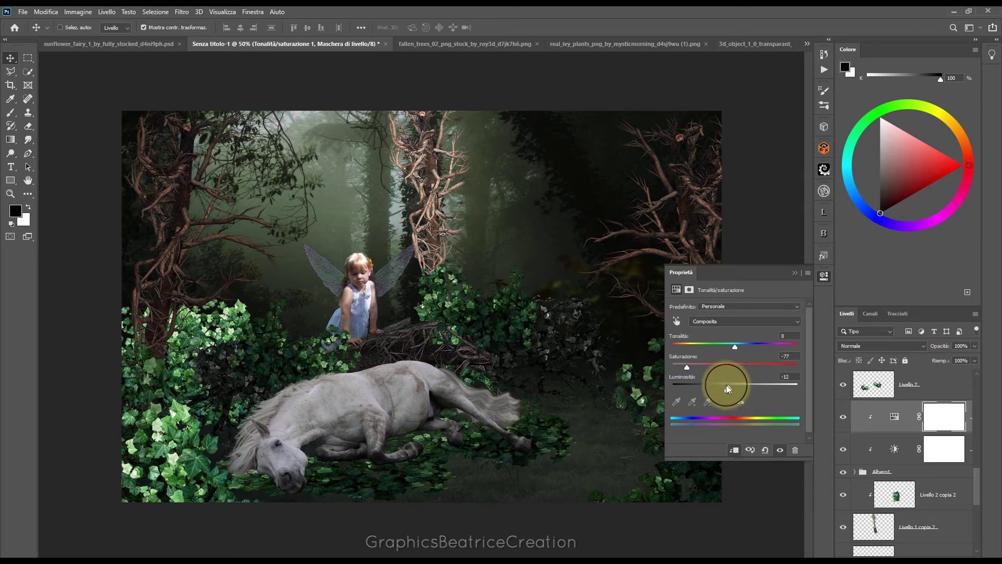
click(795, 273)
drag(978, 479, 977, 496)
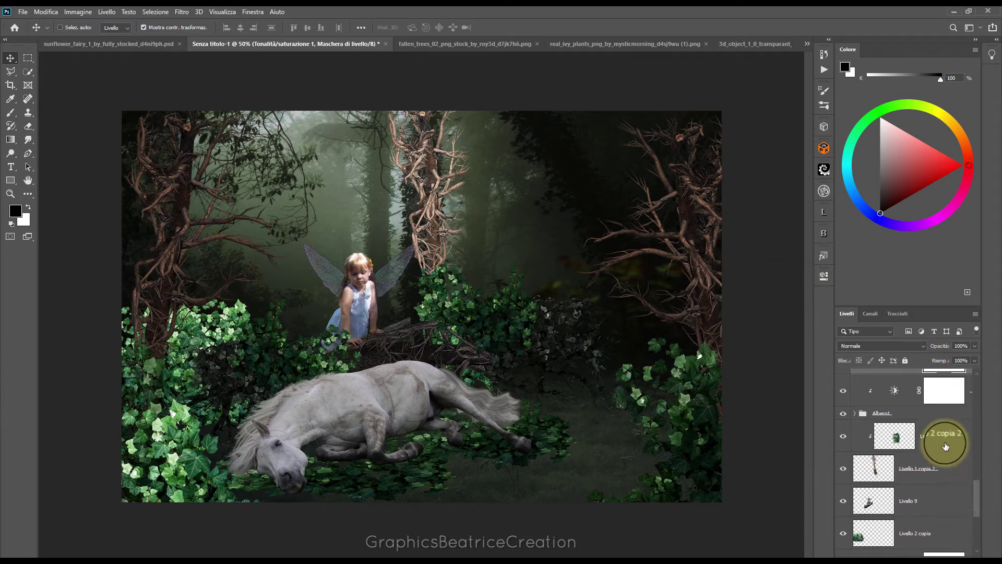
- Group Livello 1 copia 2 and Livello 2 copia 2 into a group named Alber2
click(951, 472)
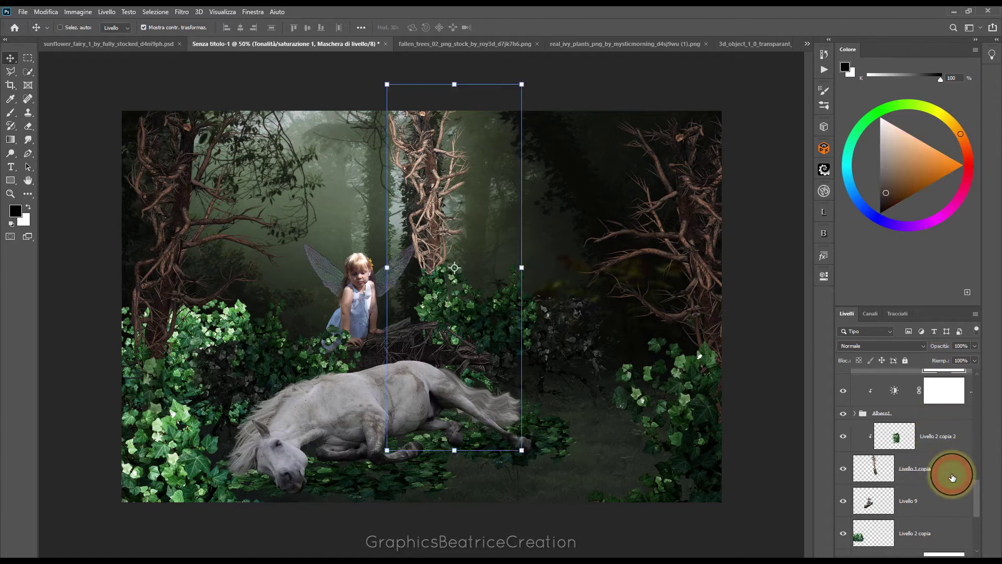
ctrl+click(951, 436)
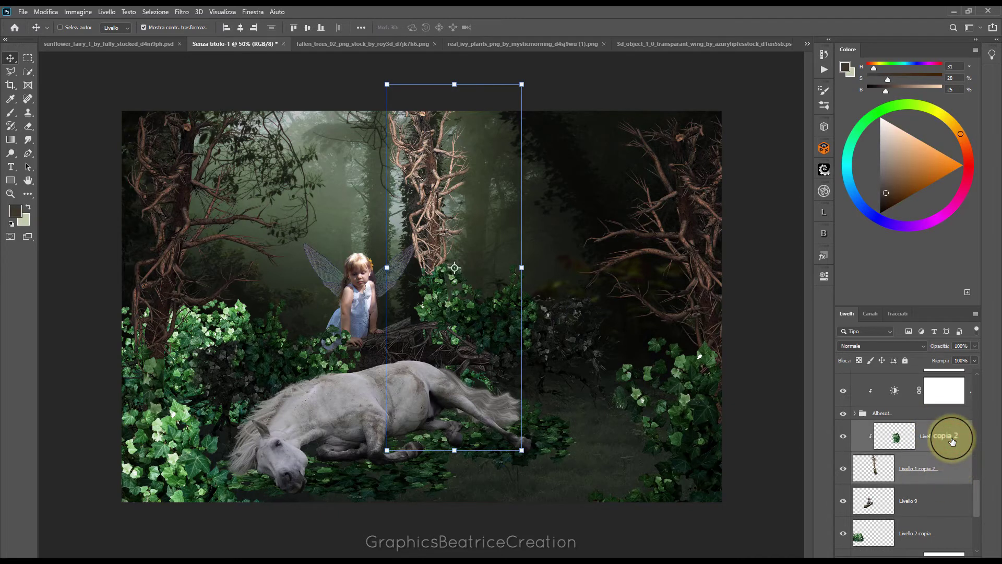
key(ctrl+g)
double_click(886, 426)
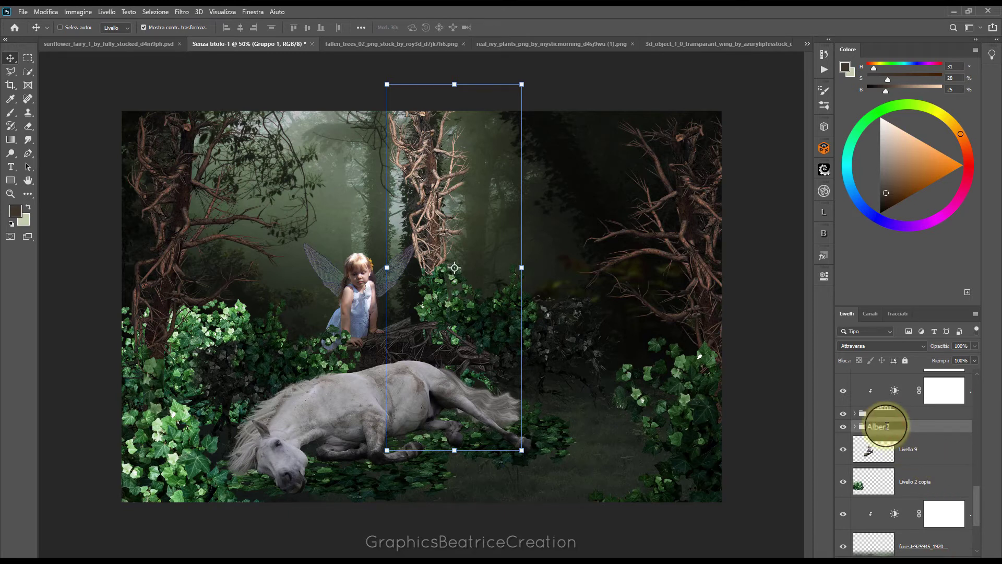
text(2)
click(917, 426)
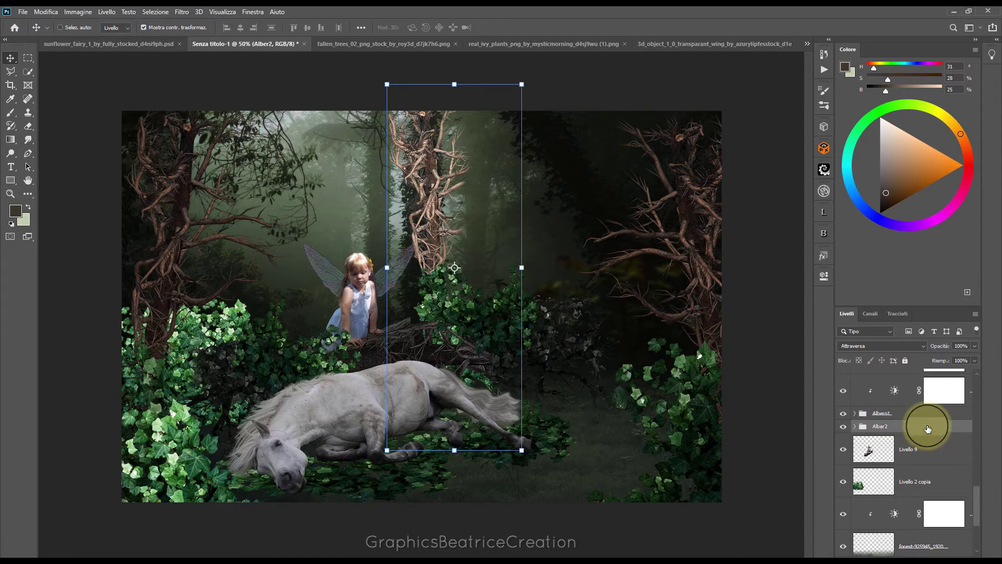
- Clip a Brightness/Contrast adjustment to Alber2 at -122 brightness and 14 contrast
click(962, 416)
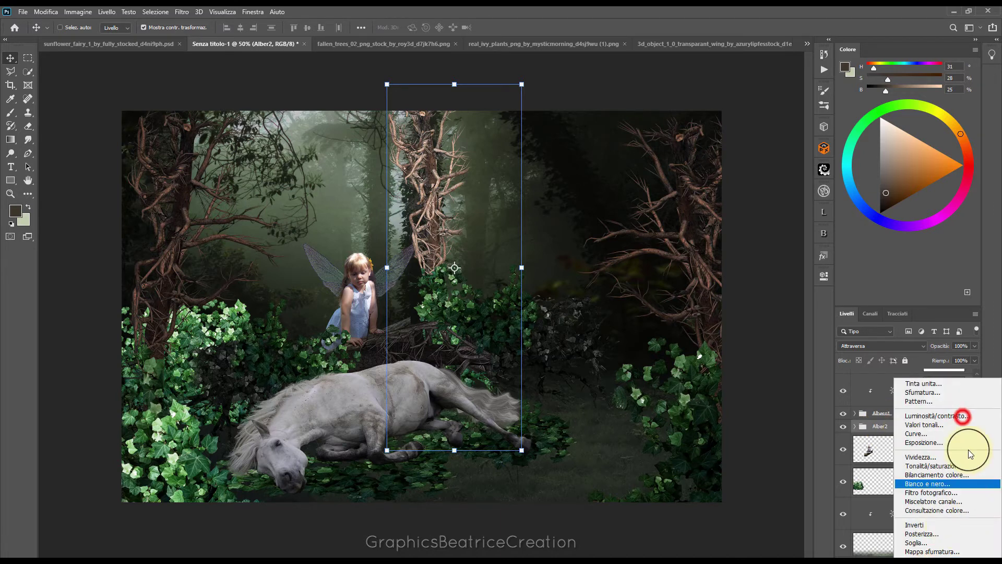
click(934, 416)
click(732, 450)
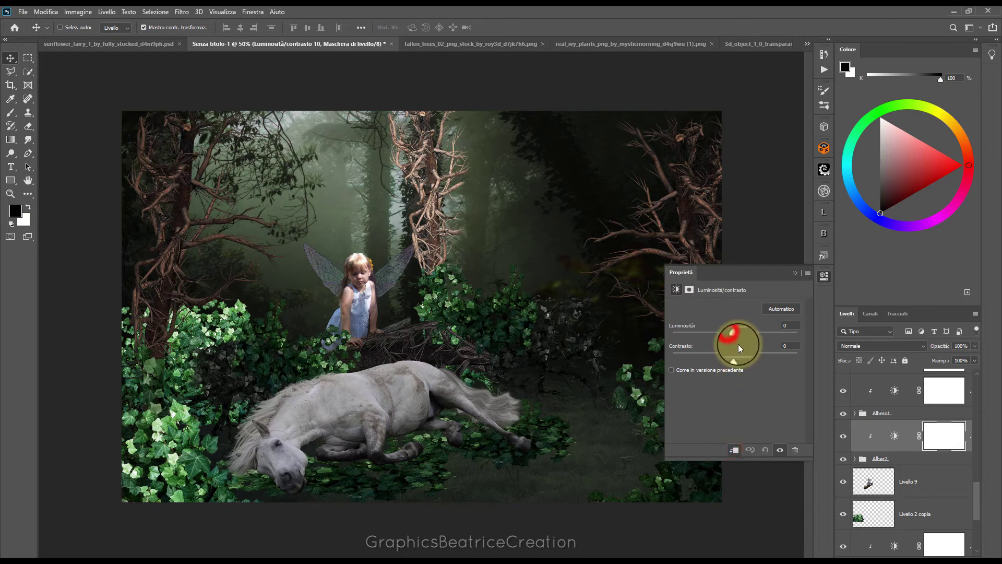
drag(720, 337, 685, 334)
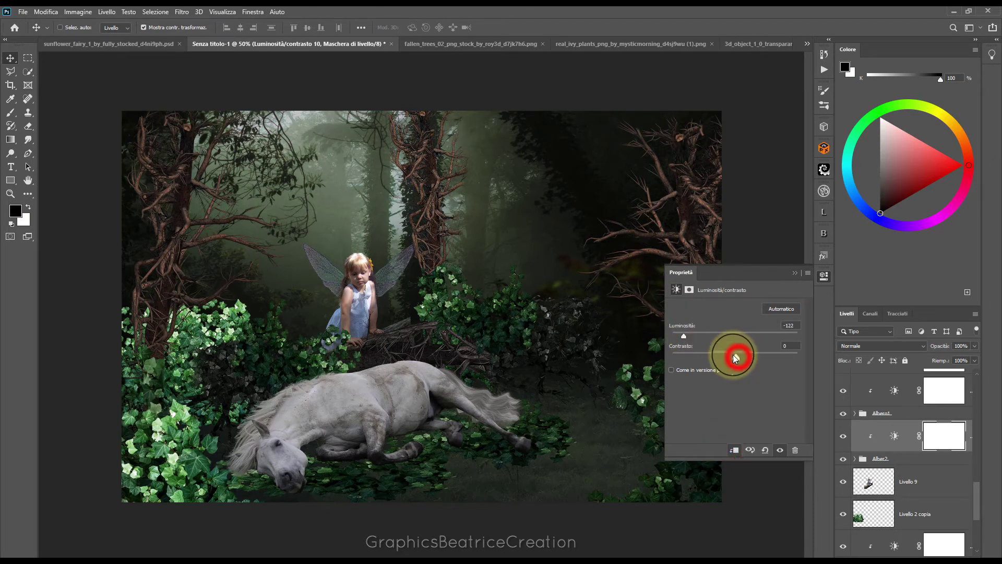
drag(738, 356, 744, 355)
- Add a clipped Hue/Saturation adjustment to Alber2 with saturation -72
click(923, 550)
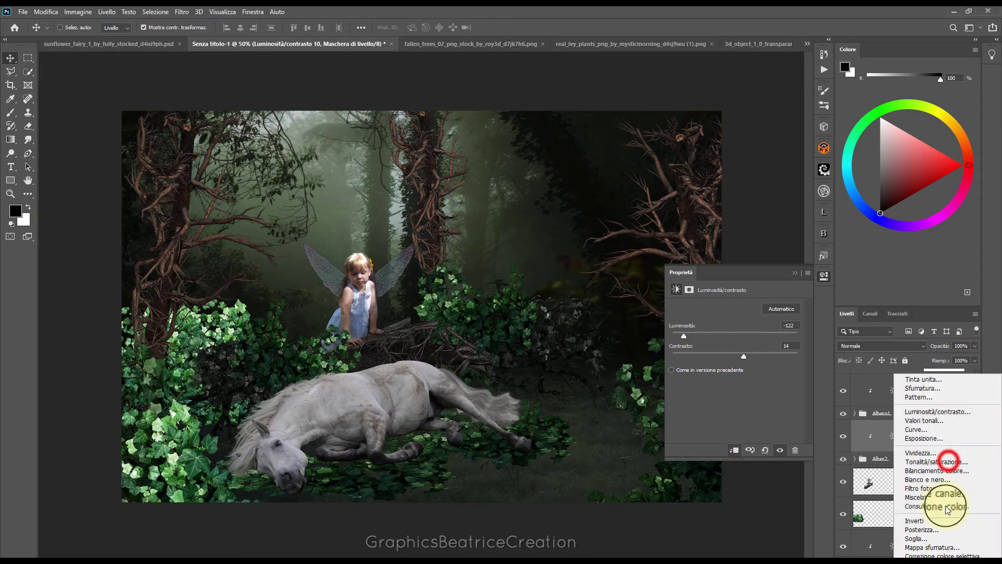
click(949, 463)
click(733, 450)
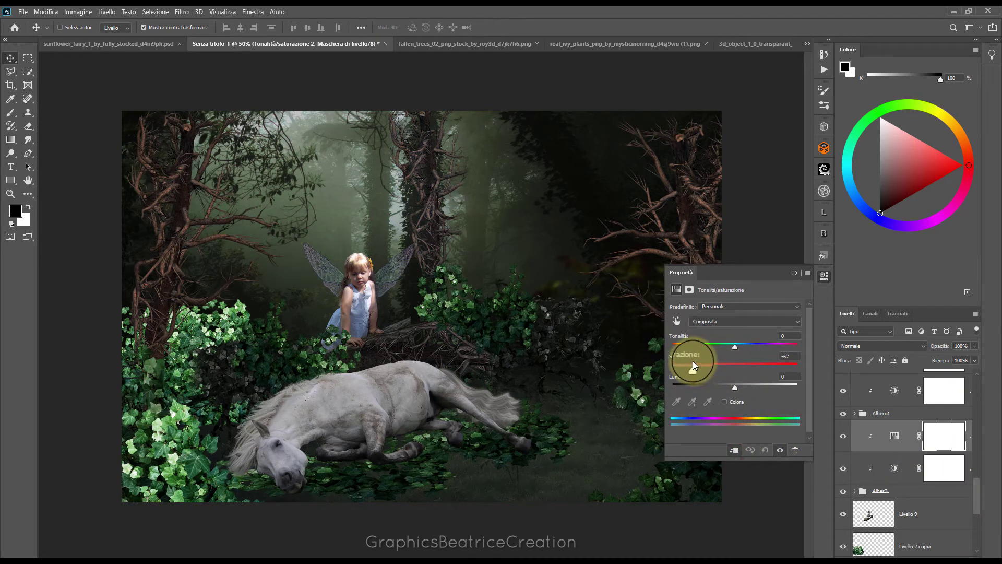
click(794, 273)
drag(975, 481, 983, 421)
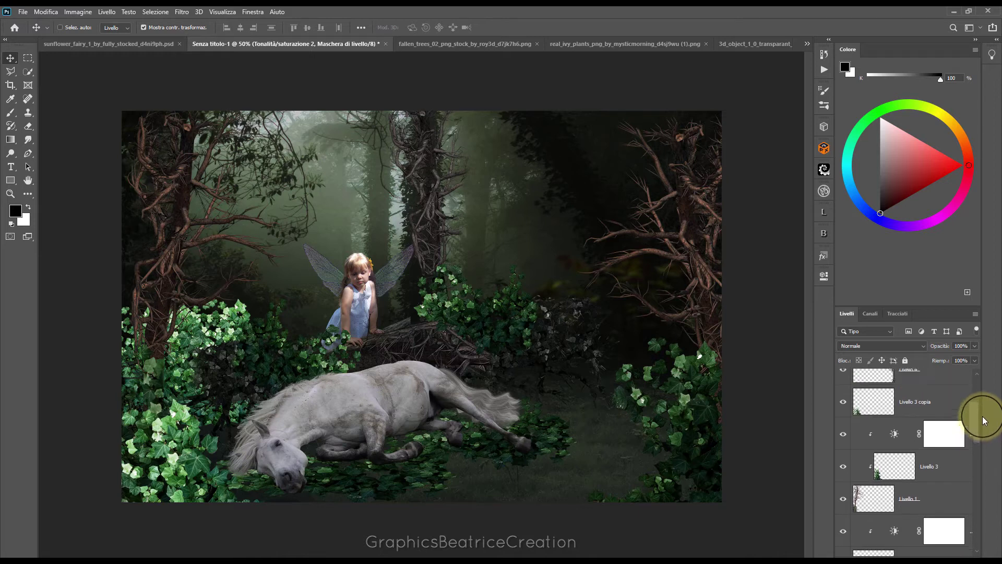
drag(983, 420, 976, 426)
- Group Livello 1, Livello 3 and its brightness adjustment as Albero3, then expand the group
click(946, 460)
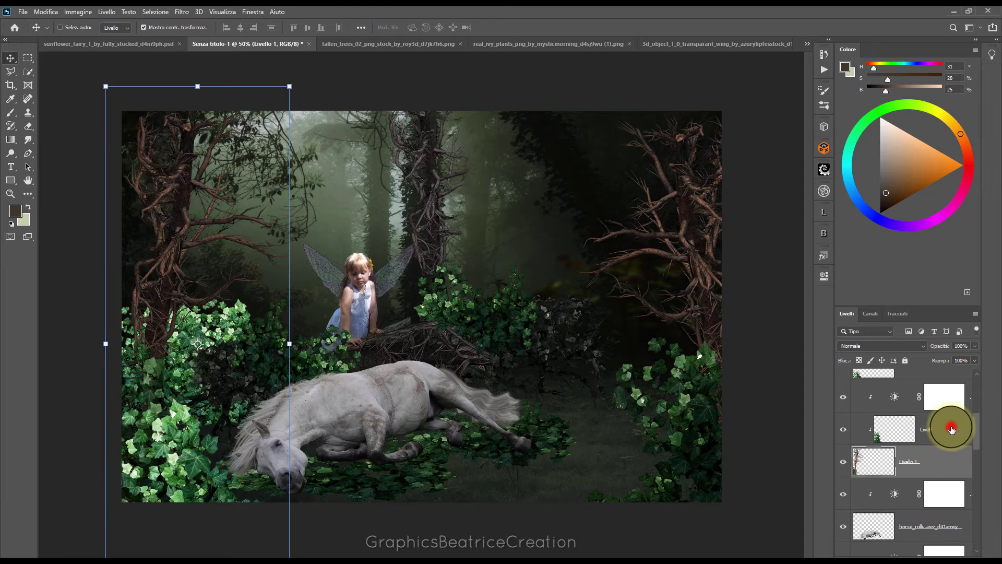
shift+click(951, 429)
key(ctrl+g)
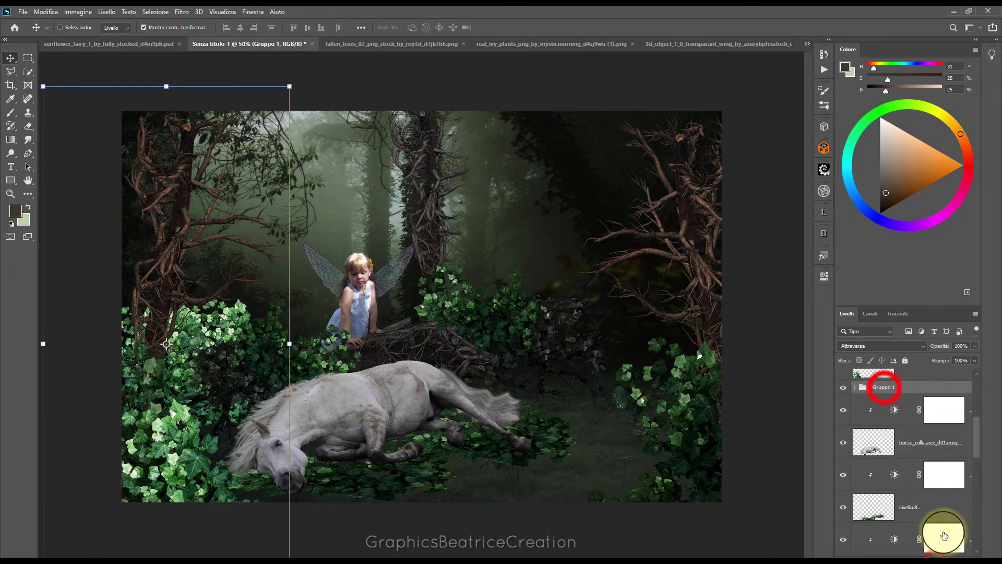
double_click(884, 387)
text(Albero3)
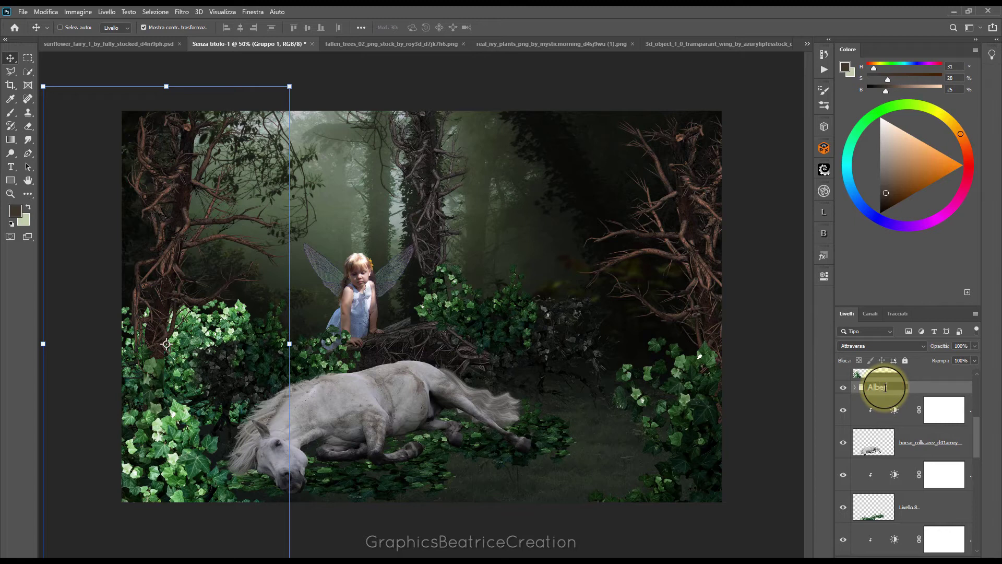
click(934, 387)
mouse_move(978, 420)
mouse_down()
mouse_move(981, 402)
mouse_move(979, 414)
mouse_up()
click(855, 448)
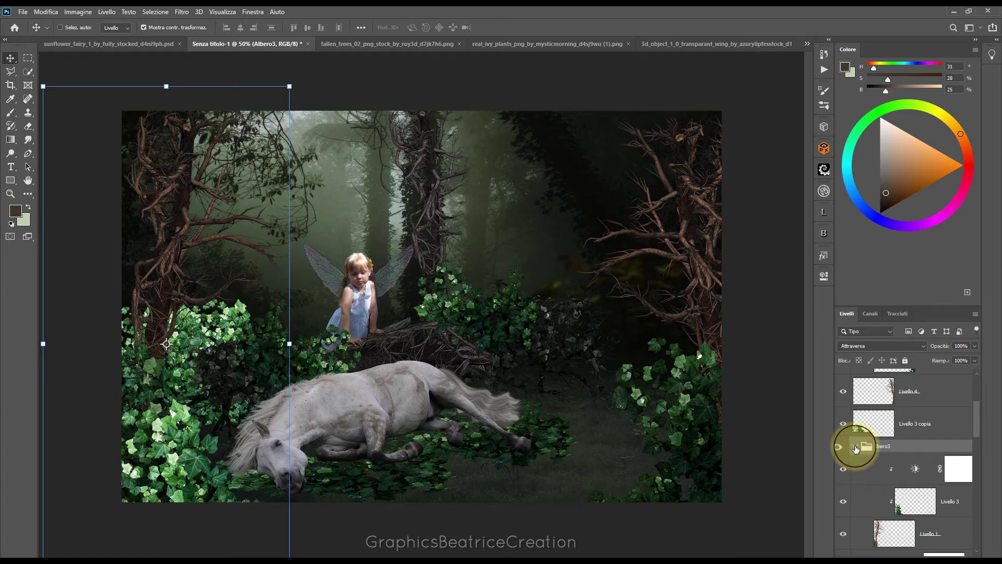
- Add a Hue/Saturation adjustment above Albero3's brightness layer with saturation -57
click(883, 472)
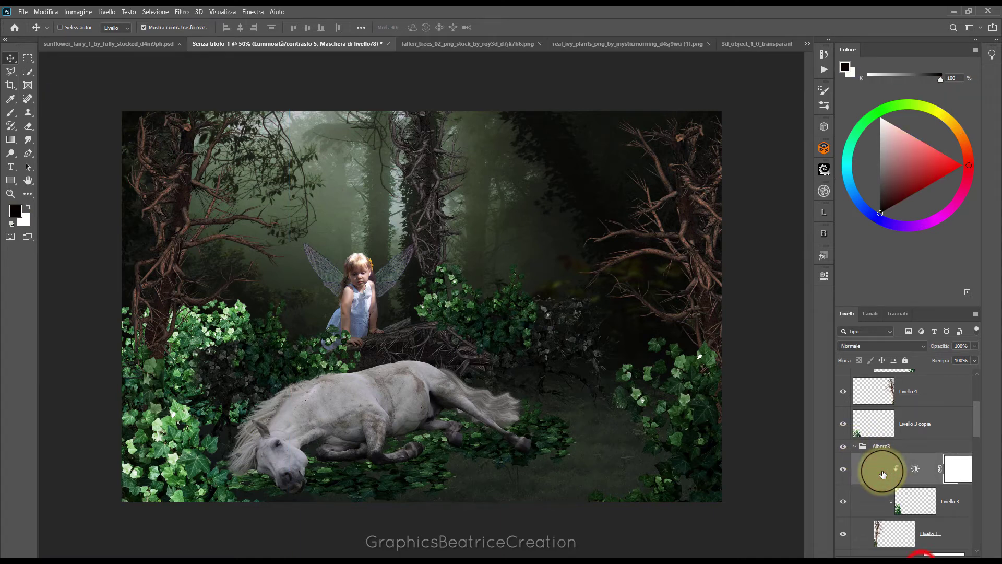
click(922, 554)
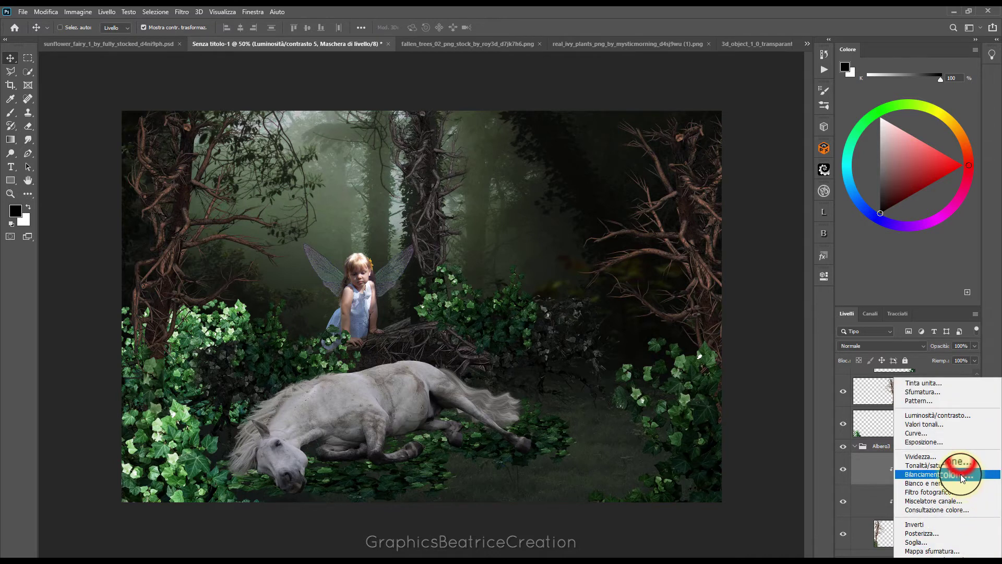
click(960, 465)
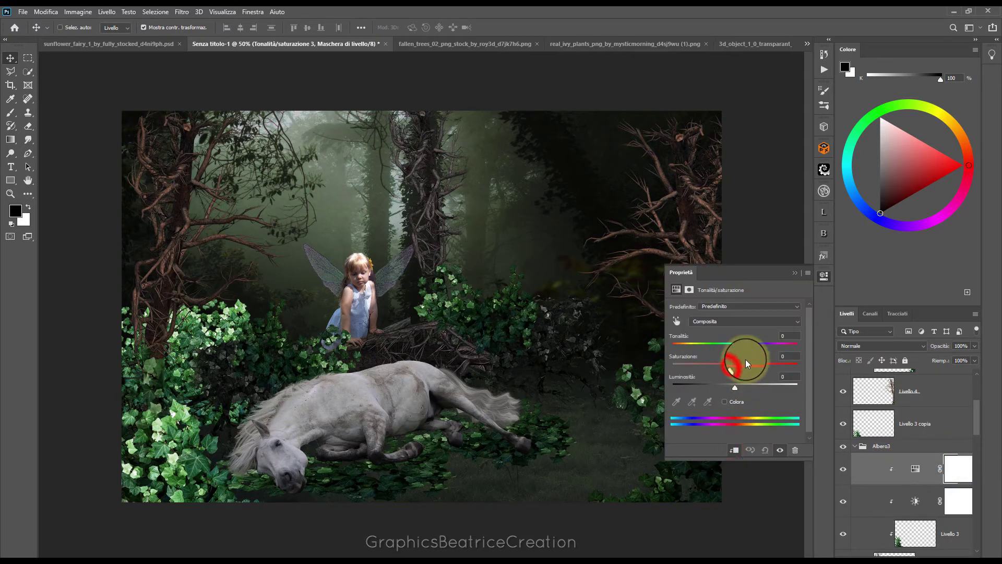
click(790, 273)
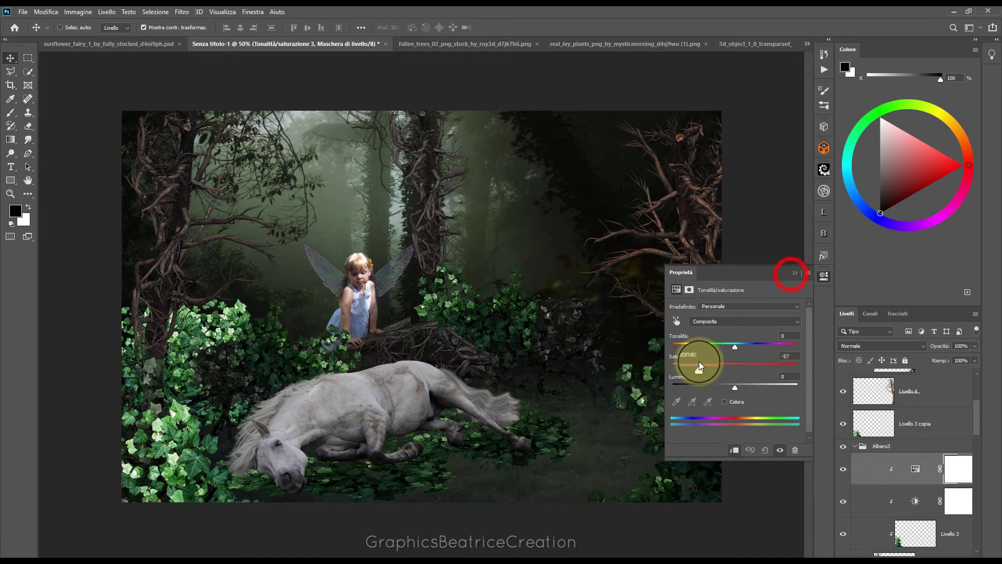
click(791, 274)
drag(979, 424, 978, 406)
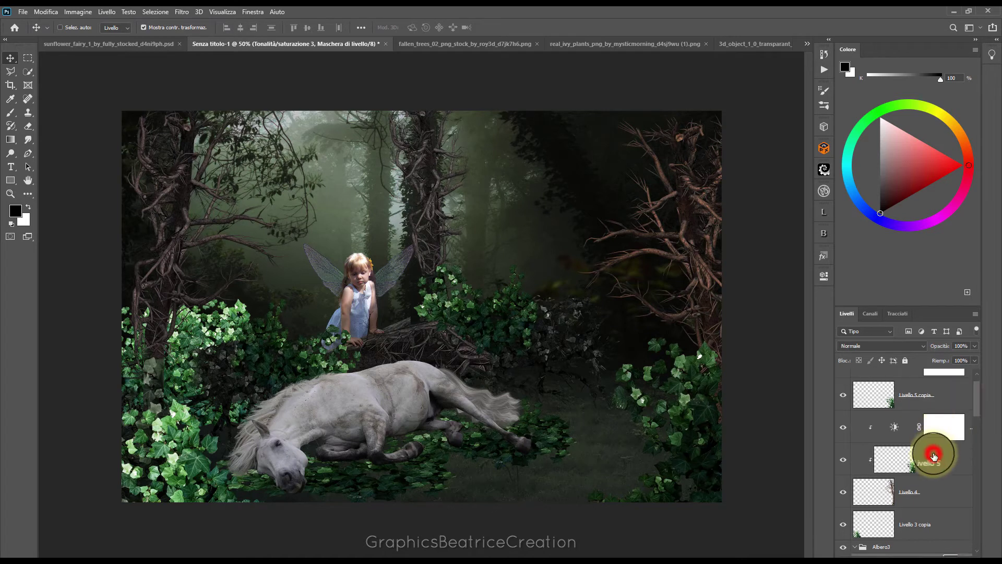
- Group Livello 4 and Livello 5 with its brightness adjustment as Alber4, shown expanded
click(929, 455)
drag(979, 406, 978, 397)
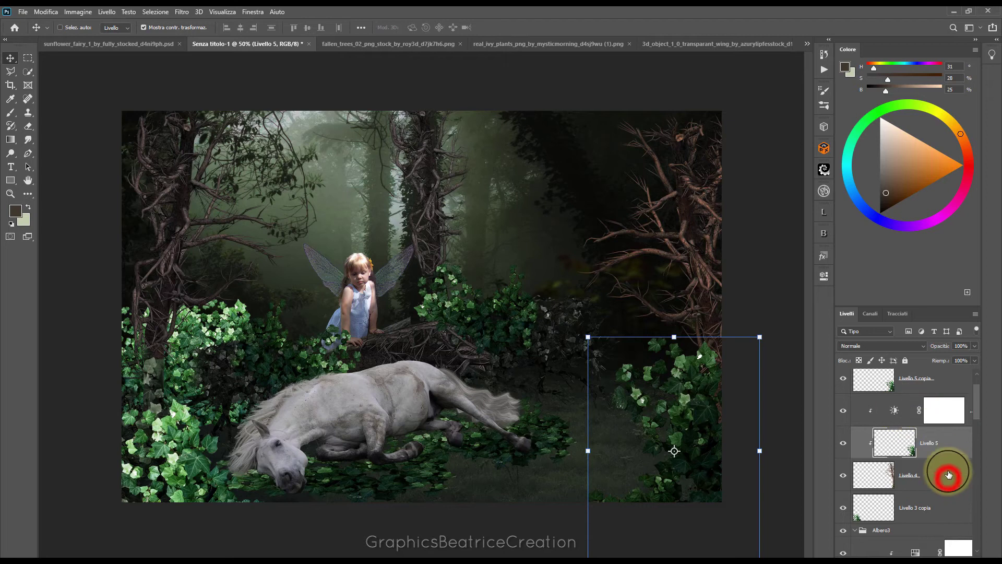
click(946, 474)
ctrl+click(952, 440)
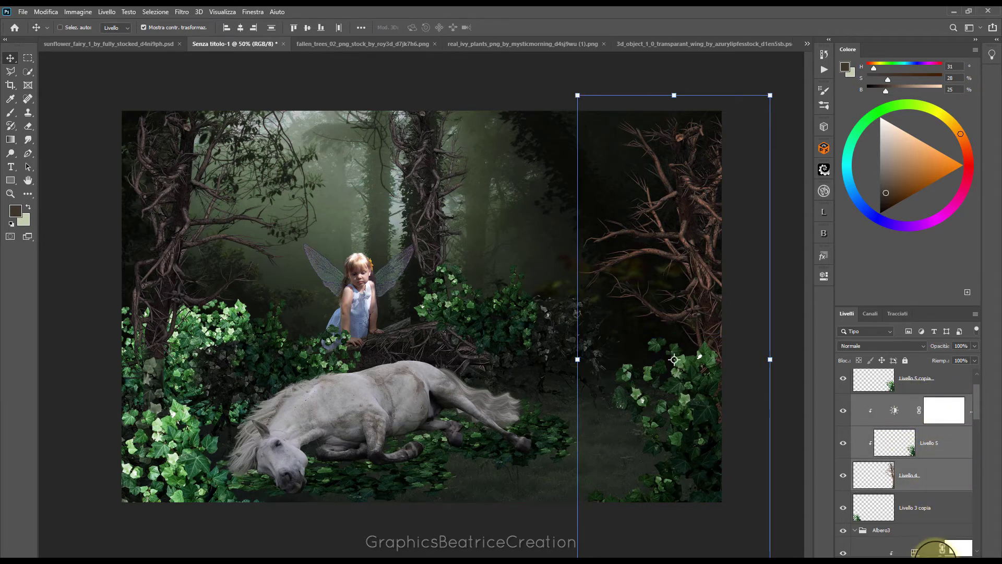
key(ctrl+g)
click(891, 402)
double_click(891, 402)
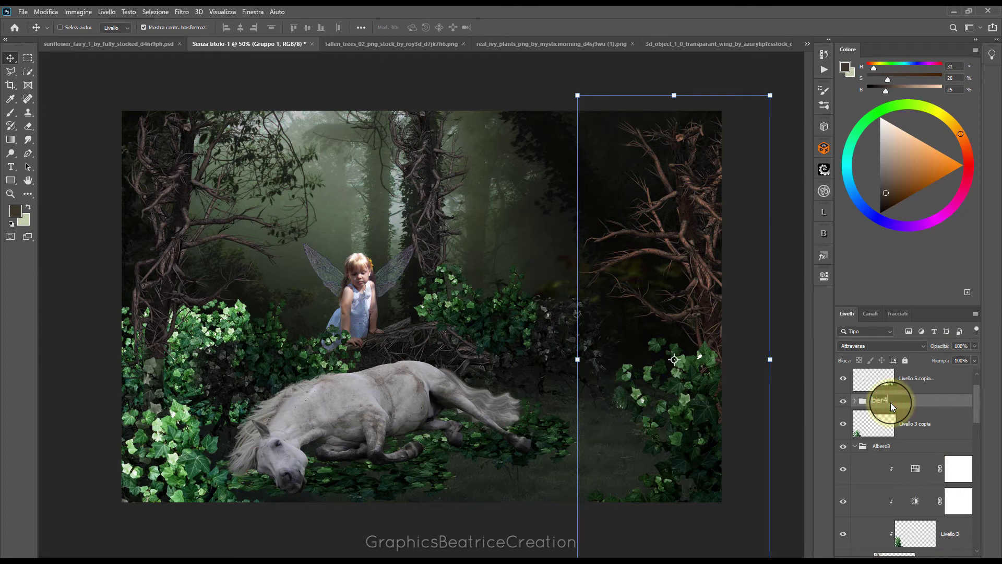
click(937, 401)
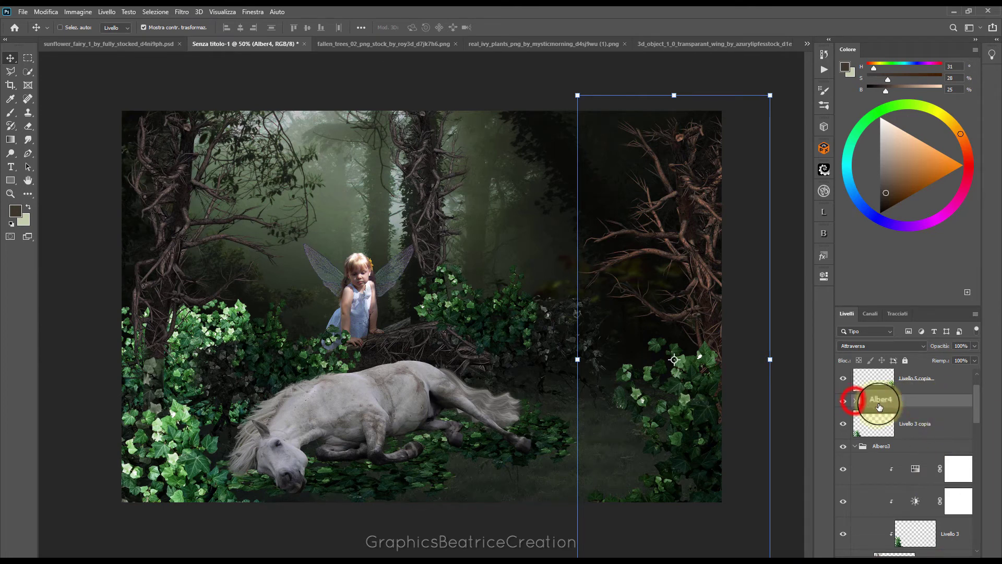
click(855, 400)
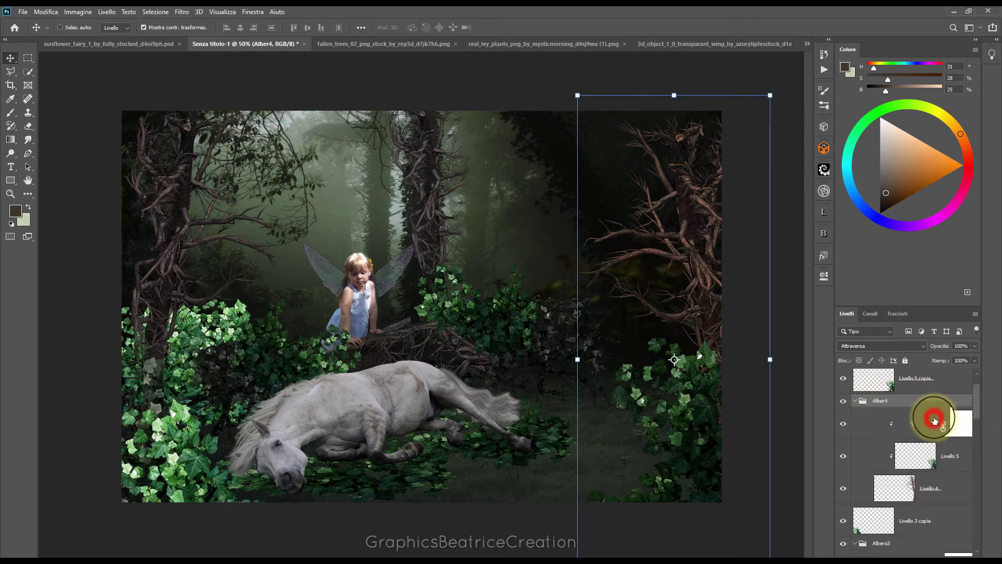
- Add a Hue/Saturation adjustment clipped to the right ivy layer with Saturation -52
click(951, 425)
click(923, 554)
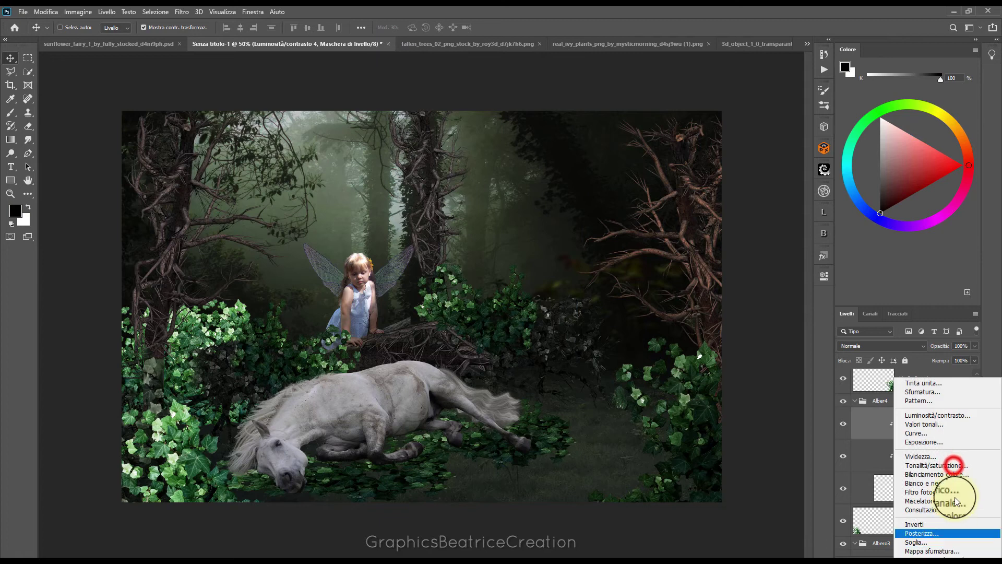
click(951, 465)
click(732, 452)
drag(735, 367, 715, 368)
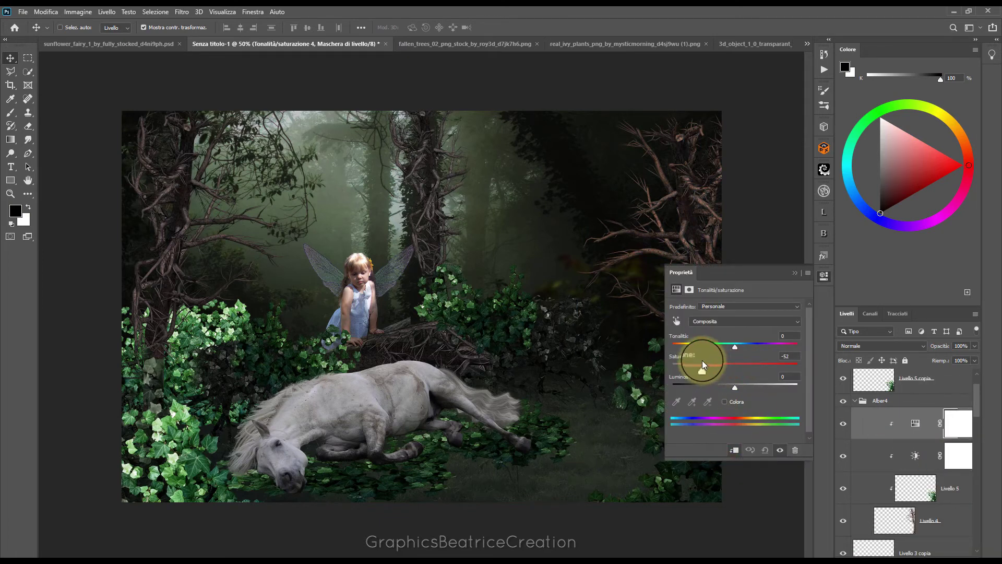
click(795, 290)
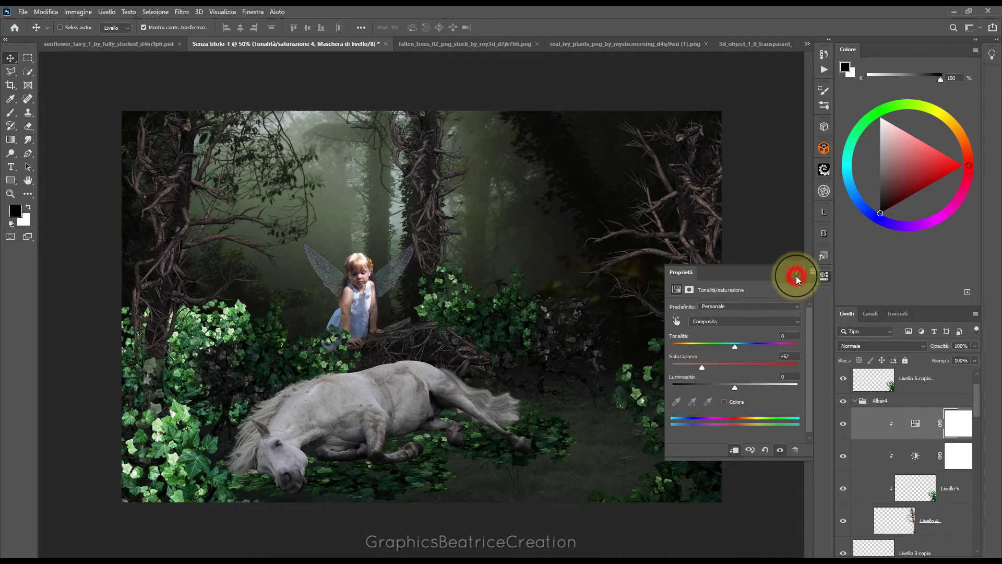
click(796, 277)
mouse_move(974, 395)
mouse_down()
mouse_move(980, 444)
mouse_move(964, 512)
mouse_up()
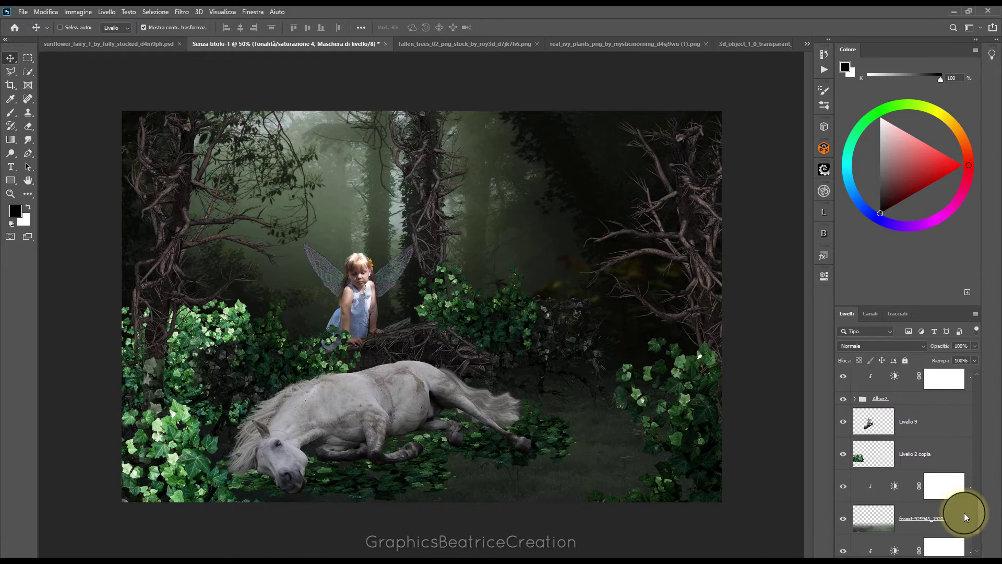
- Give Livello 2 copia a clipped Brightness/Contrast adjustment with Brightness -124 and Contrast 34
click(977, 510)
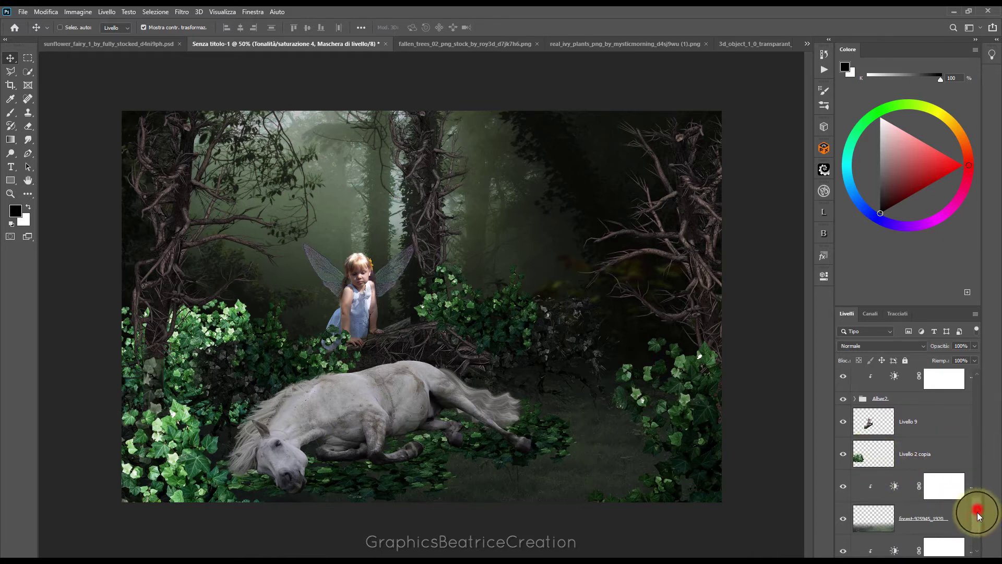
click(914, 455)
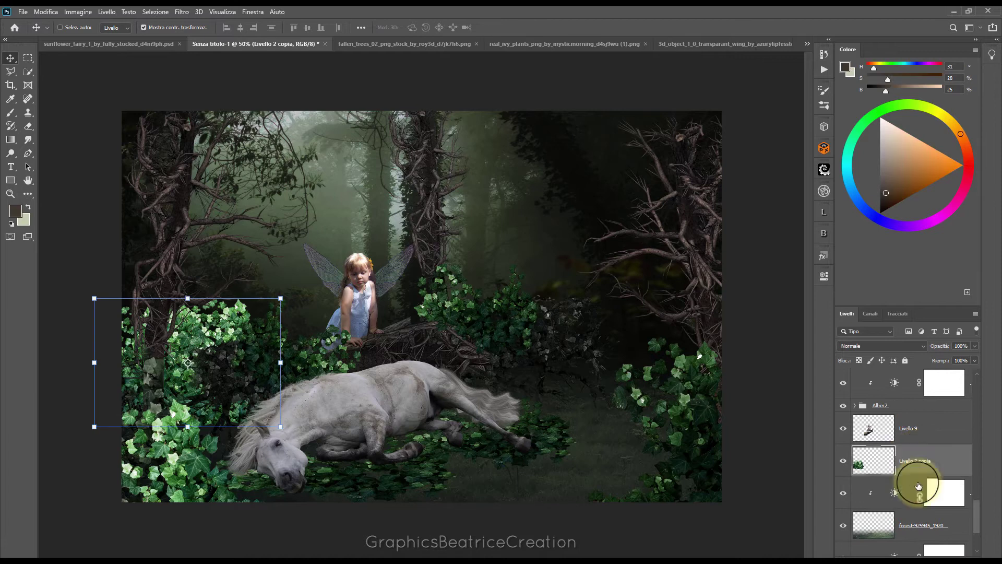
click(924, 554)
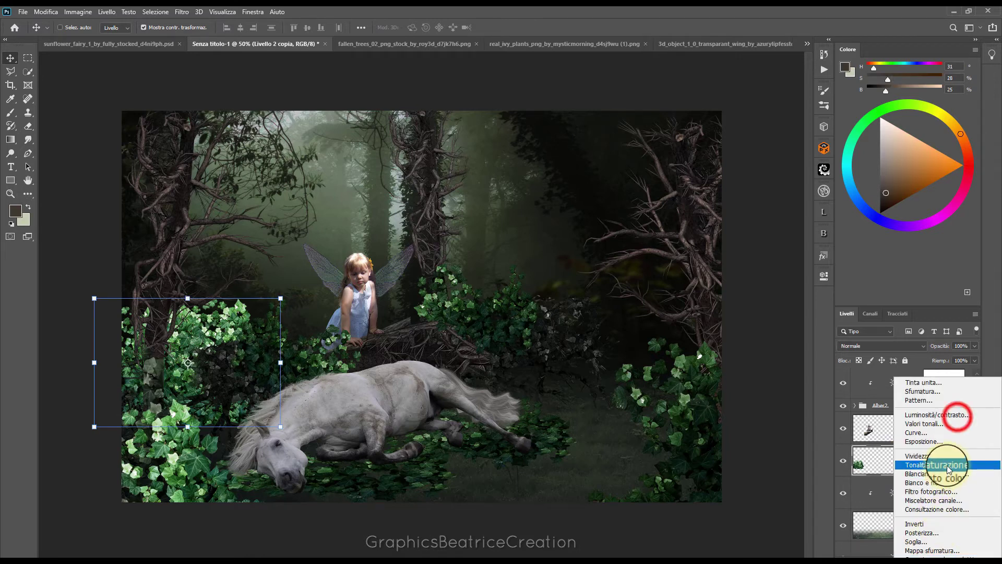
click(957, 416)
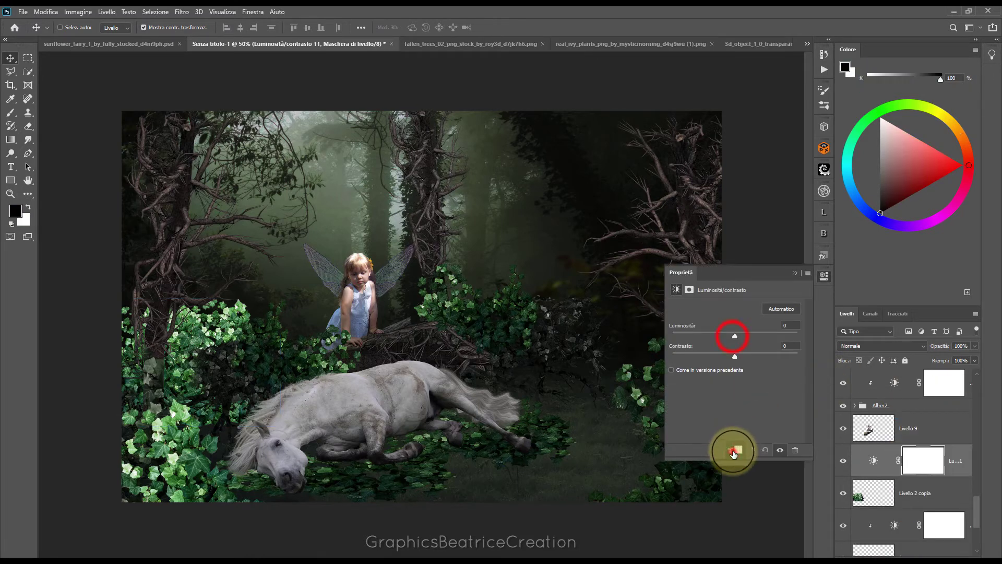
click(733, 451)
drag(735, 336, 684, 333)
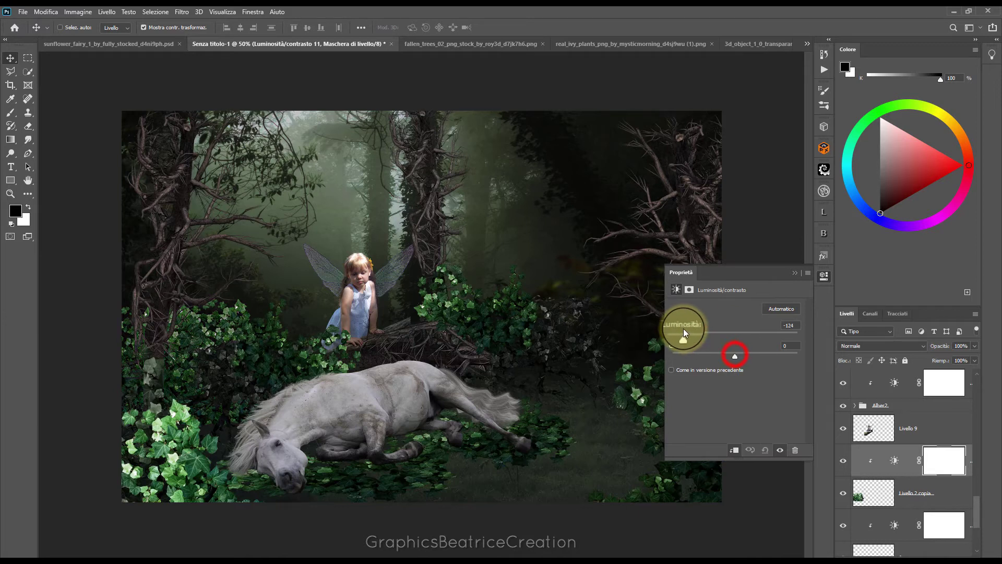
drag(735, 356, 757, 358)
click(794, 274)
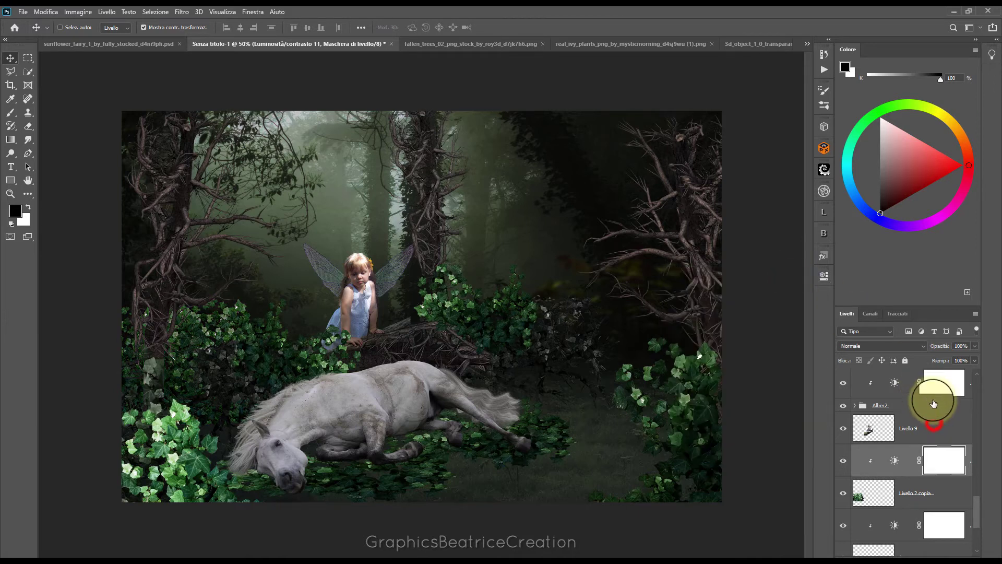
click(928, 420)
- Add a Brightness/Contrast adjustment clipped to the fairy's layer, set to -66 brightness and 37 contrast
click(921, 553)
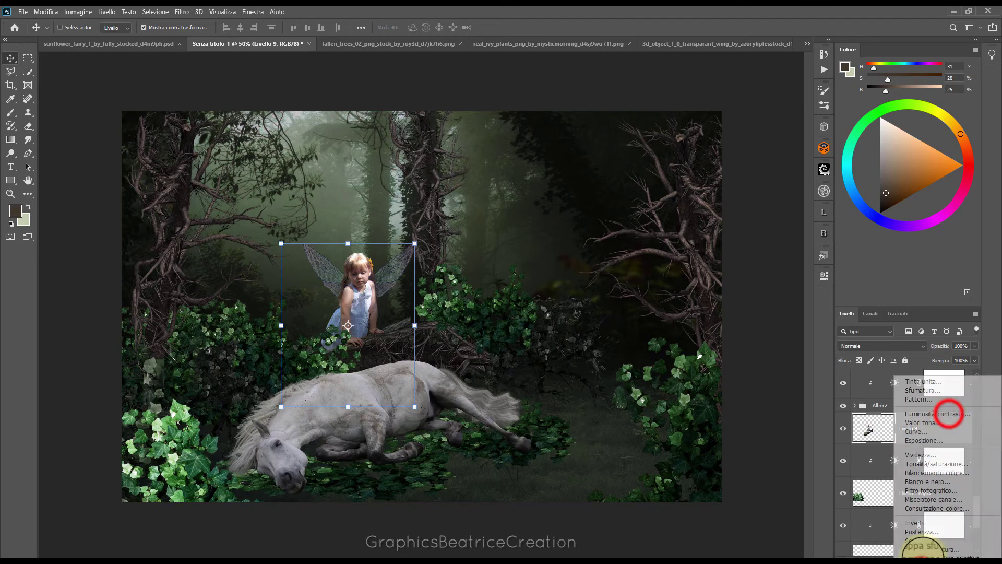
click(949, 411)
click(734, 449)
mouse_move(735, 336)
mouse_down()
mouse_move(695, 335)
mouse_move(745, 356)
mouse_up()
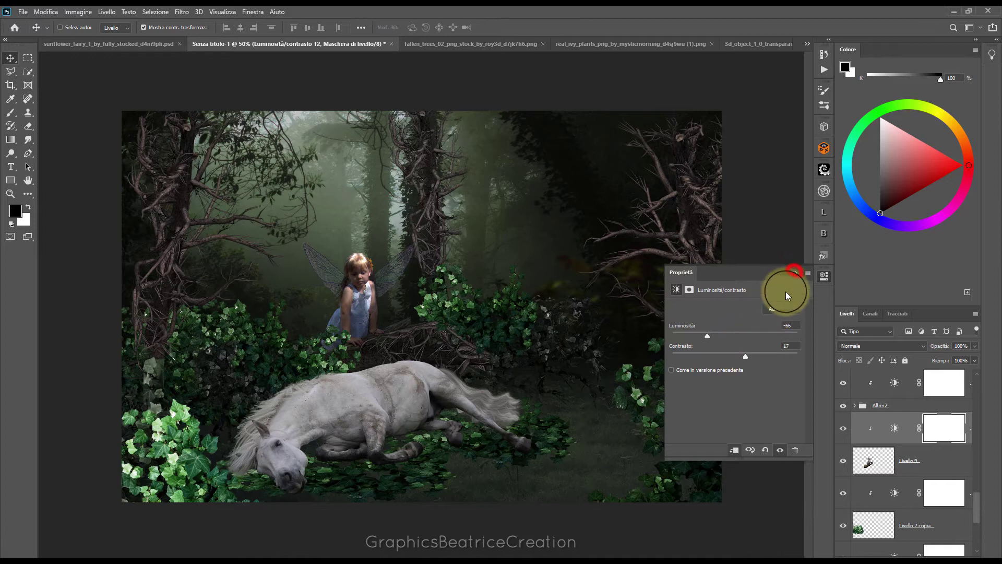
click(794, 272)
- Add a clipped Hue/Saturation adjustment lowering the fairy's saturation to -34
click(922, 555)
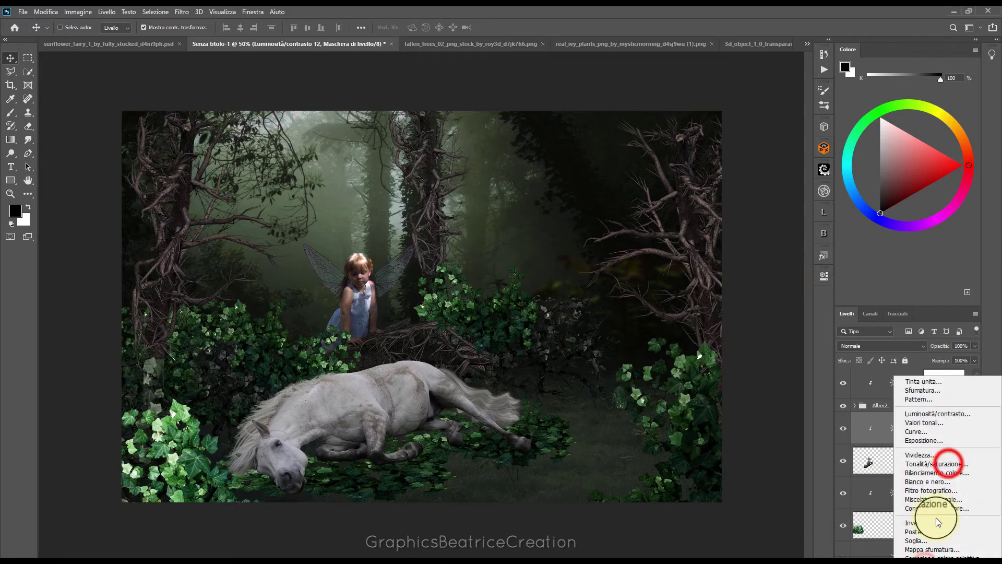
click(948, 465)
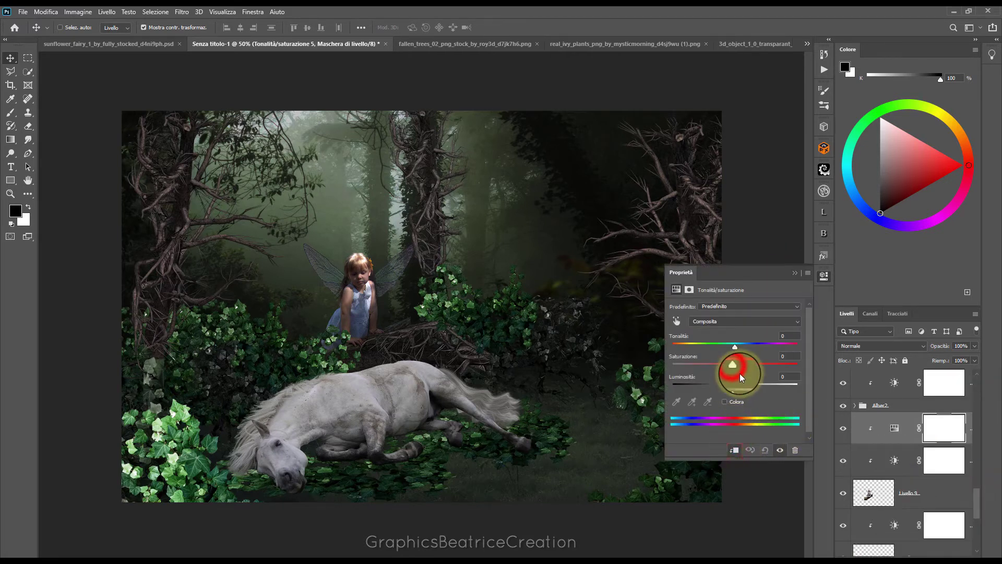
drag(735, 368, 713, 366)
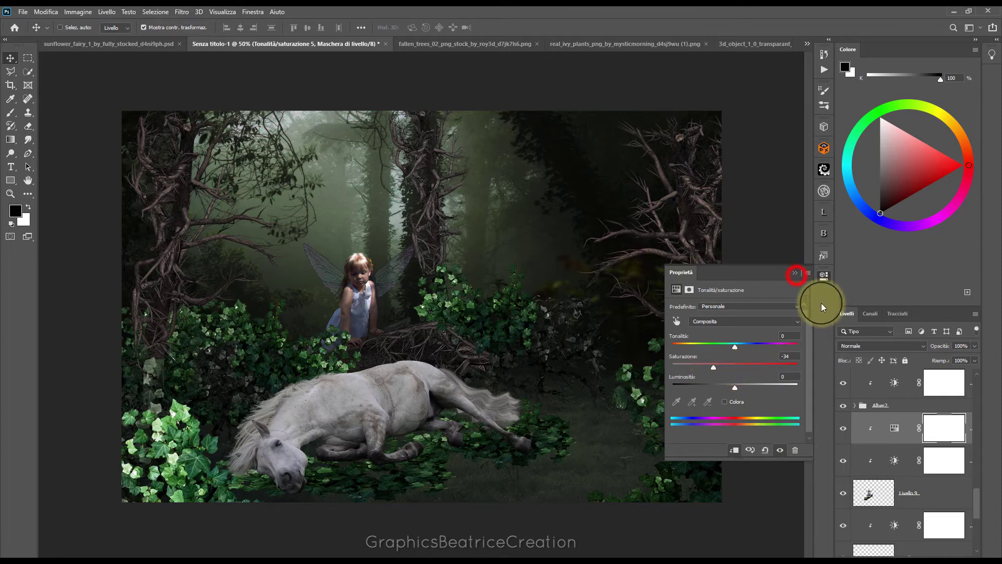
click(796, 276)
drag(978, 503, 984, 528)
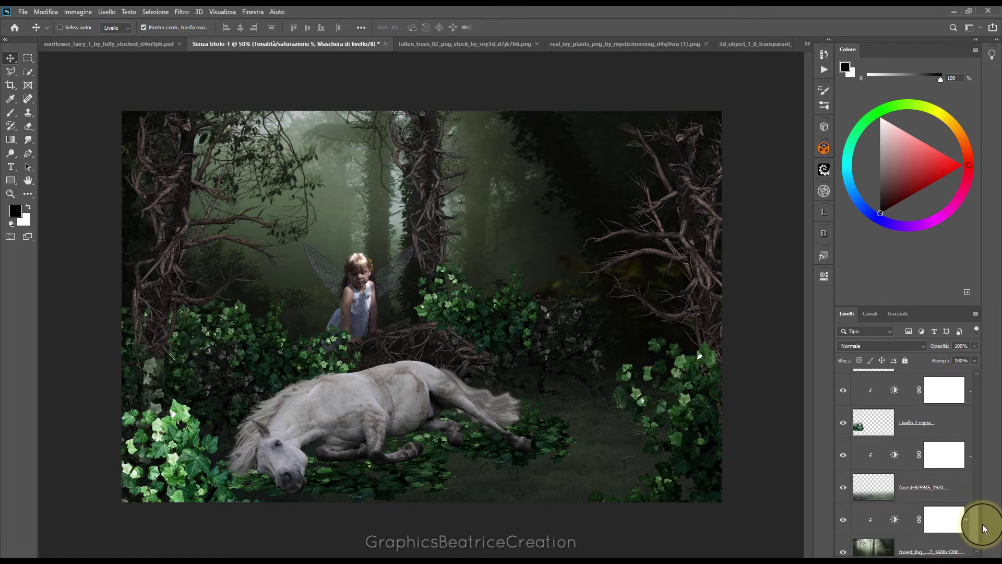
- Hide and re-show Livello 2 copia to compare the left ivy's darkening
scroll(984, 528, up, 2)
click(842, 479)
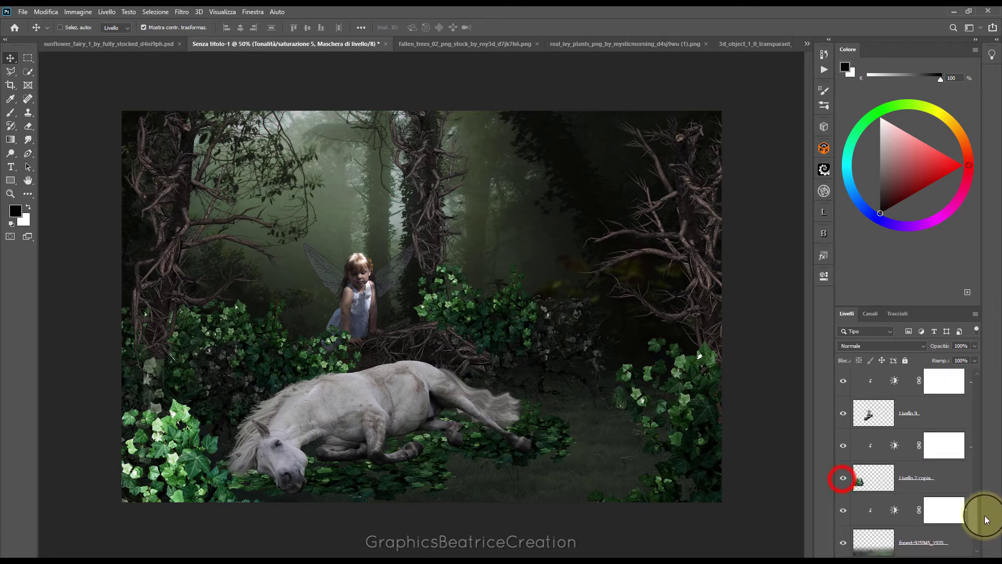
click(843, 479)
drag(979, 516, 987, 409)
- Add a Brightness/Contrast adjustment clipped to Livello 3 copia with Brightness -129 and Contrast 44
click(944, 466)
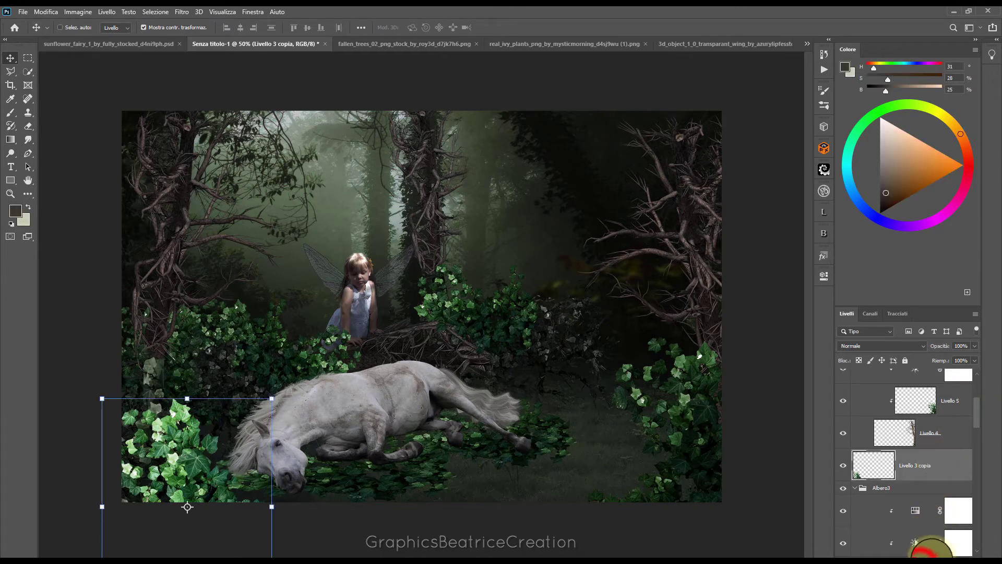
click(922, 552)
click(955, 412)
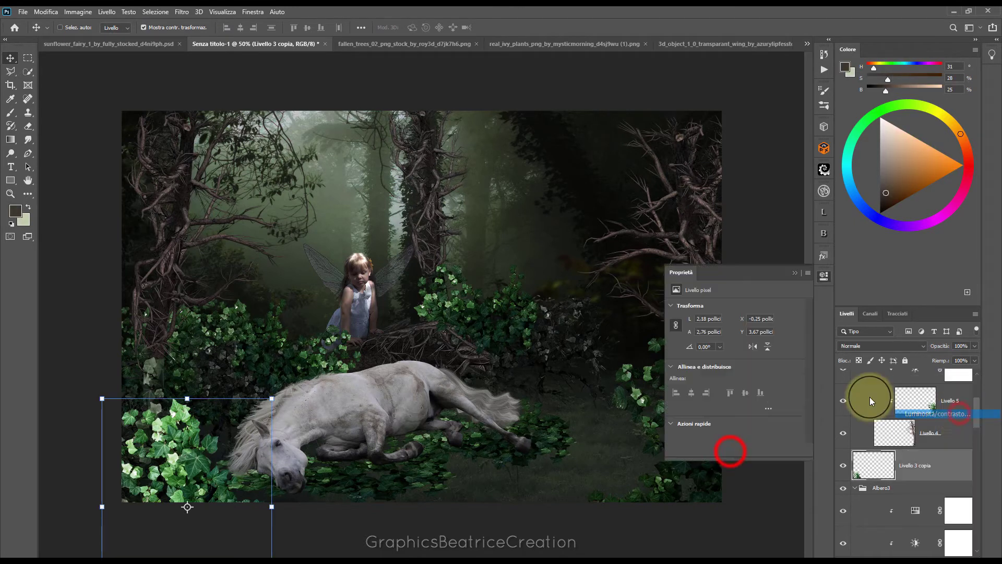
click(733, 449)
drag(733, 334, 681, 334)
click(733, 355)
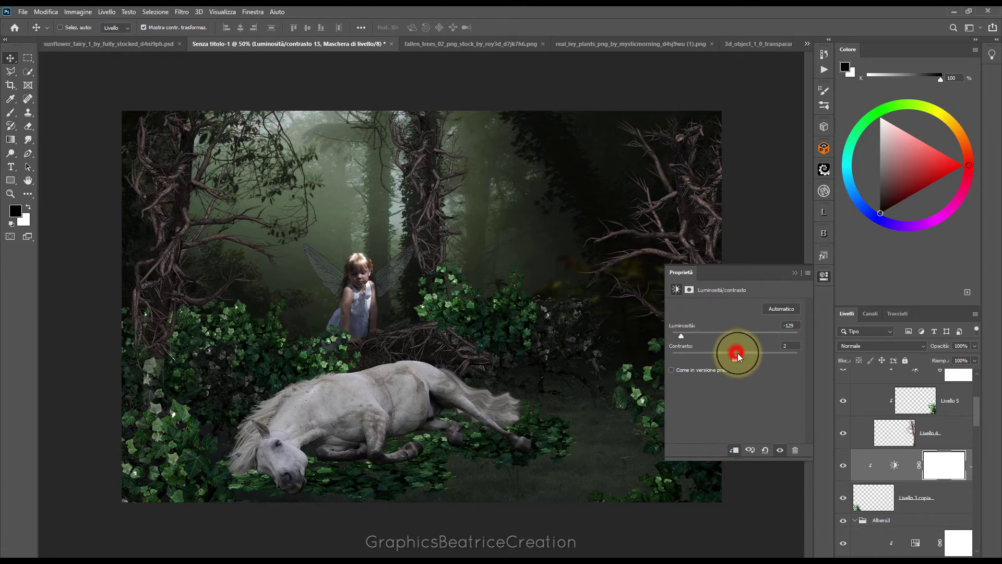
click(793, 275)
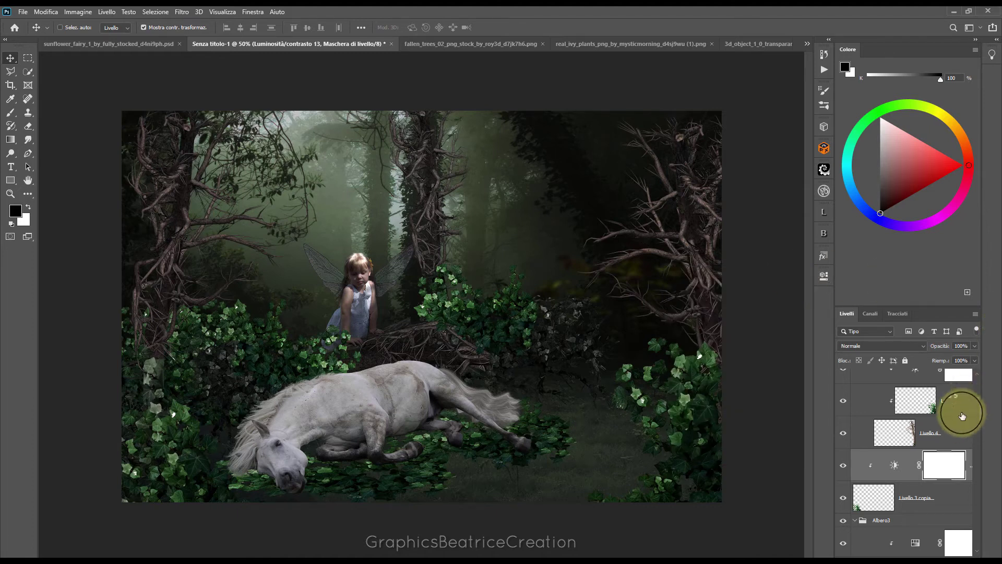
drag(978, 414, 973, 403)
click(953, 448)
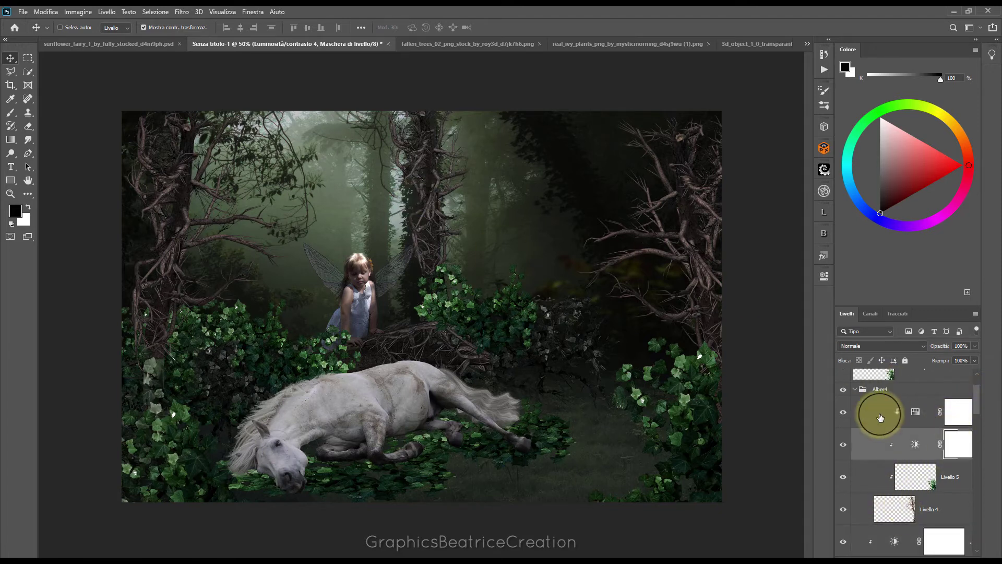
- Paint on the Luminosità/contrasto 4 mask with a 106 px brush over the right tree's branches
click(11, 112)
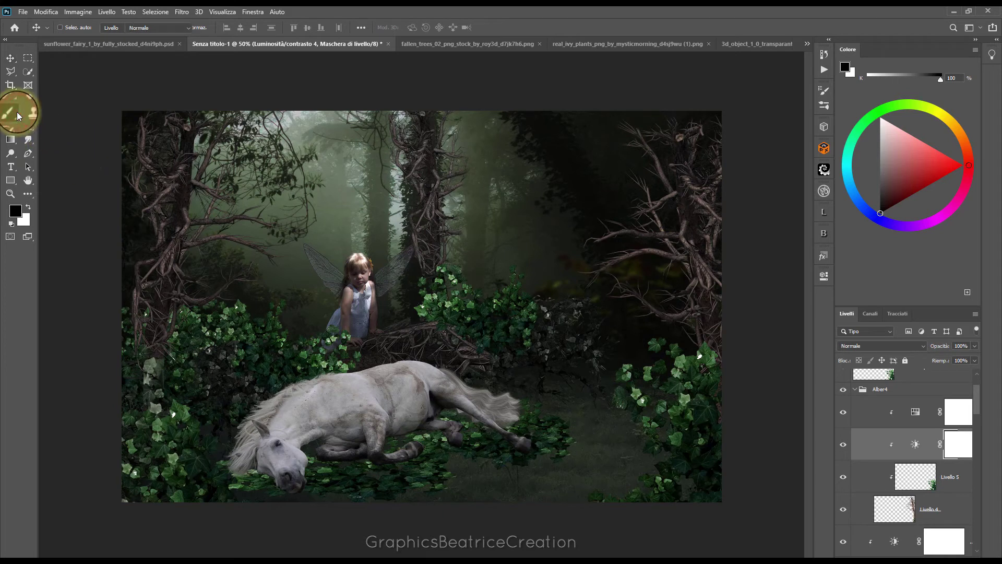
click(76, 30)
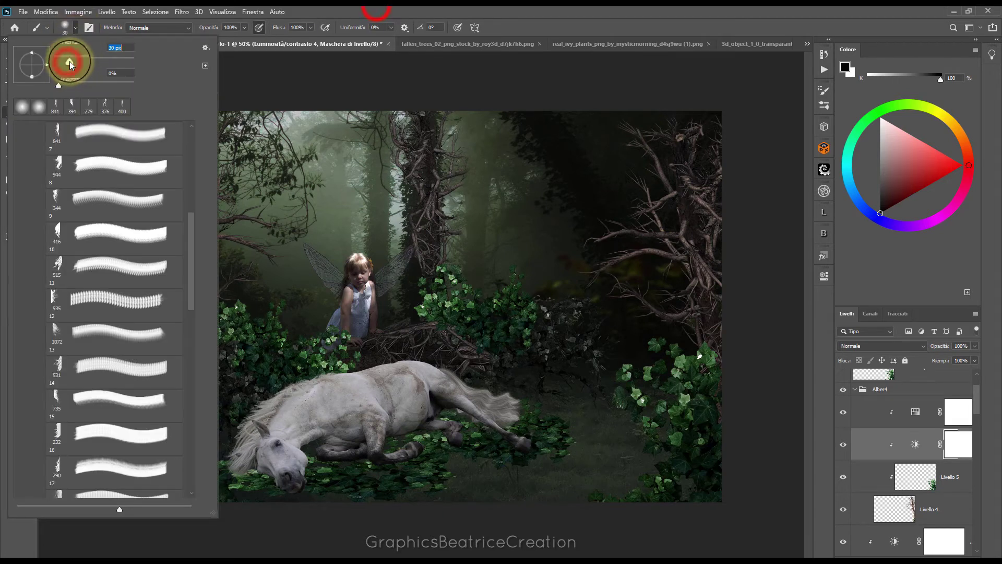
click(379, 10)
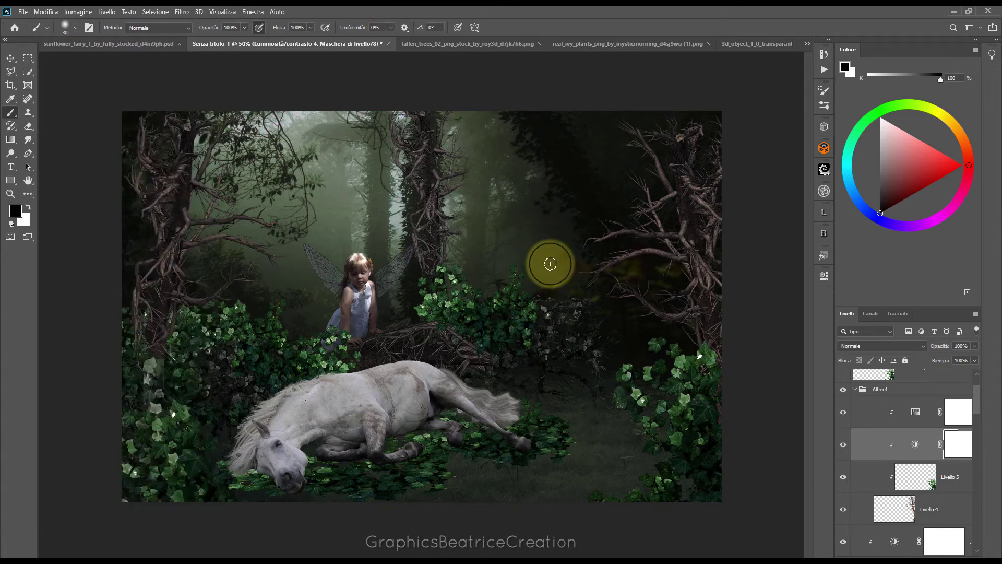
click(79, 27)
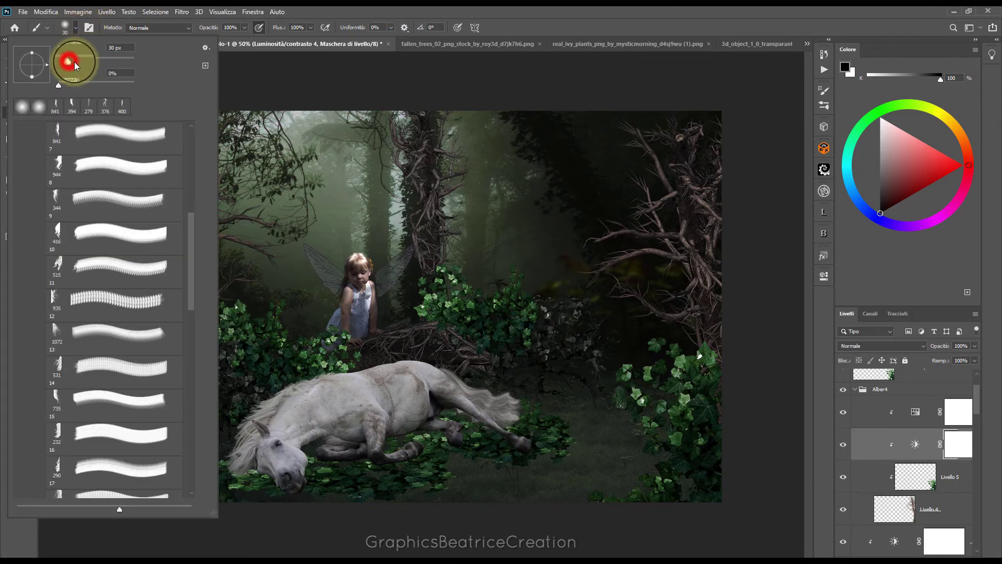
click(498, 16)
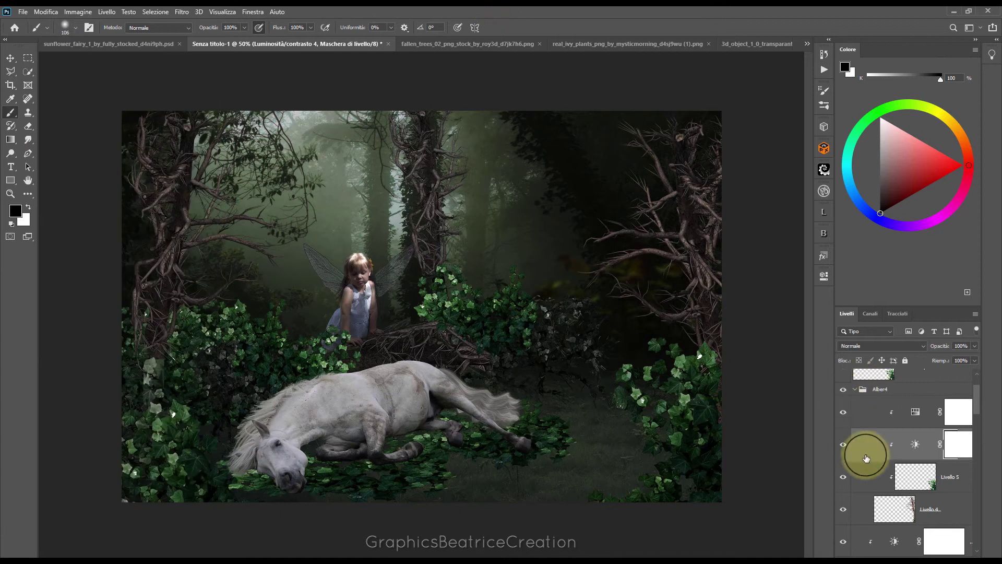
click(600, 228)
click(600, 267)
click(611, 293)
click(632, 140)
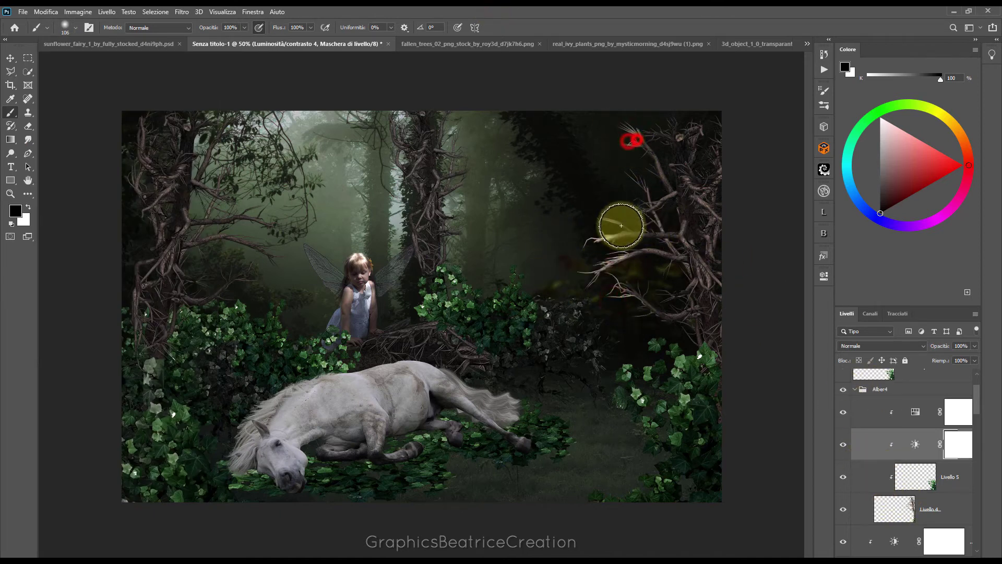
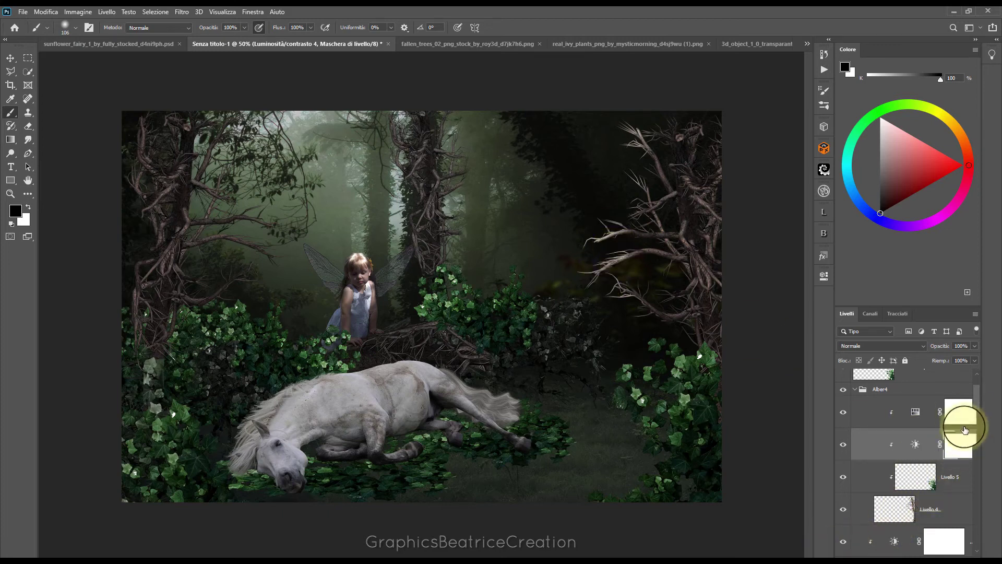
- Paint black on the Brightness/Contrast 7 mask along the horse's legs, keeping Livello 8's ivy visible
drag(831, 407, 812, 405)
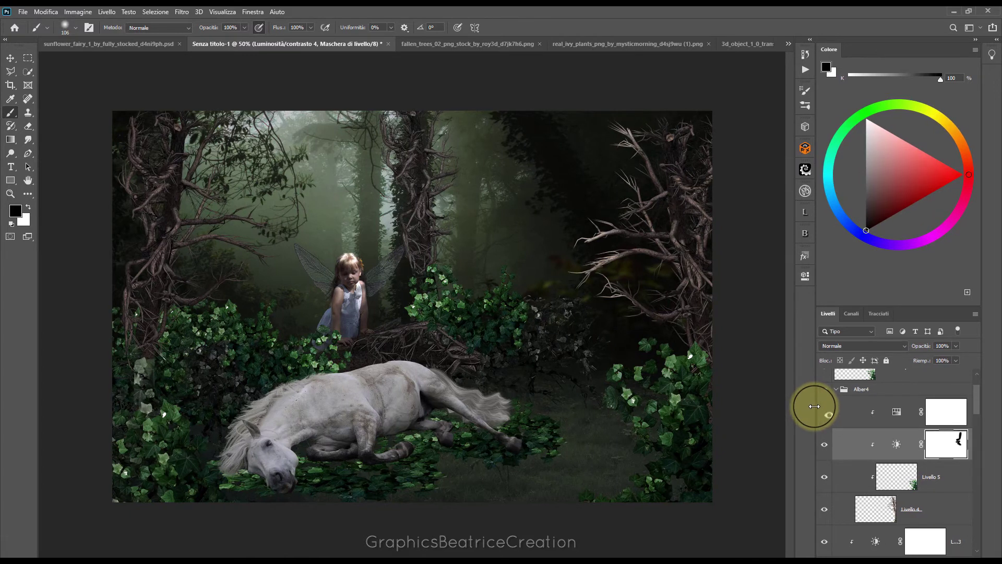
drag(975, 403, 972, 431)
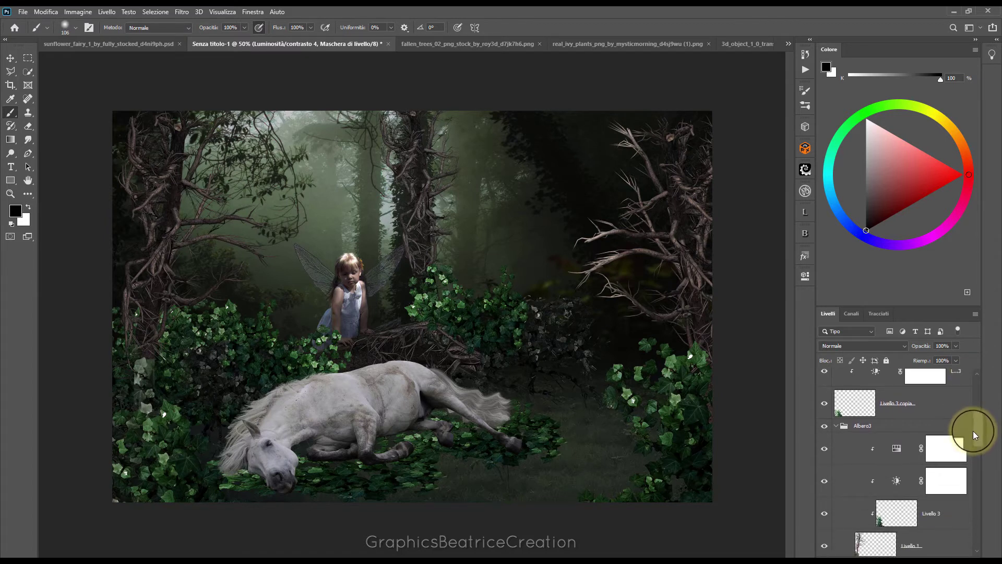
click(836, 426)
click(837, 427)
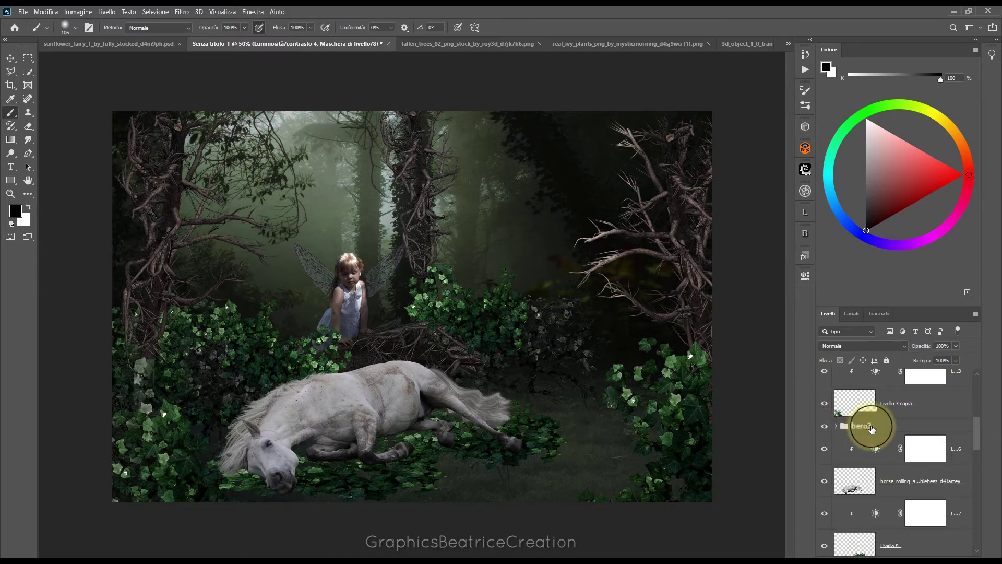
scroll(975, 439, down, 2)
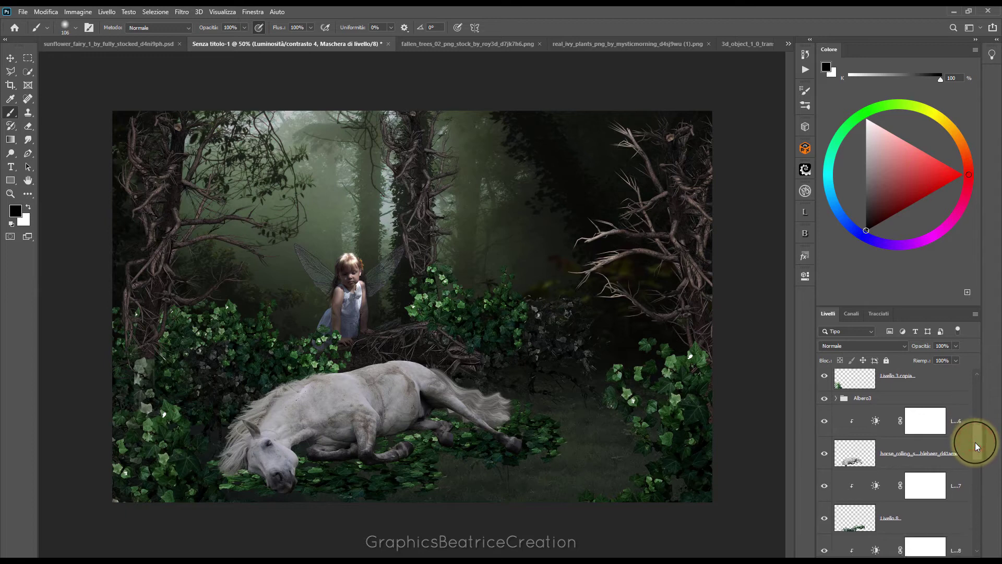
click(829, 483)
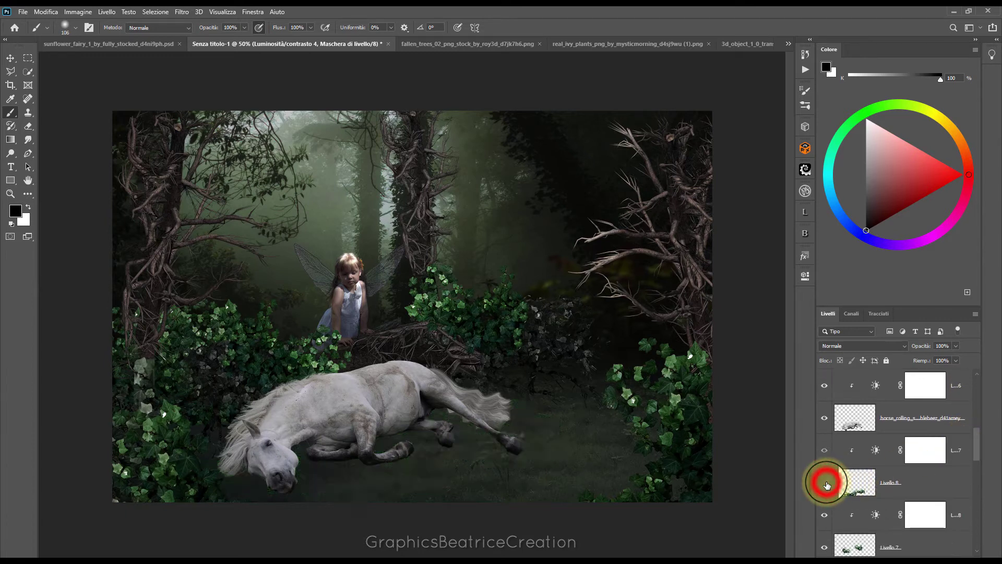
click(827, 484)
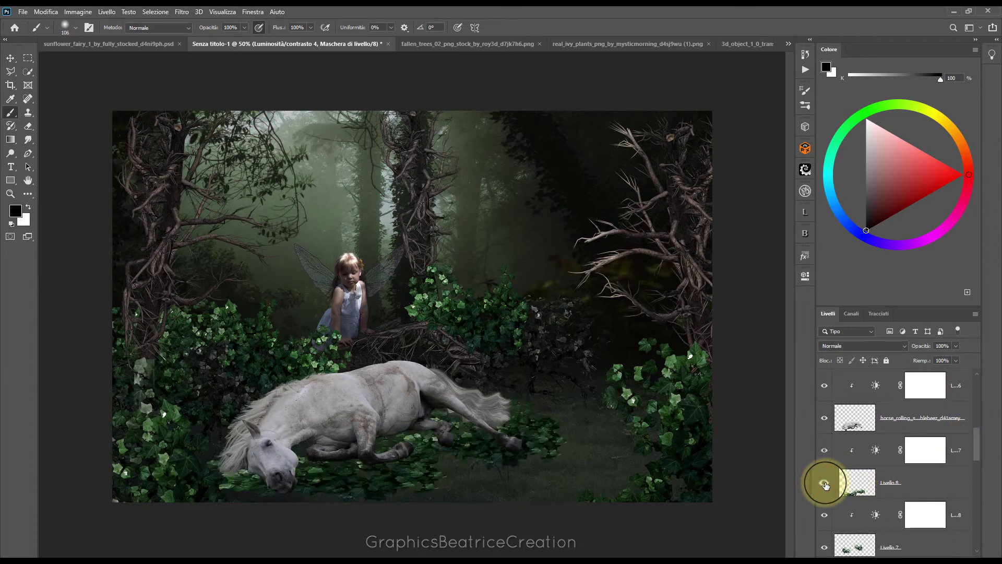
click(924, 449)
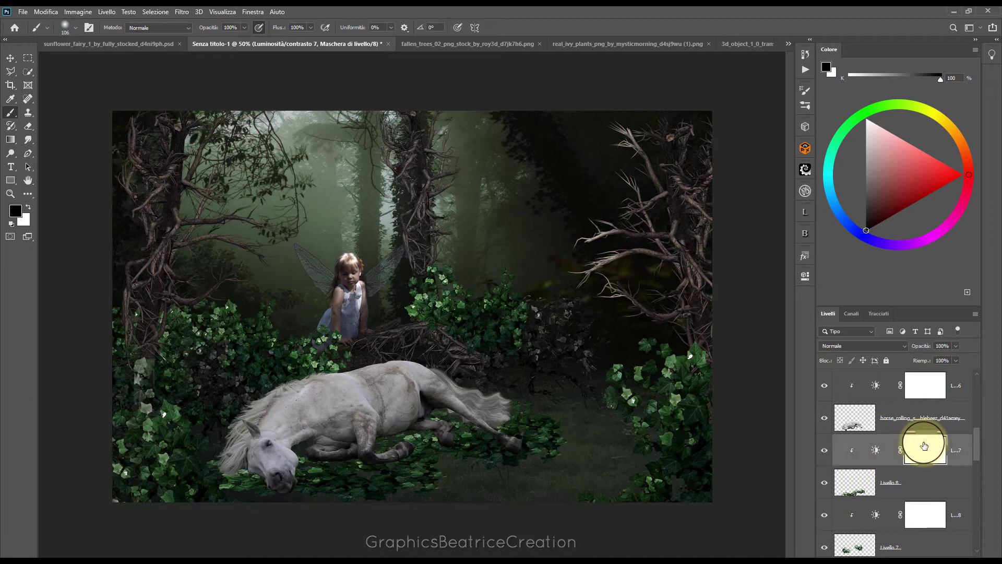
drag(464, 417, 291, 456)
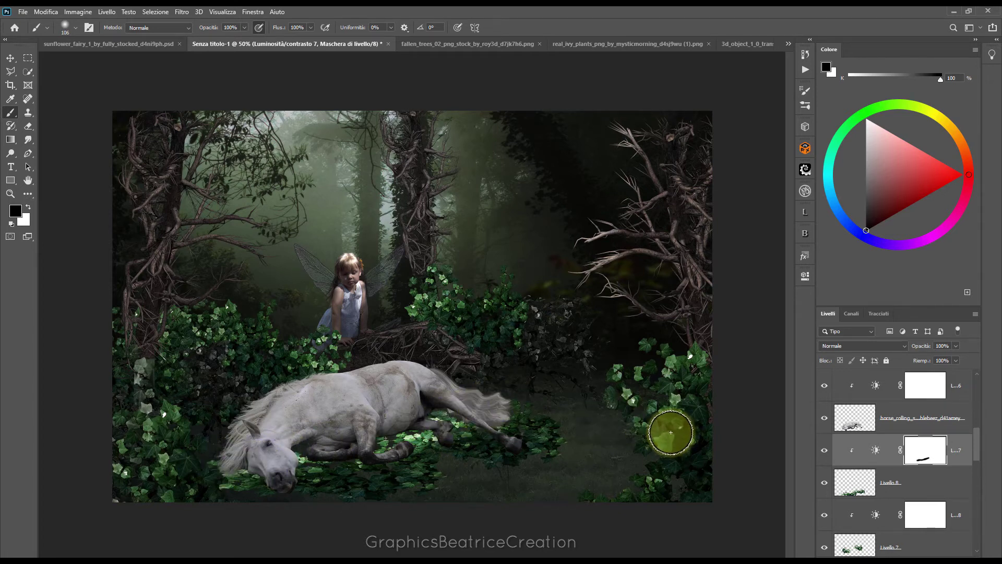
drag(976, 440, 969, 468)
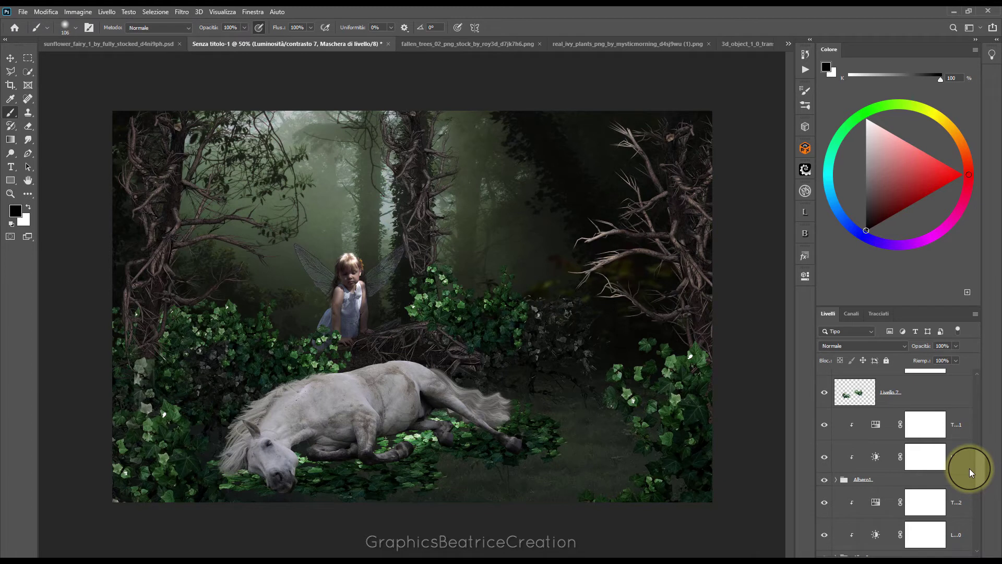
- Set the brush to 26% opacity and softly paint the contrasto 9 mask near the fairy
click(830, 473)
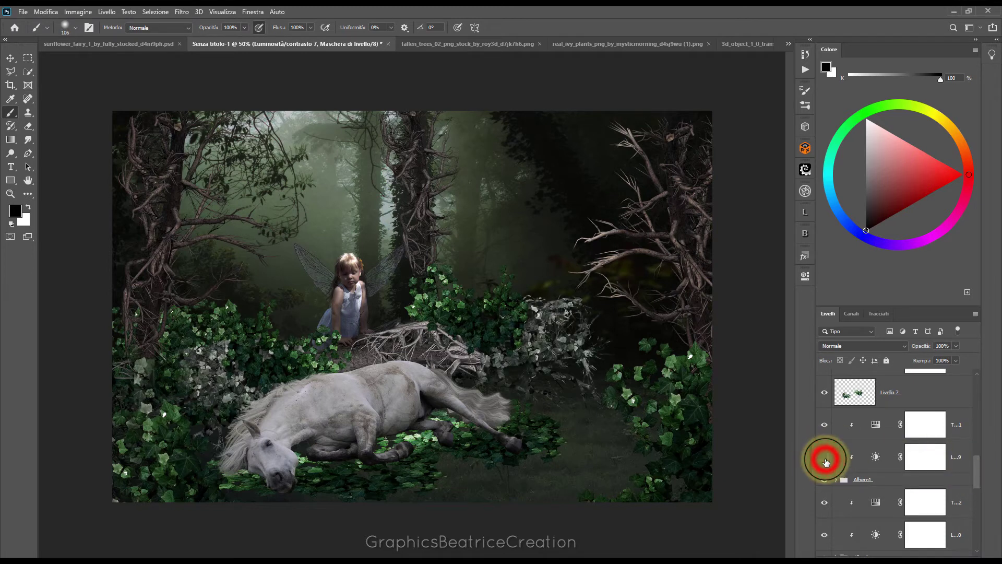
click(825, 457)
click(915, 458)
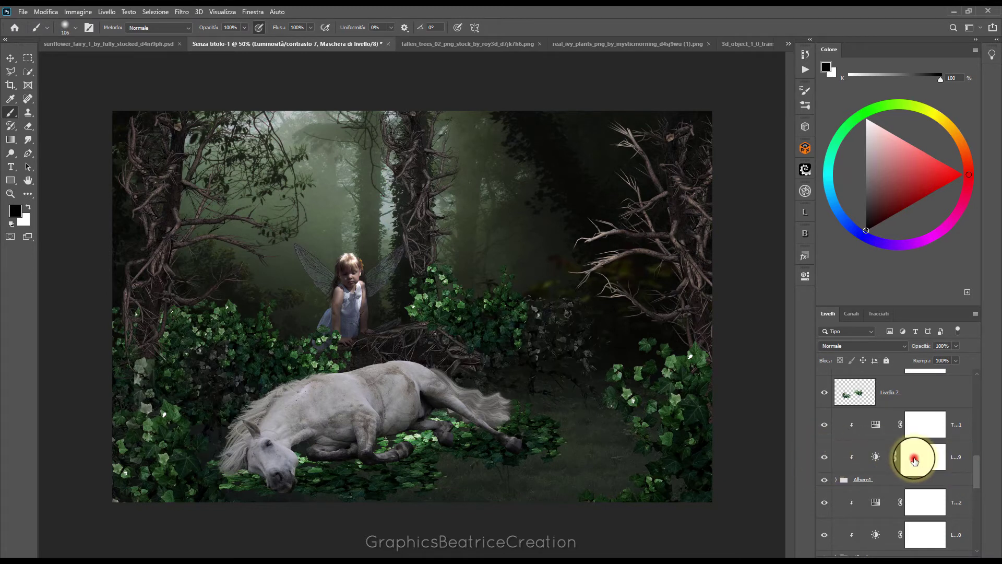
click(244, 29)
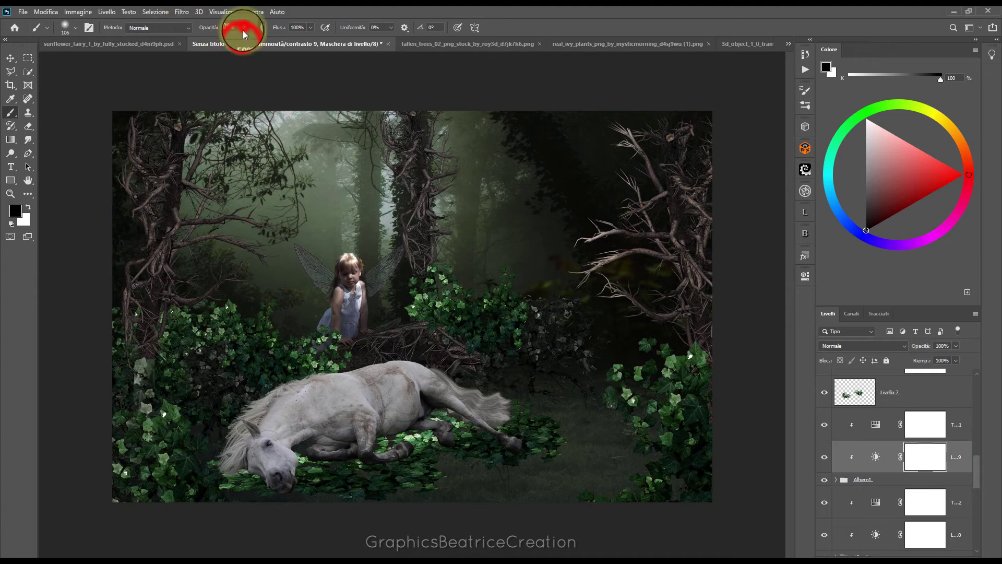
drag(244, 48, 208, 31)
mouse_move(403, 323)
mouse_down()
mouse_move(336, 347)
mouse_move(381, 342)
mouse_move(303, 346)
mouse_move(386, 336)
mouse_up()
mouse_move(310, 352)
mouse_down()
mouse_move(371, 342)
mouse_move(245, 354)
mouse_up()
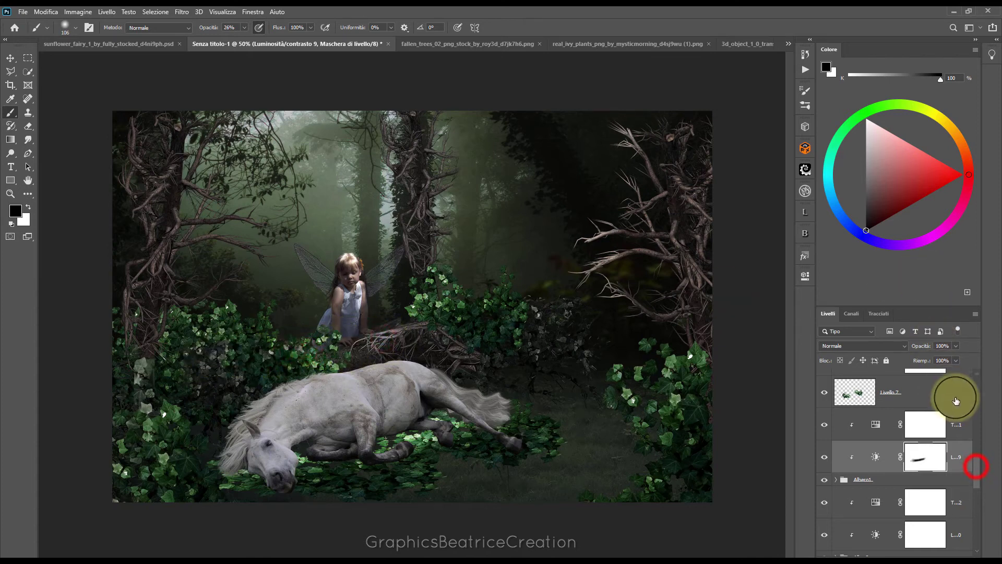
- Paint the contrasto 10 mask down the tree trunk beside the fairy
drag(977, 467, 977, 485)
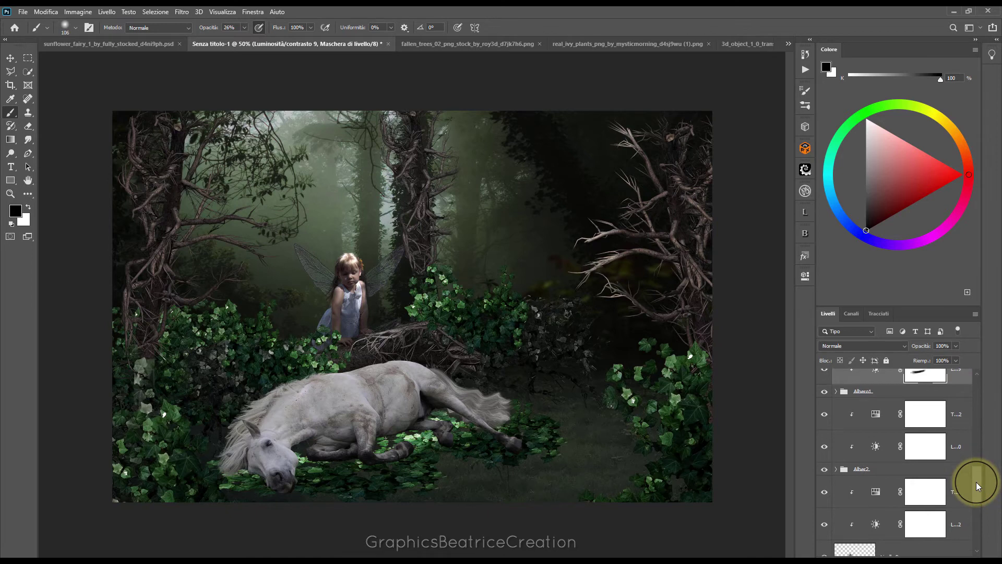
click(919, 451)
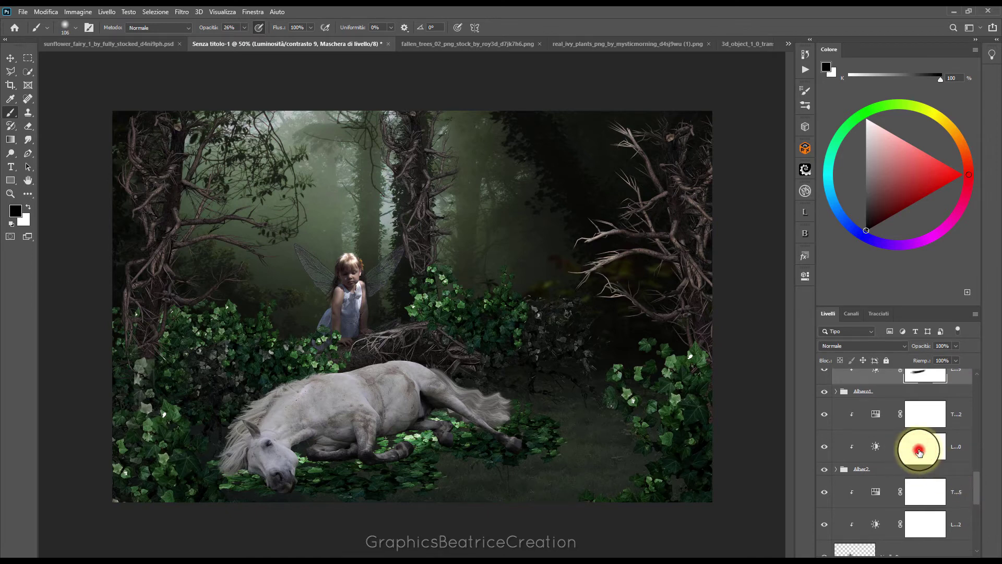
drag(918, 451, 847, 448)
click(824, 447)
click(906, 446)
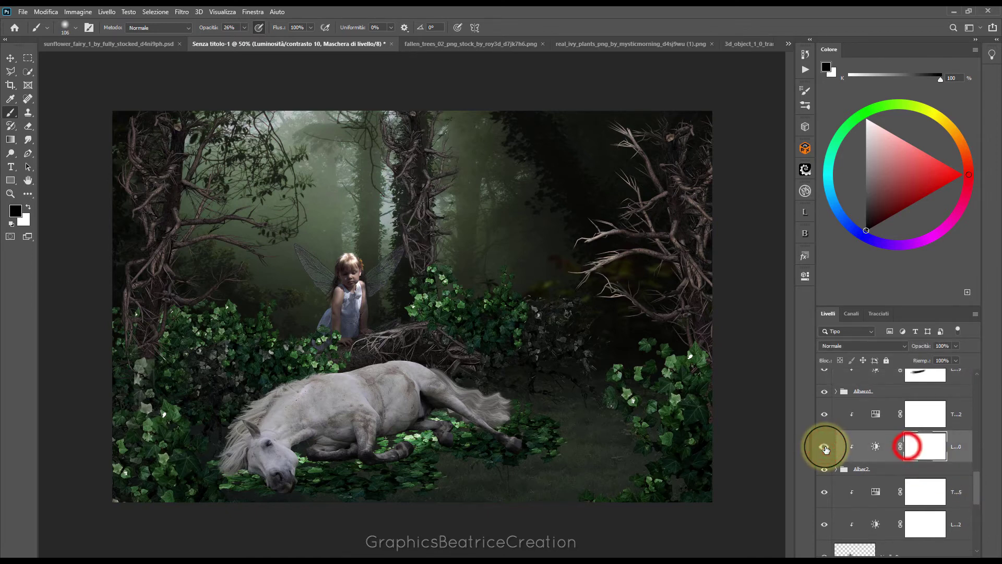
drag(387, 127, 392, 230)
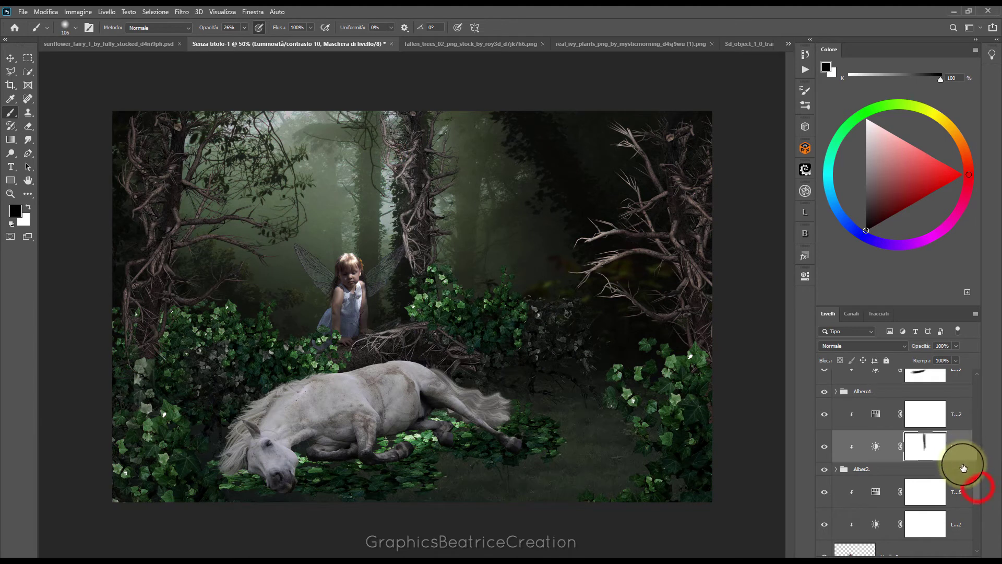
- Paint the contrasto 12 mask over the fairy's head, face and chest
drag(977, 490, 978, 502)
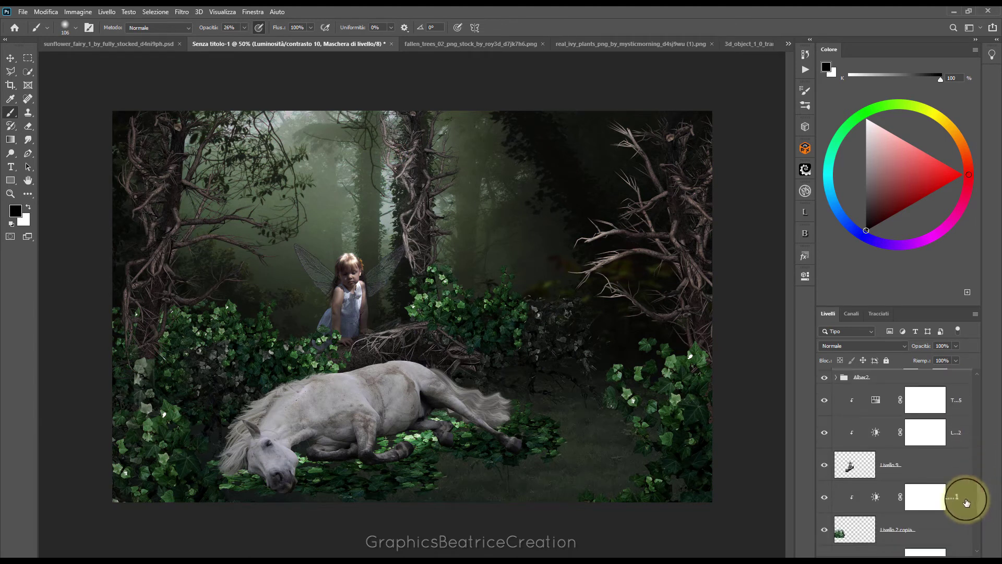
click(924, 431)
click(335, 264)
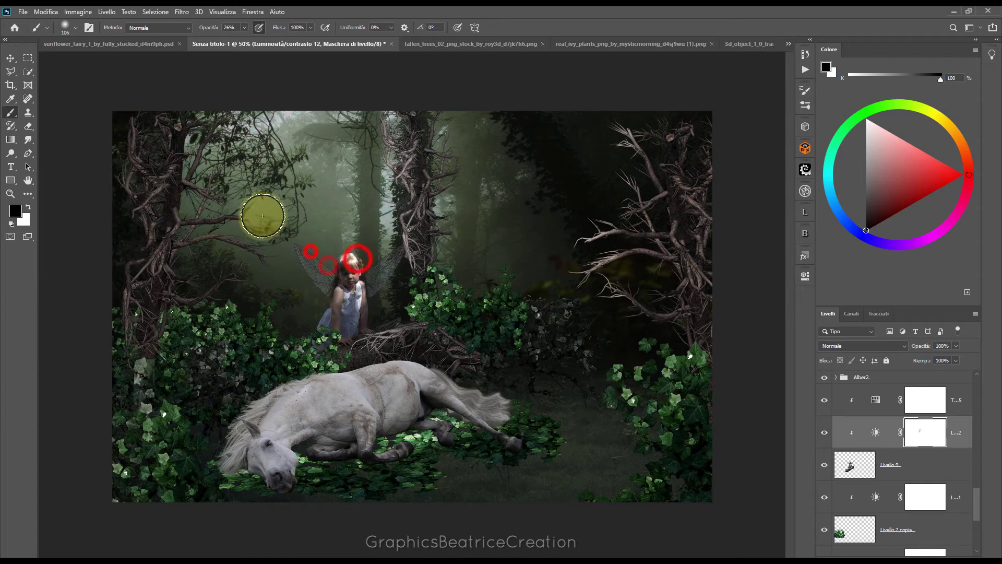
mouse_move(325, 250)
mouse_down()
mouse_move(373, 264)
mouse_move(332, 277)
mouse_up()
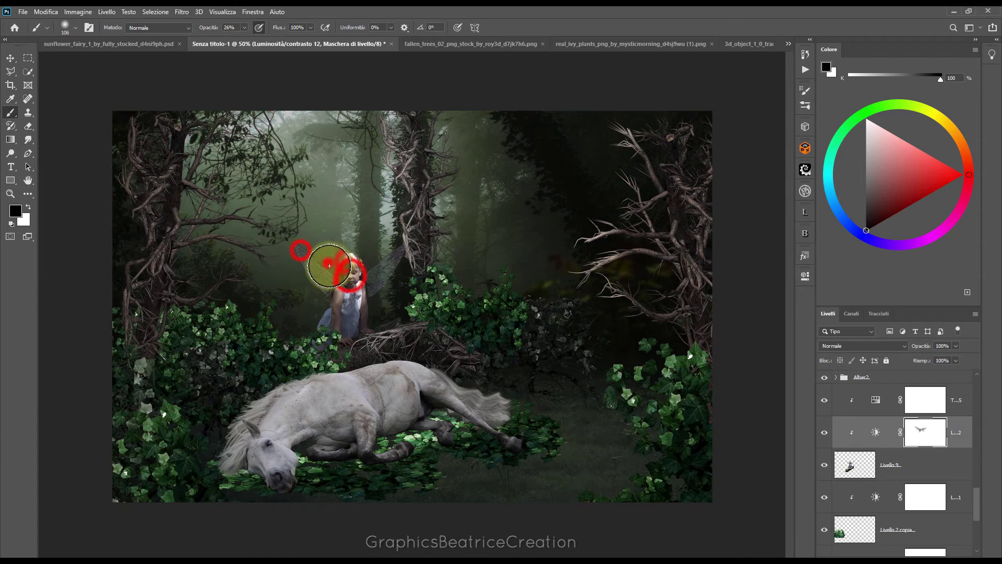
drag(355, 264, 353, 299)
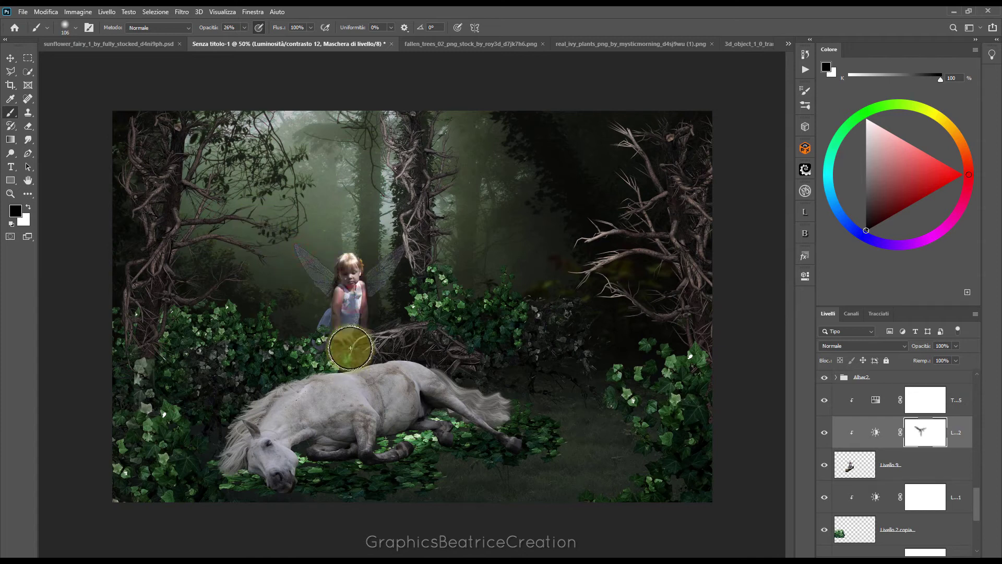
- Raise the brush opacity to 46% and paint the contrasto 11 mask over the left ivy
click(975, 497)
mouse_move(972, 481)
mouse_down()
mouse_move(977, 508)
mouse_move(979, 494)
mouse_up()
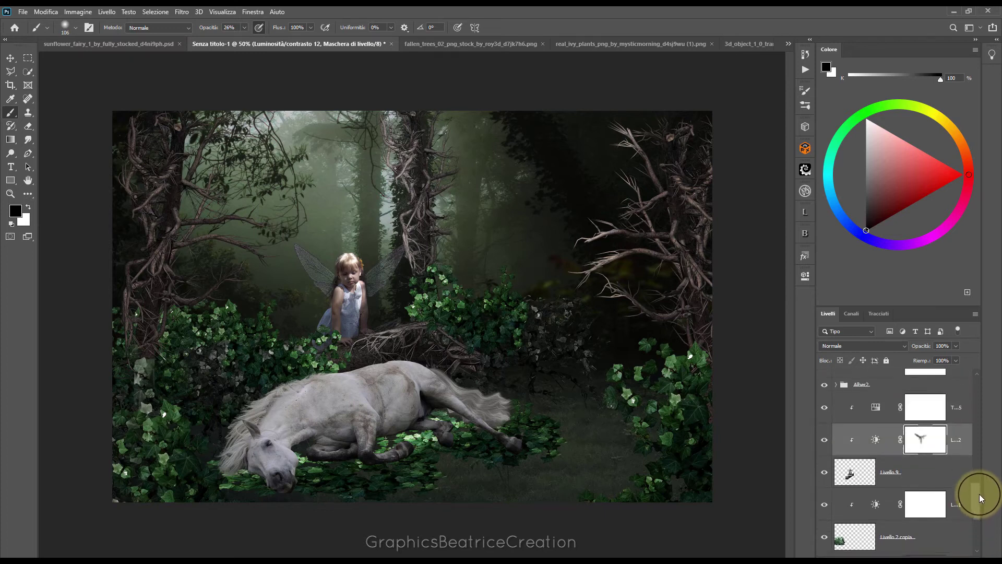
click(919, 466)
click(828, 458)
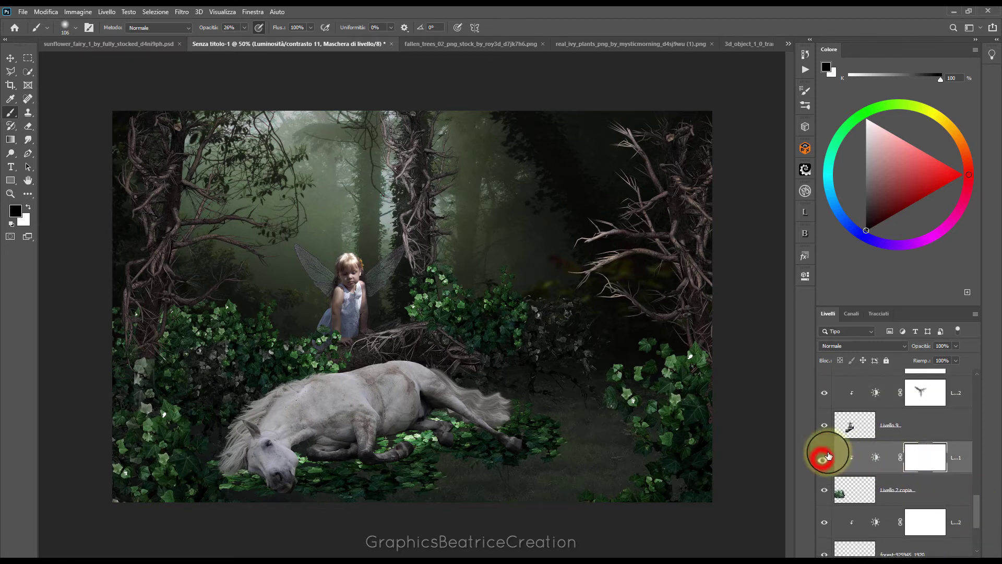
click(925, 457)
drag(186, 293, 251, 321)
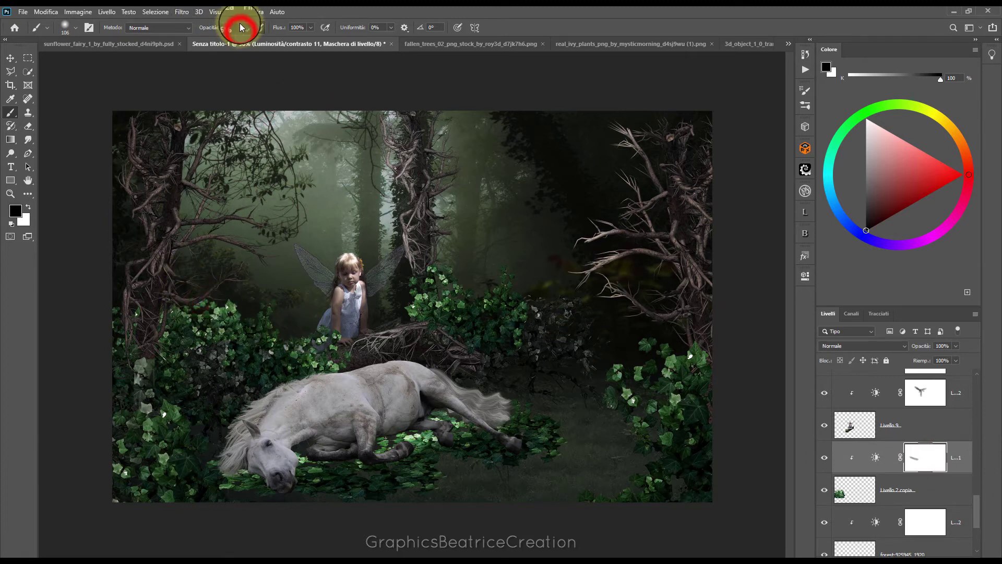
drag(251, 44, 261, 39)
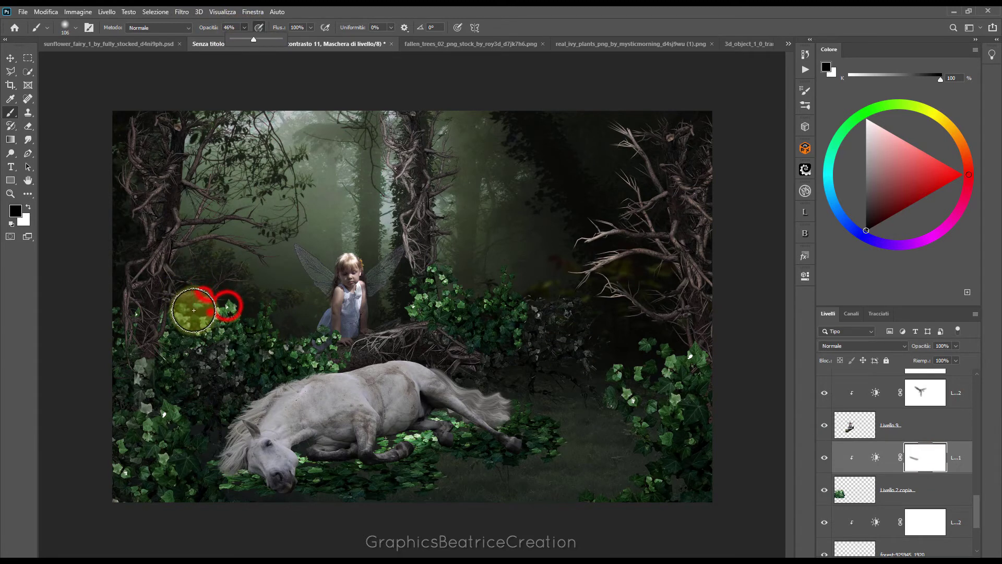
drag(202, 309, 251, 315)
click(976, 506)
drag(976, 506, 969, 485)
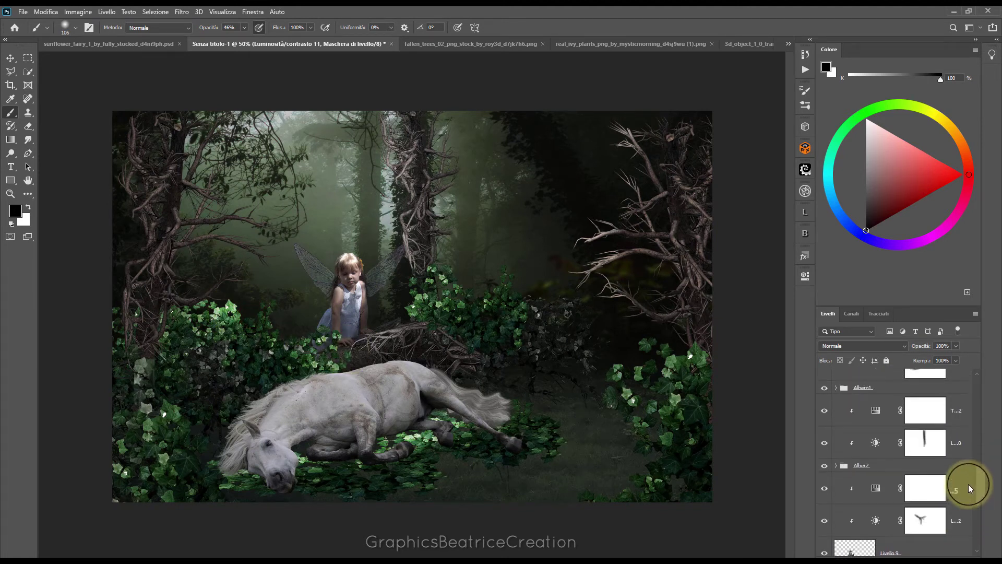
- In the Alber2 group, clip Livello 2 copia 2 and dab the trunk adjustment mask
click(835, 468)
click(837, 470)
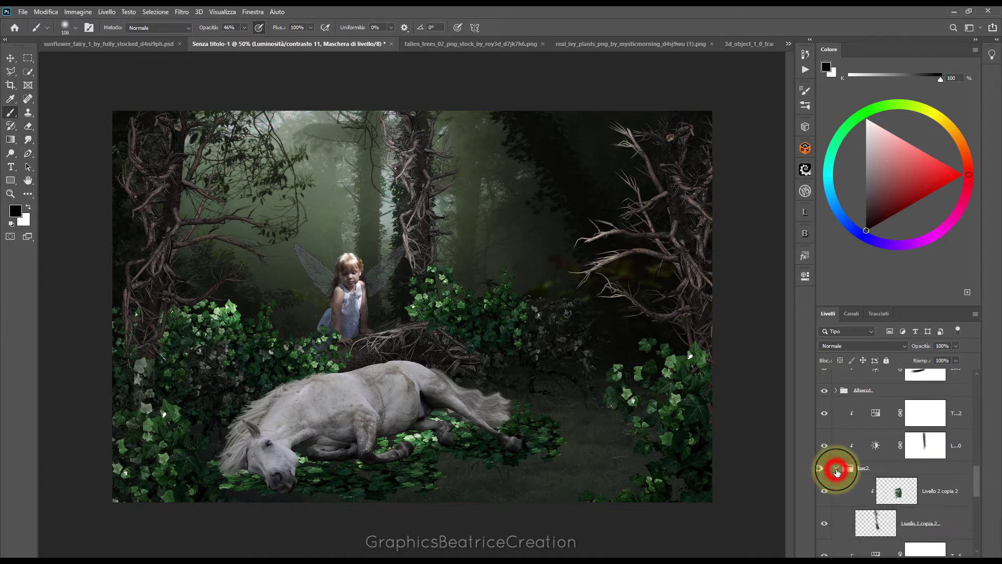
click(837, 470)
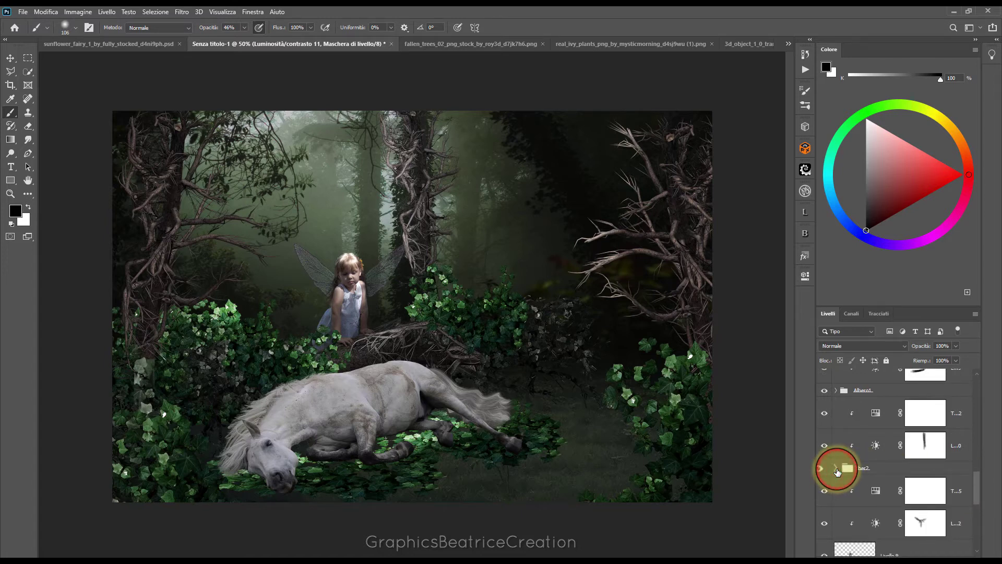
click(837, 470)
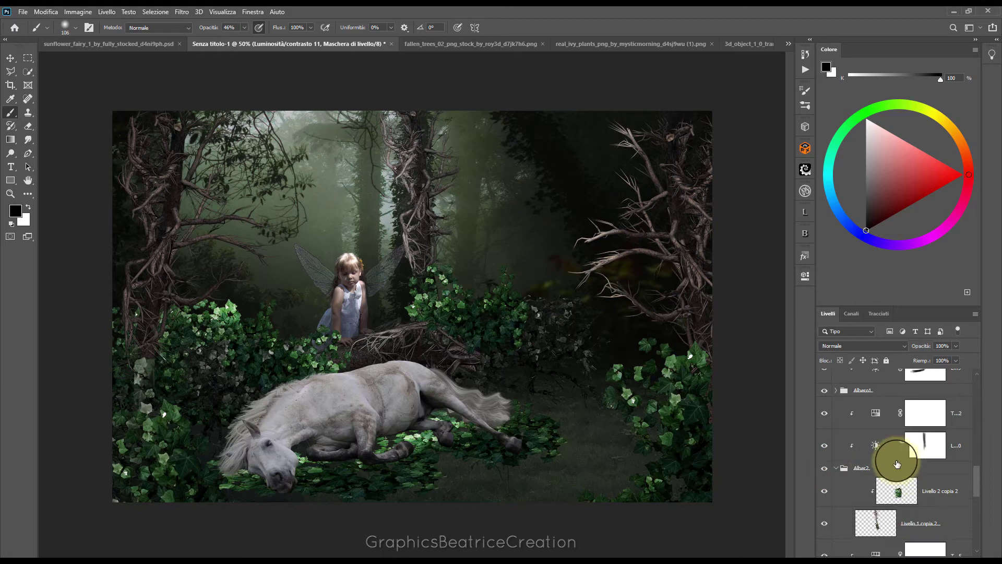
drag(926, 446, 925, 472)
click(928, 453)
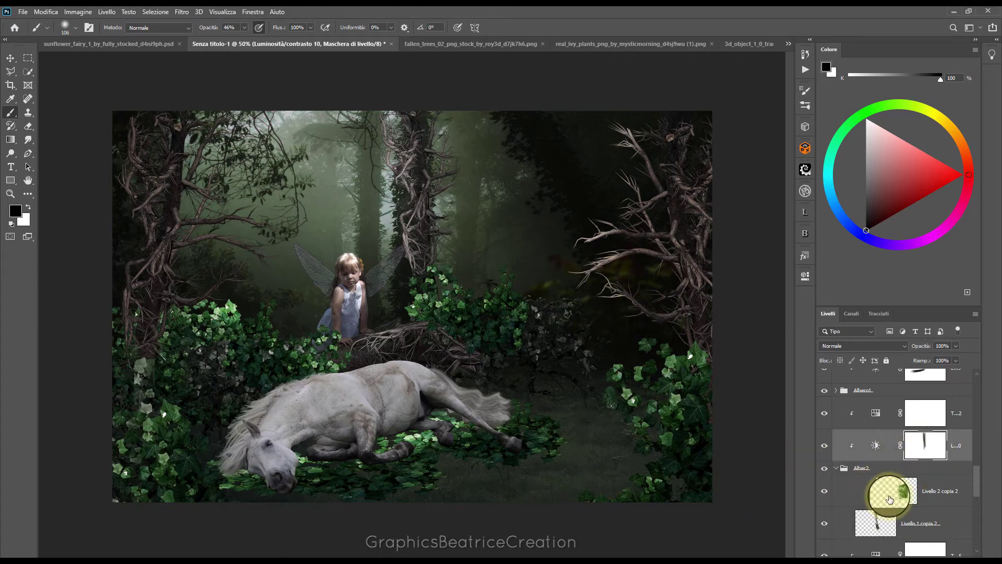
alt+click(841, 488)
click(401, 267)
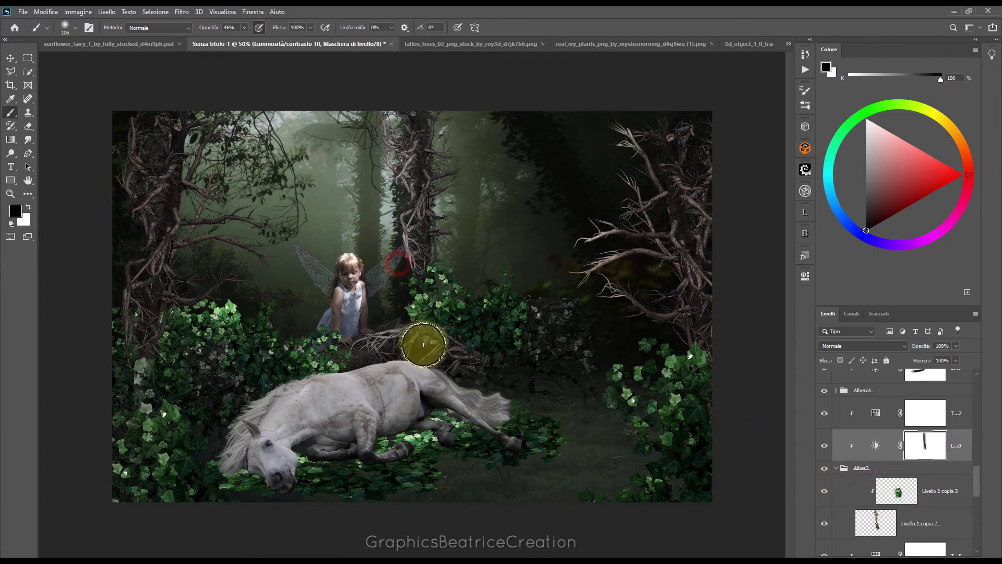
- Collapse Alber2, compare the trunk darkening, and touch up its mask near the fairy
click(835, 467)
click(835, 468)
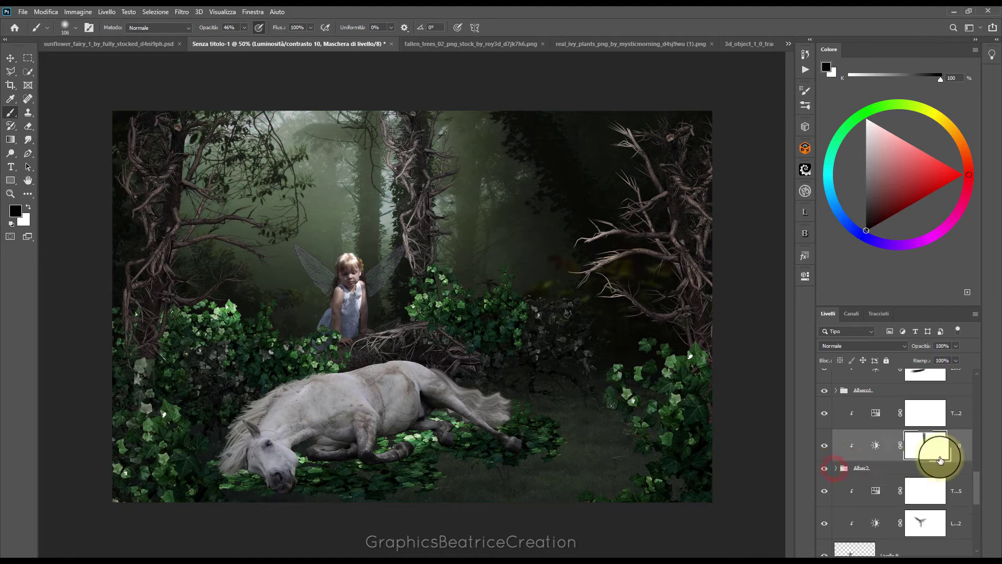
drag(976, 484, 976, 472)
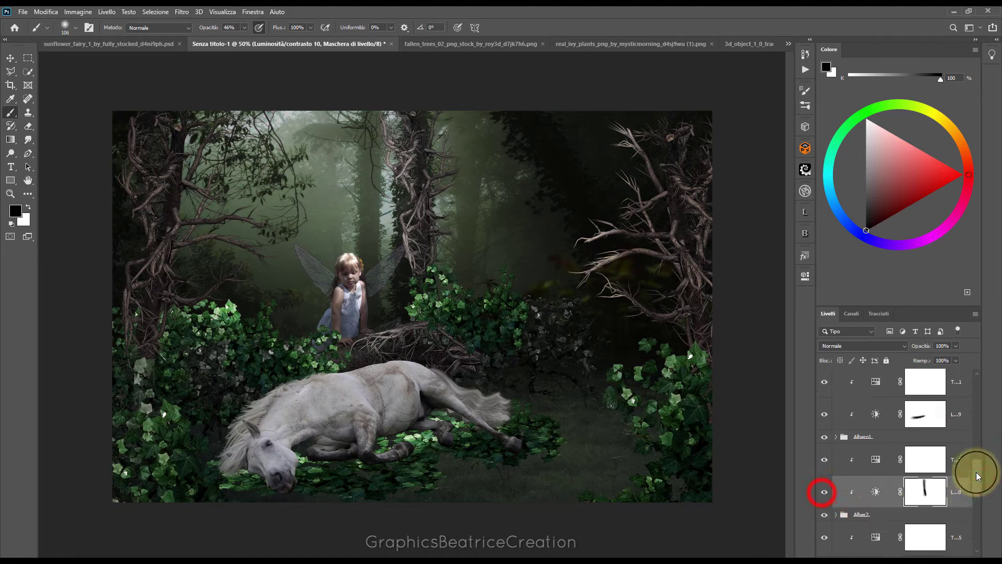
click(823, 493)
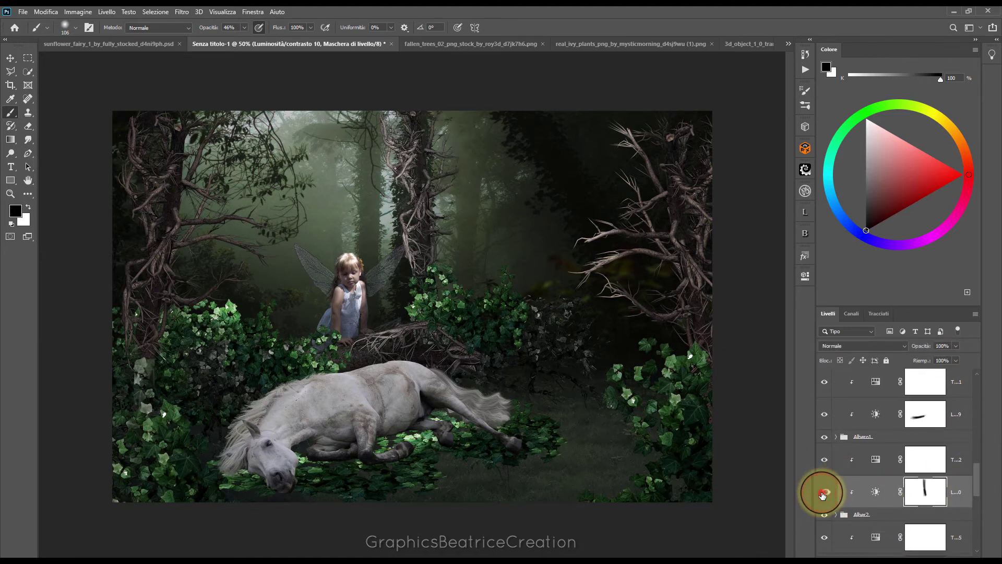
click(823, 493)
click(823, 493)
click(403, 294)
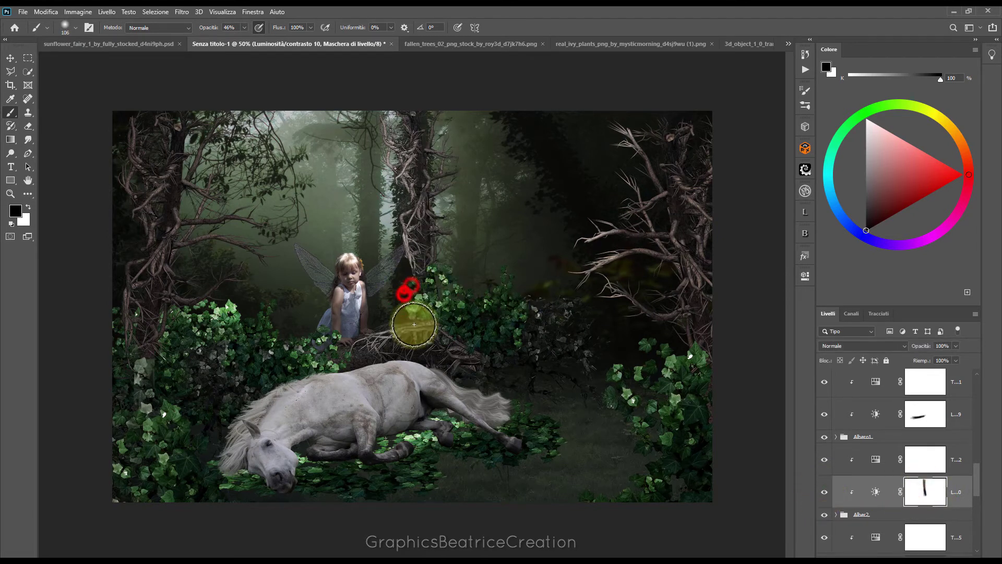
- Expand Albero1 and paint the brightness adjustment mask over the ivy beside the fairy
click(834, 437)
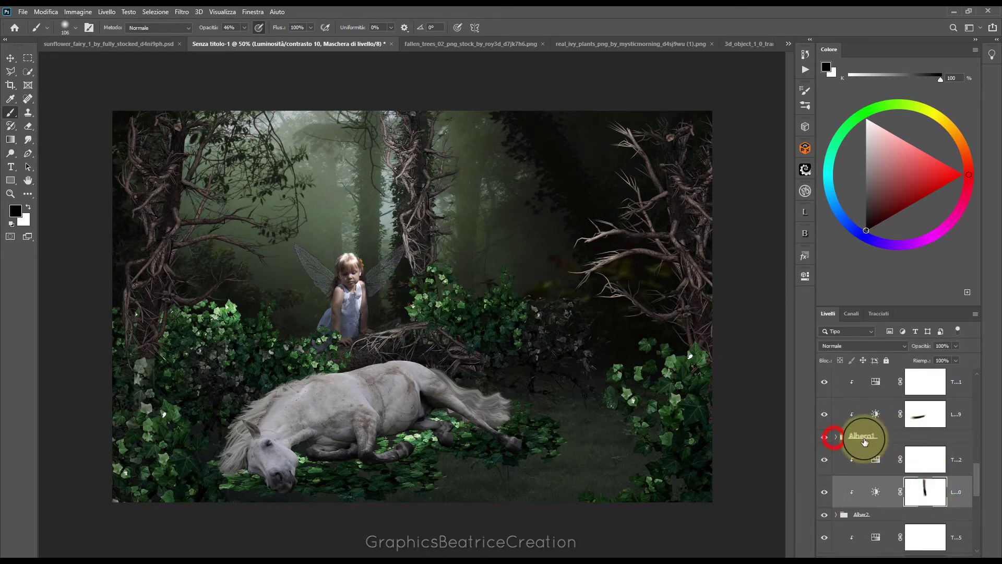
click(834, 440)
click(835, 440)
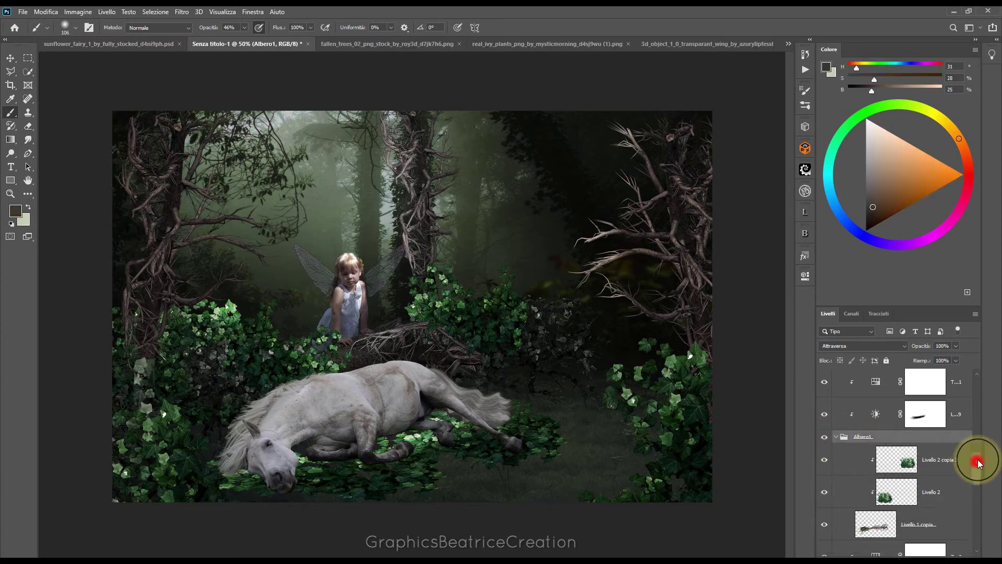
drag(977, 458, 979, 455)
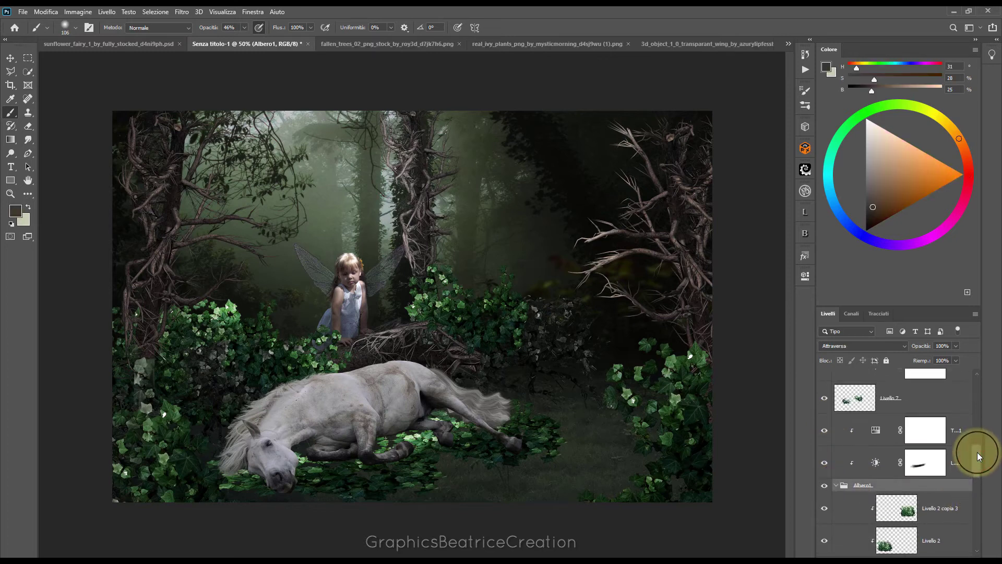
click(825, 467)
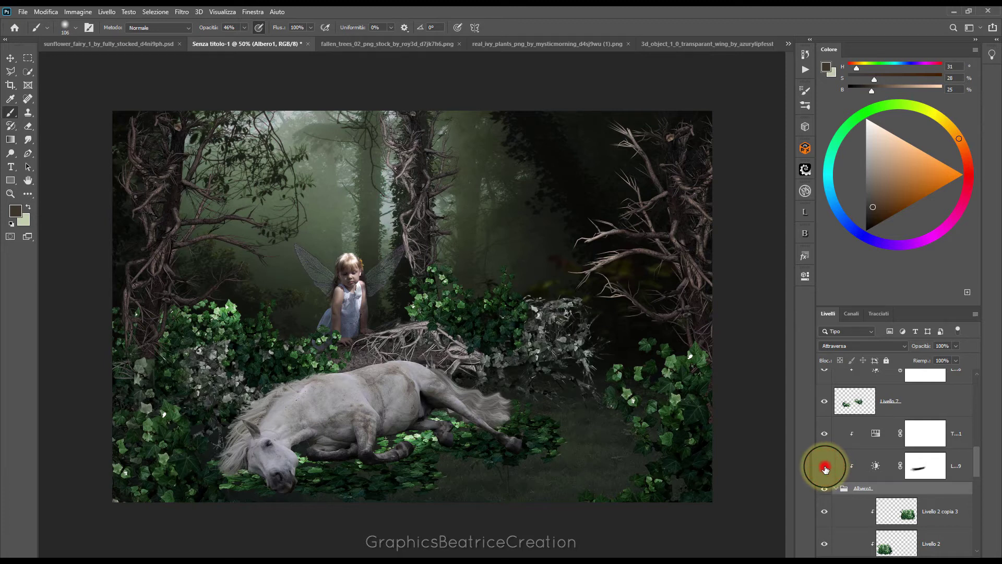
drag(979, 468, 975, 447)
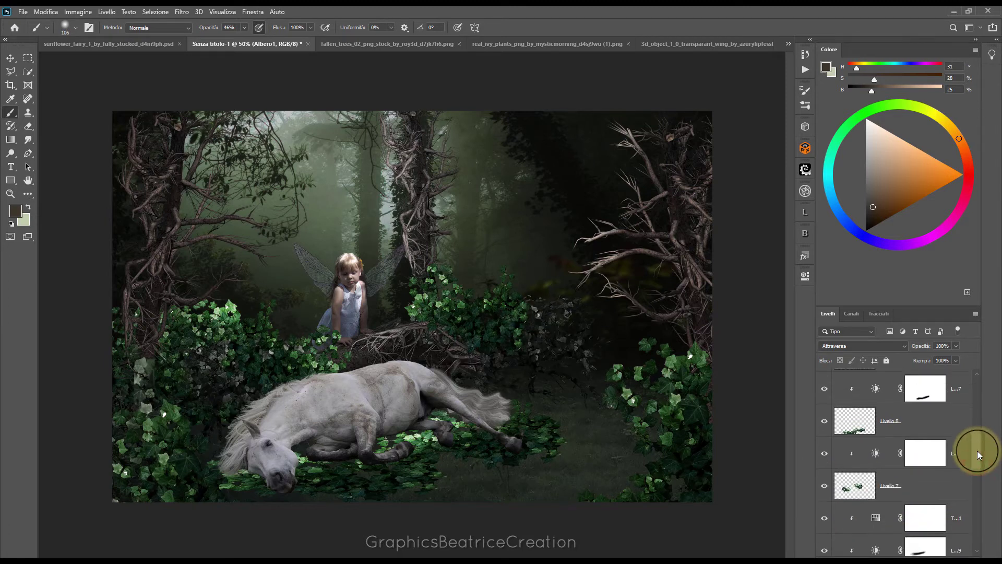
click(825, 489)
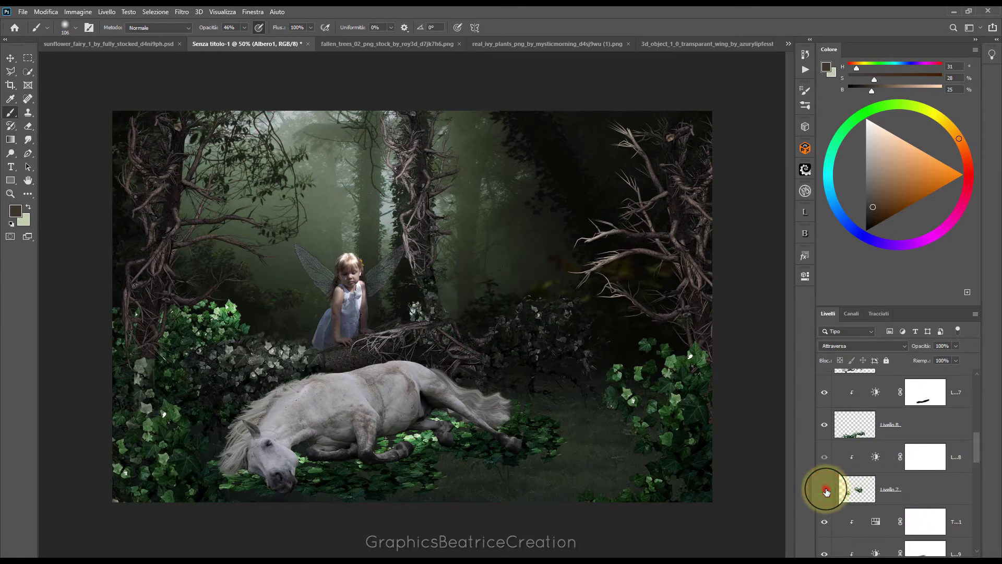
click(920, 457)
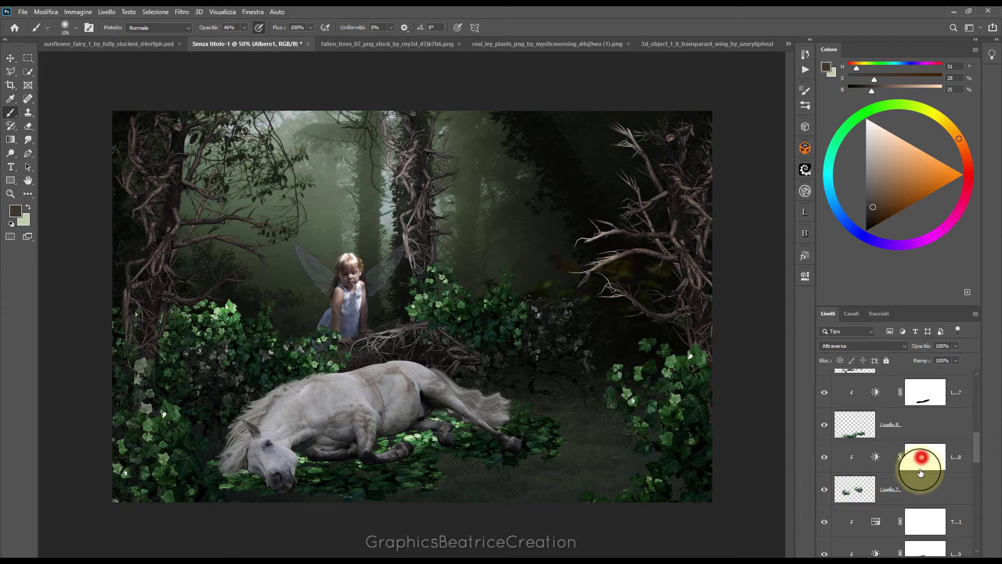
drag(279, 306, 252, 315)
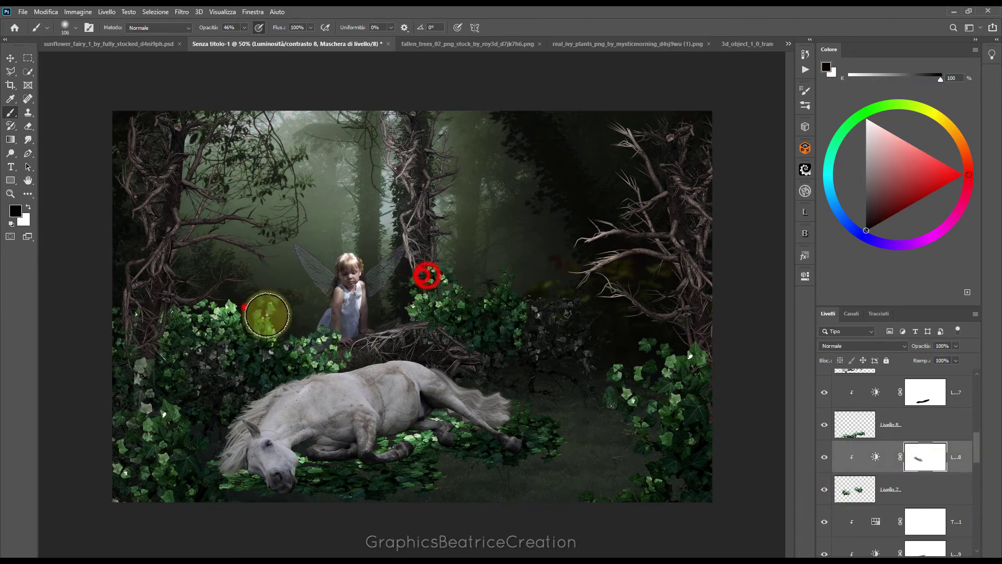
drag(398, 331, 414, 273)
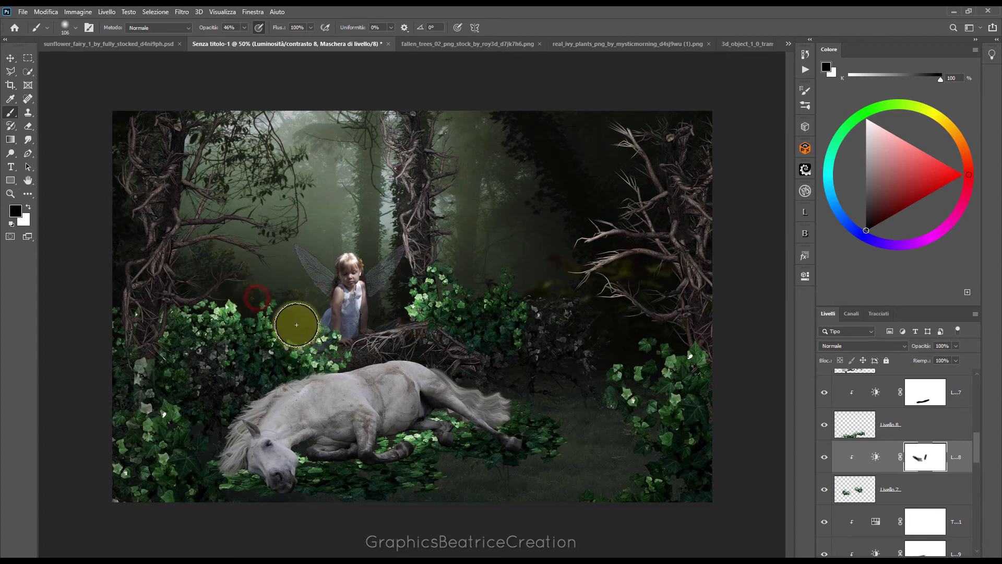
- Enlarge the brush to 147 px and paint the Brightness/Contrast 6 mask along the horse's neck and back
drag(980, 449, 979, 428)
click(930, 444)
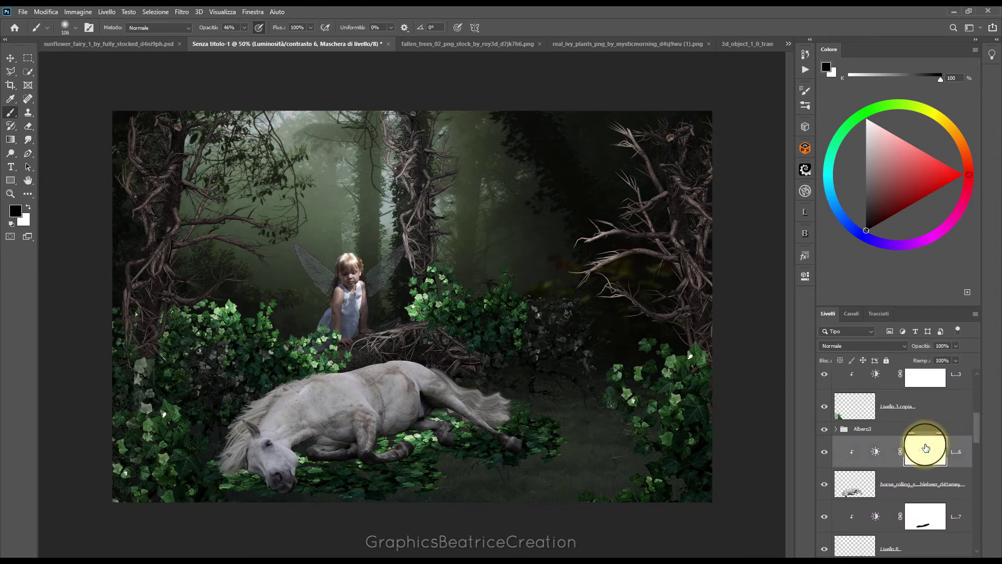
click(74, 30)
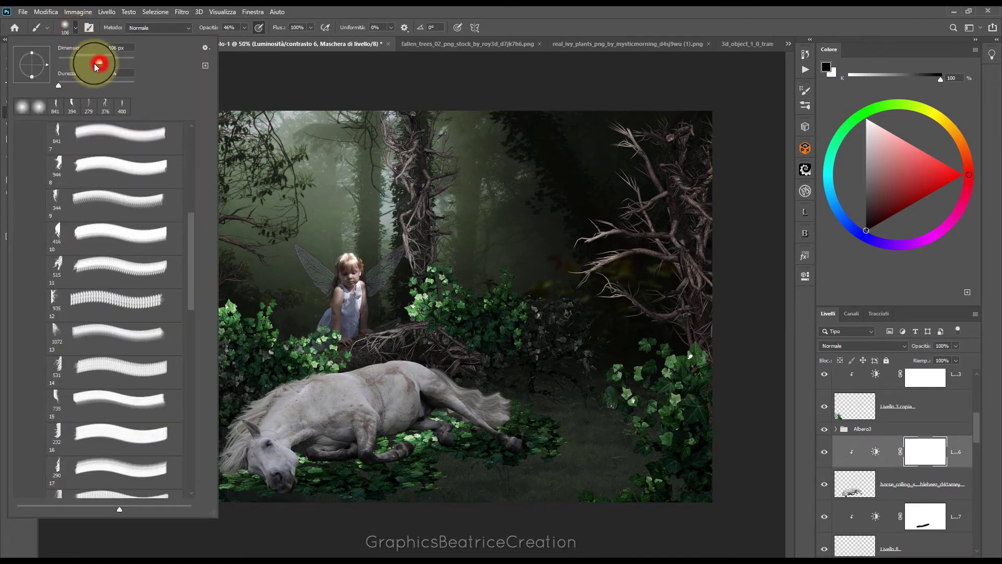
drag(103, 64, 107, 63)
click(354, 358)
mouse_move(324, 335)
mouse_down()
mouse_move(305, 384)
mouse_move(257, 447)
mouse_up()
drag(327, 373, 286, 394)
mouse_move(386, 356)
mouse_down()
mouse_move(473, 352)
mouse_move(537, 393)
mouse_move(424, 362)
mouse_up()
drag(355, 376, 368, 364)
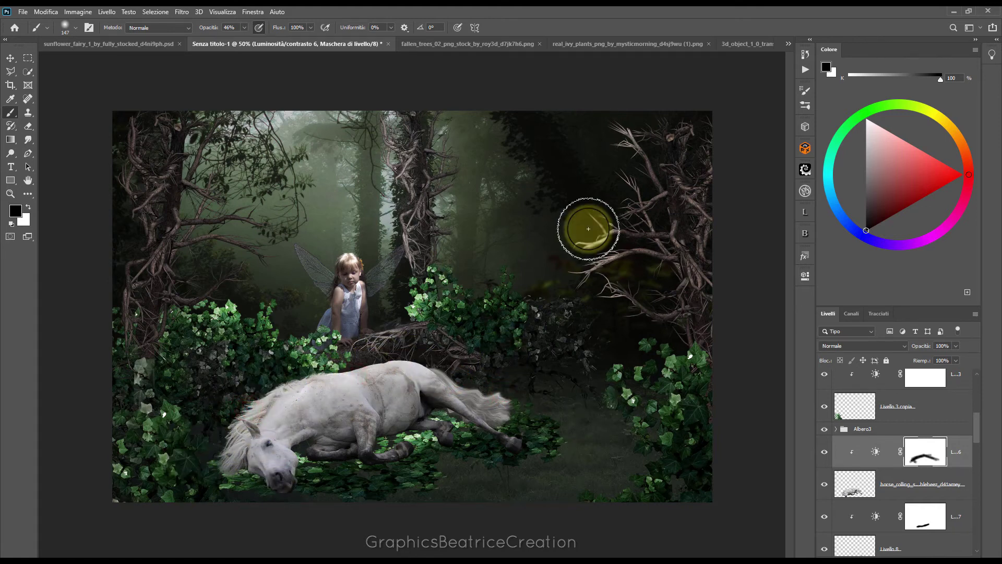
drag(979, 442, 932, 428)
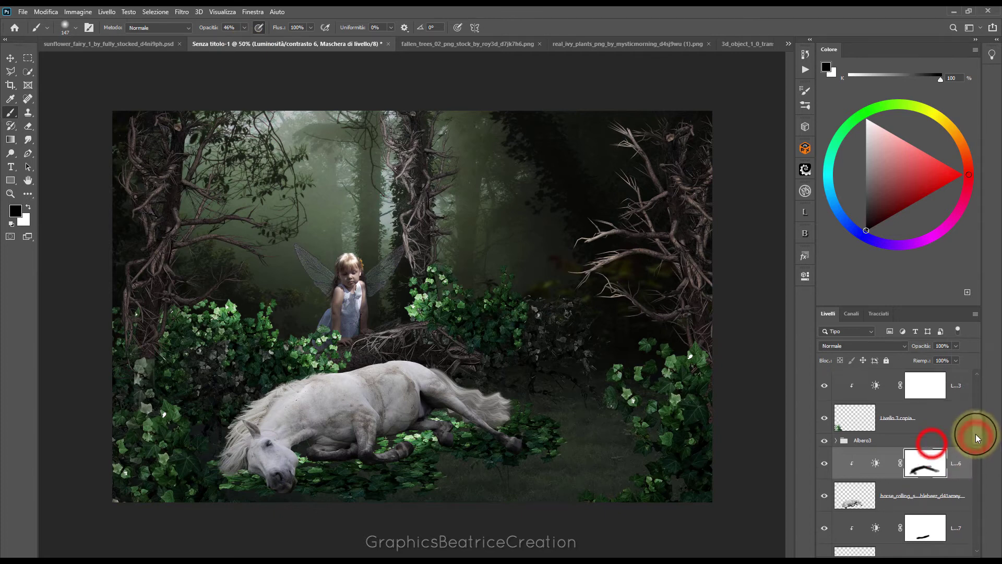
click(932, 445)
- Set Brightness/Contrast 13 to brightness -145 and contrast 55
click(824, 477)
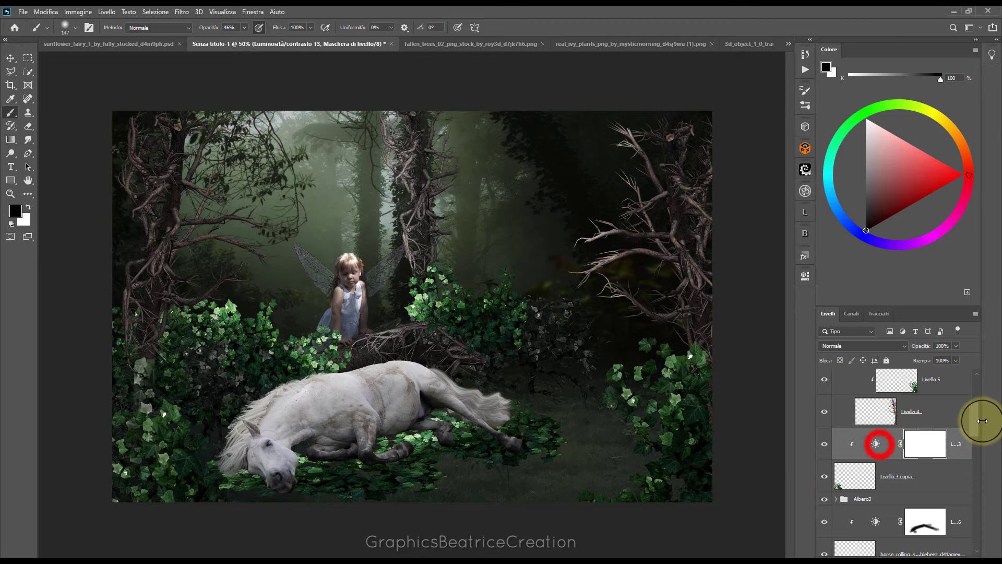
double_click(876, 443)
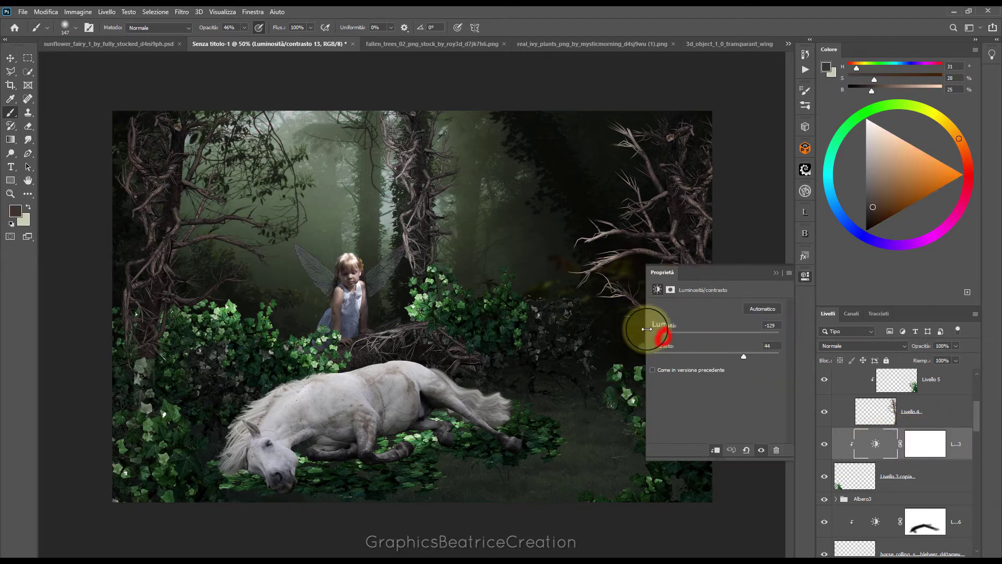
drag(656, 338, 655, 336)
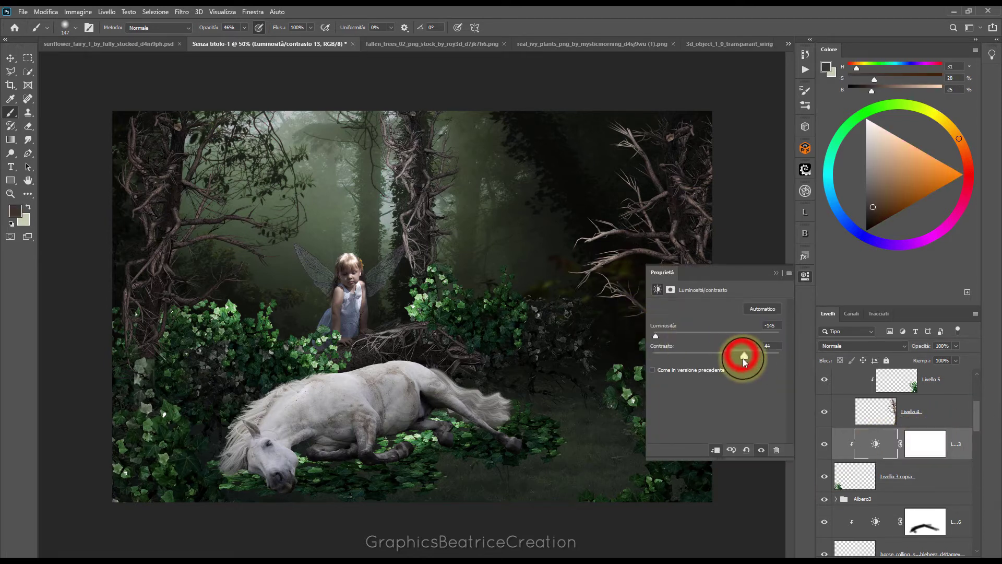
drag(742, 357, 750, 355)
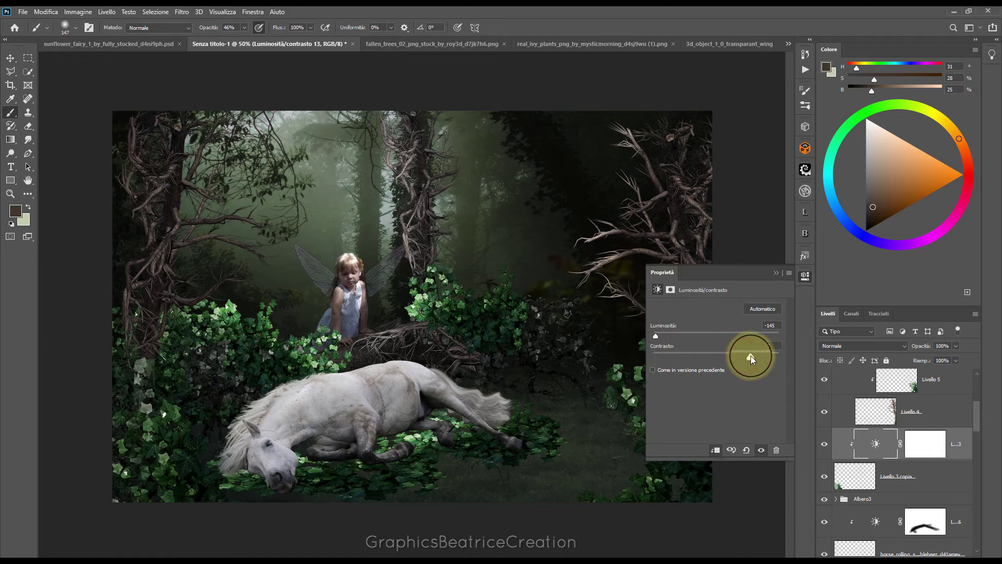
click(778, 274)
- With the Burn tool, darken the lower-left foliage on Livello 3 copia
click(859, 483)
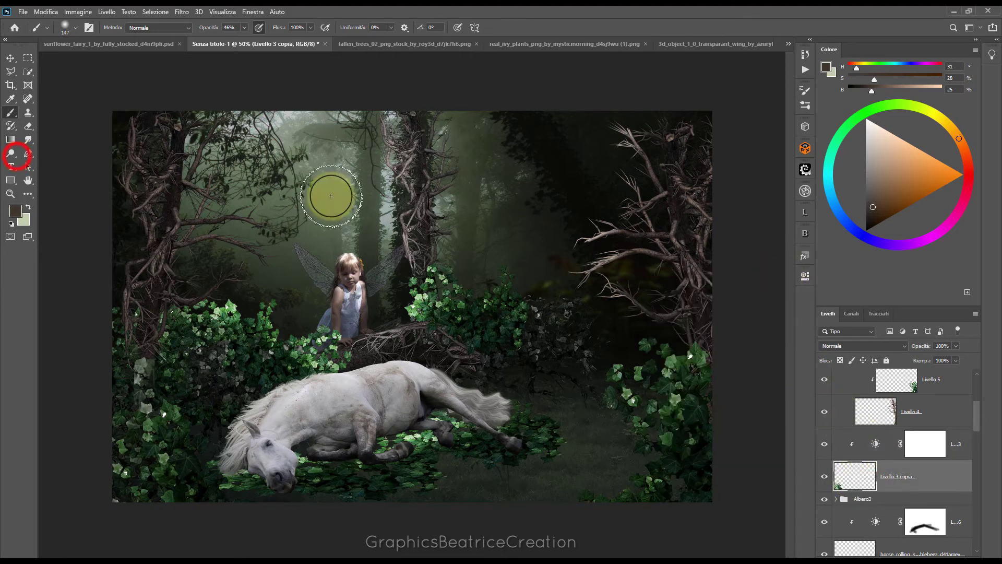
click(16, 156)
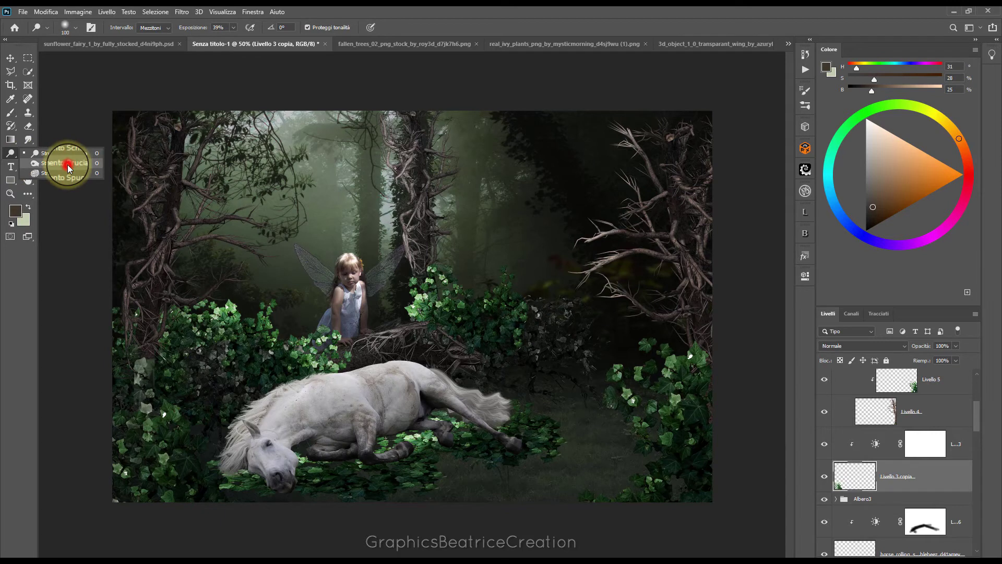
click(139, 421)
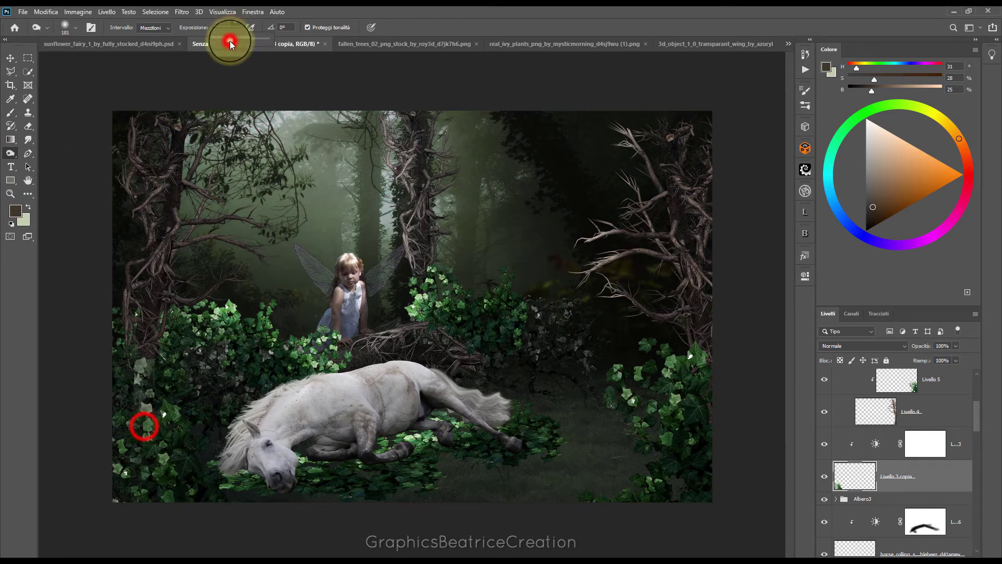
mouse_move(147, 392)
mouse_down()
mouse_move(141, 416)
mouse_move(151, 413)
mouse_move(98, 469)
mouse_up()
click(111, 413)
- Burn the ivy on the right side darker on Livello 5 copia
click(907, 382)
drag(951, 378, 865, 390)
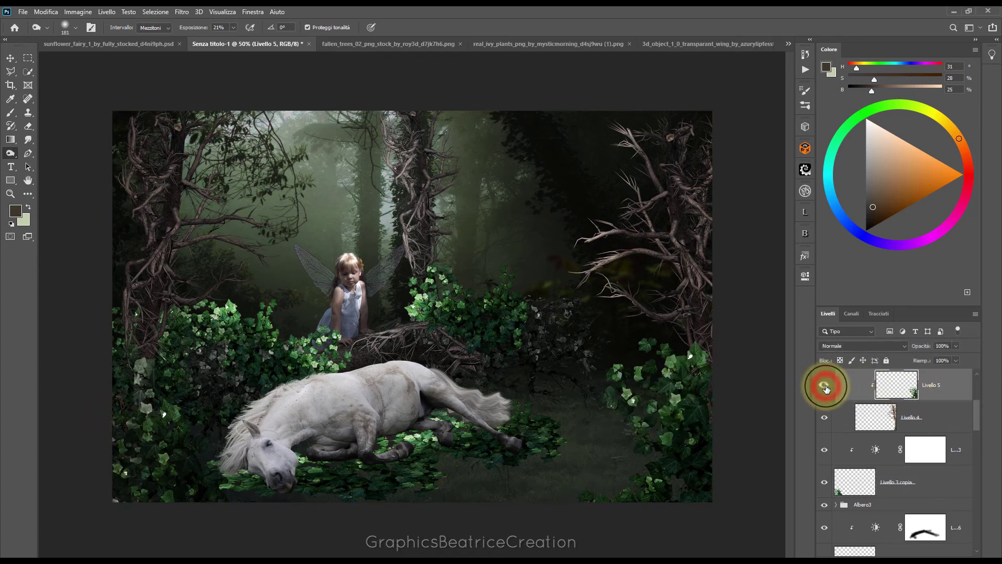
drag(977, 413, 981, 396)
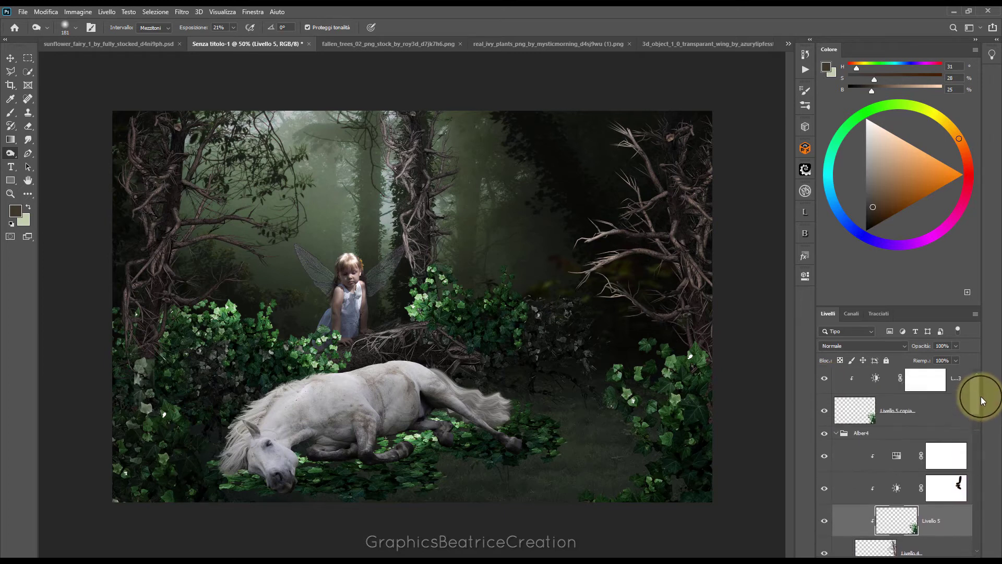
click(824, 417)
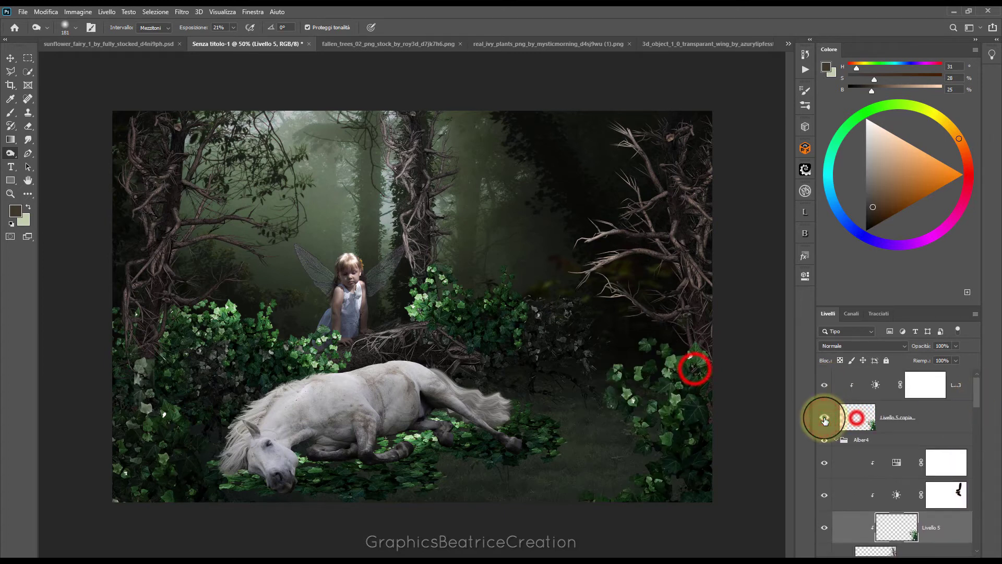
click(856, 417)
click(650, 423)
click(683, 488)
click(694, 359)
click(598, 502)
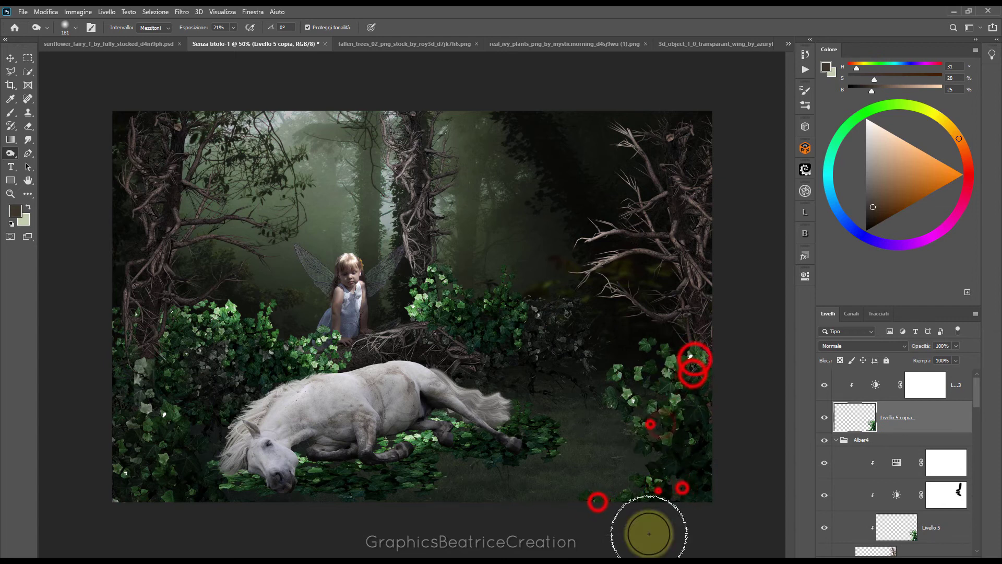
click(694, 363)
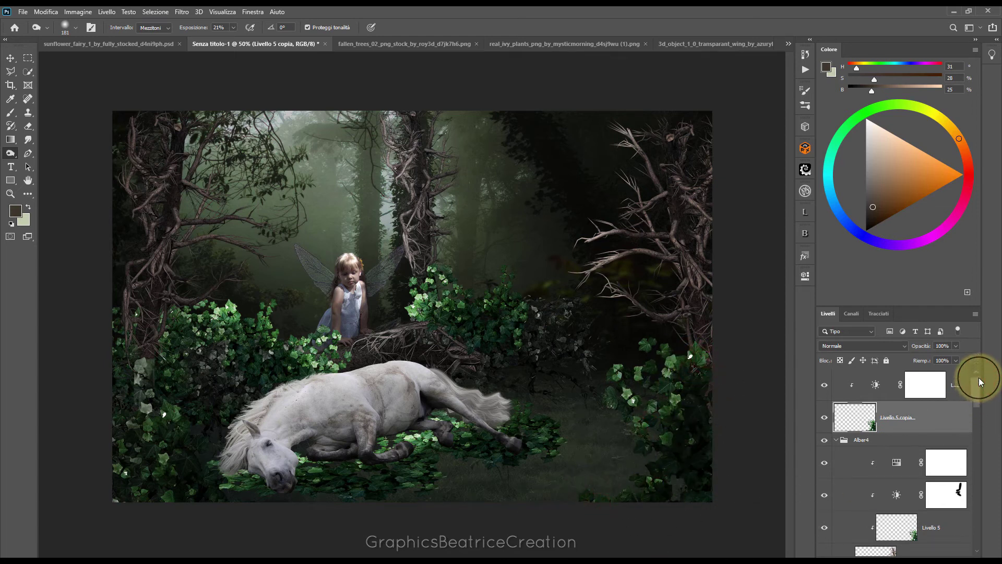
- Burn the top-right tree branches darker on Livello 4
drag(978, 377, 976, 394)
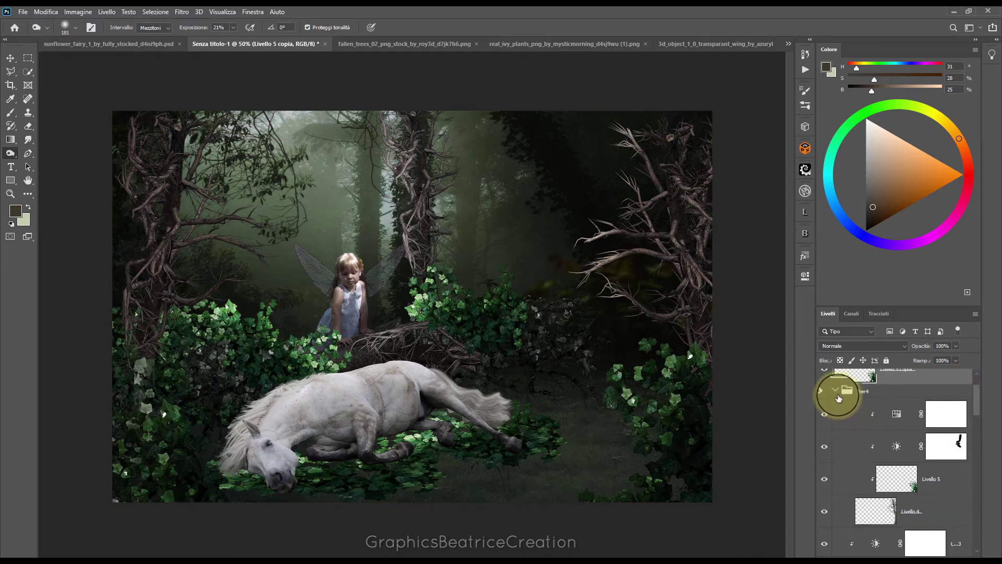
click(887, 510)
click(708, 170)
click(673, 149)
click(635, 143)
click(662, 199)
click(669, 260)
click(722, 179)
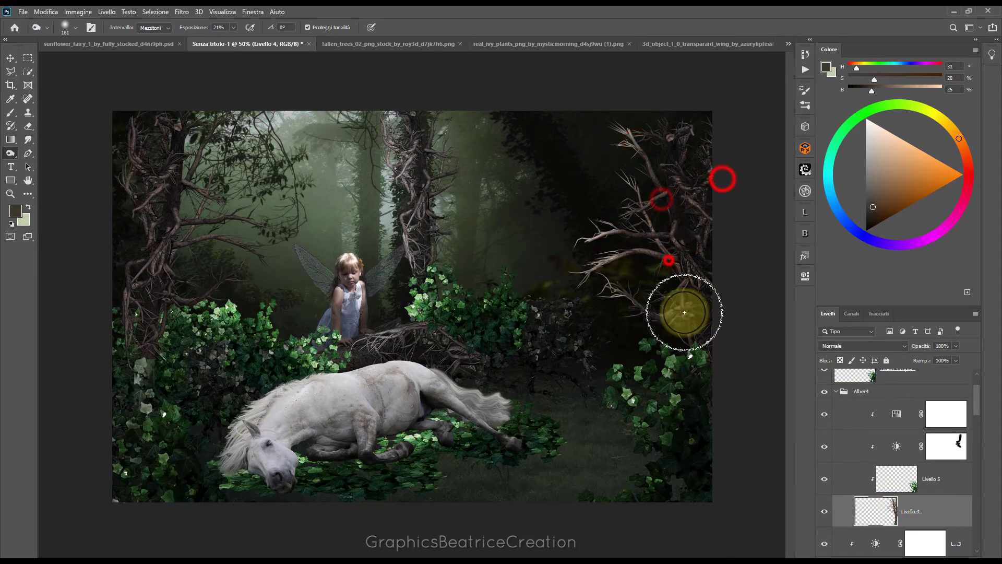
click(979, 400)
mouse_move(981, 401)
mouse_down()
mouse_move(951, 530)
mouse_move(956, 493)
mouse_up()
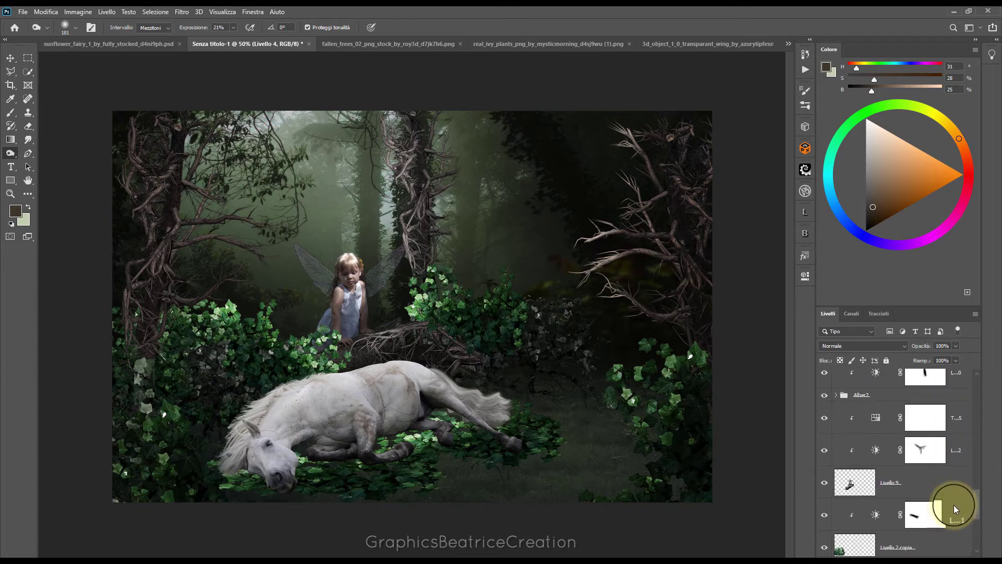
- Burn a stroke up the upper tree trunk on Livello 1 copia 2 in Alber2
click(836, 479)
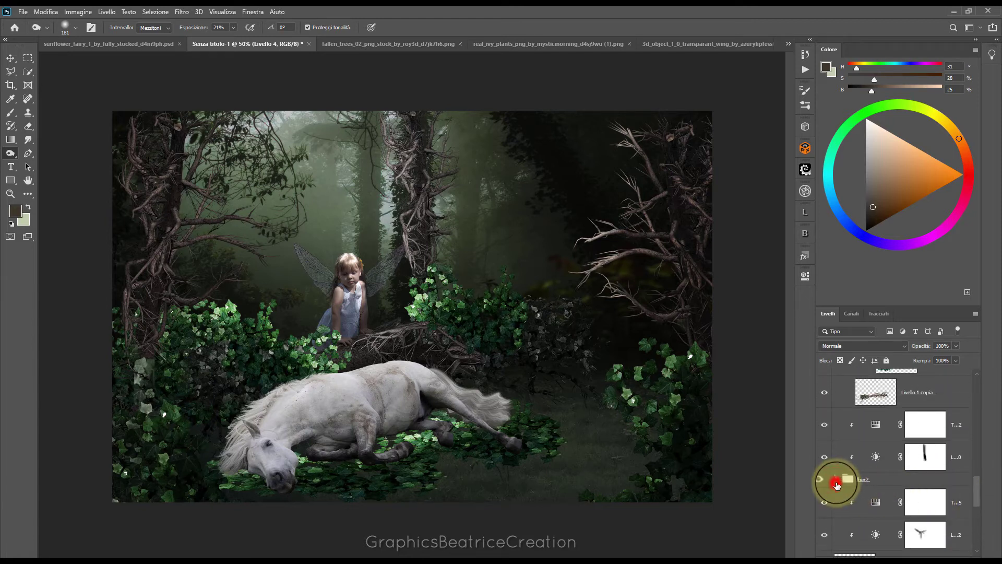
click(877, 537)
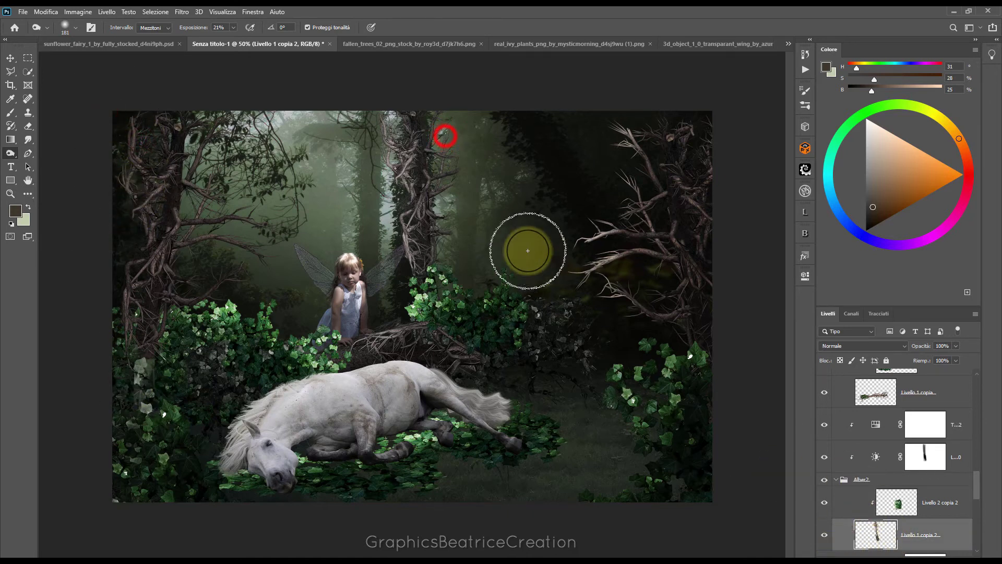
drag(438, 170, 438, 136)
click(979, 490)
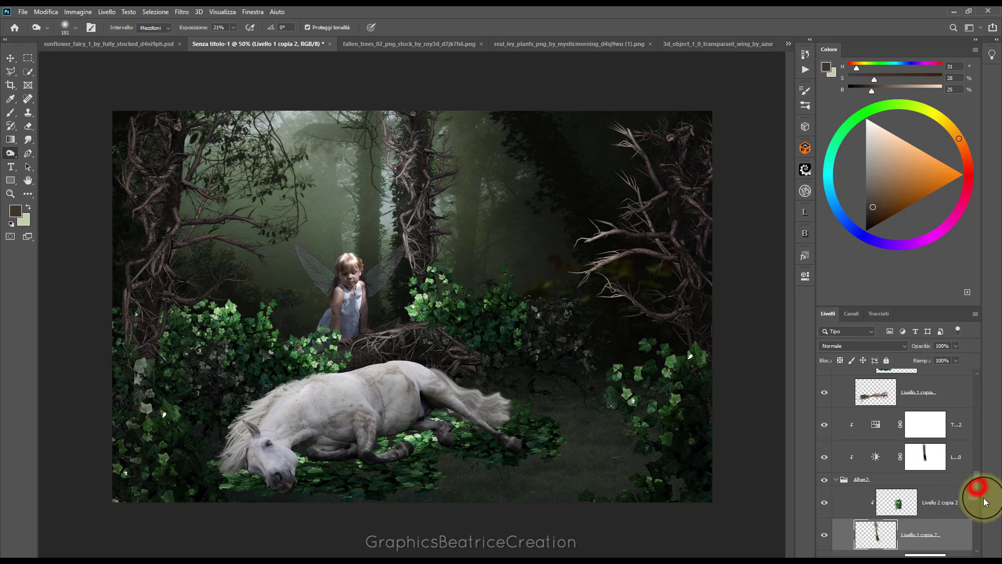
drag(985, 502, 972, 530)
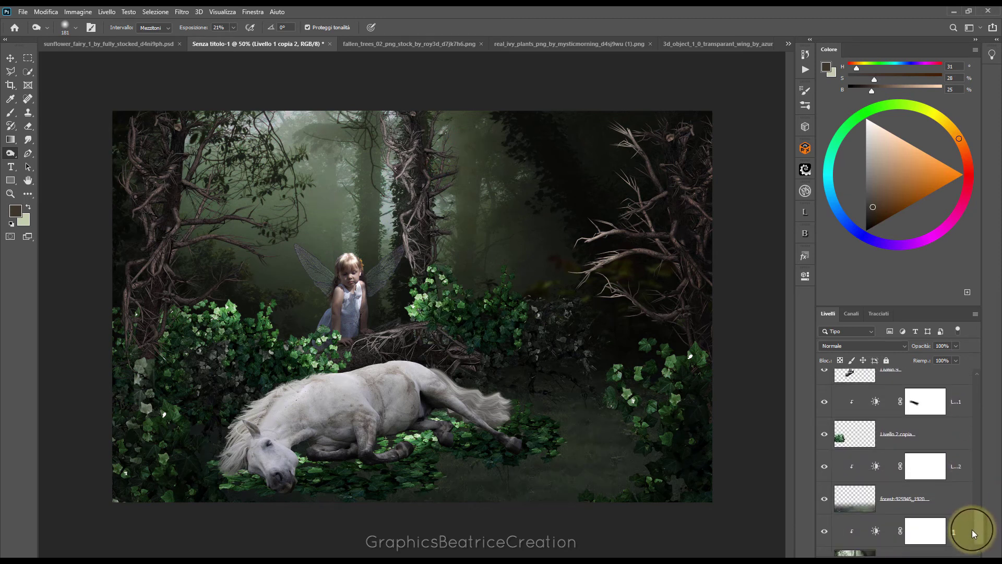
- Expand the Albero3 group and burn along the left trunk on Livello 1
scroll(971, 533, down, 5)
scroll(969, 522, down, 2)
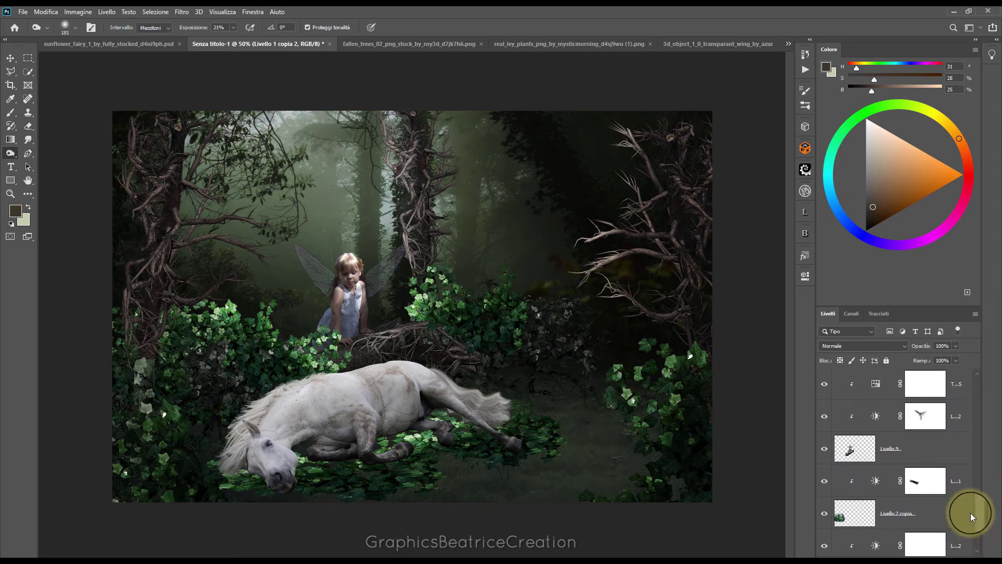
scroll(970, 512, down, 2)
scroll(974, 500, down, 2)
mouse_move(975, 497)
mouse_down()
mouse_move(992, 399)
mouse_move(995, 438)
mouse_up()
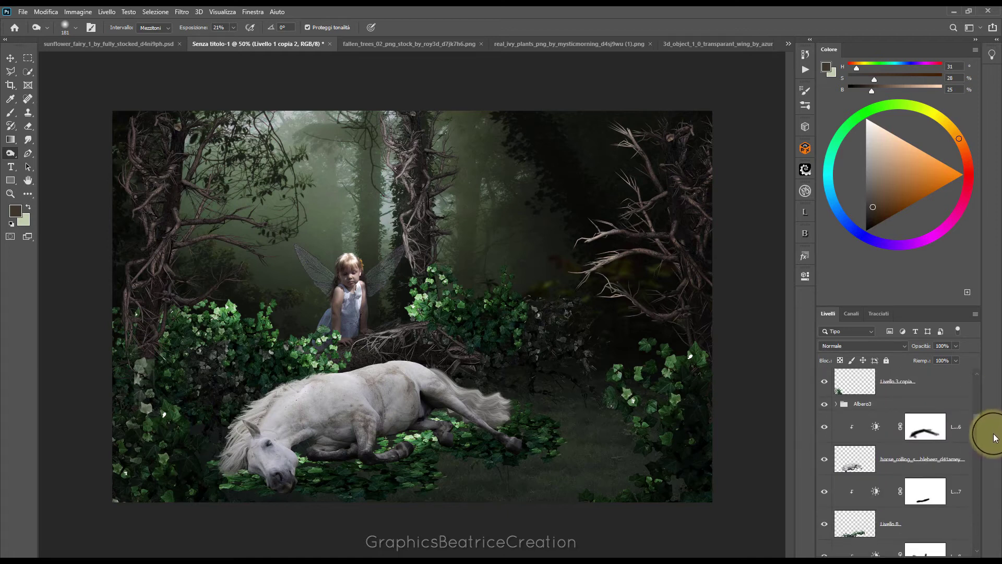
click(835, 406)
click(836, 404)
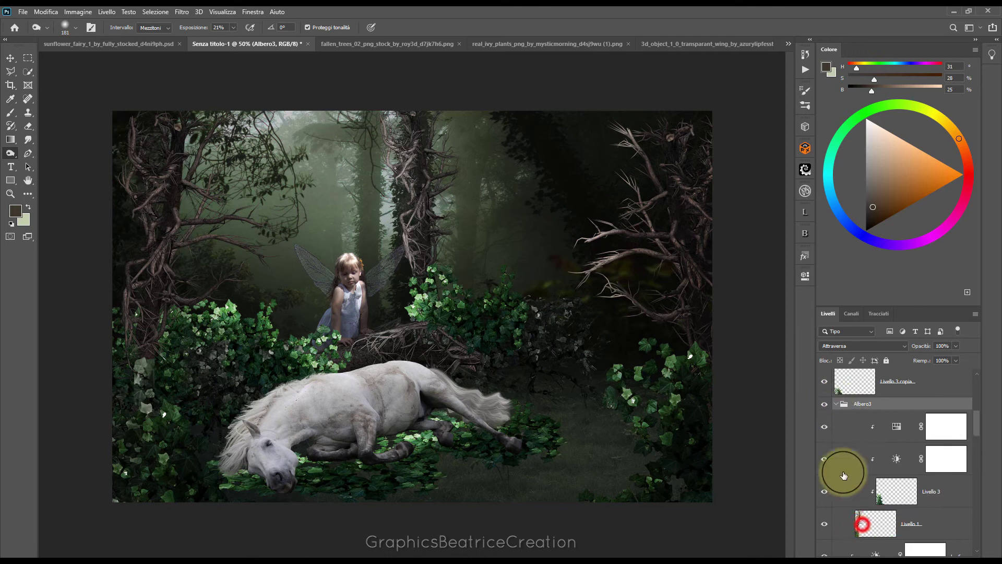
click(847, 516)
mouse_move(139, 304)
mouse_down()
mouse_move(138, 150)
mouse_move(150, 150)
mouse_move(141, 461)
mouse_up()
click(893, 527)
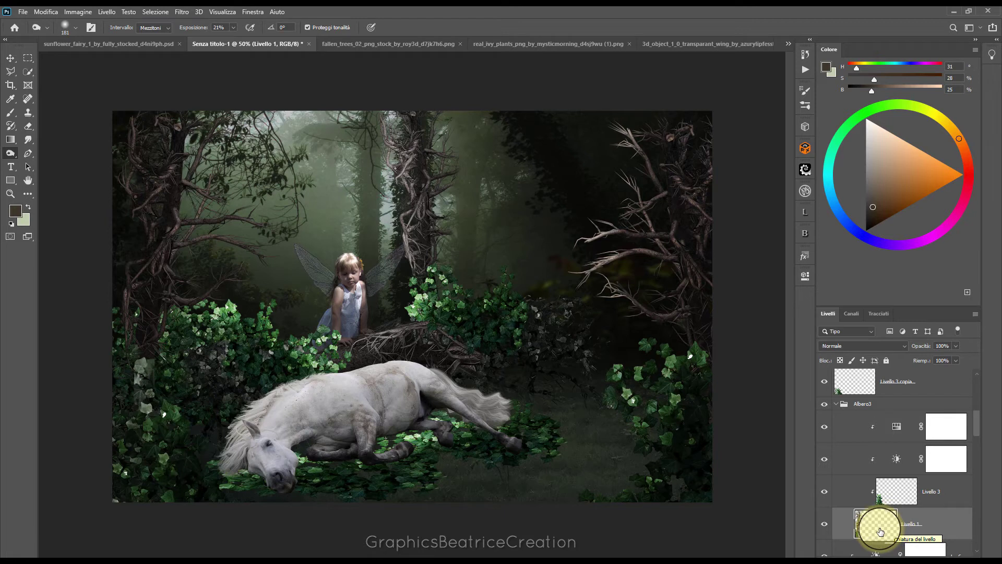
drag(976, 424, 977, 446)
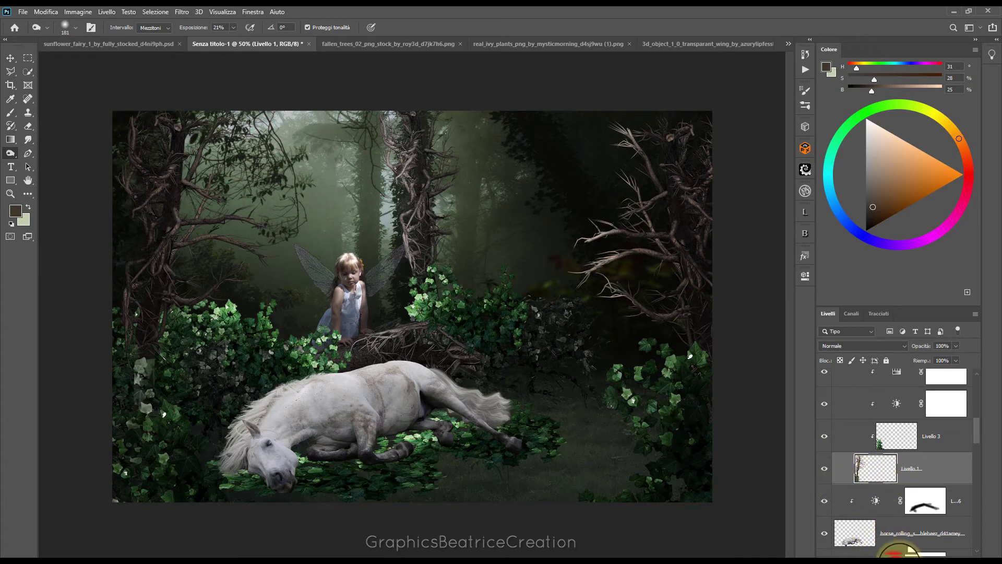
- Give Livello 1 an Inner Shadow: size 1 px, angle 33°, Sovrapponi (Overlay) blend mode
right_click(895, 554)
click(954, 500)
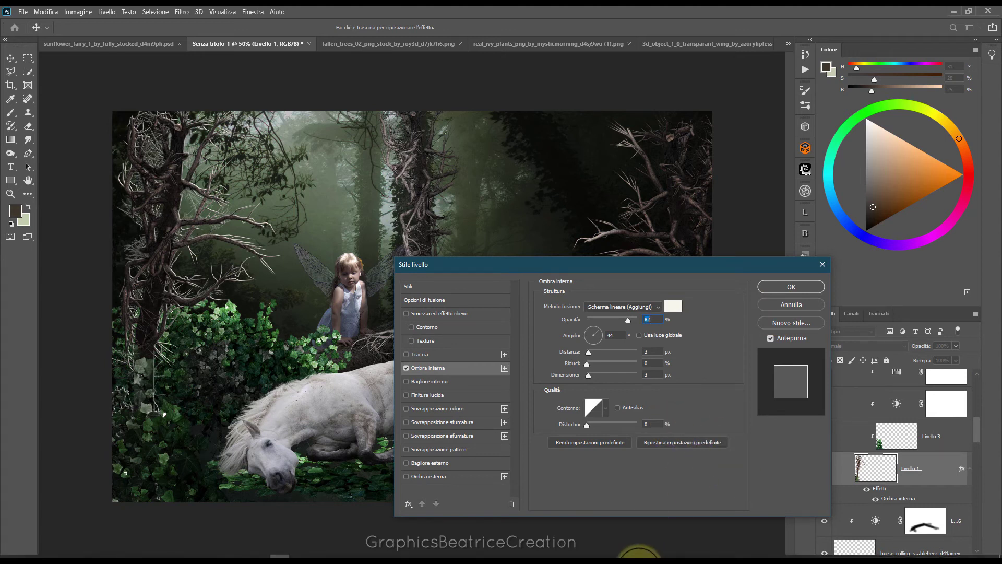
click(589, 374)
drag(590, 380, 586, 353)
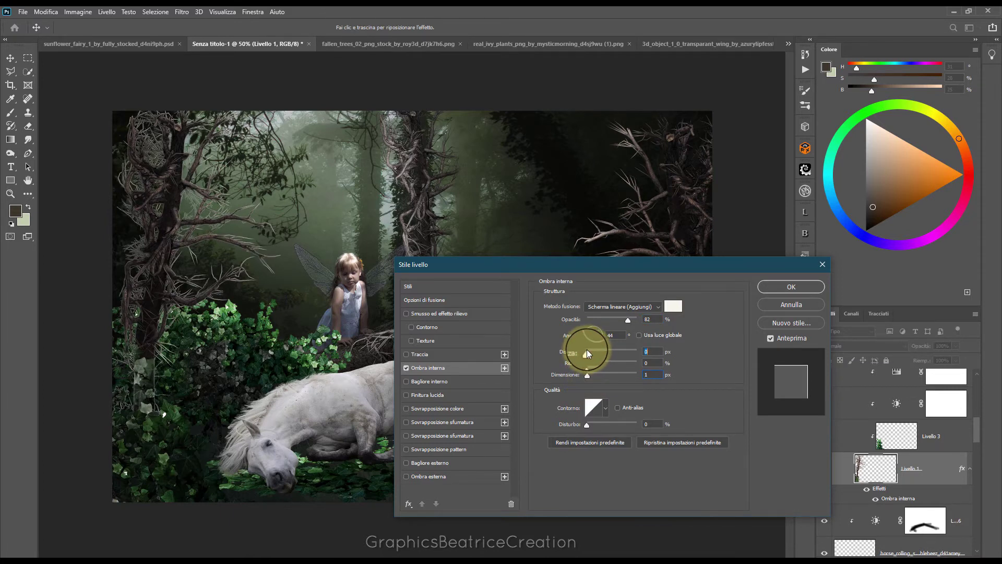
drag(586, 353, 586, 354)
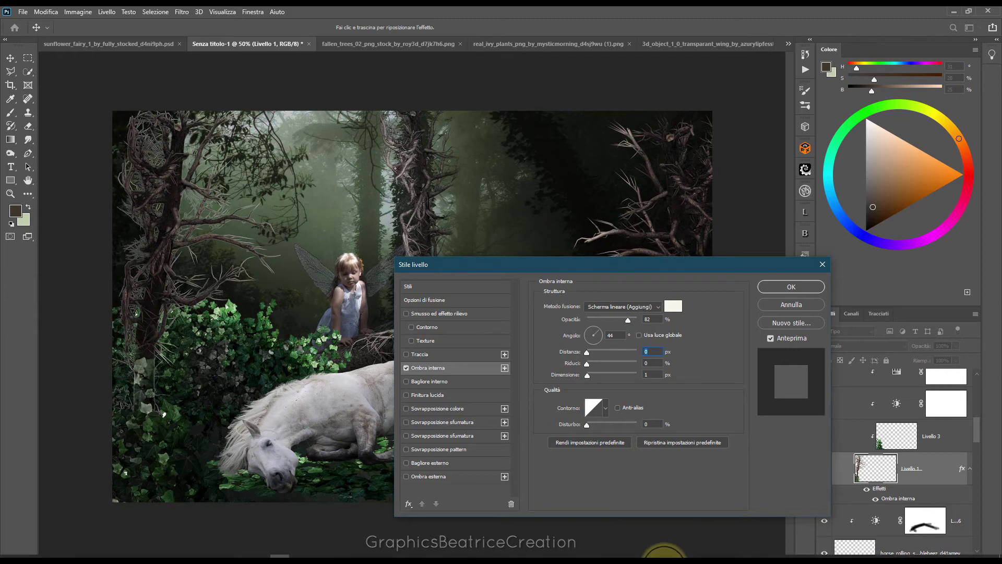
click(601, 334)
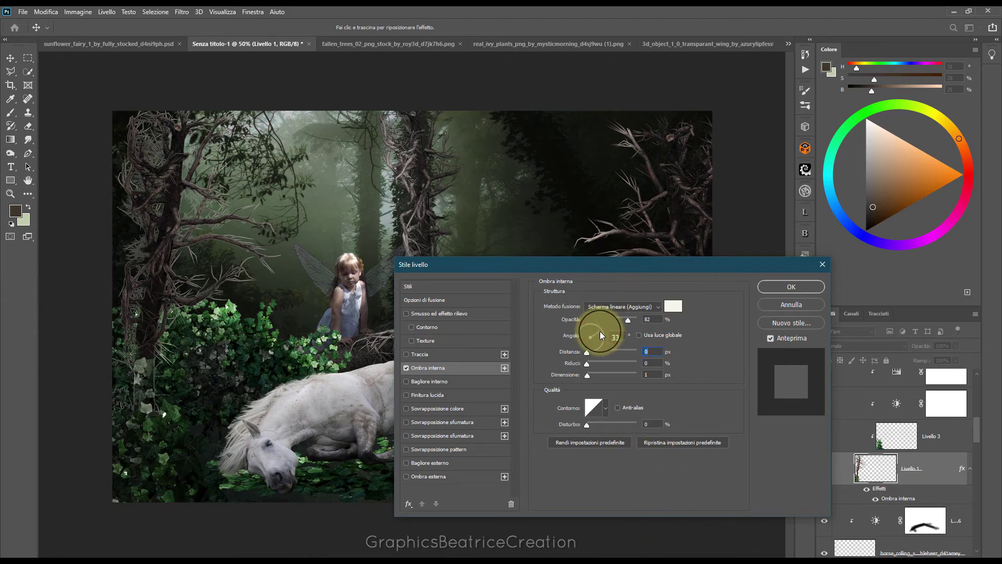
click(656, 306)
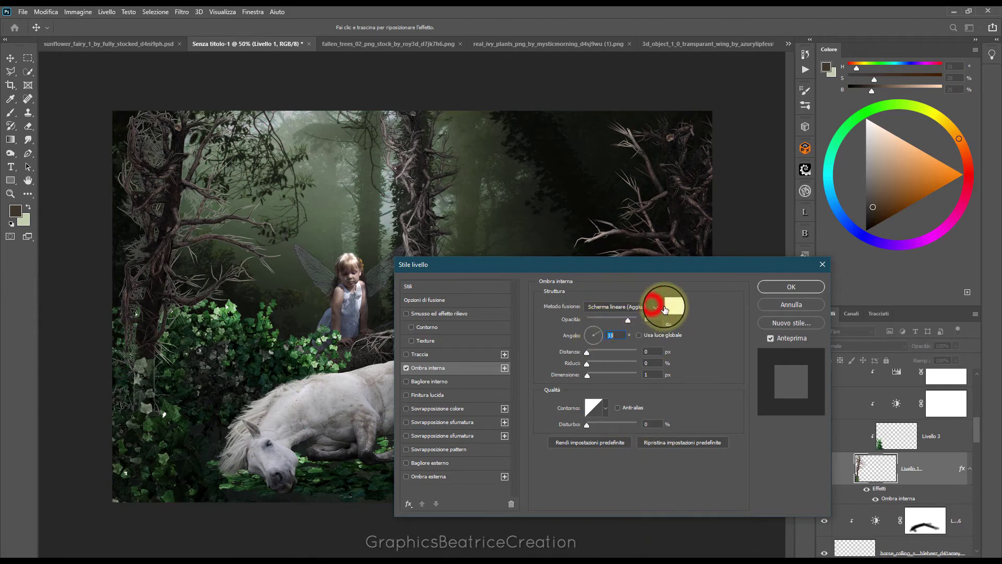
click(609, 432)
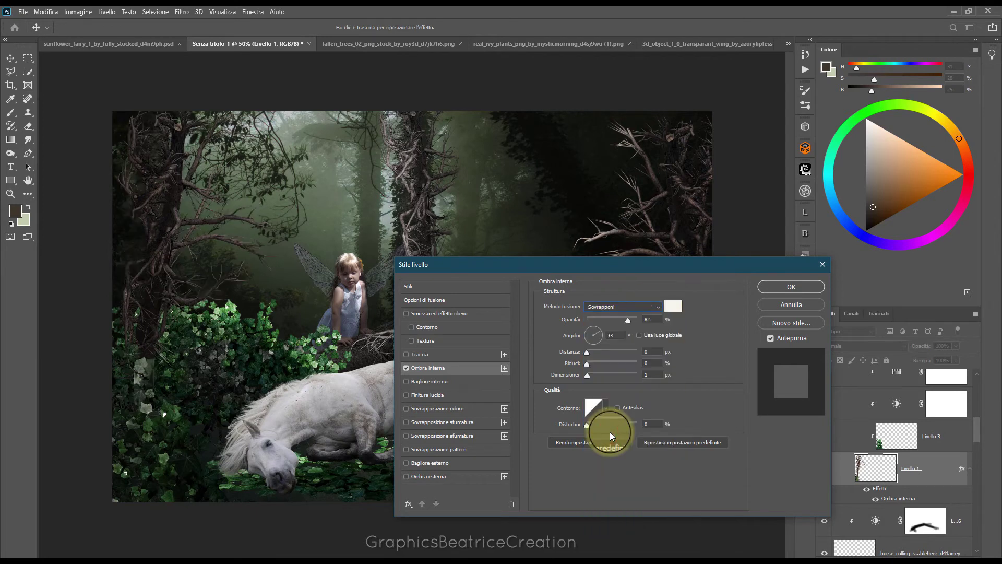
- Set the inner shadow colour to light mint sampled from the forest, trying various distance and size values
click(662, 309)
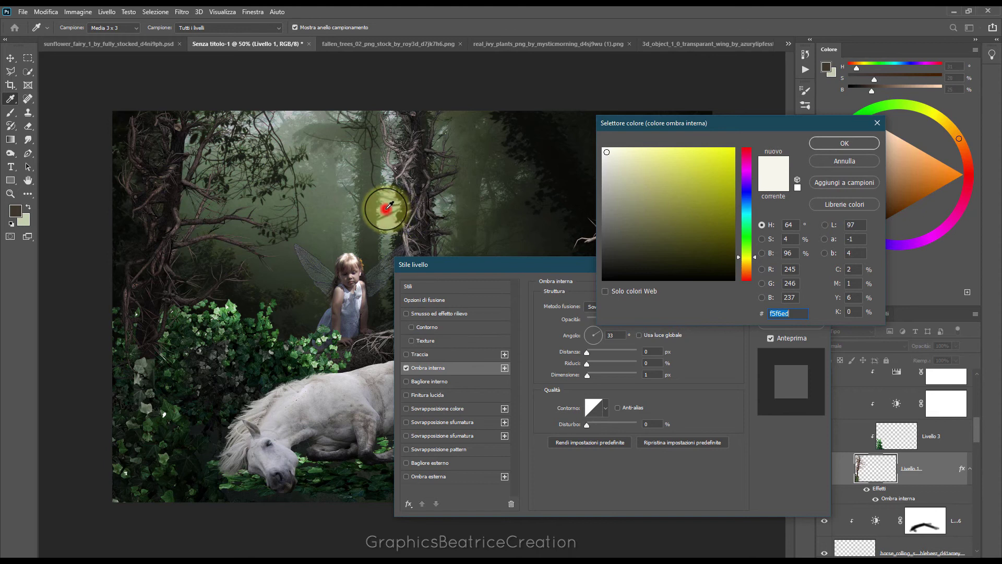
click(389, 205)
click(617, 151)
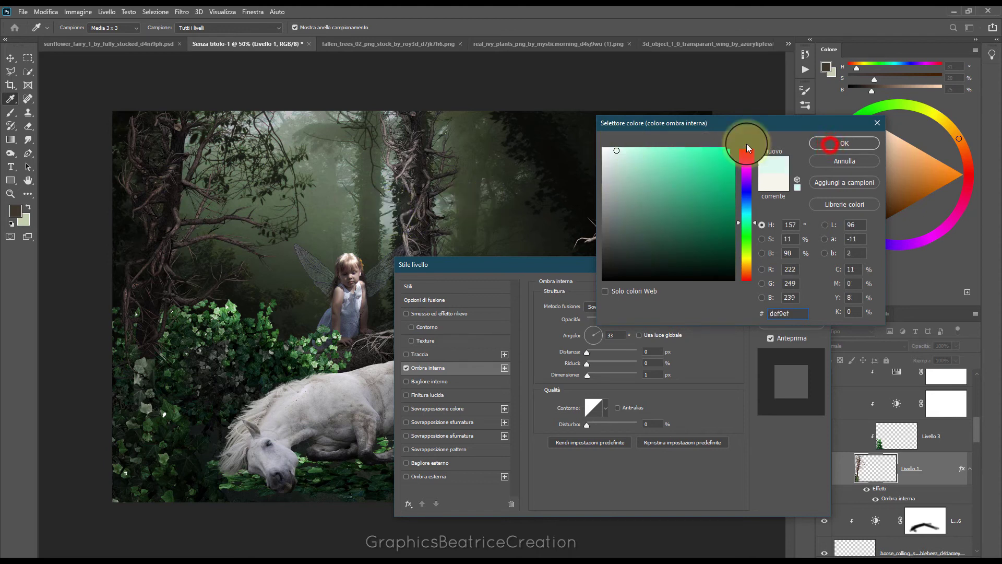
click(832, 146)
drag(628, 320, 629, 324)
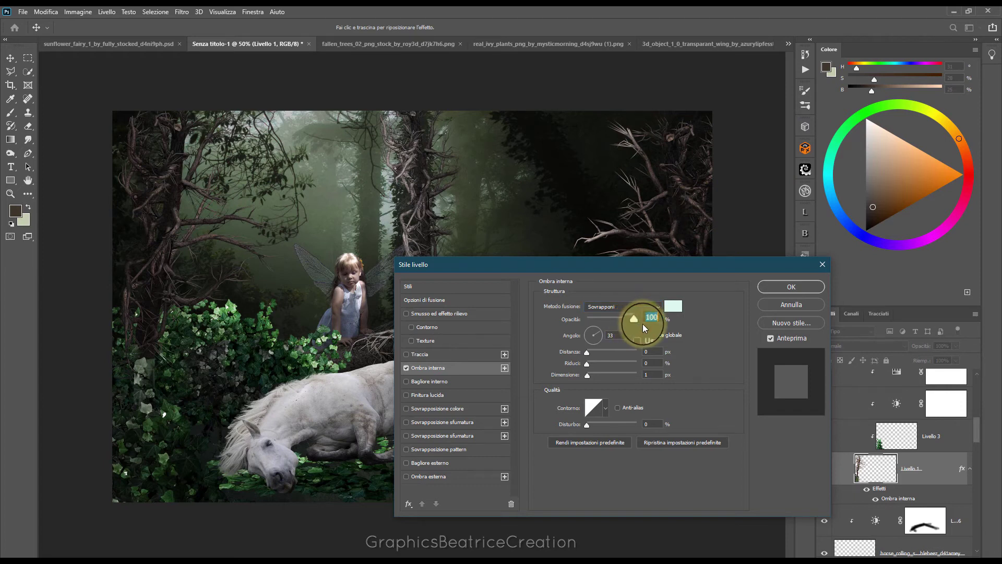
click(586, 352)
drag(587, 353, 593, 353)
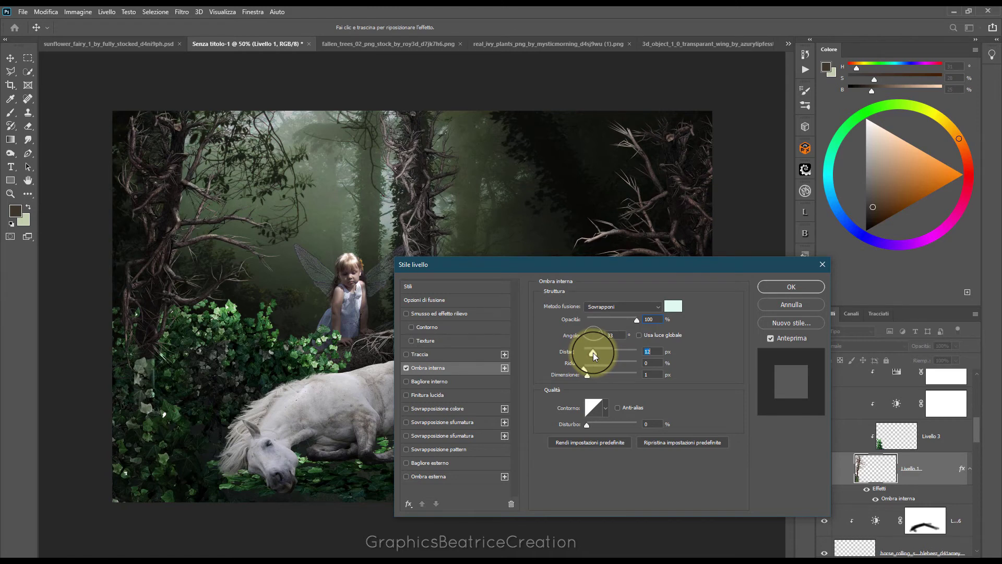
drag(593, 352, 593, 355)
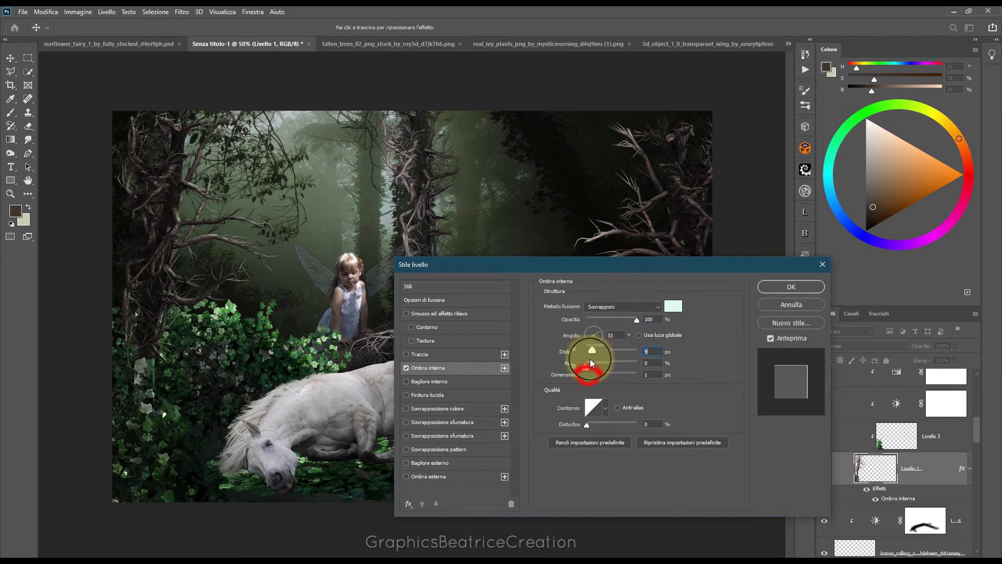
click(587, 374)
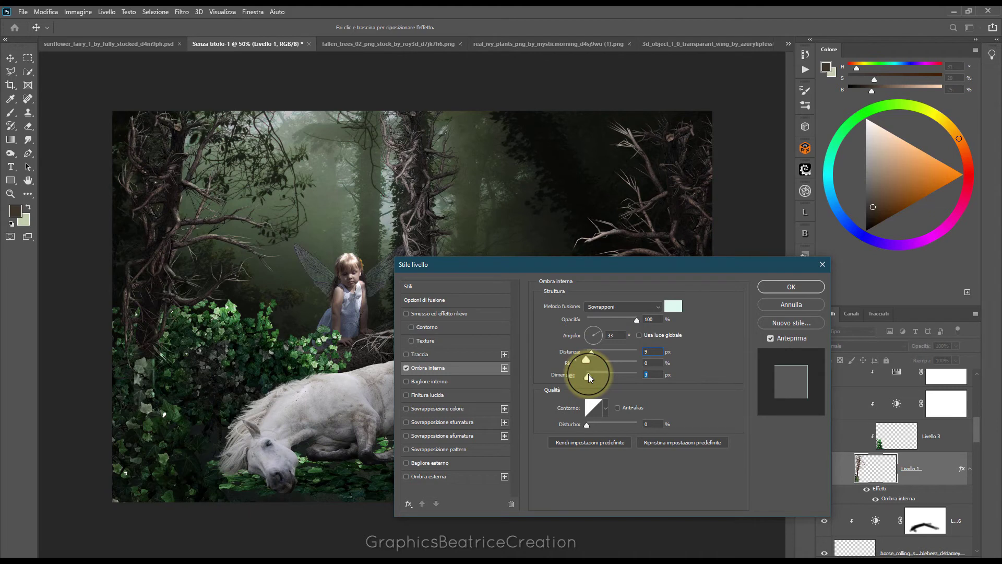
- Try several shadow blend modes, settling on Scherma lineare (Aggiungi)
click(655, 308)
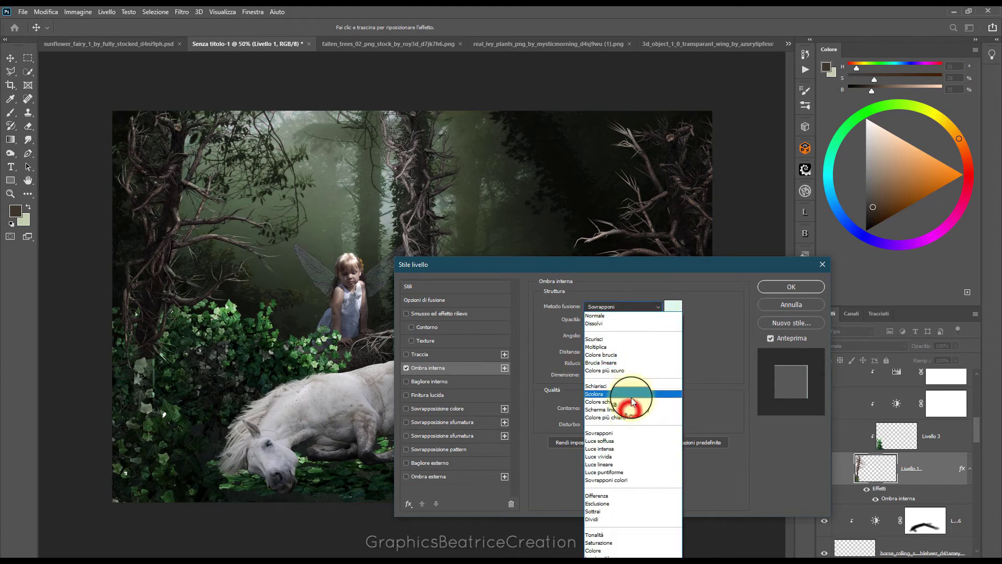
click(630, 407)
click(652, 306)
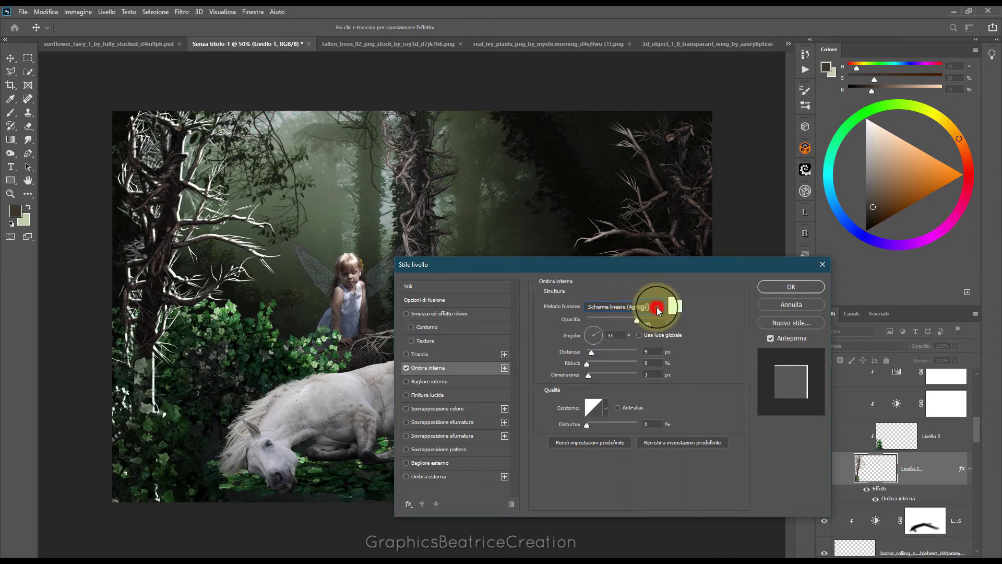
click(611, 401)
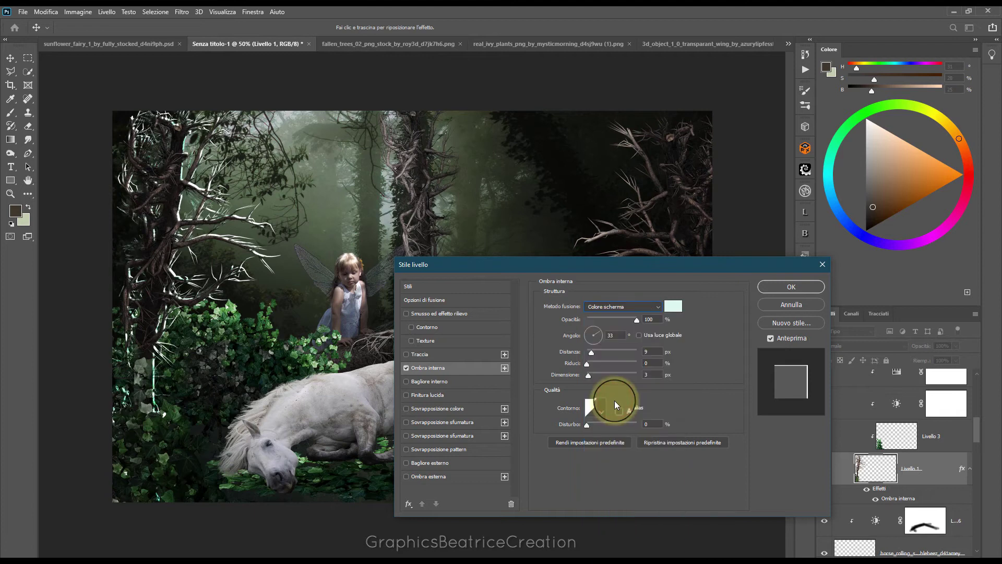
click(658, 308)
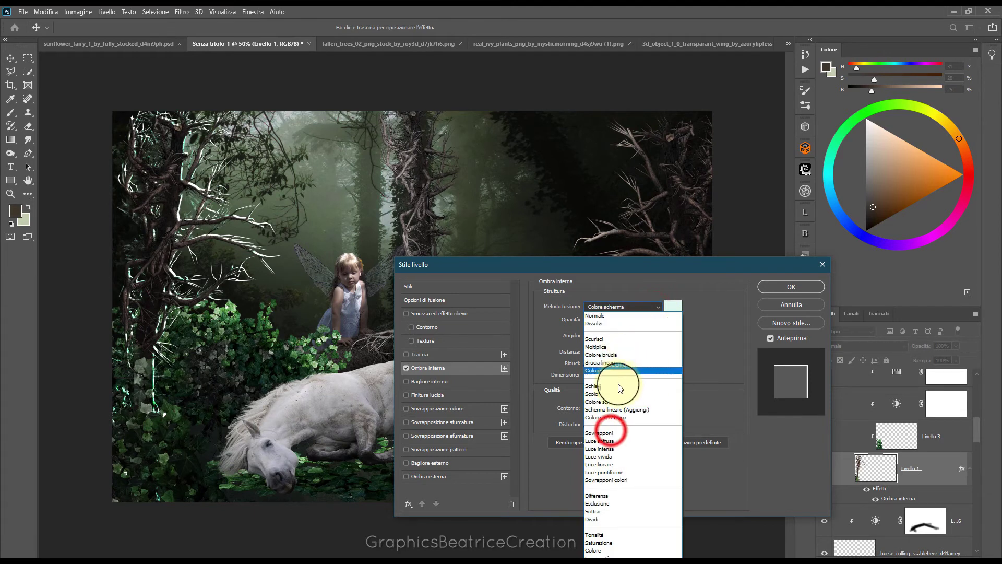
click(611, 431)
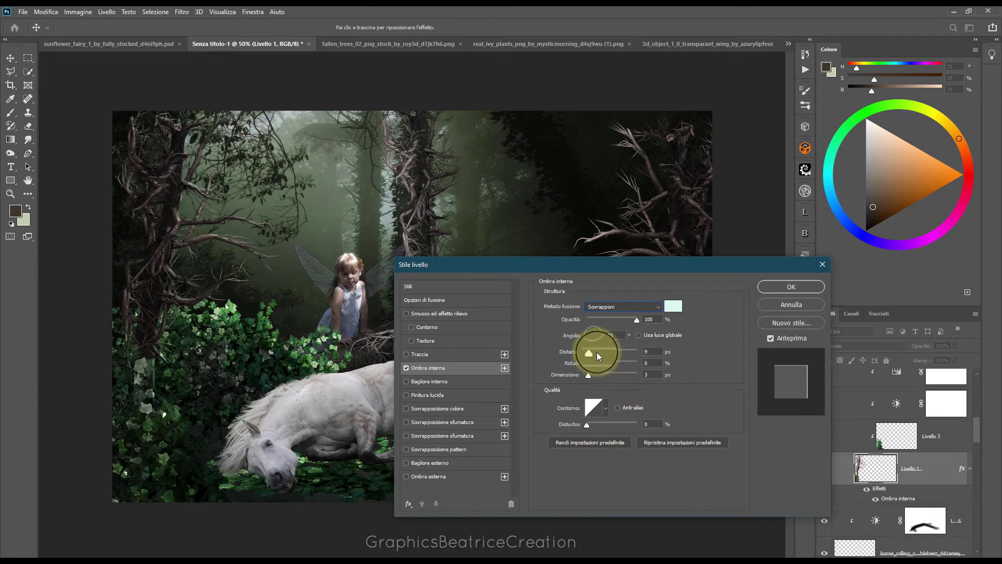
click(610, 339)
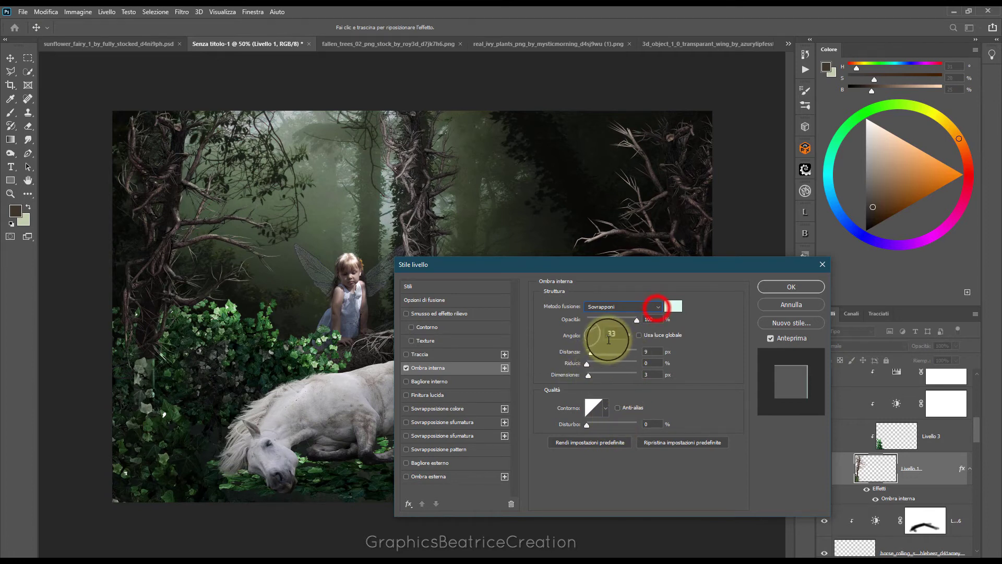
click(656, 307)
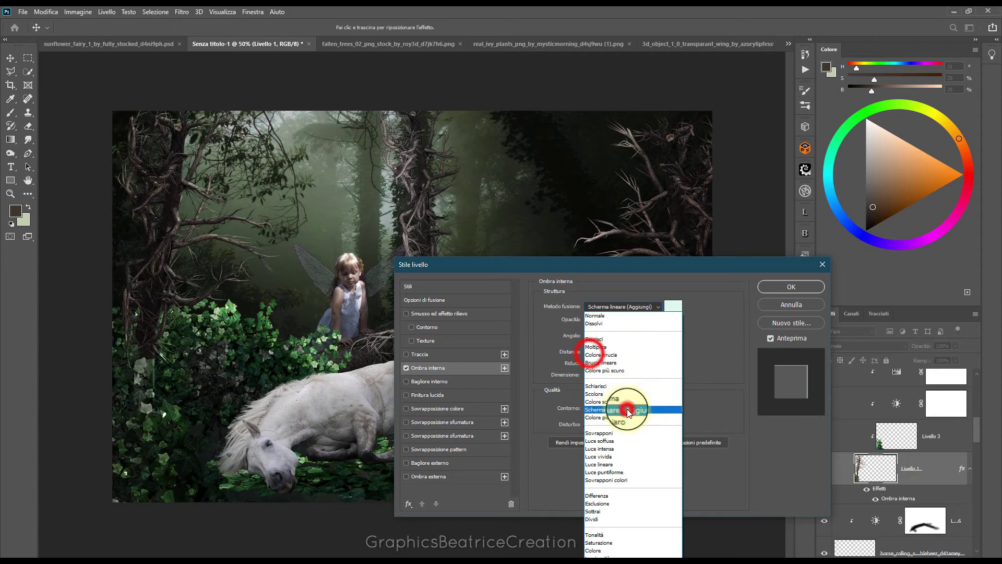
click(605, 409)
- Set distance 1 px, size 0 px and opacity about 51%, then apply the inner shadow
drag(594, 352, 586, 377)
click(587, 377)
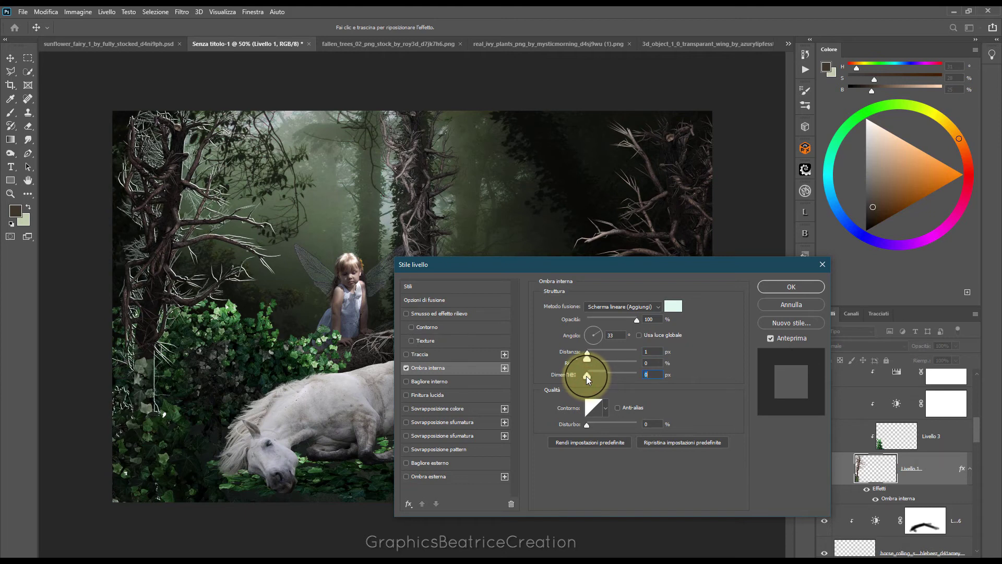
drag(588, 375, 587, 376)
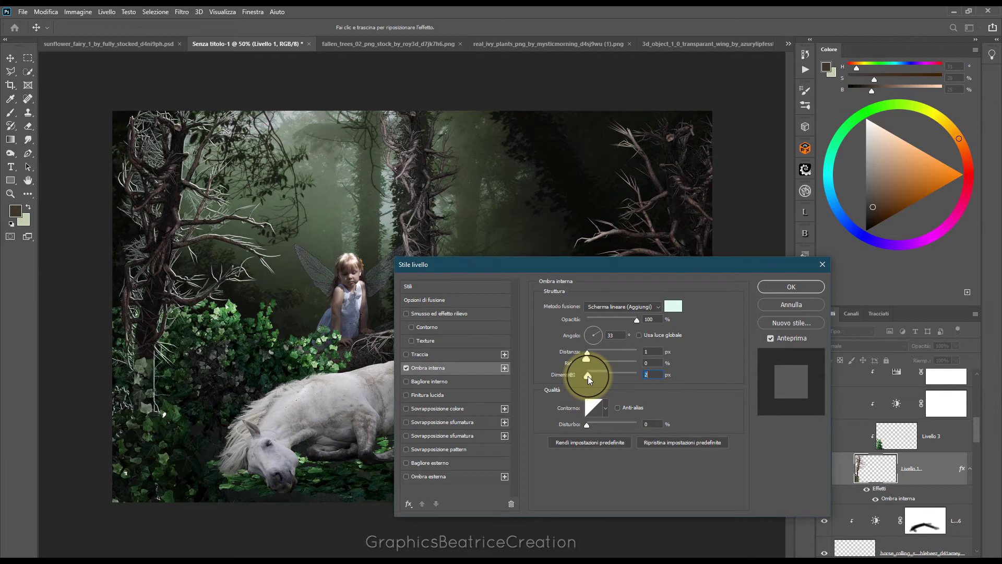
drag(587, 375, 587, 374)
drag(637, 319, 600, 319)
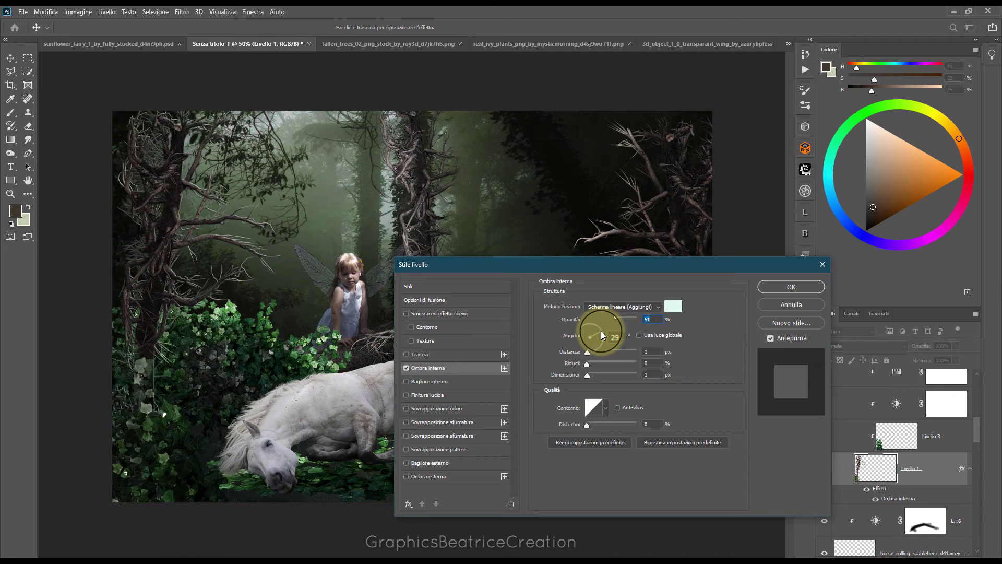
click(778, 286)
click(879, 489)
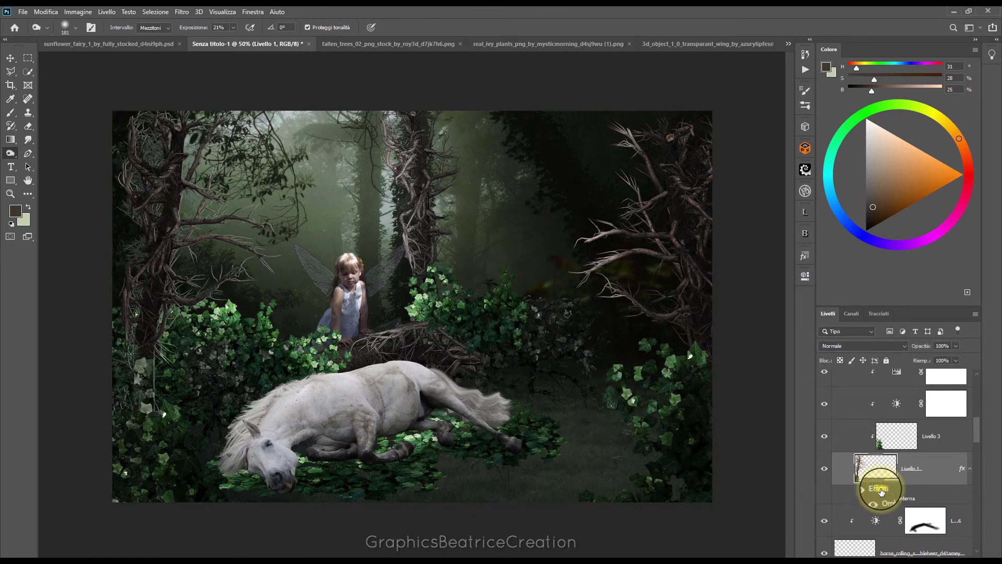
- Split Livello 1's inner shadow into its own Ombra interna layer and select it
right_click(881, 491)
click(900, 463)
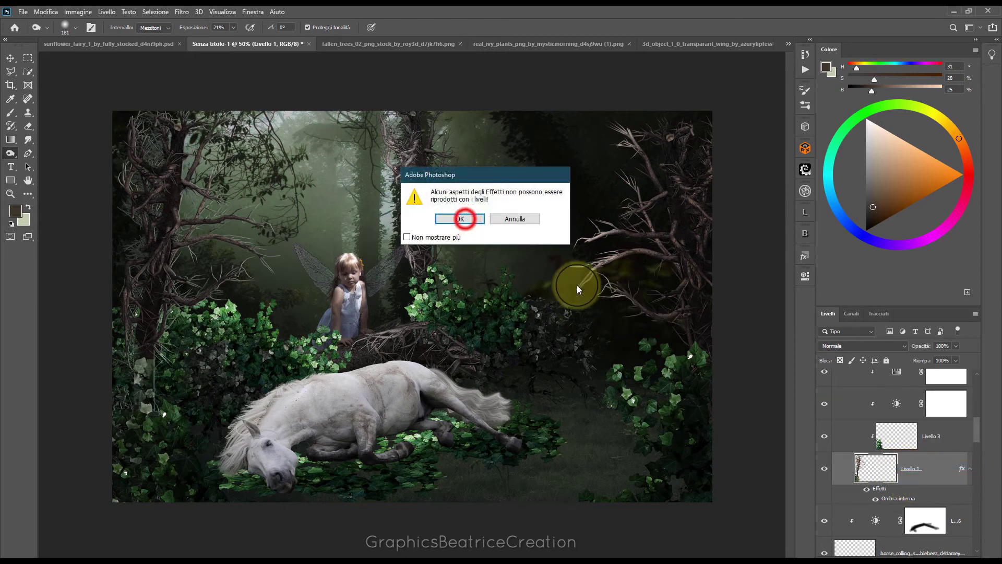
click(460, 218)
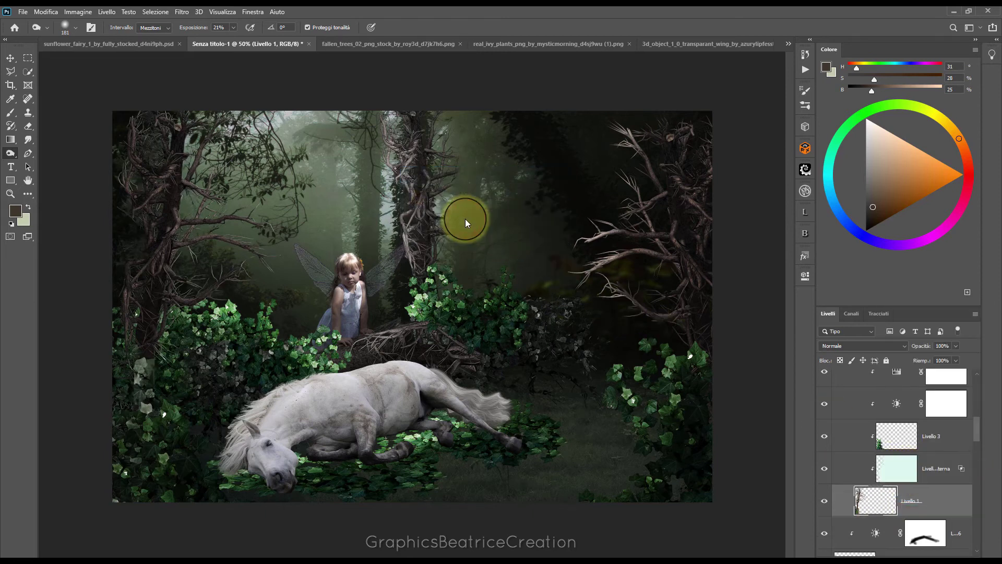
click(880, 465)
- Erase the glow along the left edge of the scene, toggling the layer to compare
click(28, 126)
mouse_move(121, 194)
mouse_down()
mouse_move(89, 437)
mouse_move(128, 425)
mouse_move(100, 369)
mouse_move(122, 163)
mouse_move(101, 314)
mouse_move(162, 454)
mouse_up()
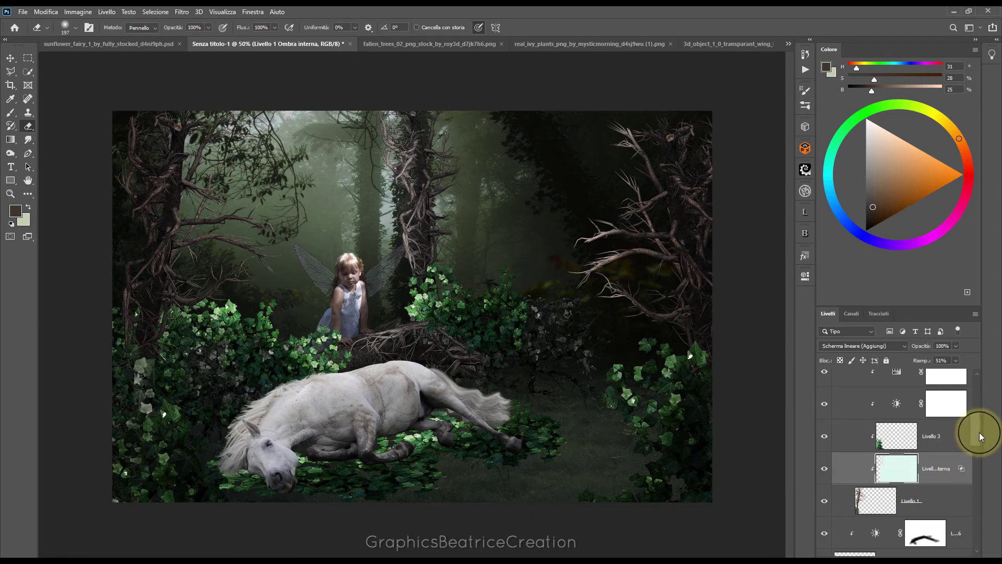
click(824, 468)
click(824, 469)
mouse_move(977, 425)
mouse_down()
mouse_move(979, 377)
mouse_move(958, 500)
mouse_up()
- Add an Ombra interna to Livello 1 copia 2 with a 169° angle and adjusted opacity
click(876, 486)
click(895, 554)
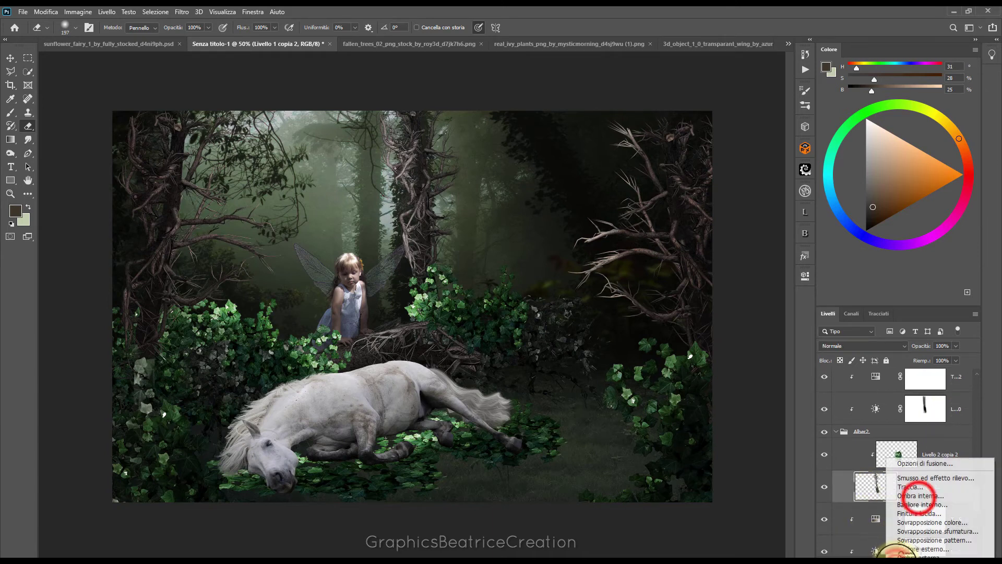
click(920, 495)
click(599, 334)
drag(583, 329, 582, 333)
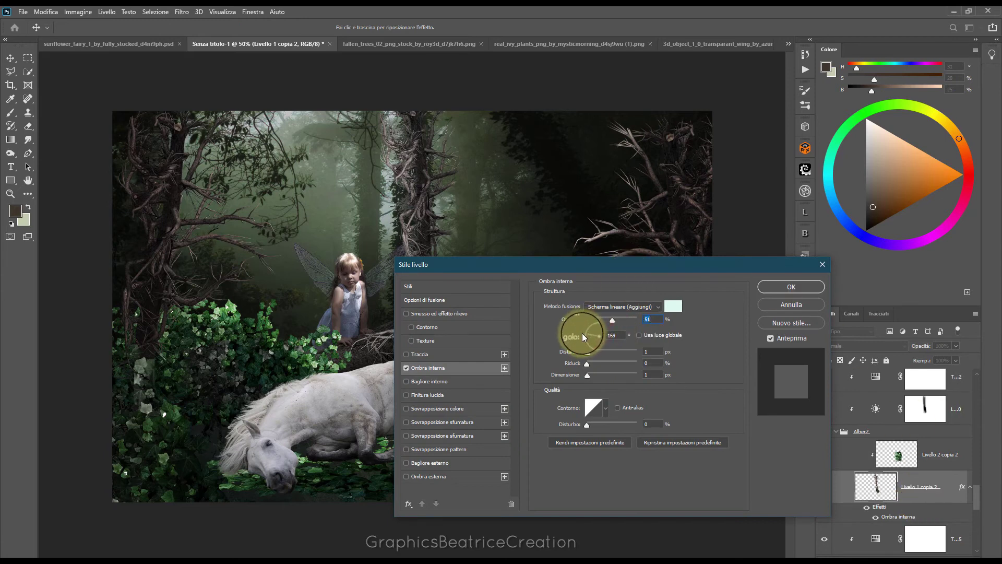
click(613, 322)
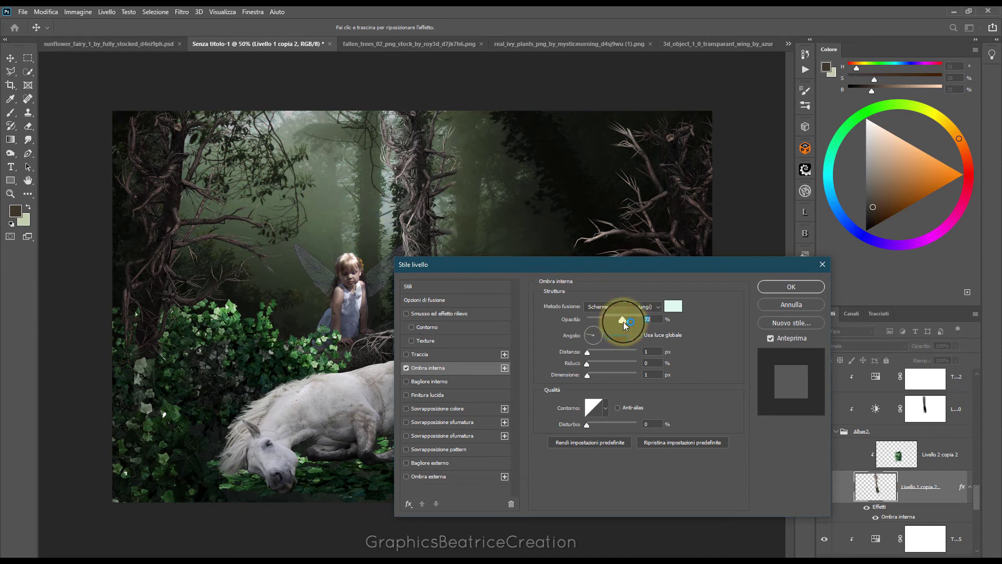
click(787, 289)
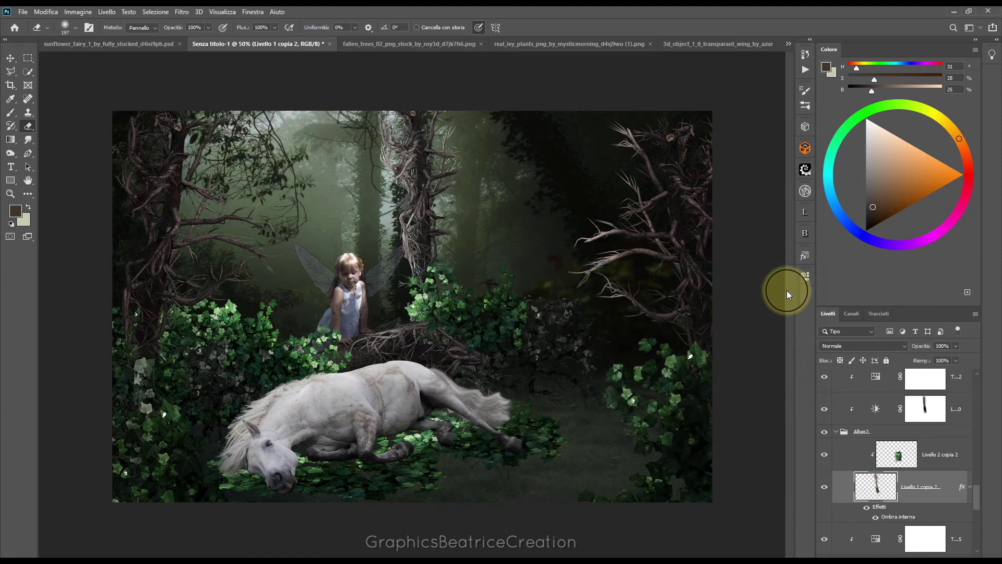
- Select forest_fog_trees with its adjustment layer and shift them slightly left
click(972, 488)
scroll(977, 517, down, 3)
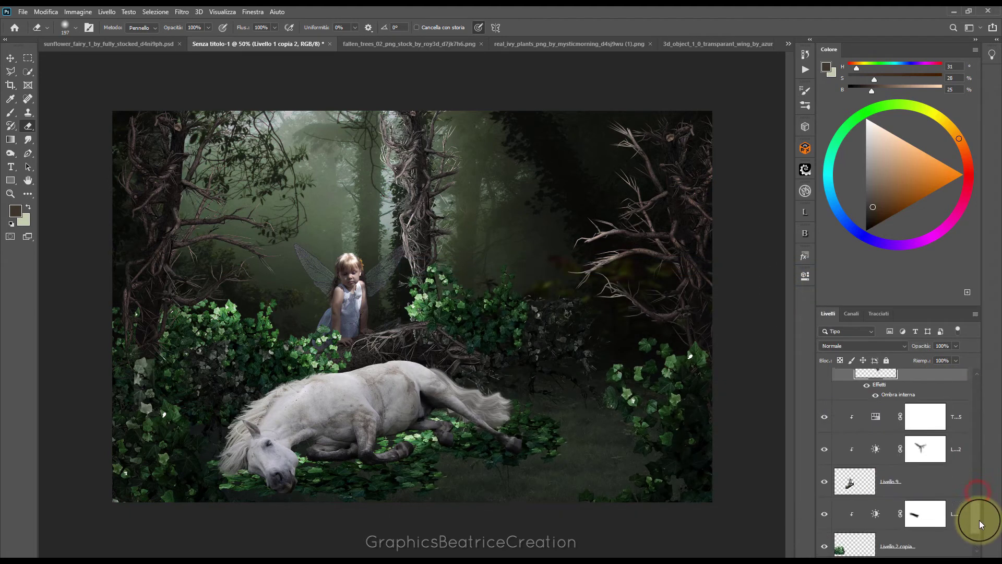
scroll(978, 533, down, 3)
click(866, 515)
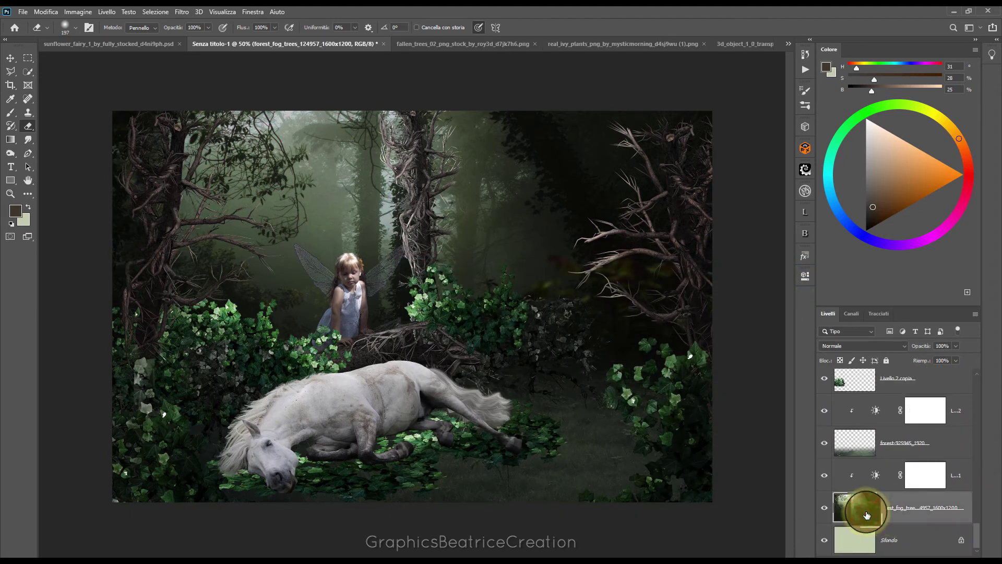
ctrl+click(964, 474)
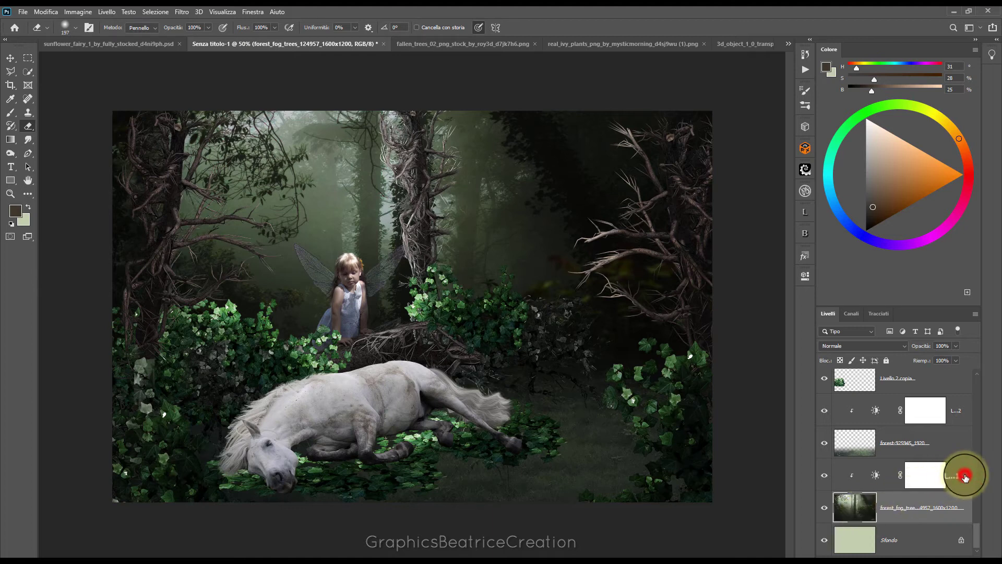
click(10, 58)
drag(327, 160, 277, 162)
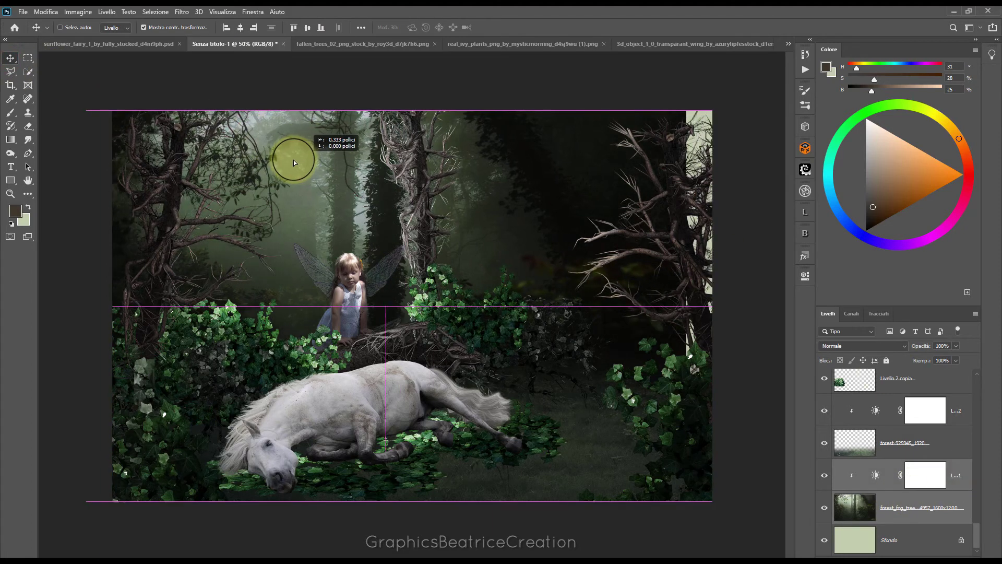
drag(277, 162, 291, 159)
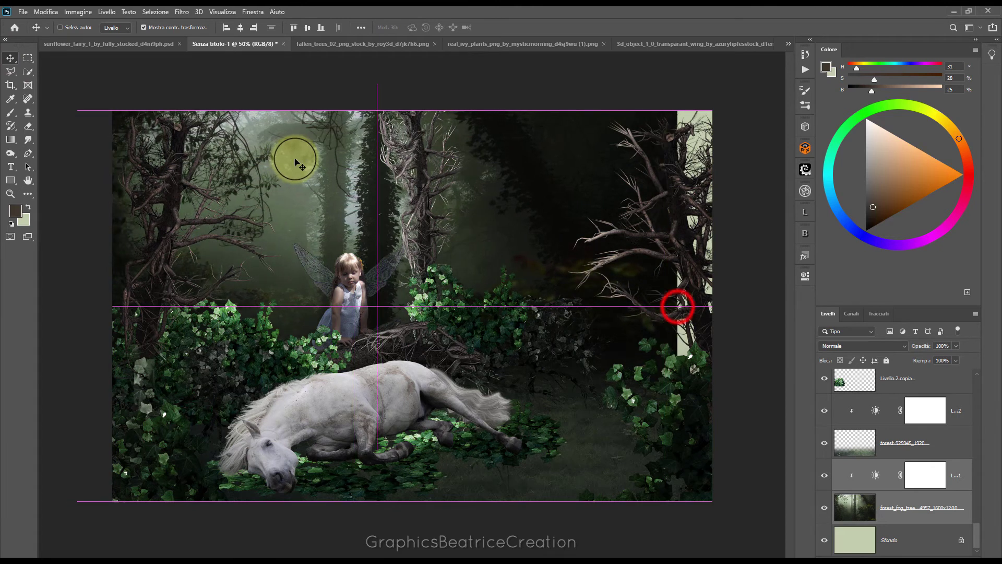
- Stretch the forest background non-proportionally to span the full canvas width and commit
drag(677, 306, 712, 306)
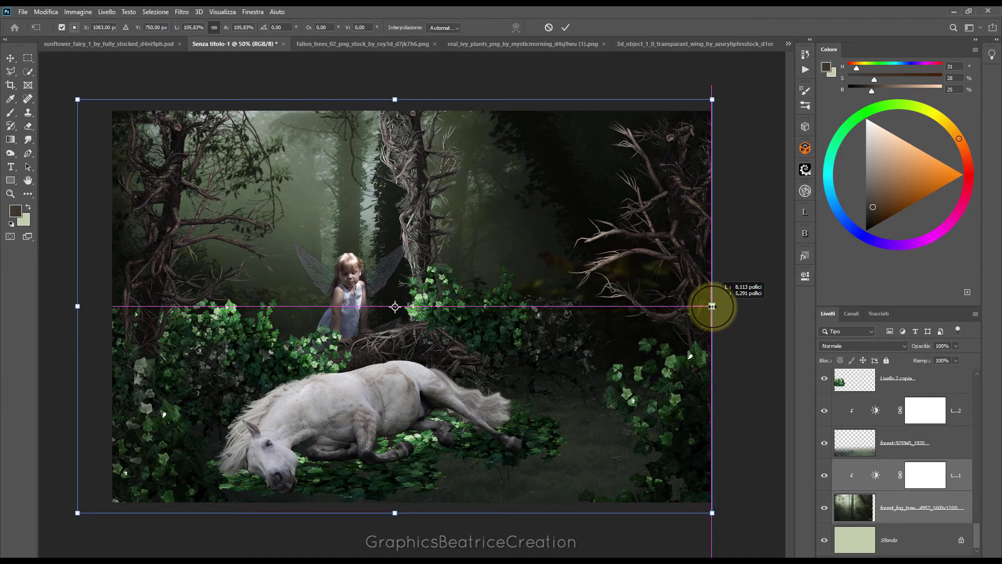
click(214, 28)
click(317, 205)
drag(317, 204, 291, 204)
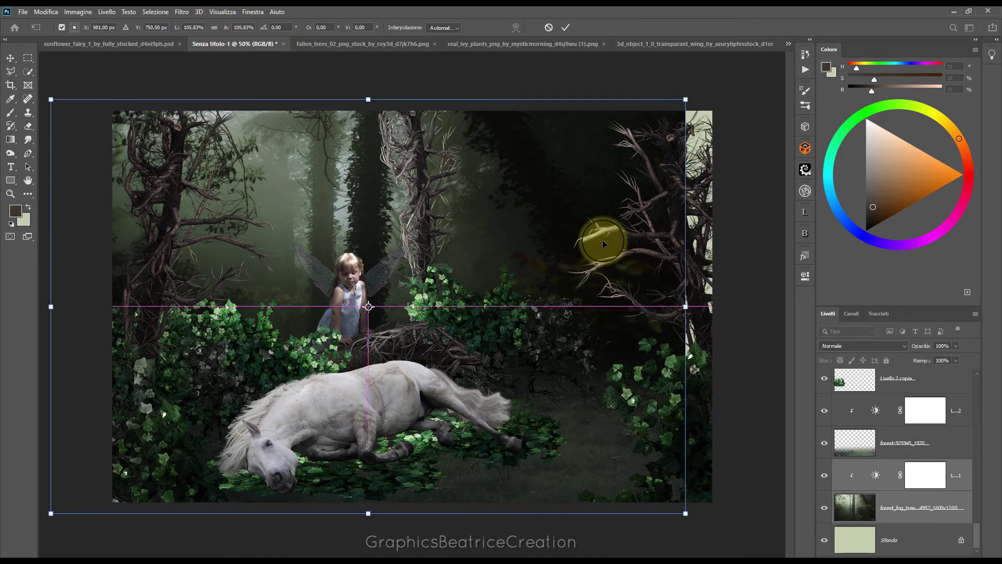
drag(687, 308, 712, 308)
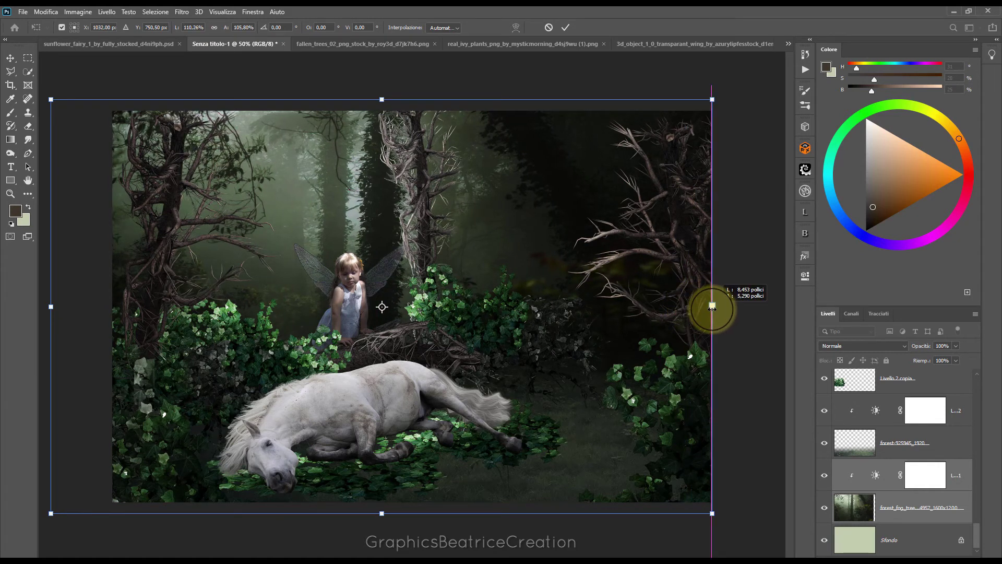
drag(51, 307, 112, 306)
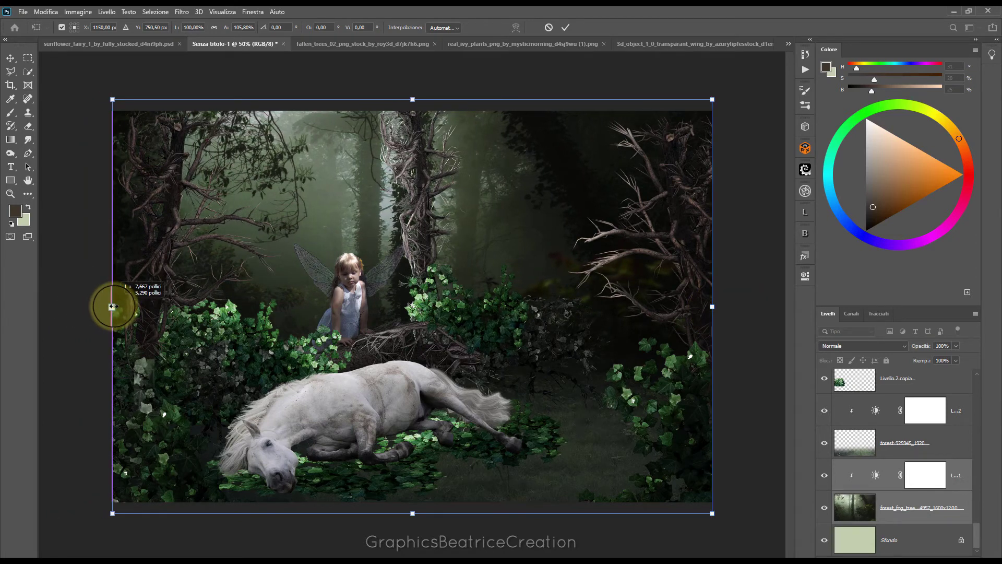
click(562, 30)
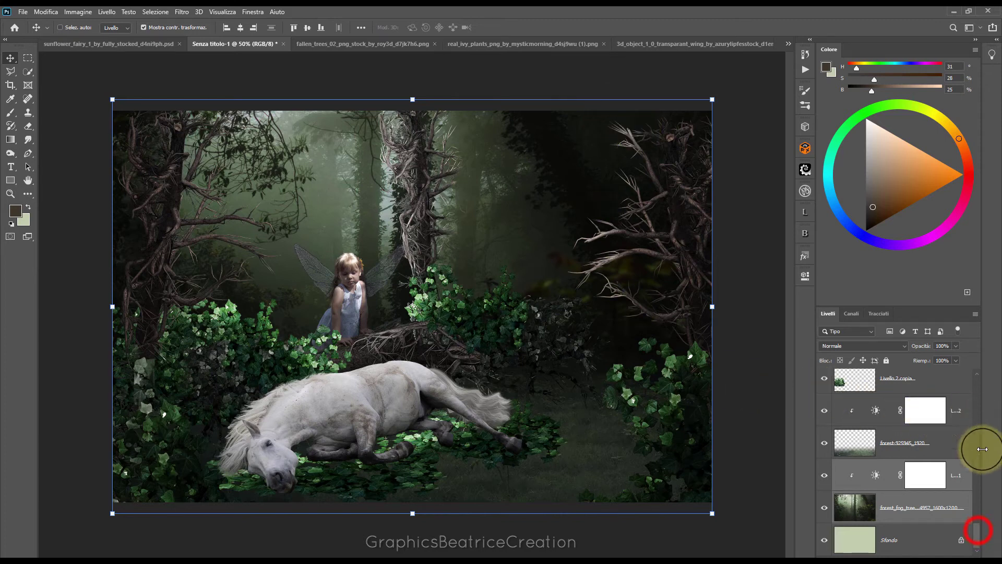
- Paint black at 46% on the Tonalità/saturazione 1 mask over the ivy beside the fairy
click(977, 531)
drag(978, 531, 980, 526)
scroll(978, 516, up, 1)
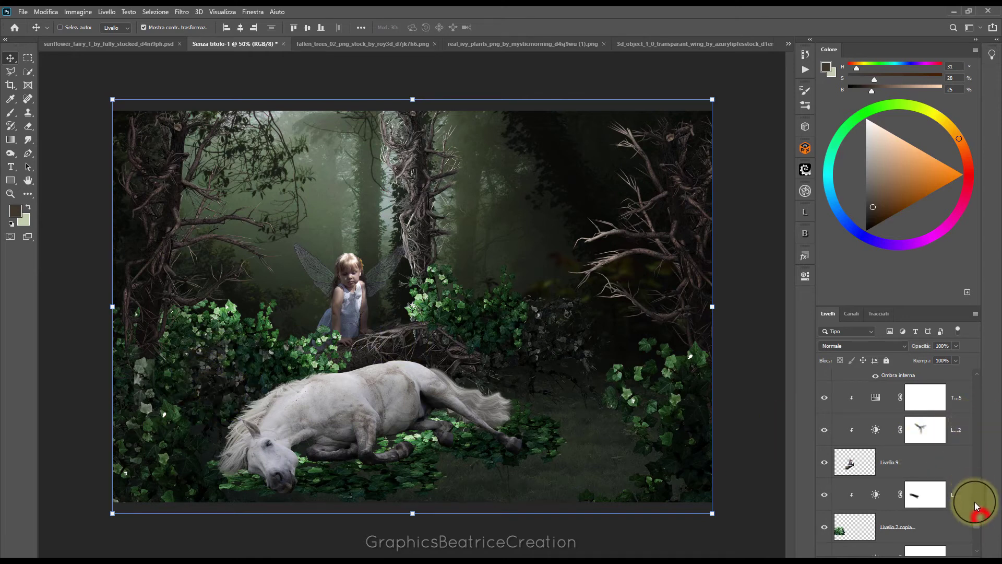
drag(978, 509, 981, 463)
click(913, 420)
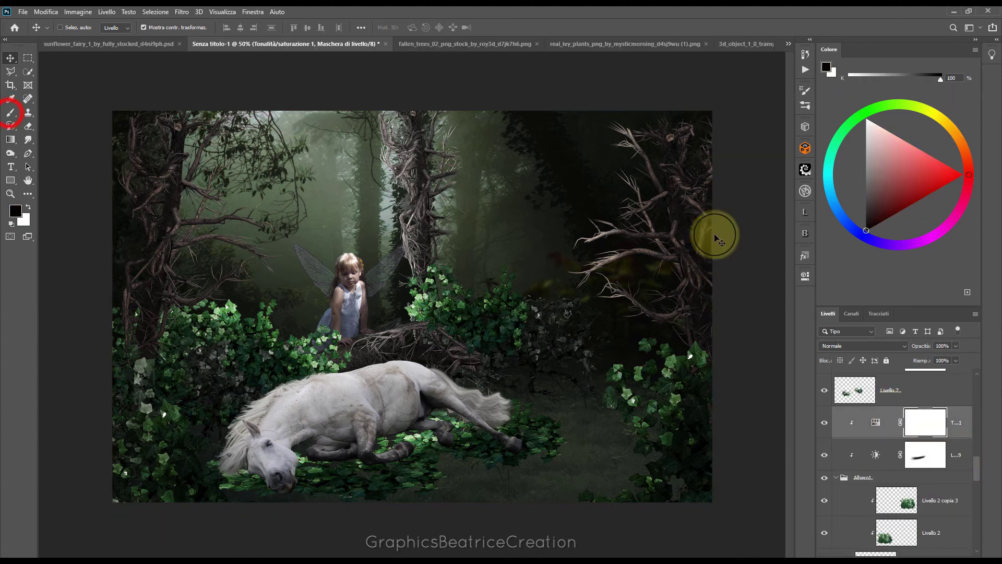
click(10, 112)
mouse_move(196, 391)
mouse_down()
mouse_move(218, 379)
mouse_move(212, 391)
mouse_move(201, 354)
mouse_move(257, 362)
mouse_move(181, 373)
mouse_move(197, 358)
mouse_move(242, 371)
mouse_move(231, 381)
mouse_move(263, 379)
mouse_move(188, 374)
mouse_up()
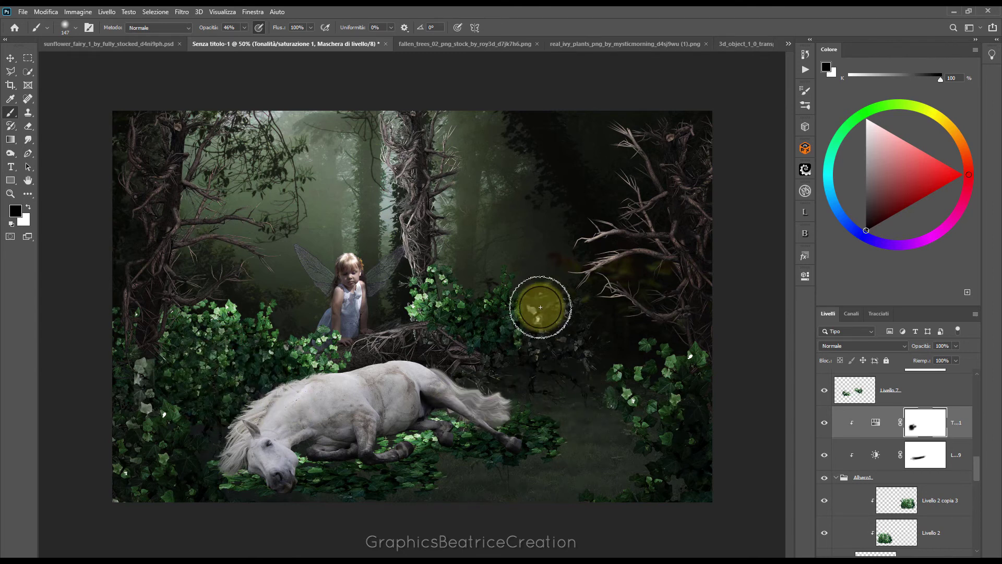
click(977, 468)
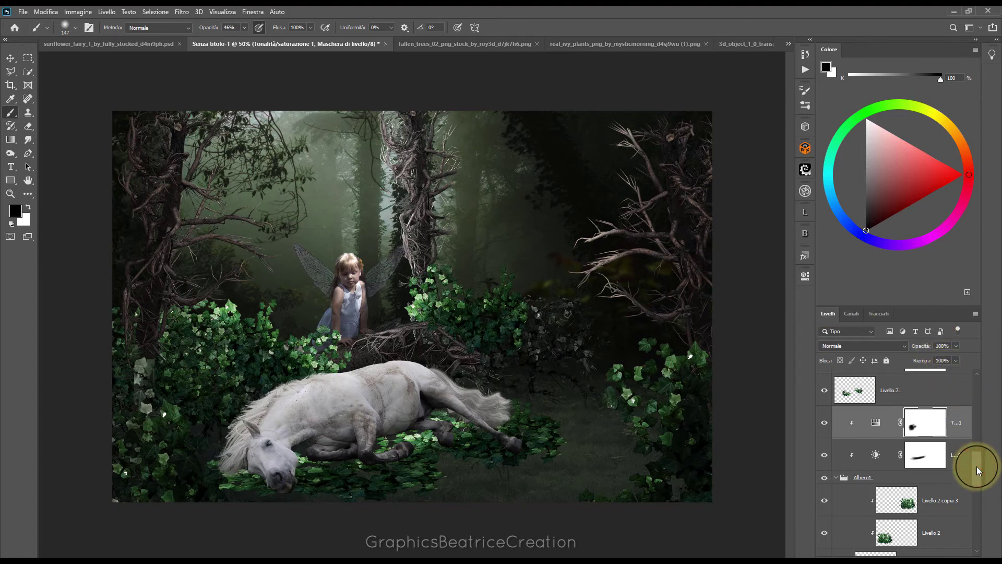
drag(976, 466, 969, 502)
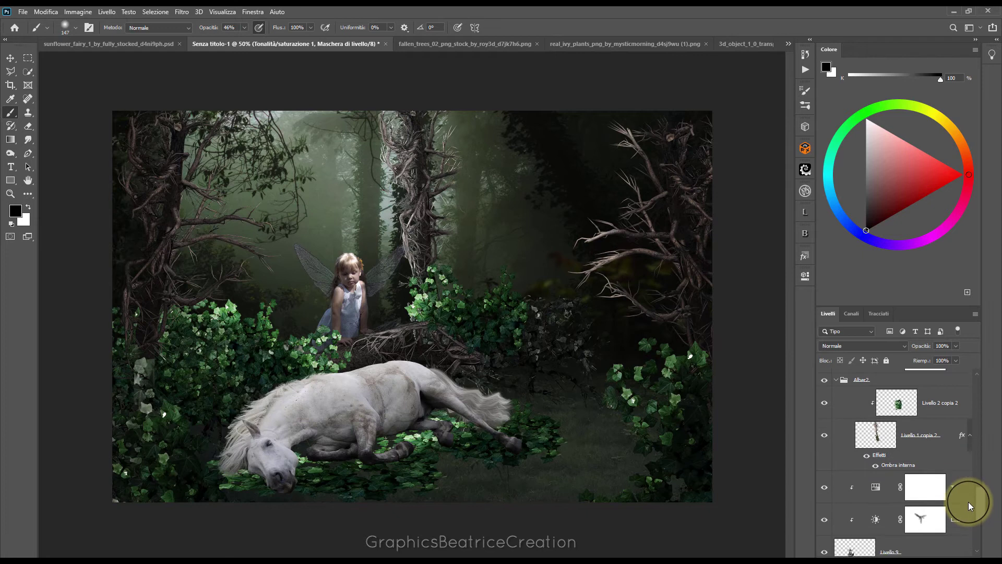
- Split Livello 1 copia 2's inner shadow into its own layer and select it
click(875, 479)
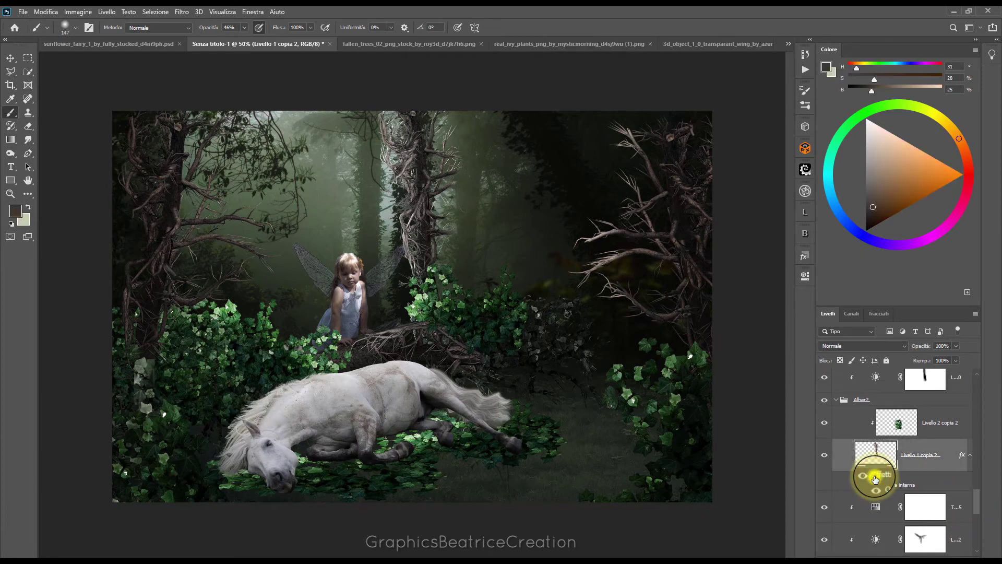
right_click(875, 479)
click(893, 451)
click(465, 217)
click(939, 457)
- Erase part of the glow on the central trunk with the Eraser at 64% opacity
click(28, 127)
click(208, 27)
click(441, 136)
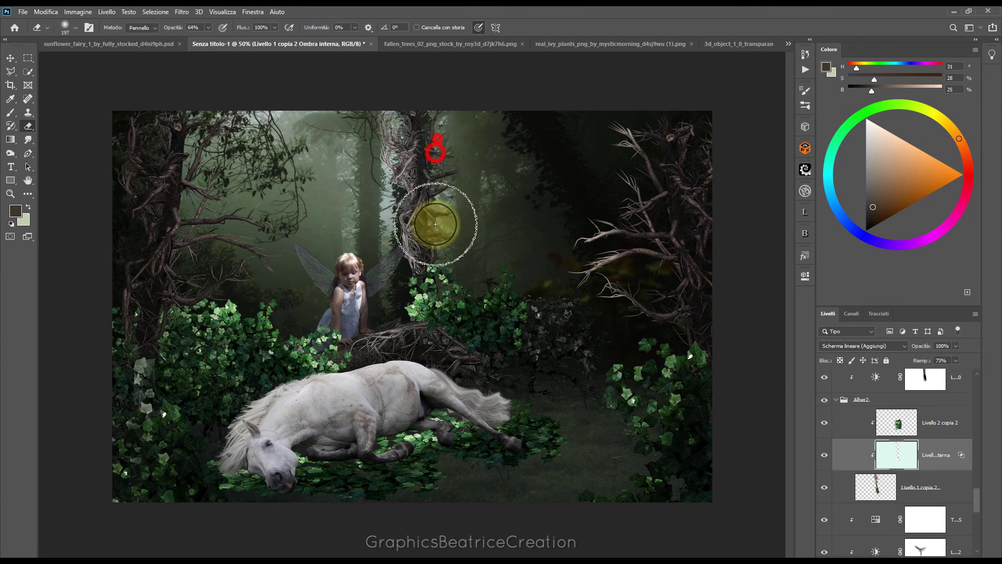
drag(613, 377, 578, 421)
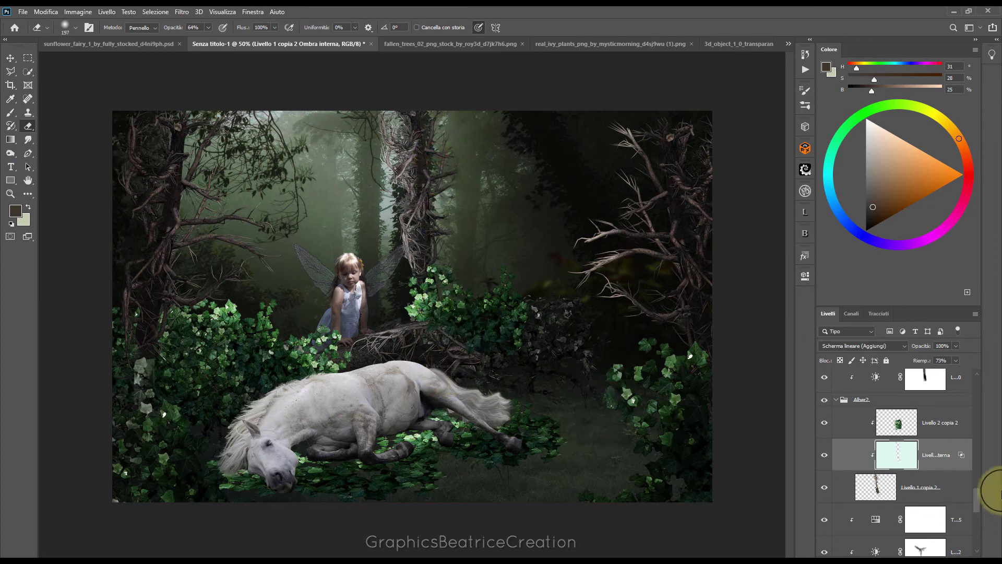
click(973, 495)
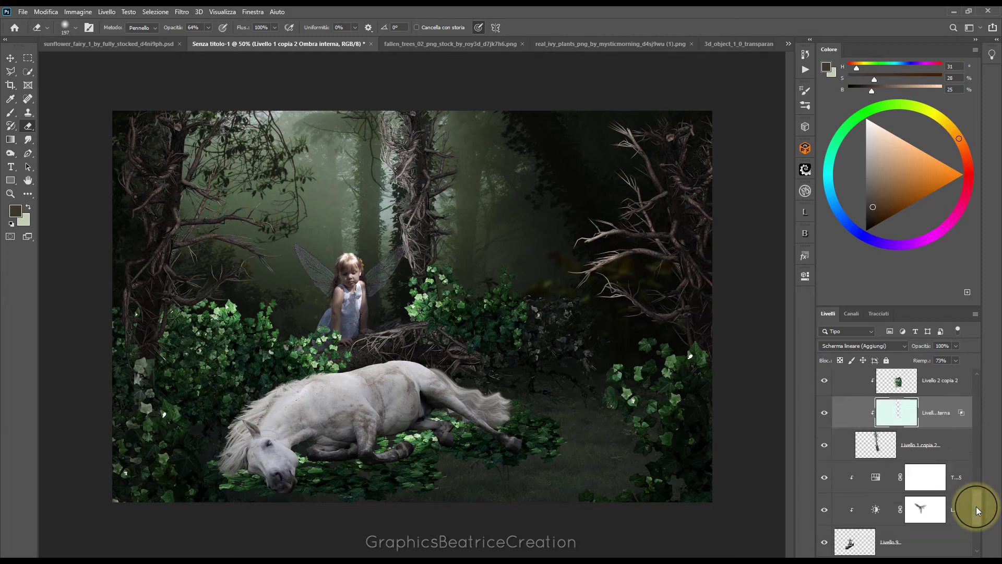
drag(976, 497, 976, 511)
click(851, 469)
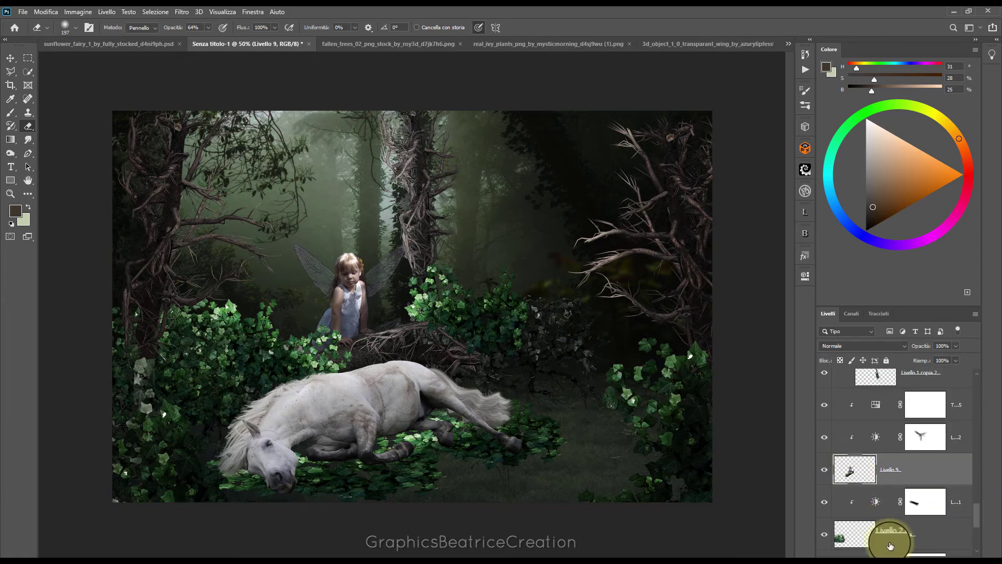
- Add a 69%-opacity, 95° inner shadow to the Livello 9 wings and compare it on and off
click(895, 554)
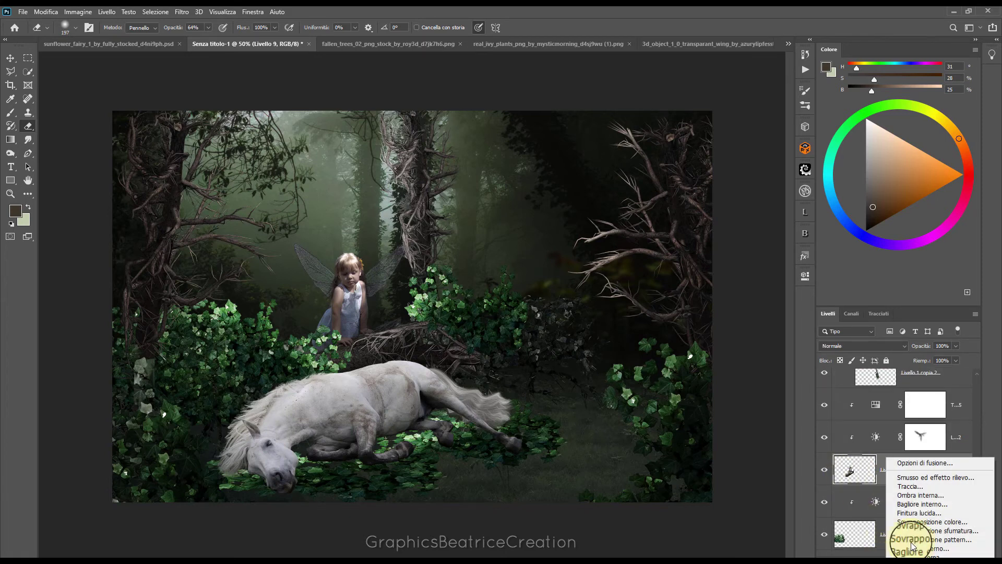
click(923, 495)
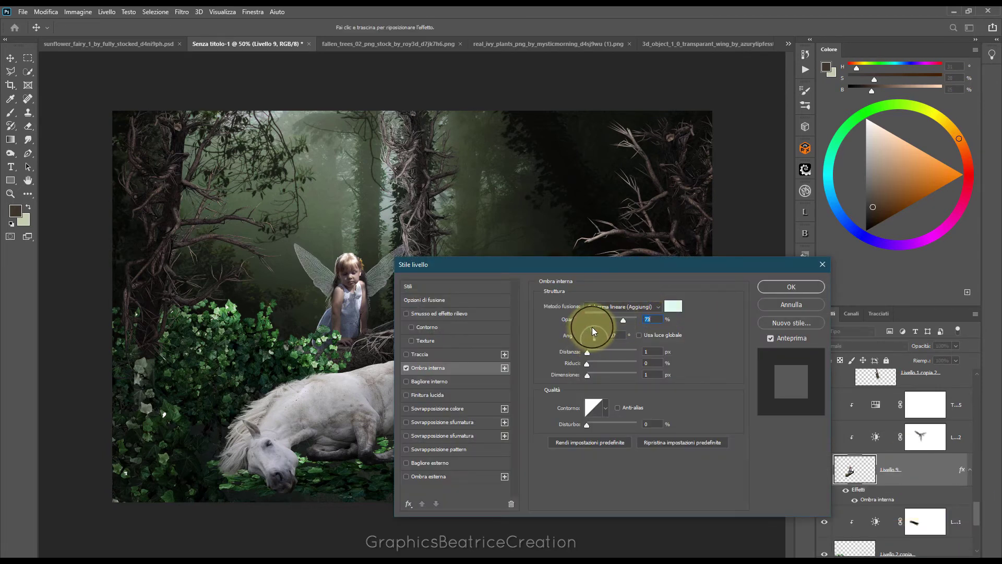
key(Tab)
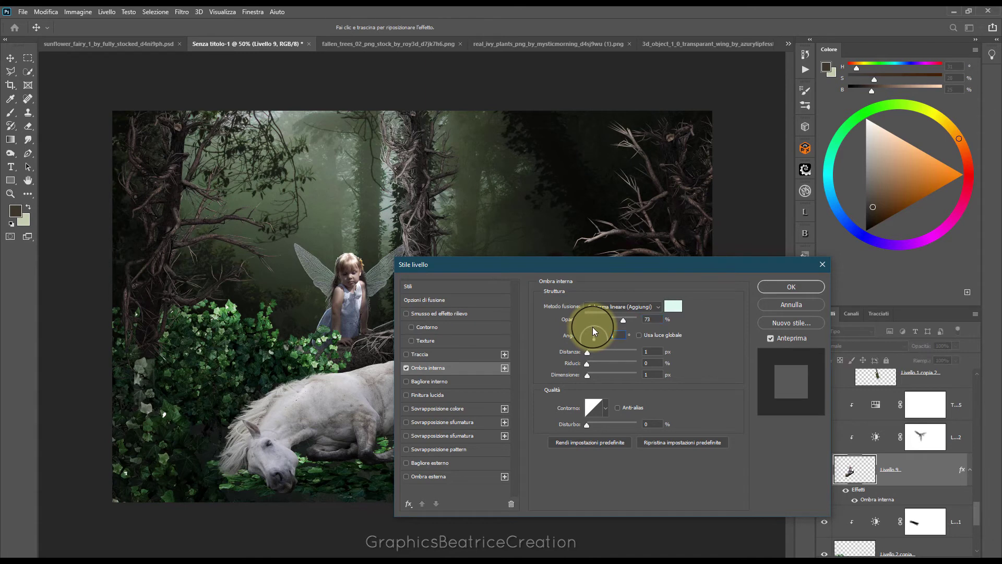
drag(593, 327, 607, 324)
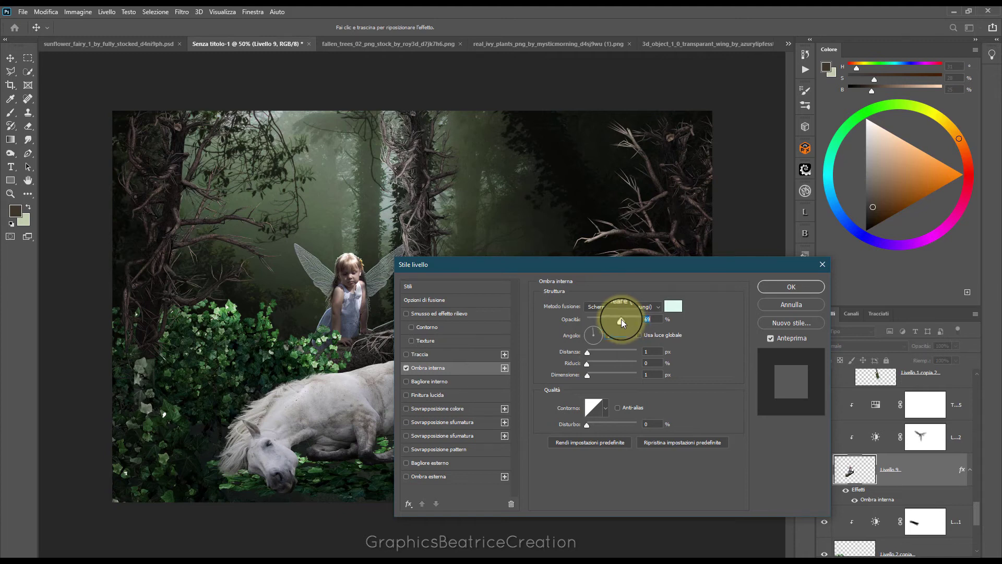
click(783, 286)
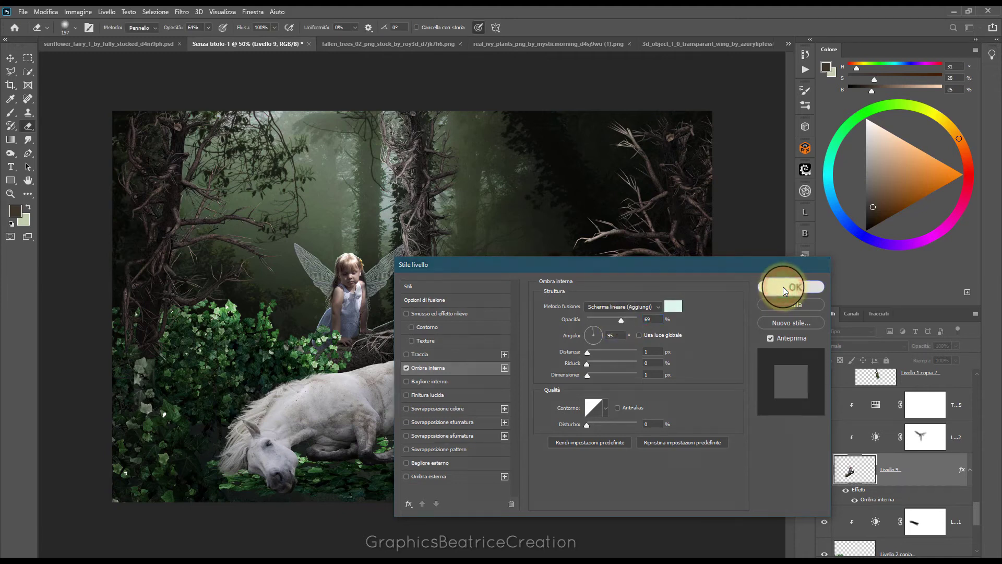
click(845, 491)
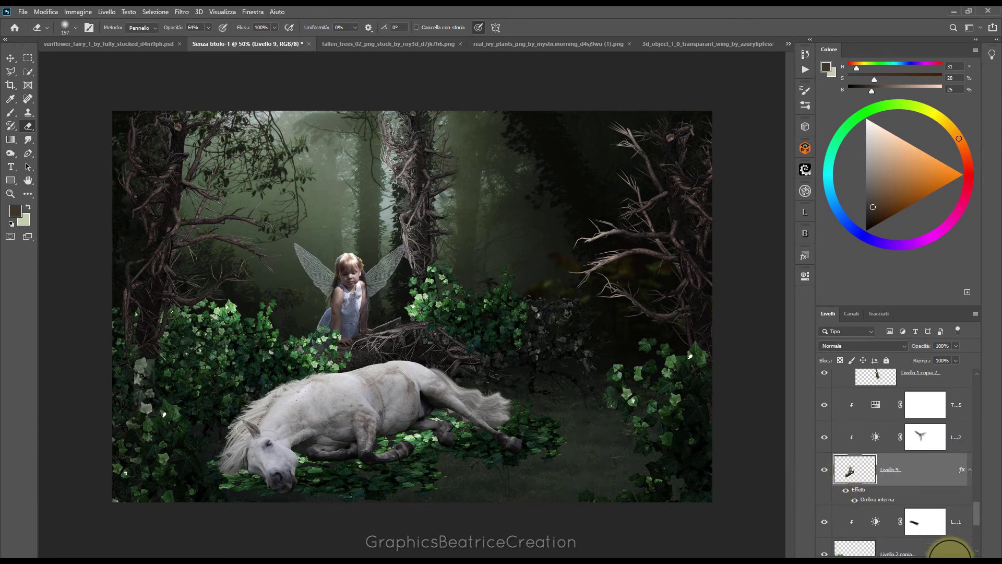
click(950, 552)
- Clip the new Livello 10 to the fairy layer as a clipping mask
right_click(925, 469)
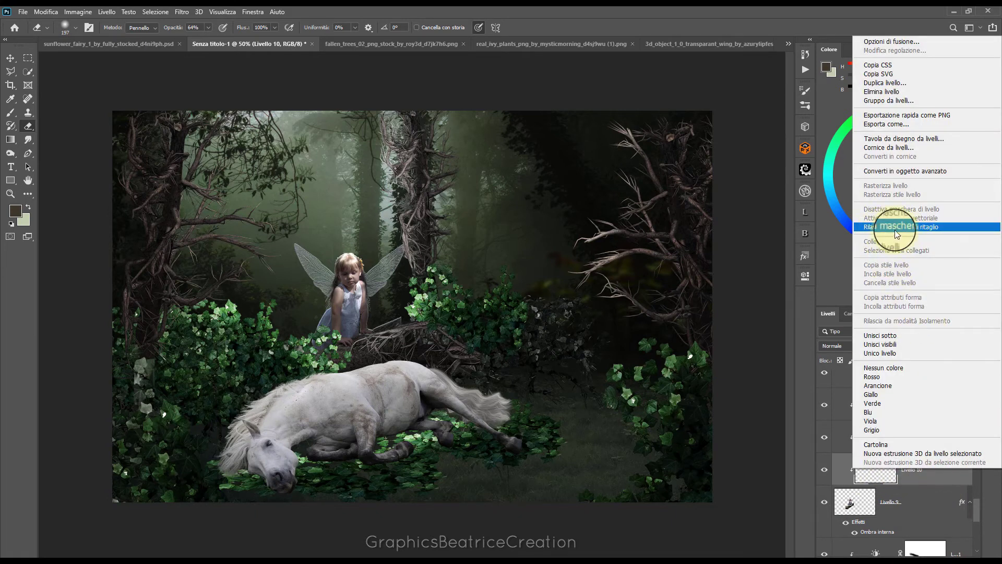
click(704, 38)
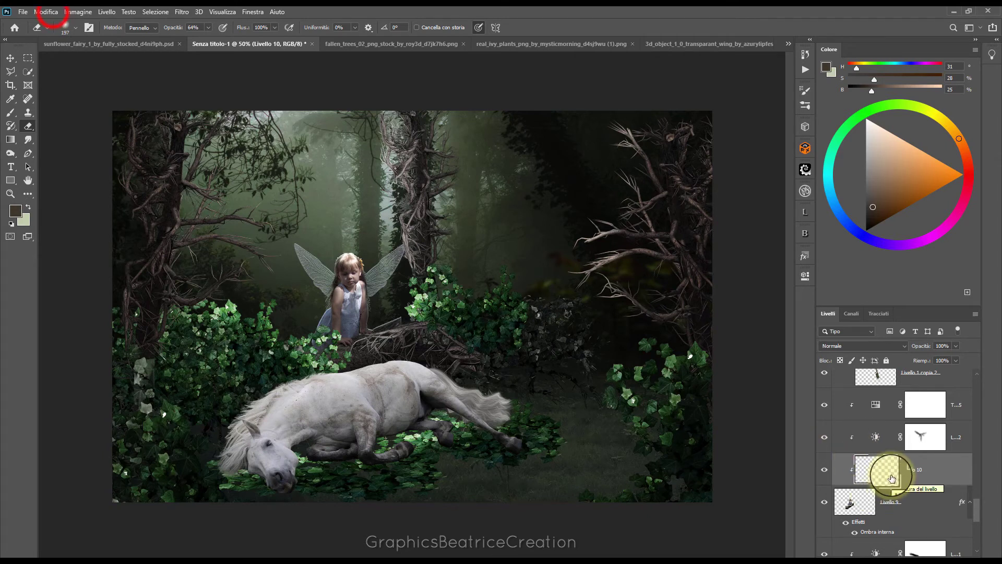
click(46, 12)
click(54, 174)
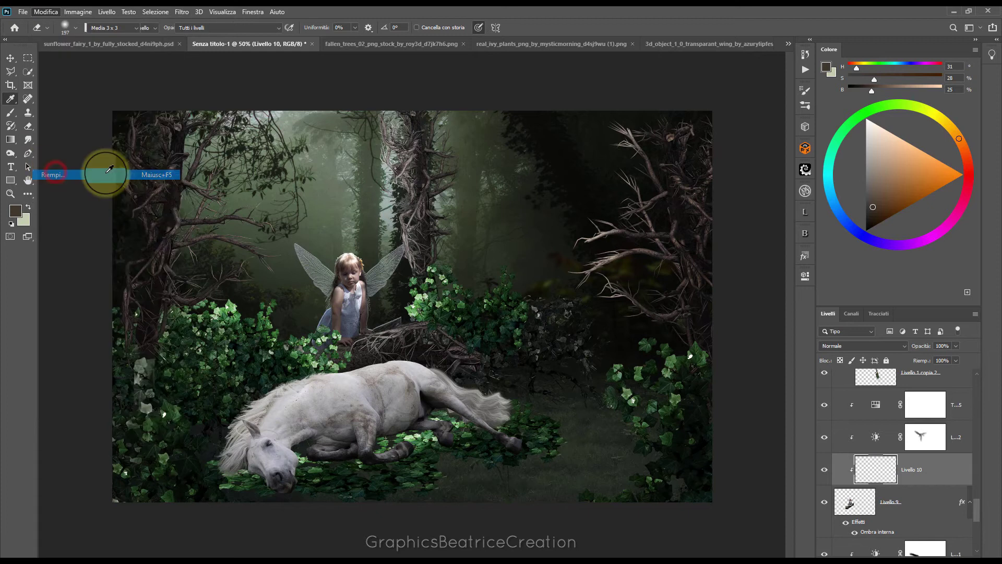
- Fill Livello 10 with 50% grey and set the layer's blend mode to Sovrapponi
click(549, 152)
click(483, 242)
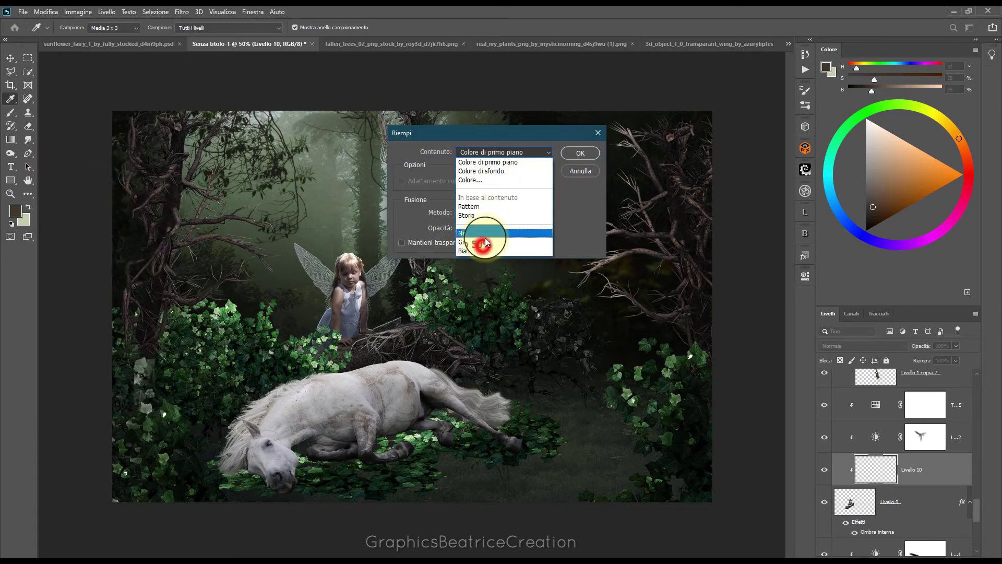
click(545, 184)
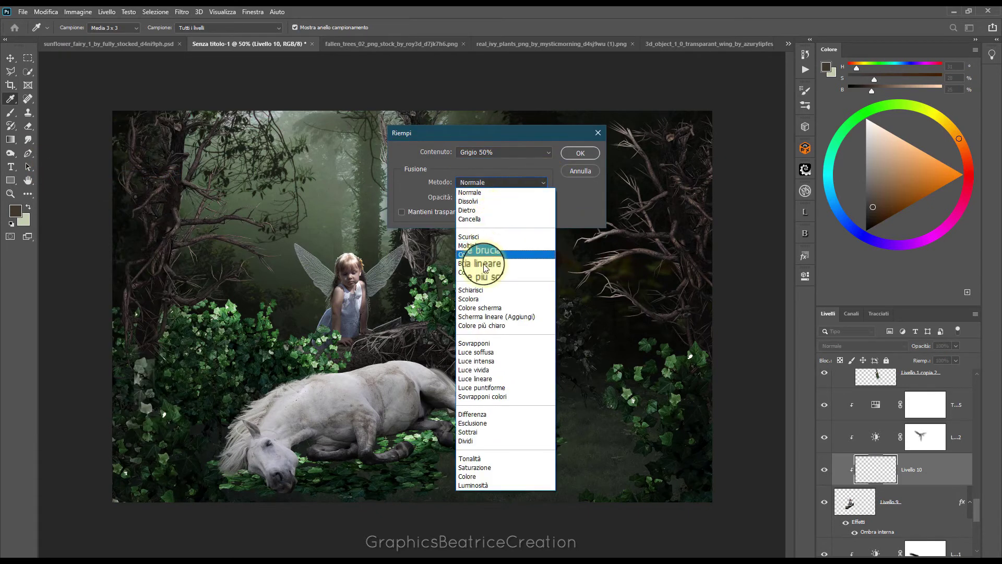
click(491, 353)
click(580, 153)
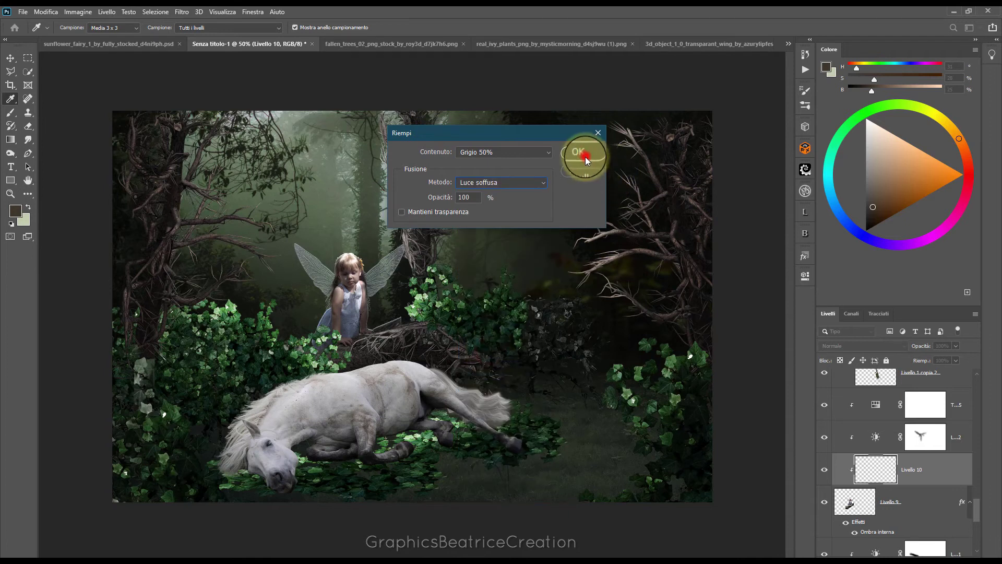
key(e)
click(904, 352)
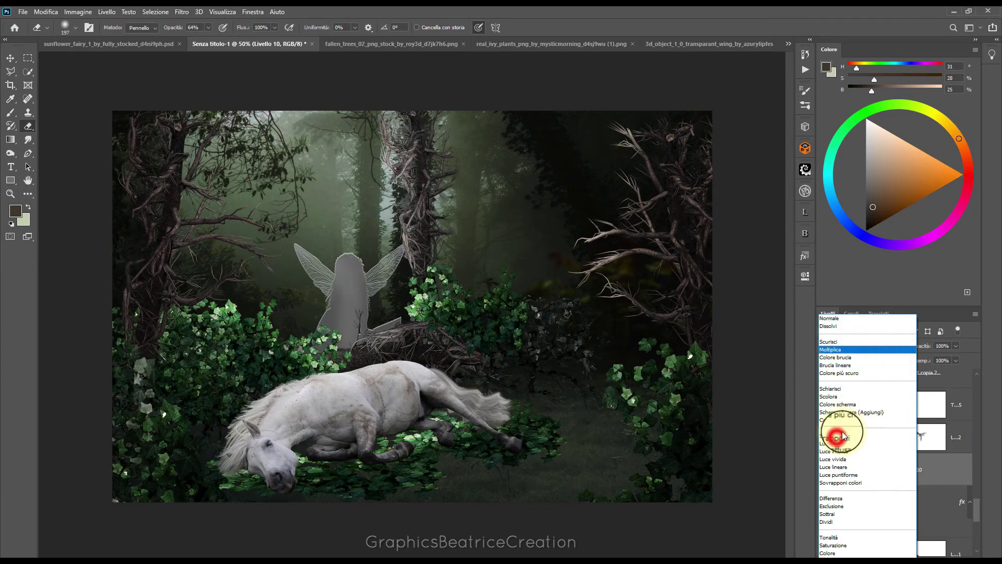
click(839, 430)
- Dodge the fairy's body and the leaves around her legs at 6% exposure
click(10, 153)
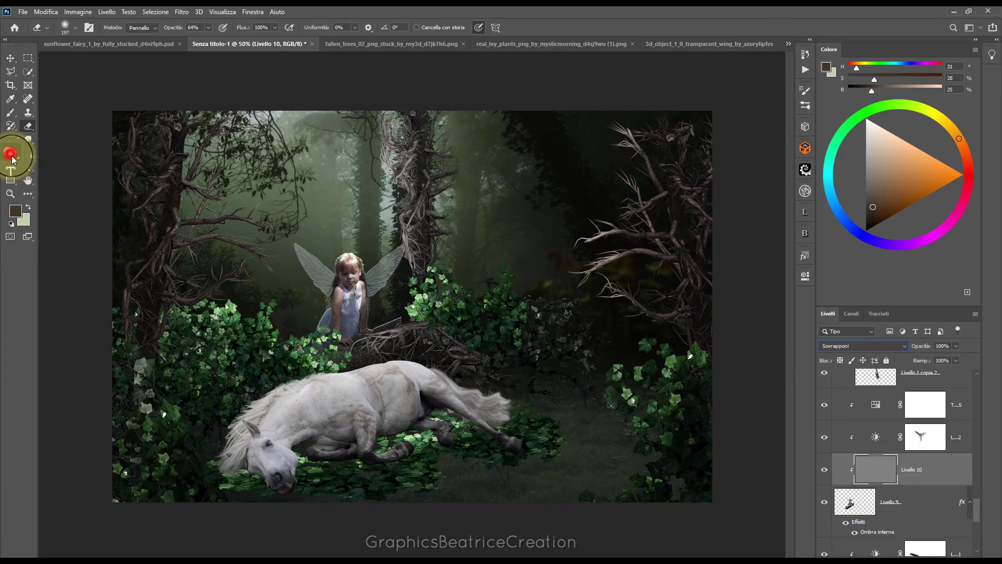
drag(329, 318, 352, 293)
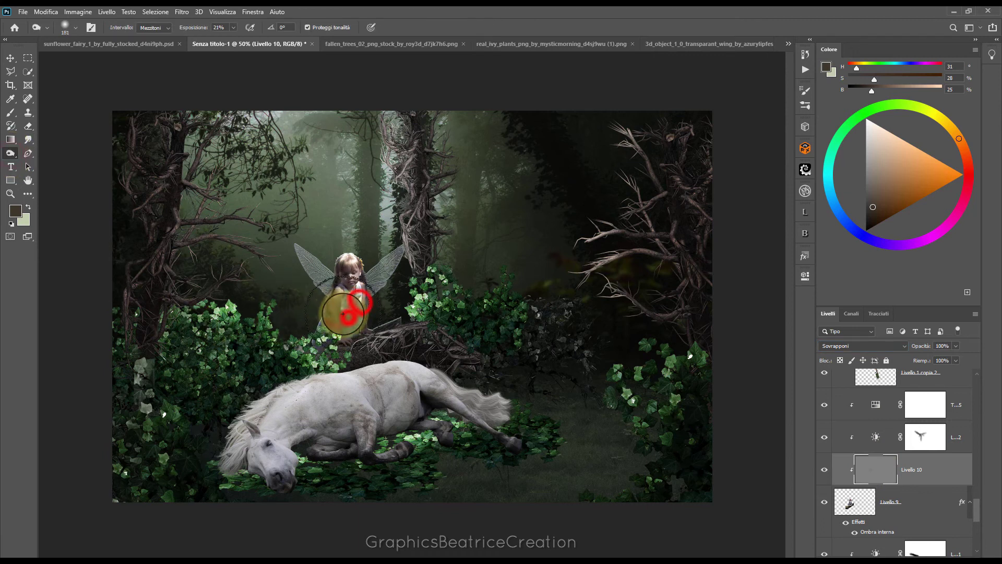
click(46, 12)
click(233, 28)
drag(233, 43, 222, 42)
mouse_move(368, 306)
mouse_down()
mouse_move(316, 353)
mouse_move(324, 337)
mouse_up()
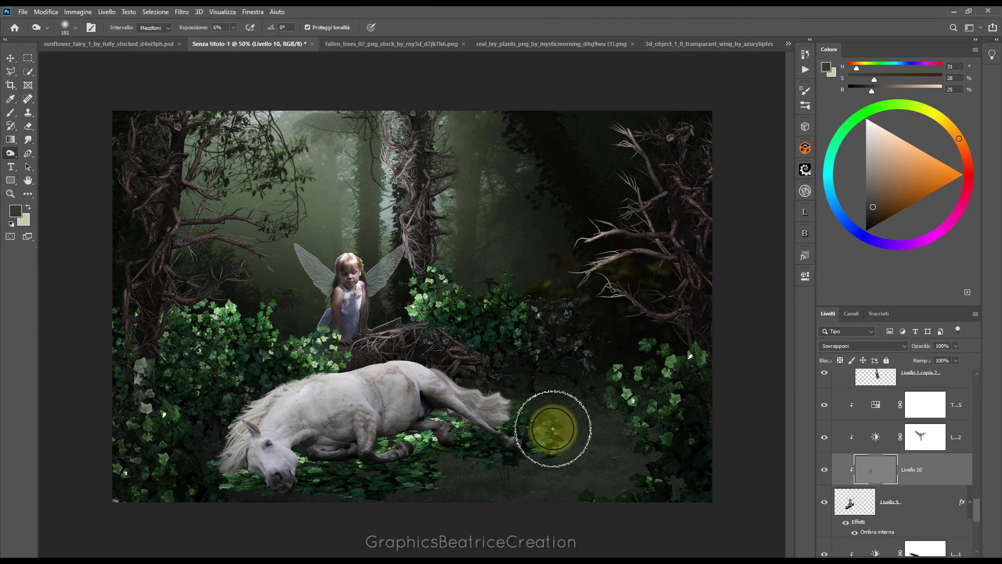
scroll(552, 428, down, 2)
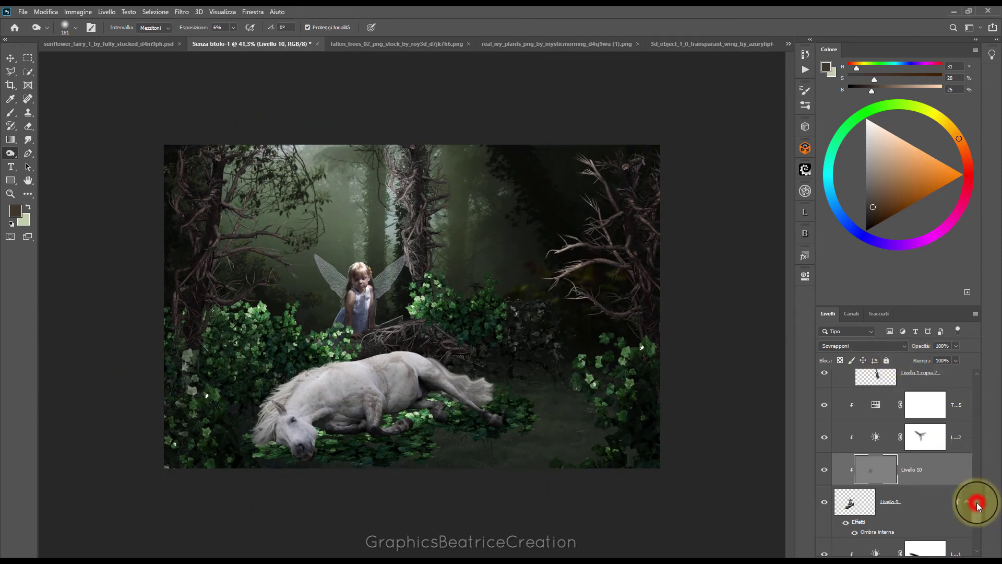
mouse_move(975, 502)
mouse_down()
mouse_move(965, 489)
mouse_move(966, 439)
mouse_up()
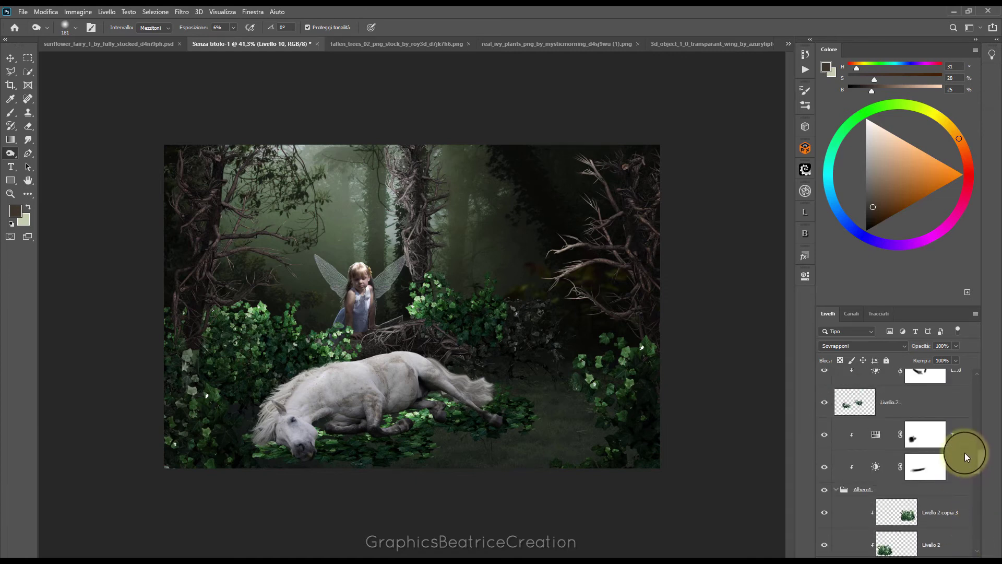
- Add a default Ombra esterna to the horse layer and begin separating it into its own layer
scroll(856, 417, up, 2)
click(855, 432)
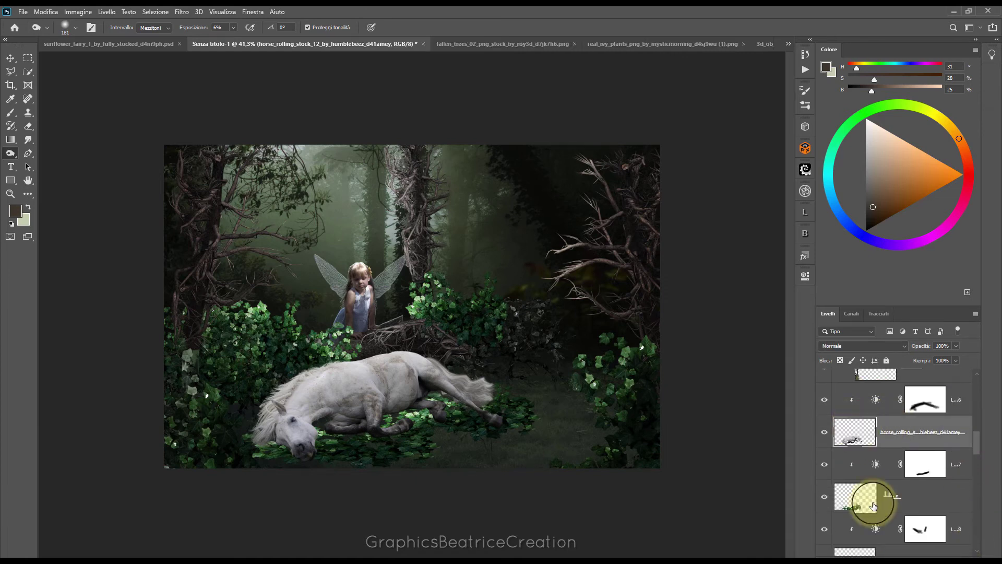
click(897, 556)
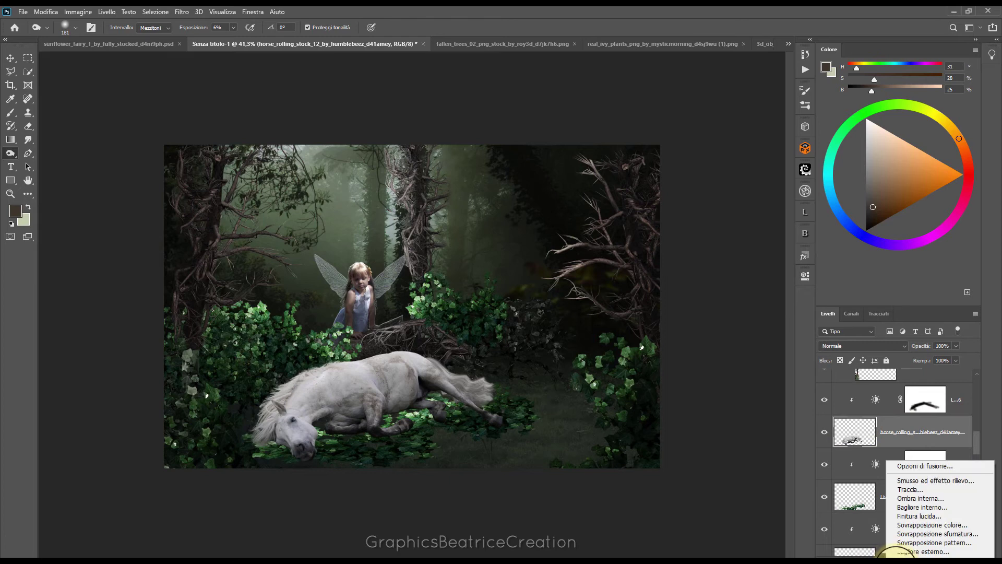
click(911, 554)
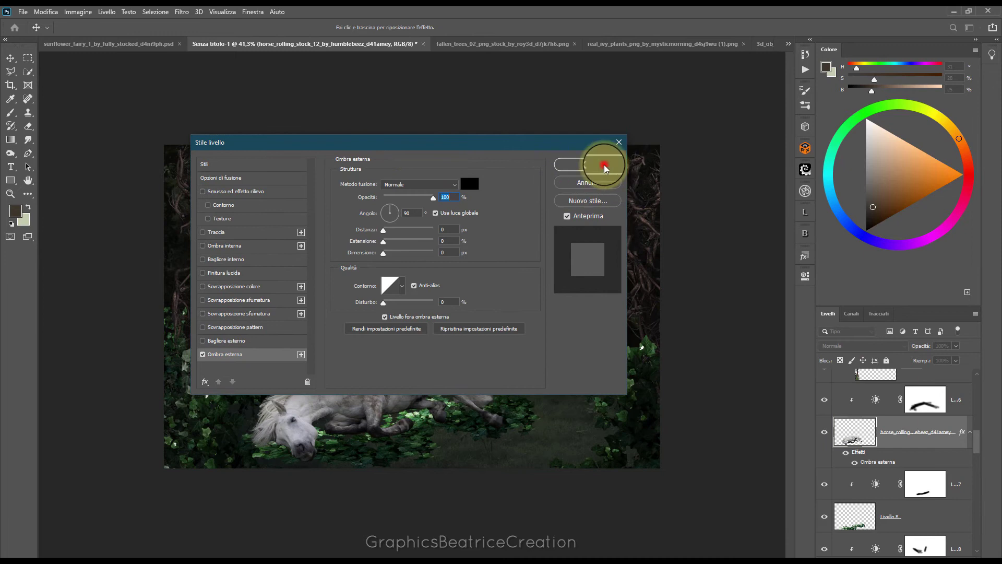
click(604, 165)
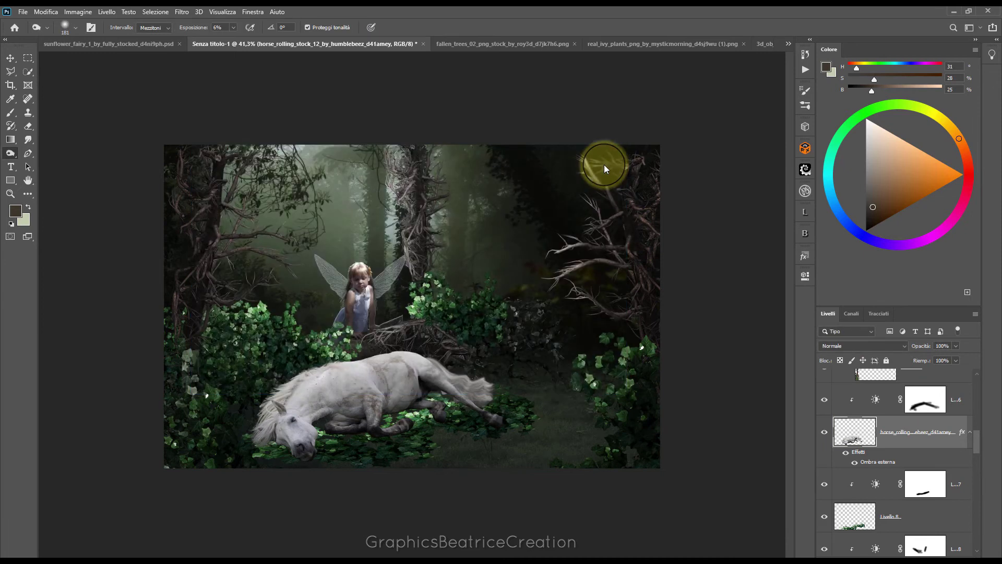
right_click(860, 451)
click(880, 426)
- Create the separate Ombra esterna layer and shift the horse's shadow slightly down
click(475, 220)
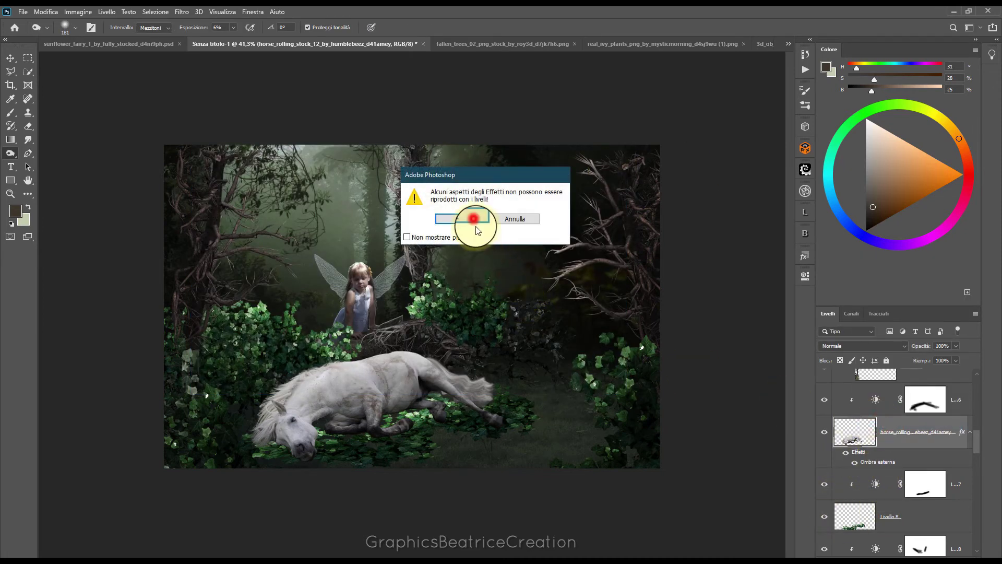
click(856, 462)
click(11, 57)
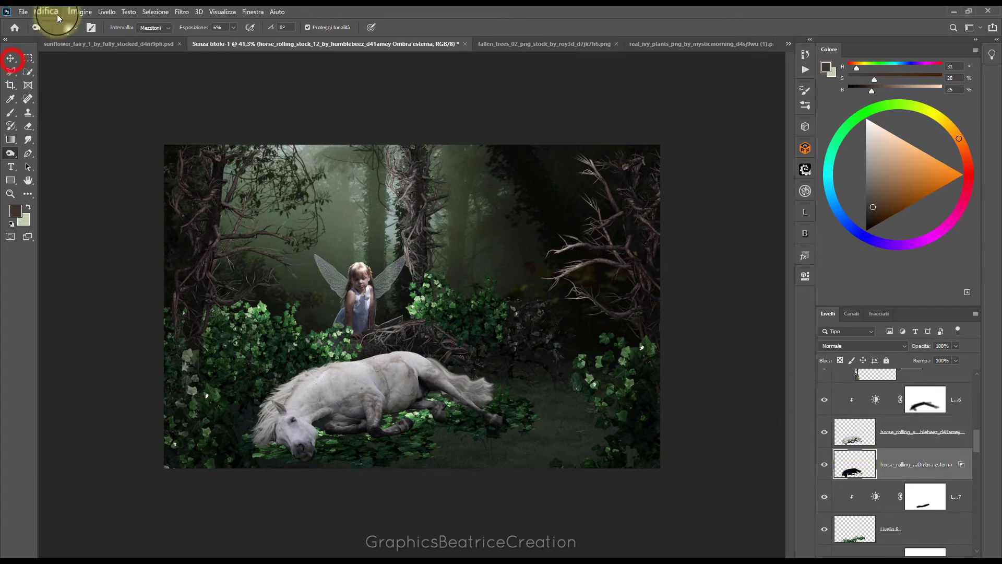
click(342, 369)
drag(341, 369, 343, 377)
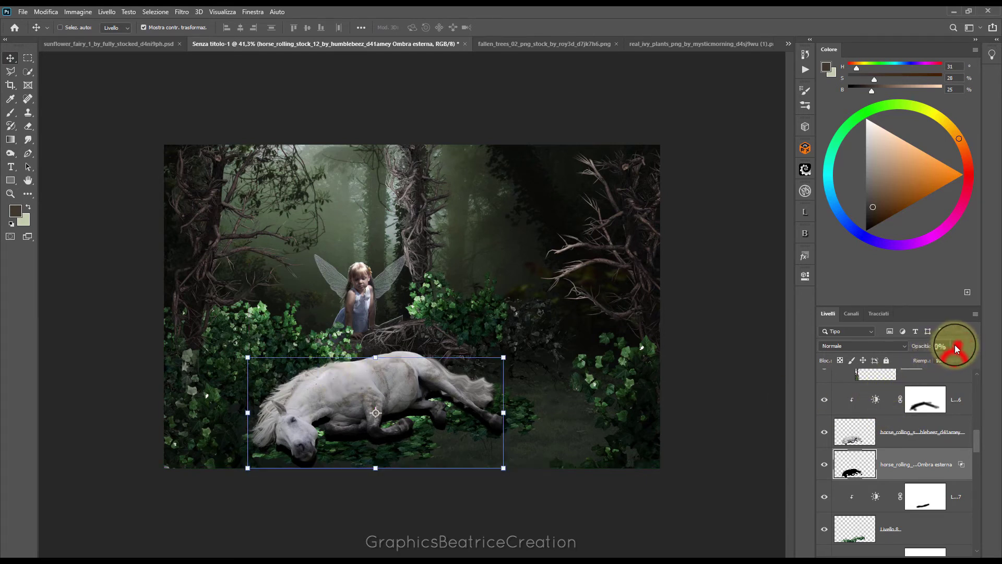
- Fade the shadow layer to 45% opacity in Sovrapponi mode, then reselect the horse layer
drag(955, 358, 925, 358)
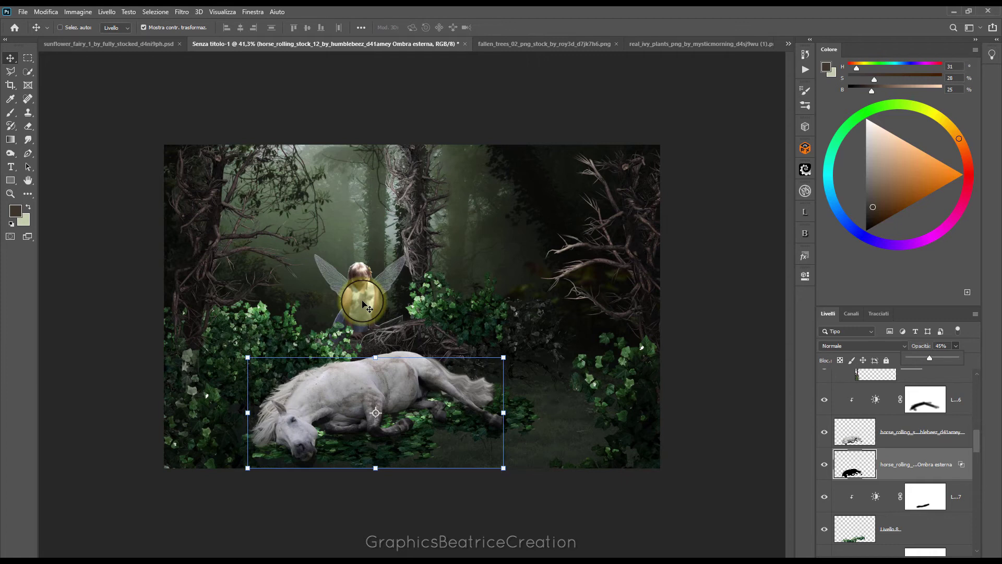
click(904, 346)
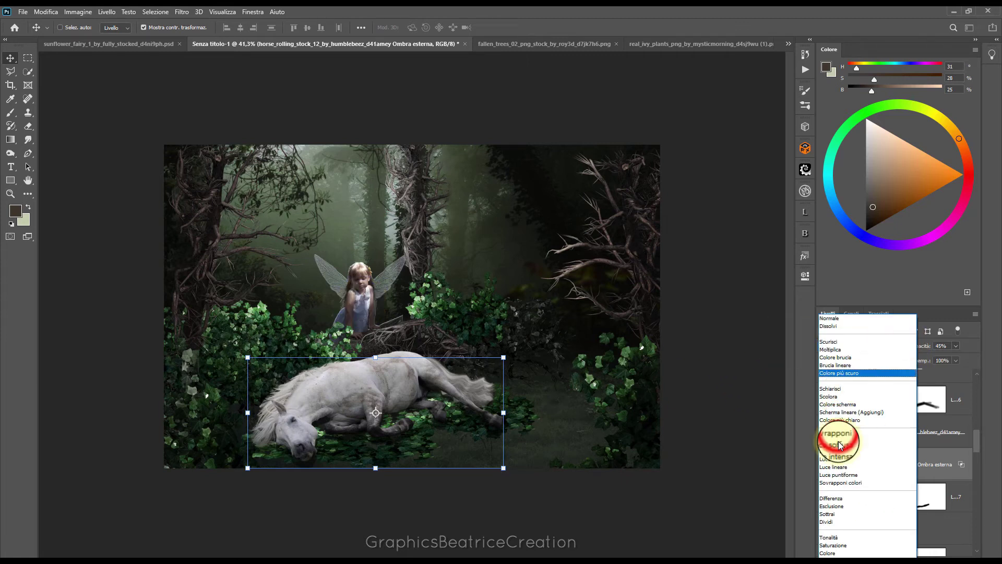
click(839, 437)
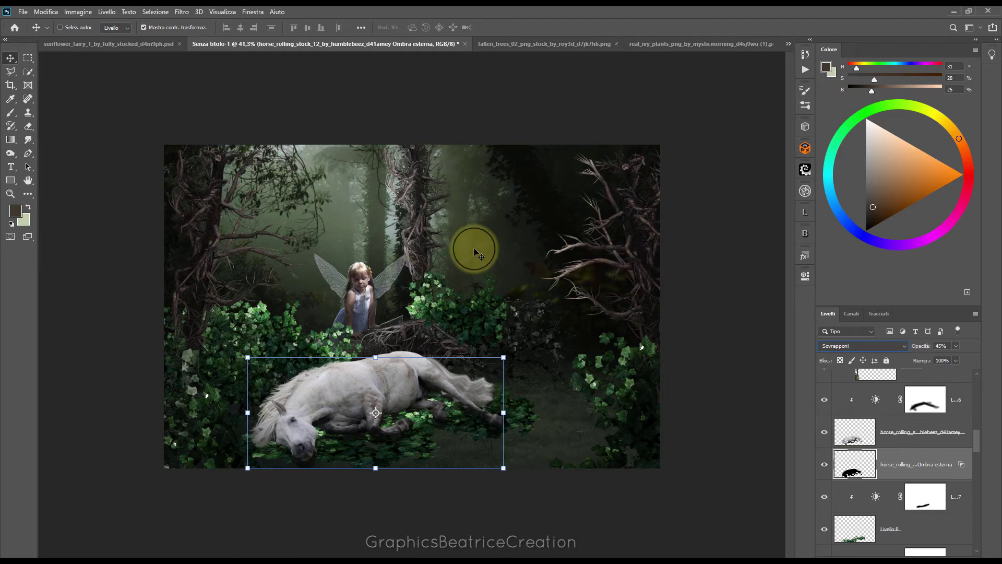
key(ctrl+plus)
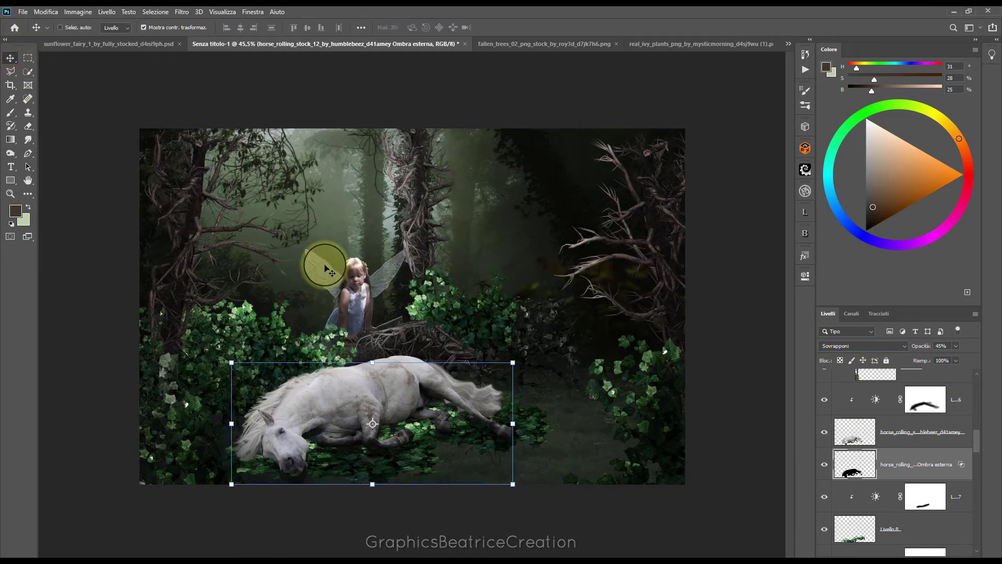
key(ctrl+plus)
key(ctrl+plus)
key(ctrl+minus)
key(ctrl+plus)
key(ctrl+minus)
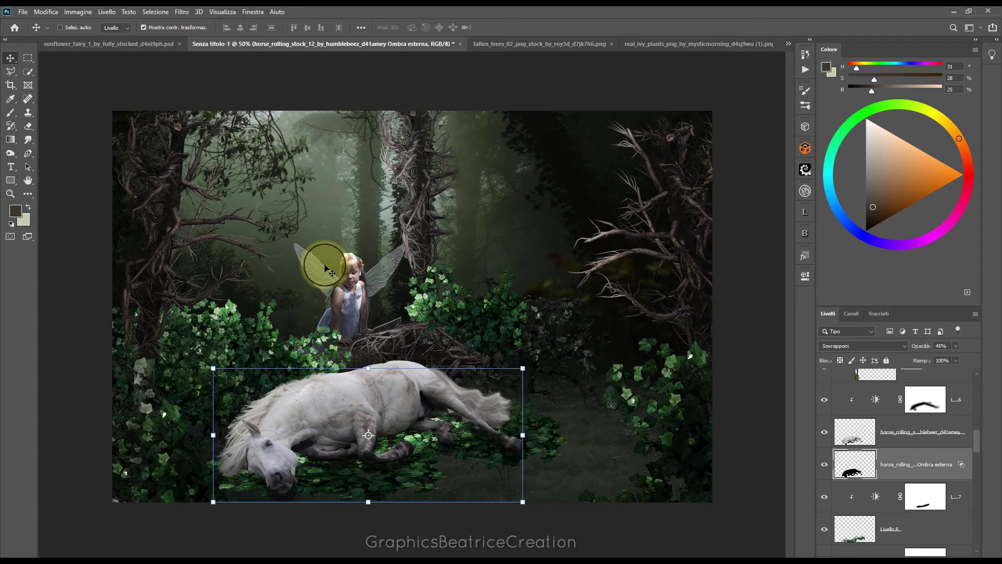
click(856, 431)
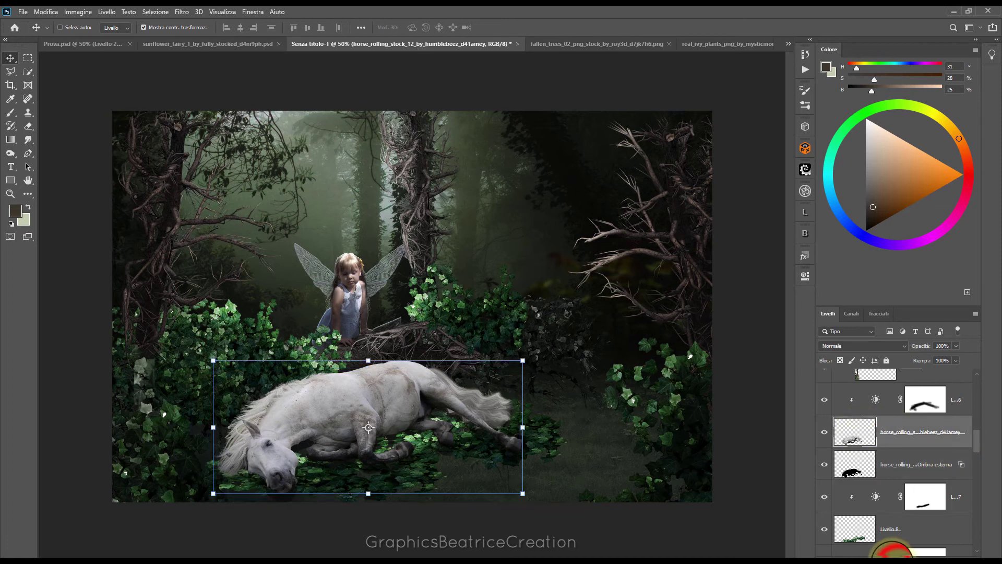
- Give the horse an Ombra interna with 6 px distance and 35 px size
right_click(928, 497)
click(935, 499)
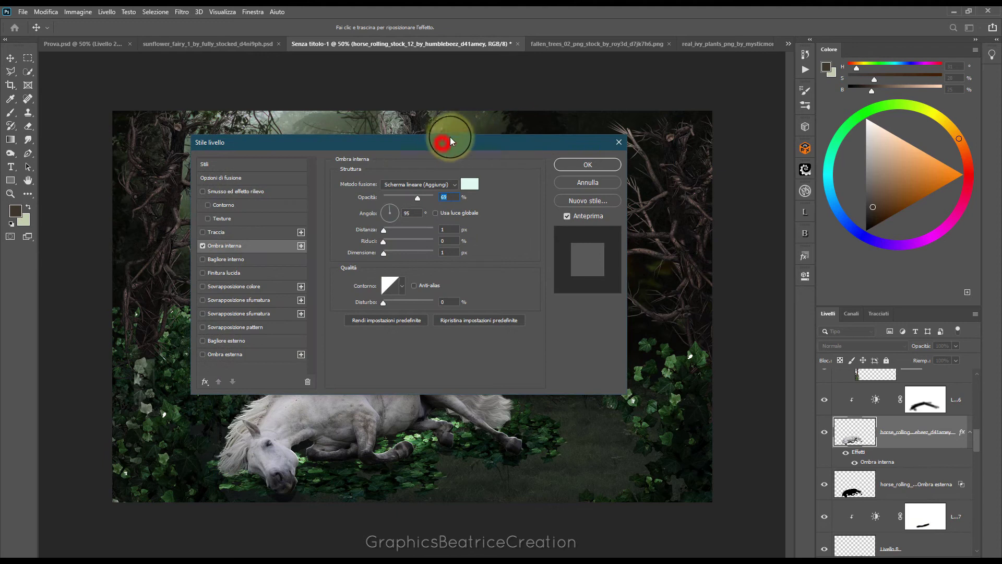
drag(452, 141, 717, 140)
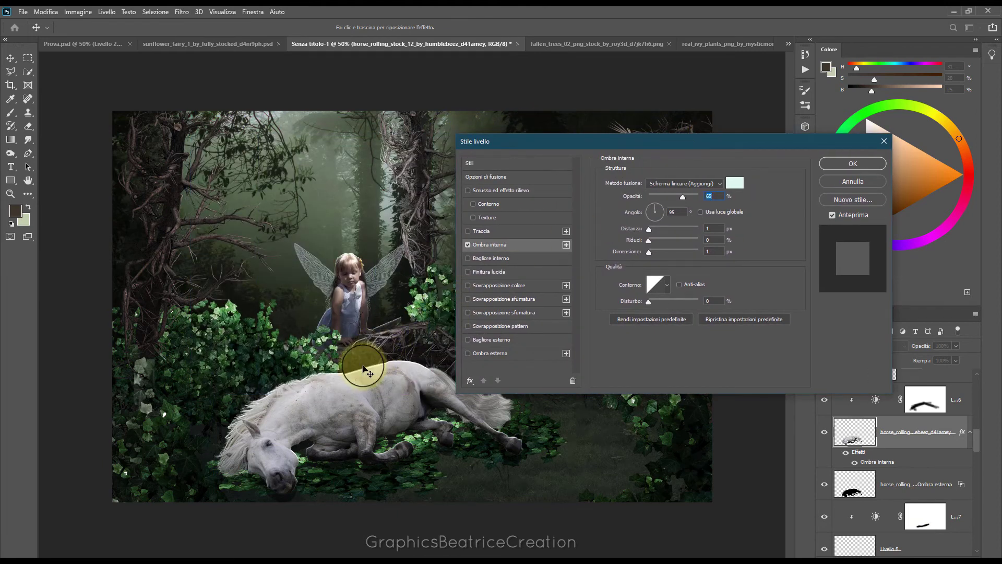
drag(653, 250, 659, 252)
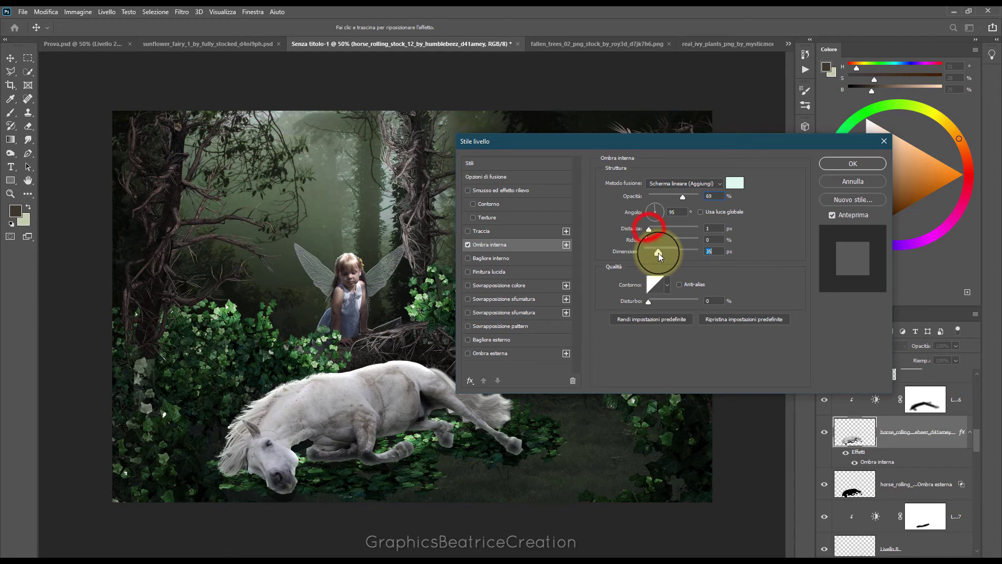
drag(649, 228, 651, 229)
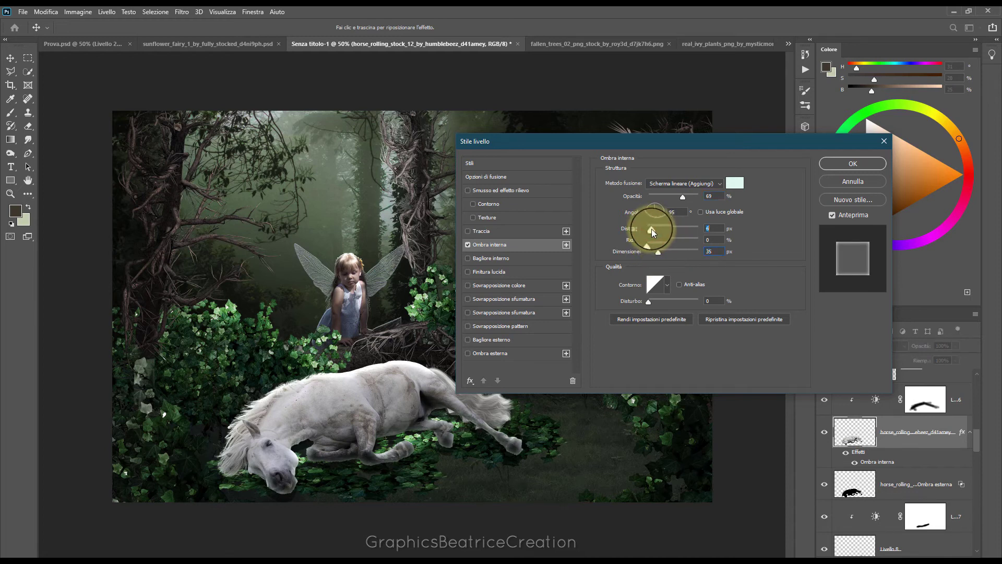
click(853, 166)
- Turn the horse's inner shadow into its own separate layer
right_click(860, 450)
click(883, 427)
click(476, 219)
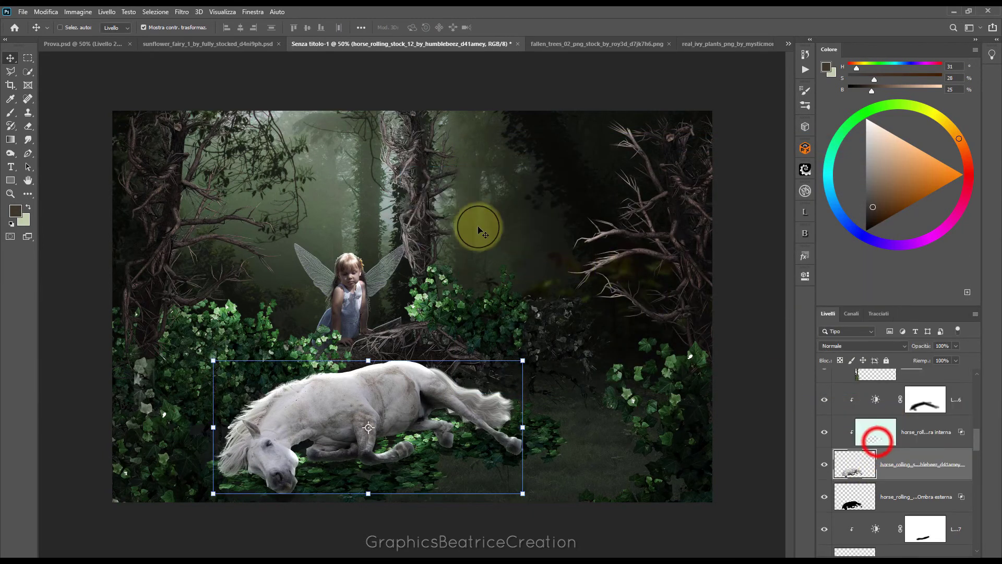
click(876, 436)
- Erase the inner-shadow layer over the belly and legs, then add a layer clipped to the horse
click(28, 125)
mouse_move(414, 410)
mouse_down()
mouse_move(378, 473)
mouse_move(420, 434)
mouse_move(261, 381)
mouse_up()
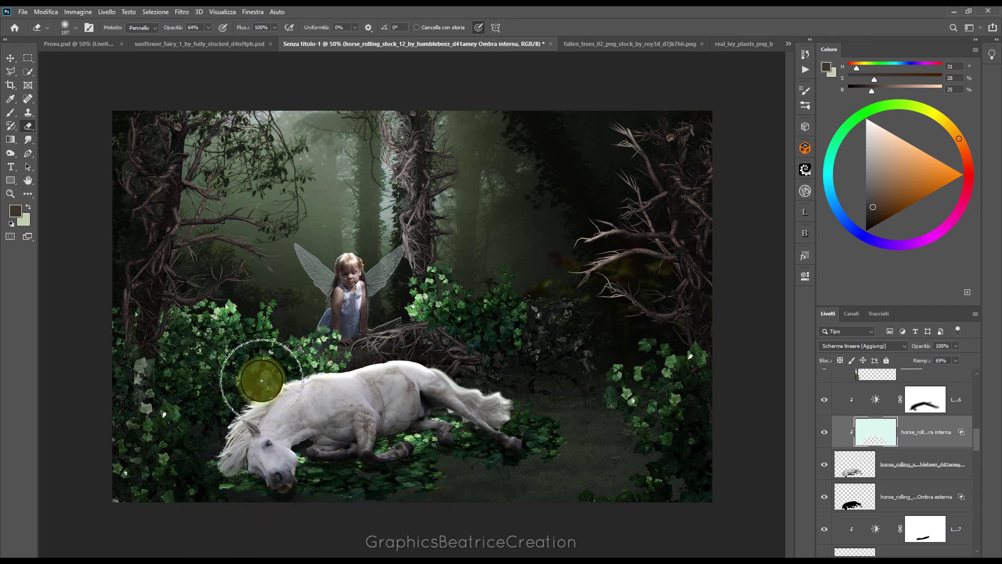
click(824, 432)
mouse_move(347, 459)
mouse_down()
mouse_move(402, 426)
mouse_move(522, 449)
mouse_move(348, 459)
mouse_up()
click(917, 459)
key(ctrl+shift+alt+n)
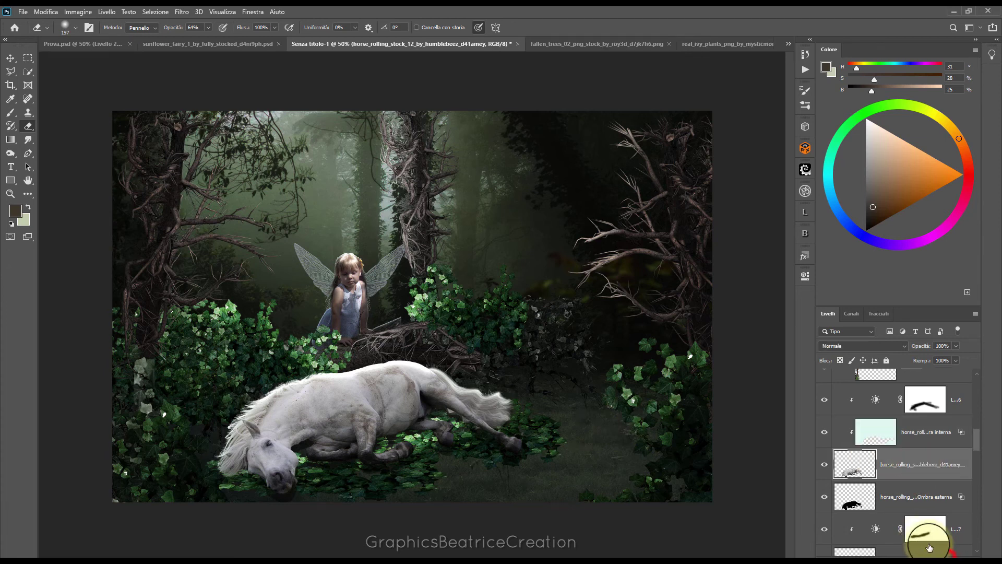
- Fill the new clipped layer with 50% gray and blend it as Sovrapponi
click(46, 11)
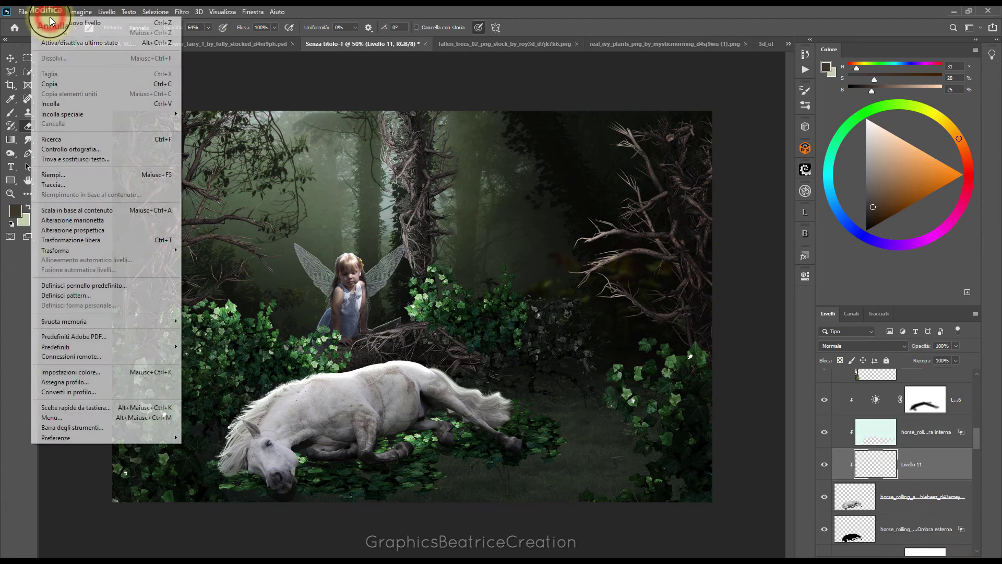
click(54, 172)
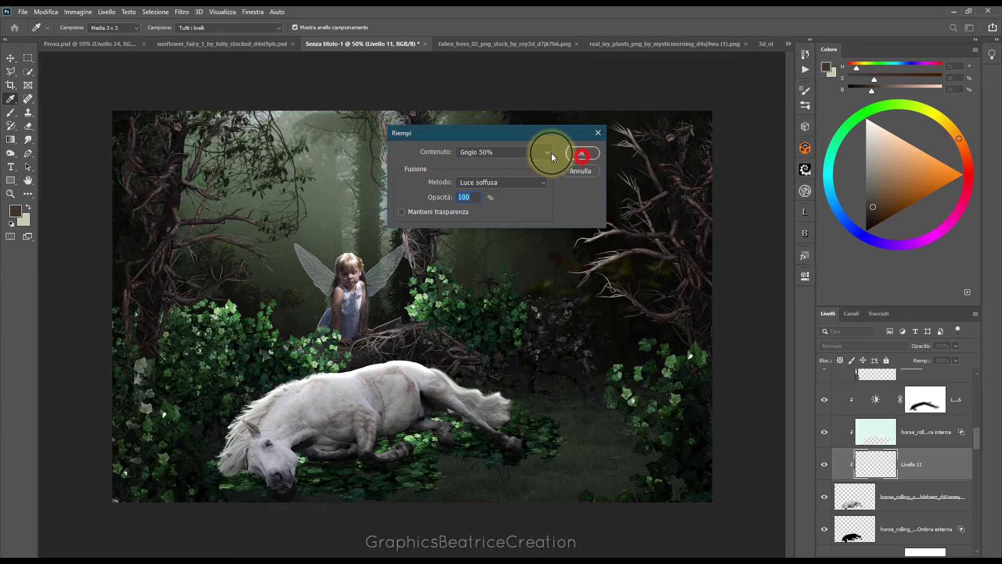
click(580, 153)
key(e)
click(891, 346)
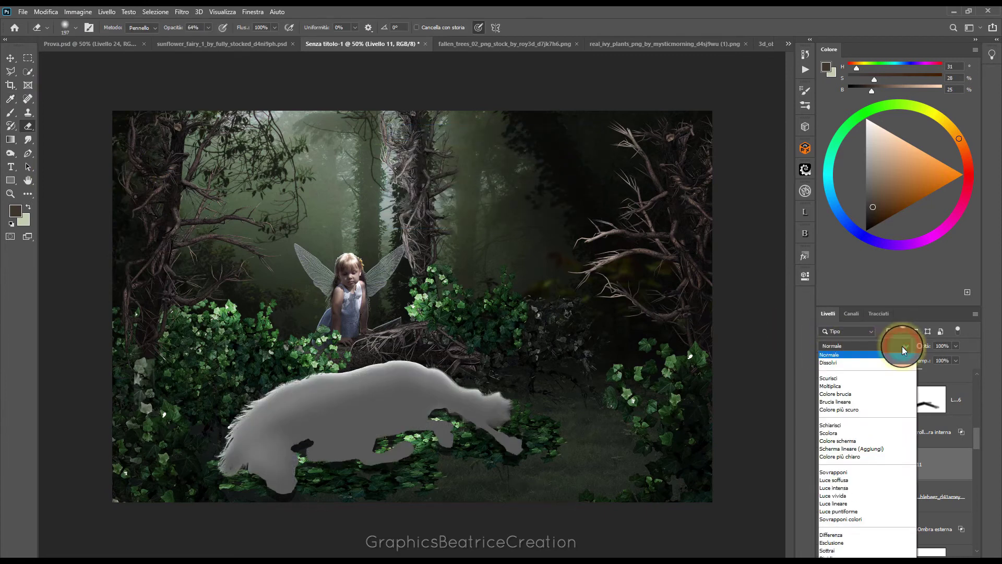
click(844, 436)
- Dodge spots on the horse's body and head brighter
click(10, 153)
click(410, 411)
click(356, 416)
click(402, 413)
click(373, 421)
click(330, 428)
mouse_move(301, 442)
mouse_down()
mouse_move(287, 461)
mouse_move(324, 436)
mouse_up()
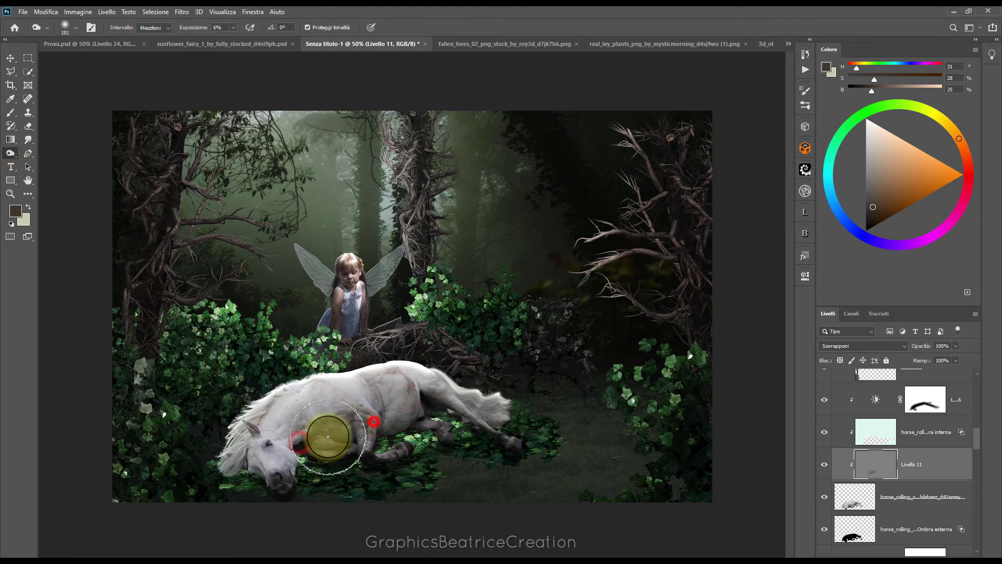
- Set dodge exposure to 27% and lighten the horse's belly and head
click(230, 27)
text(27)
click(402, 409)
drag(398, 384, 382, 420)
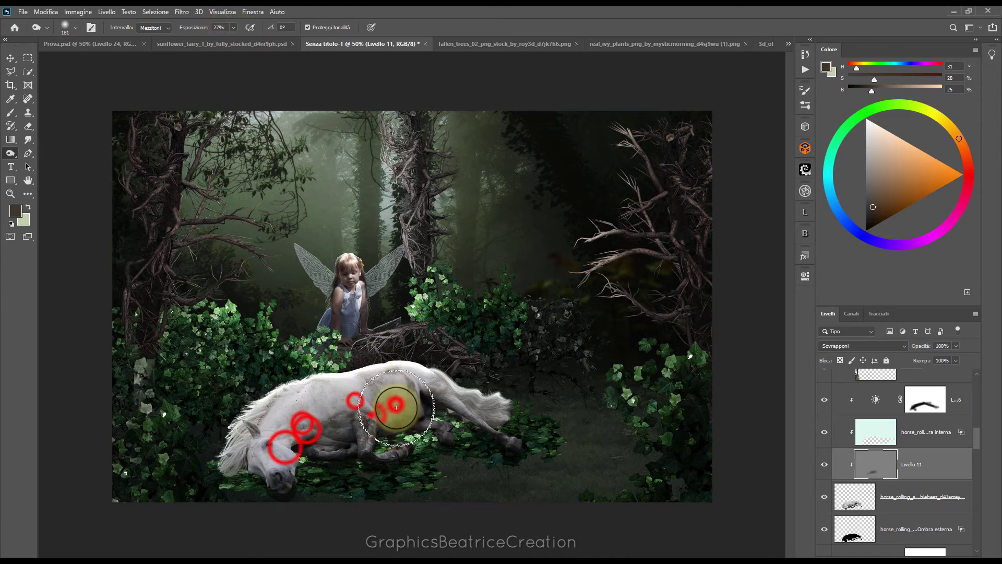
drag(273, 463, 329, 465)
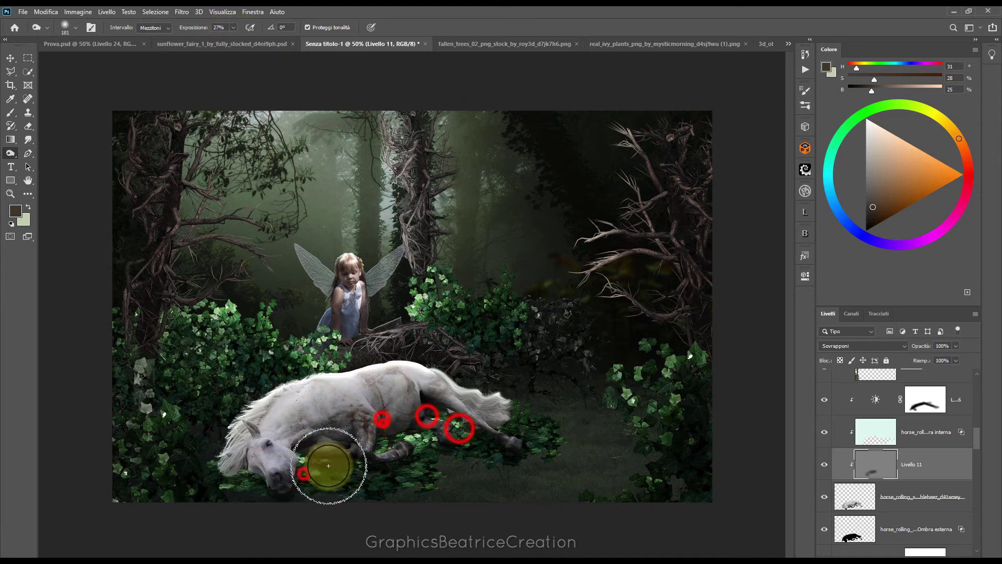
drag(425, 420, 470, 420)
mouse_move(292, 447)
mouse_down()
mouse_move(301, 443)
mouse_move(282, 465)
mouse_up()
- Dodge the horse's neck, back, head and hindquarters brighter
drag(10, 153, 43, 158)
drag(383, 358, 259, 400)
drag(268, 459, 275, 470)
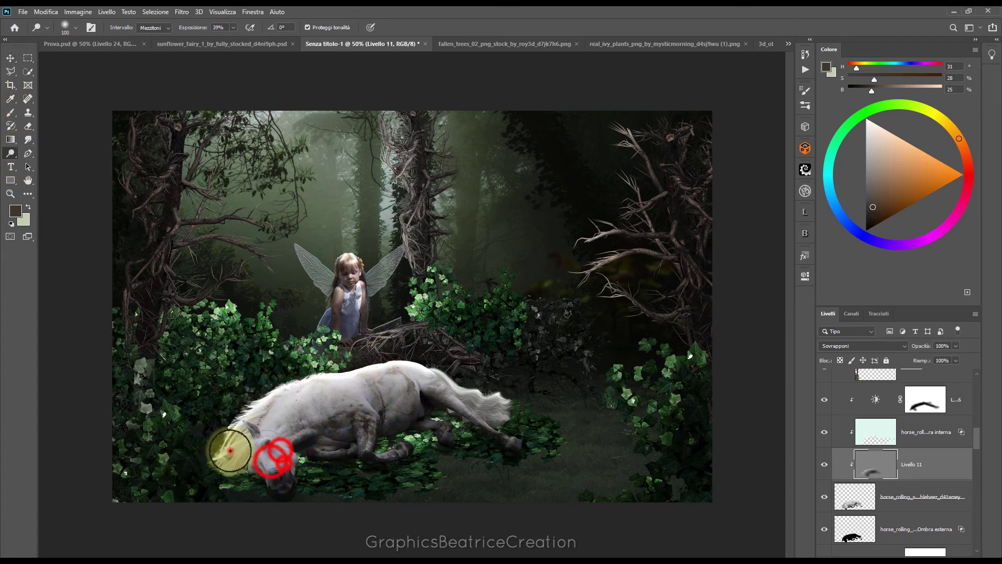
mouse_move(407, 356)
mouse_down()
mouse_move(382, 374)
mouse_move(410, 353)
mouse_up()
mouse_move(477, 396)
mouse_down()
mouse_move(425, 386)
mouse_move(510, 407)
mouse_up()
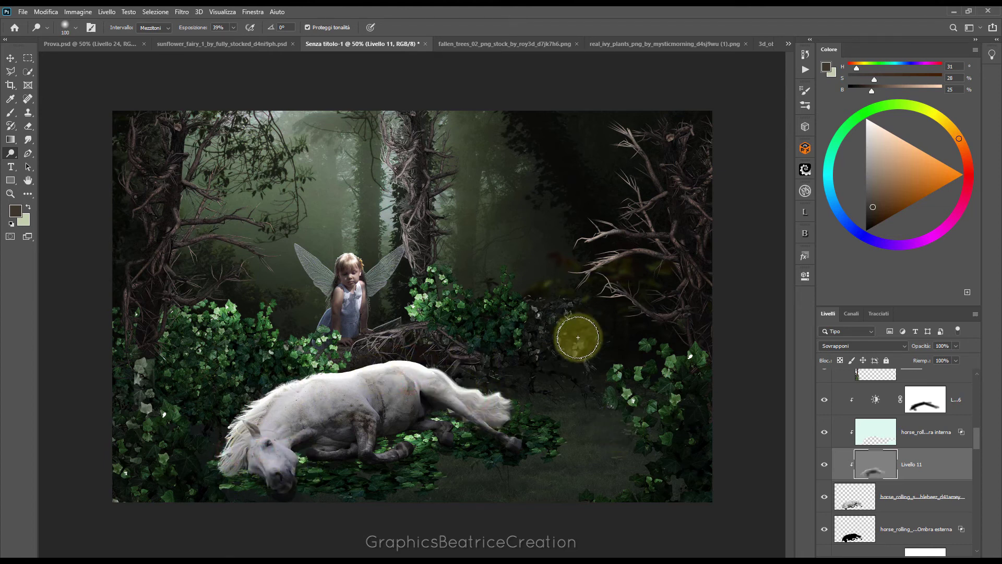
scroll(577, 334, down, 1)
scroll(578, 337, up, 2)
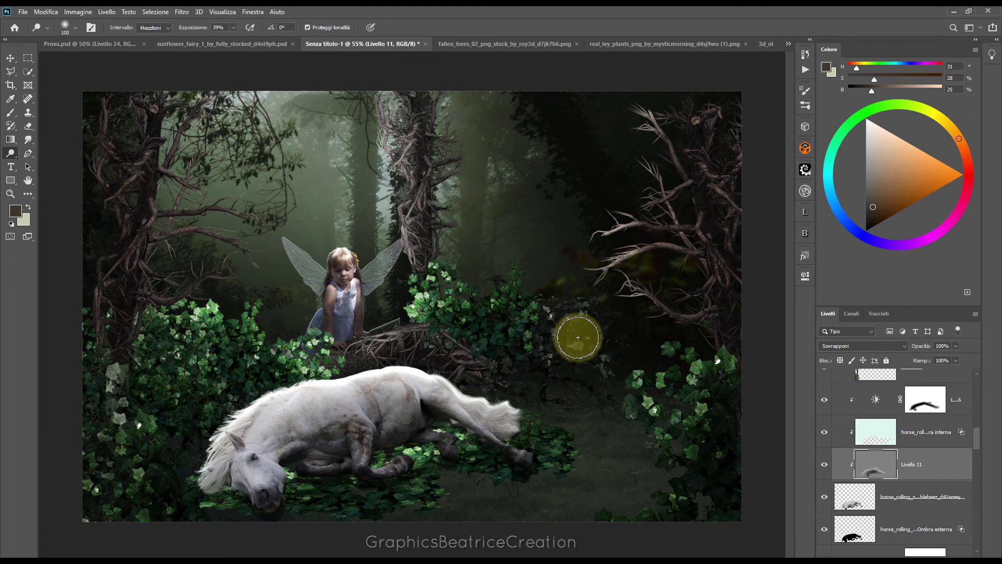
scroll(578, 337, down, 1)
scroll(577, 337, down, 1)
scroll(578, 337, up, 1)
scroll(578, 337, down, 1)
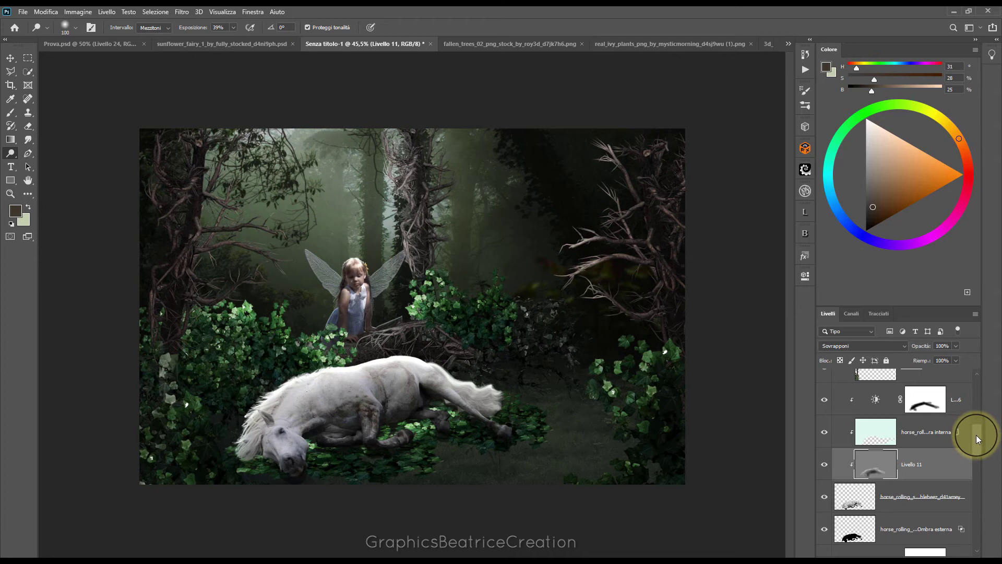
- Lower the two background Brightness/Contrast adjustments to brightness -140 and -145
drag(975, 435, 977, 543)
double_click(875, 475)
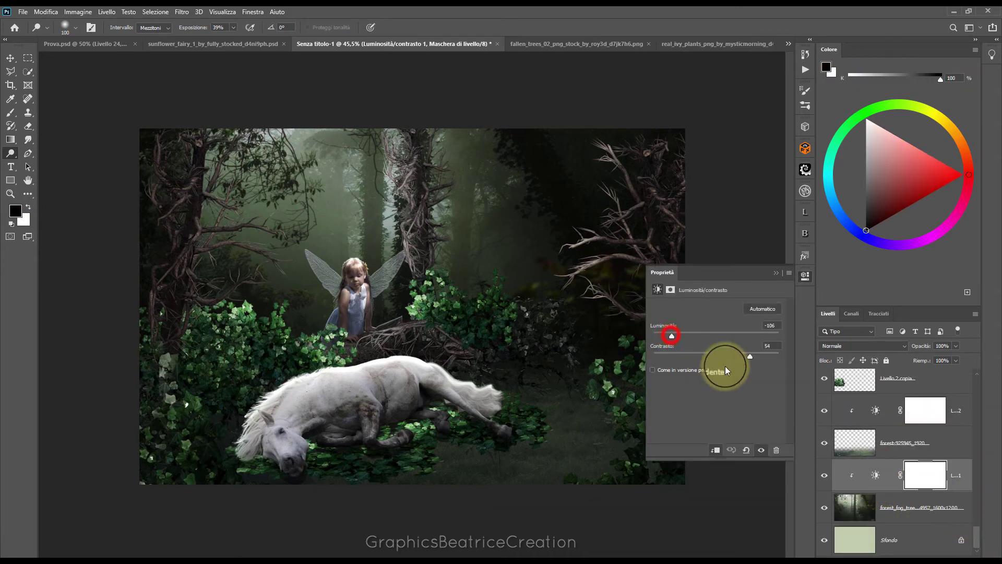
drag(672, 339, 659, 334)
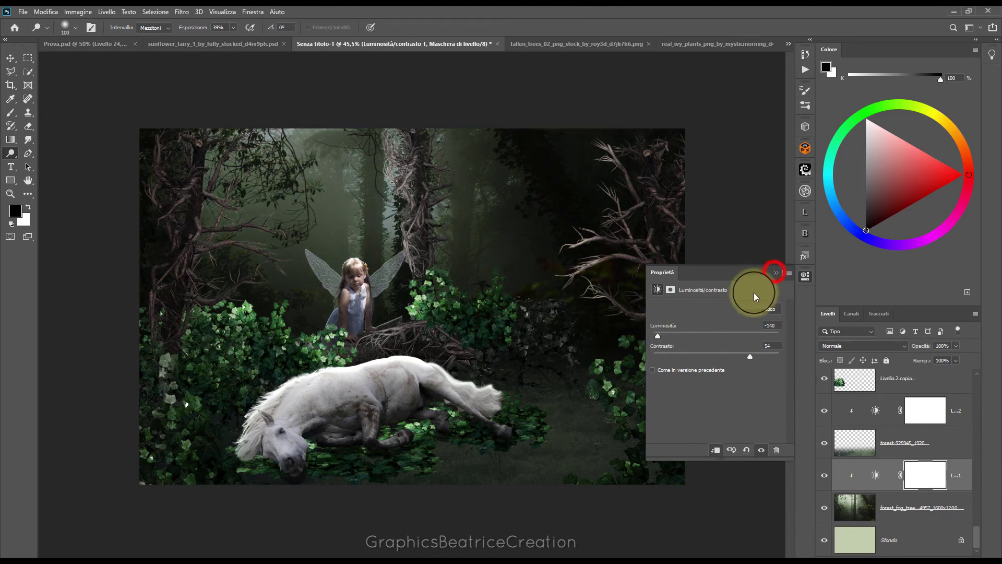
click(779, 271)
double_click(875, 410)
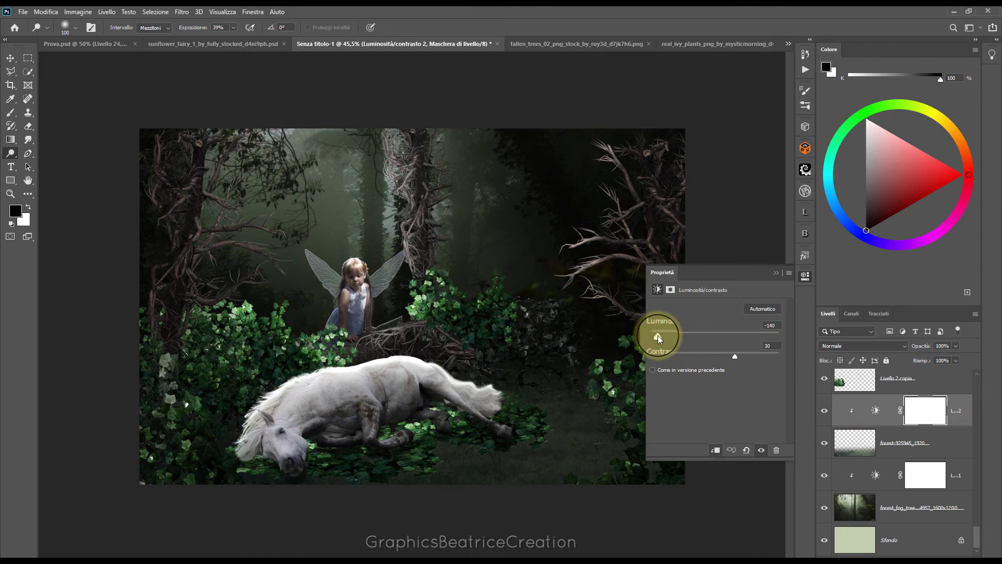
drag(657, 335, 655, 335)
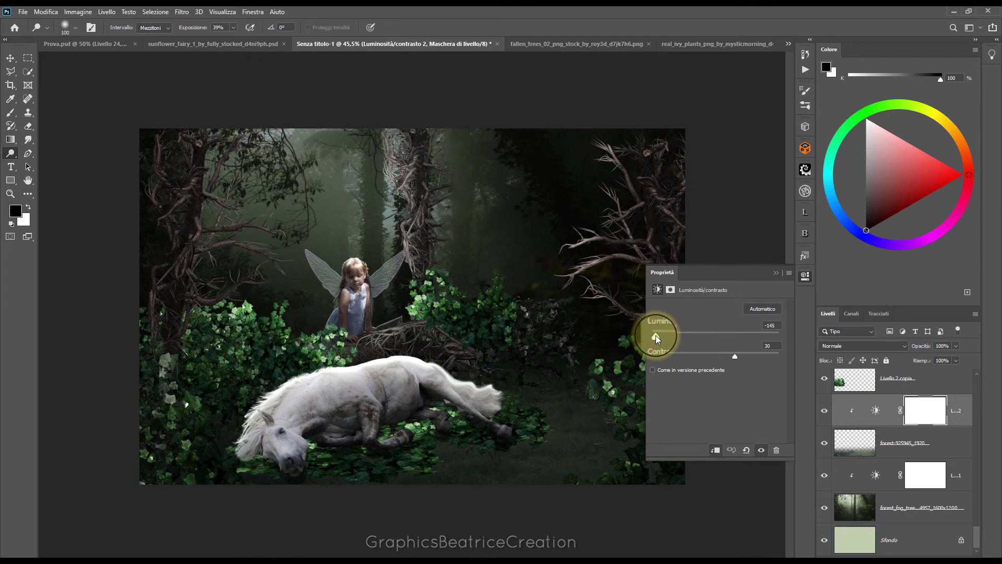
click(778, 274)
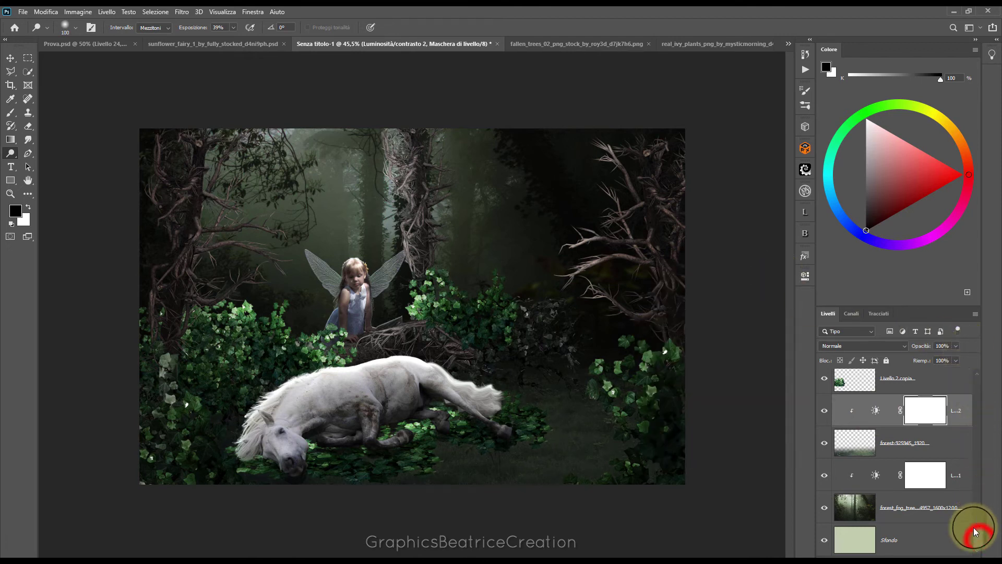
- Select the topmost Brightness/Contrast layer and open the new fill/adjustment layer list
drag(979, 537, 977, 379)
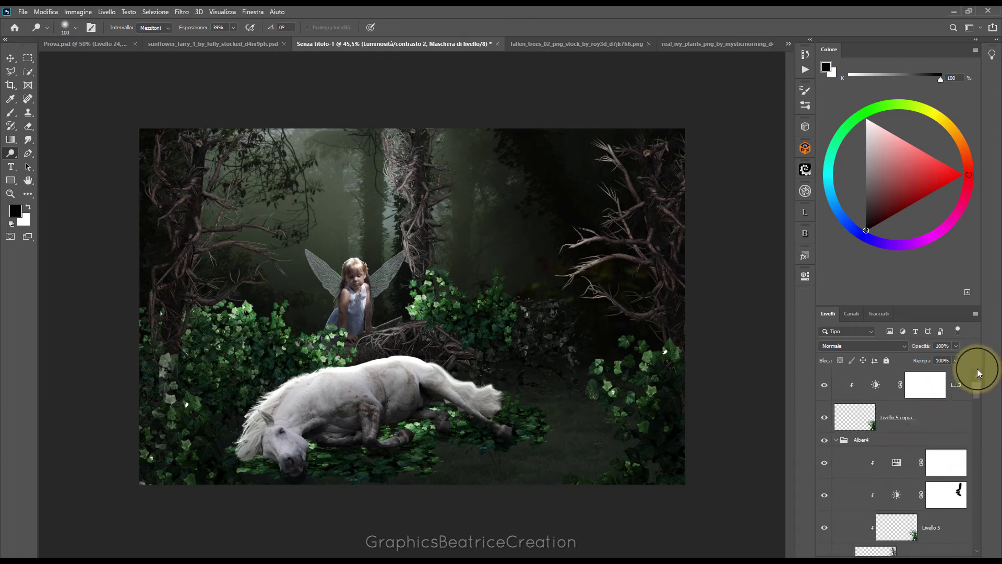
click(961, 378)
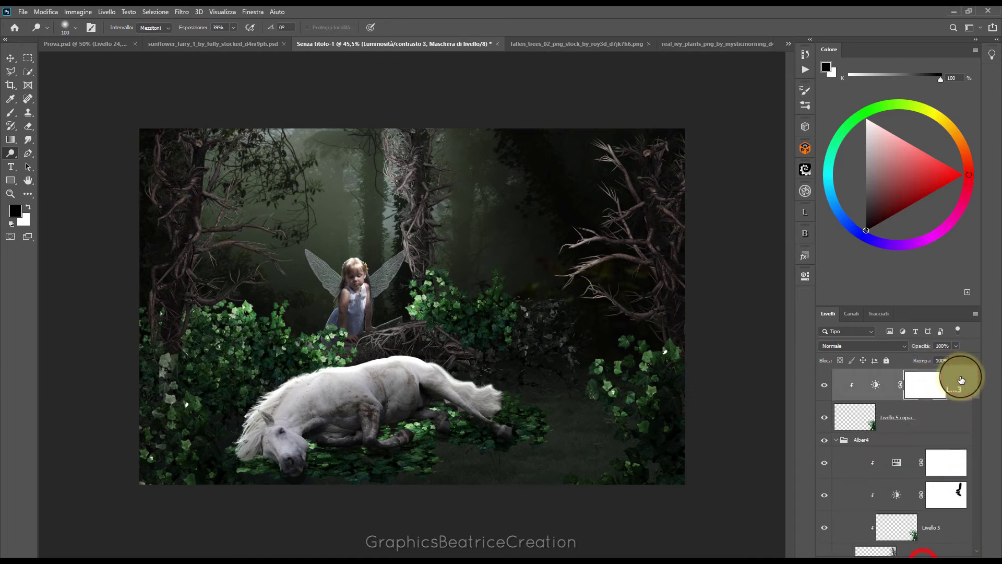
click(923, 555)
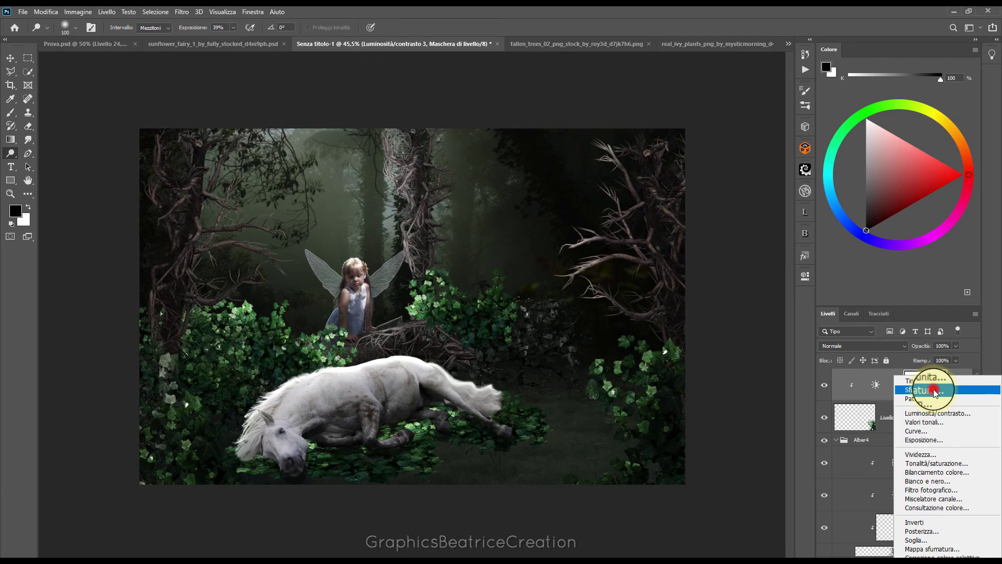
- Add a gradient fill layer whose left stop is the dark green 080e05
click(933, 390)
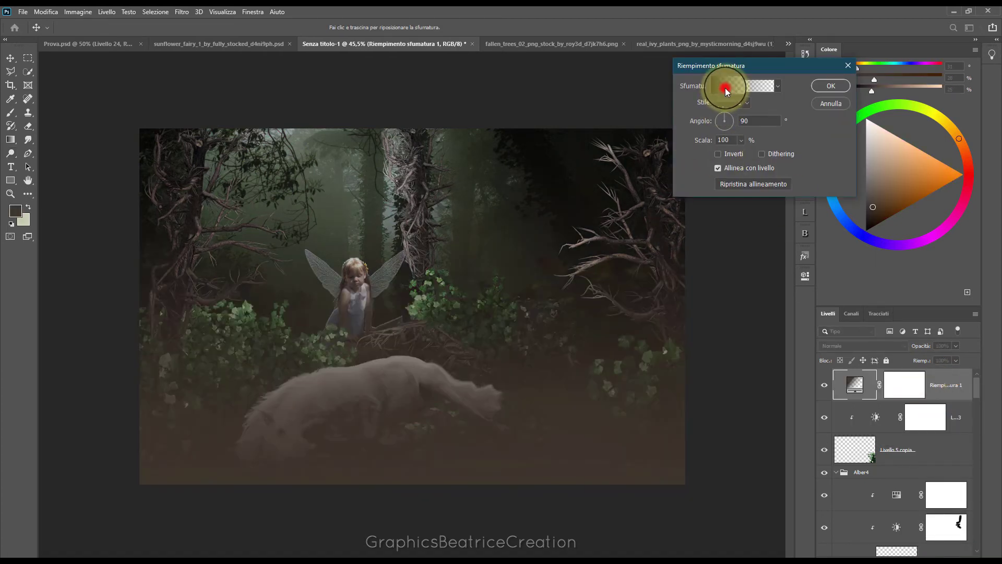
click(725, 87)
click(573, 273)
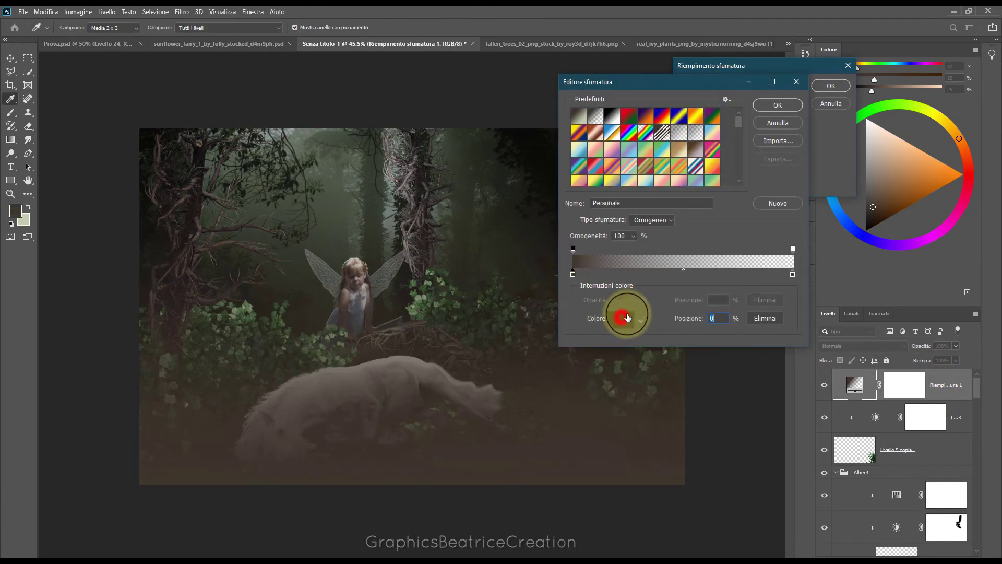
click(627, 317)
click(336, 134)
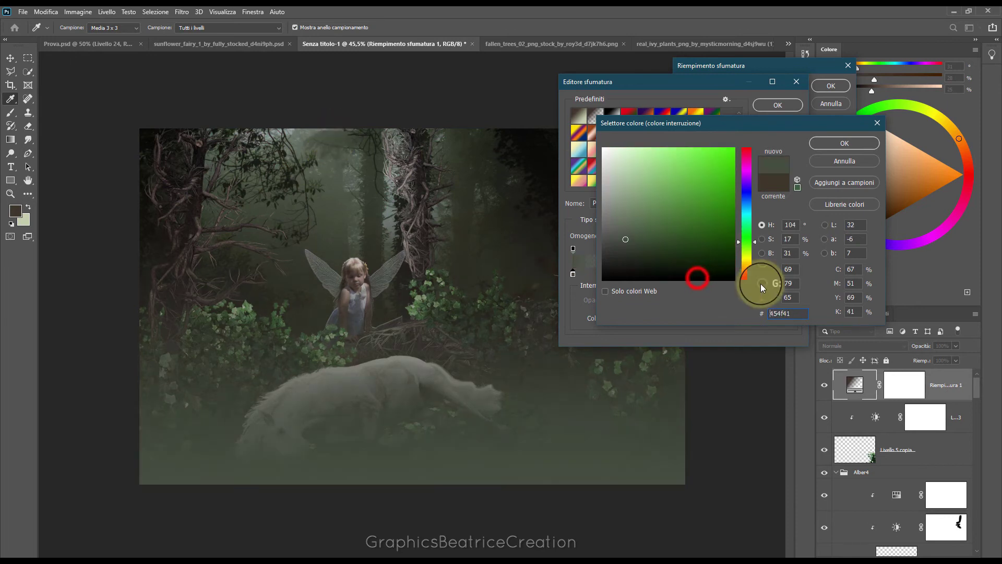
click(697, 277)
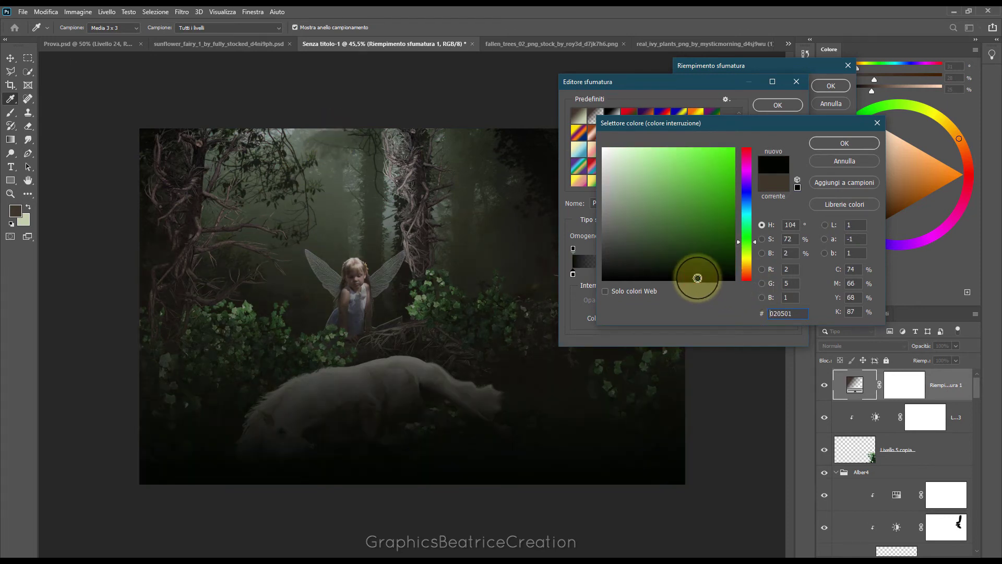
drag(692, 272, 685, 273)
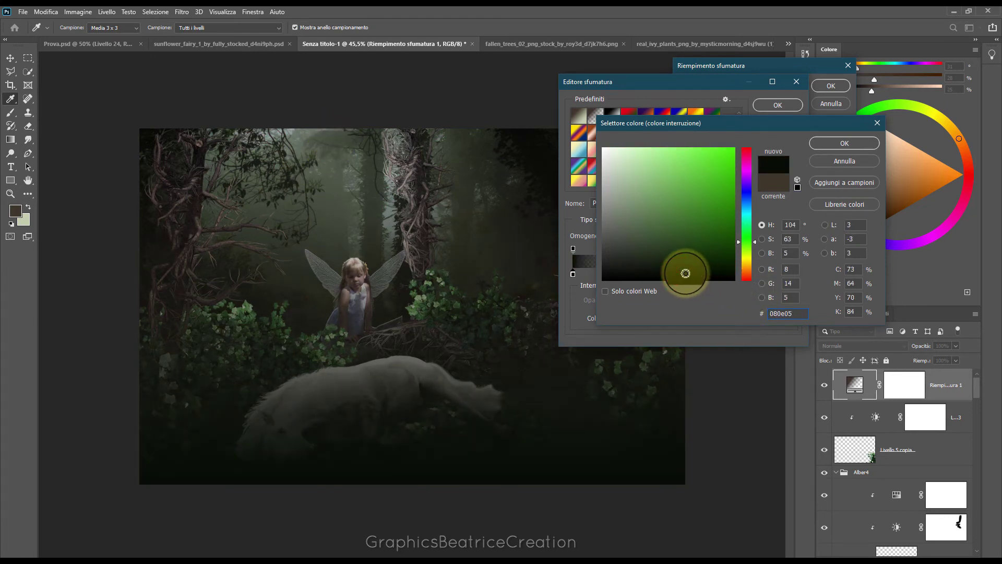
click(818, 142)
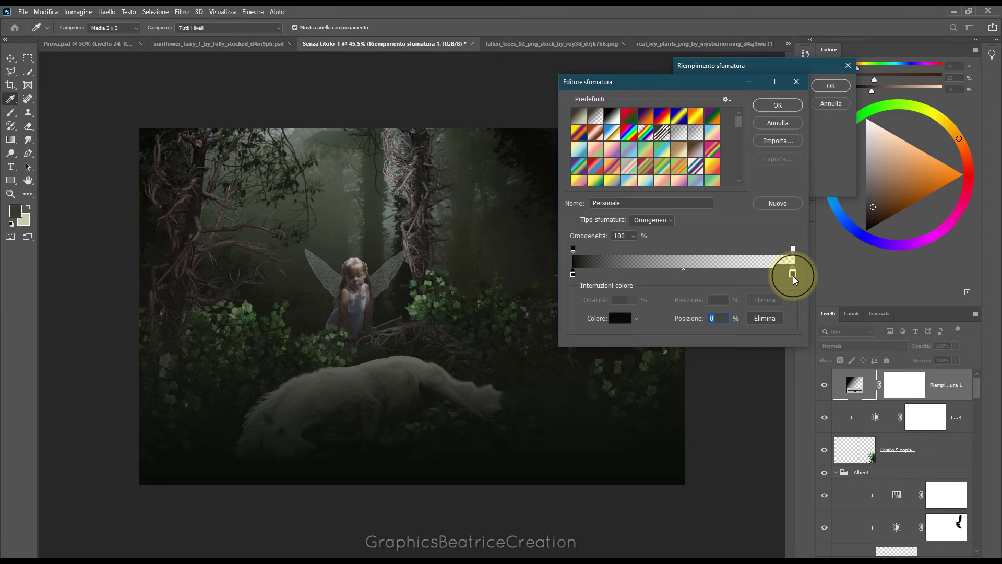
click(785, 105)
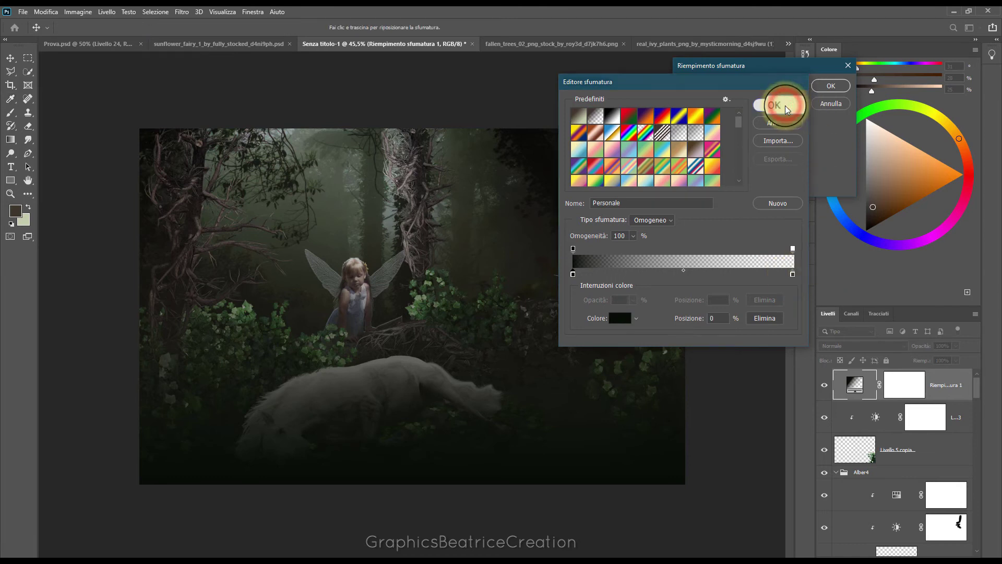
- Make the gradient radial, reversed, with scale around 199% to darken the edges
click(749, 105)
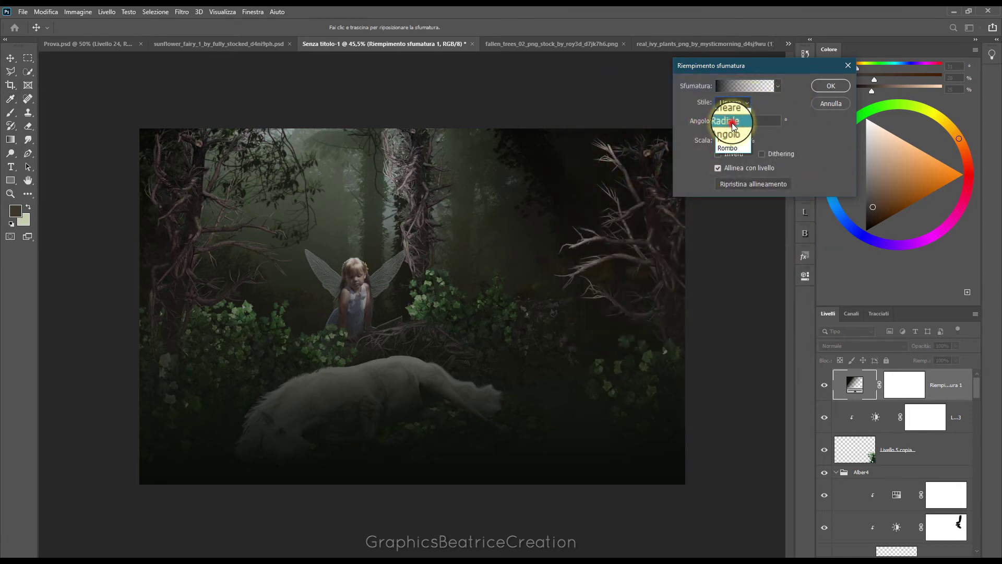
click(732, 123)
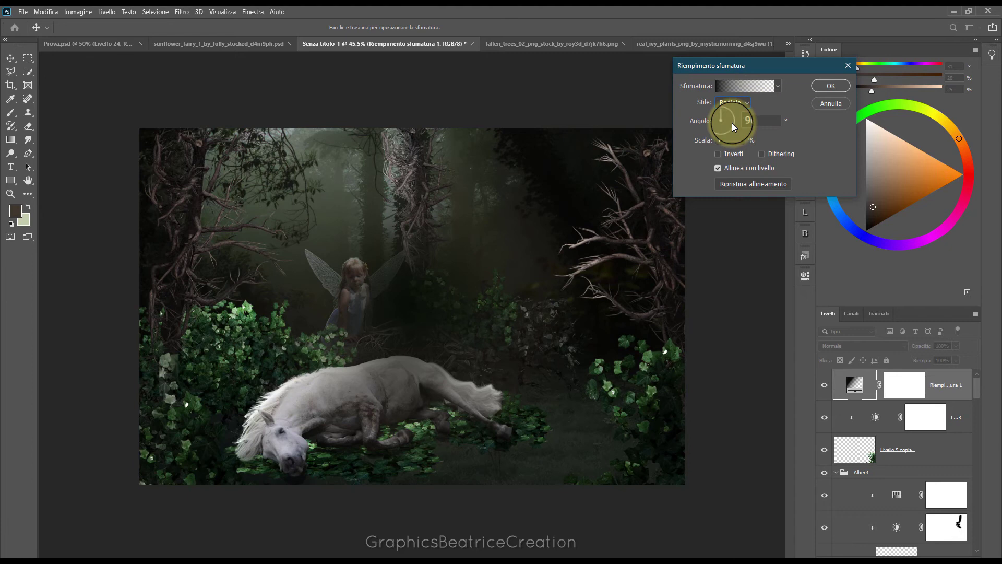
click(718, 154)
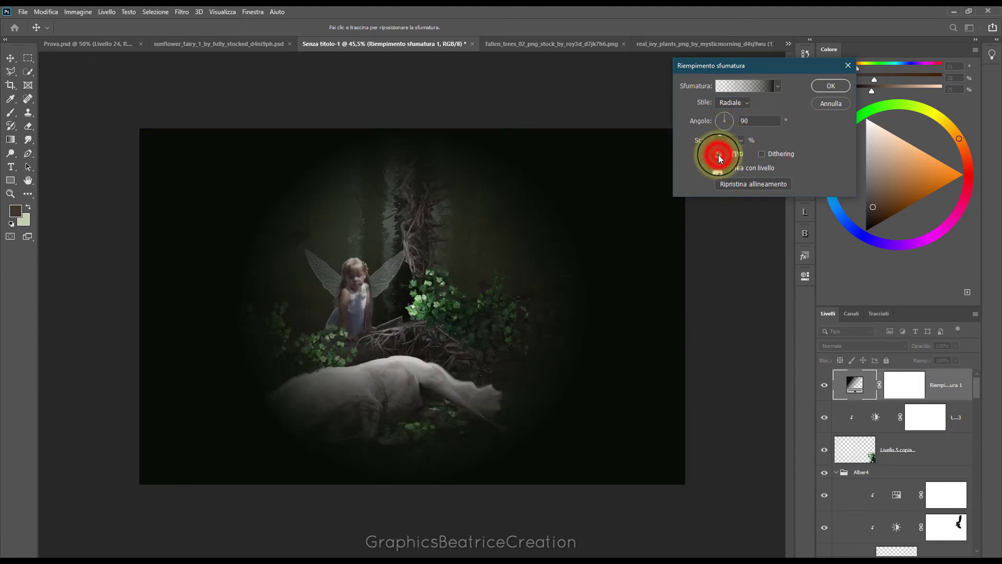
click(719, 155)
click(731, 141)
click(743, 146)
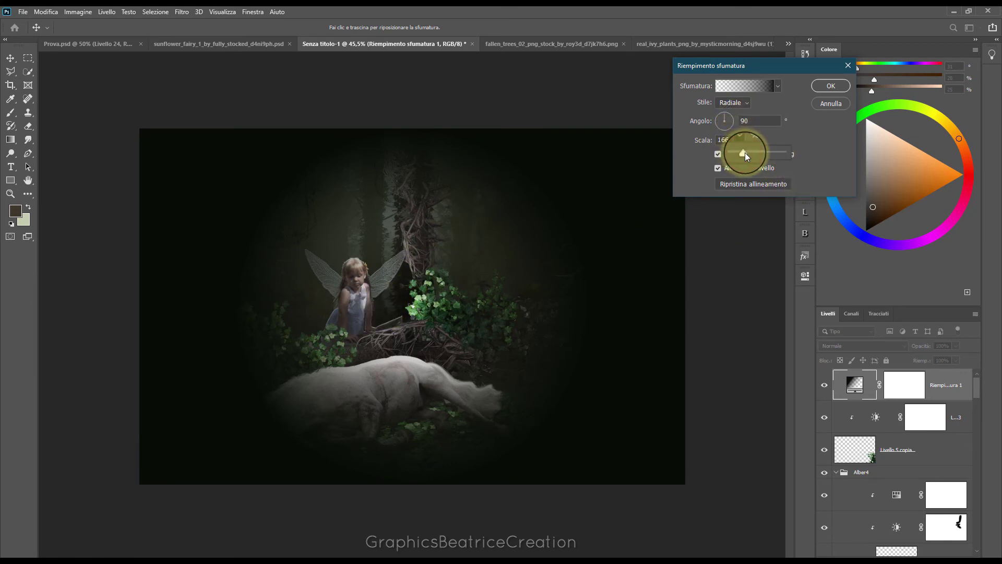
click(754, 153)
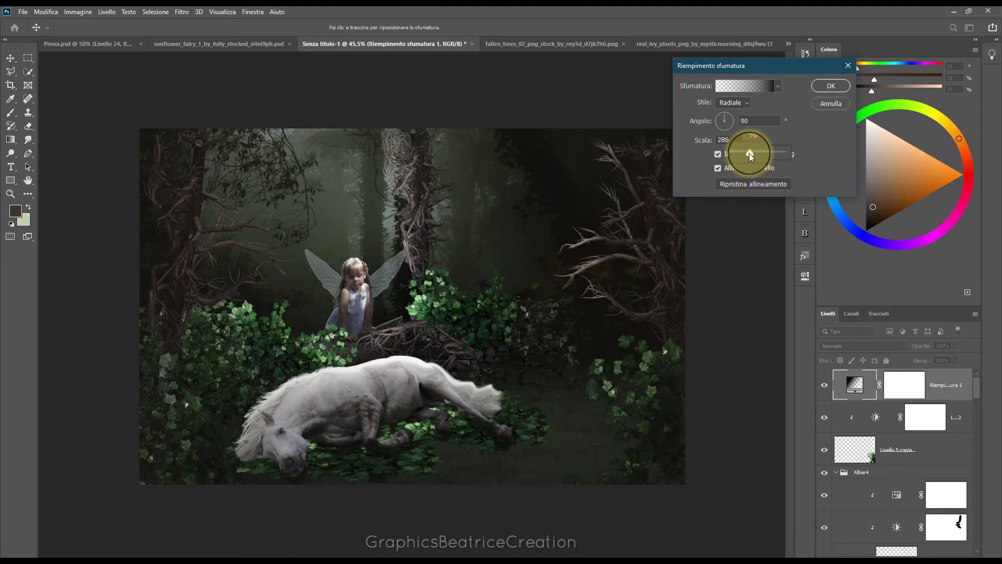
click(746, 152)
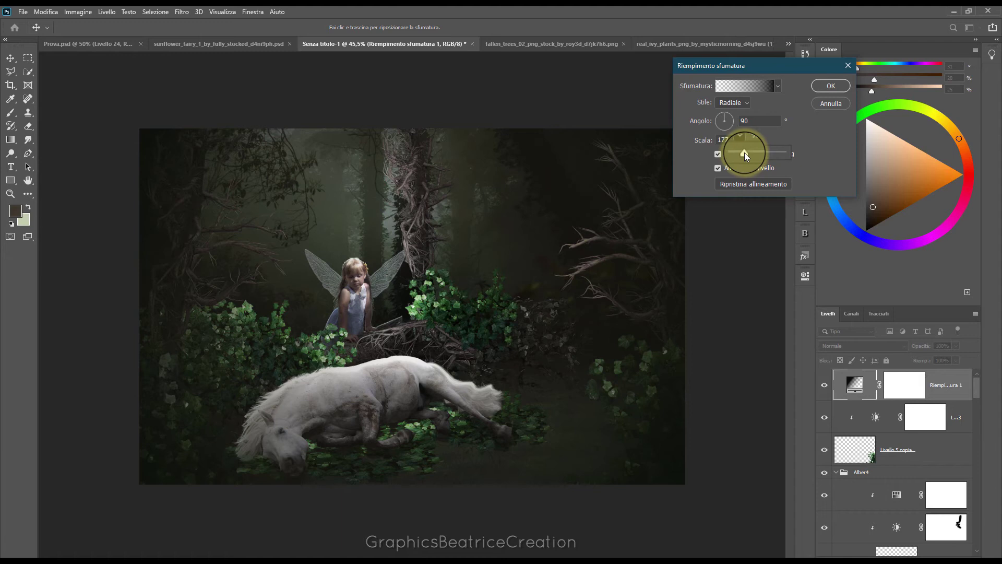
click(744, 153)
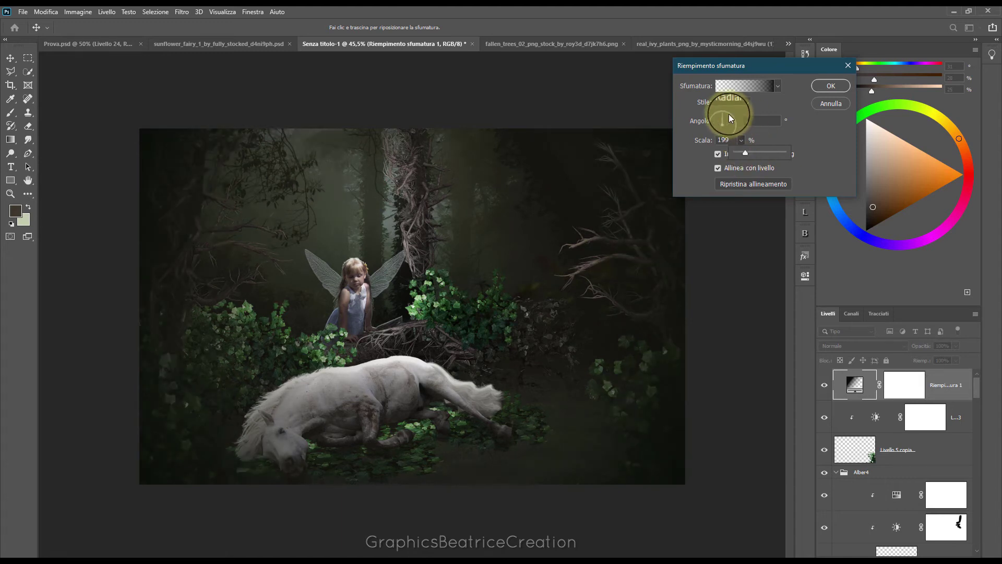
- Confirm the gradient fill and prepare a huge black brush on its mask
click(827, 78)
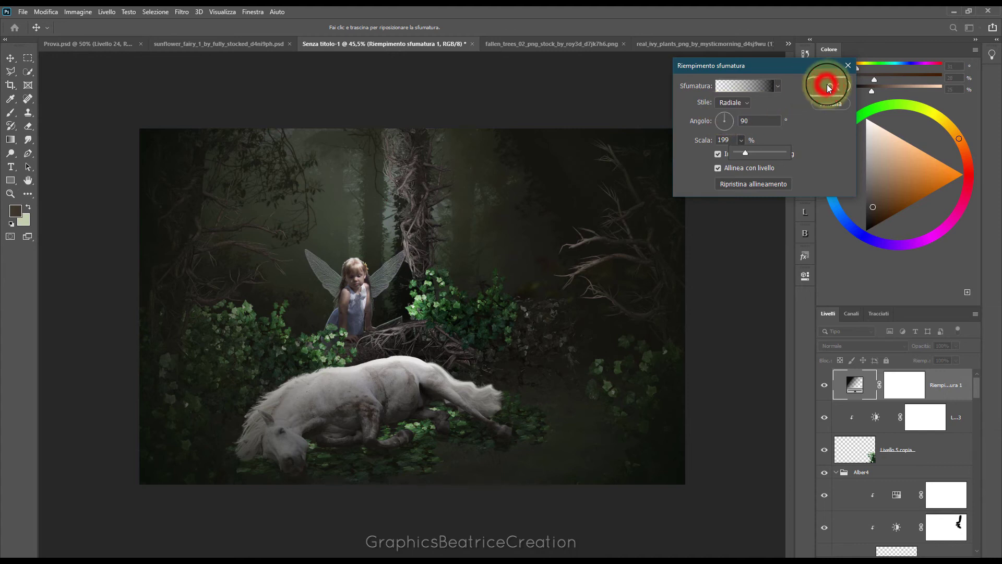
click(903, 386)
key(d)
click(11, 112)
click(76, 27)
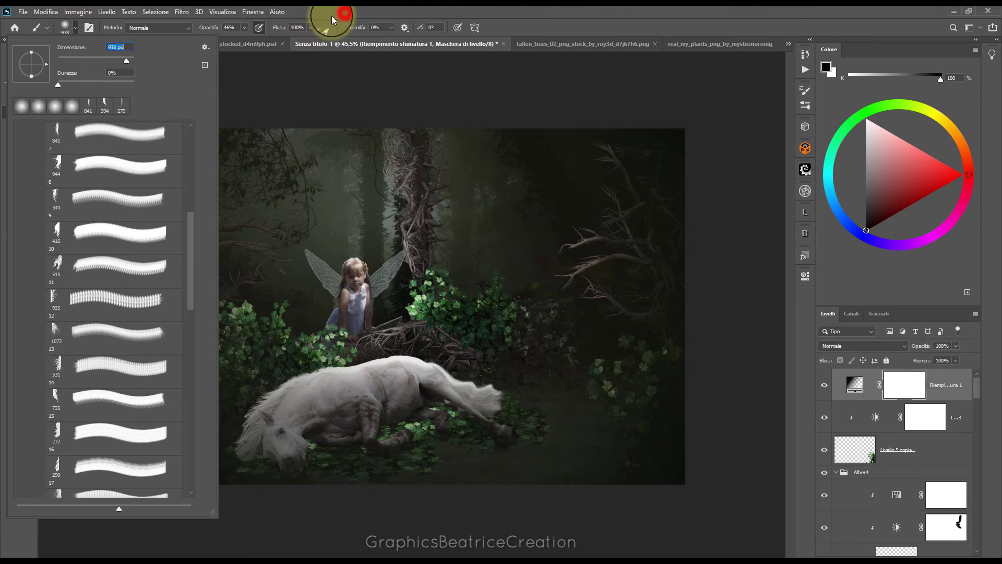
- Paint the mask over the fairy and central bushes so the vignette lifts there
click(403, 310)
click(449, 315)
click(361, 323)
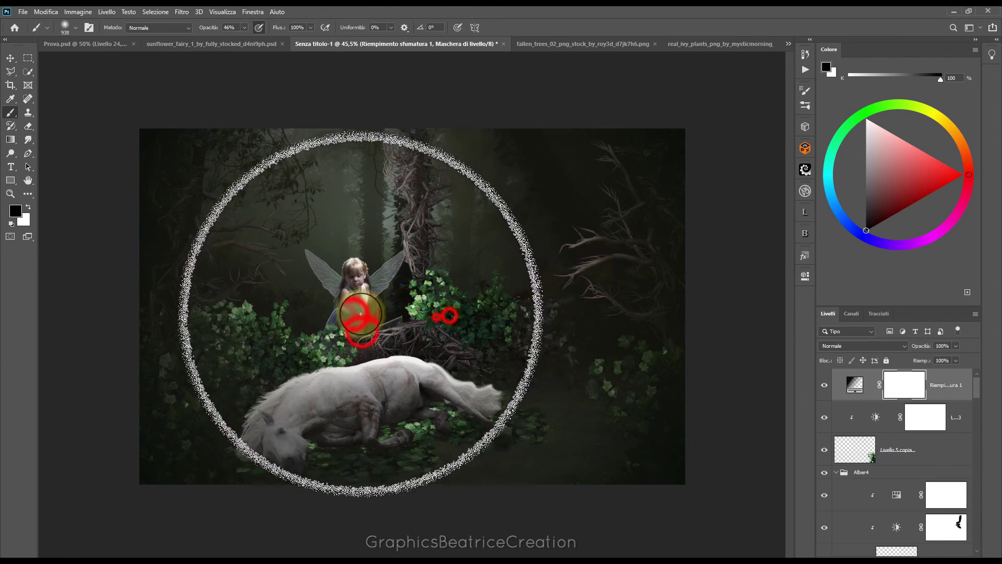
click(362, 317)
click(437, 322)
click(470, 318)
click(433, 319)
click(393, 315)
click(430, 315)
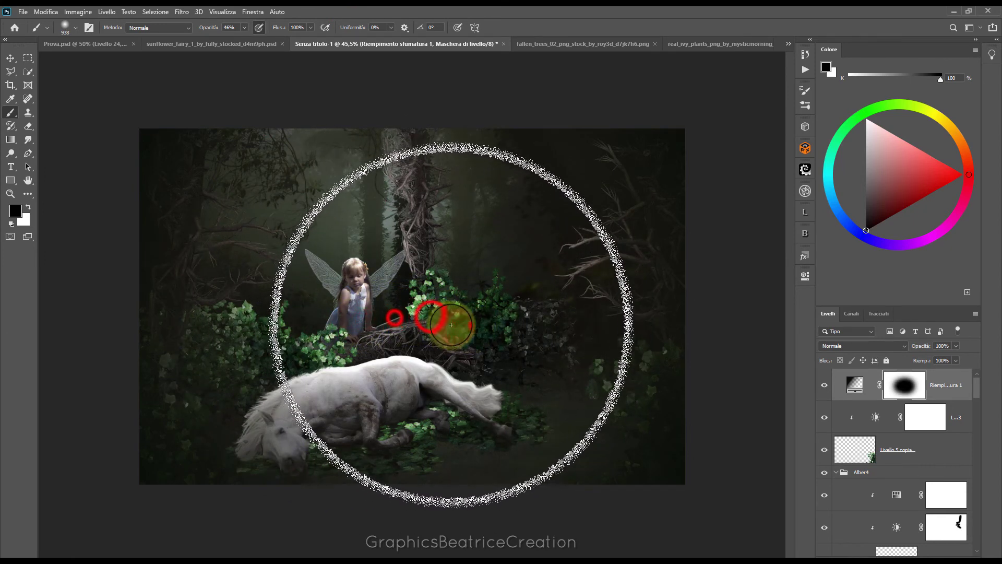
click(430, 308)
click(480, 317)
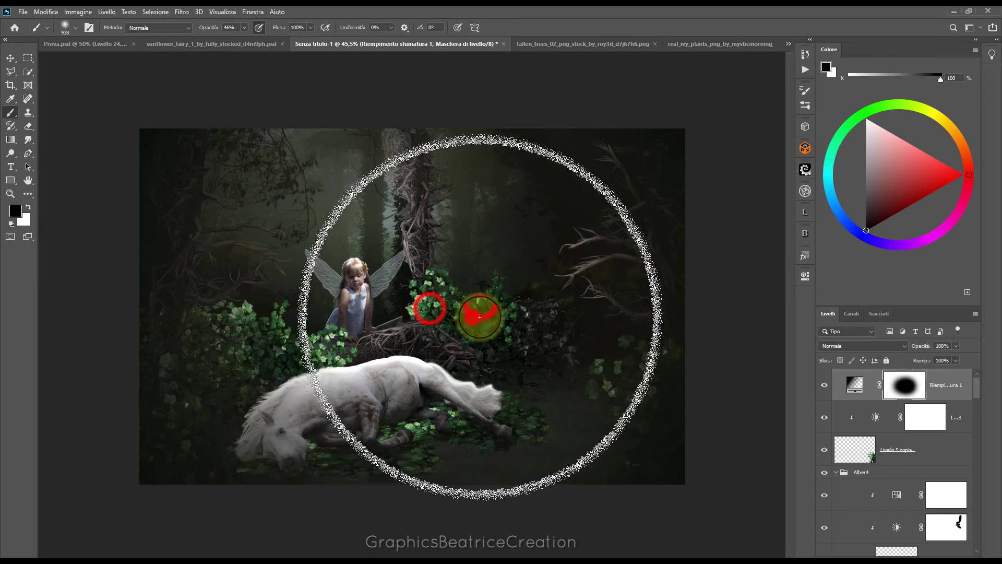
click(496, 297)
click(429, 302)
click(824, 385)
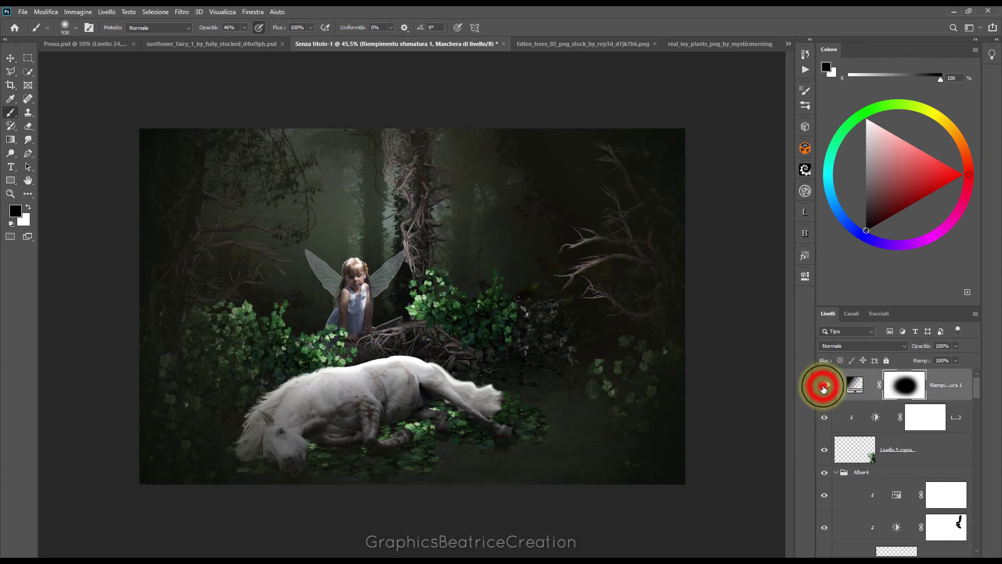
click(824, 386)
- Recolour the gradient's dark stop to 040802 and set the vignette scale to 177%
double_click(854, 385)
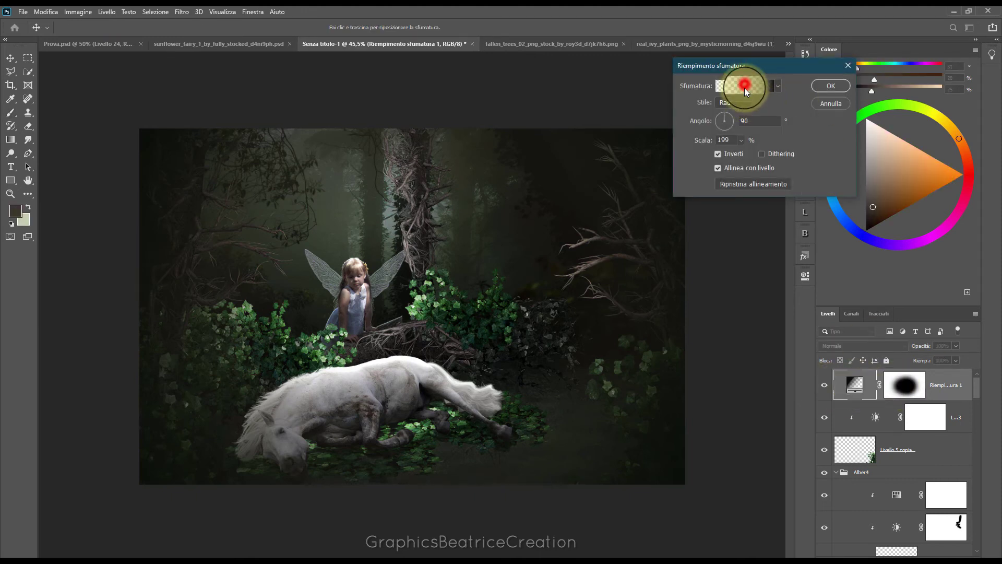
click(743, 85)
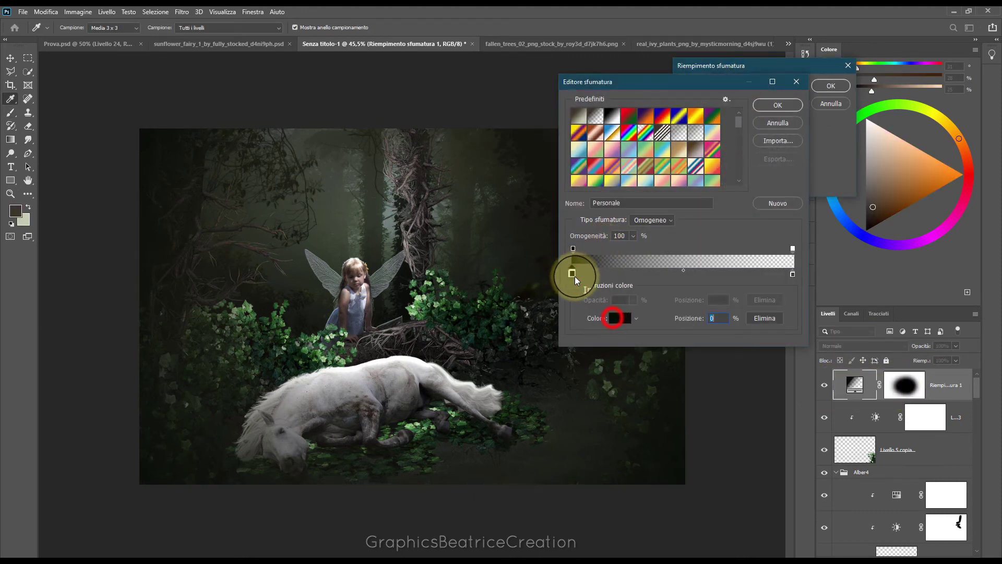
click(615, 317)
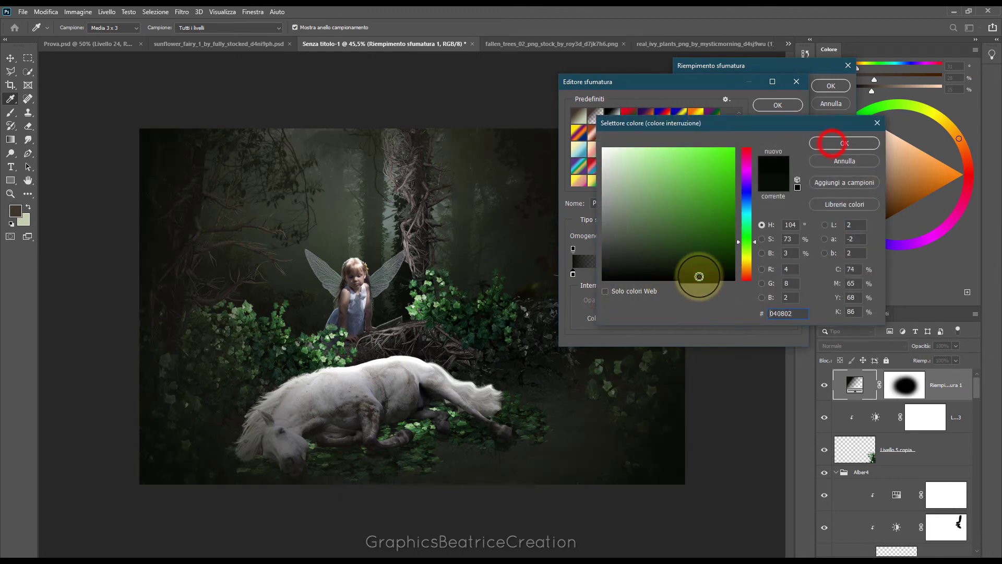
click(832, 143)
click(772, 106)
drag(739, 139, 738, 154)
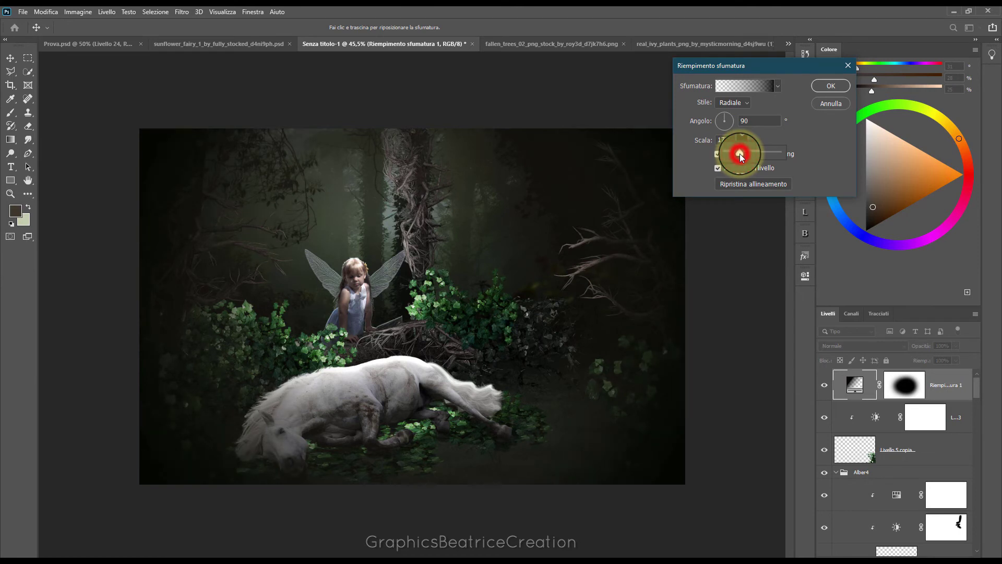
click(835, 86)
mouse_move(974, 391)
mouse_down()
mouse_move(975, 413)
mouse_move(975, 399)
mouse_up()
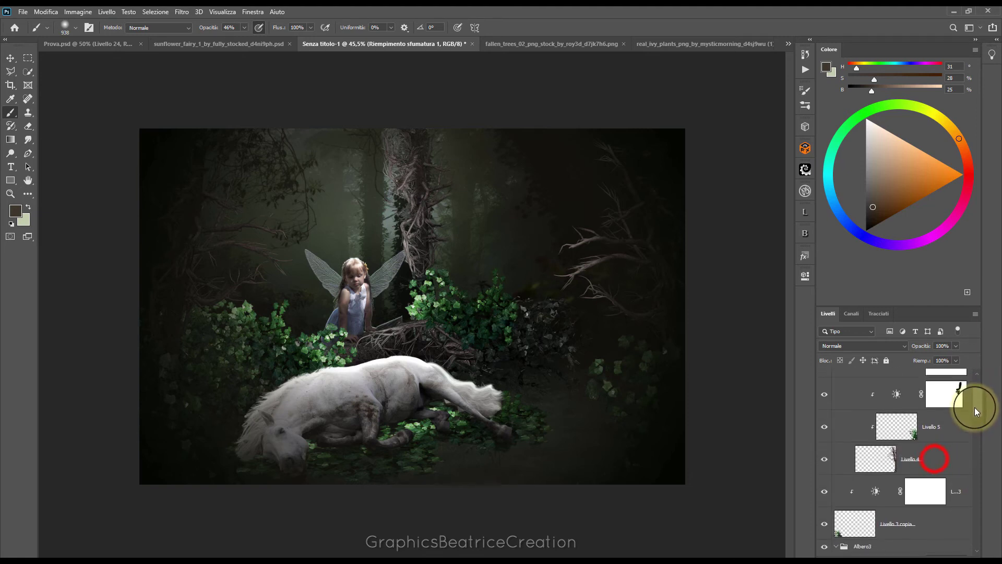
- Expand the Alber4 group in the Layers panel to reach Livello 4
click(935, 461)
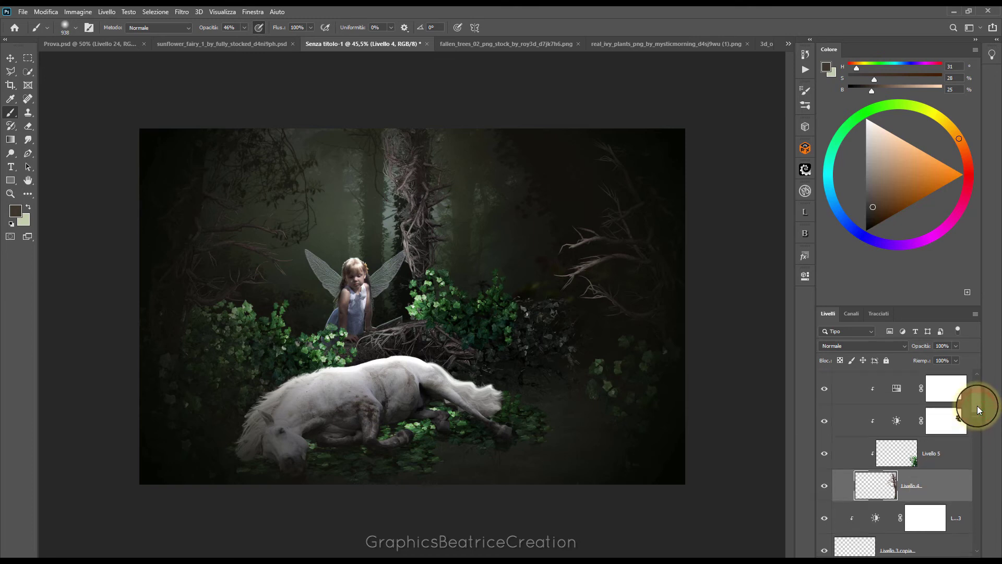
drag(977, 406, 977, 400)
click(861, 413)
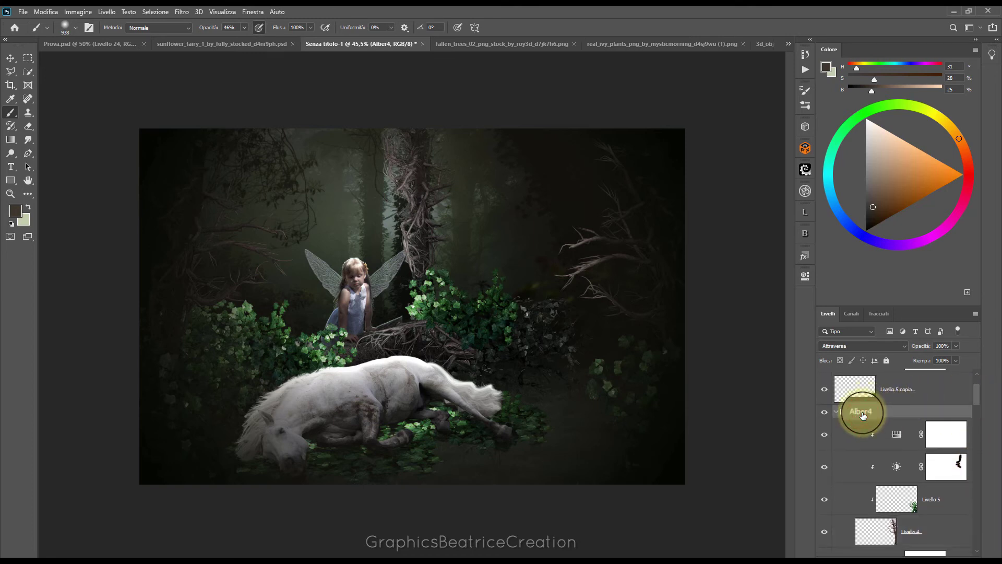
click(182, 12)
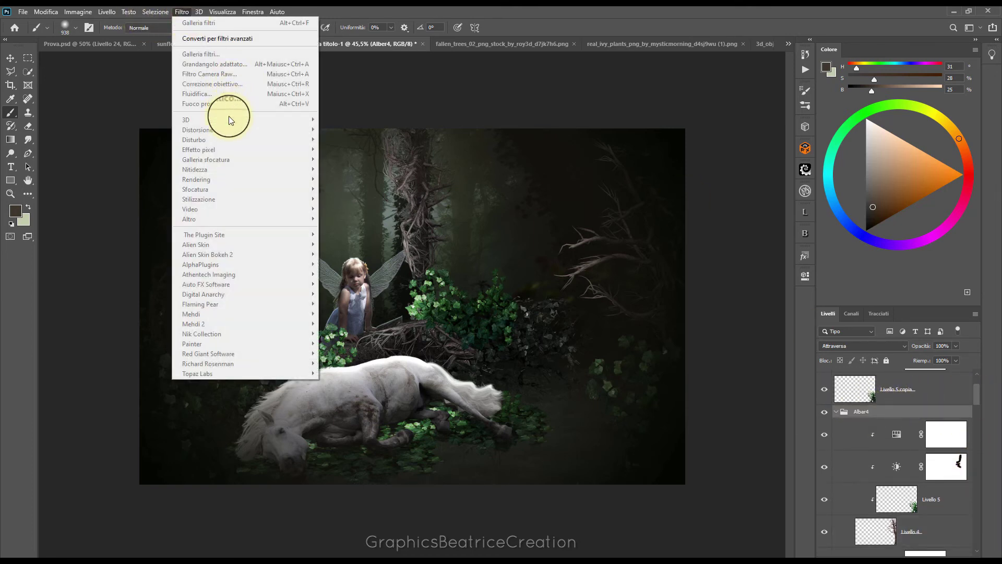
click(665, 44)
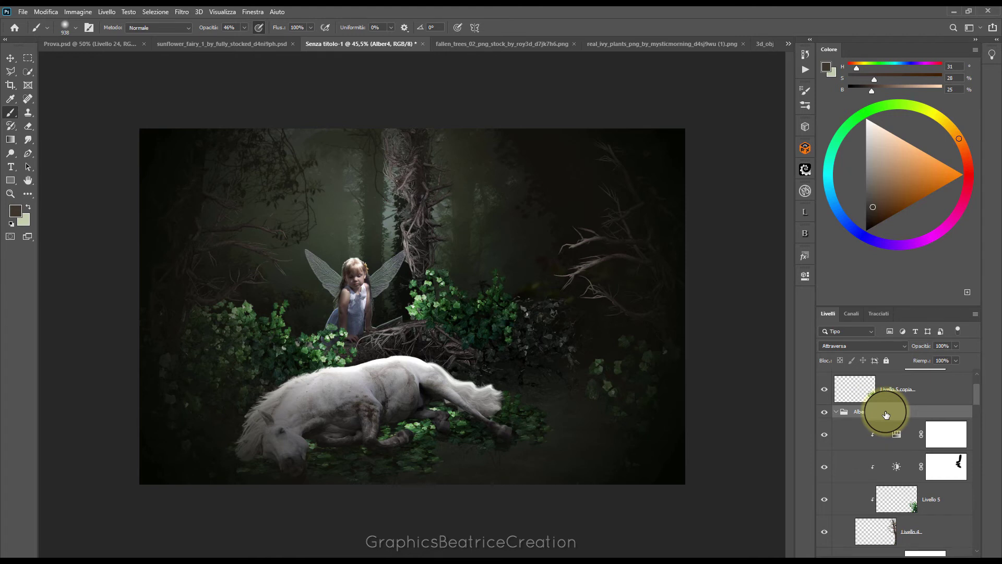
click(182, 12)
click(835, 412)
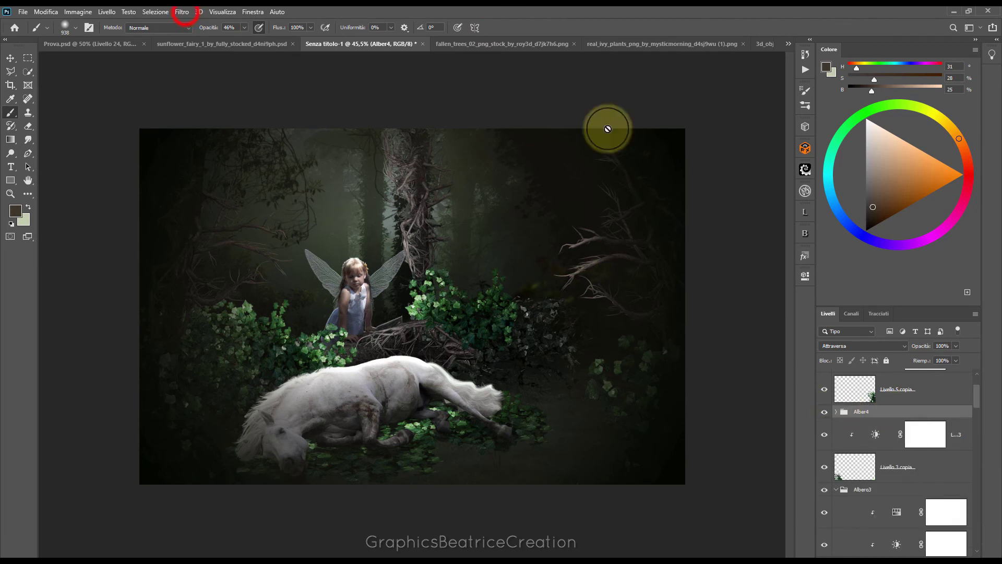
click(184, 12)
click(503, 12)
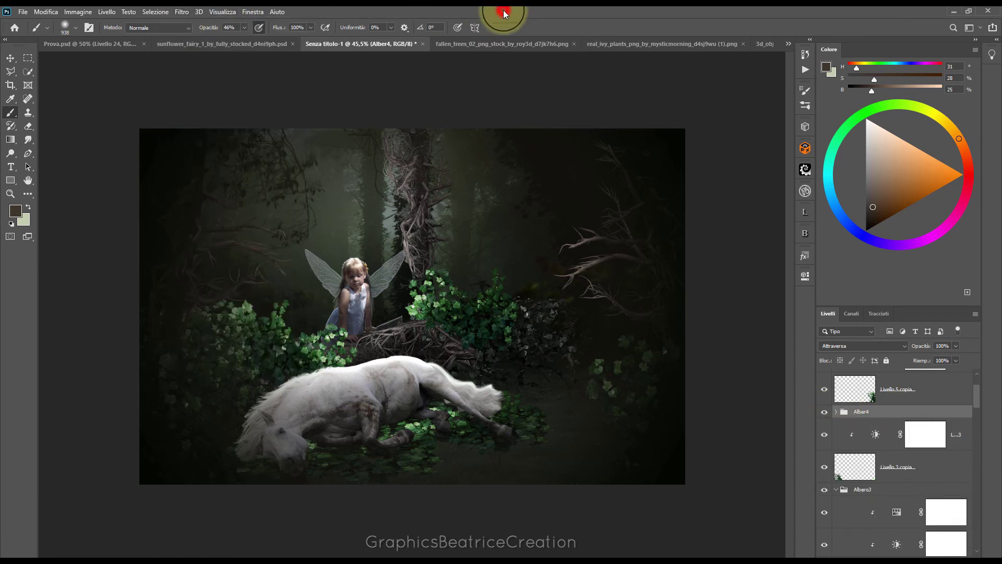
drag(983, 412, 976, 400)
click(888, 417)
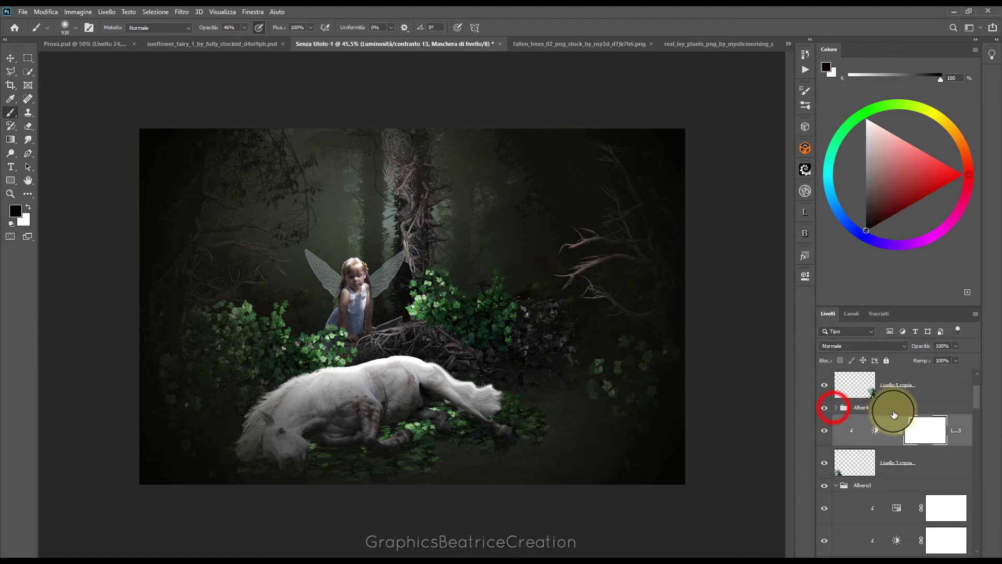
click(836, 410)
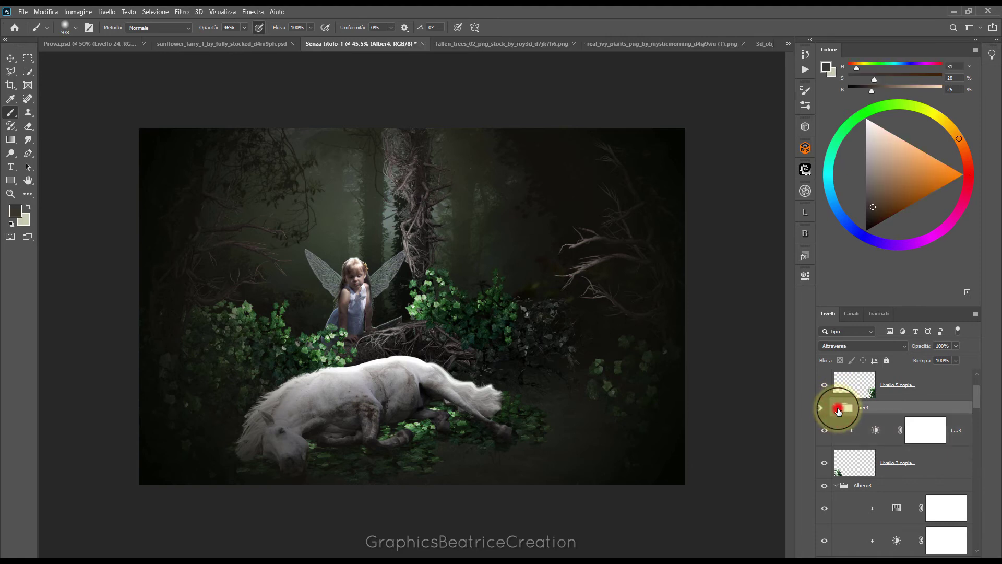
click(837, 410)
drag(974, 403, 977, 422)
scroll(975, 412, up, 2)
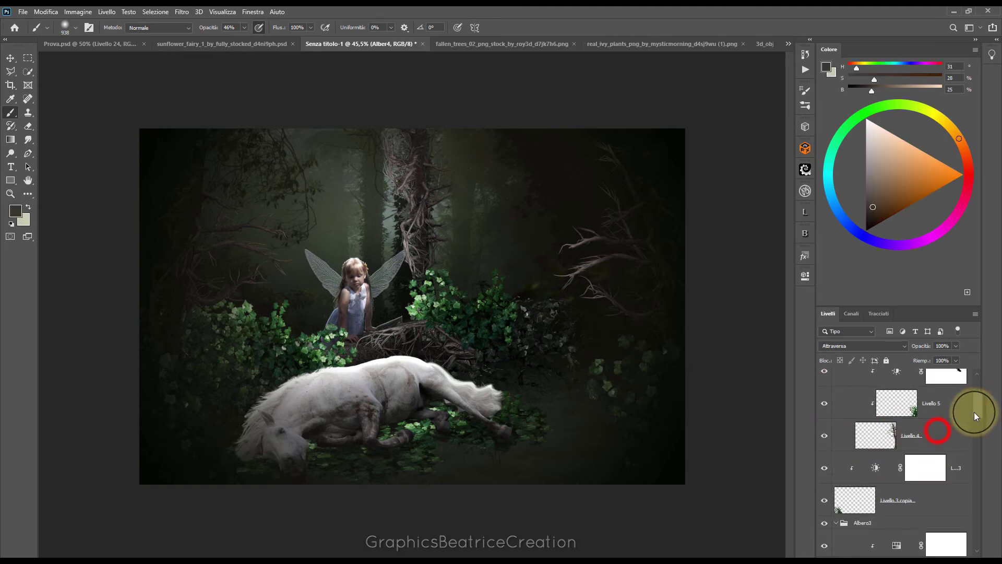
- Apply a Controllo sfocatura blur with radius 81.2 px to the Livello 4 branches
click(937, 428)
click(182, 12)
click(197, 189)
click(333, 187)
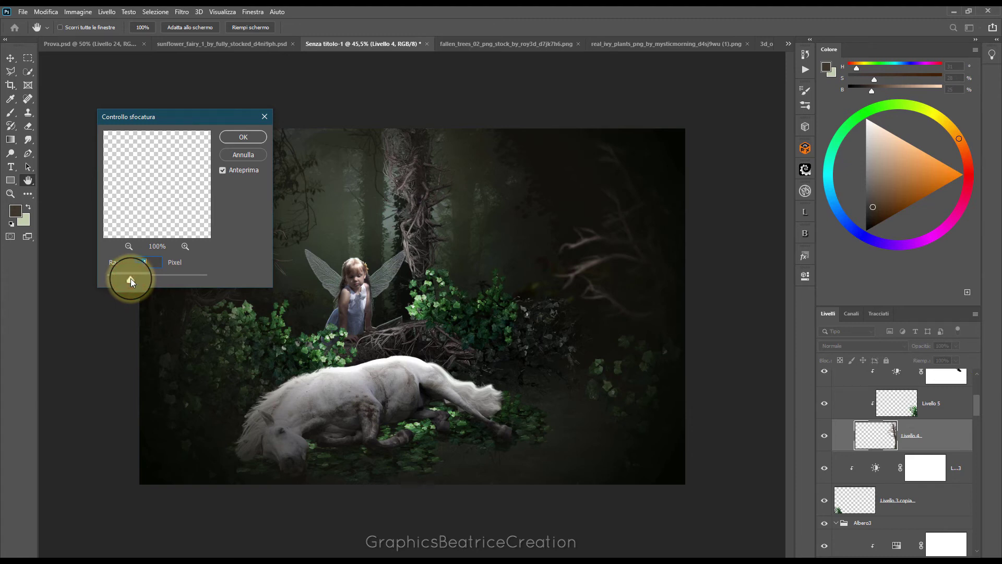
click(255, 139)
key(b)
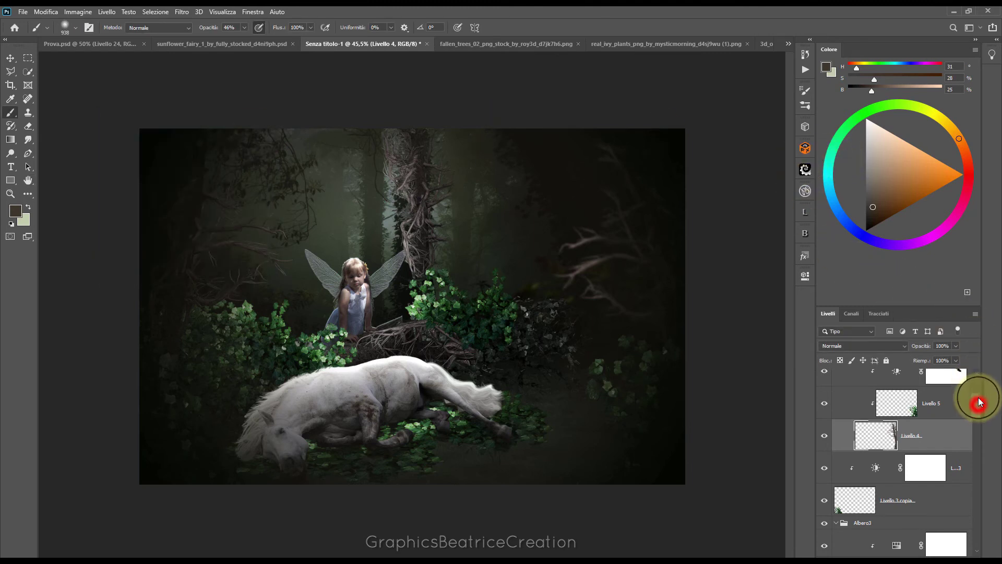
drag(977, 402, 975, 538)
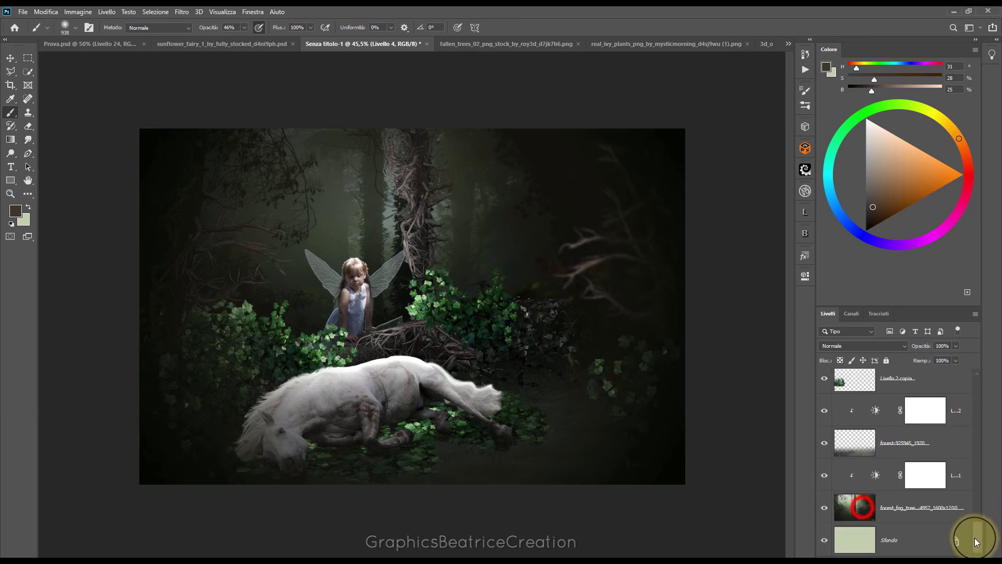
- Reapply the last blur to the forest_fog_trees photo layer
click(856, 507)
click(175, 11)
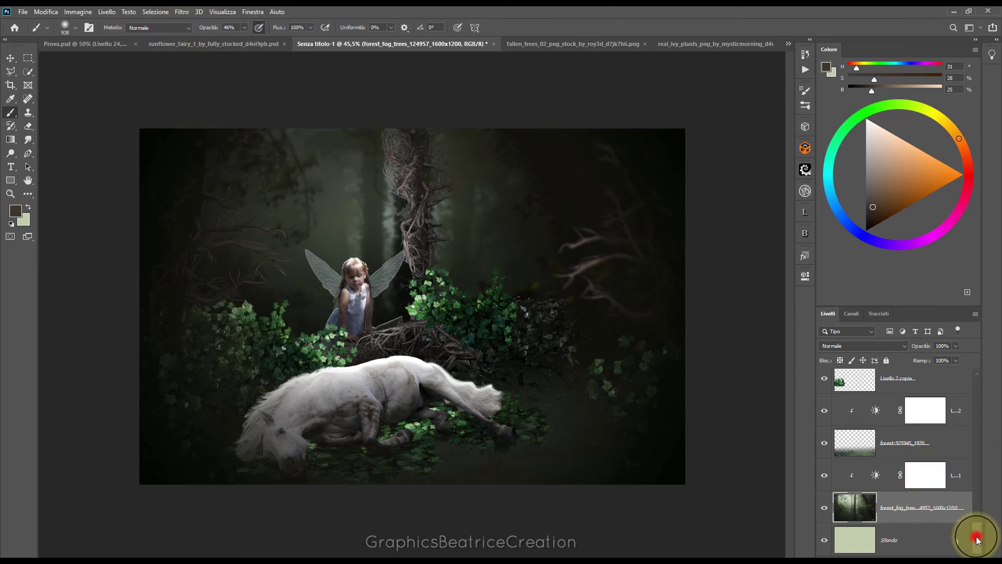
drag(977, 540, 969, 371)
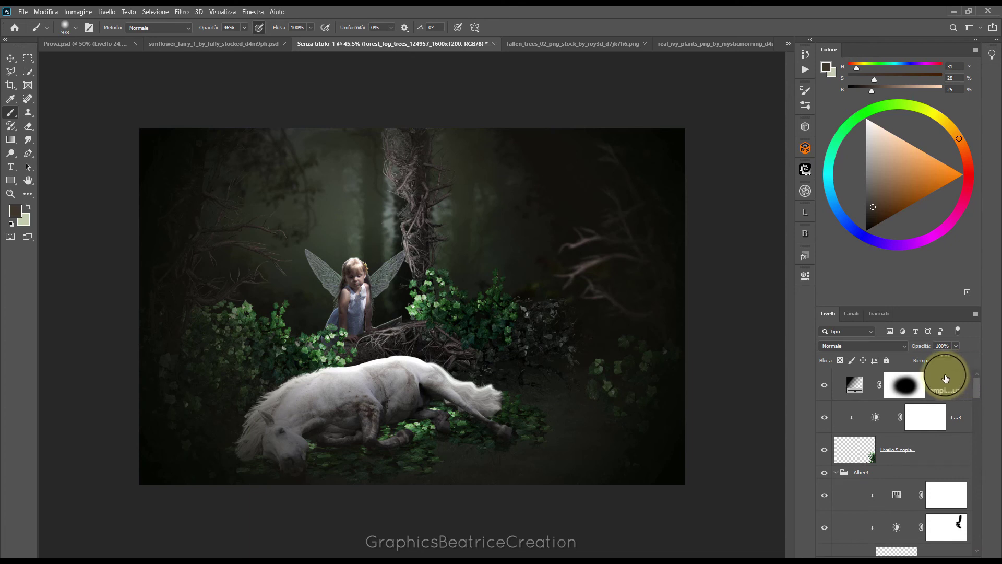
- On Livello 12, sample a dark green foreground colour from the lower-right canvas
click(955, 488)
click(15, 211)
click(662, 453)
click(832, 143)
- Brush dark green over the bottom-right and bottom-left corners of the image
click(10, 112)
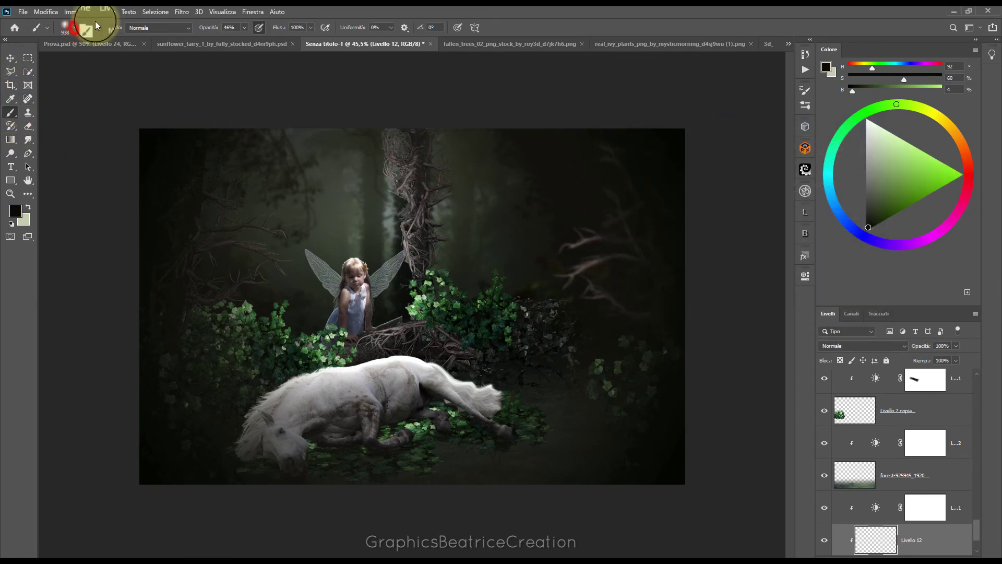
click(75, 27)
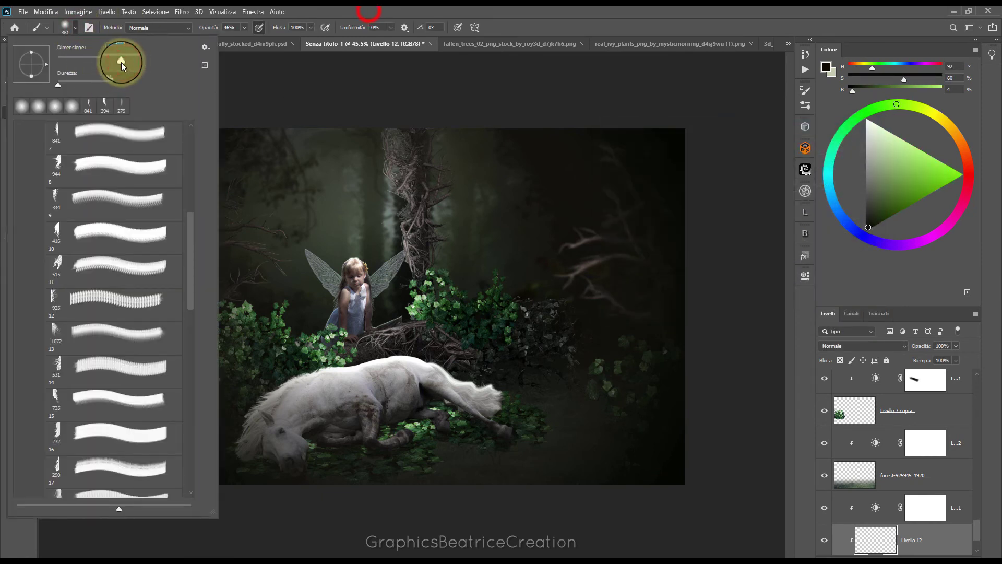
click(375, 416)
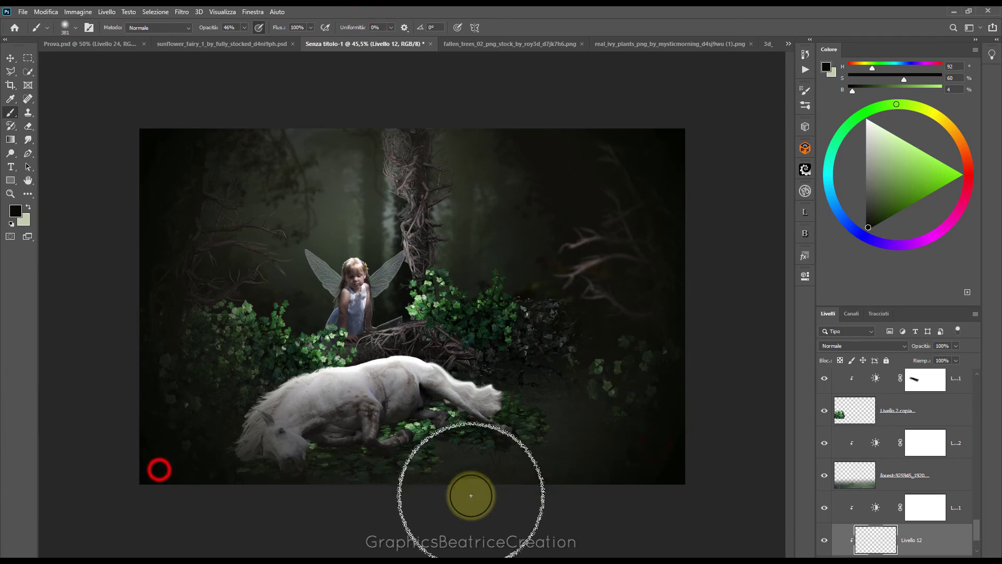
click(650, 459)
drag(157, 456, 165, 455)
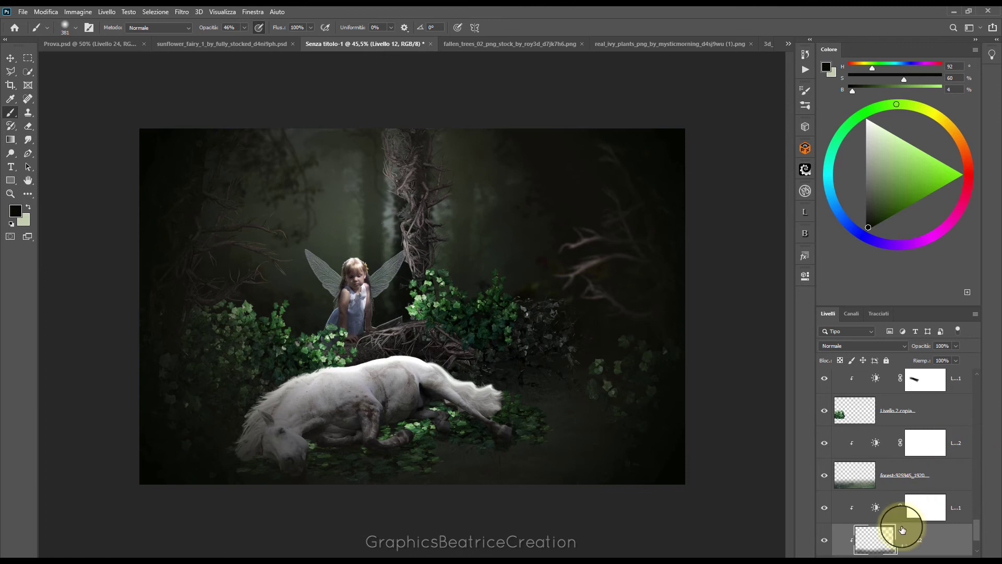
- Undo the corner brush strokes
click(46, 11)
click(48, 11)
click(50, 31)
click(48, 12)
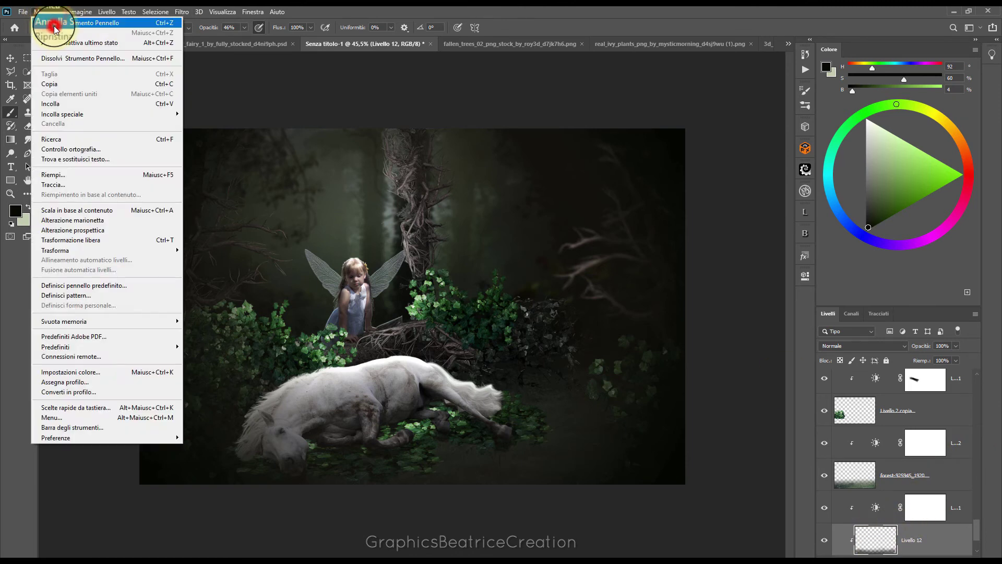
click(54, 12)
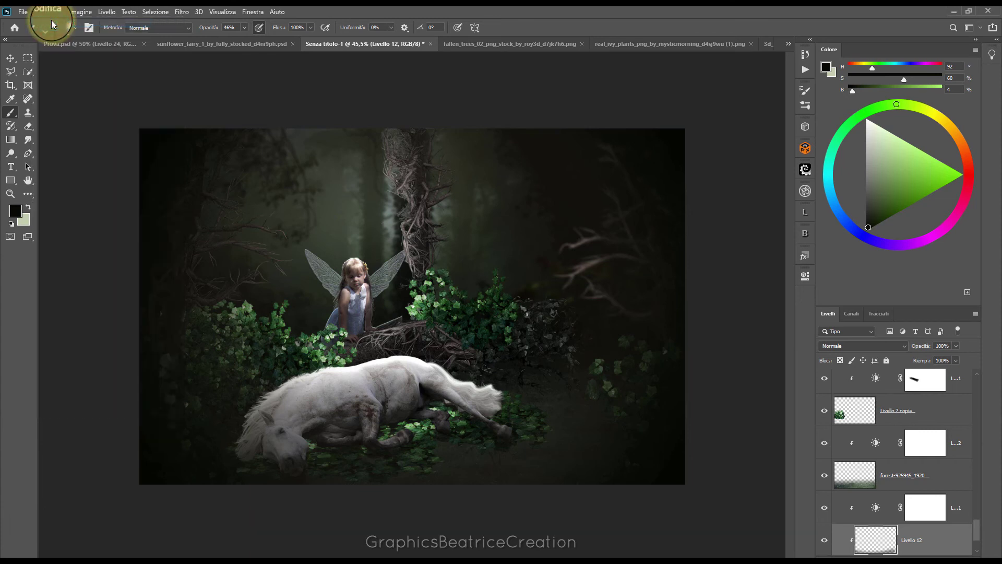
- Delete Livello 12 and create a fresh empty layer above the gradient fill vignette
click(938, 545)
key(Delete)
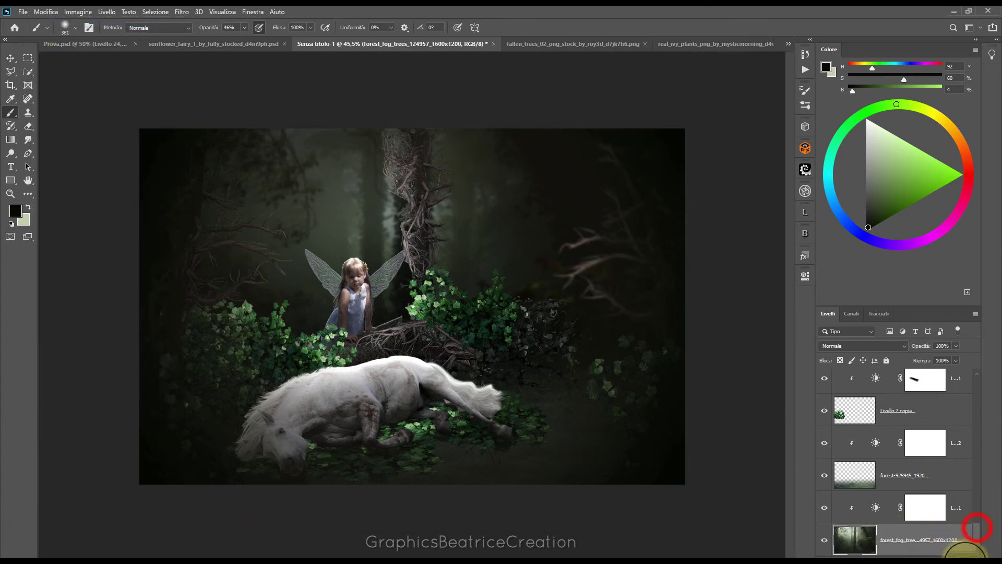
drag(975, 520, 977, 374)
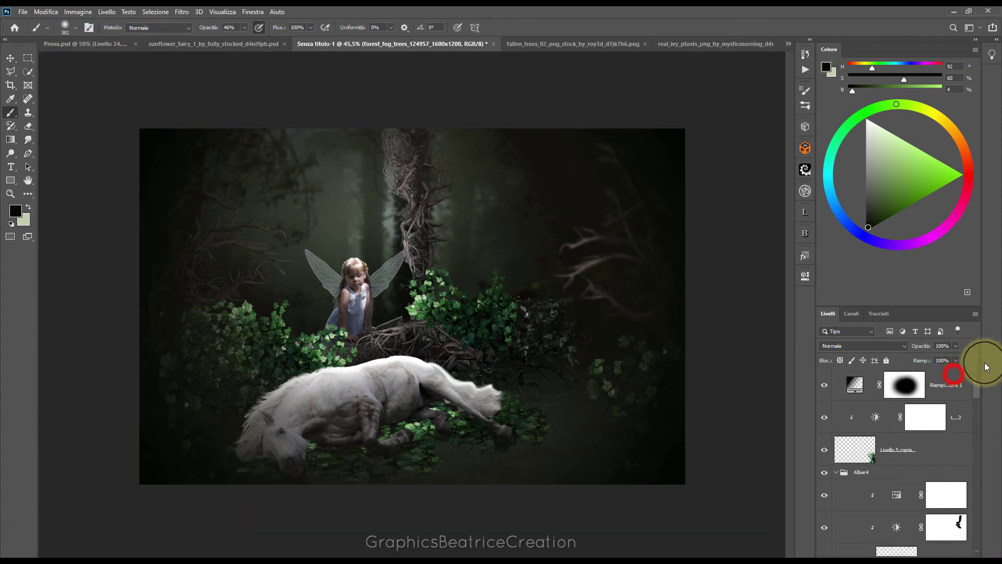
click(954, 377)
click(964, 554)
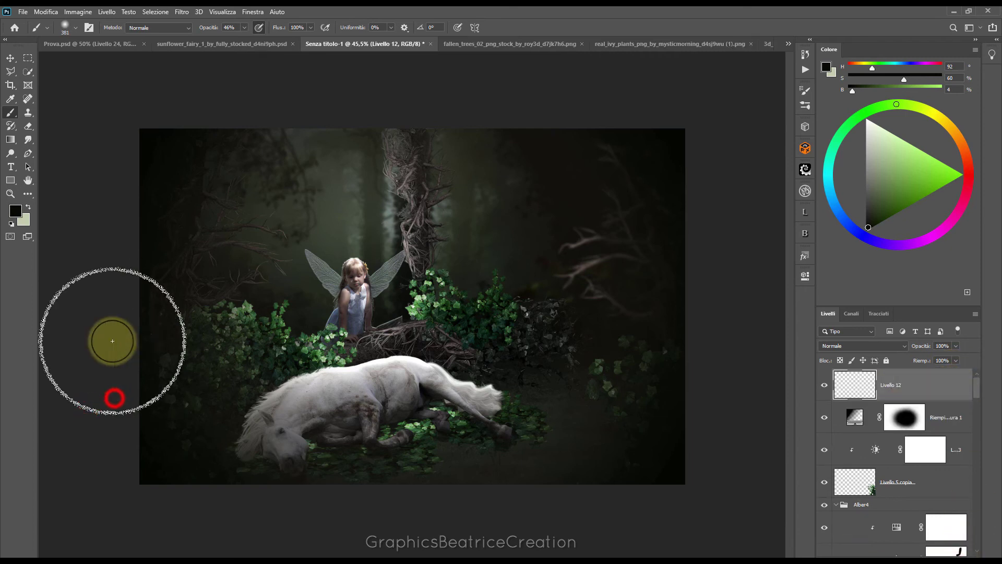
- Paint over the horse's head and ground on Livello 12 and set its opacity to 61%
mouse_move(115, 397)
mouse_down()
mouse_move(496, 454)
mouse_move(698, 436)
mouse_move(241, 485)
mouse_move(133, 459)
mouse_move(714, 457)
mouse_move(532, 467)
mouse_up()
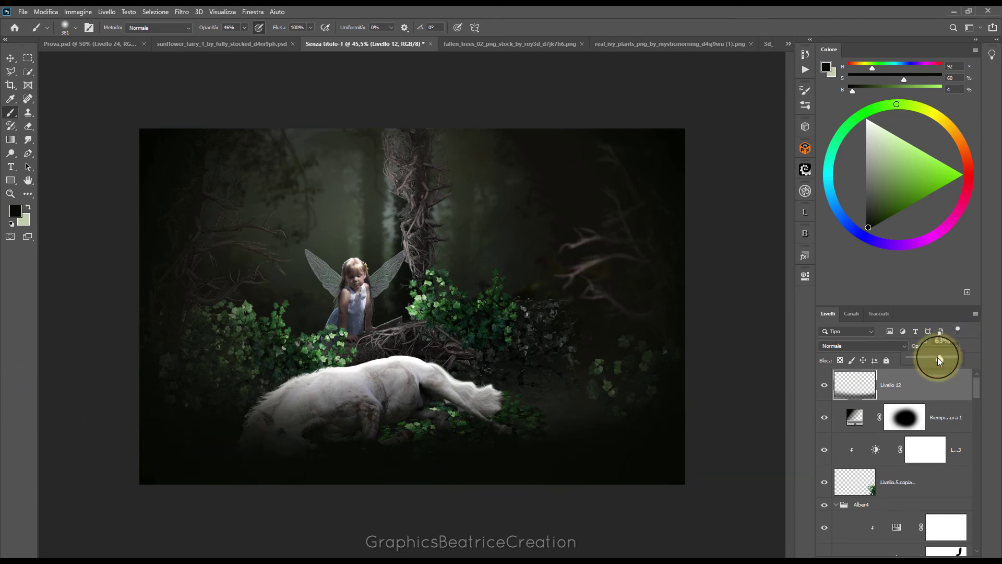
drag(938, 359, 937, 359)
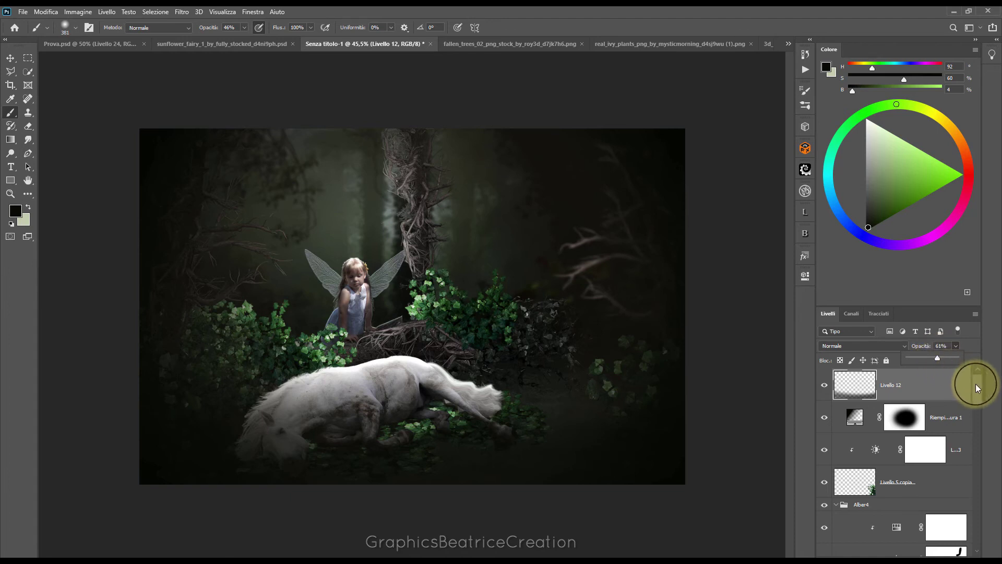
click(959, 442)
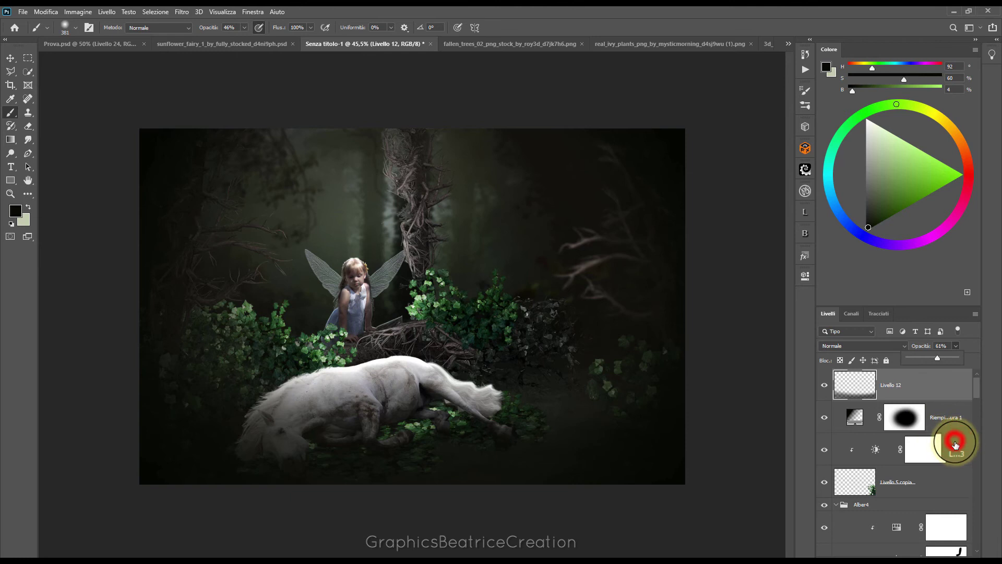
- Open the Glitter Bokeh Textures image
click(23, 11)
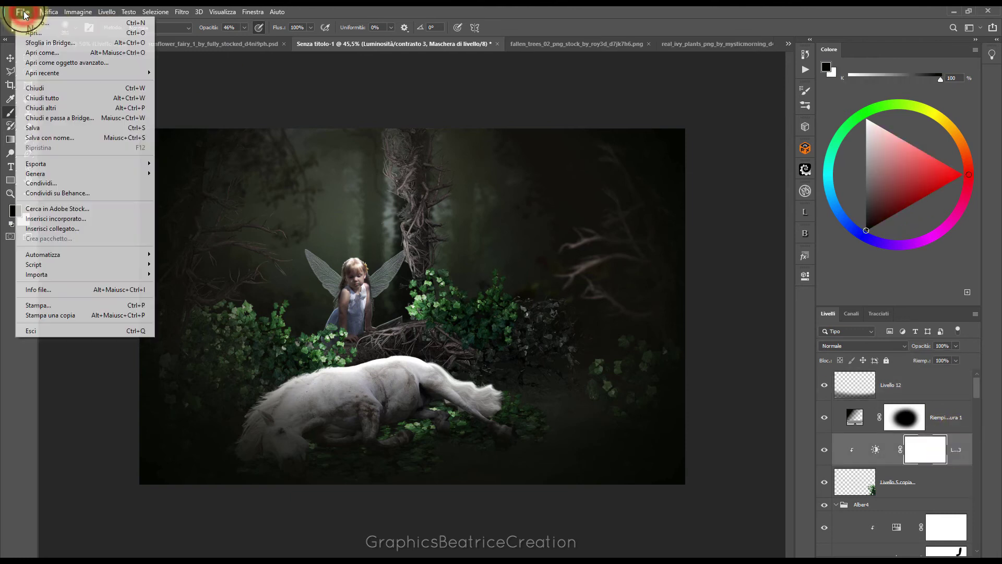
click(41, 35)
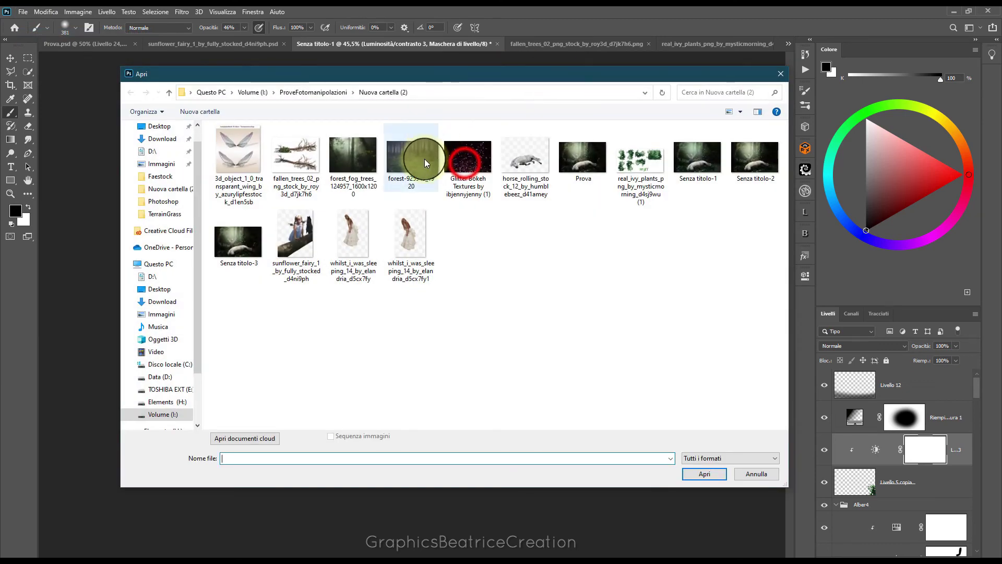
click(466, 167)
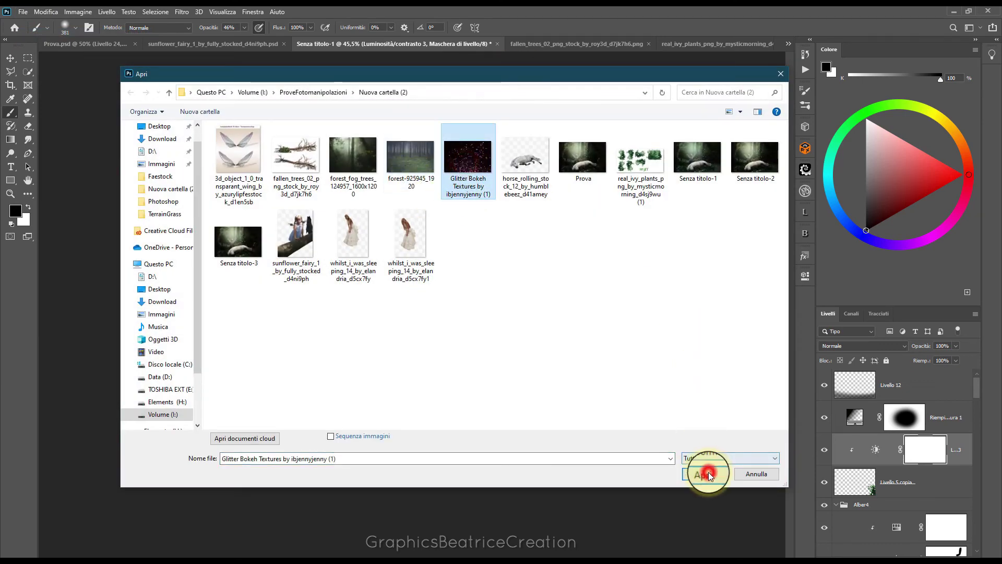
click(708, 472)
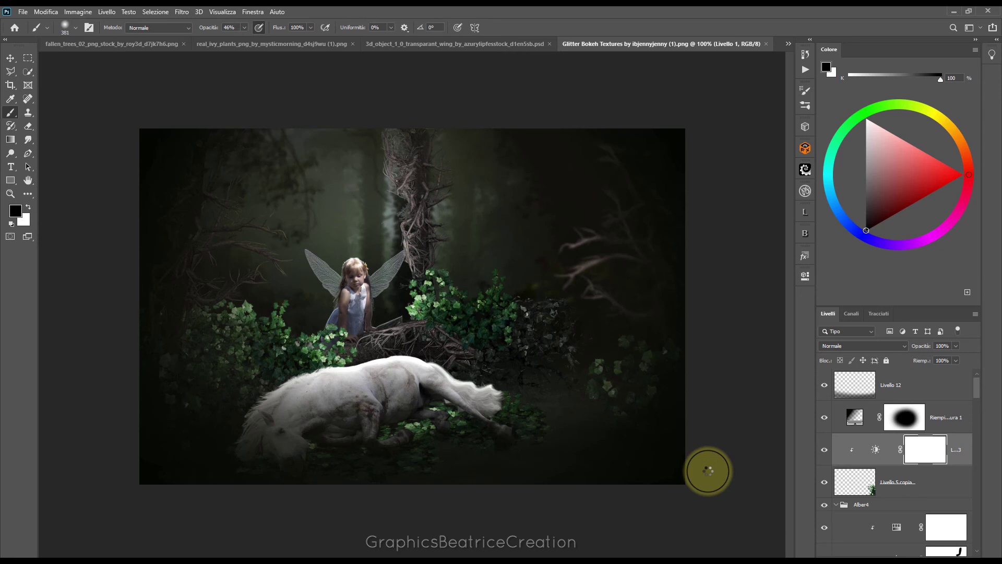
- Try shrinking the bokeh texture, then cancel the resize
click(10, 58)
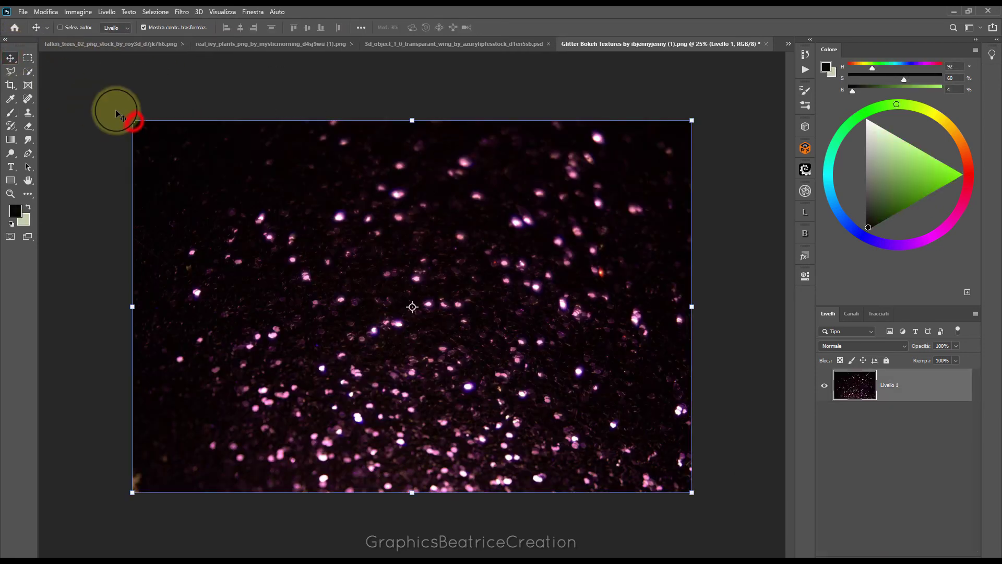
drag(132, 120, 310, 242)
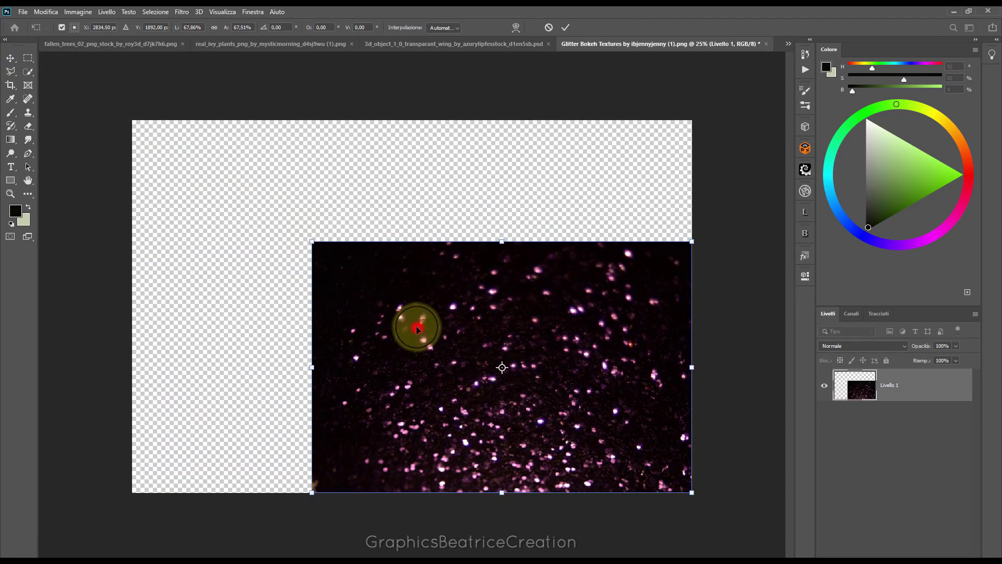
drag(416, 340, 317, 278)
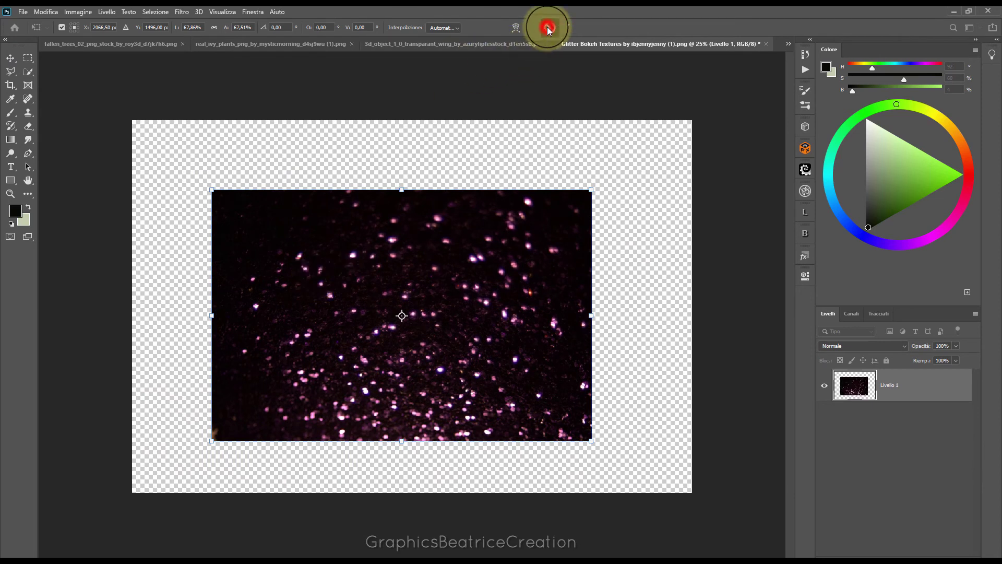
click(548, 29)
- Desaturate the bokeh with Tonalità/saturazione: saturation -100, lightness +1
click(77, 11)
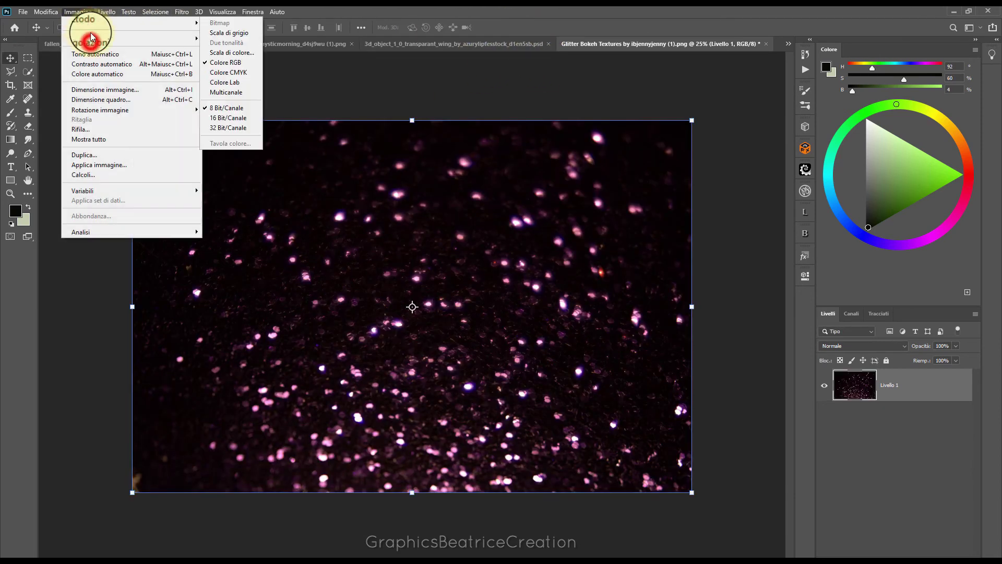
click(87, 39)
click(256, 93)
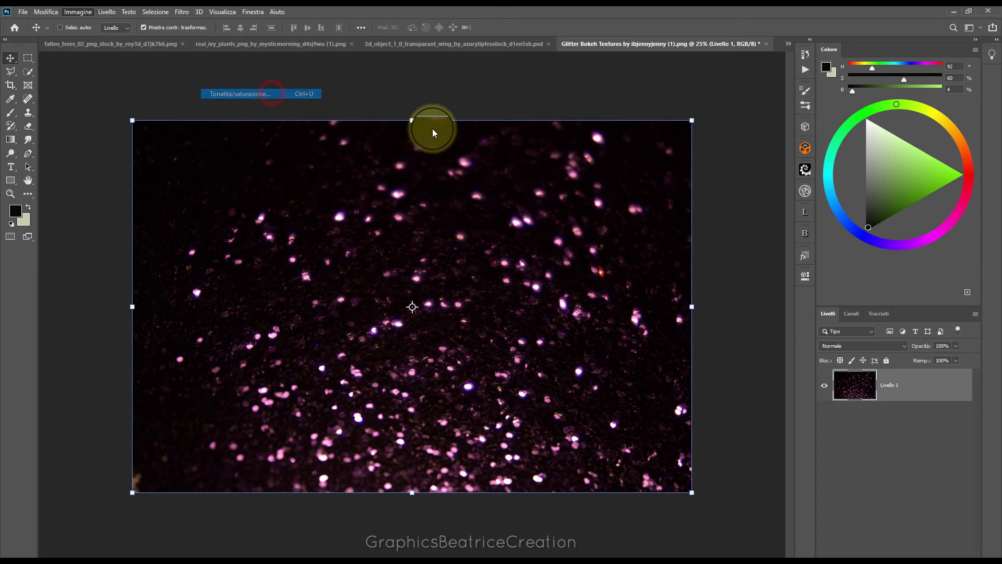
drag(784, 201, 733, 201)
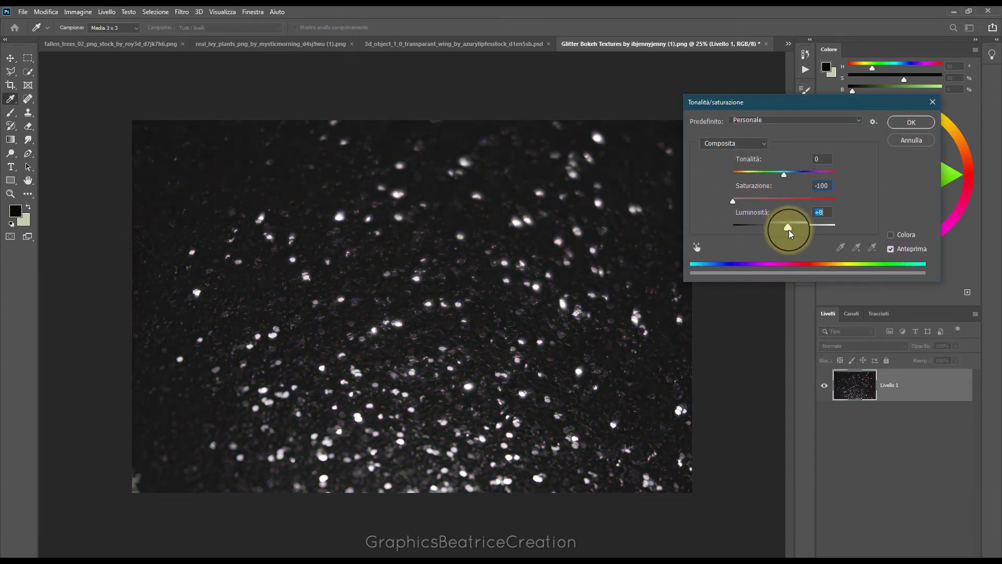
drag(788, 233, 787, 233)
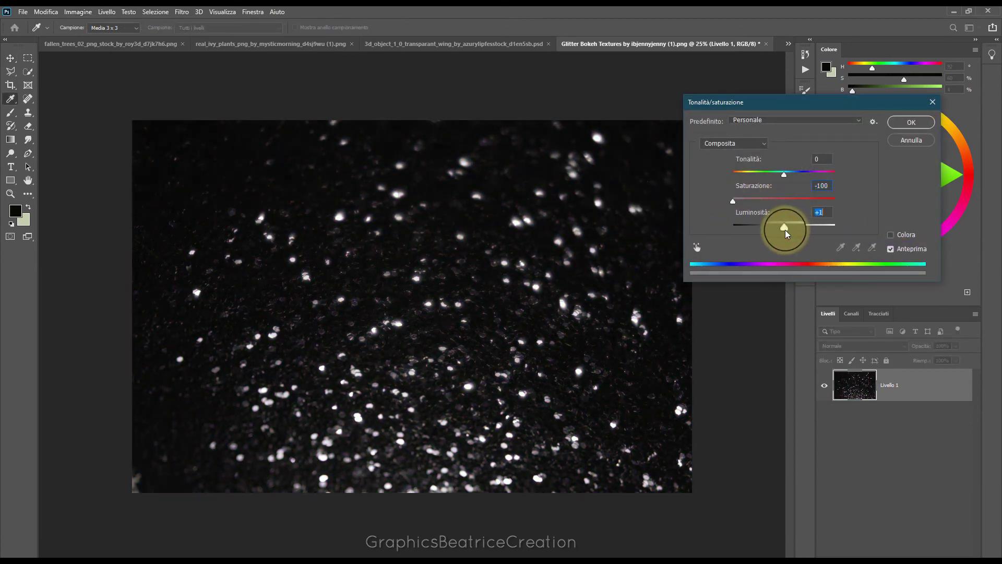
click(911, 123)
key(v)
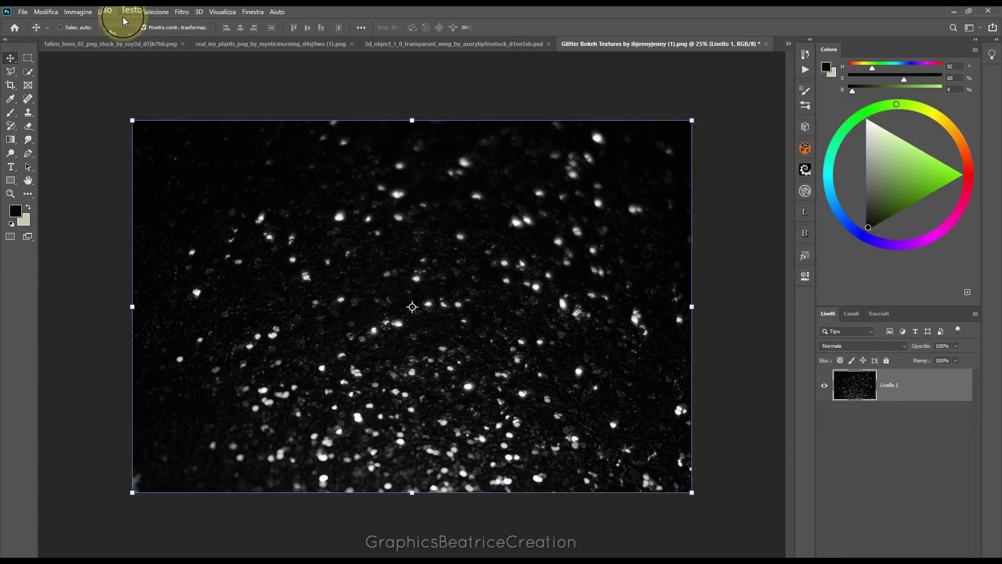
- Nudge the texture, copy it, and return to the Senza titolo-1 composite
click(435, 231)
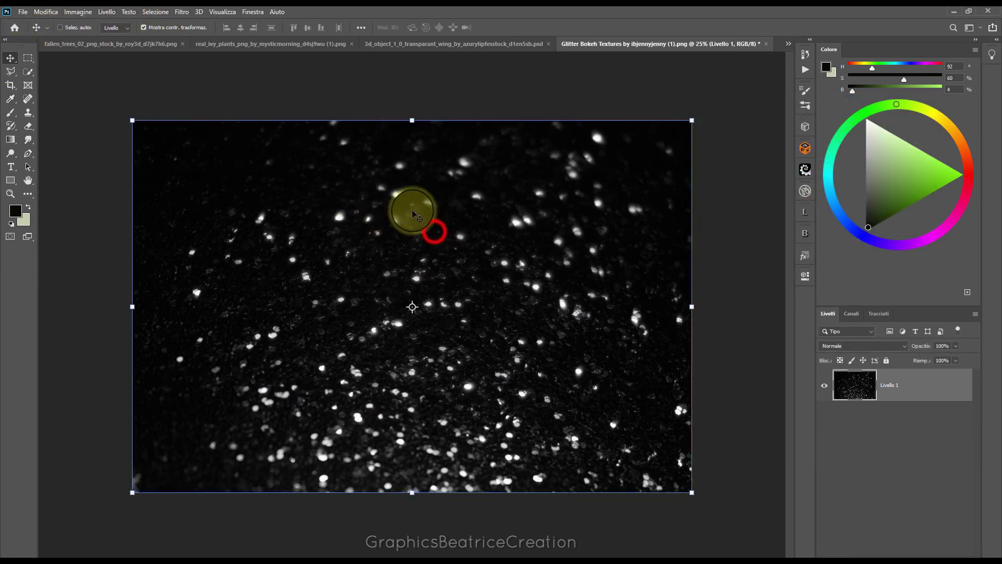
mouse_move(433, 230)
mouse_down()
mouse_move(385, 193)
mouse_move(434, 231)
mouse_up()
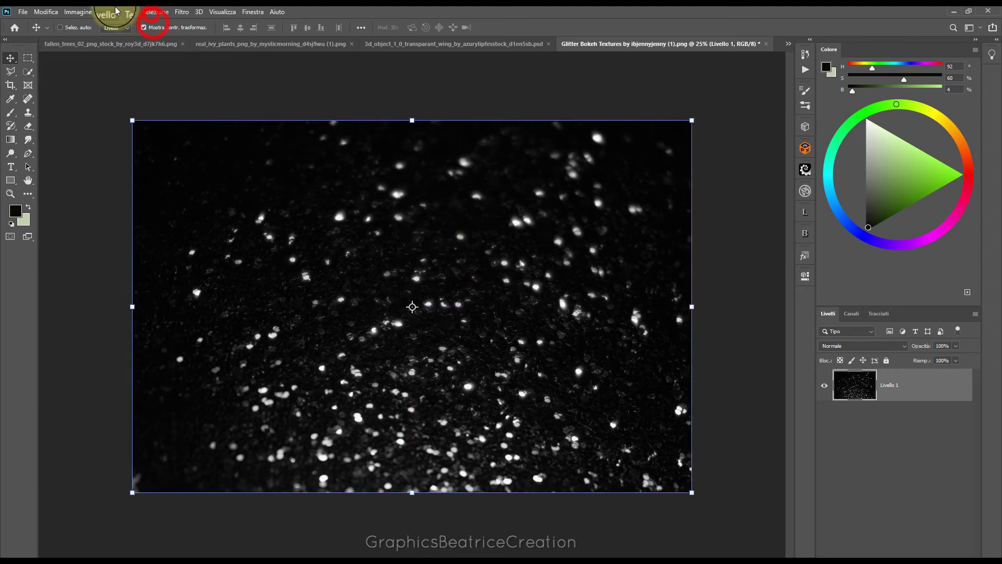
click(46, 11)
click(52, 83)
click(788, 43)
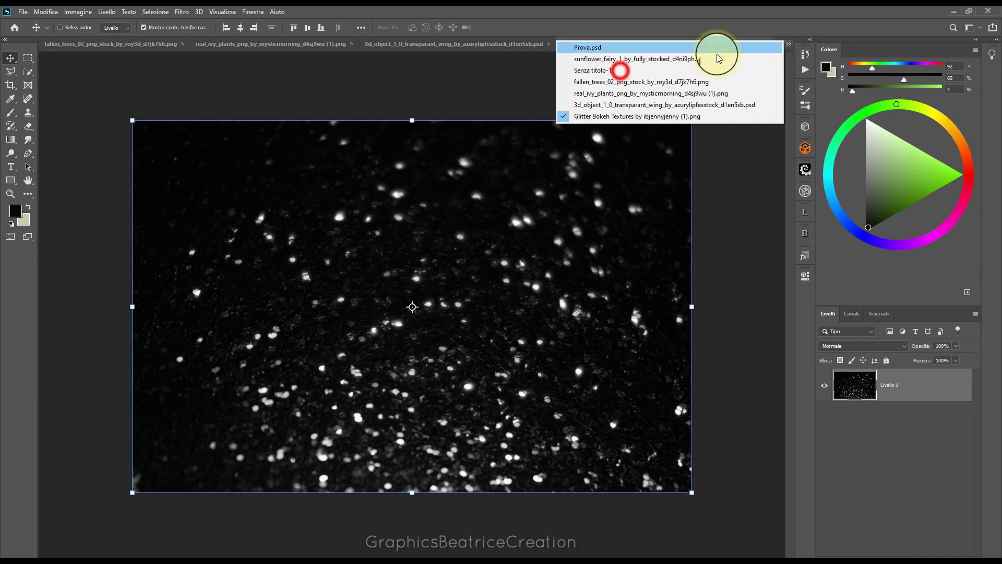
click(621, 72)
click(45, 13)
- Paste the bokeh as a new layer and scale it down to about 27%
click(68, 99)
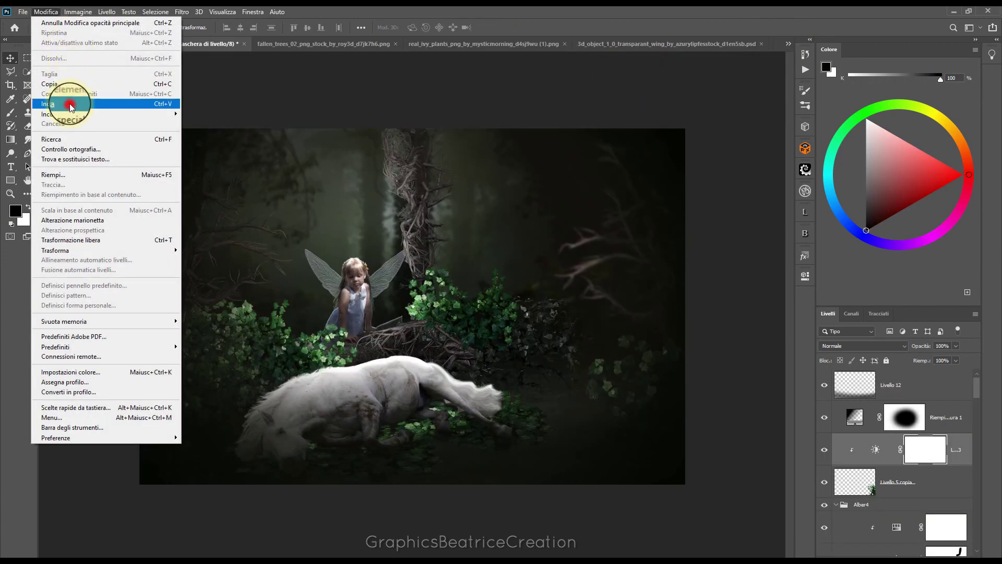
click(140, 129)
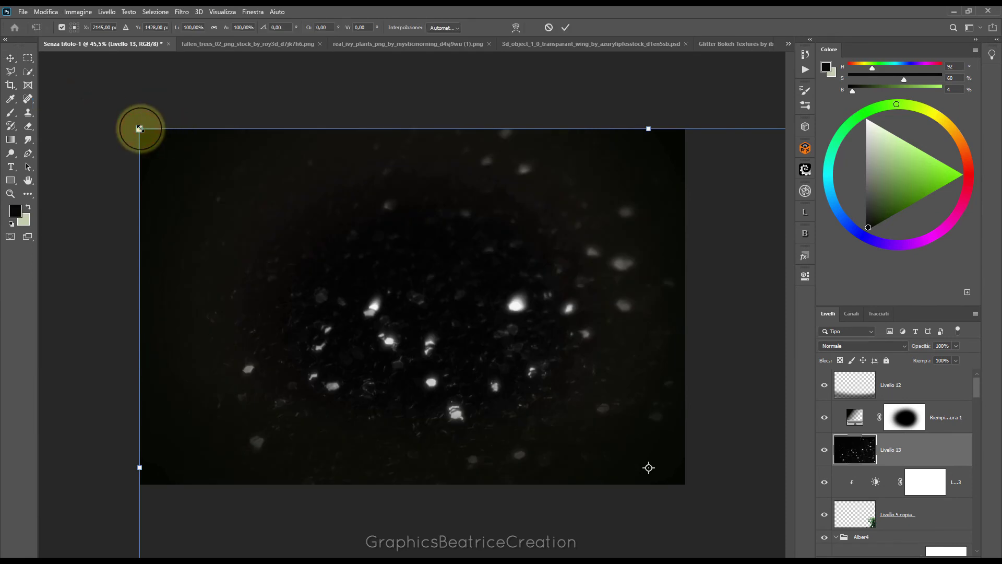
mouse_move(139, 129)
mouse_down()
mouse_move(593, 382)
mouse_move(667, 447)
mouse_up()
mouse_move(576, 447)
mouse_down()
mouse_move(165, 132)
mouse_move(146, 131)
mouse_move(380, 286)
mouse_up()
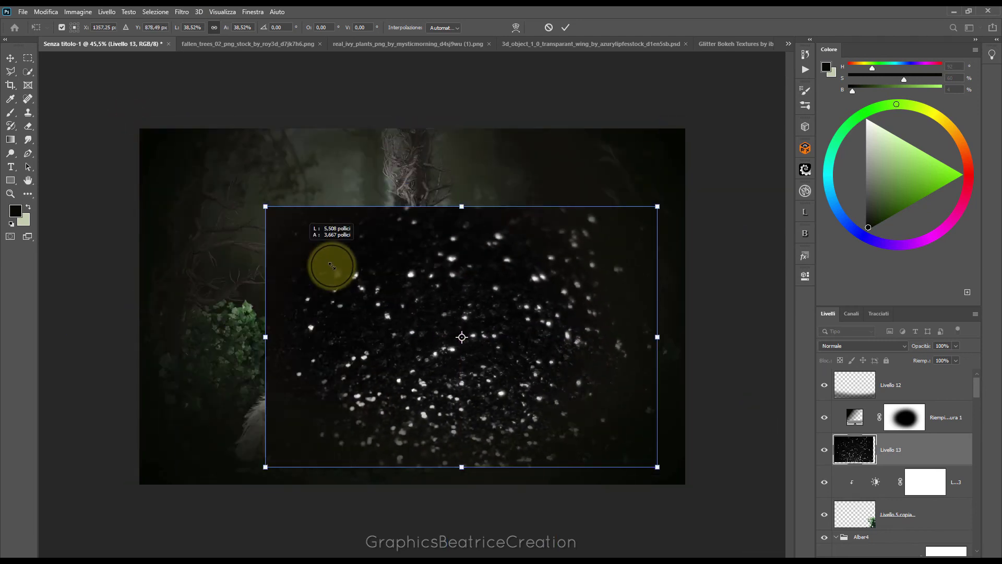
mouse_move(519, 350)
mouse_down()
mouse_move(365, 291)
mouse_move(359, 319)
mouse_up()
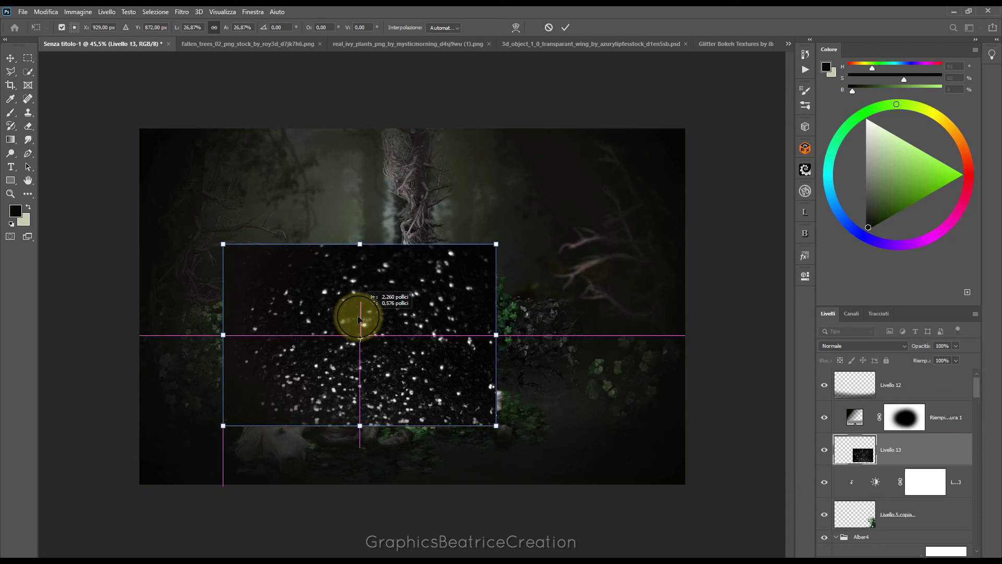
click(565, 27)
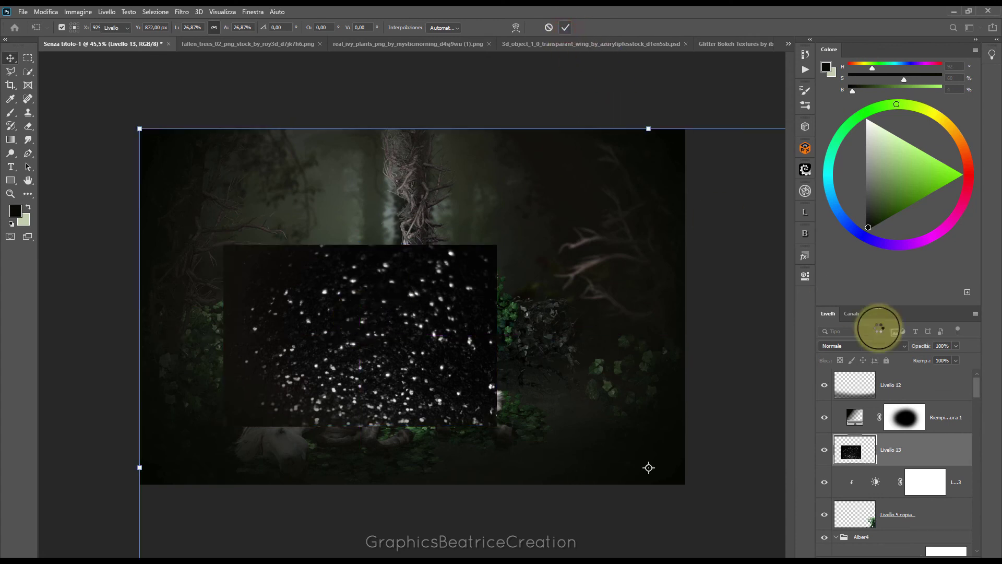
- Set the bokeh layer's blend mode to Scolora and move it up over the fairy and horse
click(905, 346)
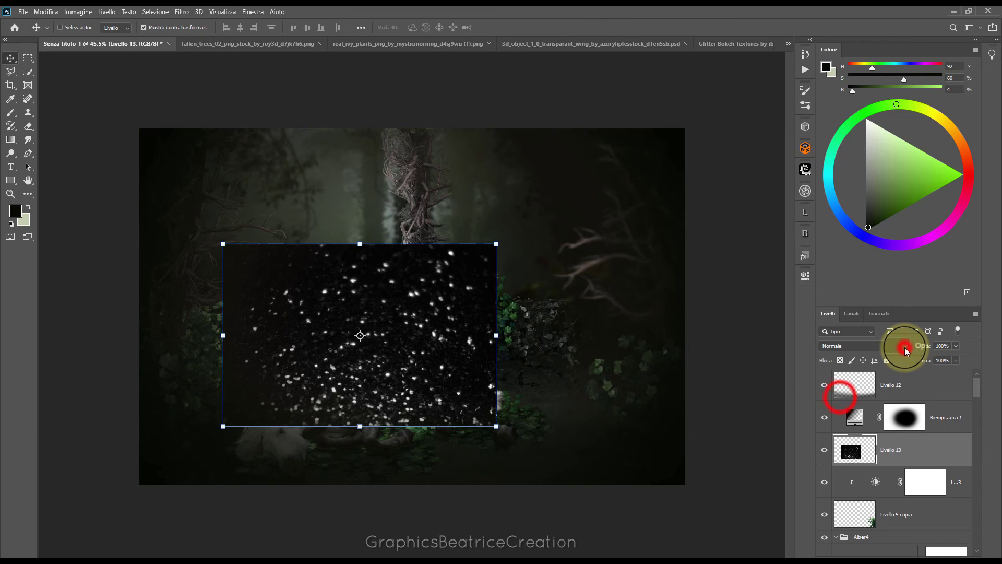
click(842, 396)
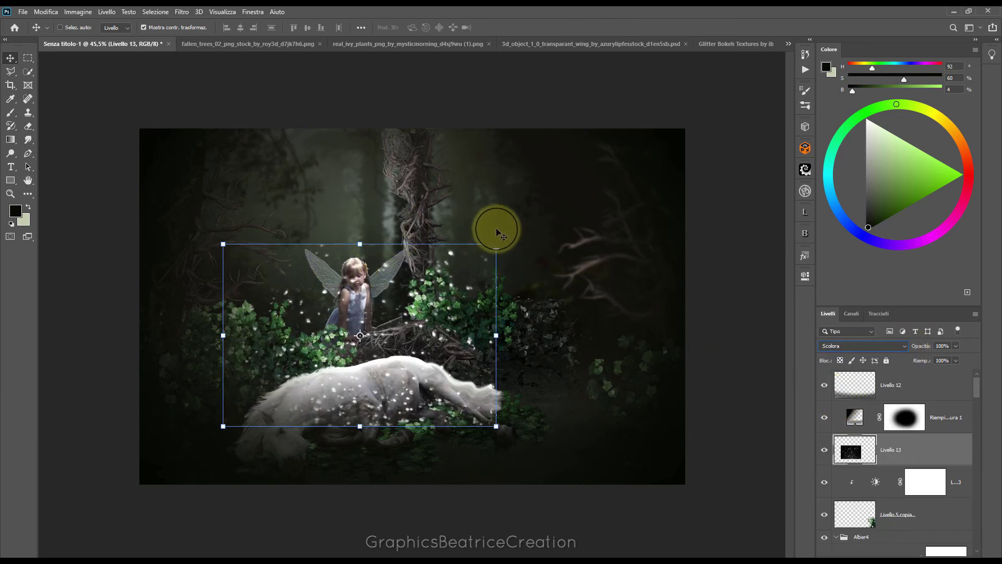
click(356, 393)
drag(356, 399, 358, 386)
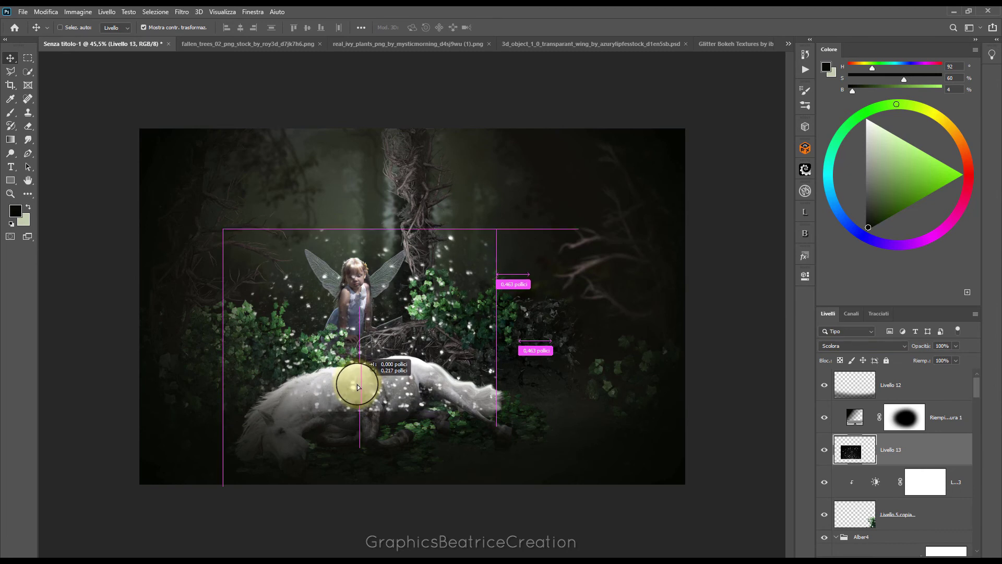
- Distort the sparkle layer's corners to stretch it lower over the horse and outward at the top
click(360, 230)
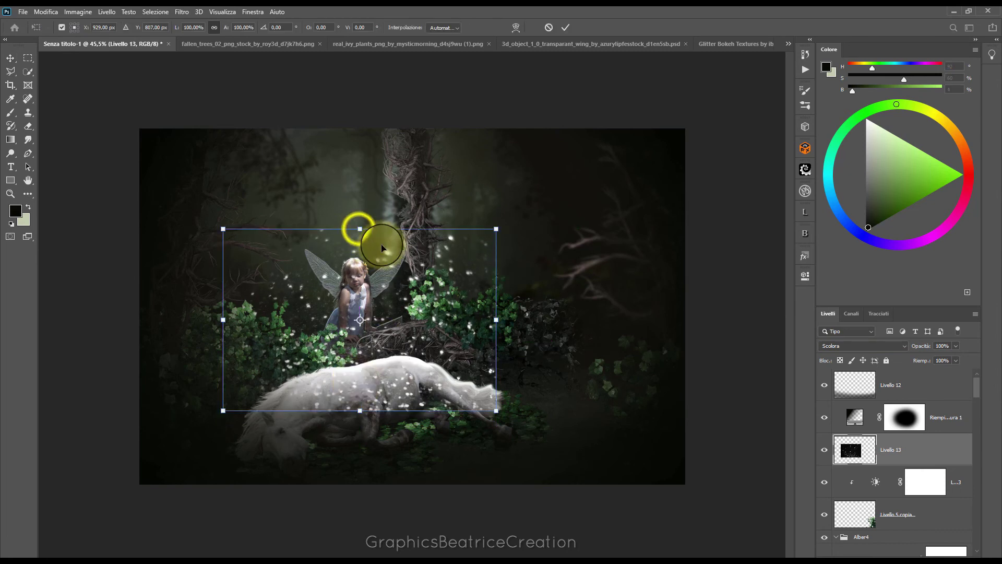
right_click(359, 229)
click(385, 273)
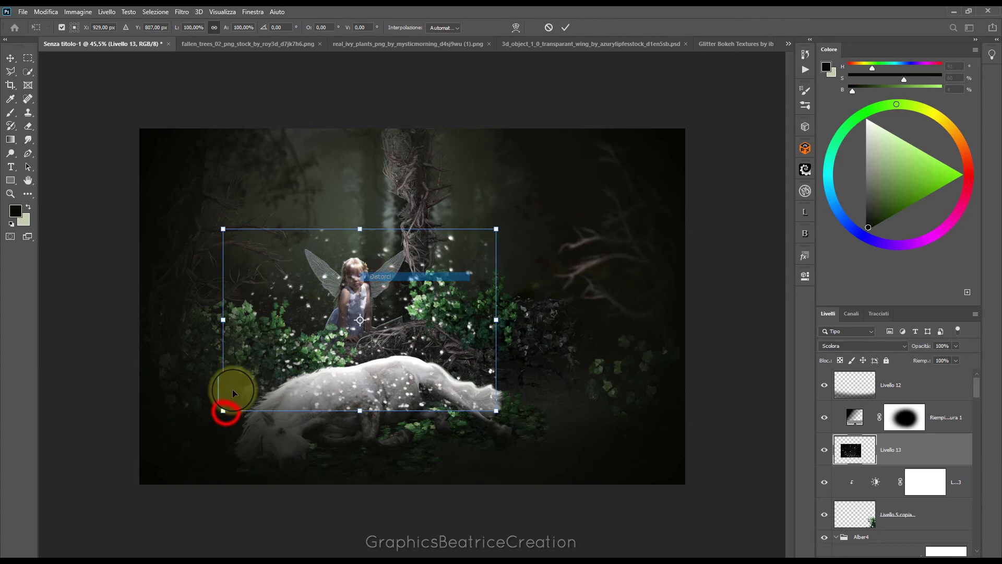
drag(226, 426, 229, 436)
drag(358, 422, 361, 410)
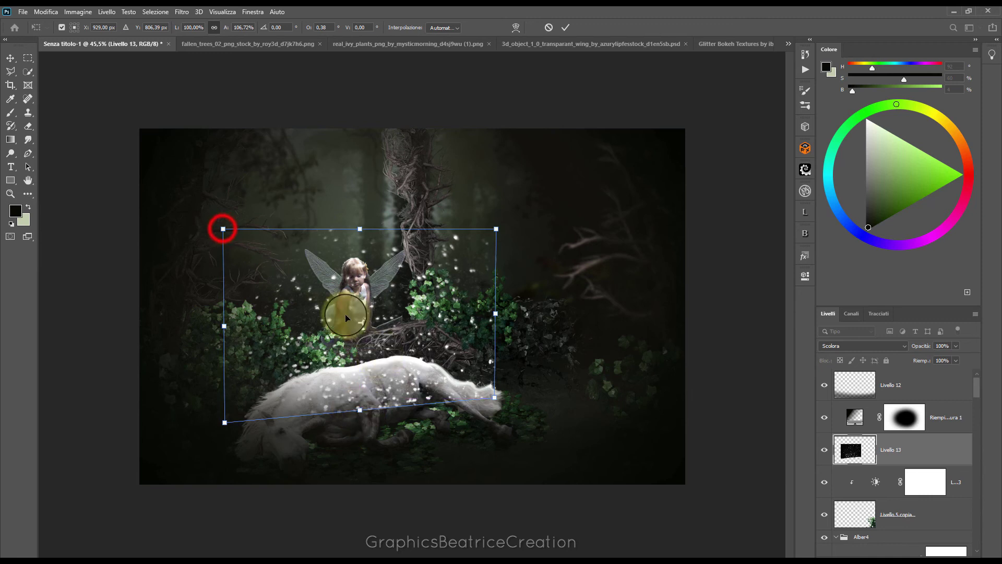
drag(223, 230, 209, 214)
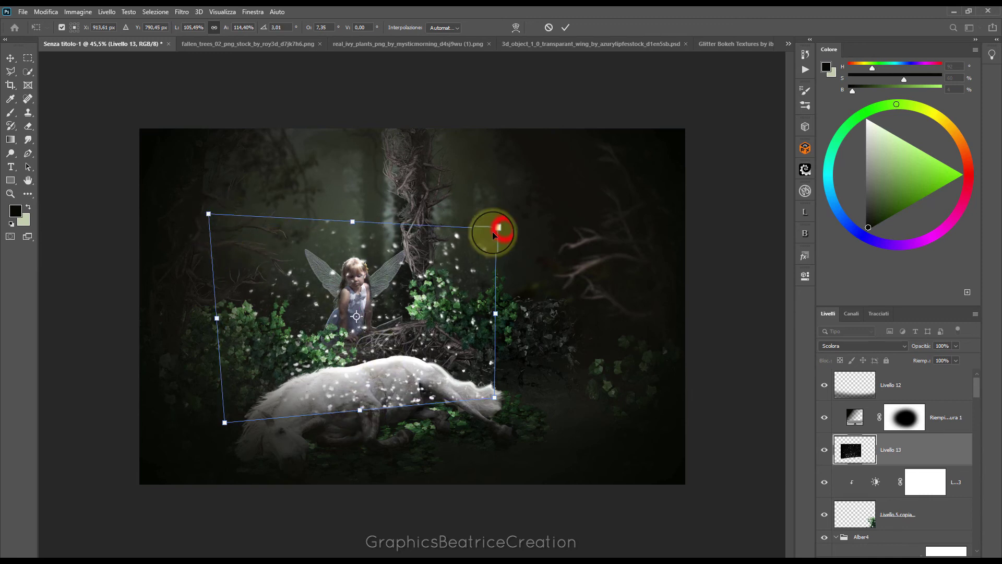
drag(501, 232, 510, 215)
- Warp the sparkles' bottom and right edges to curve above the horse's back and tail
right_click(380, 381)
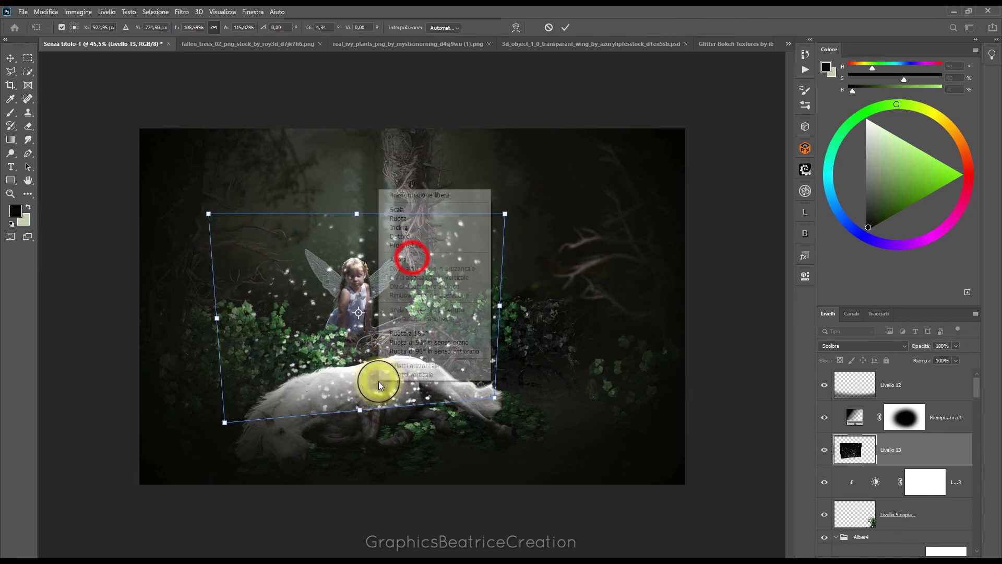
click(412, 260)
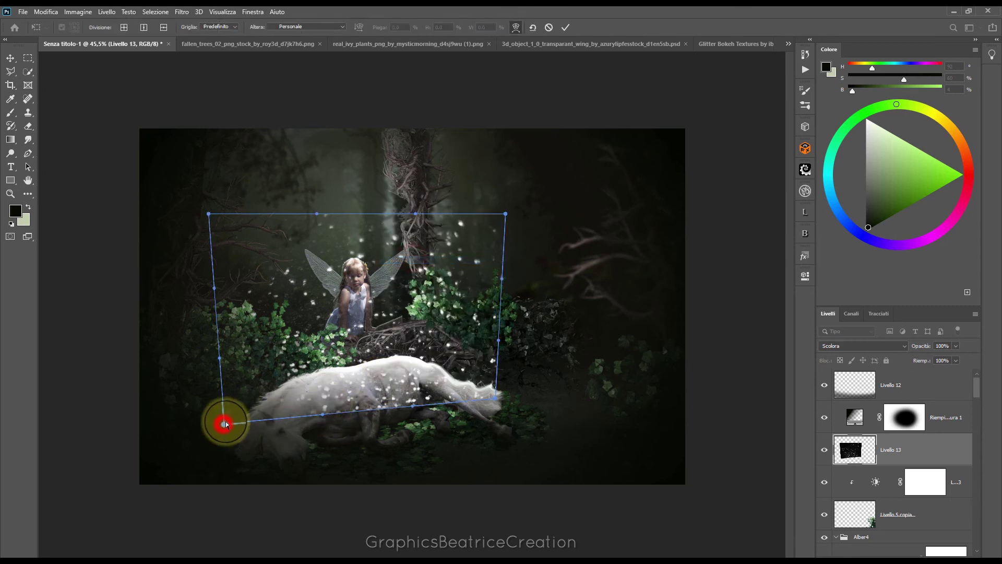
drag(234, 429, 243, 437)
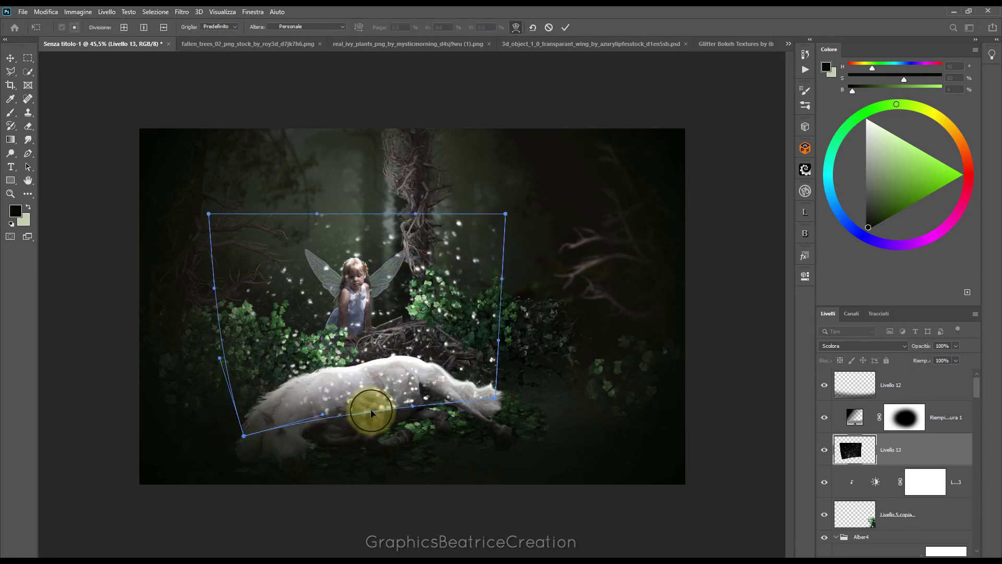
drag(324, 413, 325, 407)
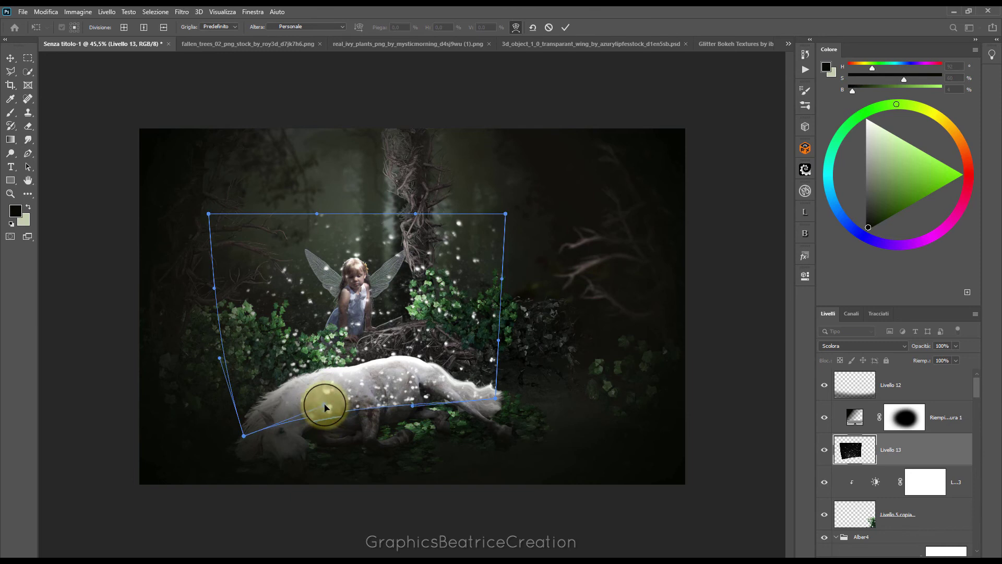
click(415, 404)
drag(413, 405, 413, 389)
drag(495, 398, 488, 402)
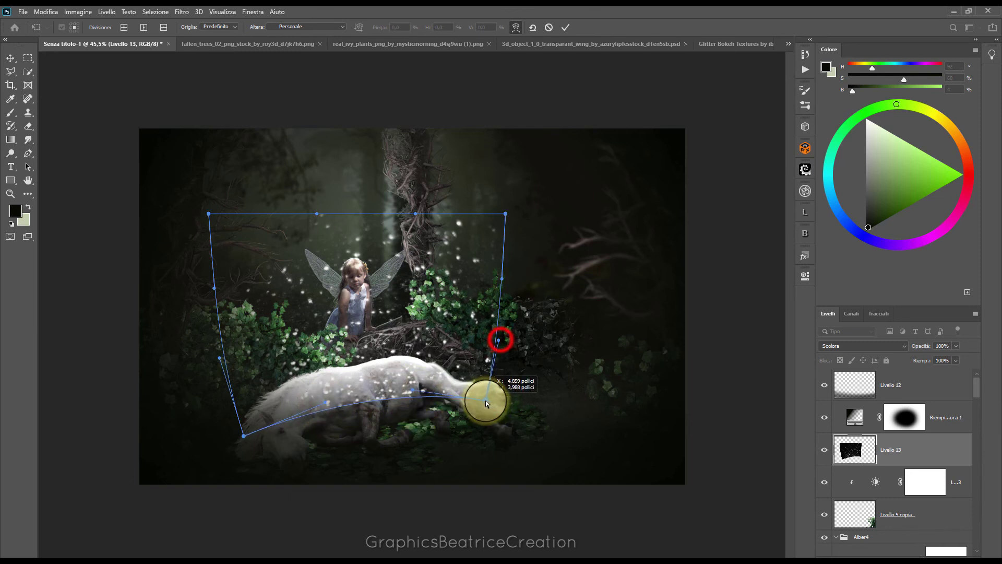
drag(499, 340, 489, 339)
drag(502, 284, 495, 280)
- Warp the left and top edges up and outward, then commit the warp
drag(218, 361, 233, 356)
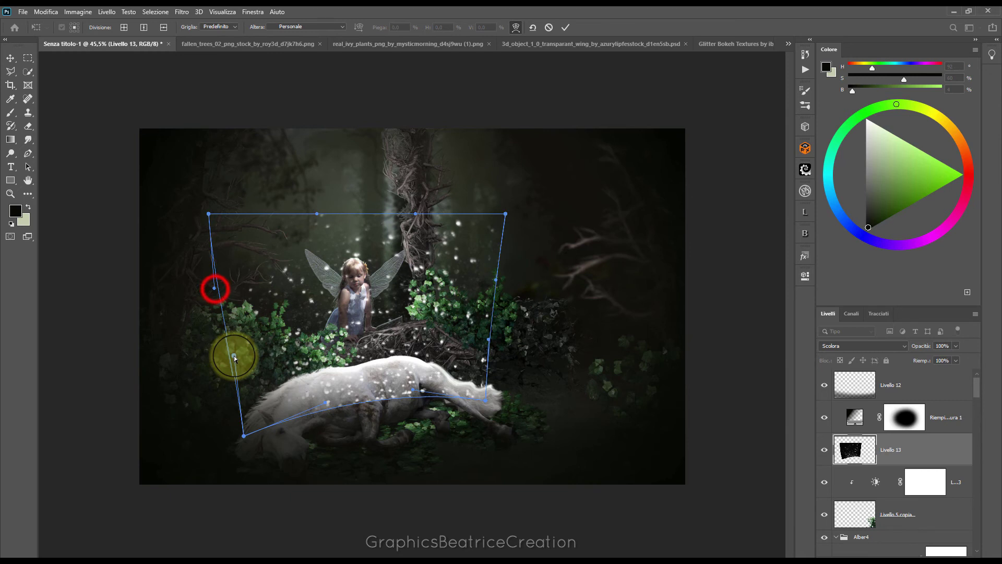
drag(215, 287, 224, 287)
drag(209, 217, 198, 207)
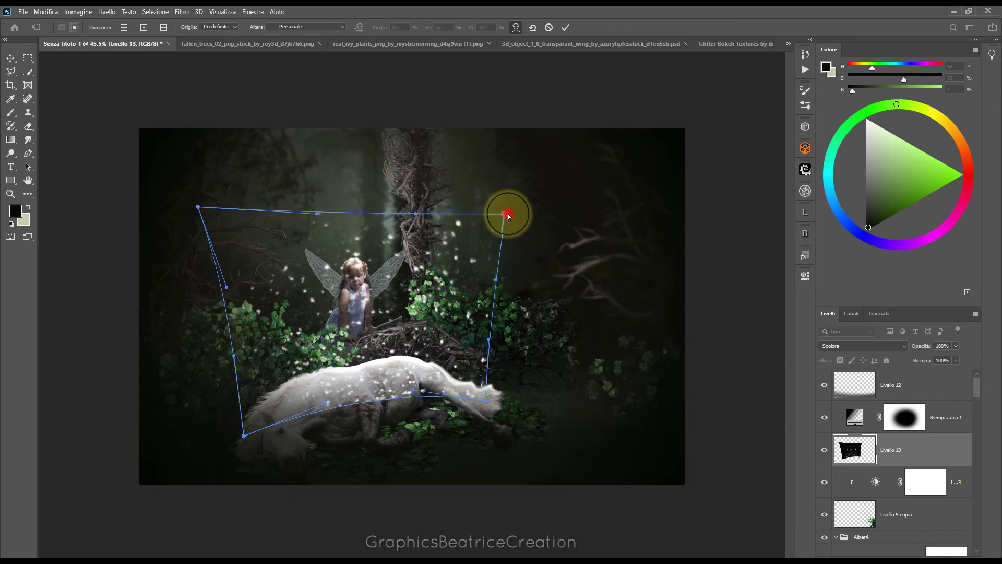
drag(508, 214, 519, 206)
drag(319, 216, 319, 200)
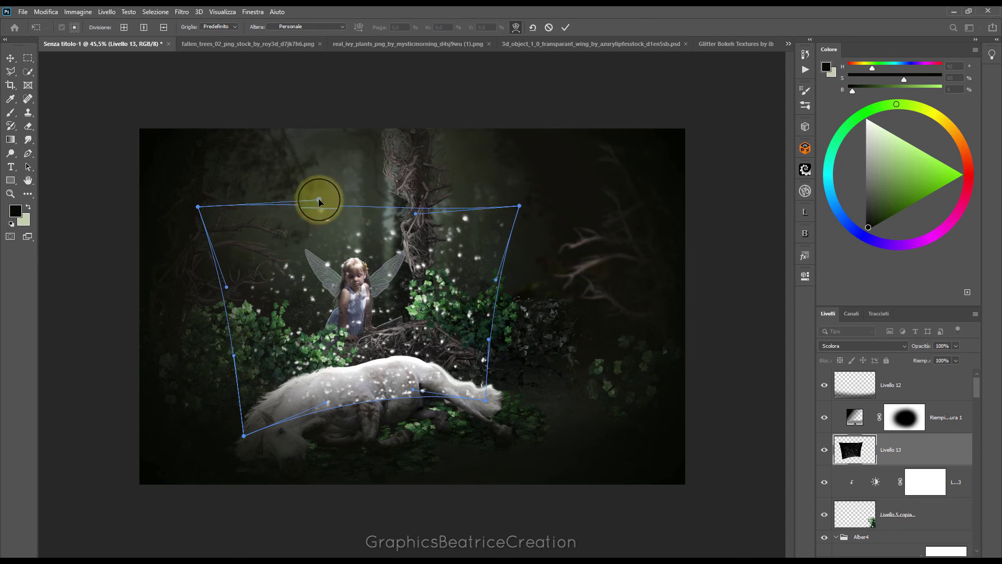
drag(416, 213, 417, 205)
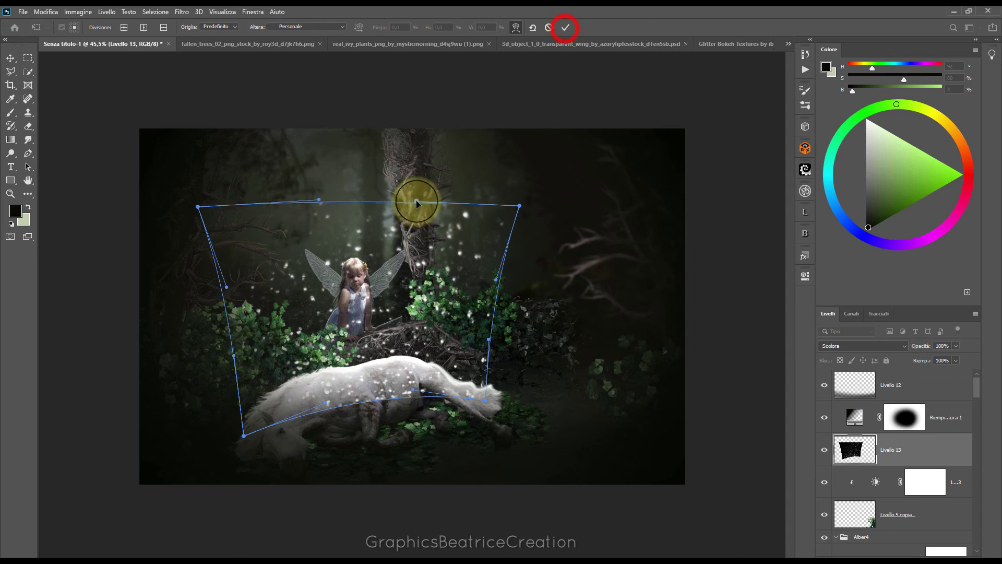
click(569, 28)
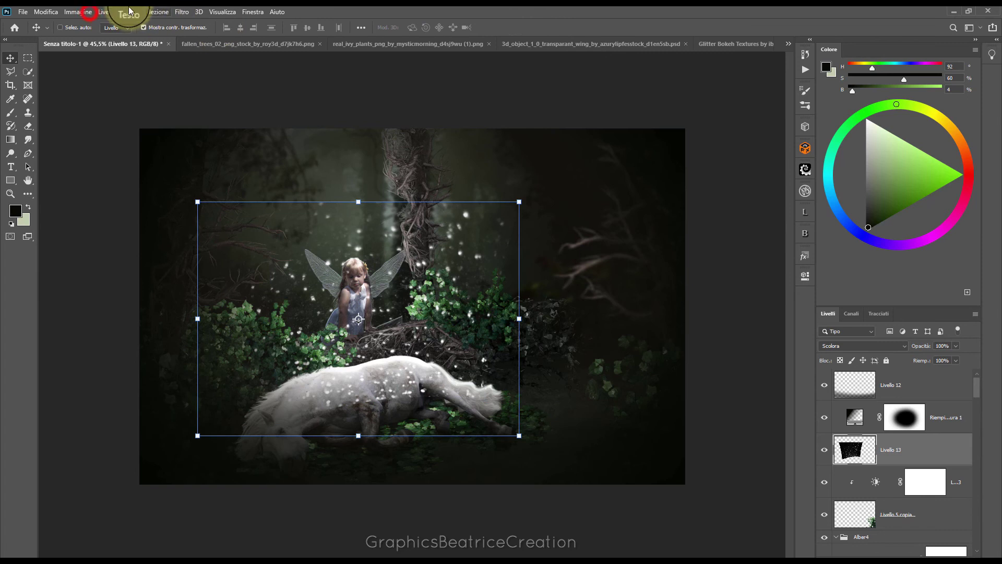
- Apply Curves to Livello 13, moving the black point and highlight end, then add a layer mask
click(90, 14)
click(261, 63)
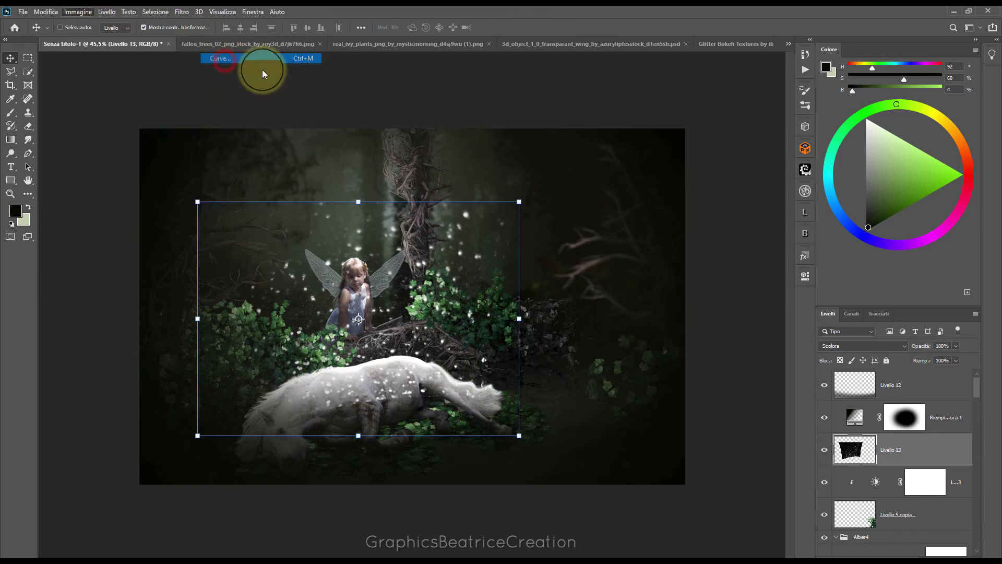
click(659, 244)
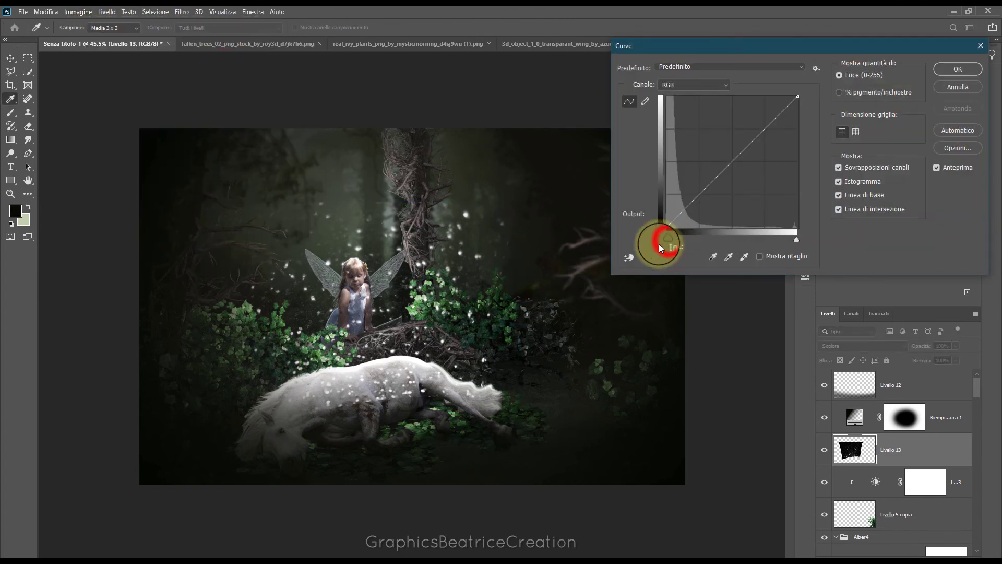
drag(665, 241, 678, 240)
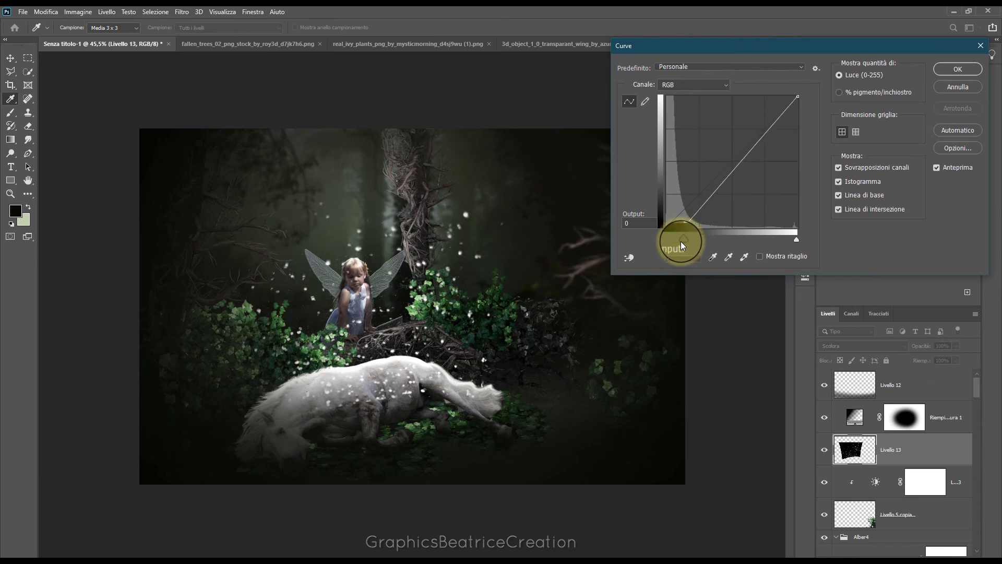
drag(790, 241, 787, 240)
click(976, 72)
key(v)
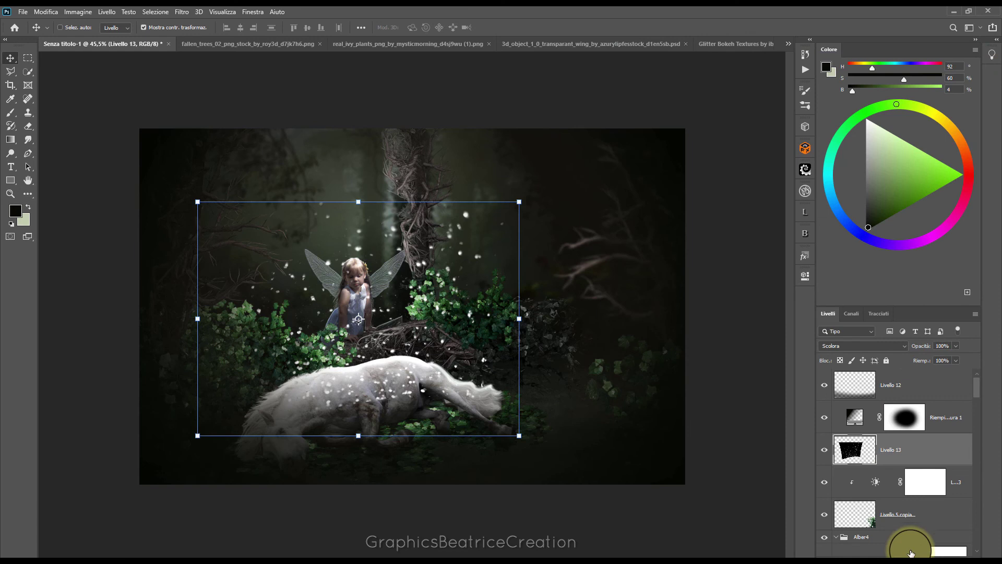
click(906, 553)
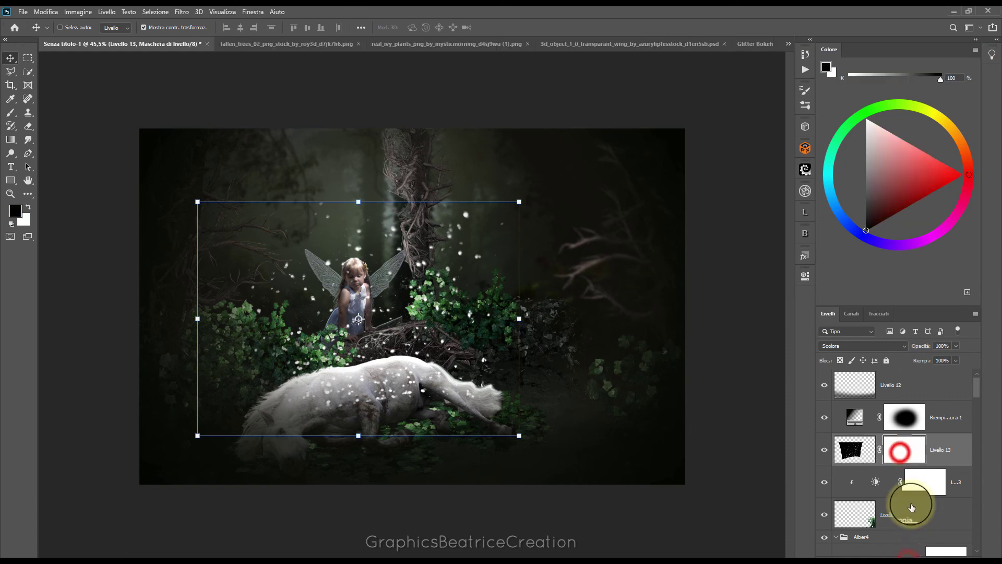
- Brush Livello 13's mask over the horse's belly and, at size 128, the fairy's face
click(8, 114)
mouse_move(365, 423)
mouse_down()
mouse_move(406, 418)
mouse_move(340, 425)
mouse_move(440, 416)
mouse_move(349, 424)
mouse_move(439, 428)
mouse_move(358, 425)
mouse_move(376, 436)
mouse_move(537, 436)
mouse_move(286, 460)
mouse_up()
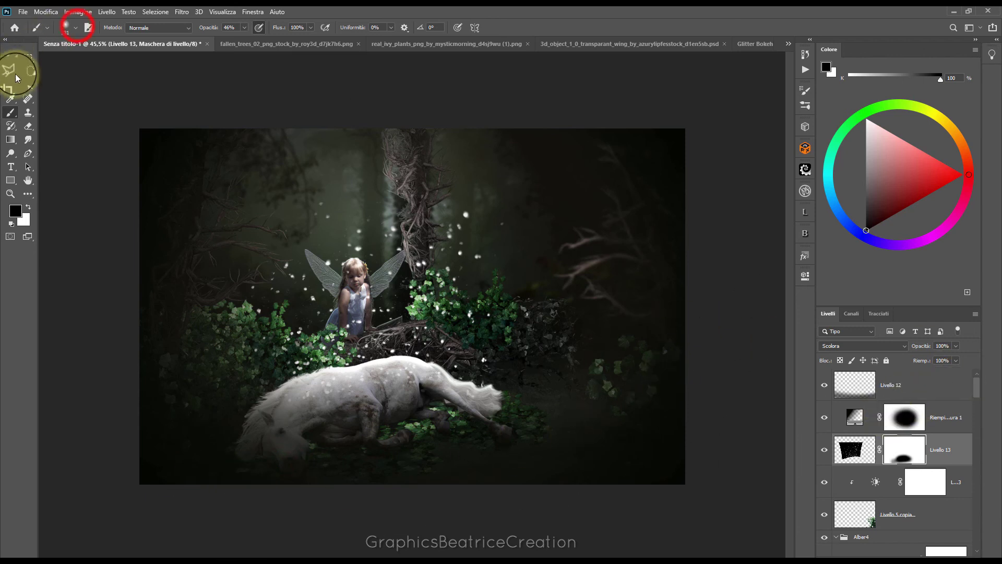
click(77, 27)
drag(117, 60, 97, 63)
click(348, 275)
drag(349, 281, 357, 293)
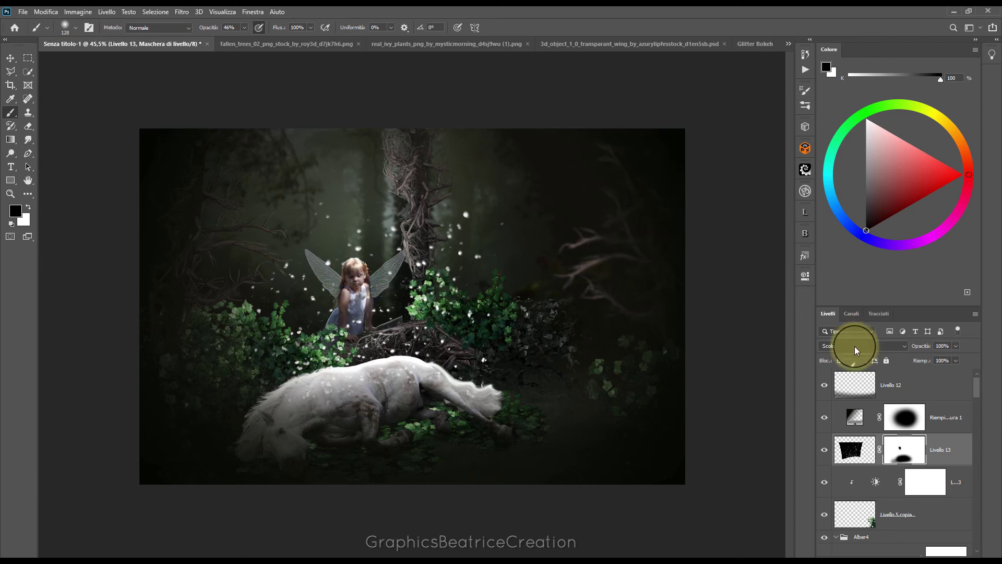
- Add a Color Balance layer clipped to Livello 13: midtones Magenta-Green +50, Cyan-Red -26
click(920, 545)
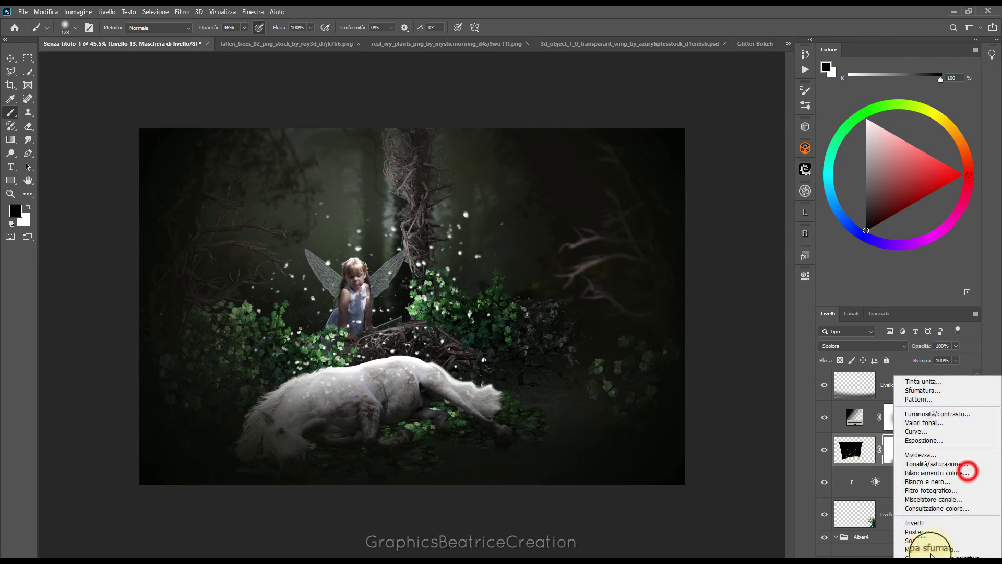
click(967, 473)
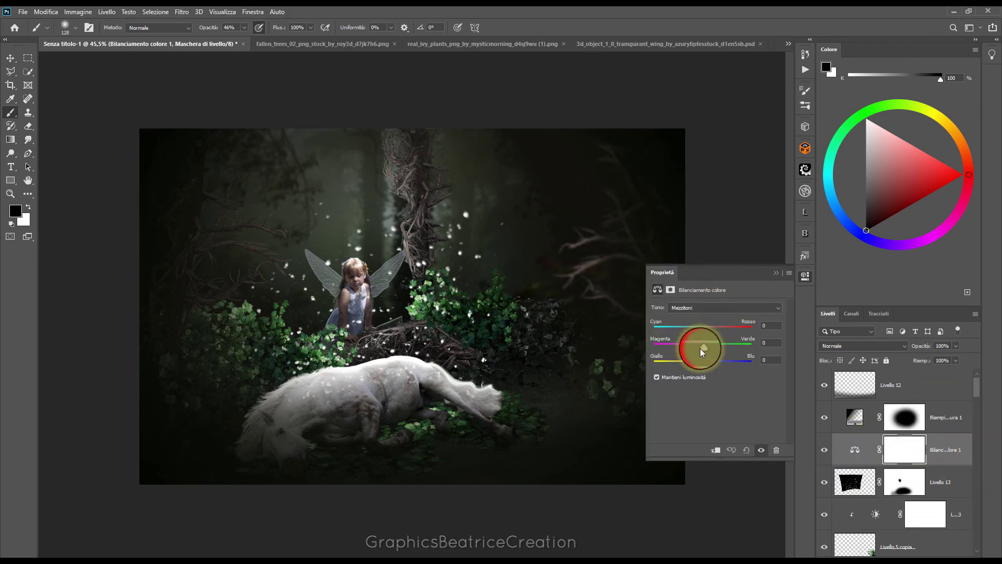
drag(703, 350, 708, 349)
click(714, 451)
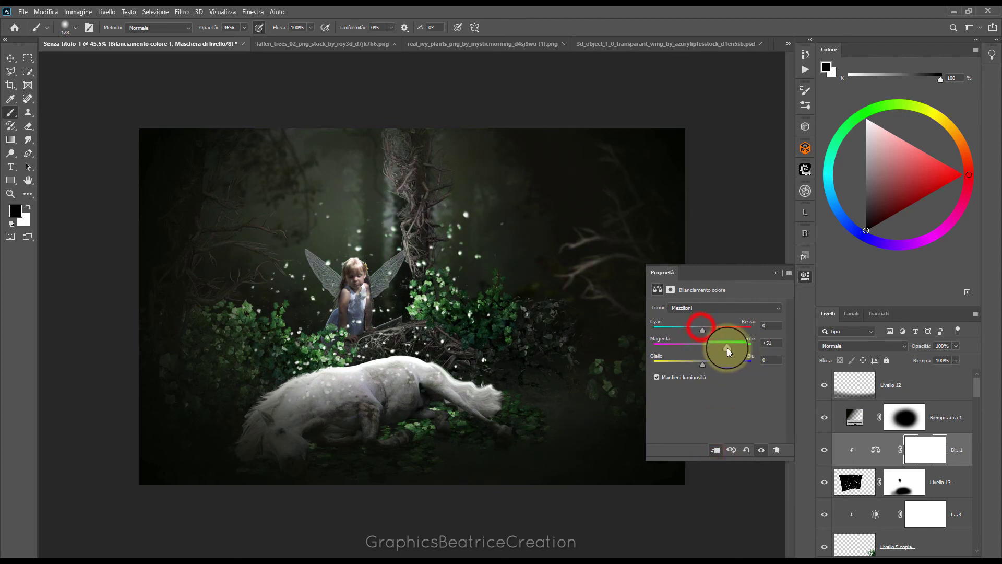
drag(700, 327, 690, 327)
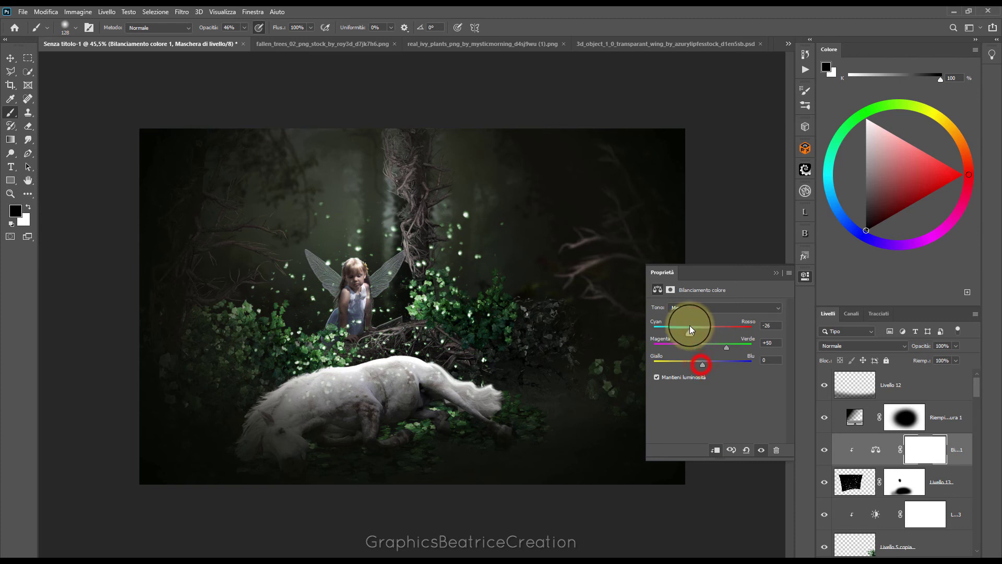
click(776, 273)
click(11, 58)
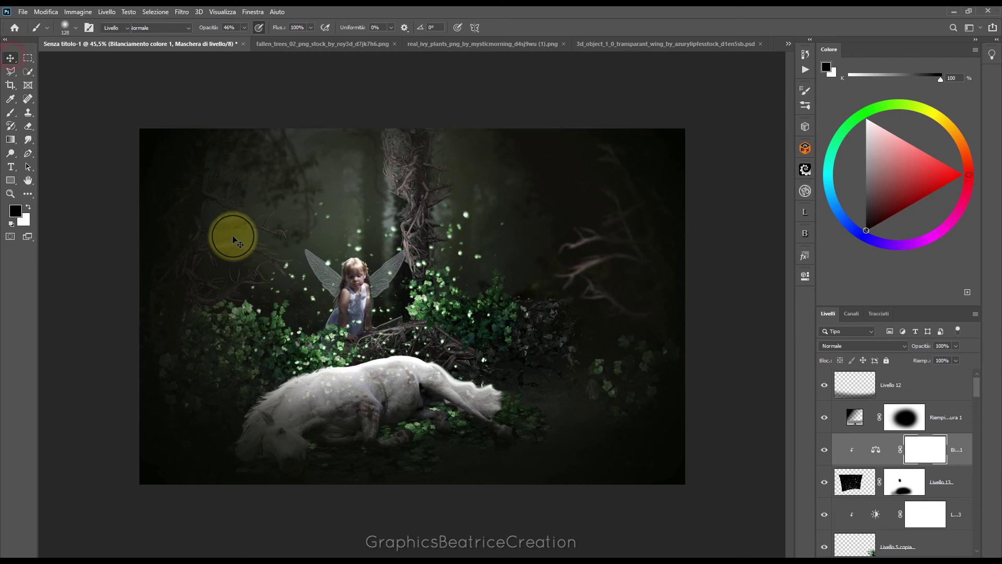
click(846, 482)
click(956, 443)
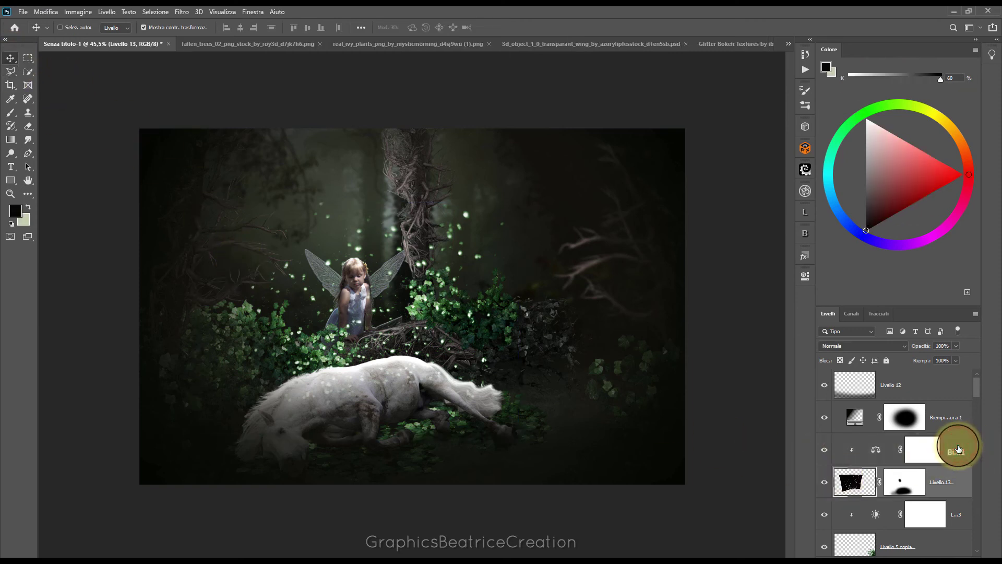
- Scale Livello 13's sparkles to about 92%, shift them left and rotate about -2°
click(944, 478)
drag(197, 202, 224, 225)
drag(297, 305, 282, 311)
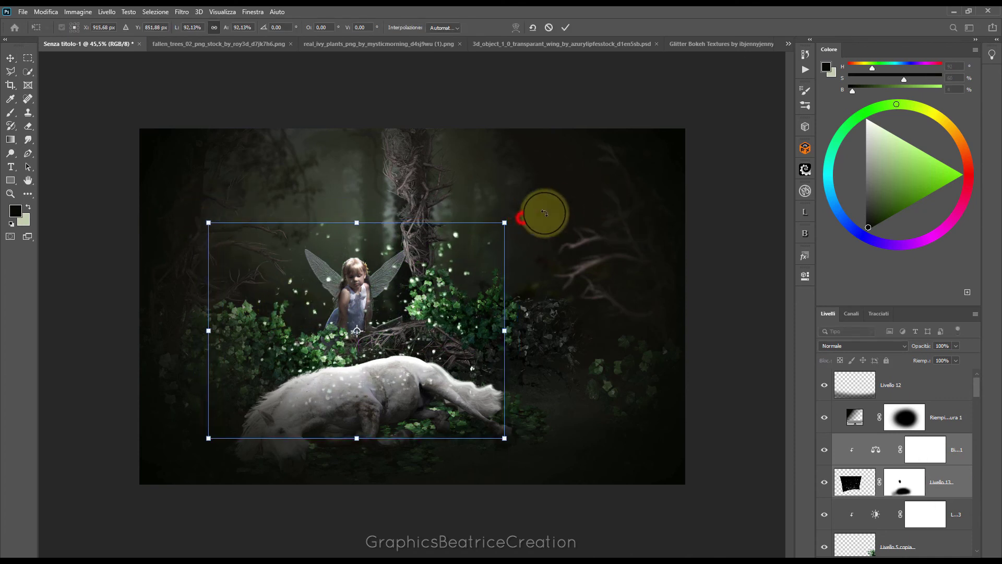
drag(522, 217, 520, 211)
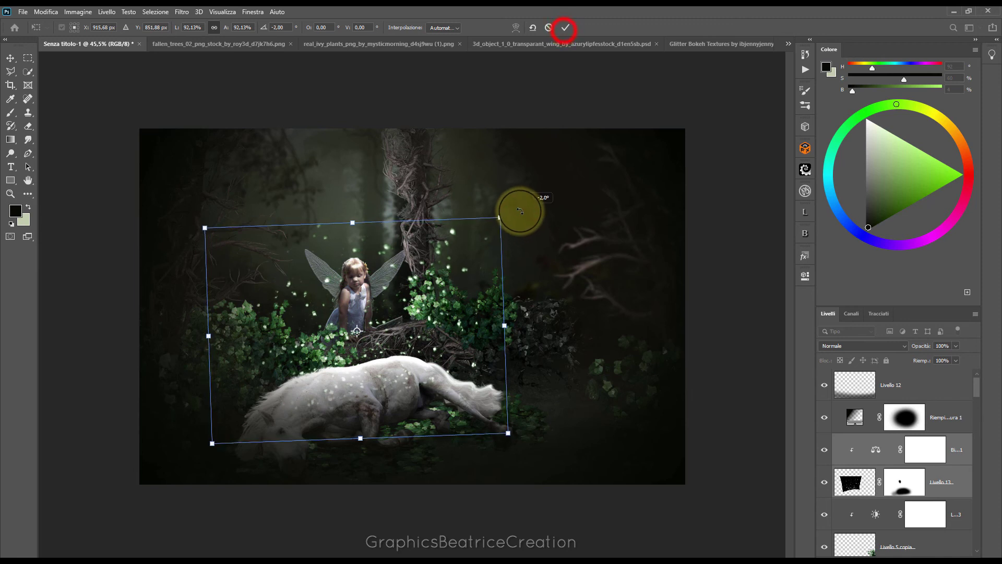
click(565, 27)
- Brush out the sparkles over the fairy's face on Livello 13
click(854, 482)
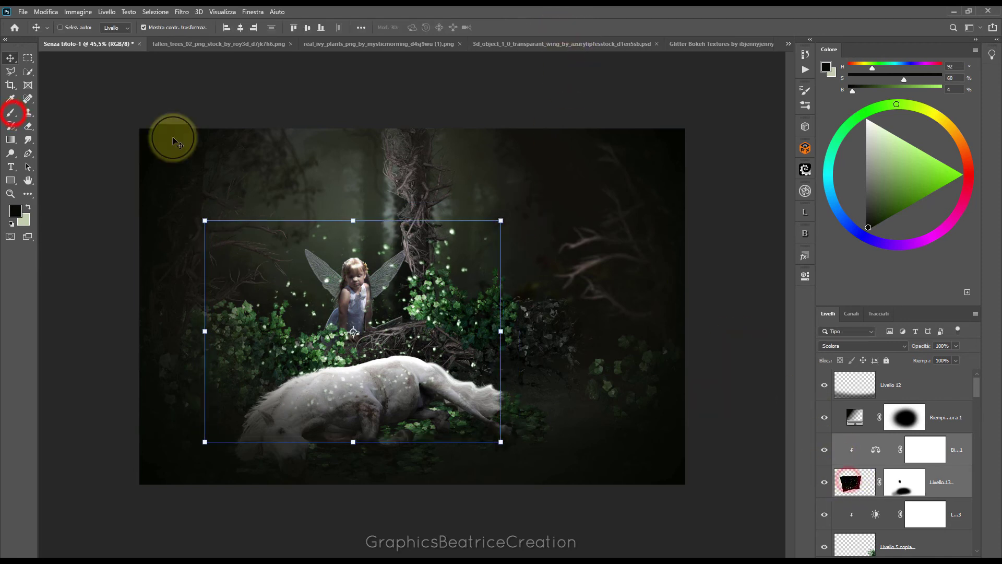
click(10, 112)
click(356, 280)
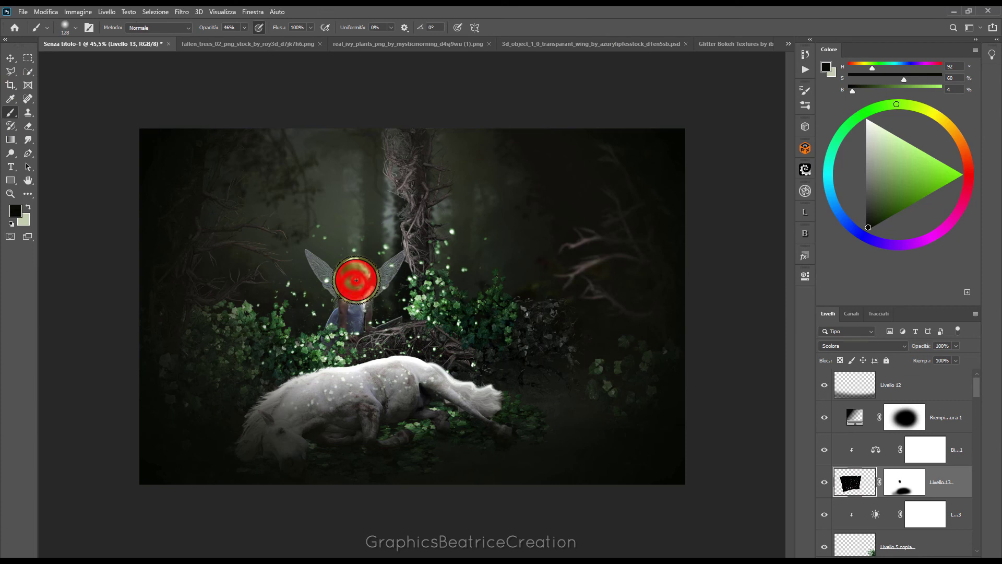
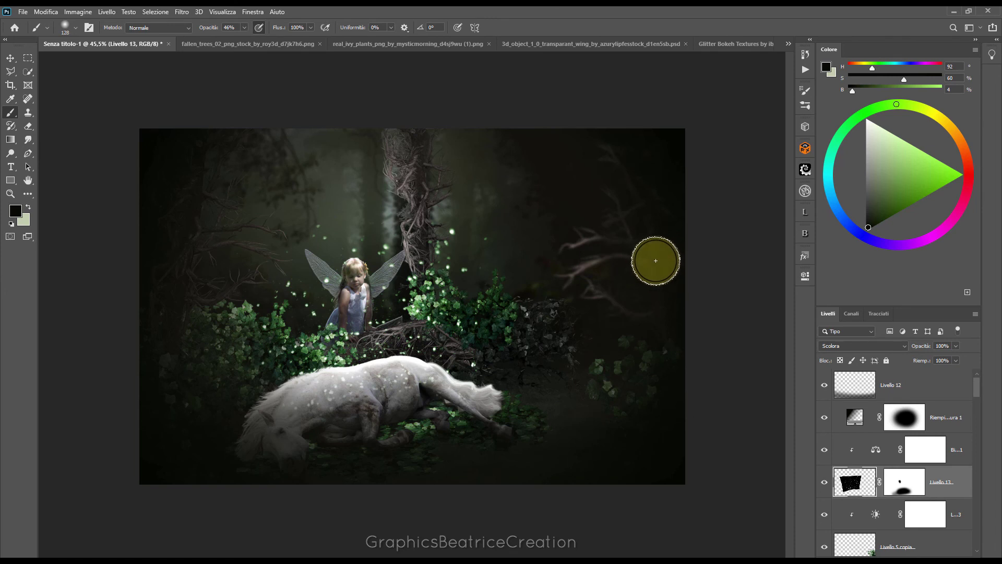
- Apply Curves to Livello 13: black point at input 28, white point pulled in to 220
click(81, 16)
click(287, 54)
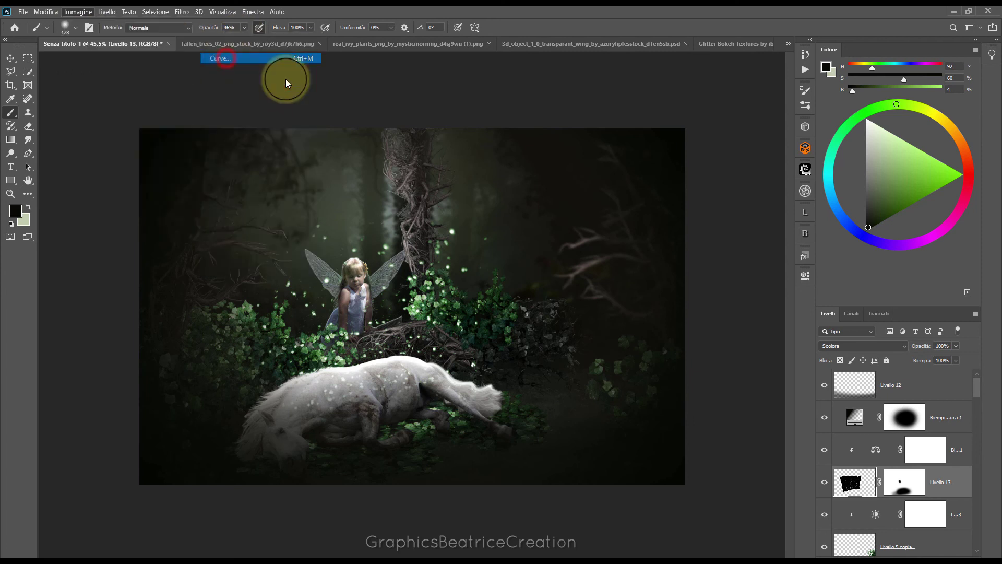
drag(794, 243, 777, 239)
click(665, 240)
drag(665, 240, 679, 240)
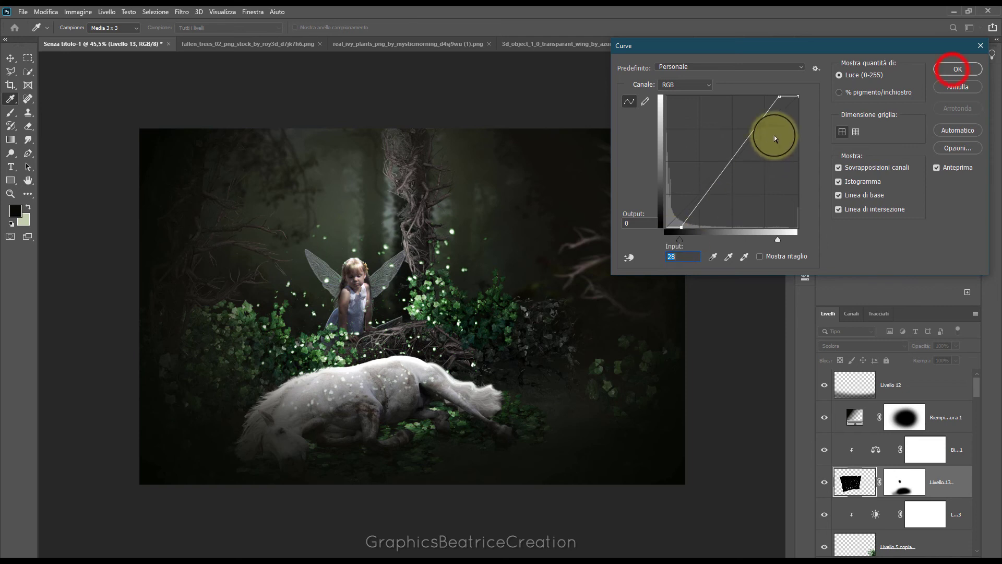
click(952, 70)
key(b)
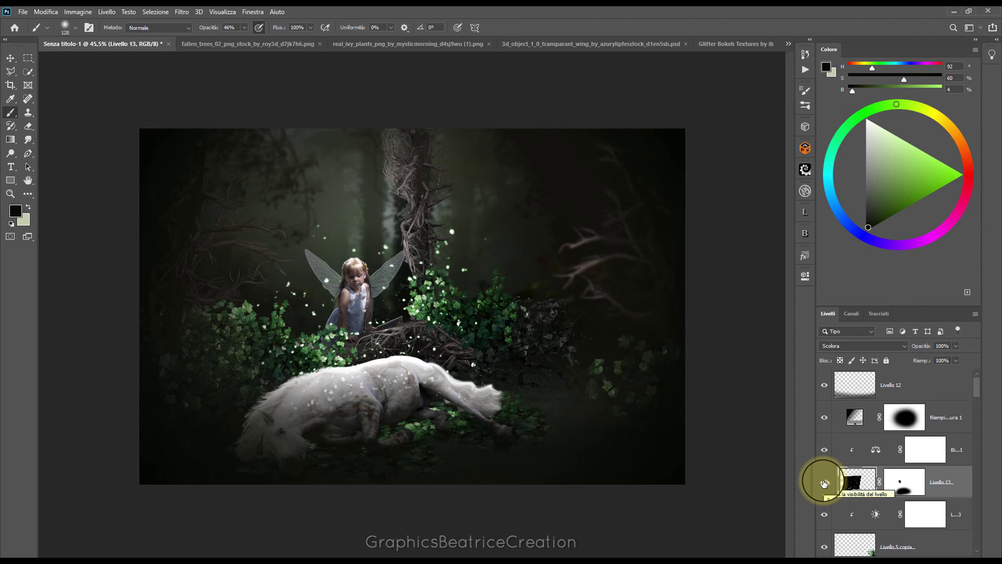
- Softly paint Livello 13's mask over the horse with a 23% opacity brush
click(904, 481)
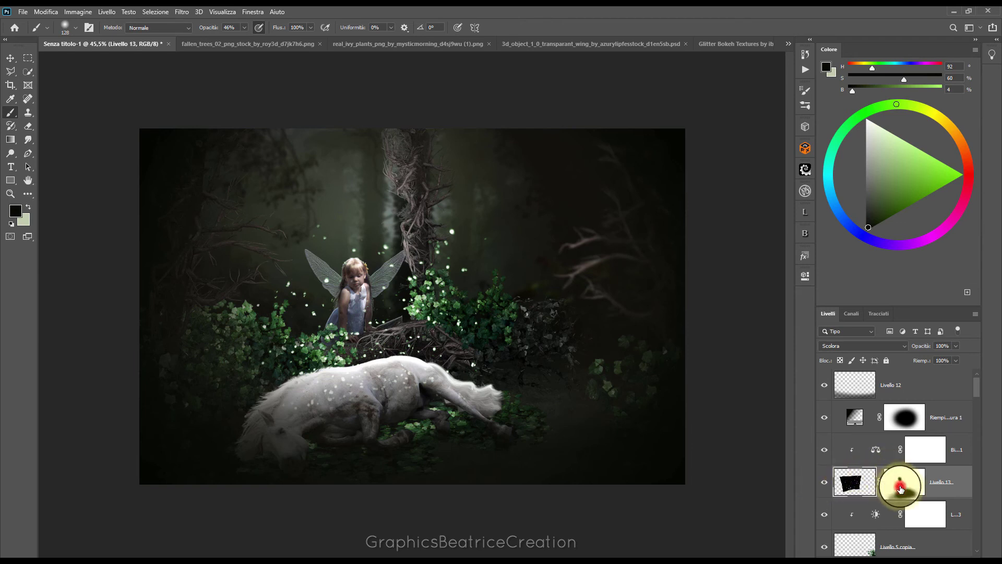
click(244, 29)
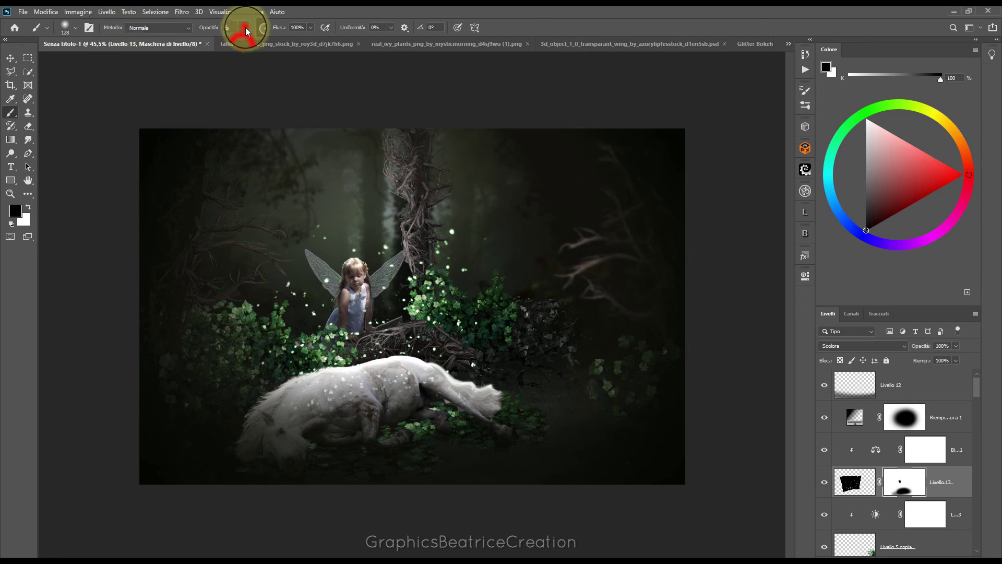
drag(244, 39, 235, 39)
click(419, 375)
click(375, 386)
click(328, 392)
- Scroll the Layers panel and select the Luminosità/contrasto 6 layer
click(981, 385)
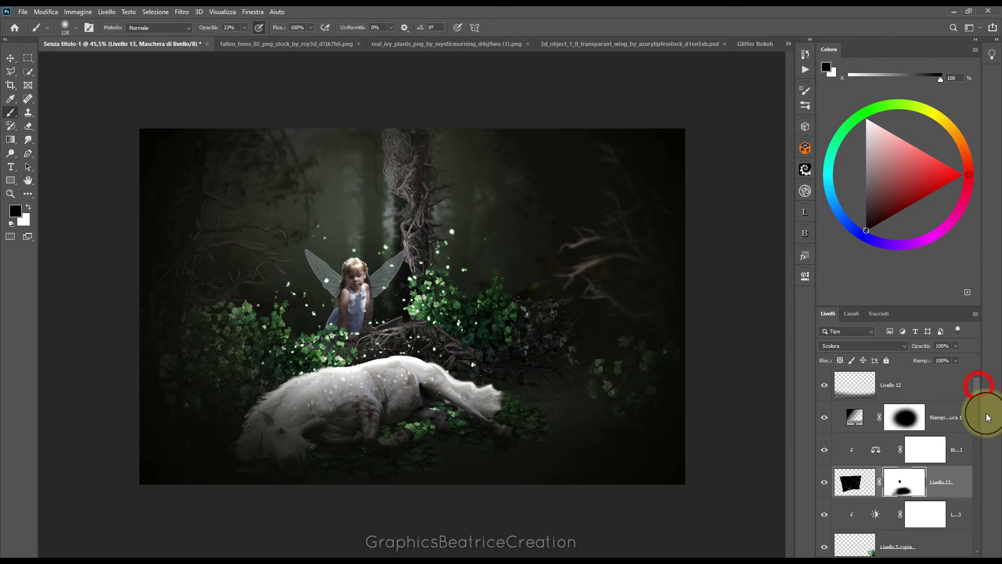
drag(979, 390, 974, 446)
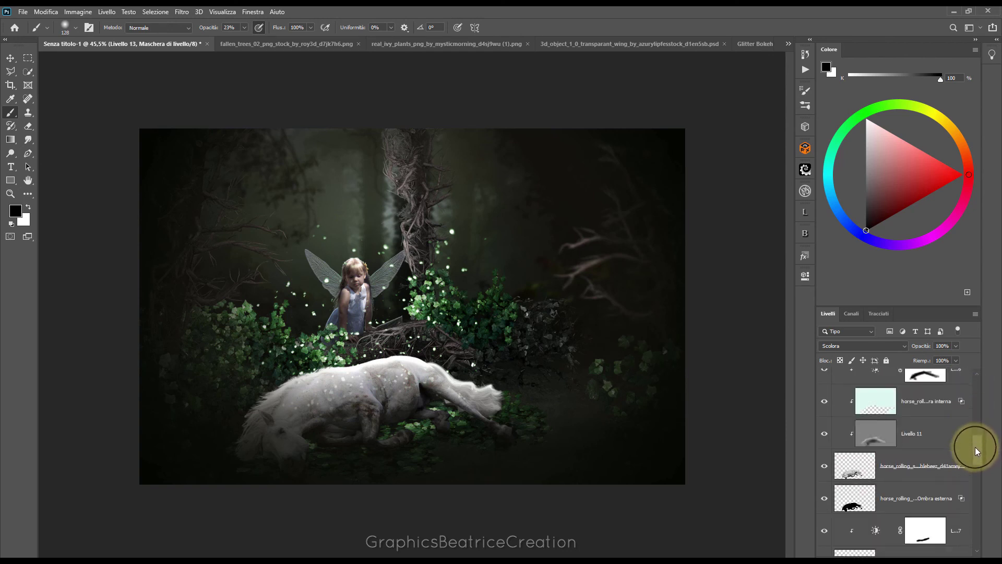
drag(975, 447, 976, 443)
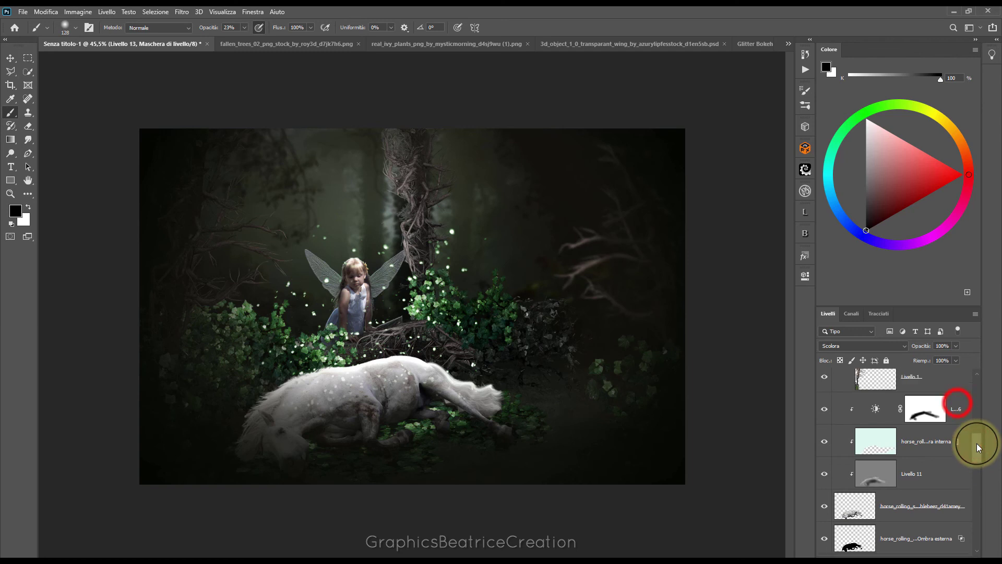
click(958, 406)
- Add a new layer, Livello 14, clipped to the layer below
key(ctrl+shift+alt+n)
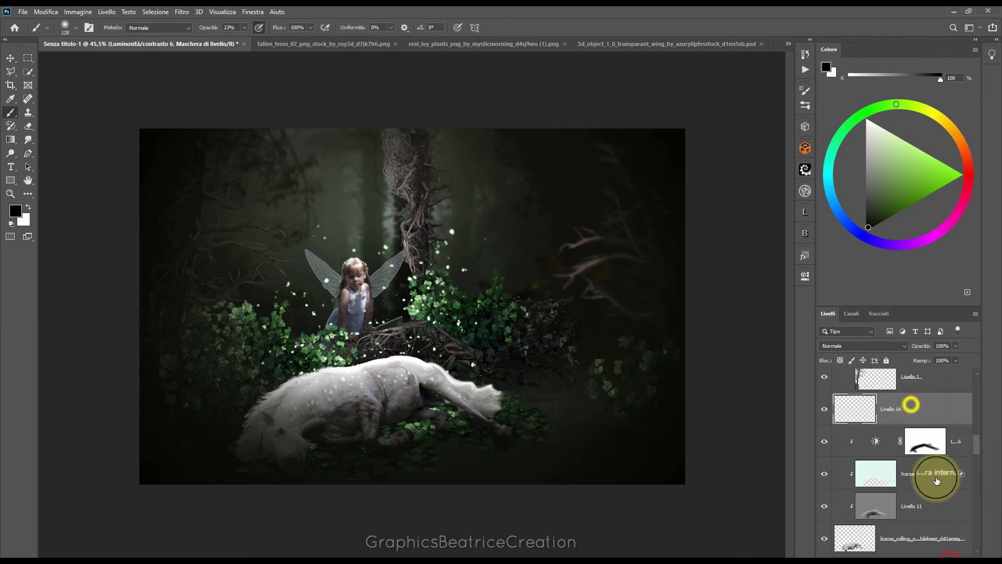
right_click(910, 402)
click(841, 332)
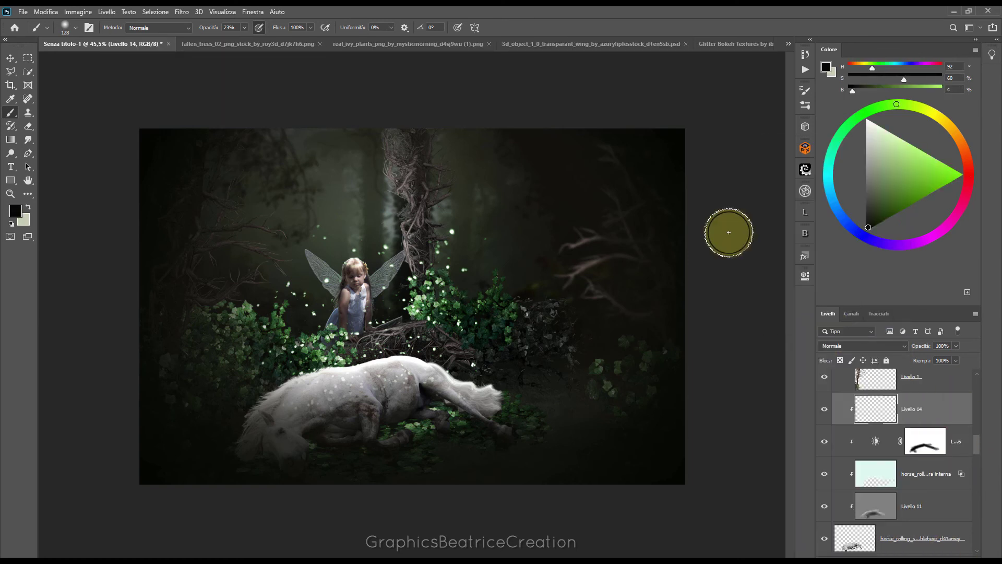
- Paint pale green light across the horse with a roughly 50% opacity brush
click(29, 209)
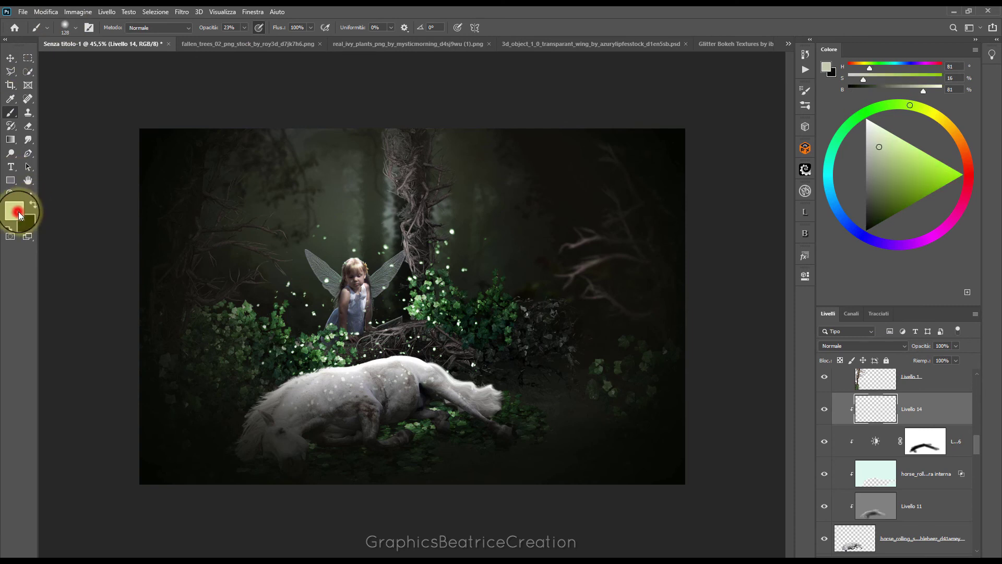
click(18, 215)
click(331, 332)
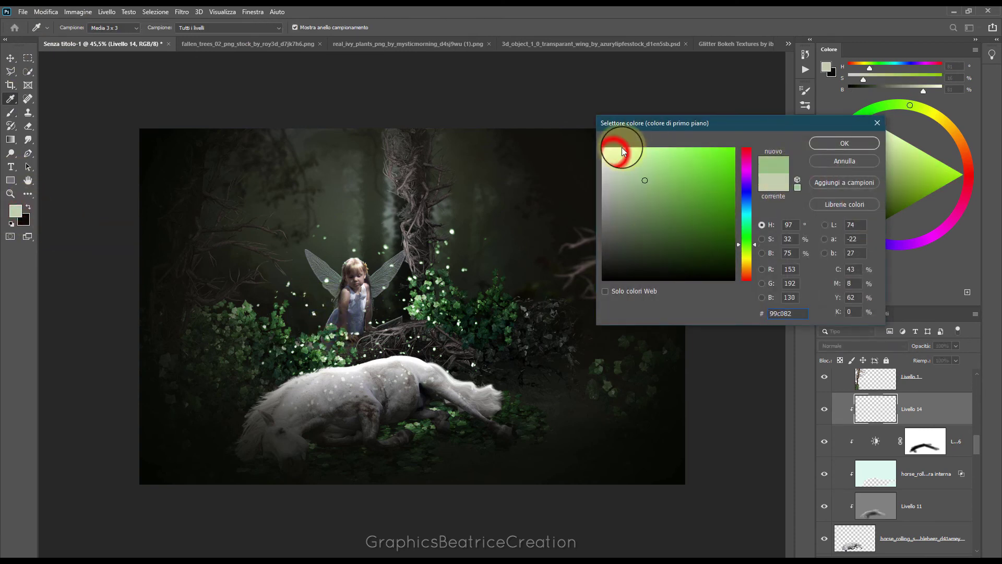
click(843, 142)
click(11, 112)
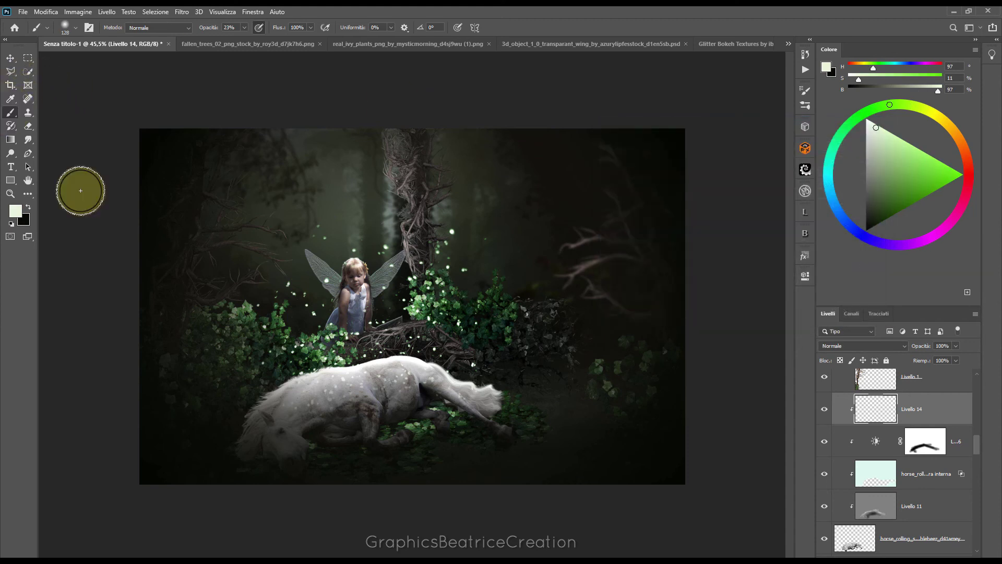
click(74, 27)
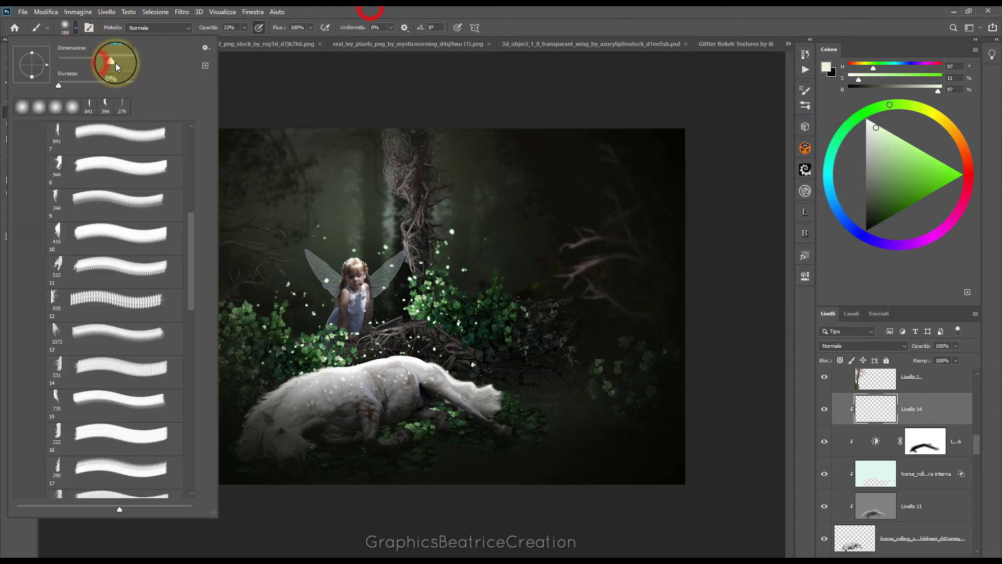
drag(243, 27, 260, 43)
mouse_move(230, 426)
mouse_down()
mouse_move(380, 347)
mouse_move(240, 437)
mouse_move(441, 352)
mouse_move(217, 433)
mouse_move(246, 364)
mouse_move(282, 344)
mouse_up()
- Blend Livello 14 as Sovrapponi and lower its opacity to 78%
click(907, 348)
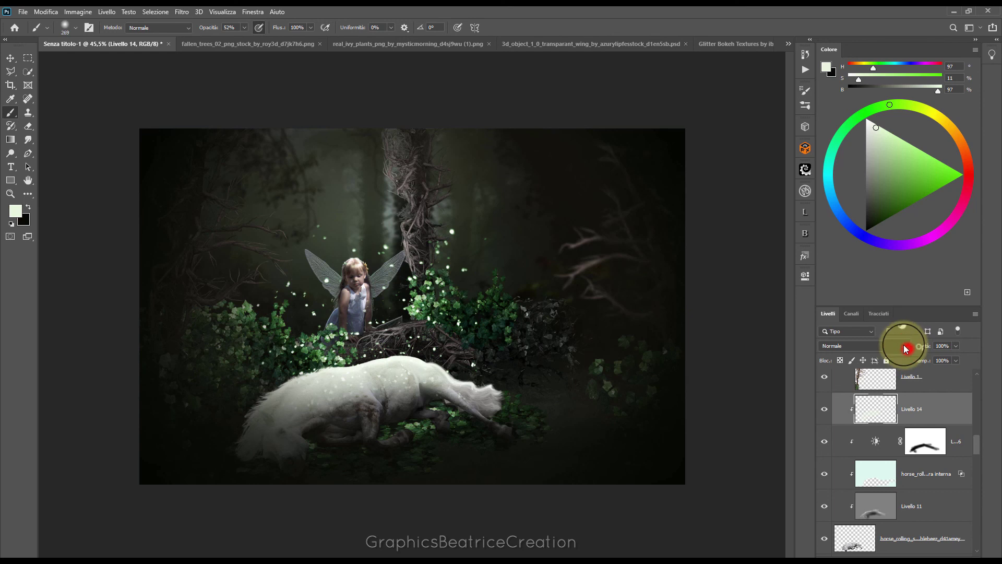
click(846, 437)
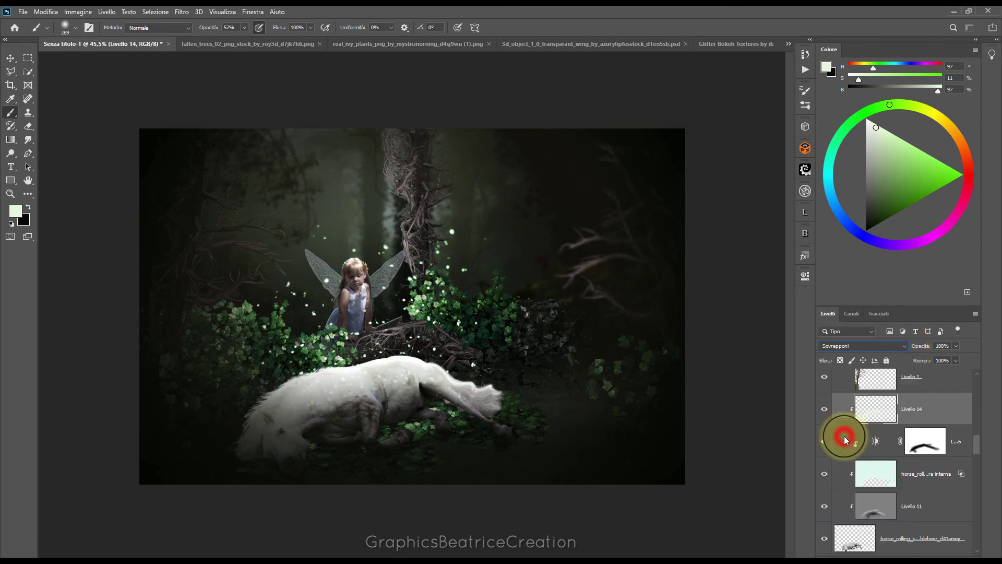
click(824, 410)
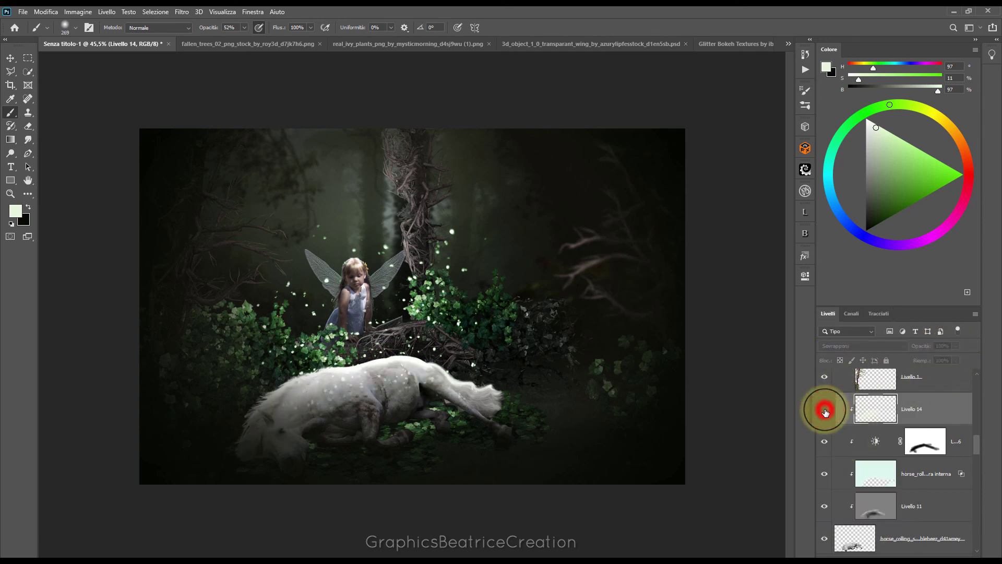
click(824, 409)
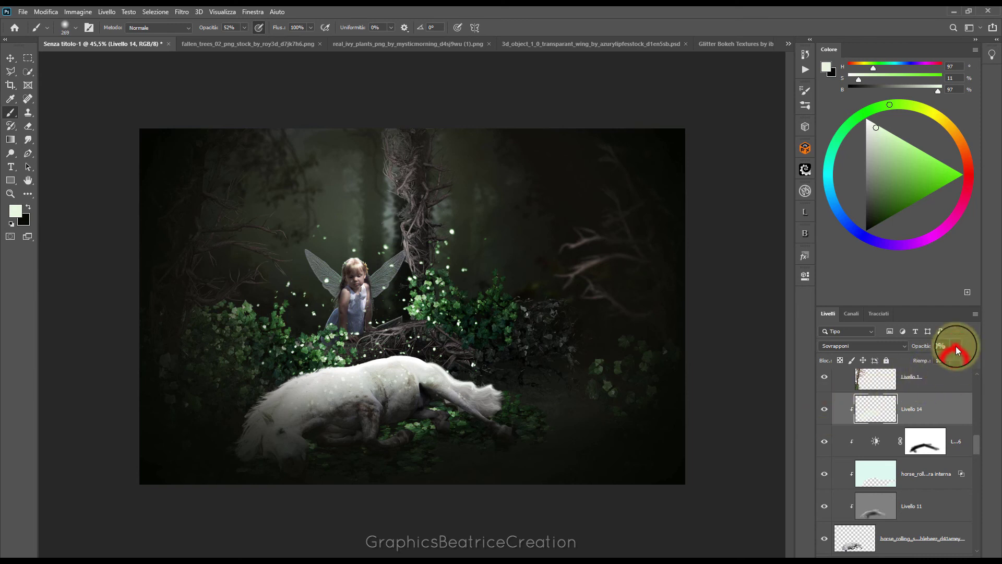
drag(955, 359, 946, 357)
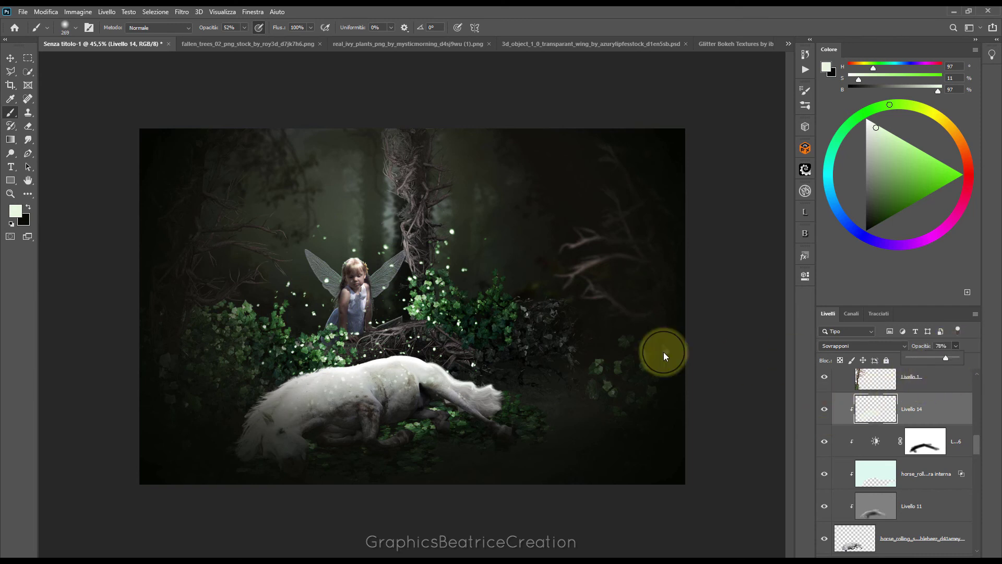
drag(975, 441, 978, 394)
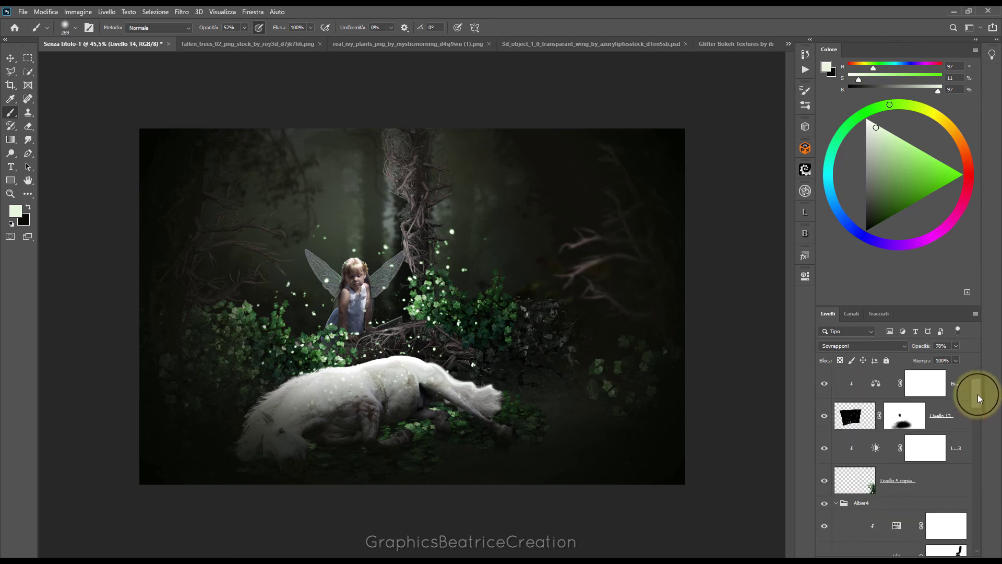
- Add a new layer above Bilanciamento colore 1 with pale green e8f8de as foreground
drag(978, 393, 979, 381)
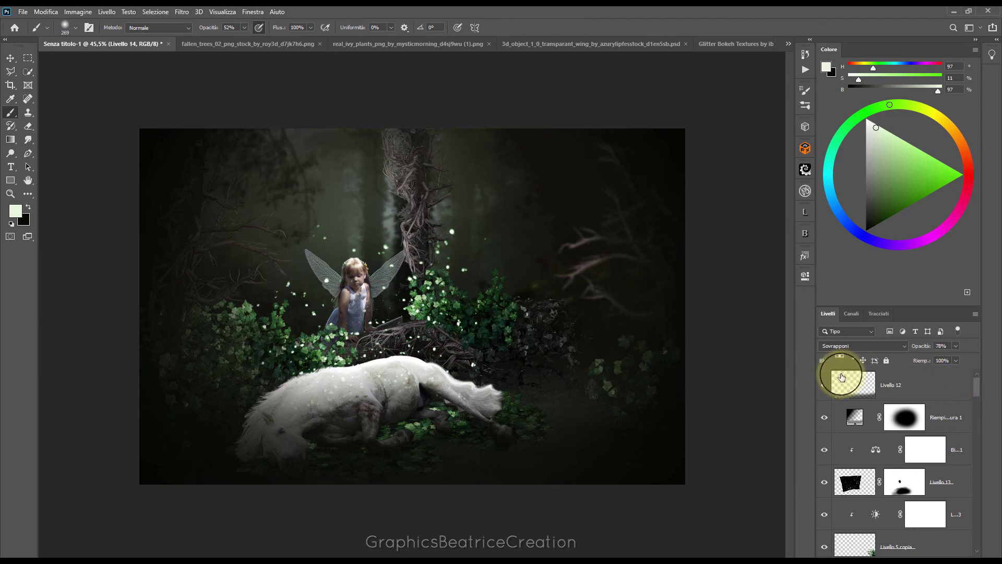
click(960, 441)
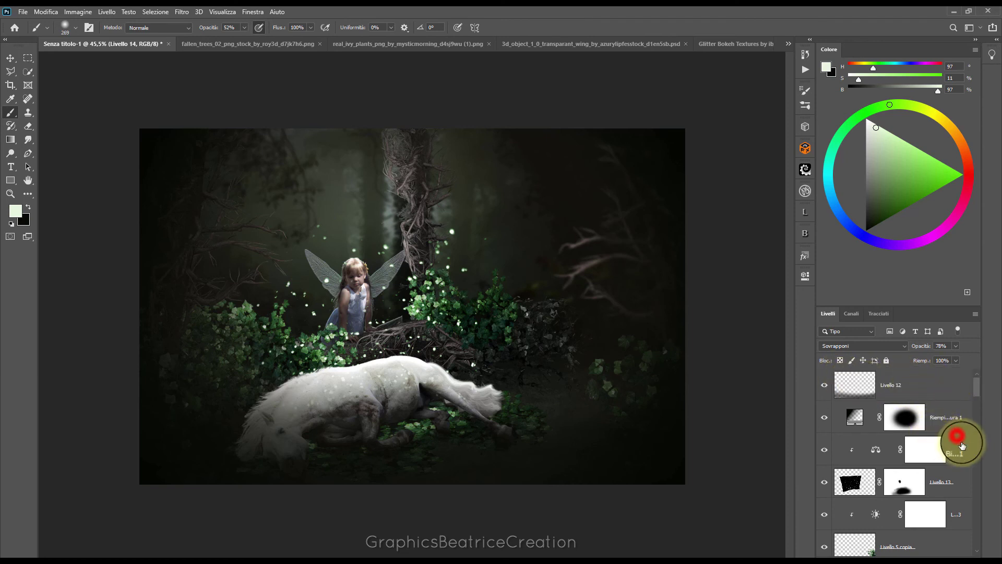
click(948, 551)
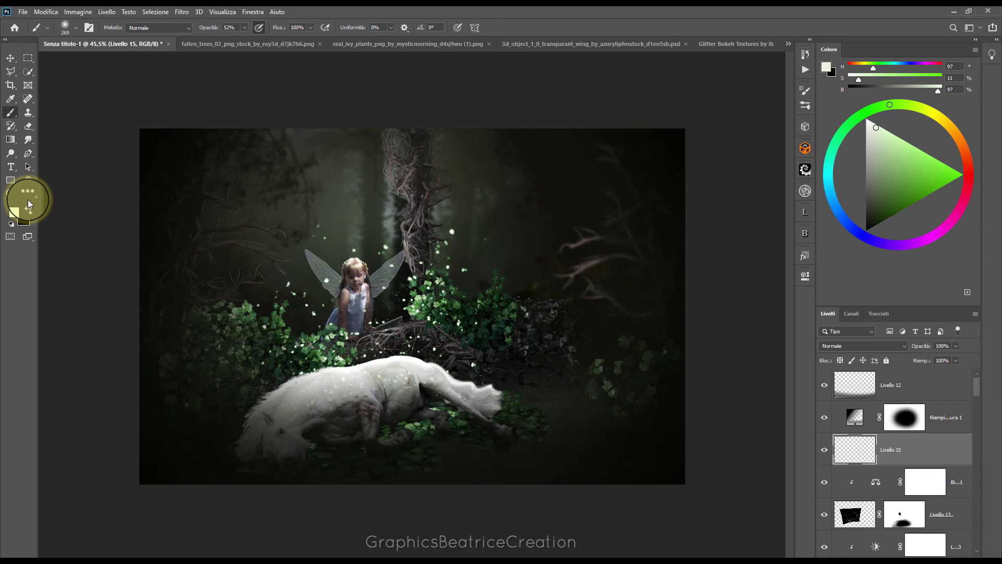
click(21, 210)
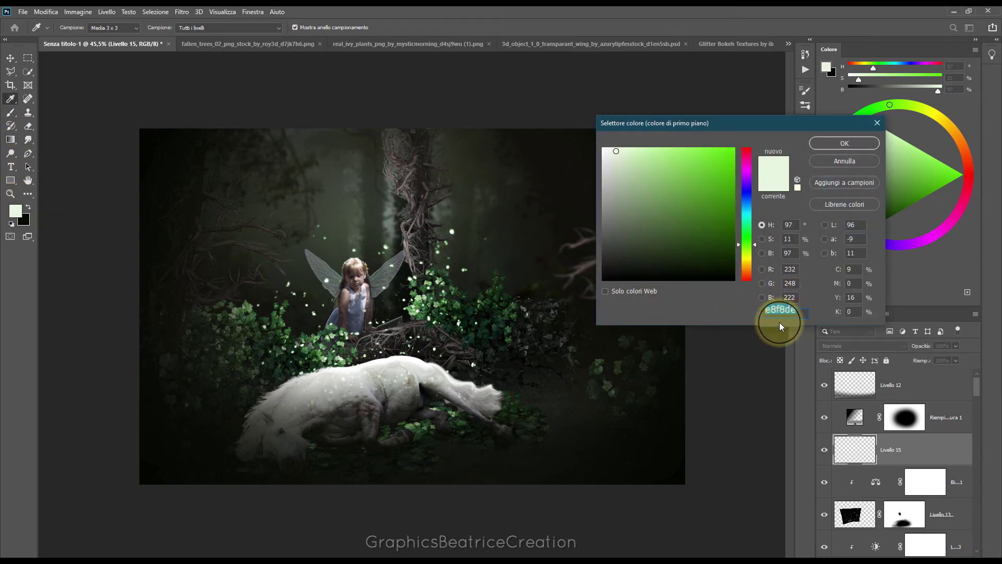
click(844, 143)
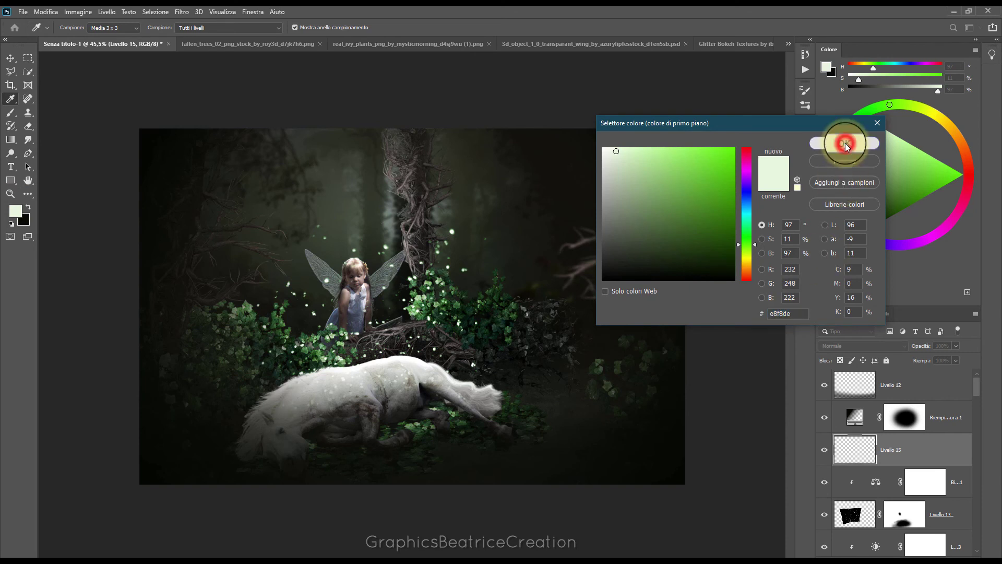
click(11, 112)
- Paint a large soft glow around the fairy with a 938 px brush
click(79, 31)
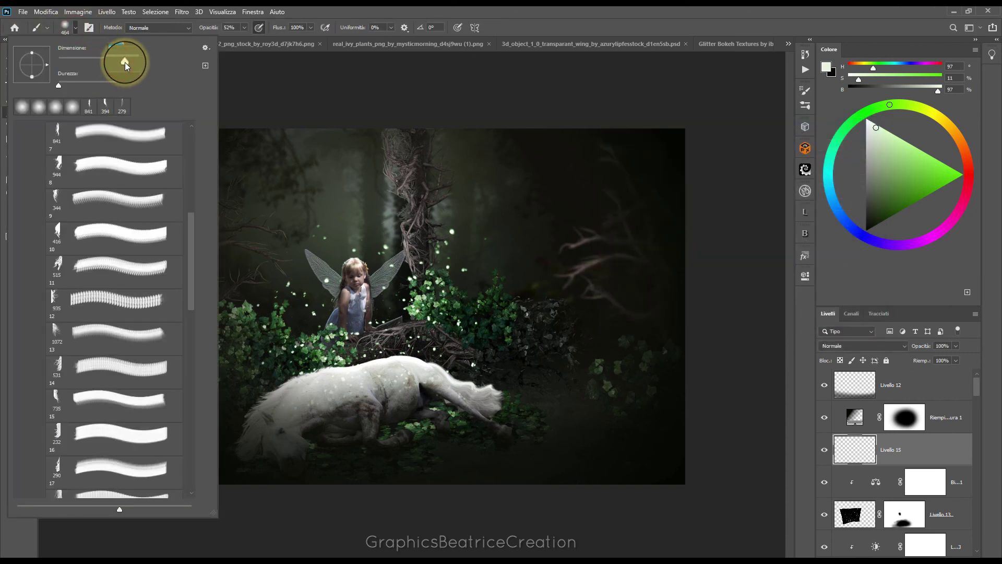
drag(126, 62, 127, 62)
key(Return)
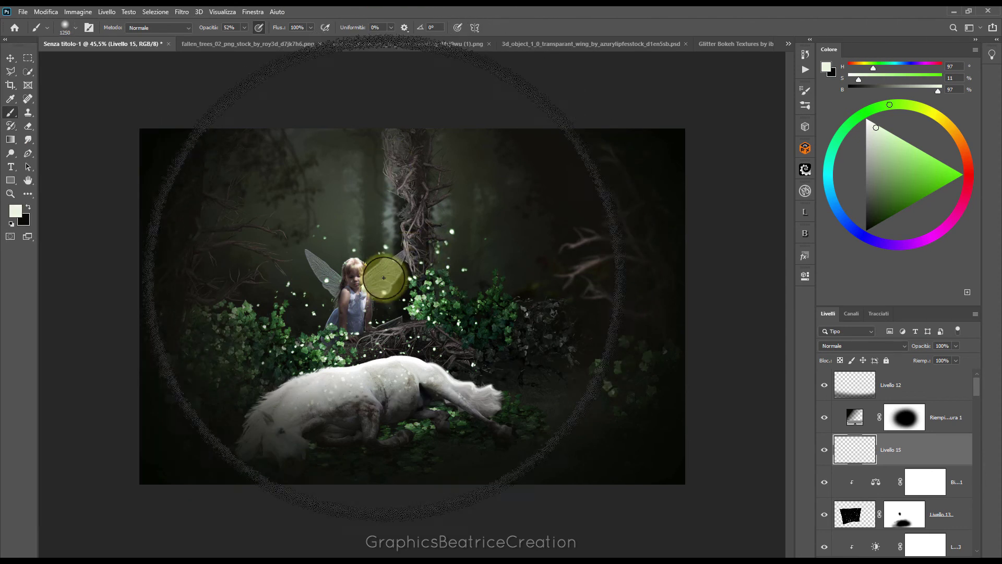
click(78, 29)
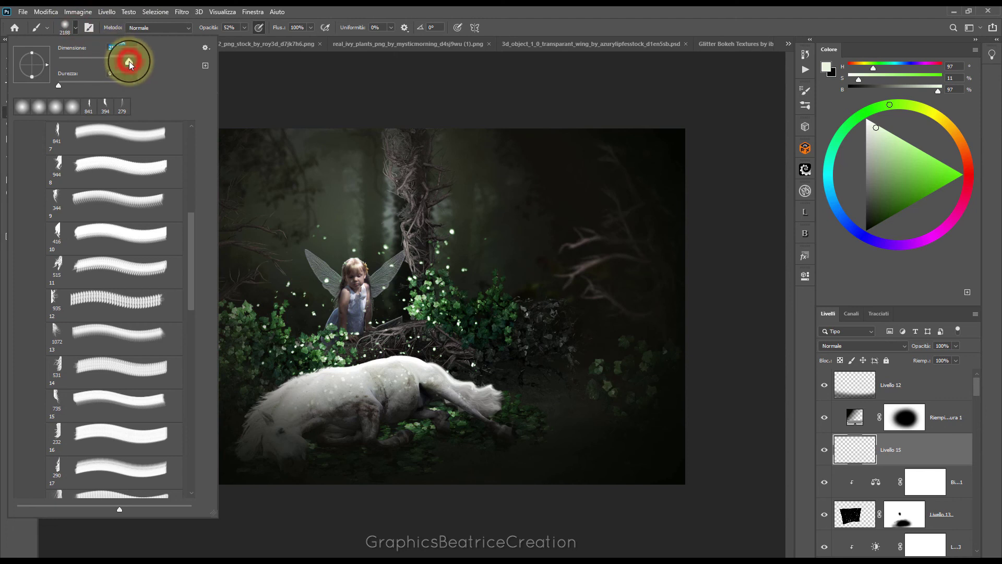
drag(130, 61, 127, 61)
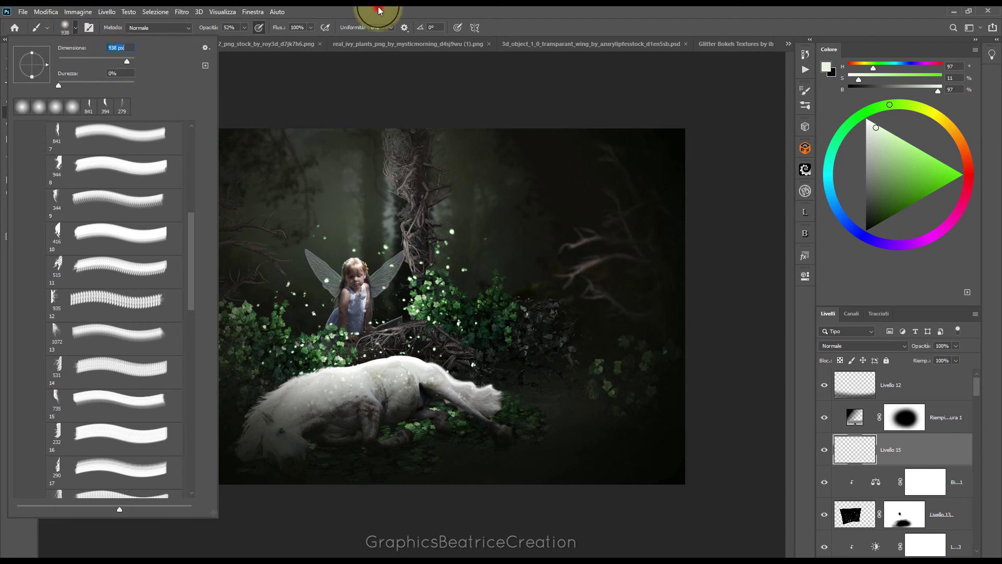
click(379, 10)
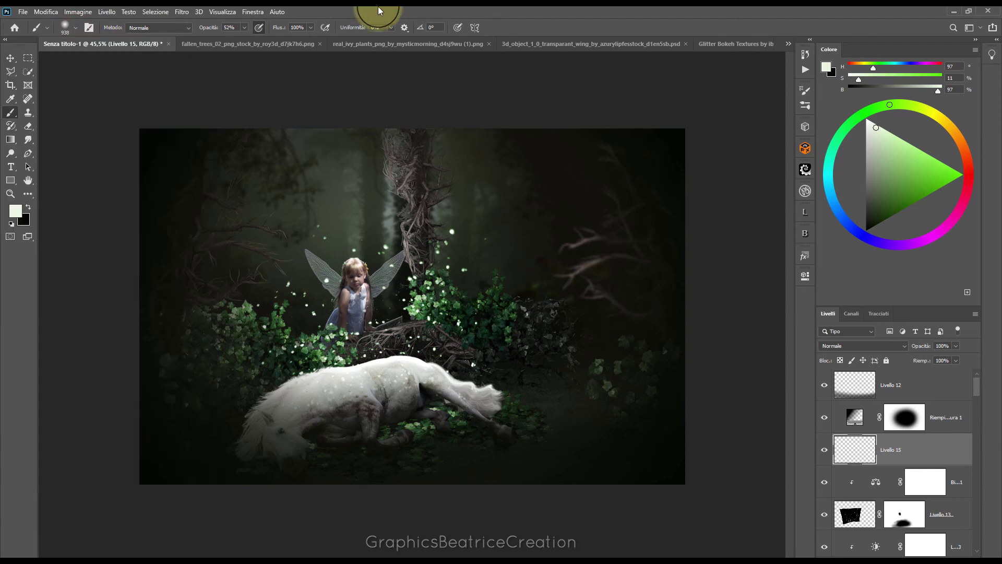
click(358, 267)
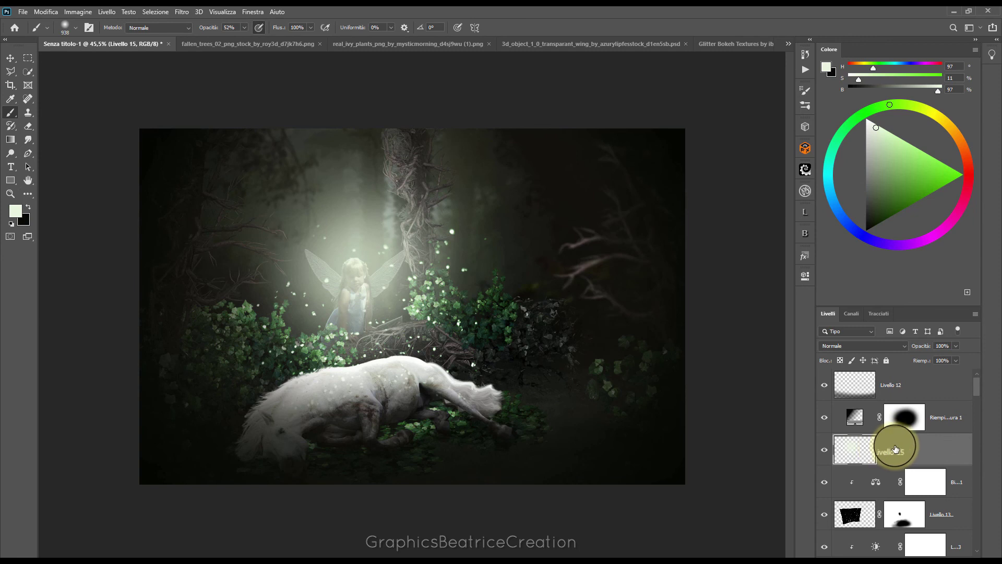
- Move Livello 15 lower in the stack, scale it to about 121%, and blend it as Sovrapponi
drag(895, 448, 896, 552)
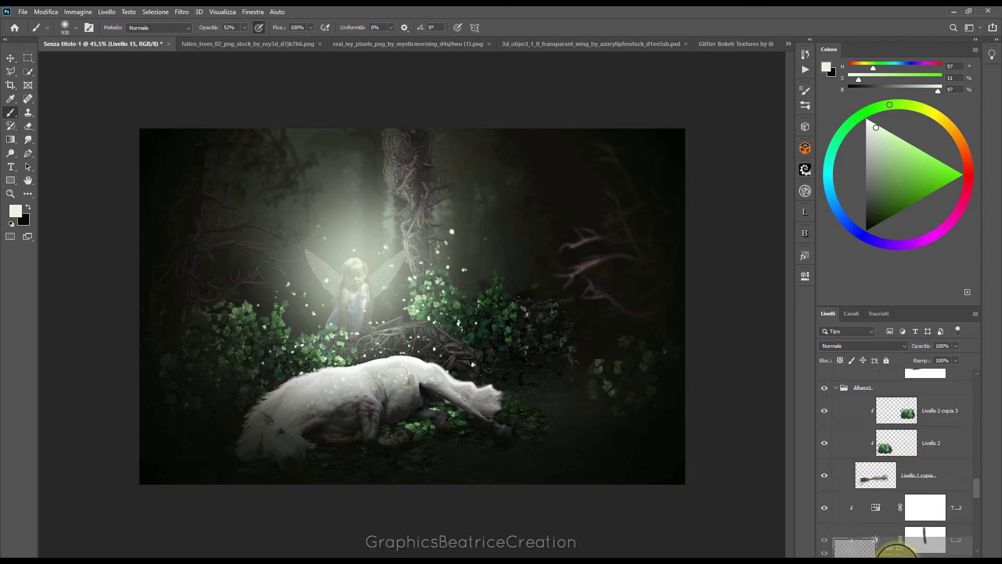
drag(897, 552, 896, 490)
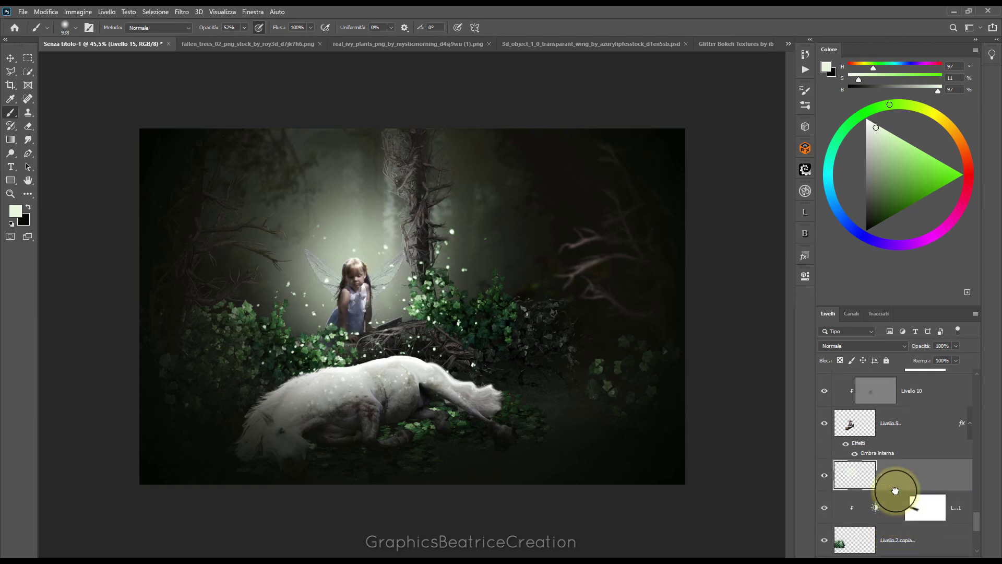
click(10, 58)
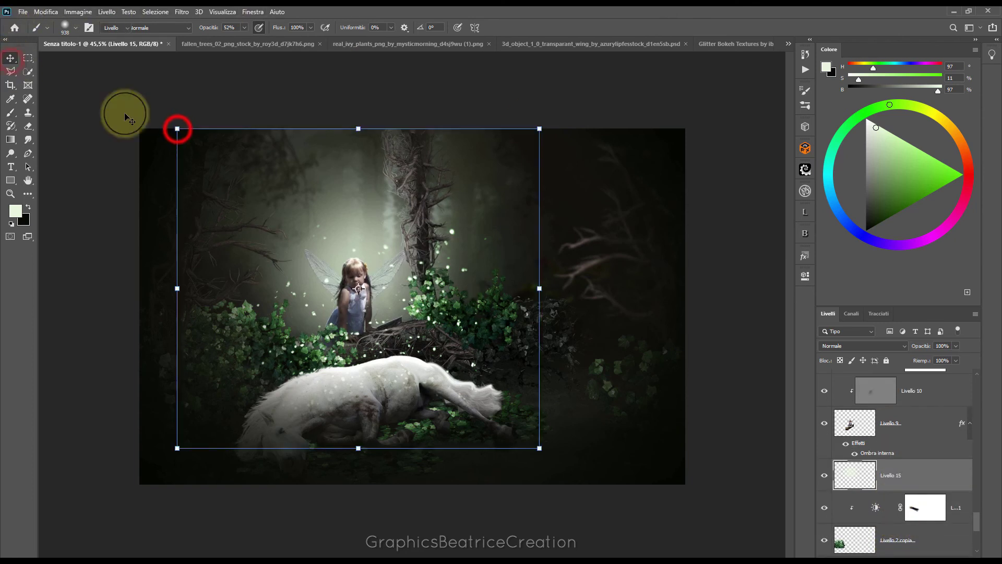
drag(176, 129, 143, 99)
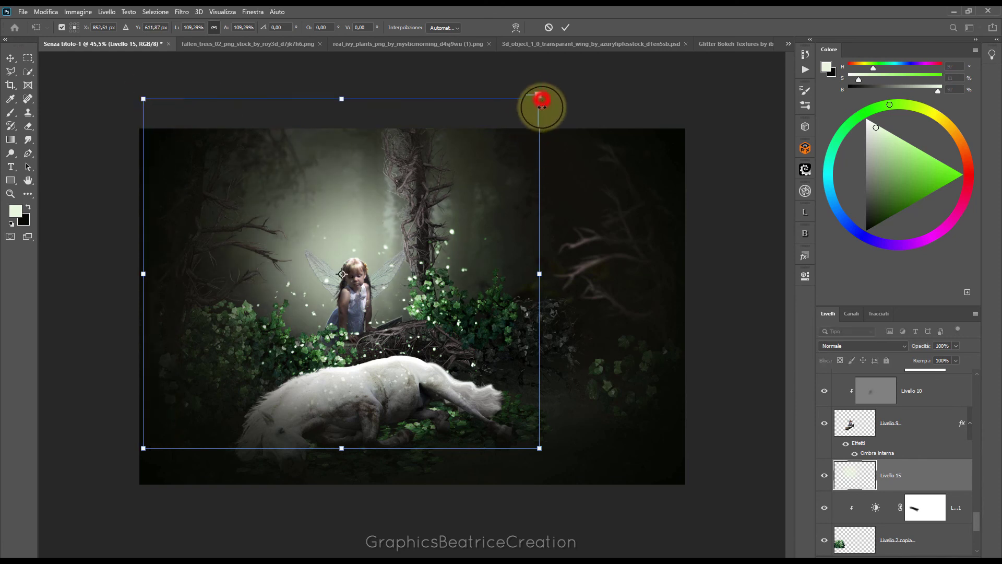
drag(590, 92, 607, 88)
click(566, 27)
click(904, 347)
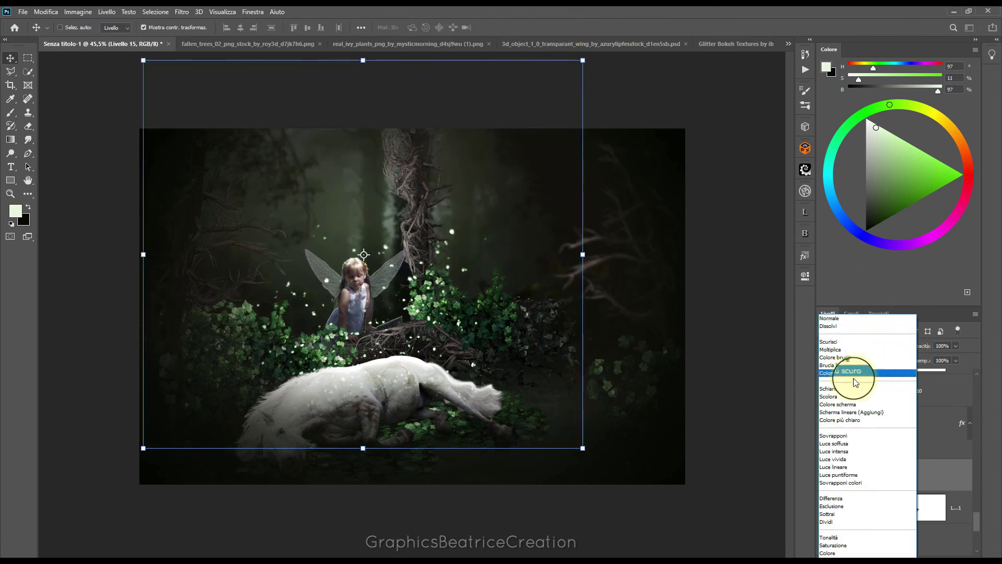
click(832, 436)
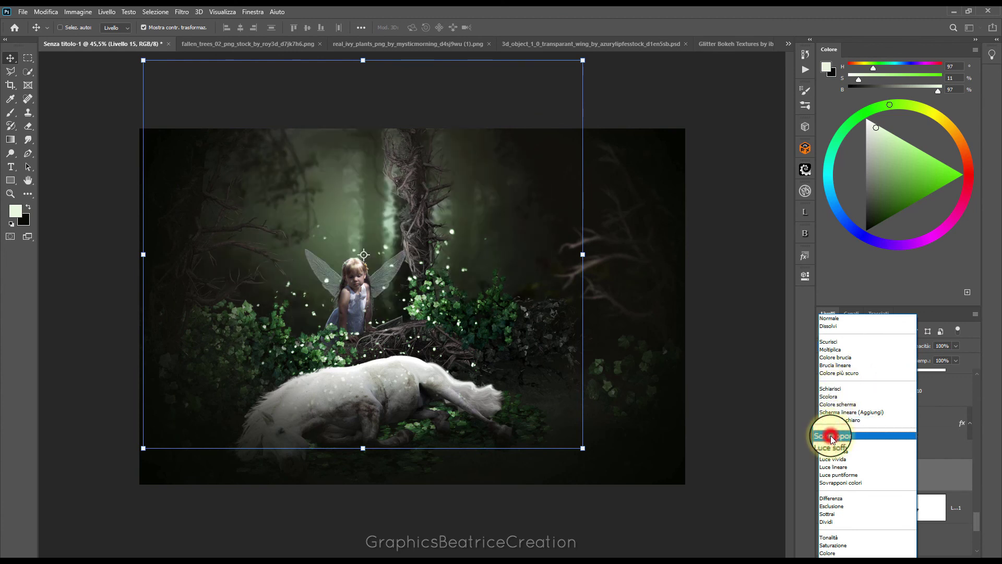
- Paint a head glow on new Livello 16 in Luce soffusa, then undo the last change
click(949, 552)
click(10, 112)
click(343, 257)
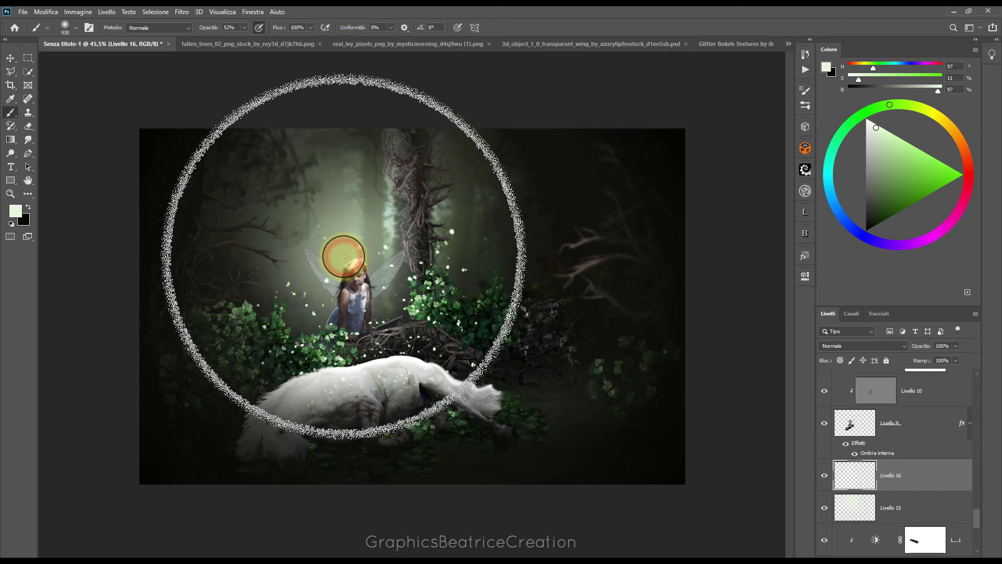
click(902, 345)
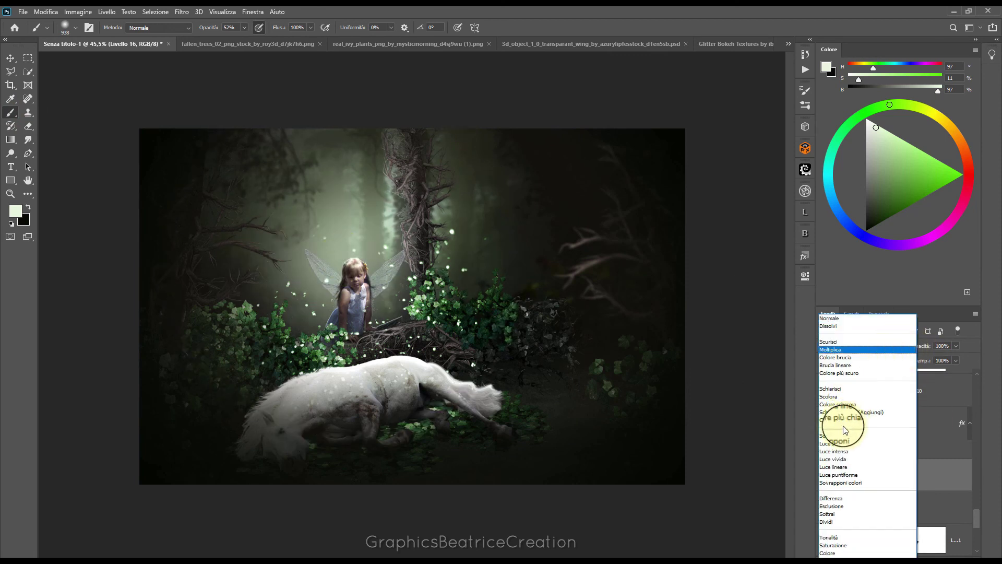
click(839, 444)
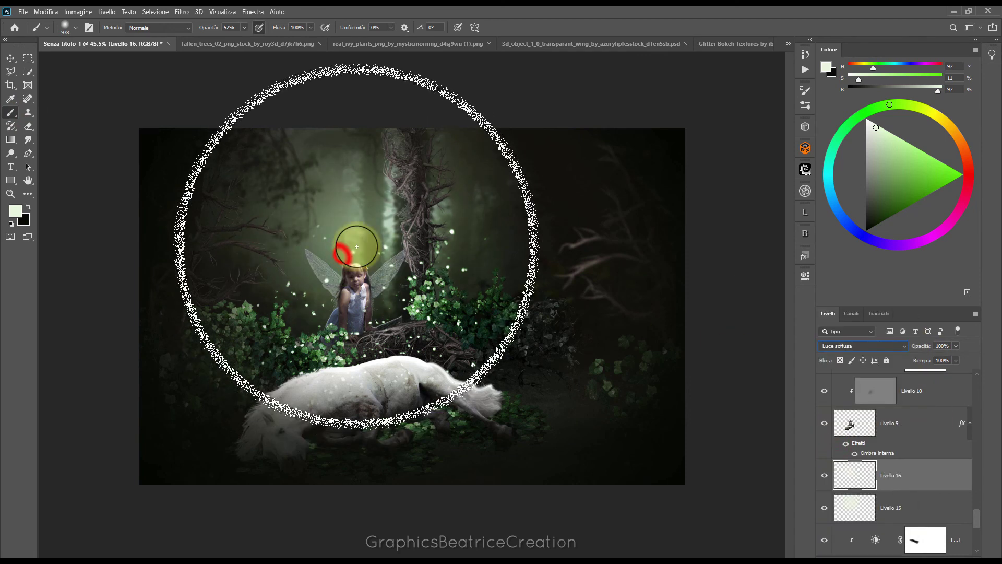
click(46, 11)
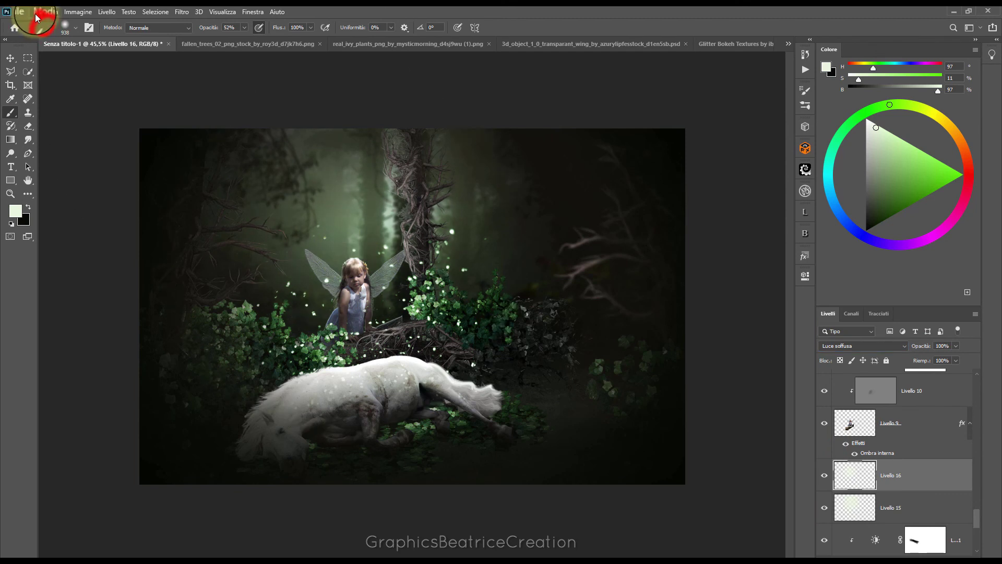
click(68, 23)
click(856, 474)
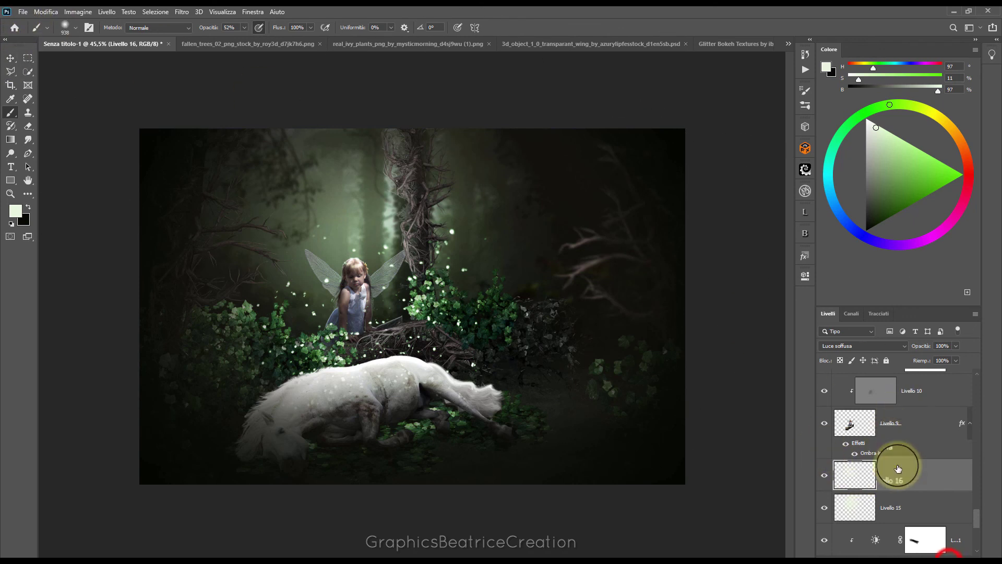
- Add Livello 17 with a soft glow dab at the fairy's head
click(945, 555)
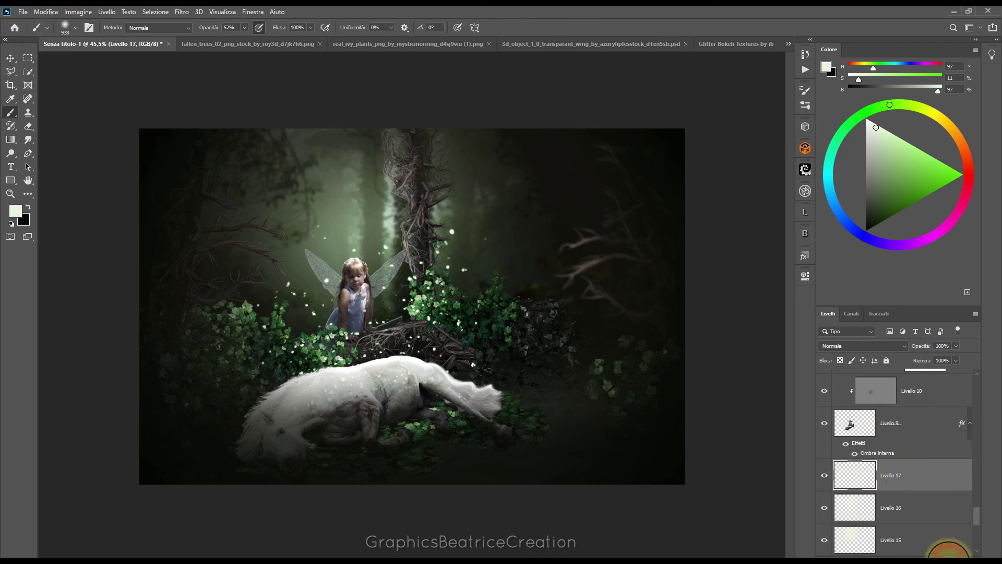
click(346, 238)
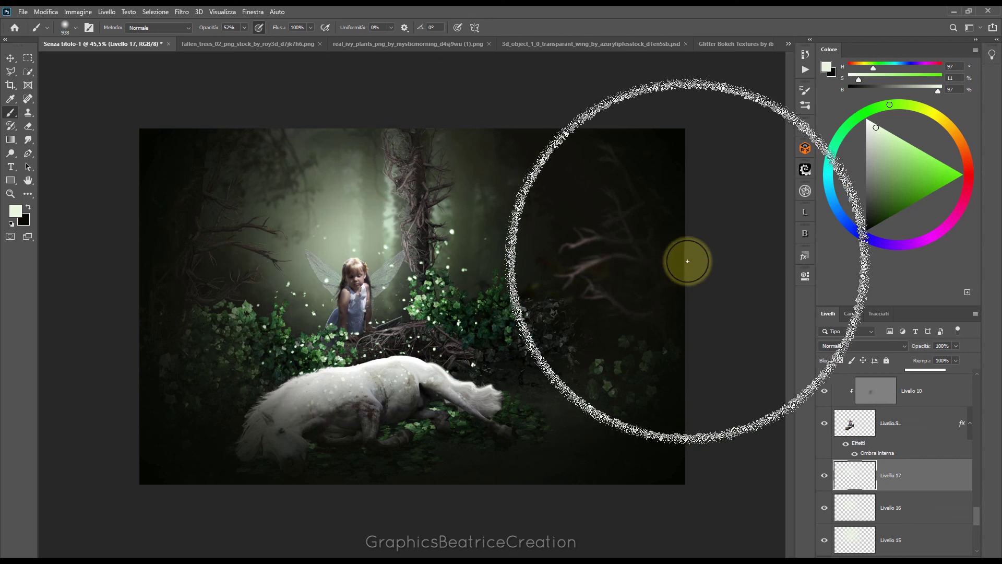
drag(976, 463, 985, 375)
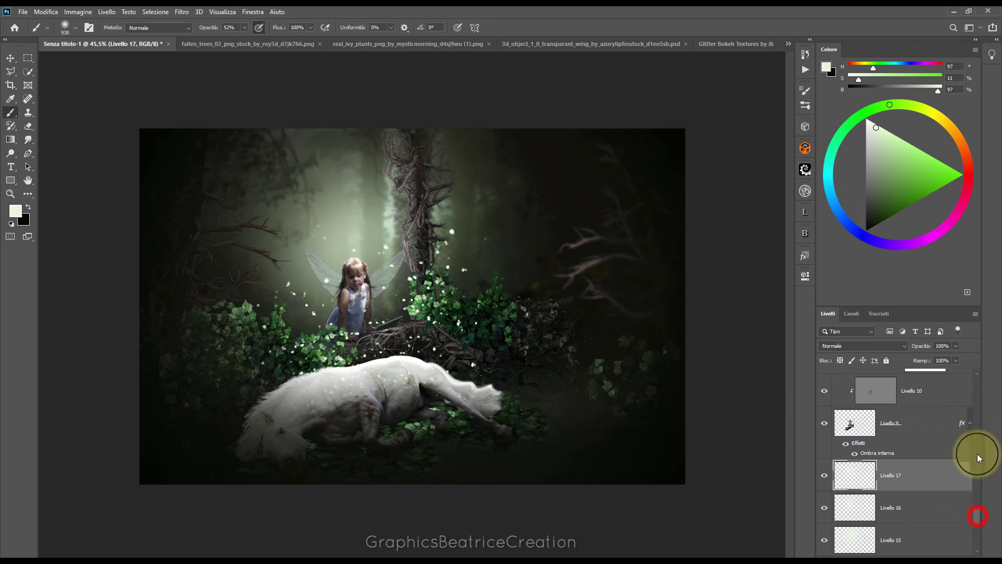
- Brush a 33% opacity glow onto Livello 12, then select Livello 13 and the adjustment above
click(919, 382)
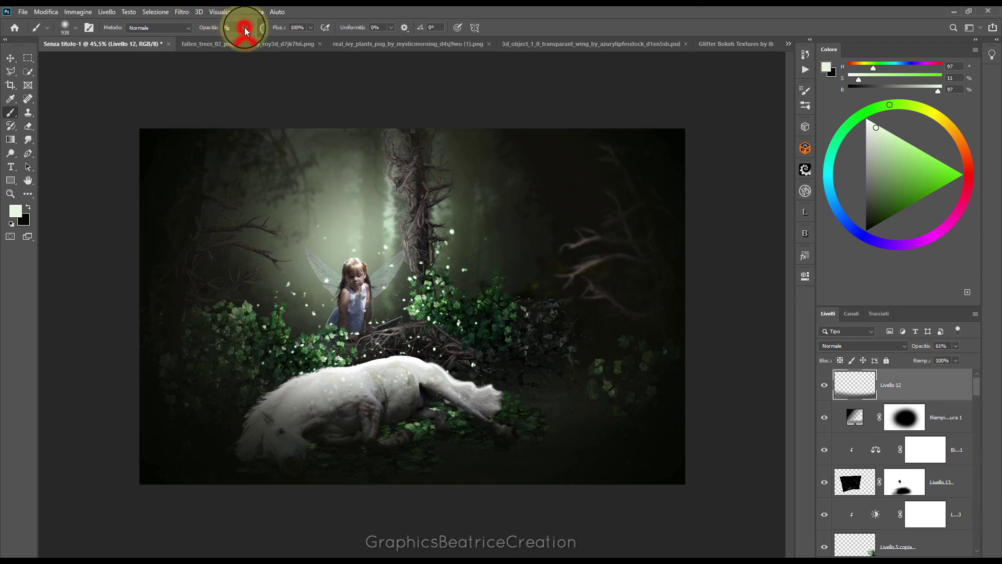
click(343, 299)
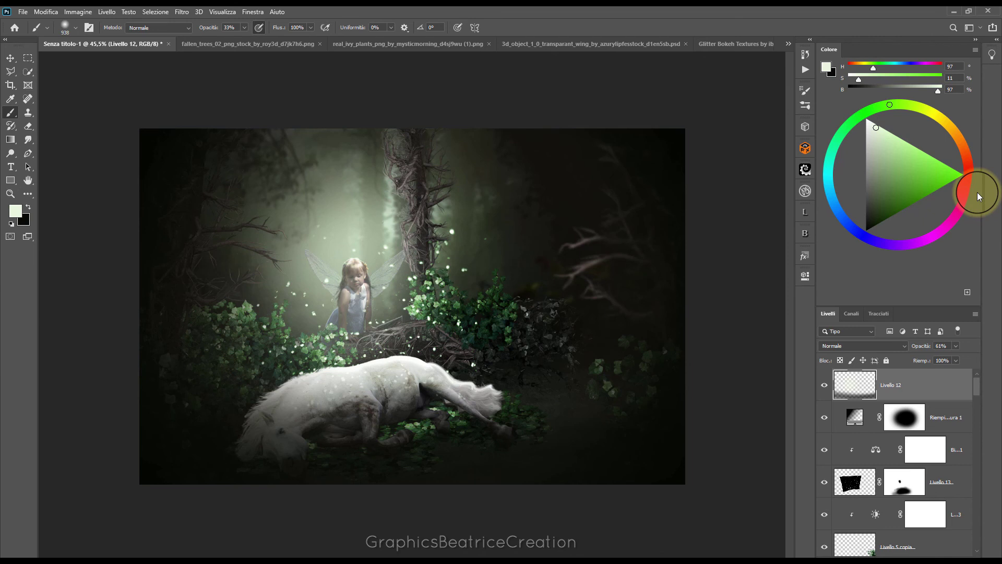
click(977, 381)
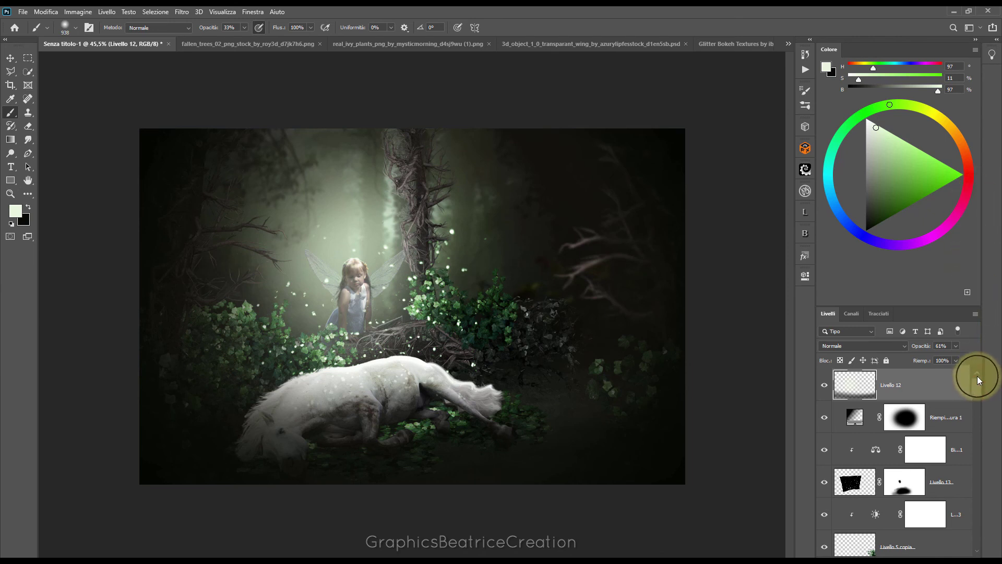
click(867, 483)
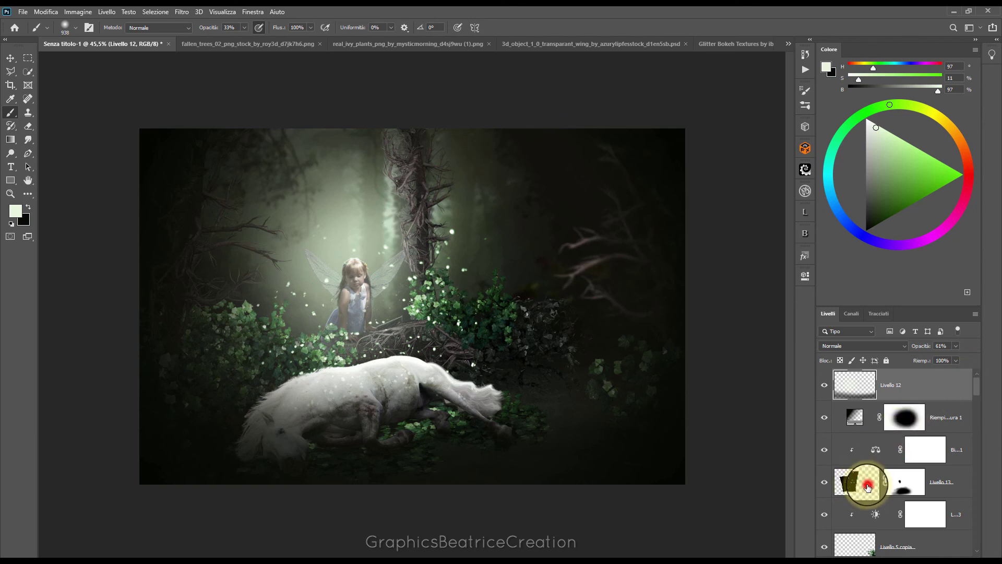
click(963, 461)
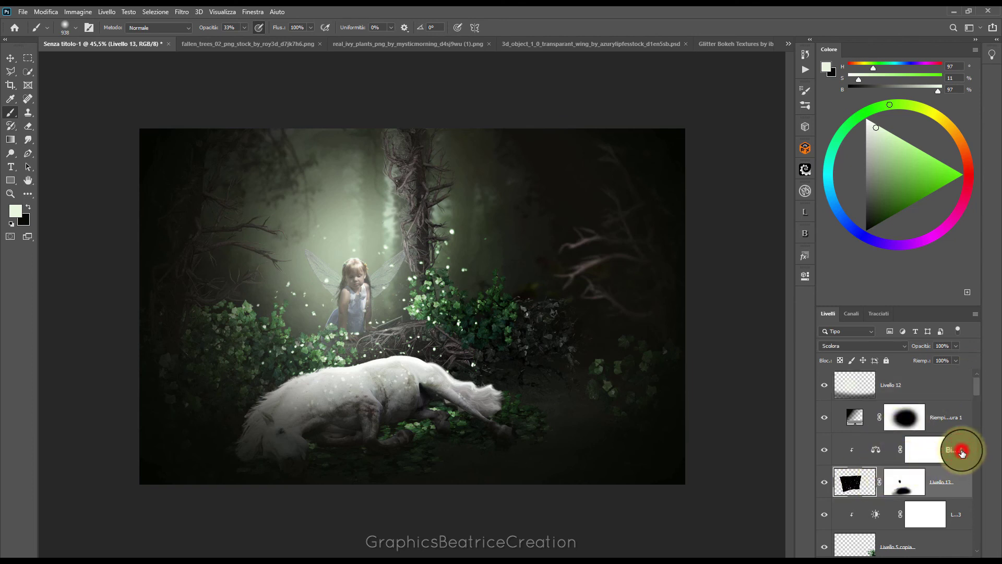
- Free-transform Livello 13 and its adjustment, stretching them upward to about 111% height
click(10, 57)
click(352, 222)
click(213, 27)
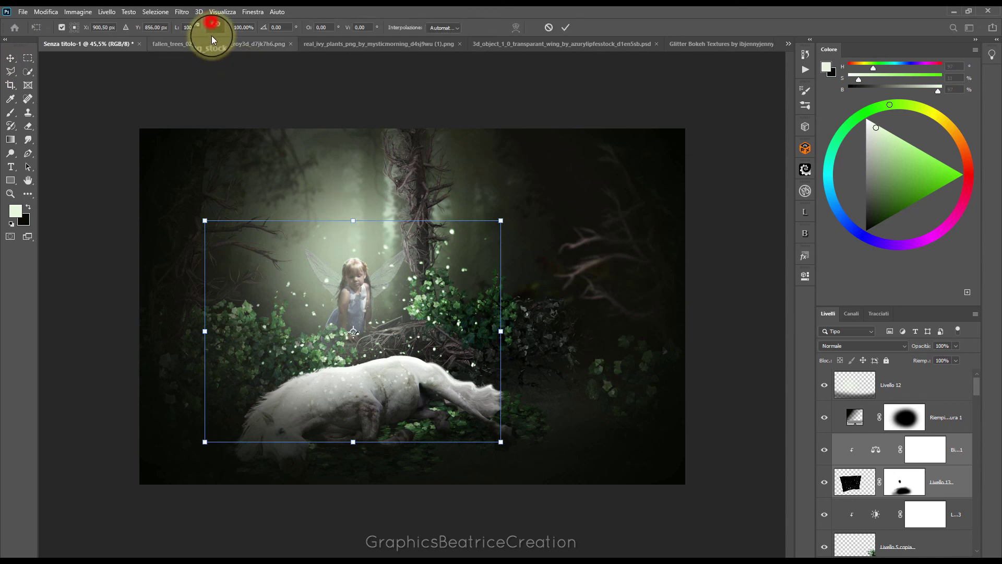
drag(354, 220, 347, 190)
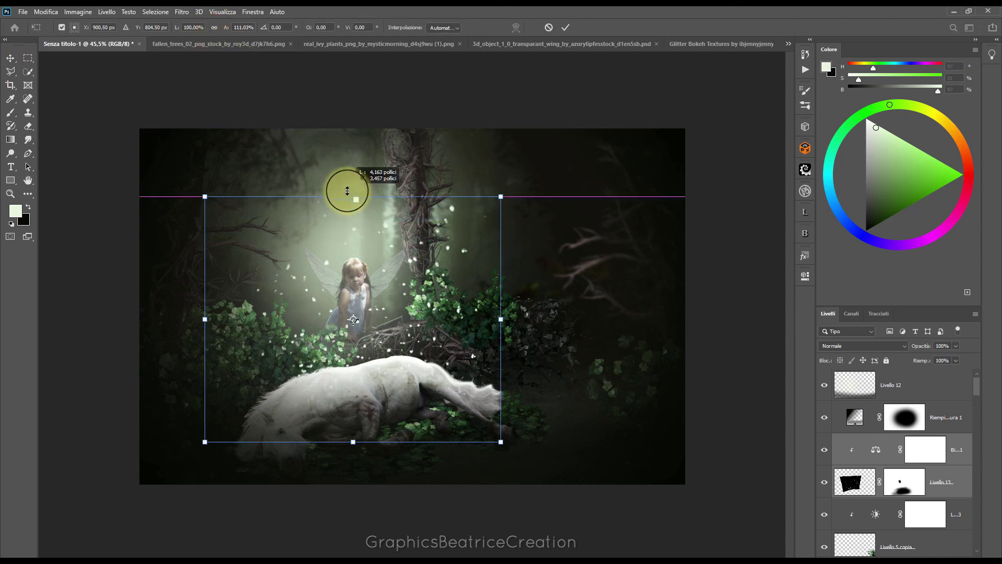
drag(205, 196, 200, 207)
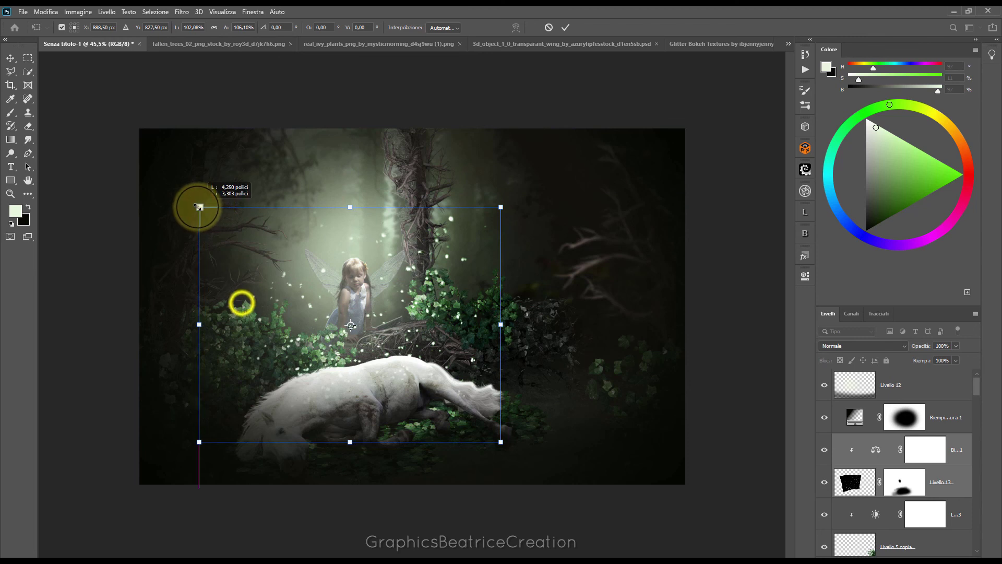
- Distort the layers wider left and right to about 121%, apply, and target Livello 13's mask
right_click(242, 304)
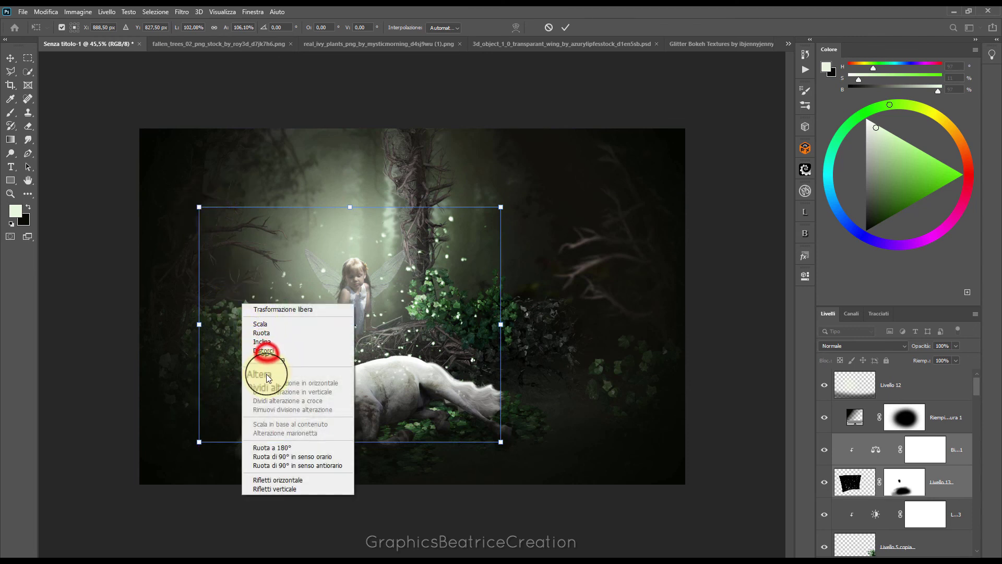
click(263, 351)
drag(200, 441, 200, 455)
drag(199, 329, 163, 329)
drag(498, 327, 515, 324)
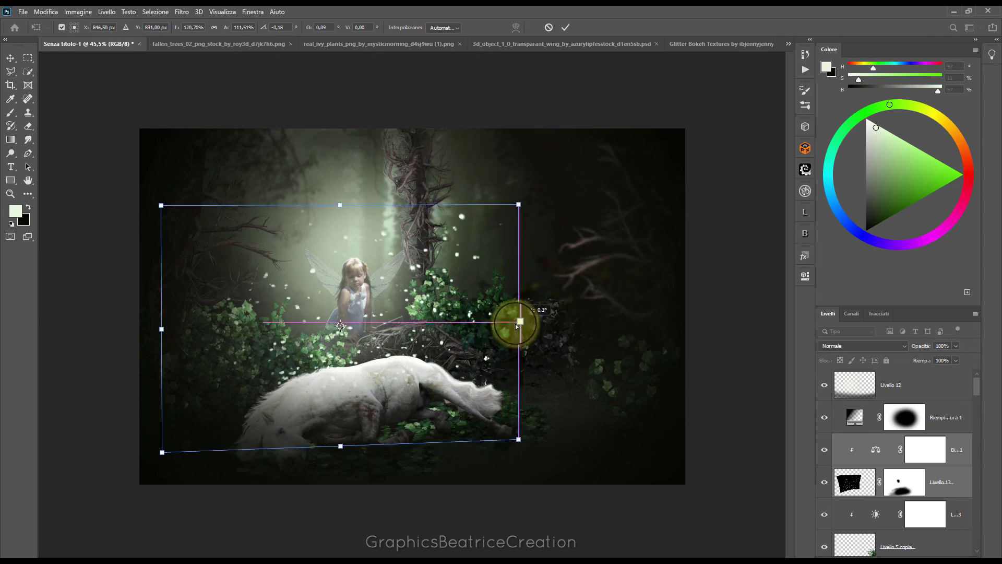
click(565, 28)
click(904, 482)
- Mask out Livello 13's effect over the fairy with a black 153 px brush
key(b)
key(x)
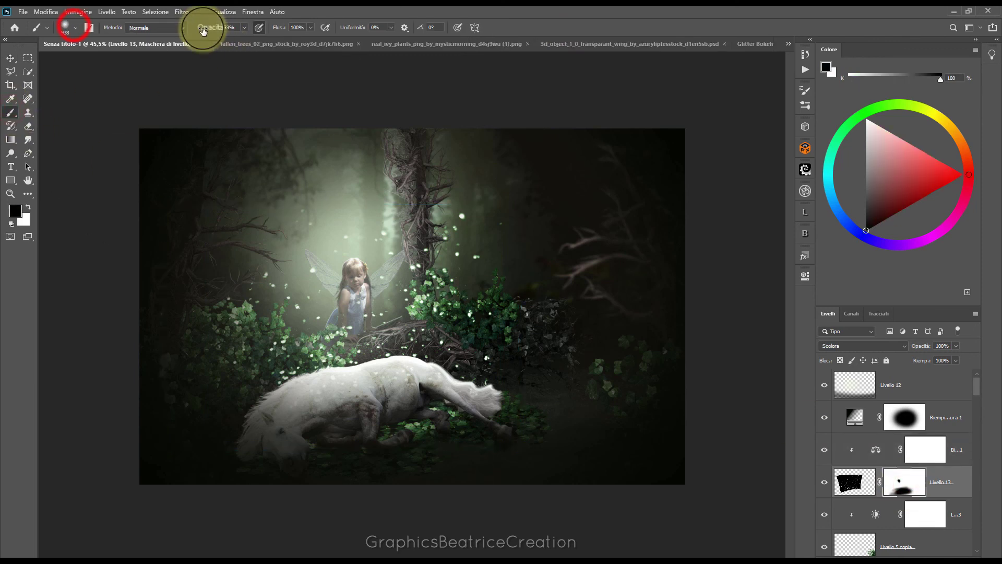
click(75, 28)
click(350, 307)
drag(350, 308, 347, 291)
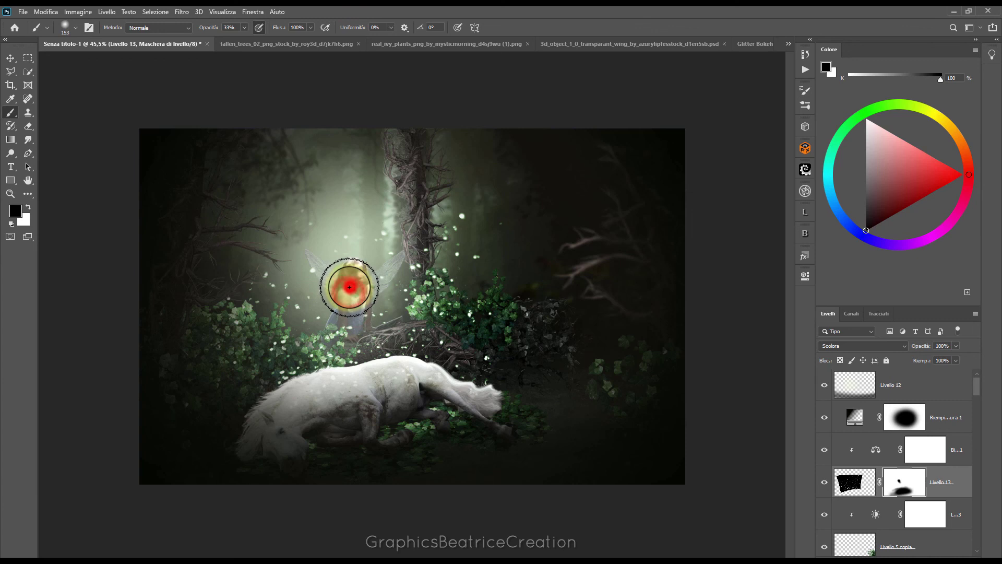
- Compare the scene with and without Livello 12, delete it, and add a new layer
alt+scroll(629, 227, down, 1)
scroll(629, 227, down, 2)
scroll(629, 227, up, 2)
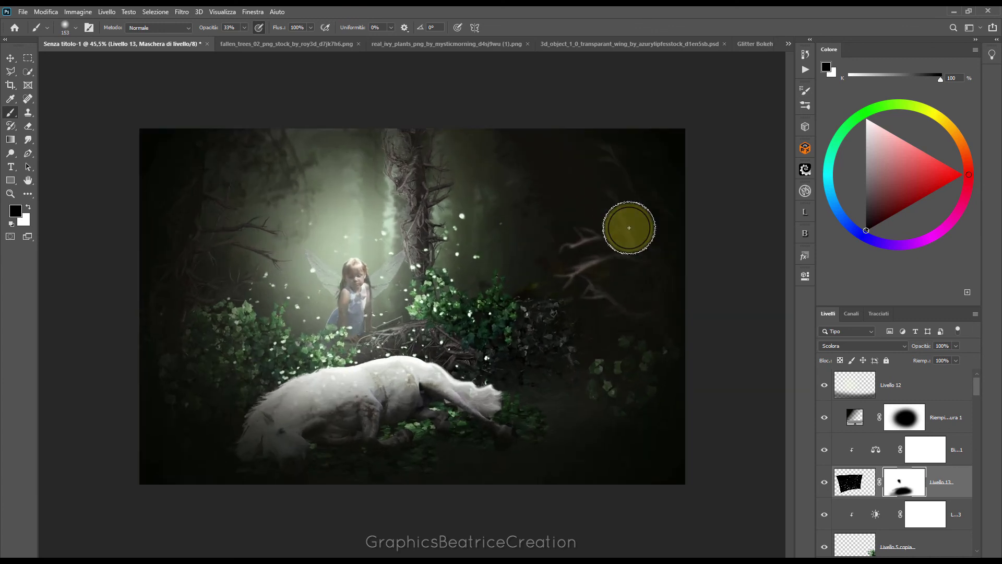
scroll(629, 227, up, 2)
scroll(629, 227, down, 1)
scroll(628, 228, down, 2)
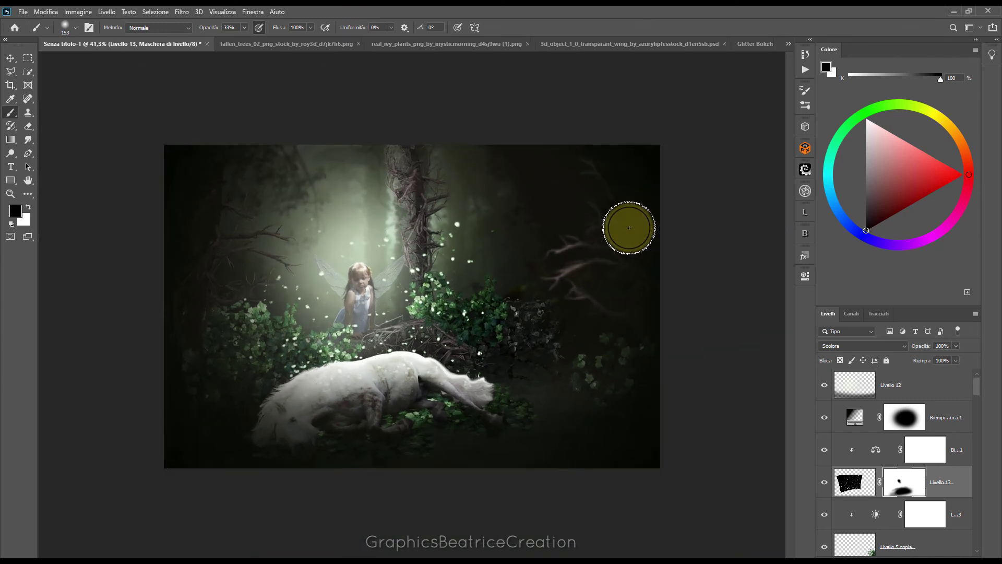
scroll(629, 227, up, 2)
scroll(629, 228, down, 1)
scroll(629, 227, up, 2)
scroll(629, 228, down, 3)
scroll(629, 227, down, 1)
scroll(629, 228, up, 2)
scroll(629, 228, up, 1)
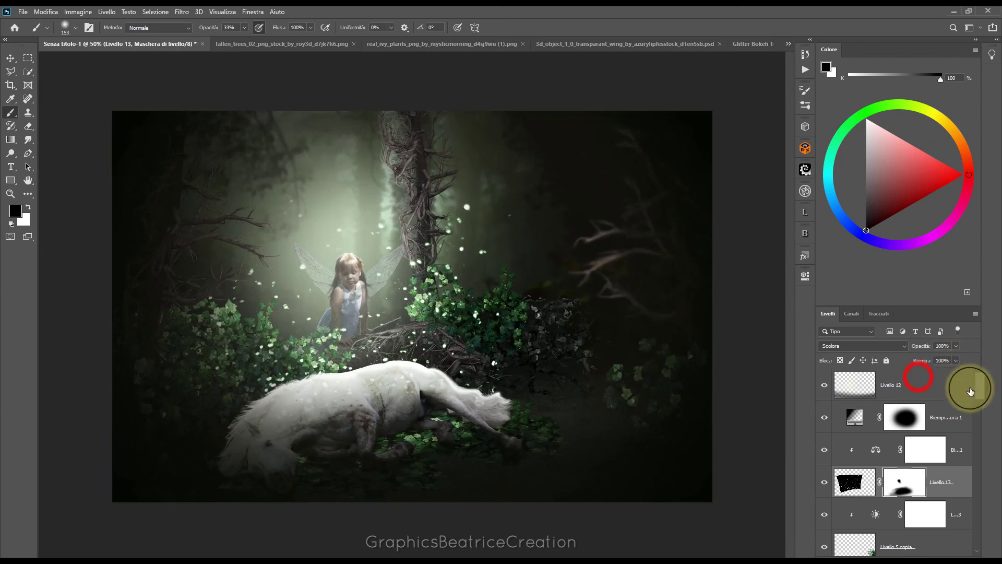
click(919, 379)
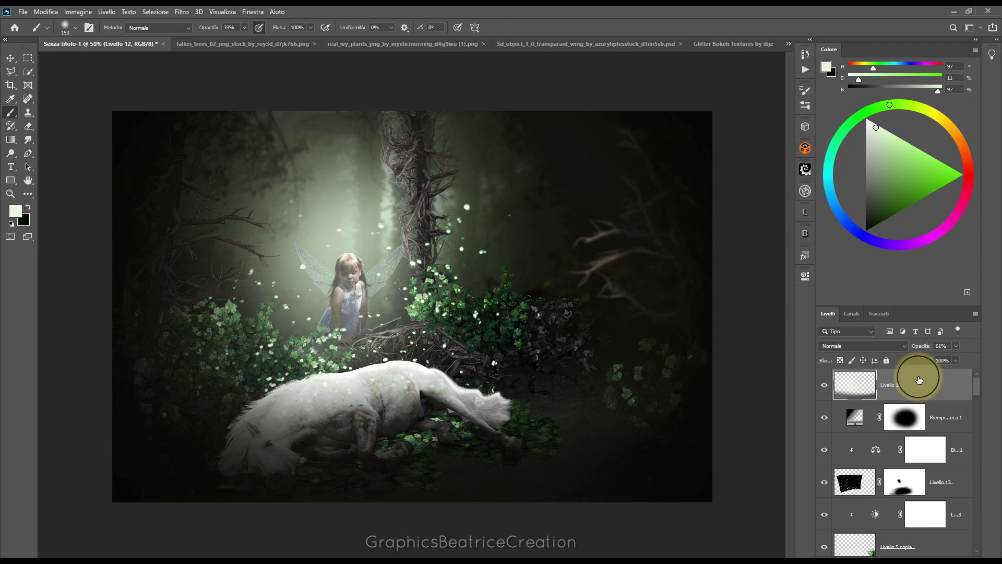
click(825, 386)
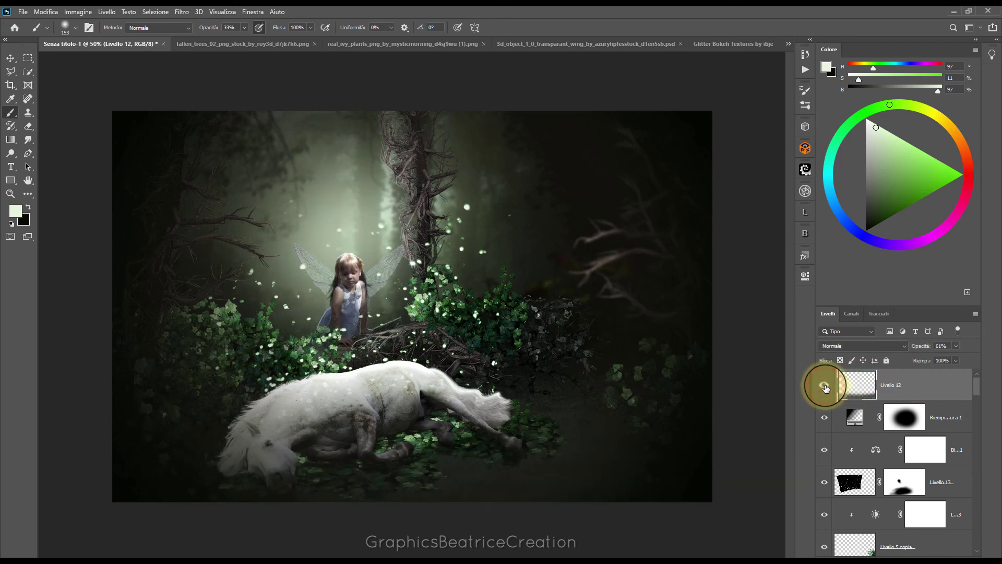
click(825, 386)
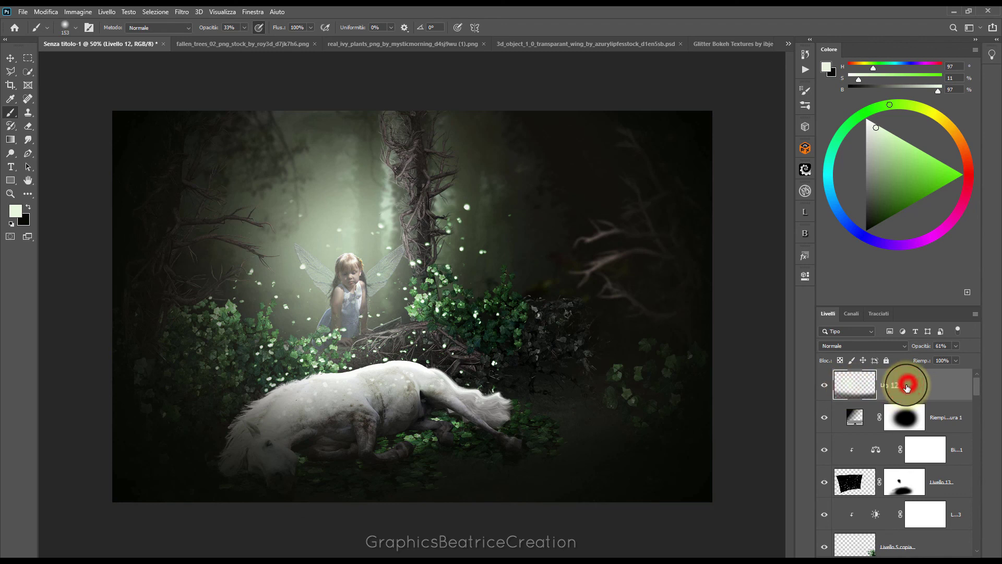
drag(907, 386, 949, 550)
click(937, 553)
- Paint a near-black green stroke along the bottom with a 394 px, 92% opacity brush
click(20, 211)
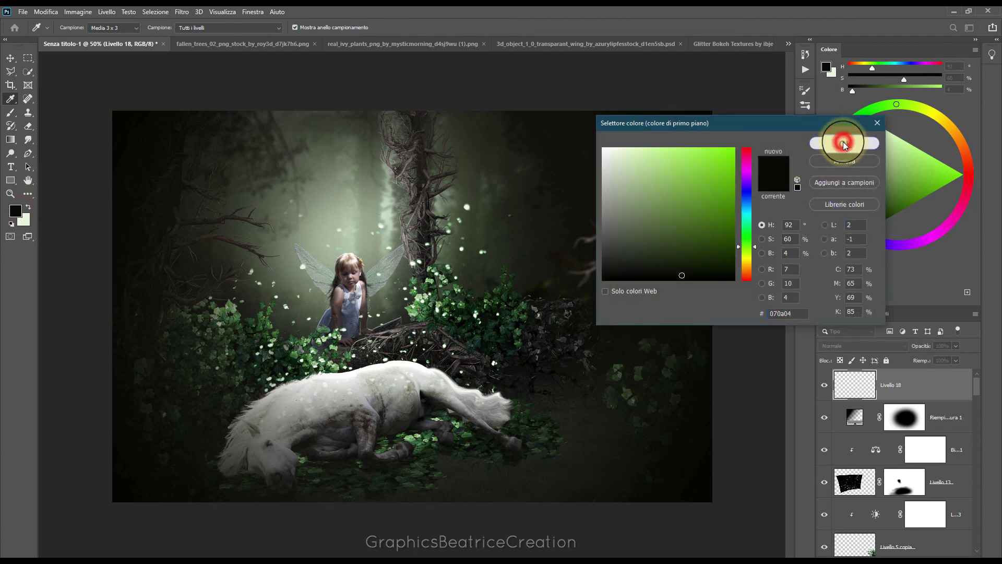
click(844, 145)
key(b)
click(69, 27)
drag(108, 64, 124, 49)
click(242, 29)
drag(245, 41, 267, 38)
click(702, 426)
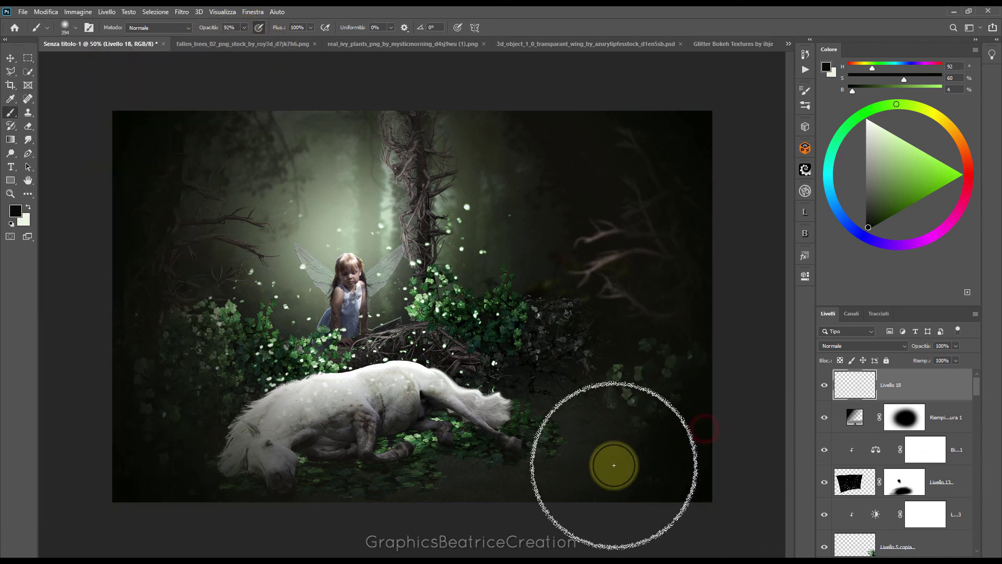
drag(614, 465, 11, 425)
- Fade Livello 18 to 62% opacity and add Livello 19 with cream as foreground
click(953, 348)
drag(941, 359, 938, 359)
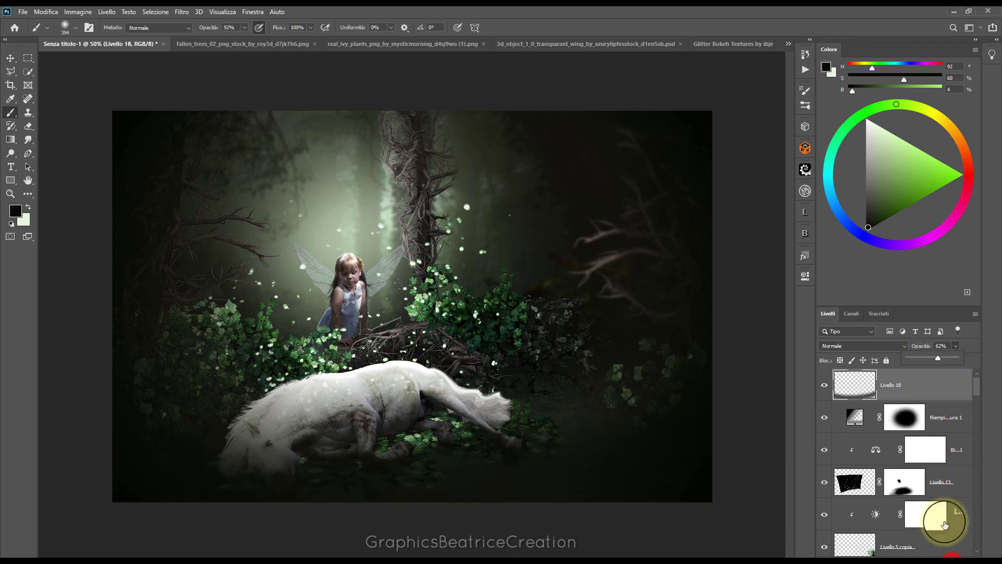
click(928, 545)
click(29, 208)
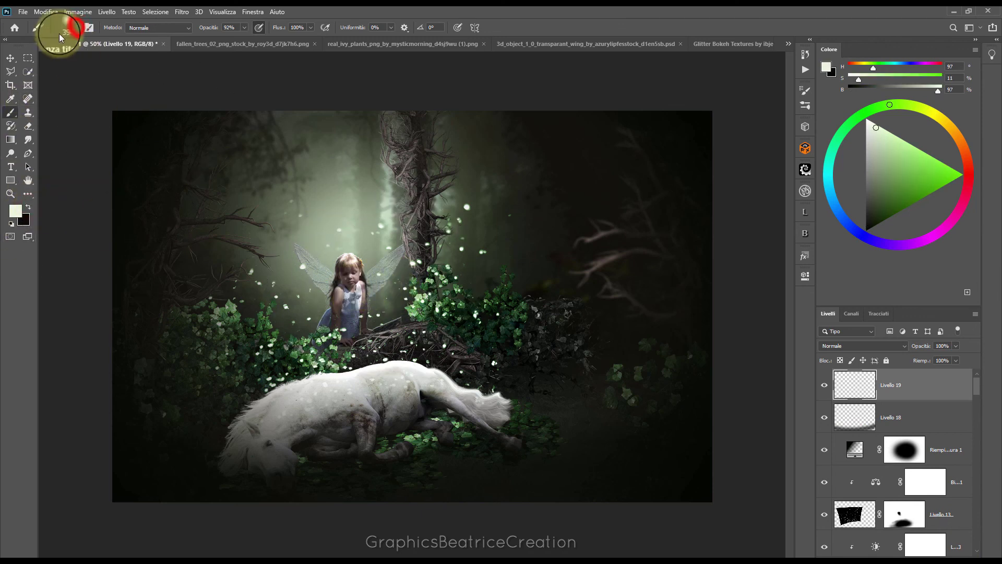
- Paint a soft cream glow at the fairy with a 938 px brush and stretch it wider
click(75, 27)
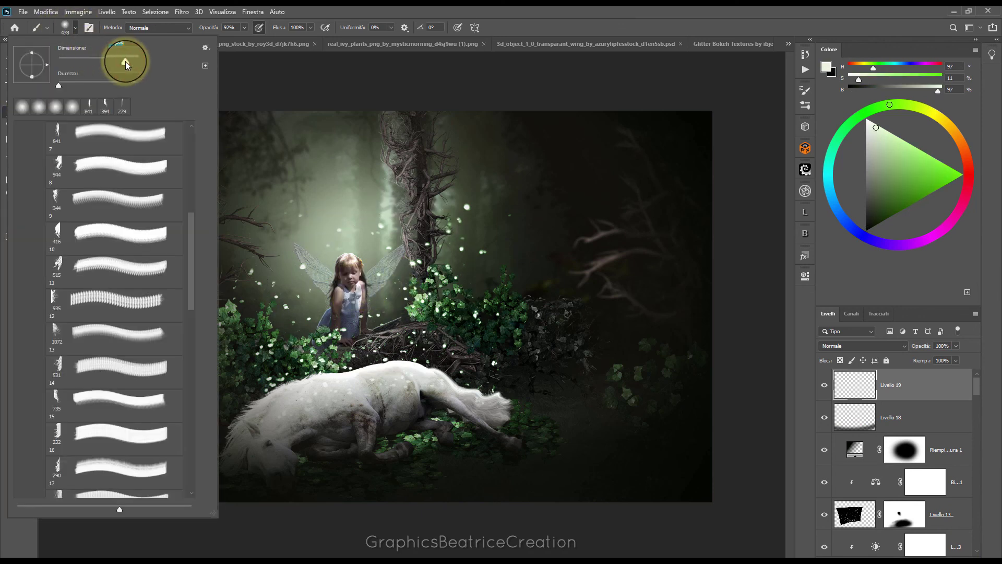
click(249, 24)
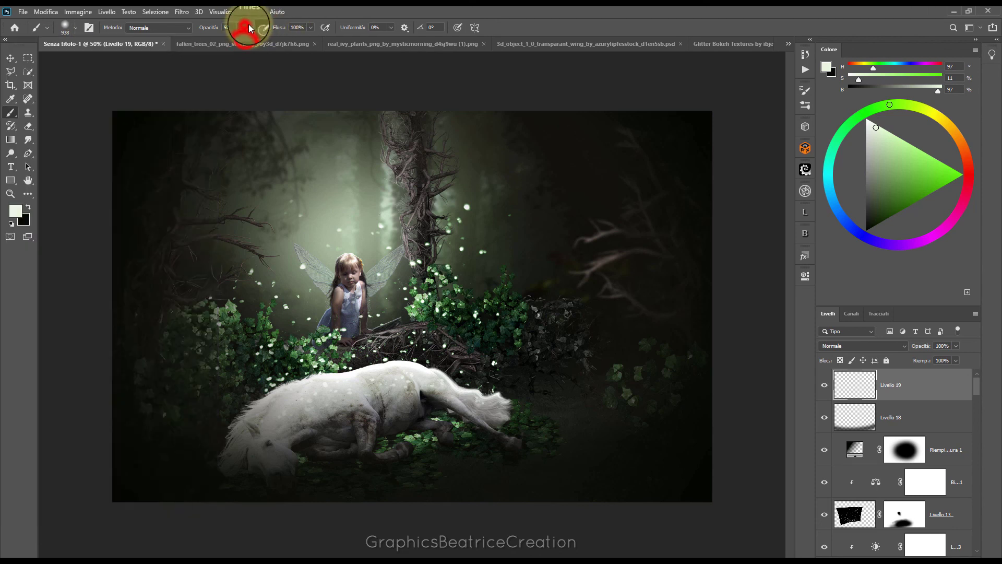
click(354, 309)
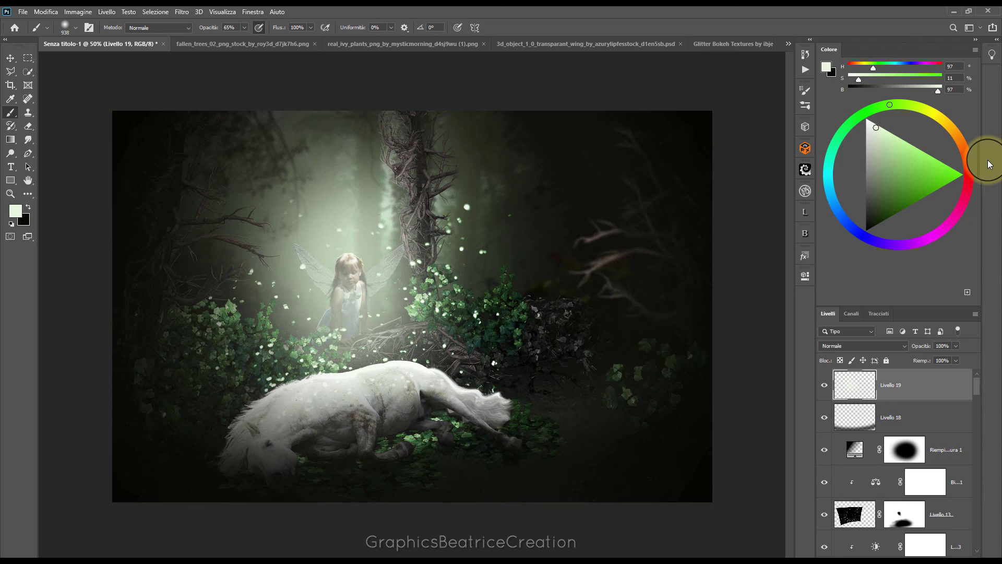
click(10, 58)
key(ctrl+t)
drag(152, 111, 134, 107)
drag(549, 108, 585, 104)
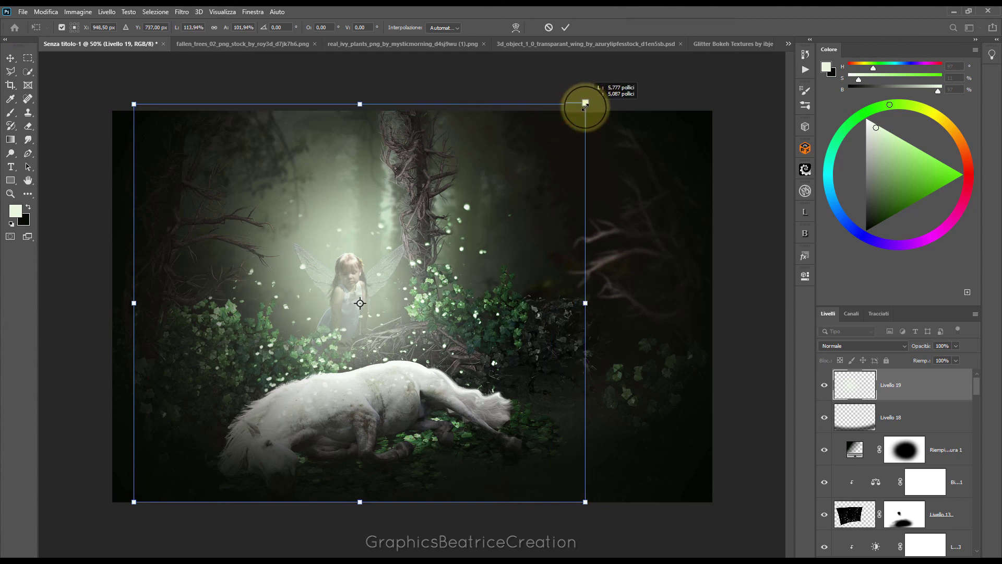
drag(133, 303, 122, 303)
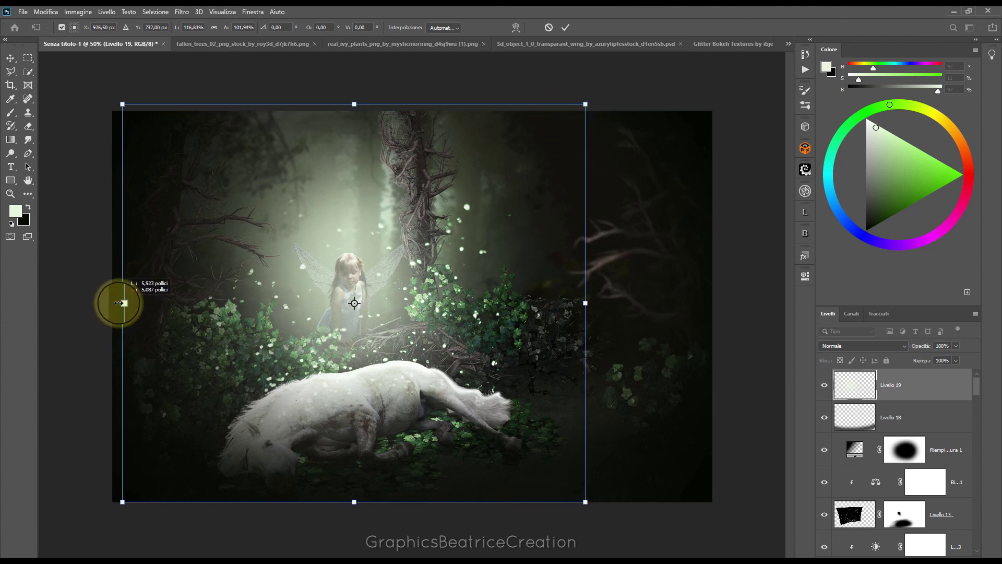
click(565, 27)
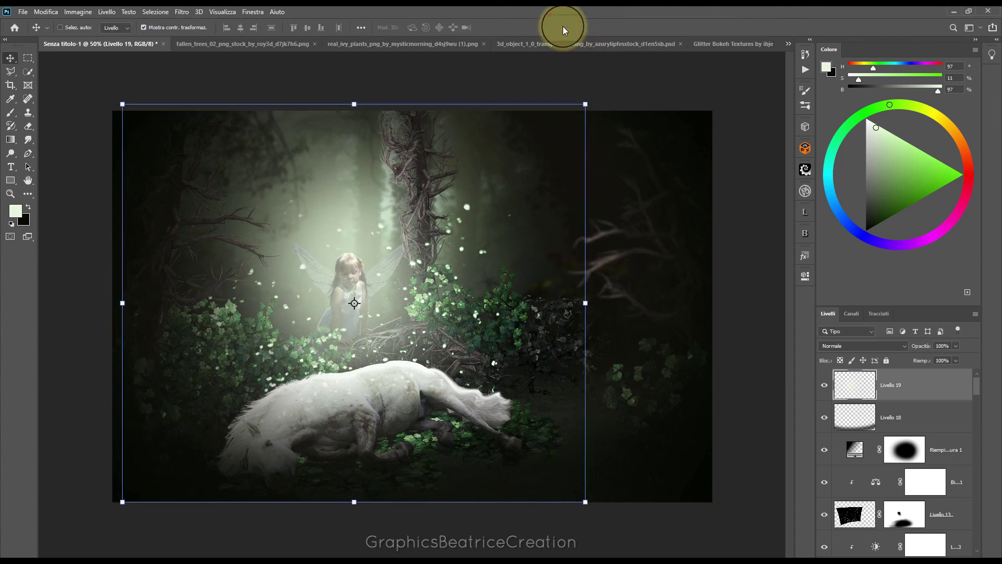
- Set Livello 19 to 82% opacity and select the entire canvas
click(956, 345)
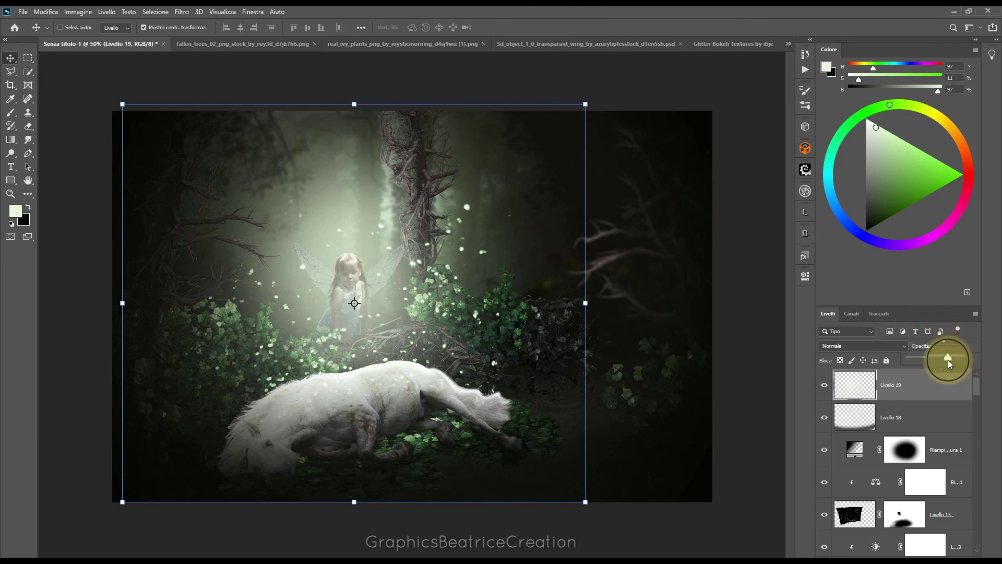
click(942, 387)
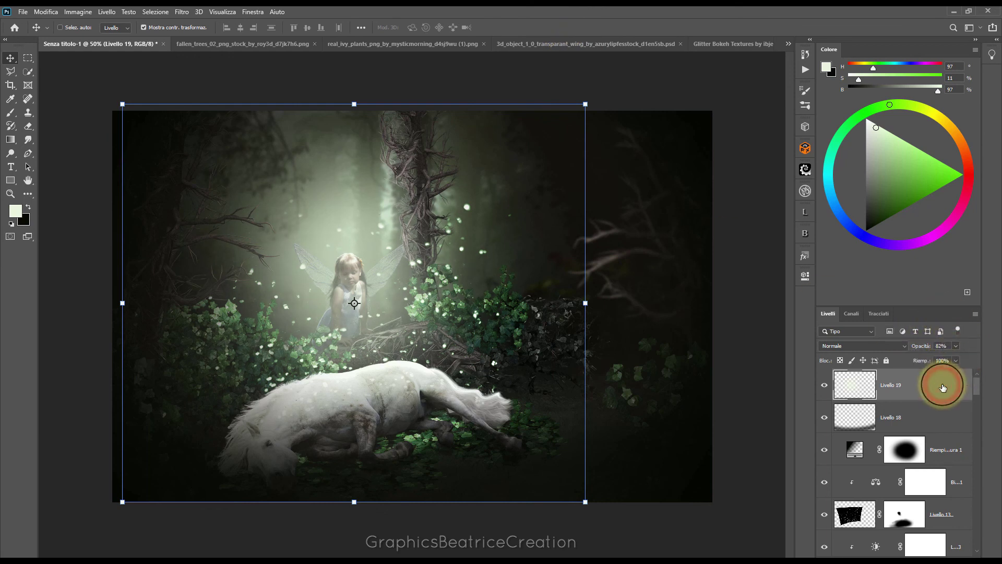
click(154, 12)
click(158, 24)
click(46, 12)
- Paste a merged copy of all visible layers as Livello 20, then duplicate it to Livello 20 copia
click(77, 95)
click(48, 12)
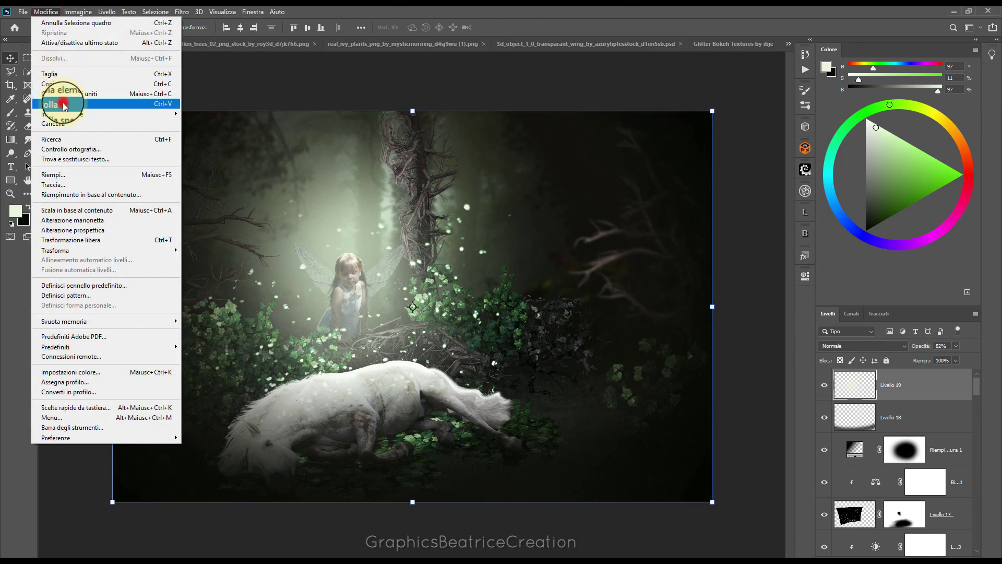
click(62, 103)
mouse_move(893, 387)
mouse_down()
mouse_move(959, 457)
mouse_move(917, 556)
mouse_up()
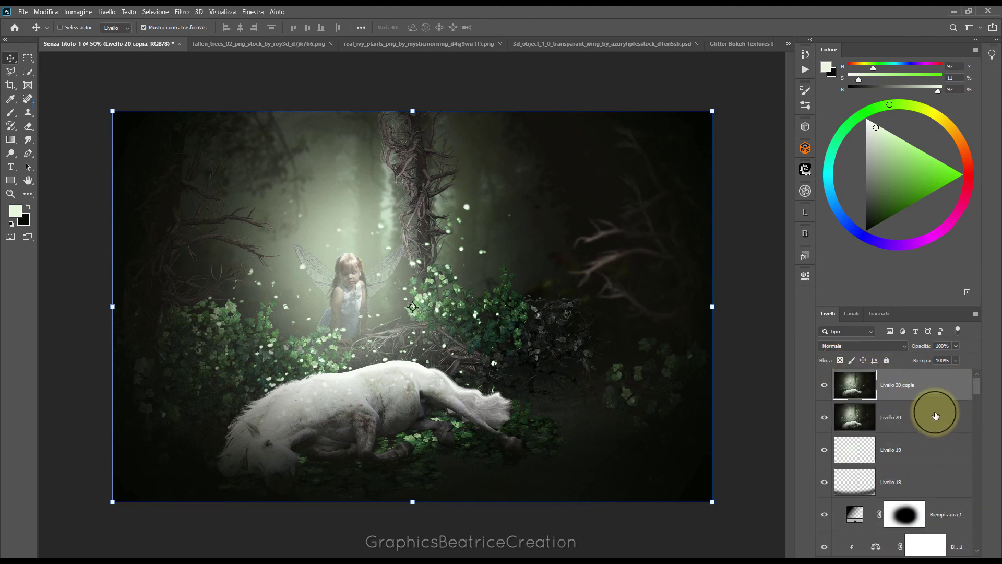
click(182, 11)
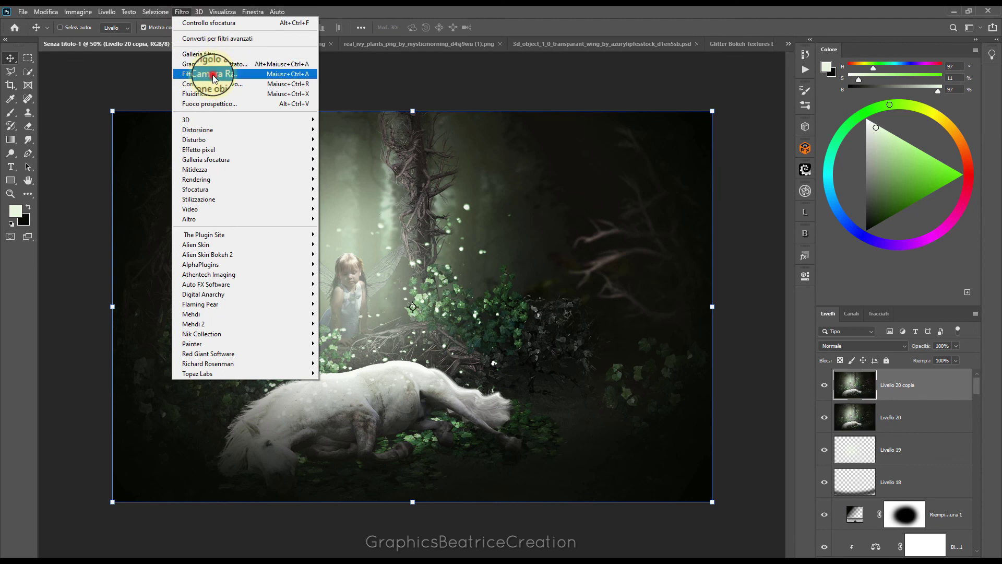
- Apply Camera Raw: temperature -13, tint -5, exposure -0,30, contrast +5, texture +9, clarity +18
click(211, 77)
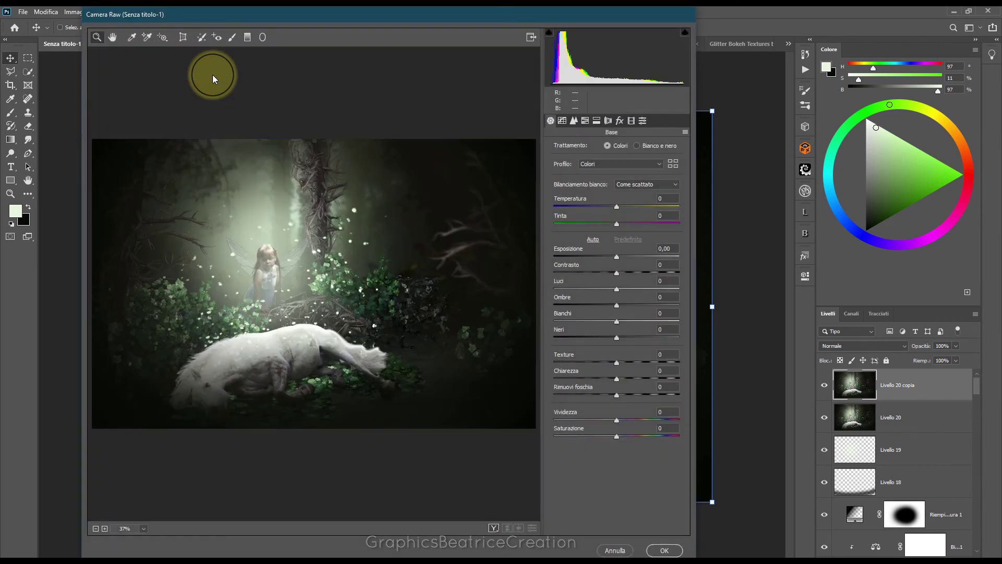
drag(616, 223, 609, 208)
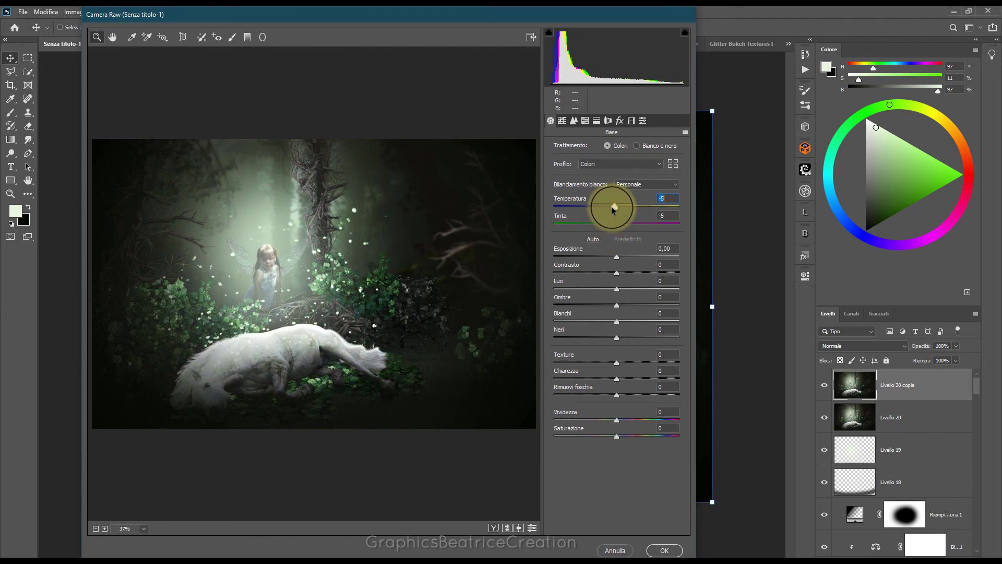
drag(616, 257, 620, 274)
drag(619, 290, 619, 321)
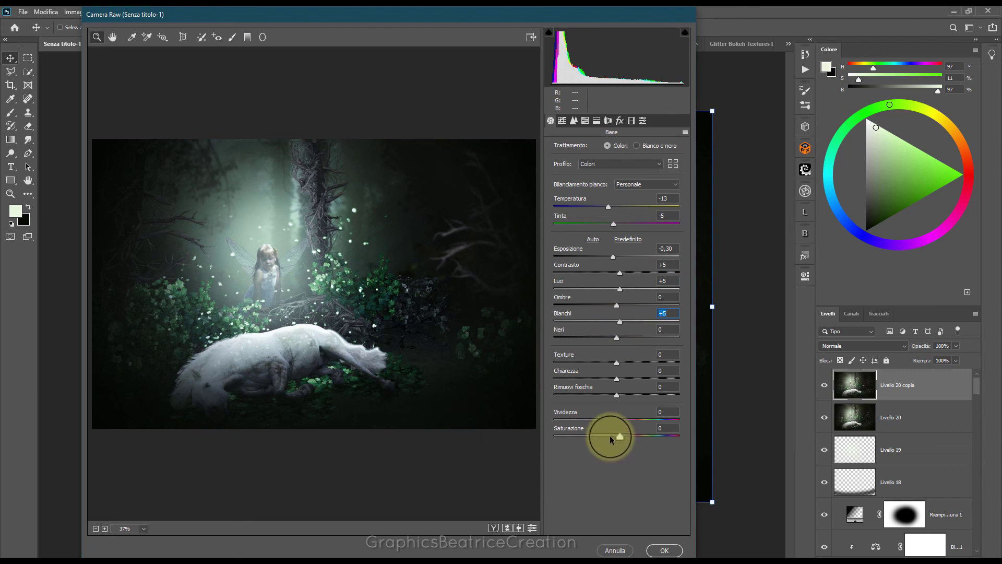
mouse_move(616, 378)
mouse_down()
mouse_move(630, 377)
mouse_move(622, 362)
mouse_up()
click(616, 362)
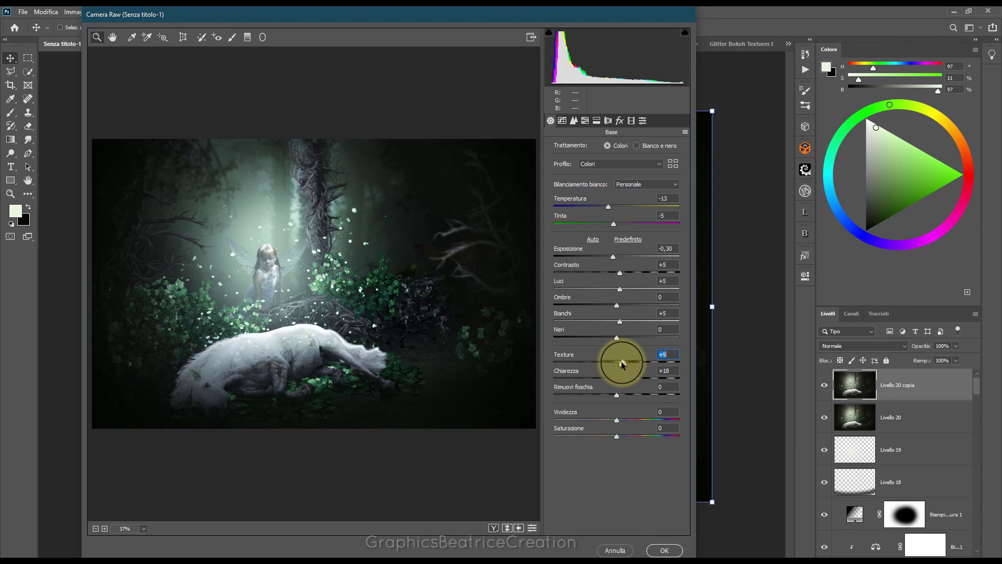
click(665, 549)
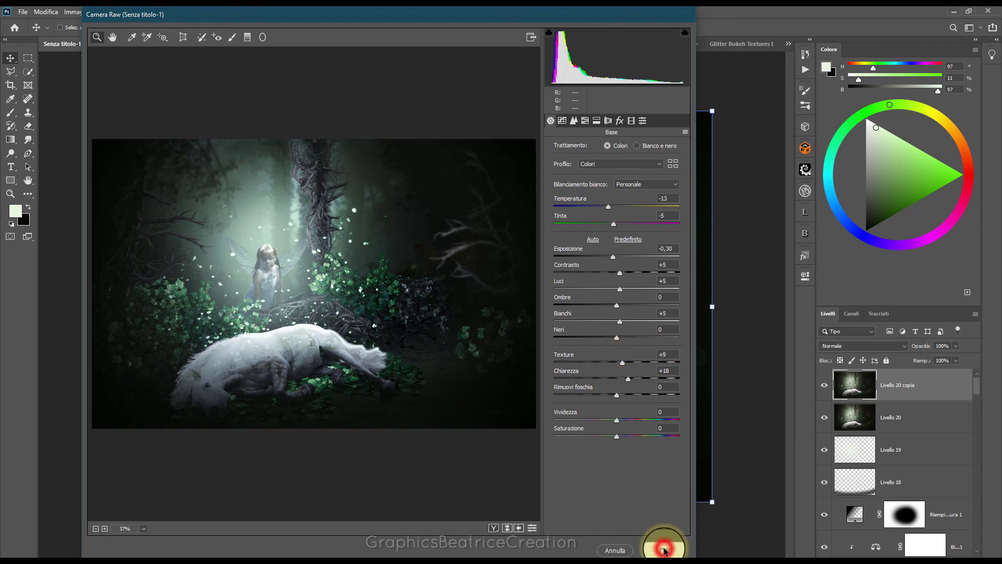
- Compare the graded layer, duplicate Livello 20 copia, and launch Nik Color Efex Pro 4 on it
click(824, 385)
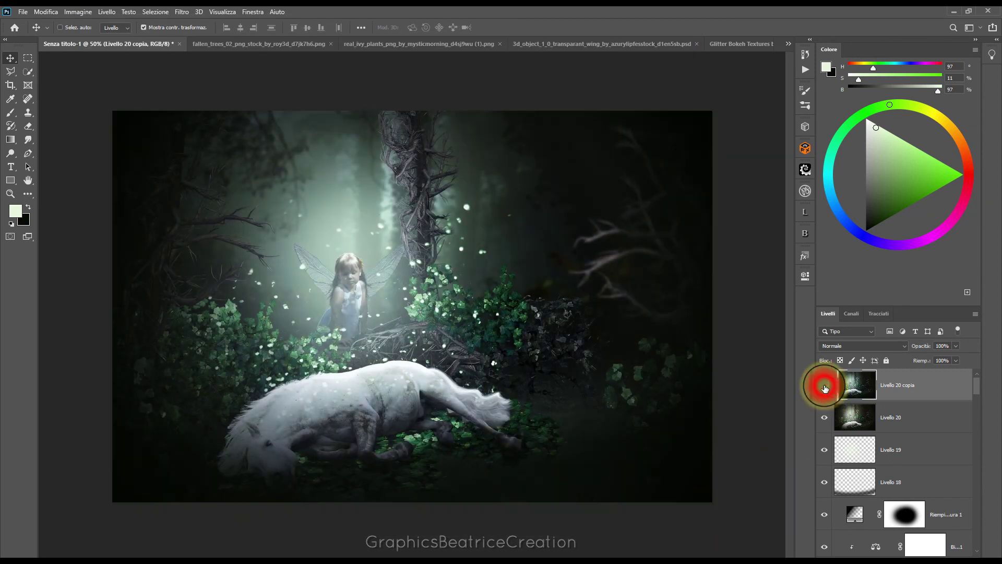
click(824, 385)
drag(935, 389, 952, 550)
click(181, 11)
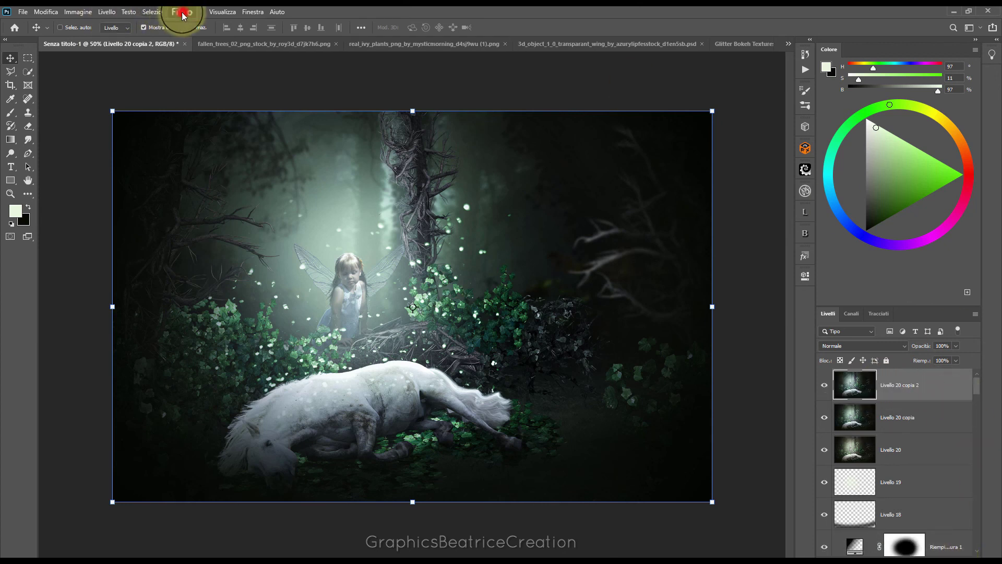
click(218, 334)
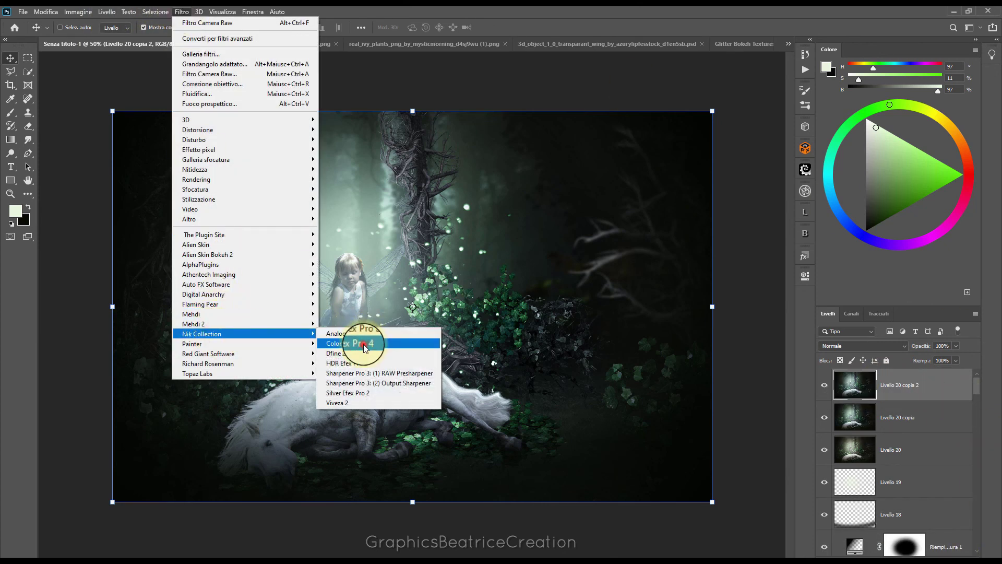
click(363, 345)
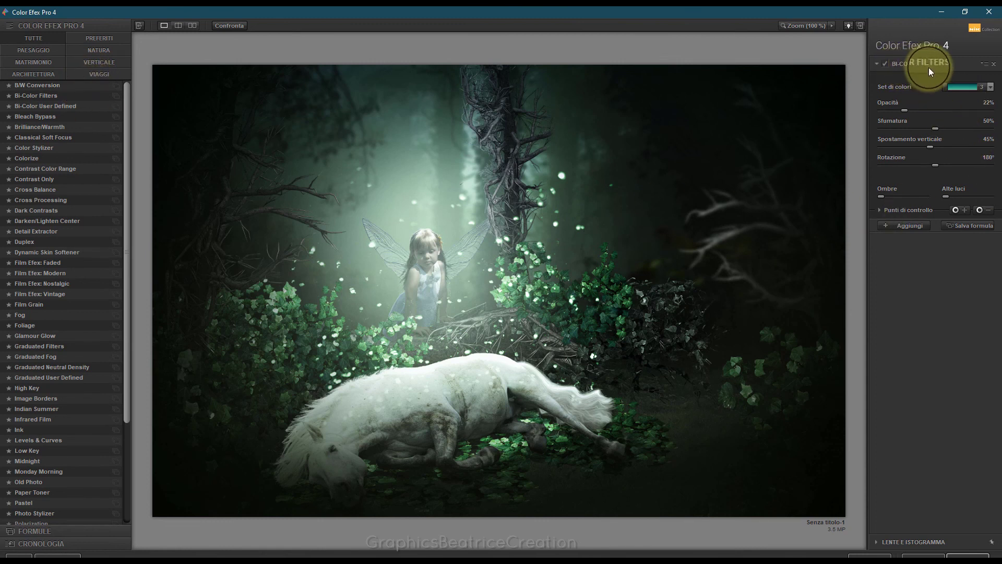
- Apply the Bi-Color Filters Muschio 3 colour set with opacity lowered to 12%
click(990, 86)
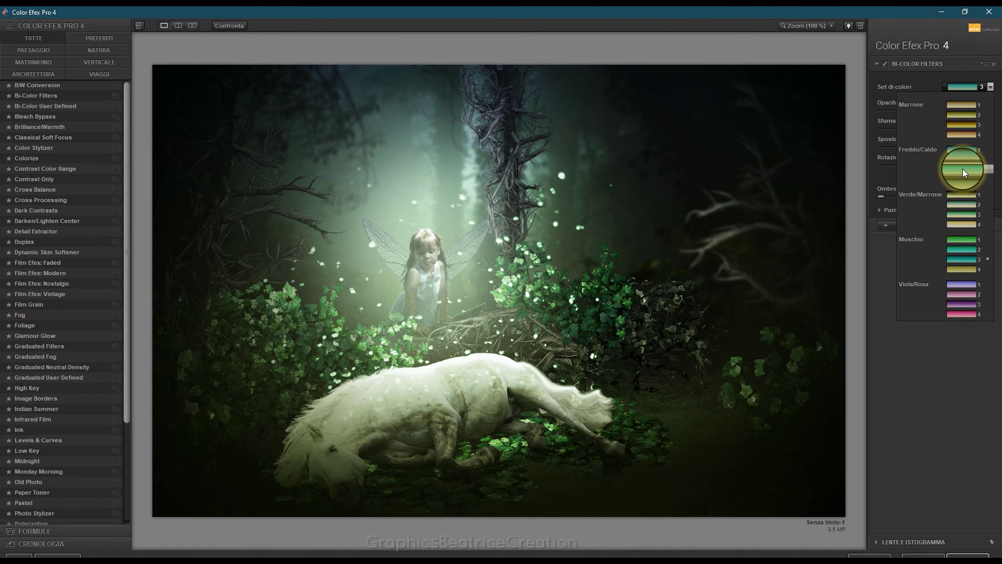
click(957, 258)
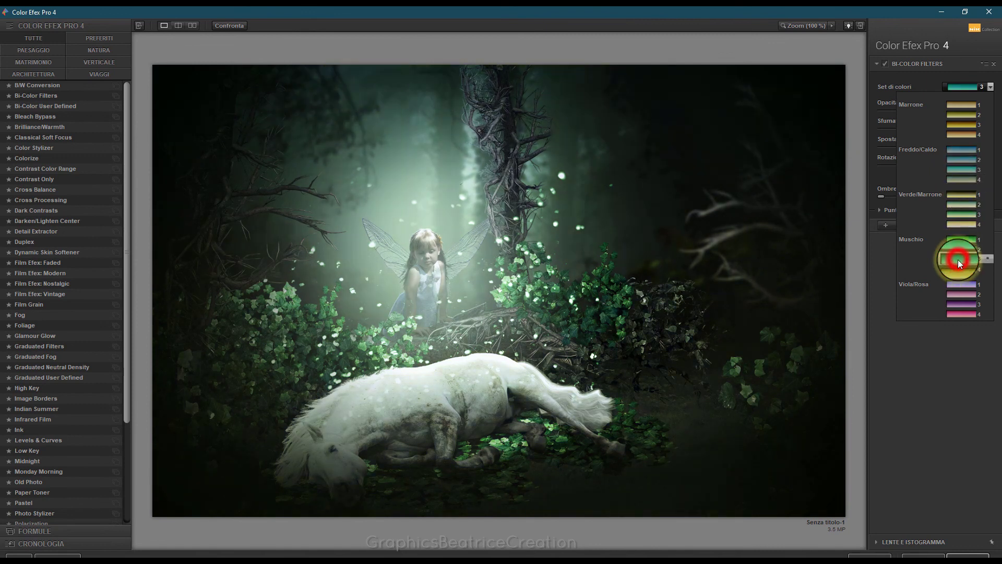
click(904, 110)
drag(906, 114, 900, 110)
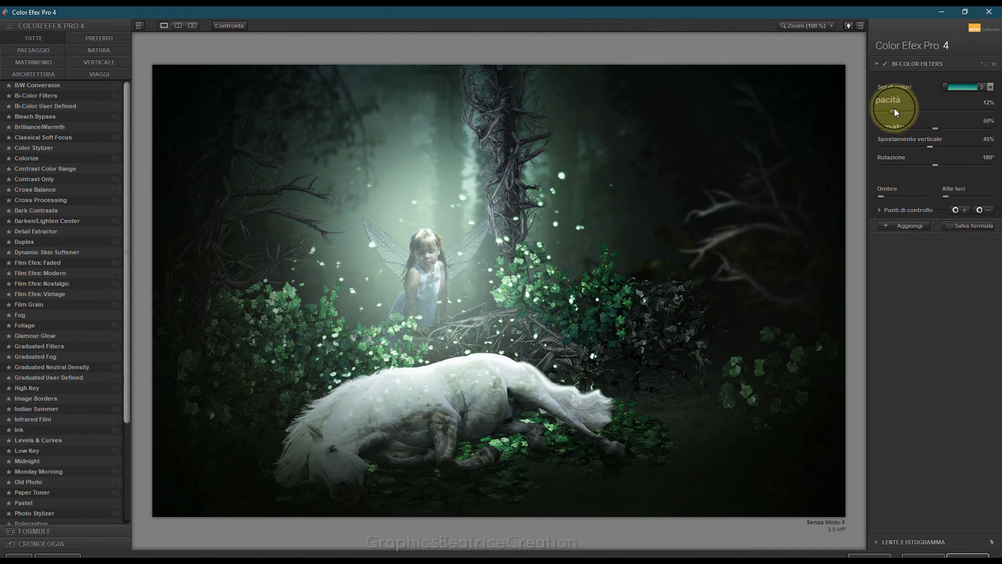
click(913, 224)
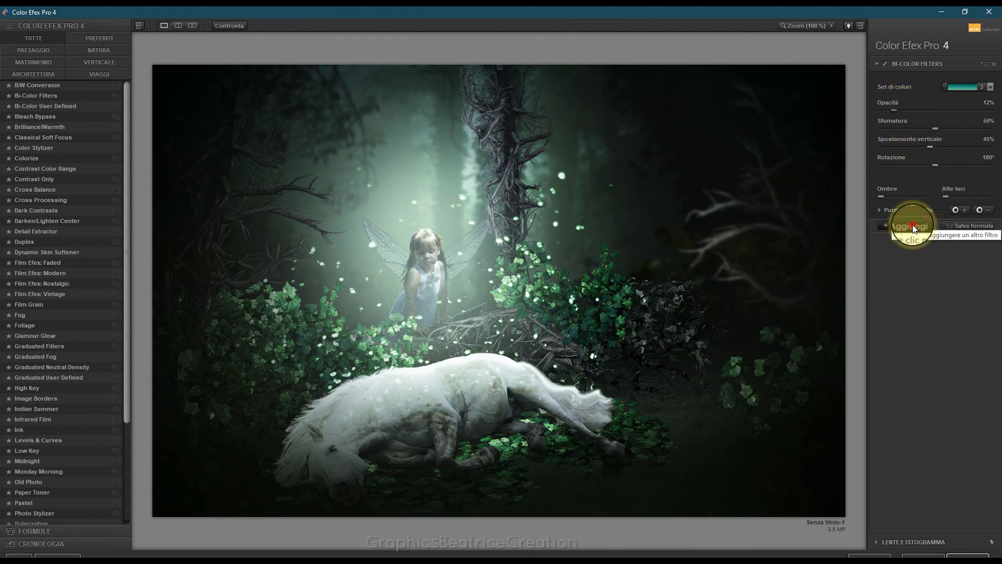
- Stack Brilliance/Warmth and Cross Processing (B02, 18% intensity) filters and apply them to Photoshop
click(55, 127)
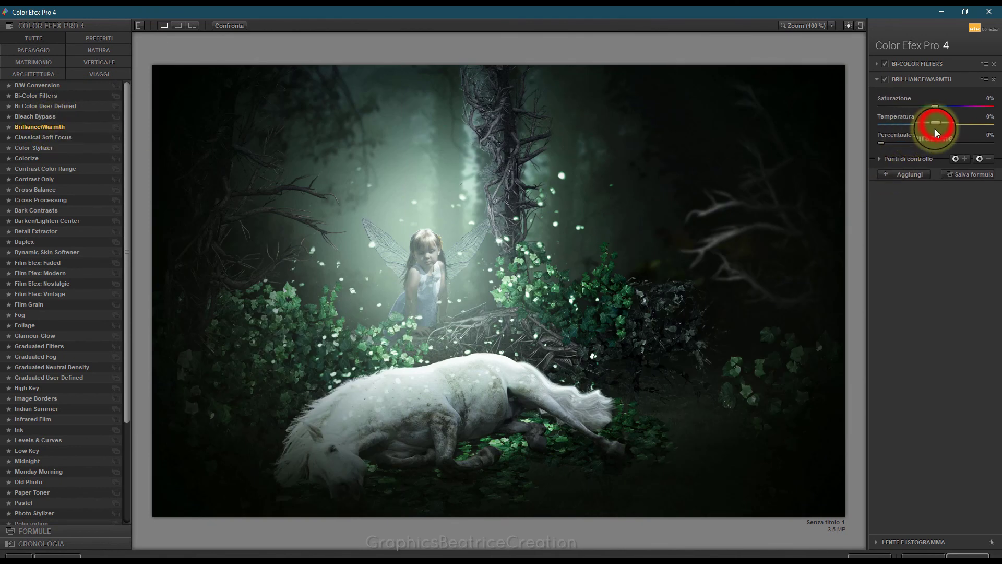
click(906, 174)
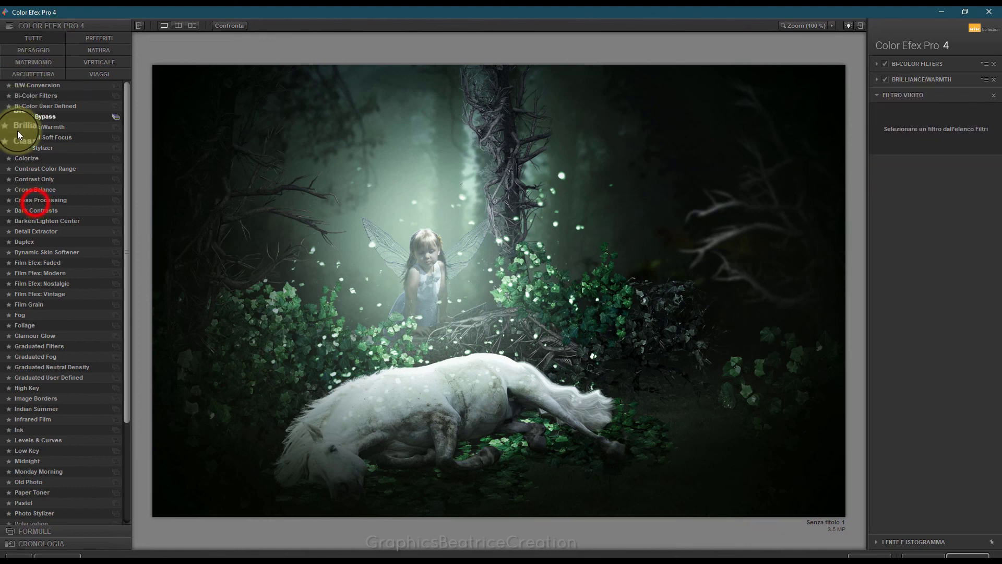
click(37, 201)
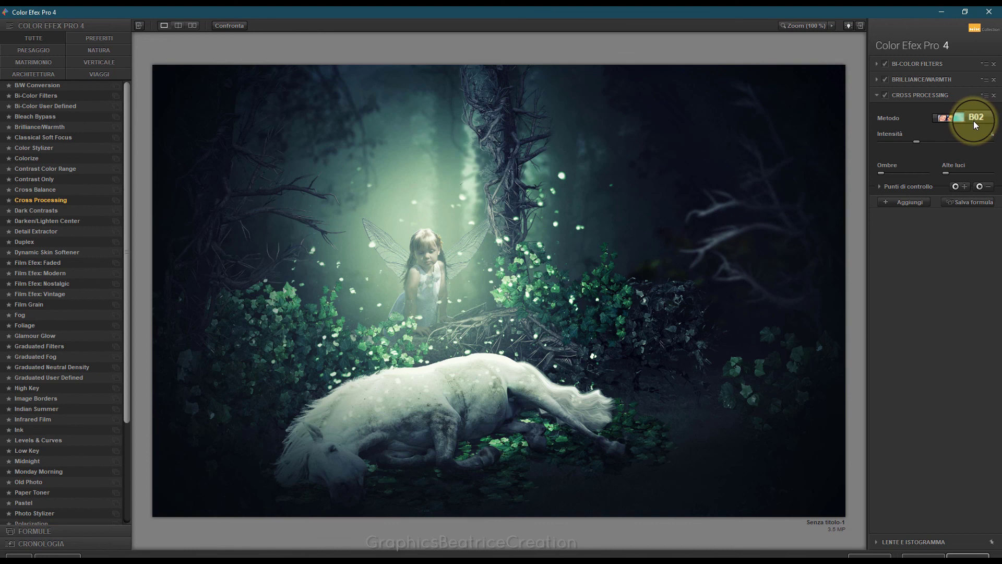
click(928, 131)
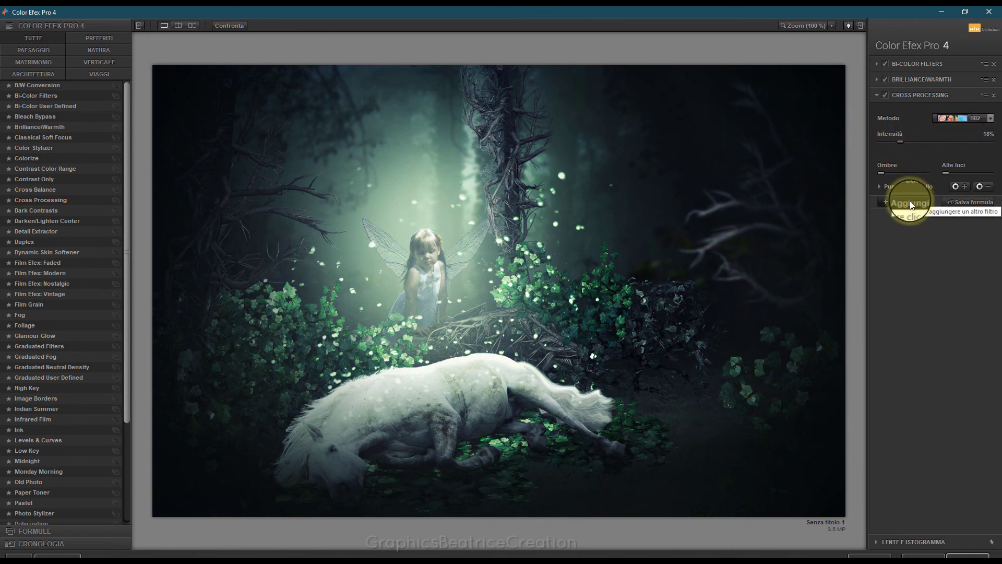
click(966, 554)
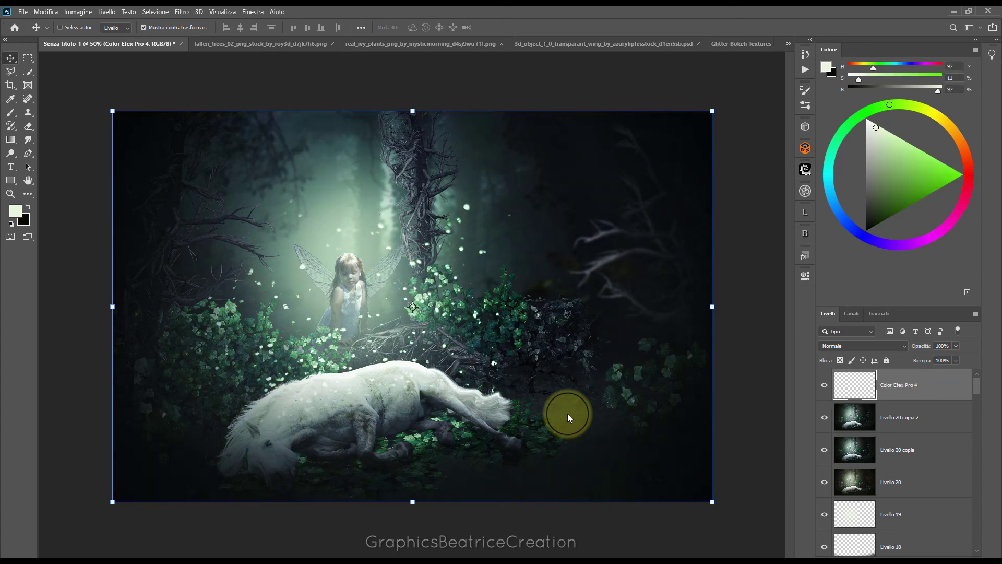
- Compare the Color Efex layer on and off, then set its opacity to 88%
click(825, 385)
click(824, 385)
click(942, 361)
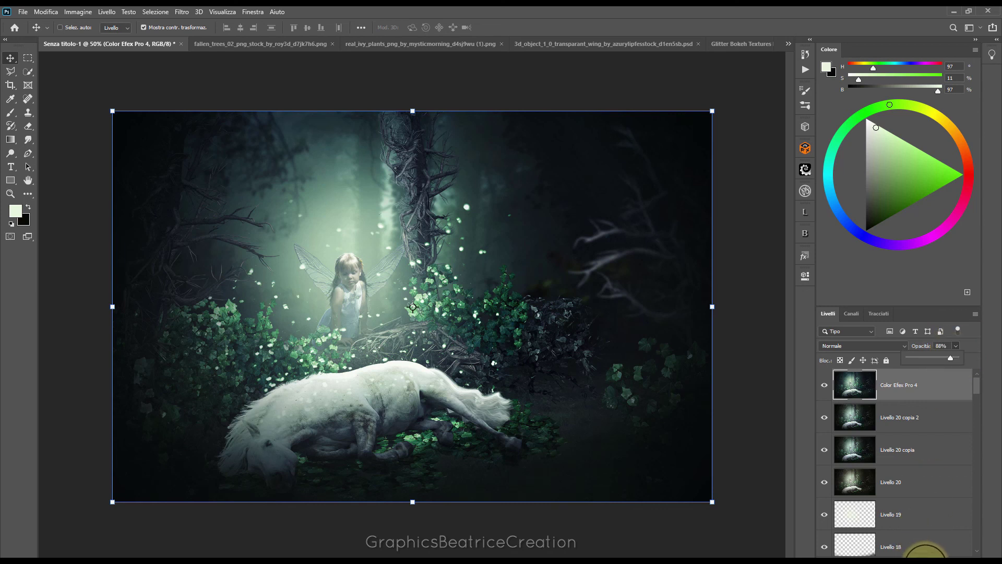
- Add a Filtro più caldo 85 Photo Filter adjustment layer at 19% density
click(920, 554)
click(935, 490)
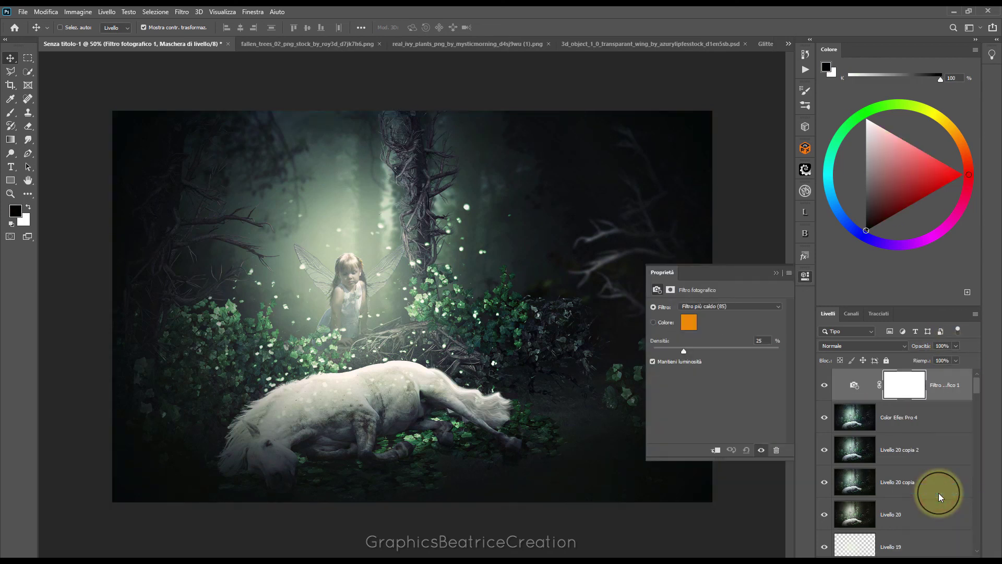
click(683, 350)
drag(681, 350, 675, 349)
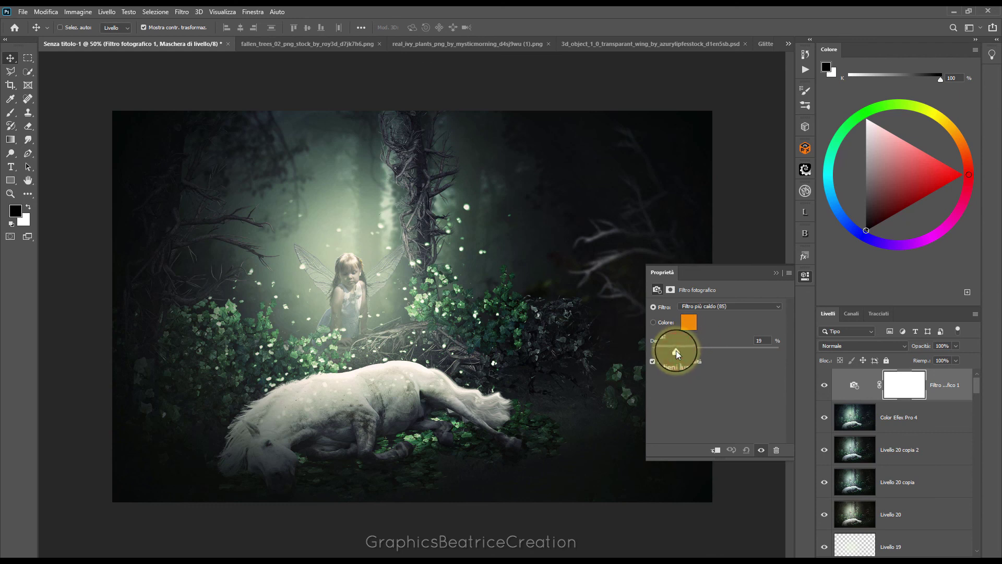
click(777, 273)
- Select the entire canvas
click(150, 12)
click(148, 21)
click(46, 11)
- Copy merged and paste it as Livello 21, blended as Luce lineare
click(80, 96)
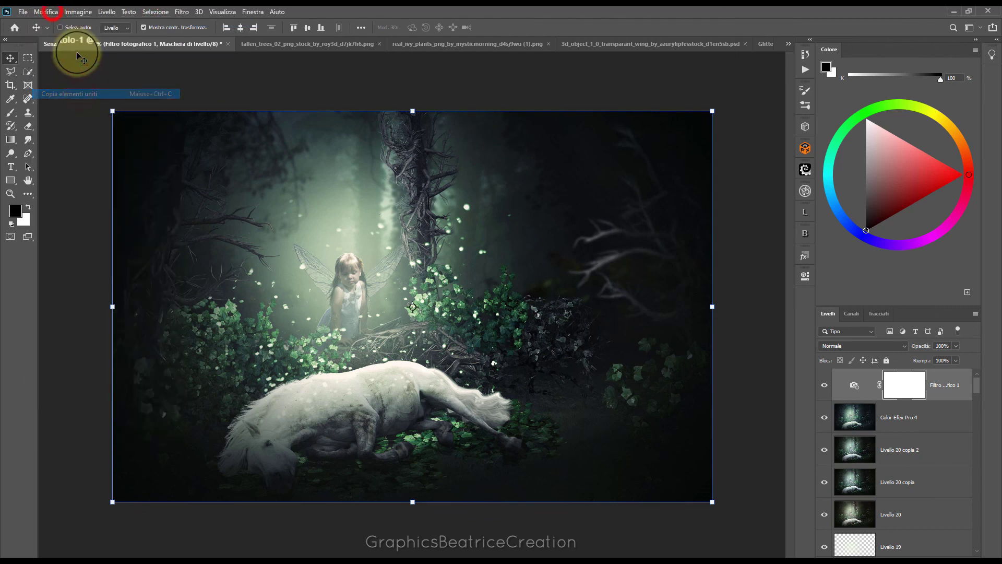
click(46, 11)
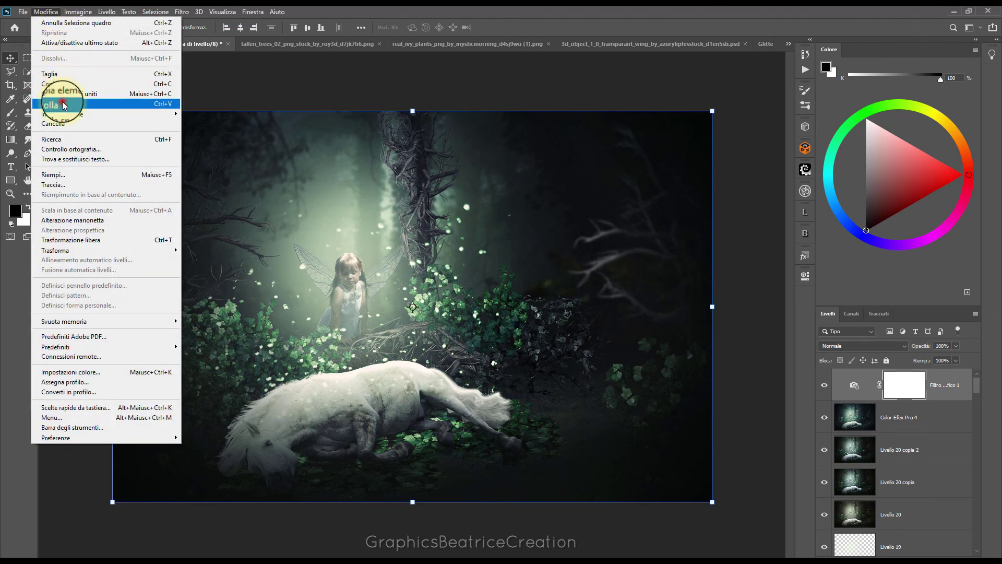
click(62, 104)
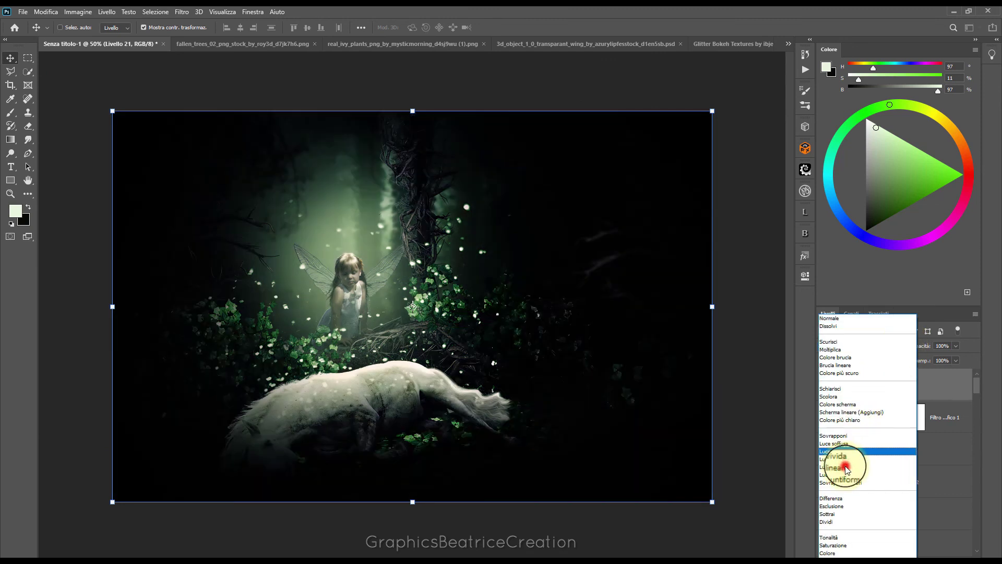
click(841, 462)
- Sharpen Livello 21 with an Accentua passaggio (High Pass) filter of 0,6 pixels
click(189, 12)
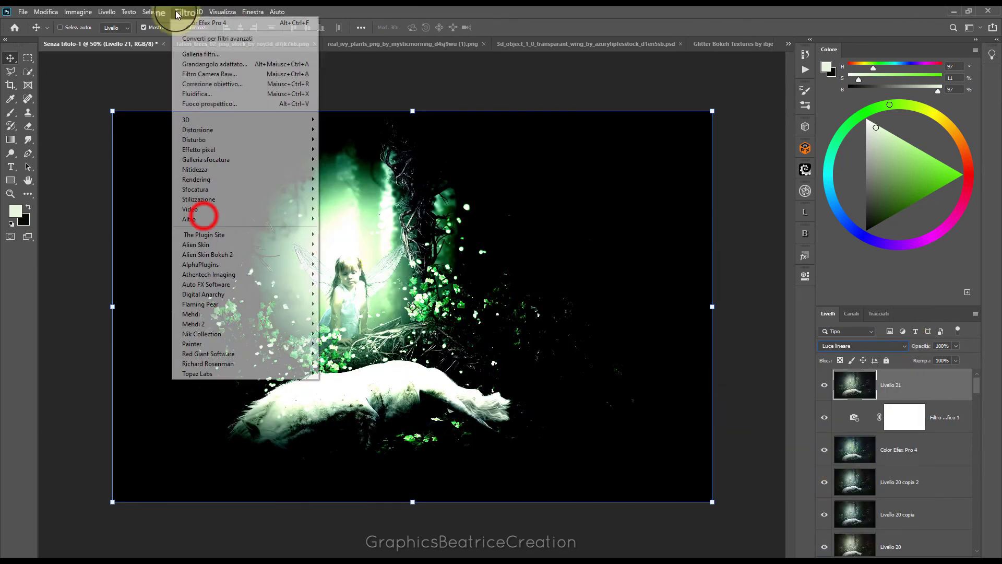
mouse_move(235, 218)
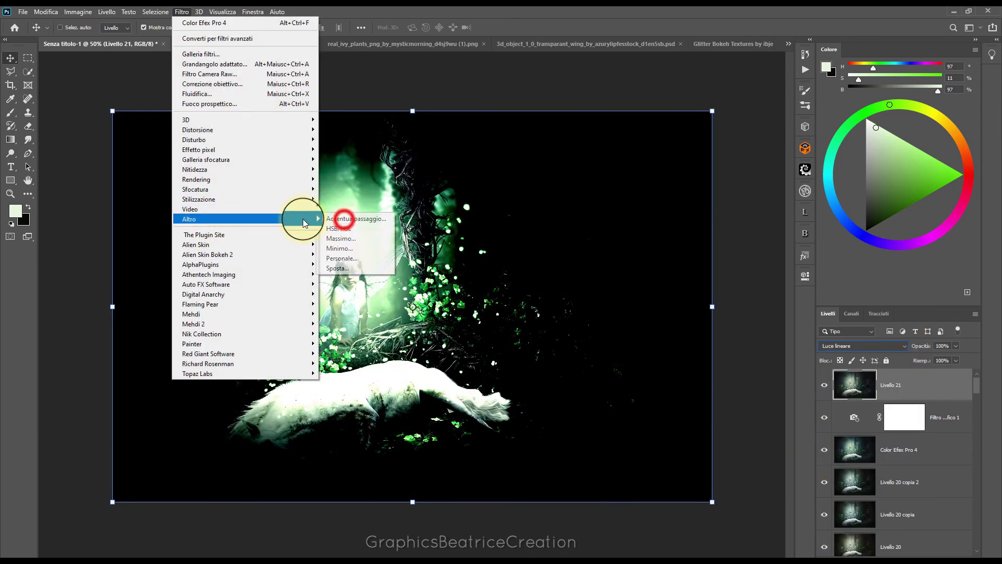
click(347, 218)
drag(476, 202, 443, 167)
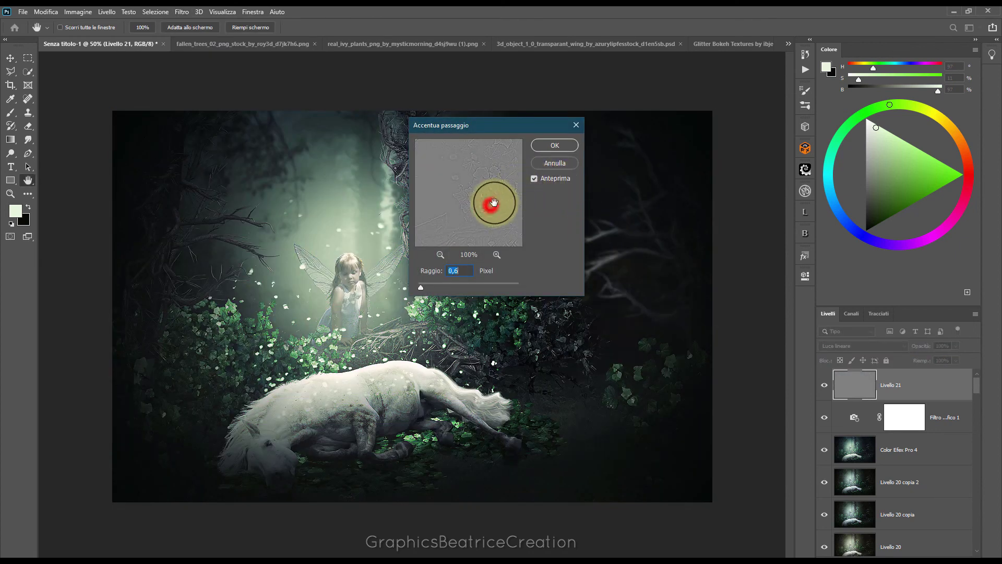
drag(476, 203, 468, 249)
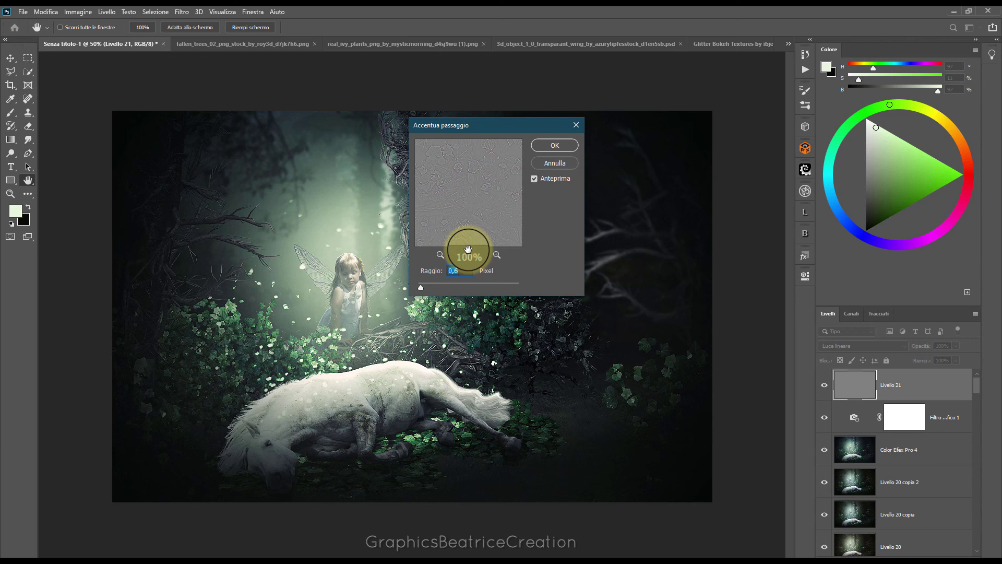
drag(459, 180, 470, 268)
mouse_move(455, 225)
mouse_down()
mouse_move(462, 191)
mouse_move(482, 212)
mouse_move(459, 198)
mouse_up()
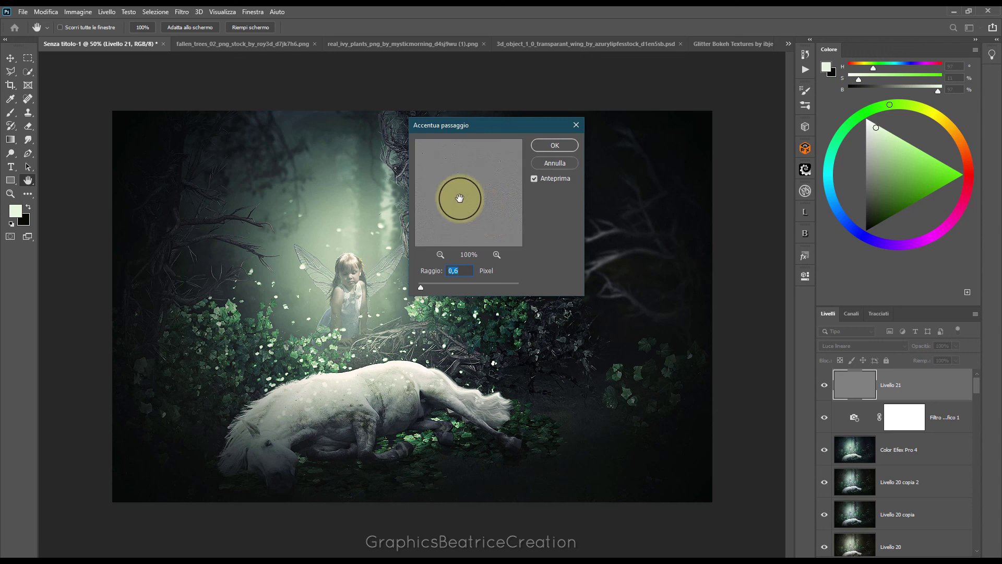
click(557, 146)
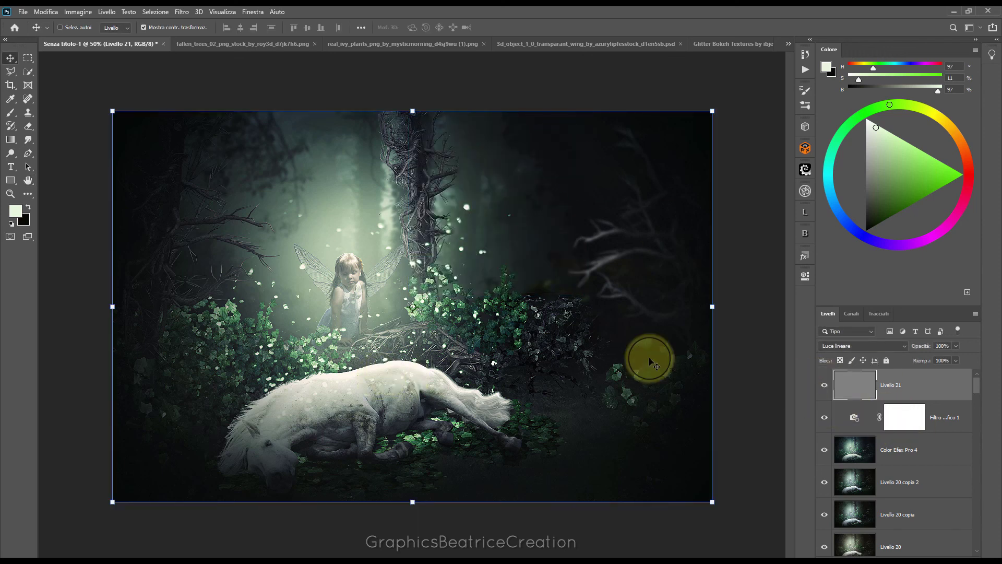
- Add a GB text layer near the image's top-right
click(12, 167)
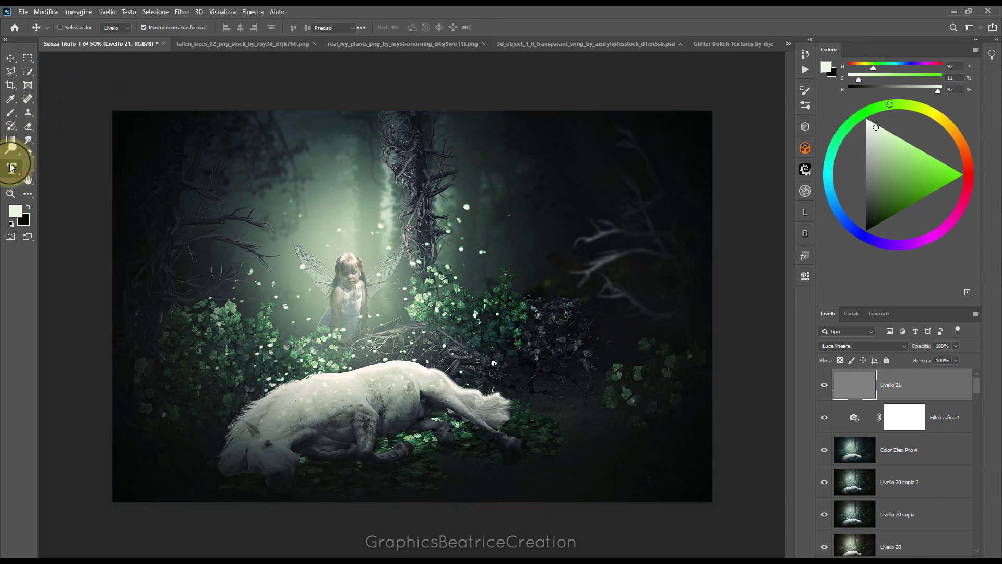
click(616, 135)
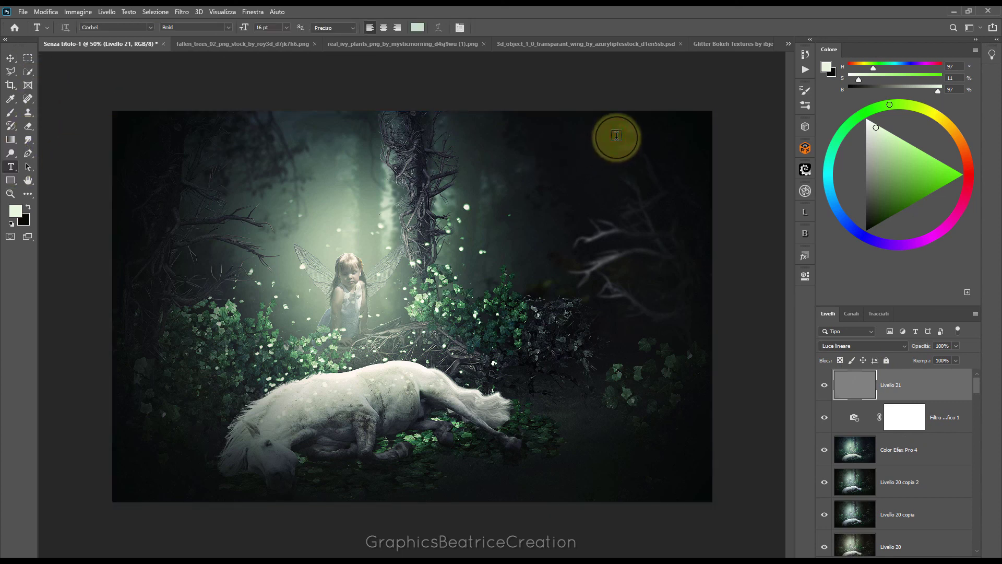
key(BackSpace)
text(GB)
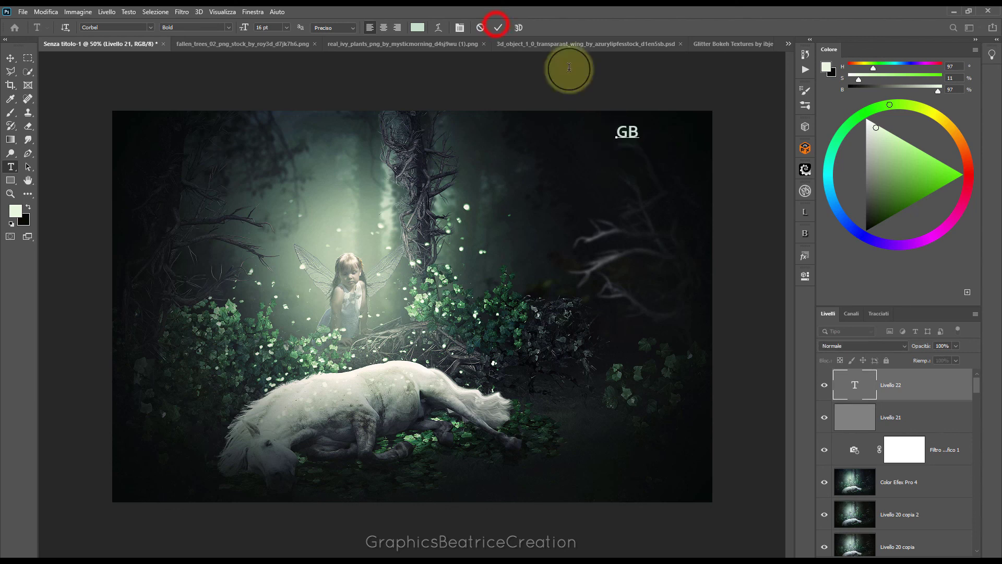
click(497, 26)
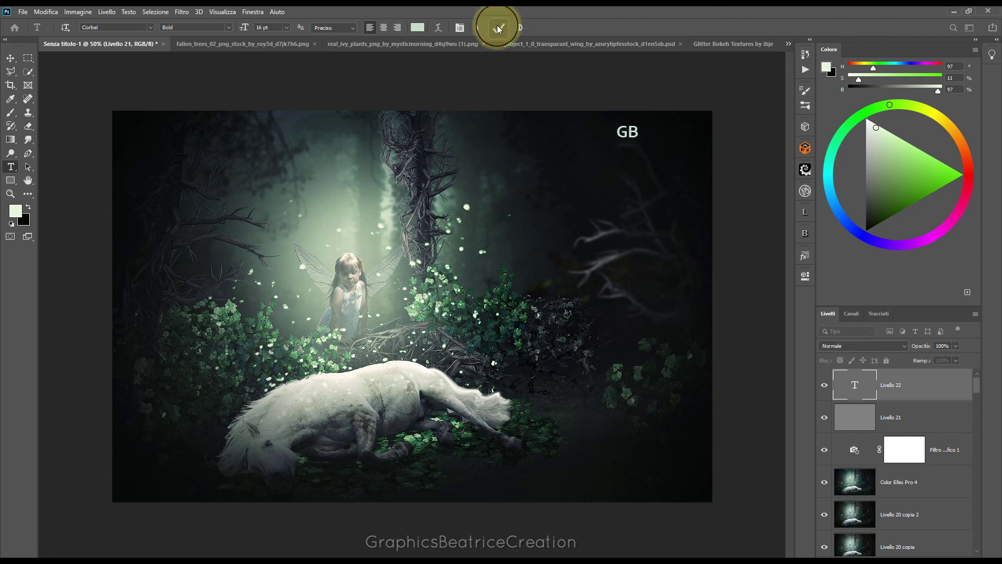
click(11, 57)
drag(627, 132, 634, 129)
- Move the GB text into the top-right corner, blended as Scherma lineare (Aggiungi) at 35% opacity
key(ctrl+t)
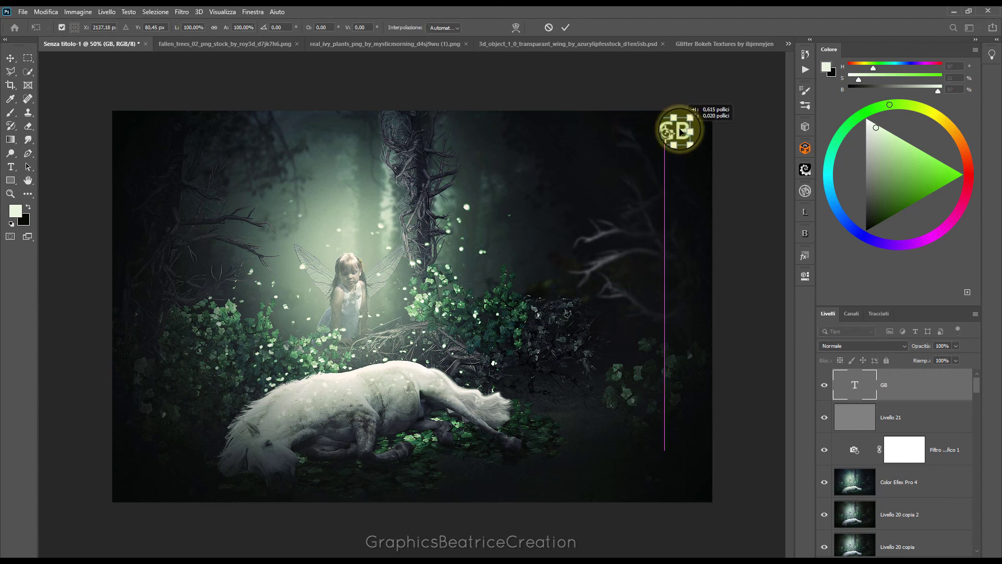
drag(638, 133, 687, 130)
click(902, 347)
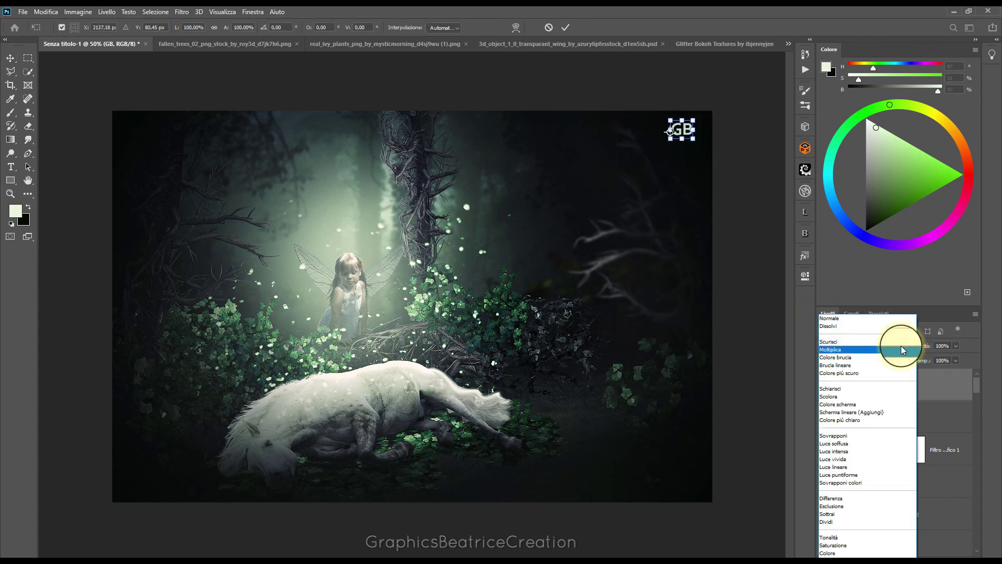
click(859, 412)
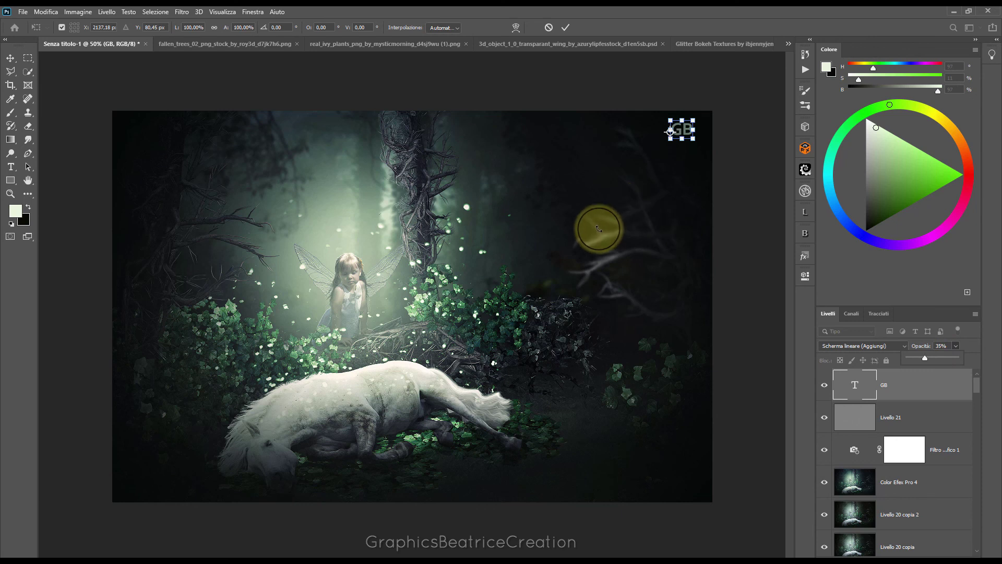
scroll(598, 228, up, 2)
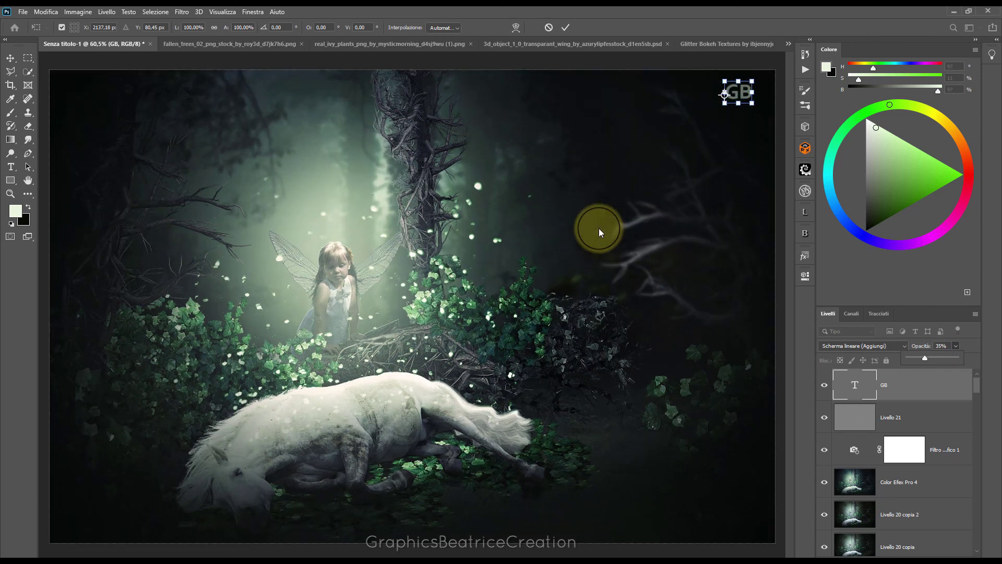